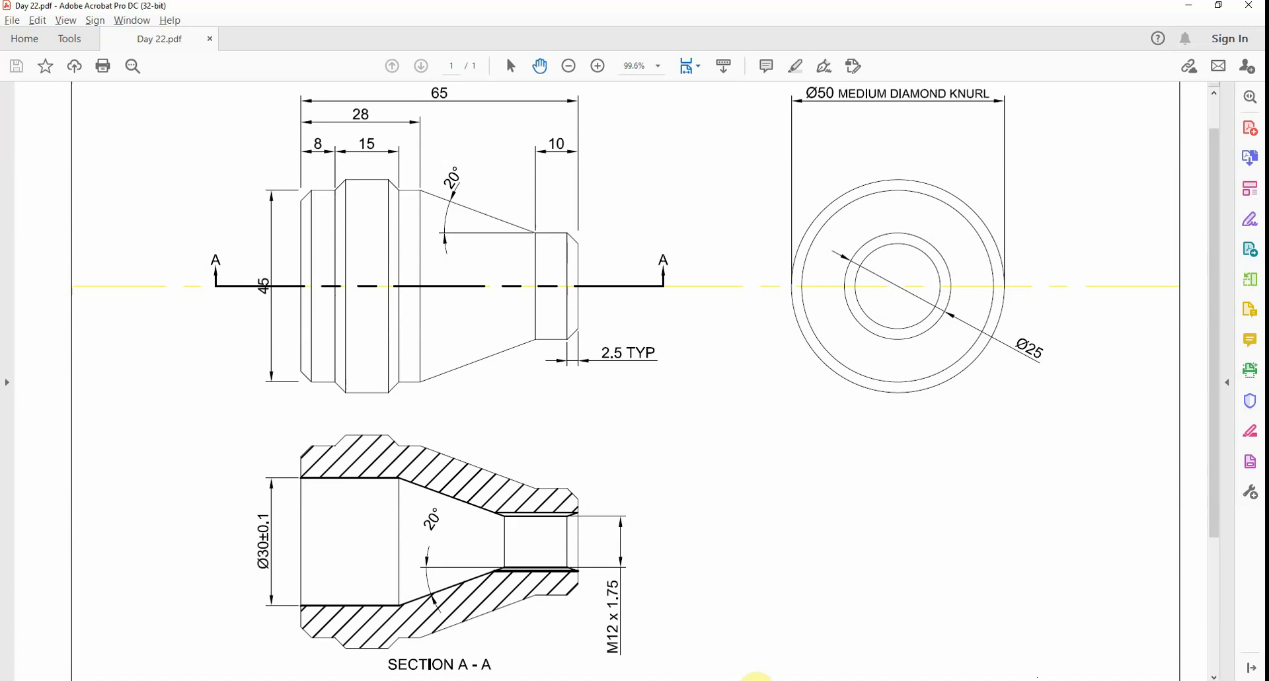
Switch to AutoCAD and start a new drawing from the template A3 L 30DC - Auto.dwt.
left_click(756, 680)
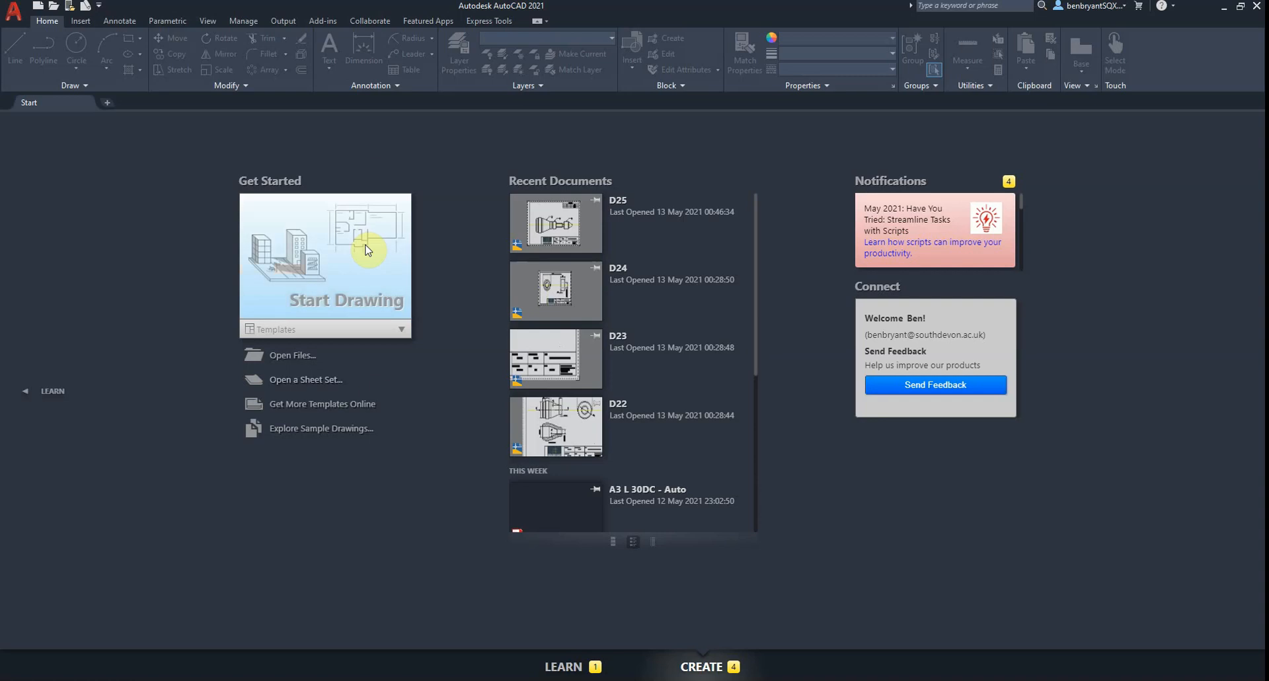
left_click(334, 328)
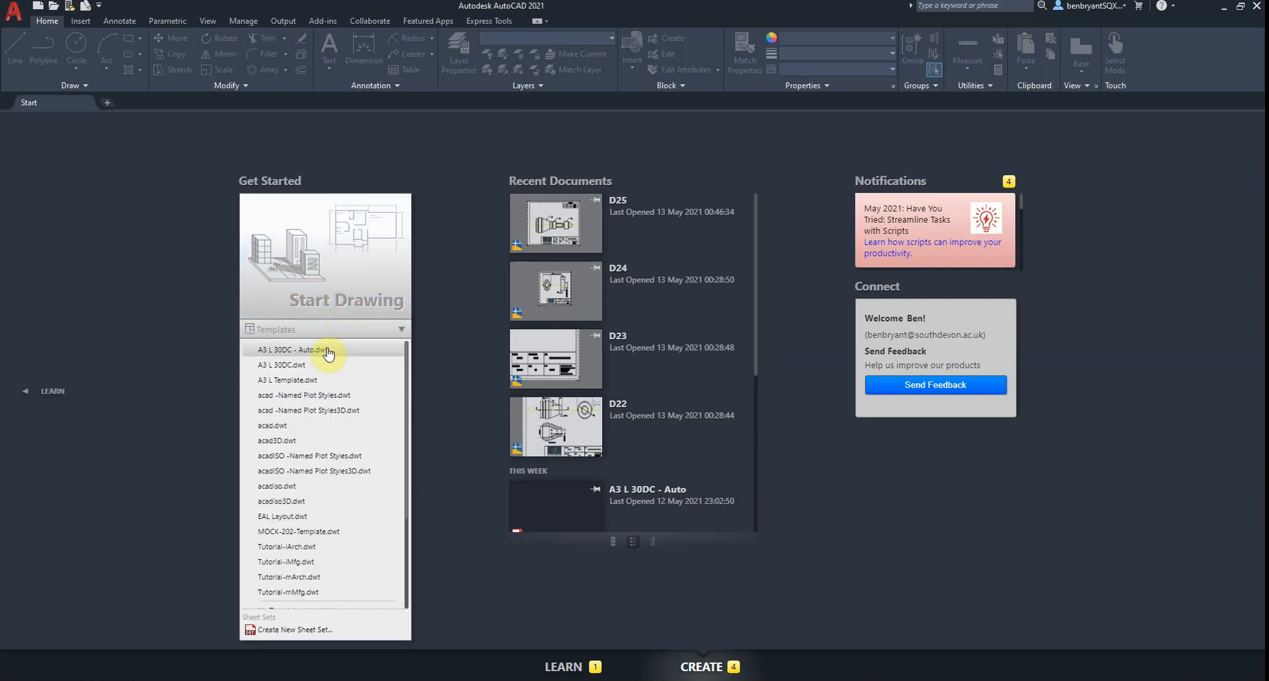
left_click(355, 273)
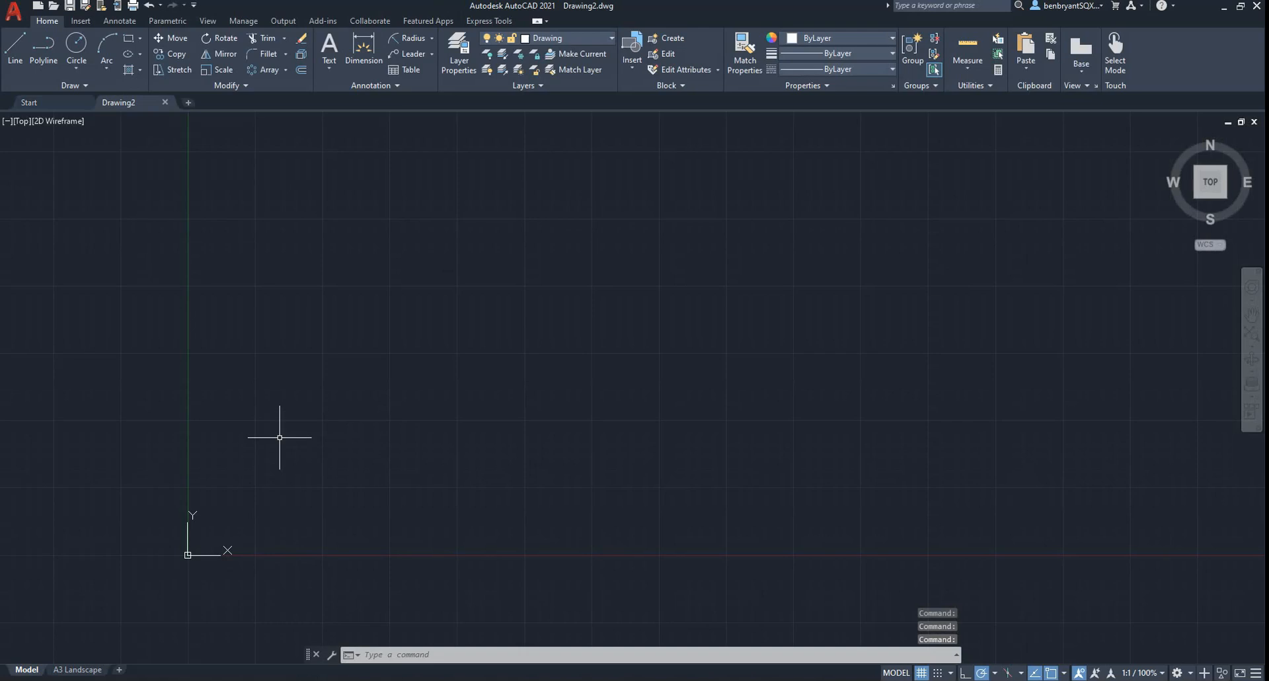
Make the Construction layer the current layer.
mouse_move(358, 356)
middle_mouse_down()
mouse_move(608, 326)
mouse_move(660, 255)
middle_mouse_up()
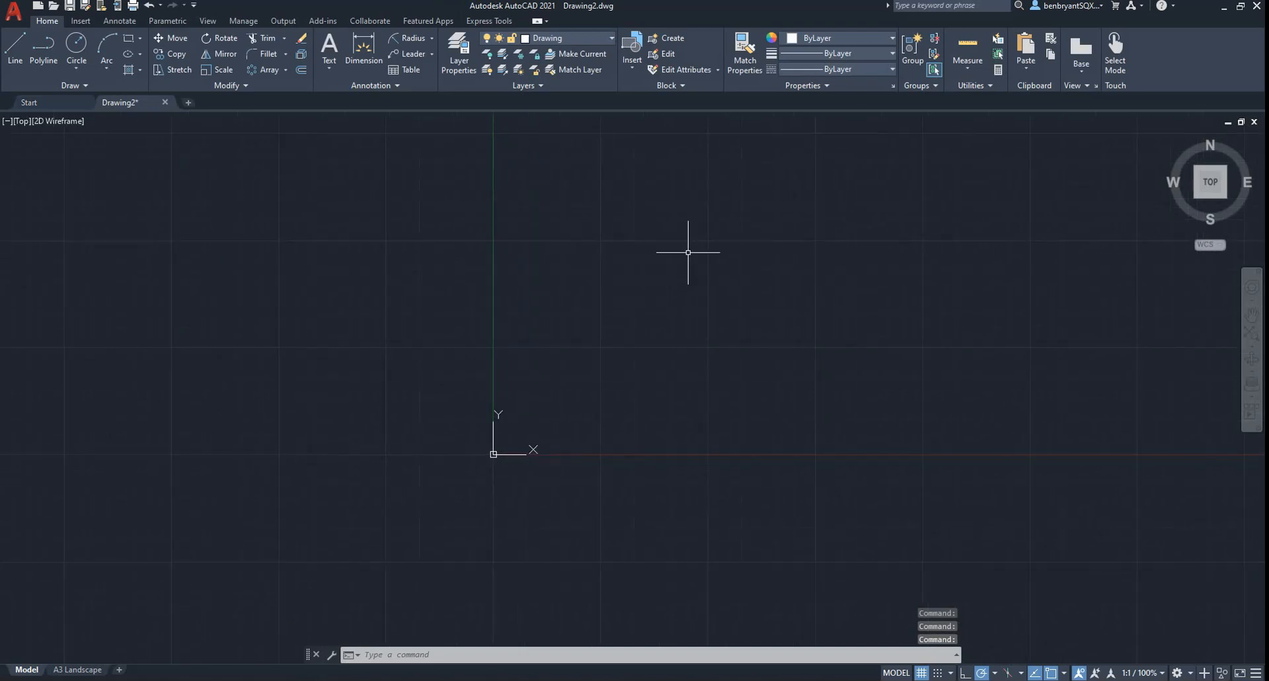
scroll(688, 252, "up", 2)
left_click(597, 35)
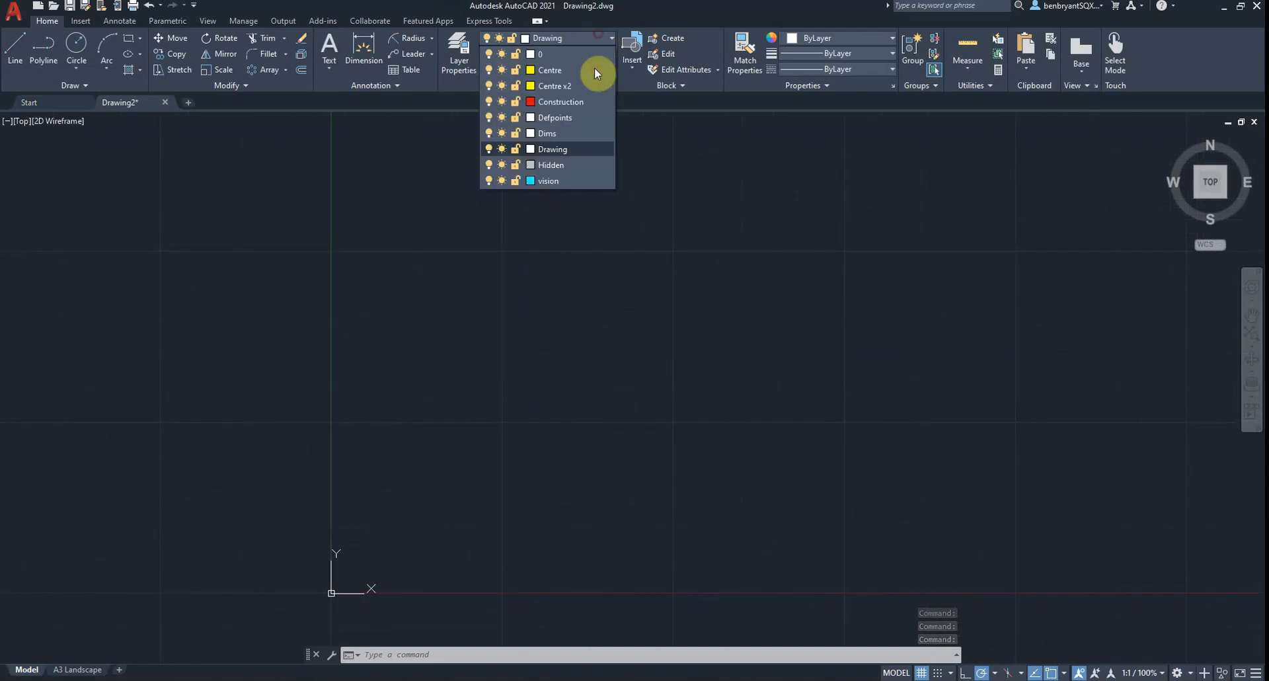
left_click(582, 102)
Draw a horizontal construction line through the origin 0,0.
mouse_move(637, 297)
middle_mouse_down()
mouse_move(580, 280)
mouse_move(549, 239)
middle_mouse_up()
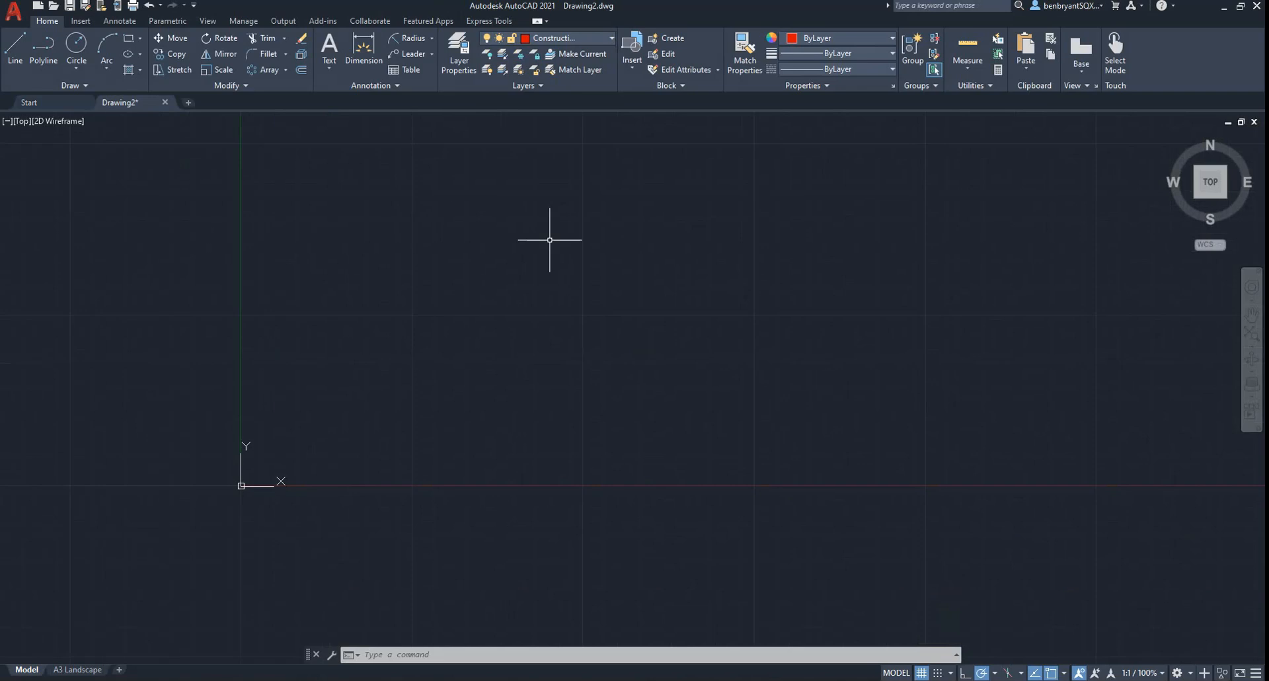
type("xl")
key("Return")
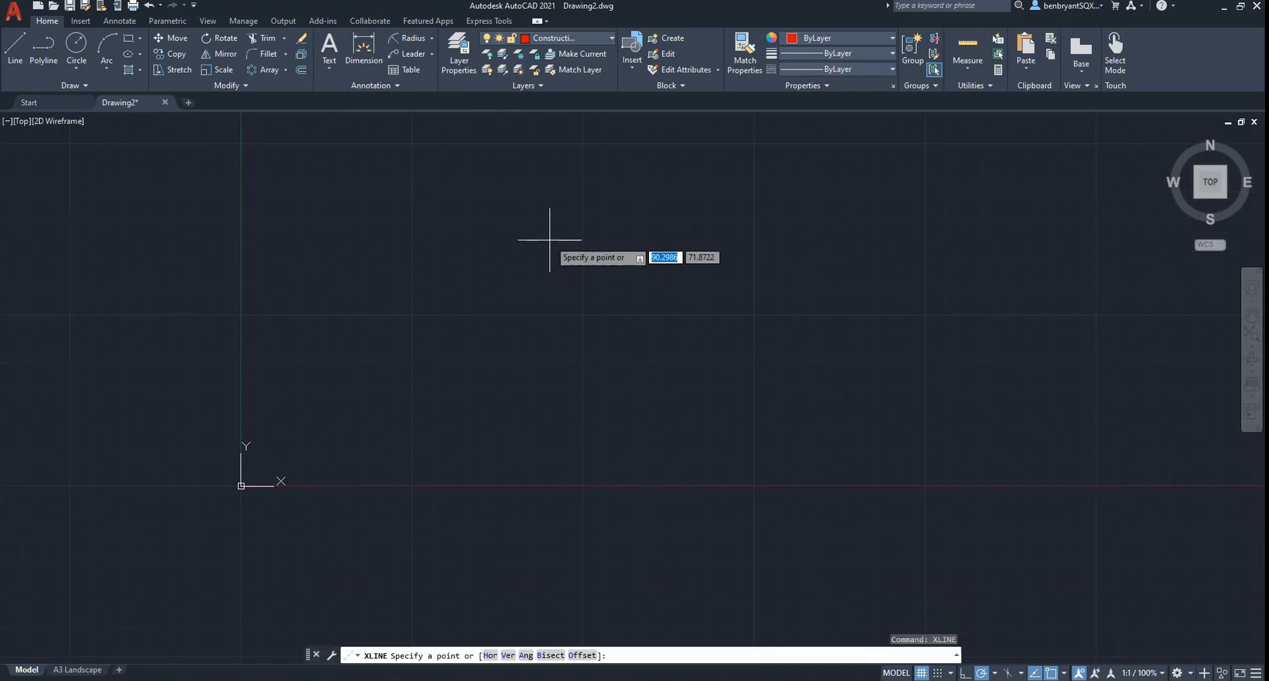
type("0,0")
key("Return")
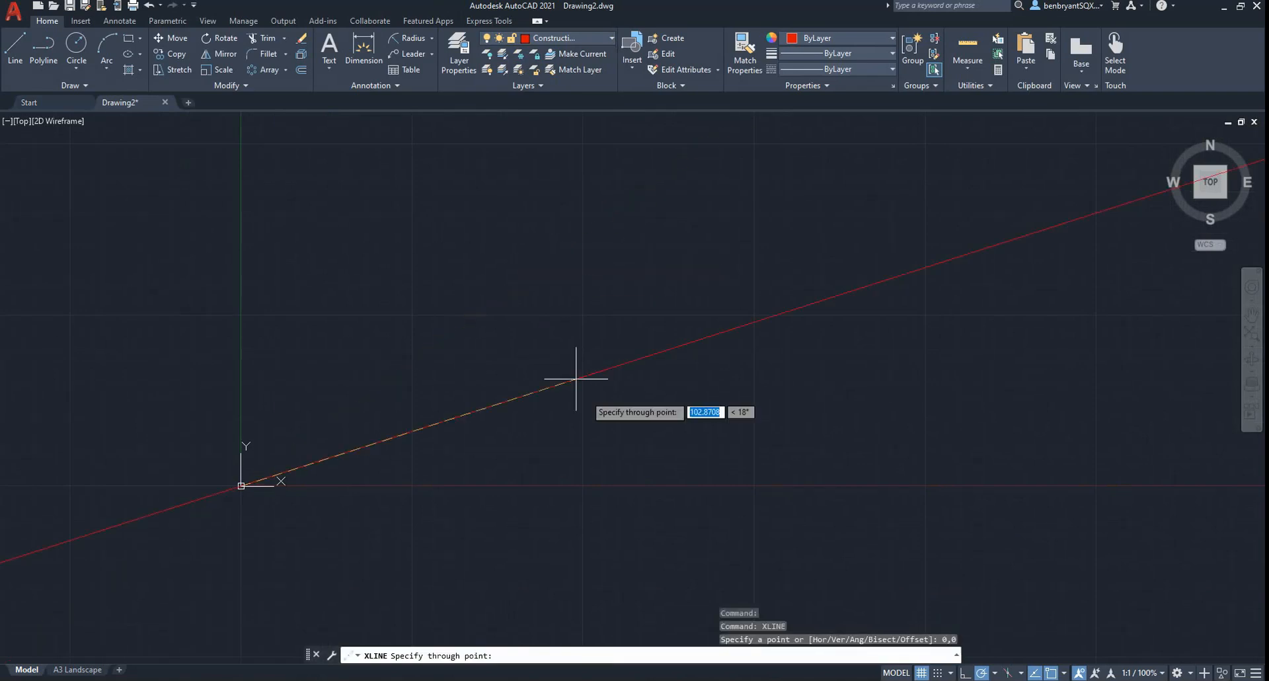
left_click(652, 486)
key("Escape")
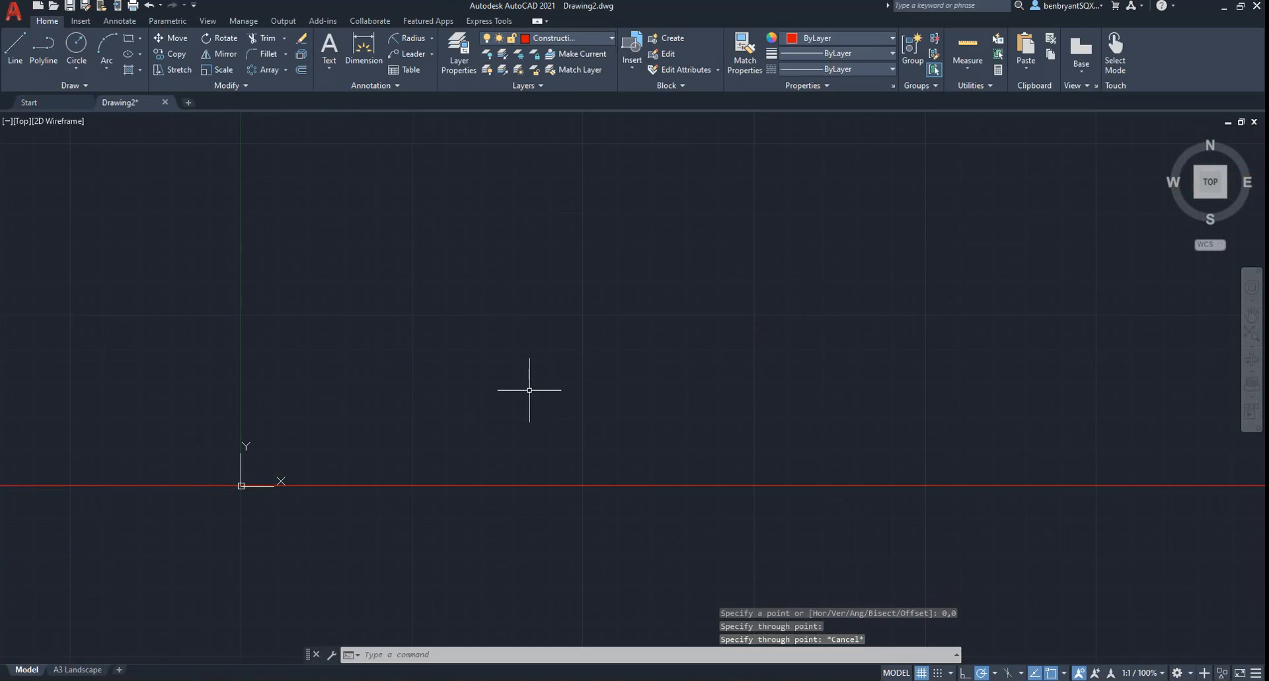
Draw a vertical construction line through the origin 0,0 and delete the stray slanted construction line beside it.
key("alt+Tab")
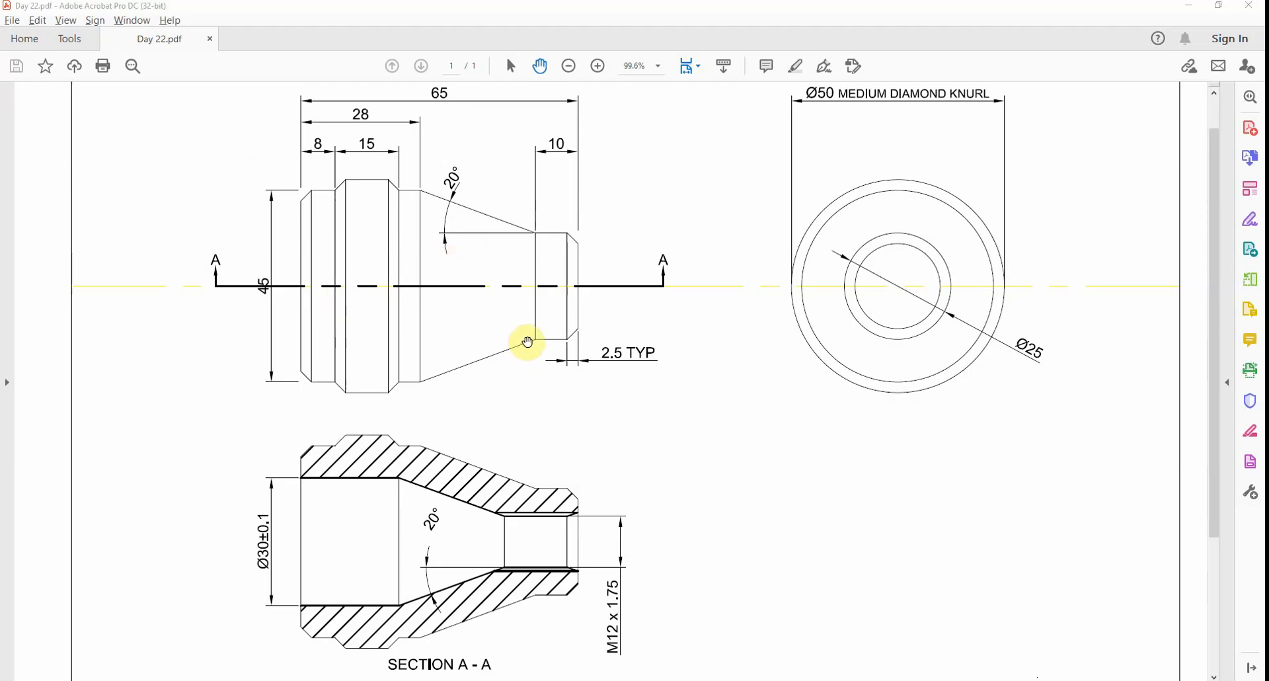
key("alt+Tab")
type("x")
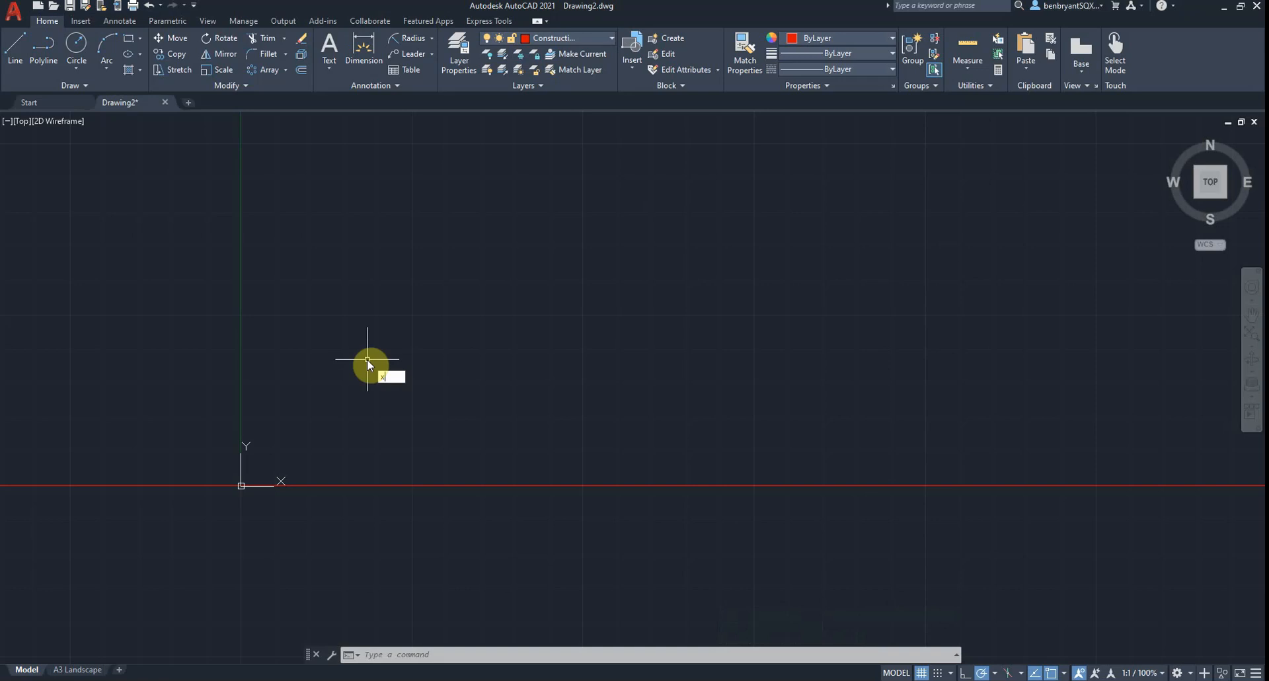
type("l")
key("Return")
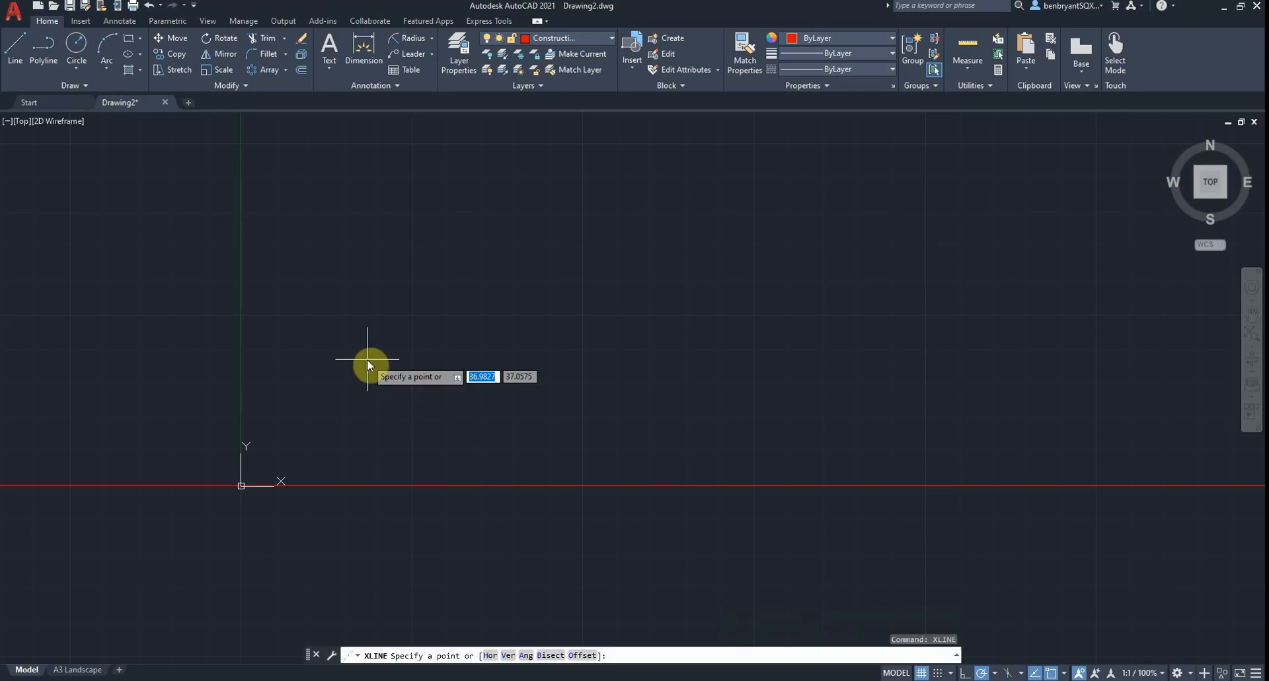
type("0,0")
key("Return")
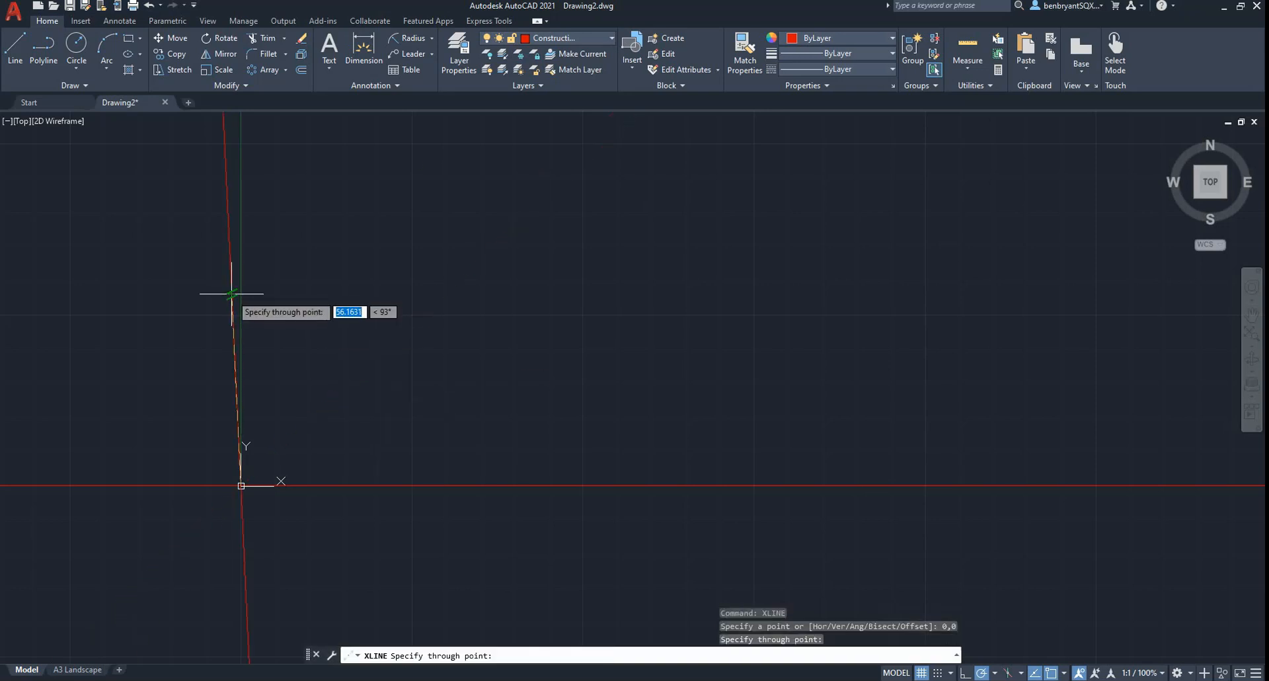
left_click(231, 294)
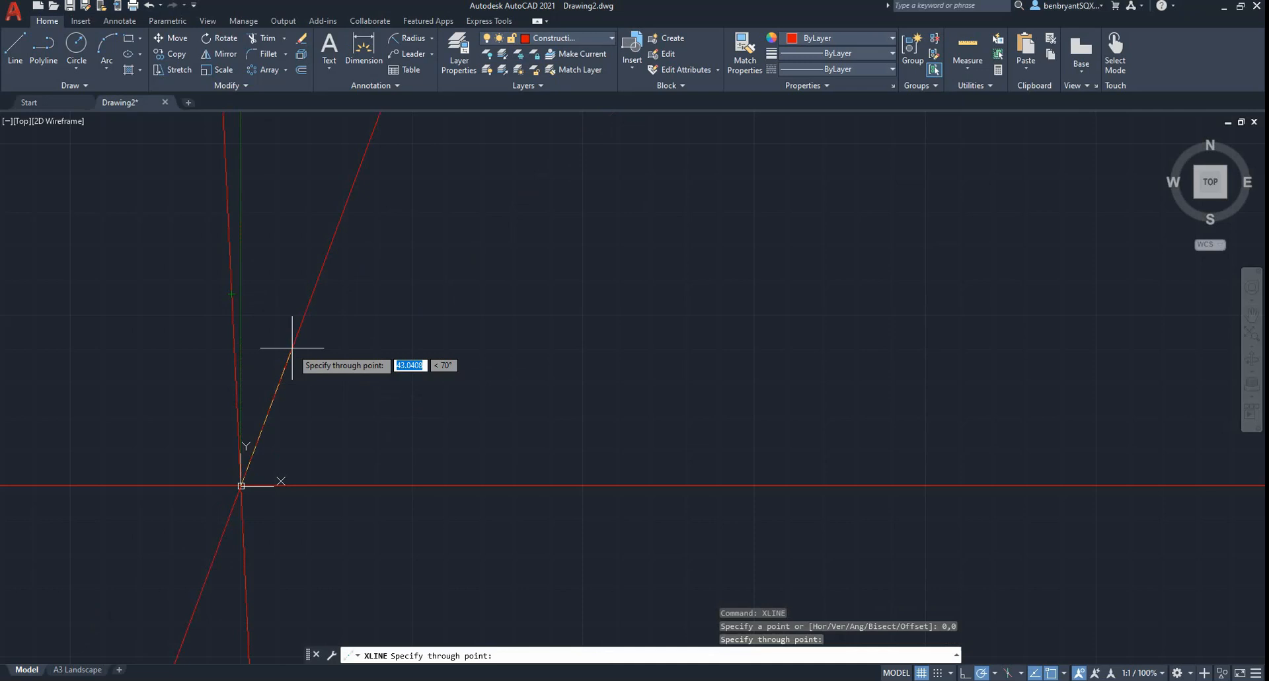
left_click(241, 297)
key("Escape")
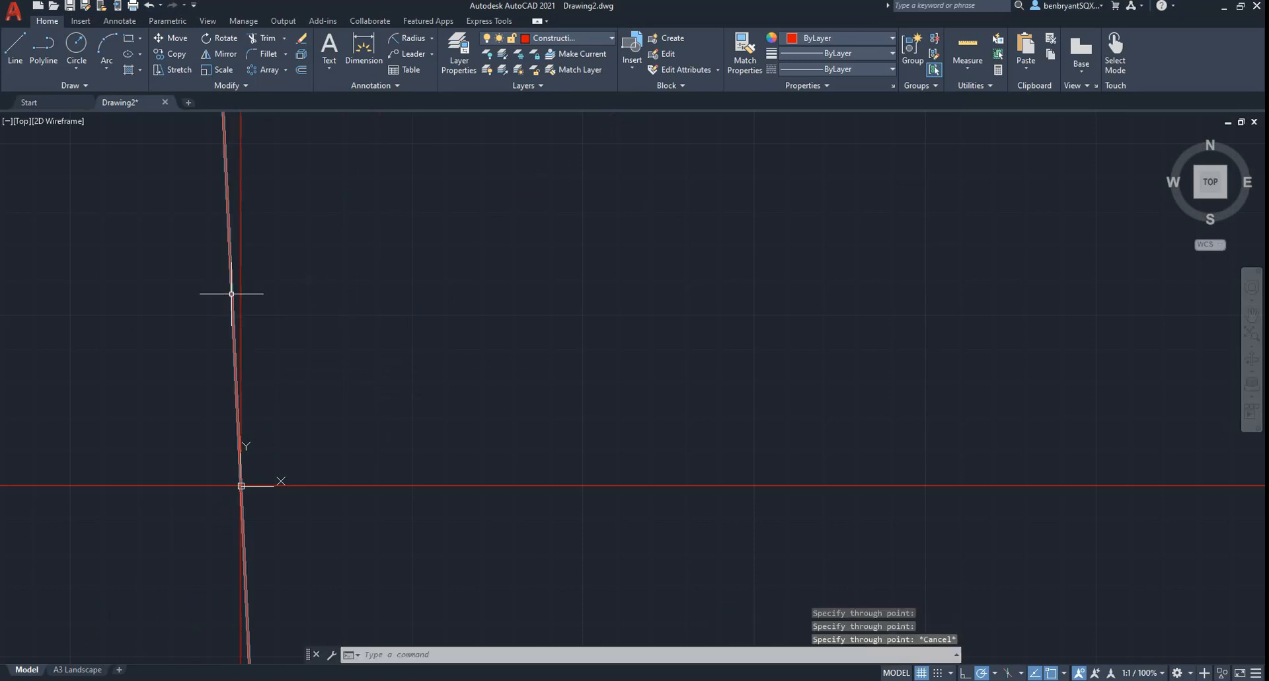
left_click(232, 293)
key("Delete")
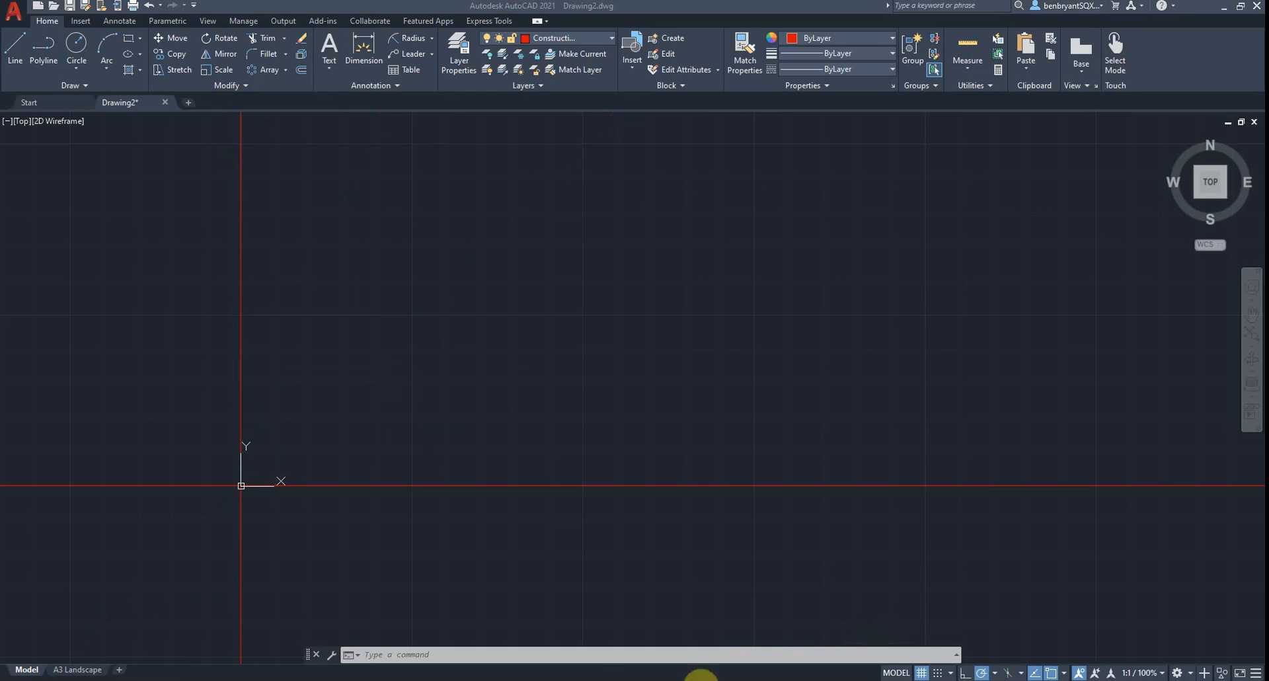
Check the reference in Day 22.pdf and offset the horizontal construction line upward by 25.
left_click(686, 680)
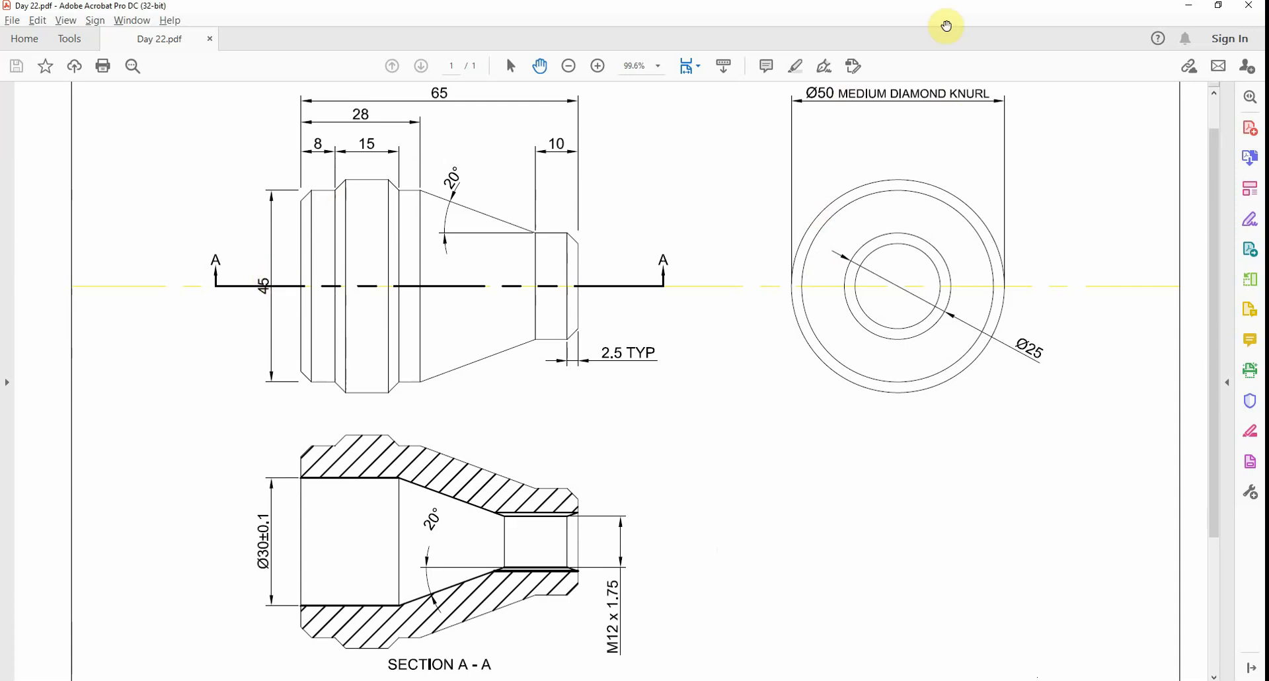
left_click(1188, 5)
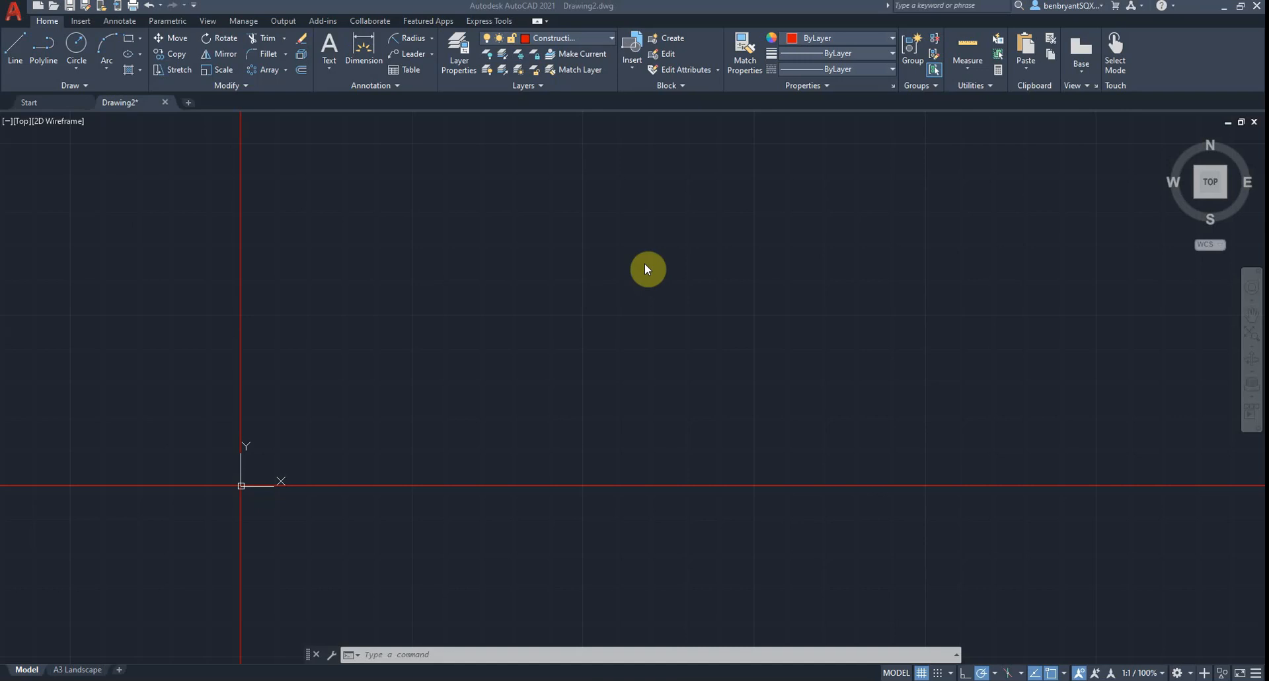
left_click(645, 265)
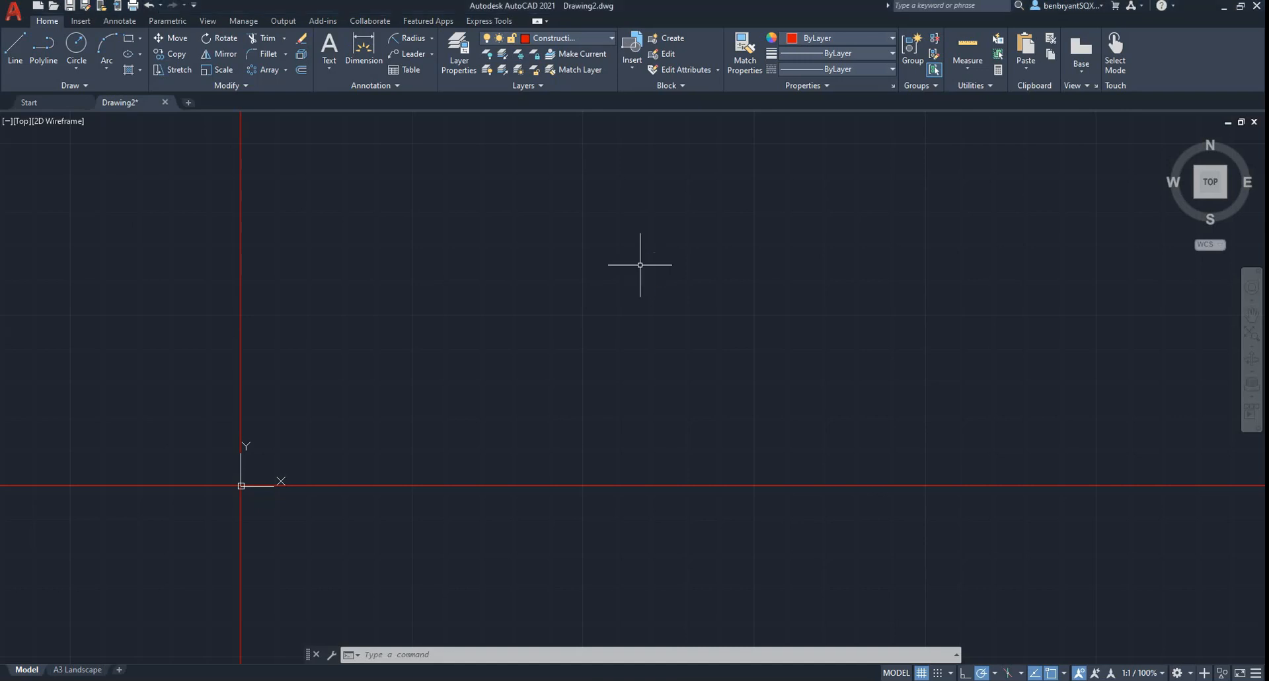
type("o")
key("Return")
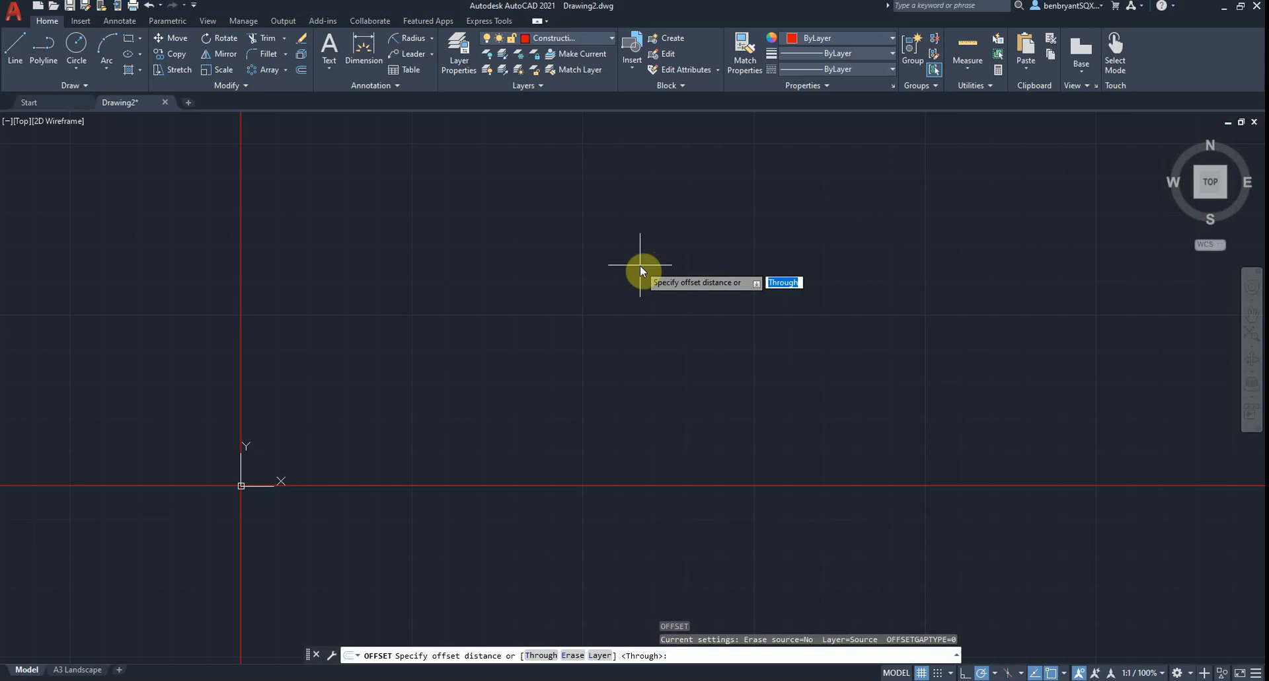
type("25")
key("Return")
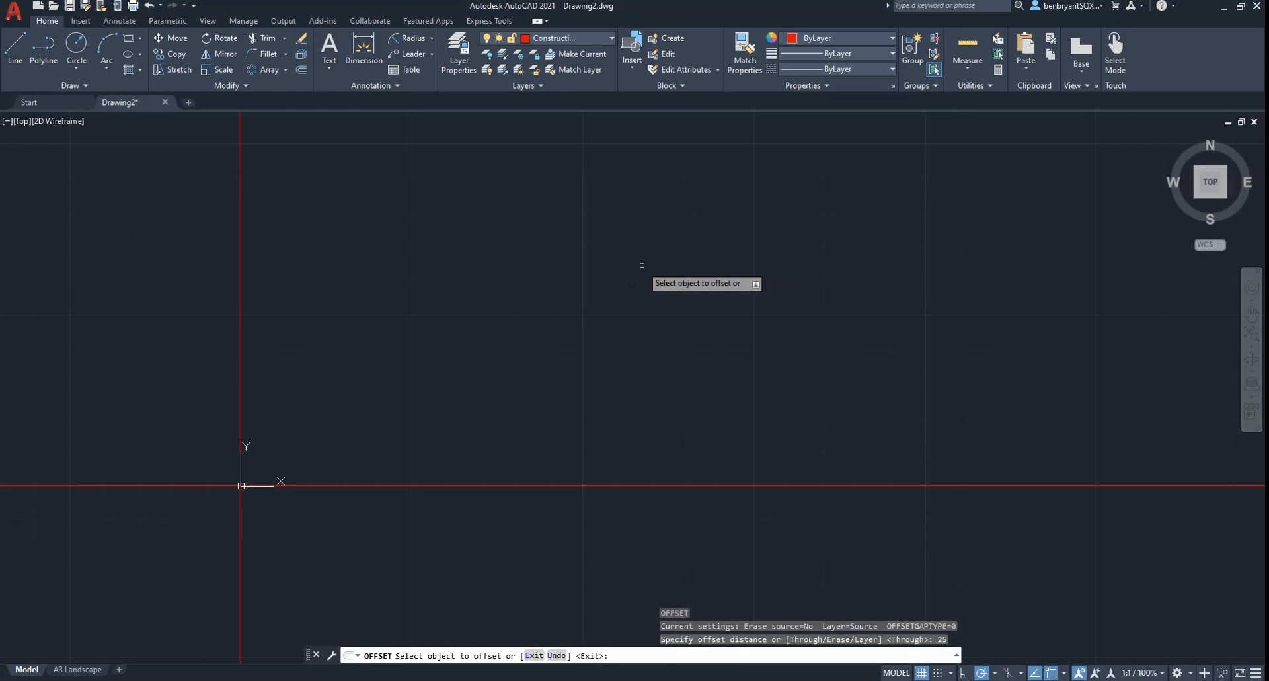
left_click(428, 486)
left_click(428, 485)
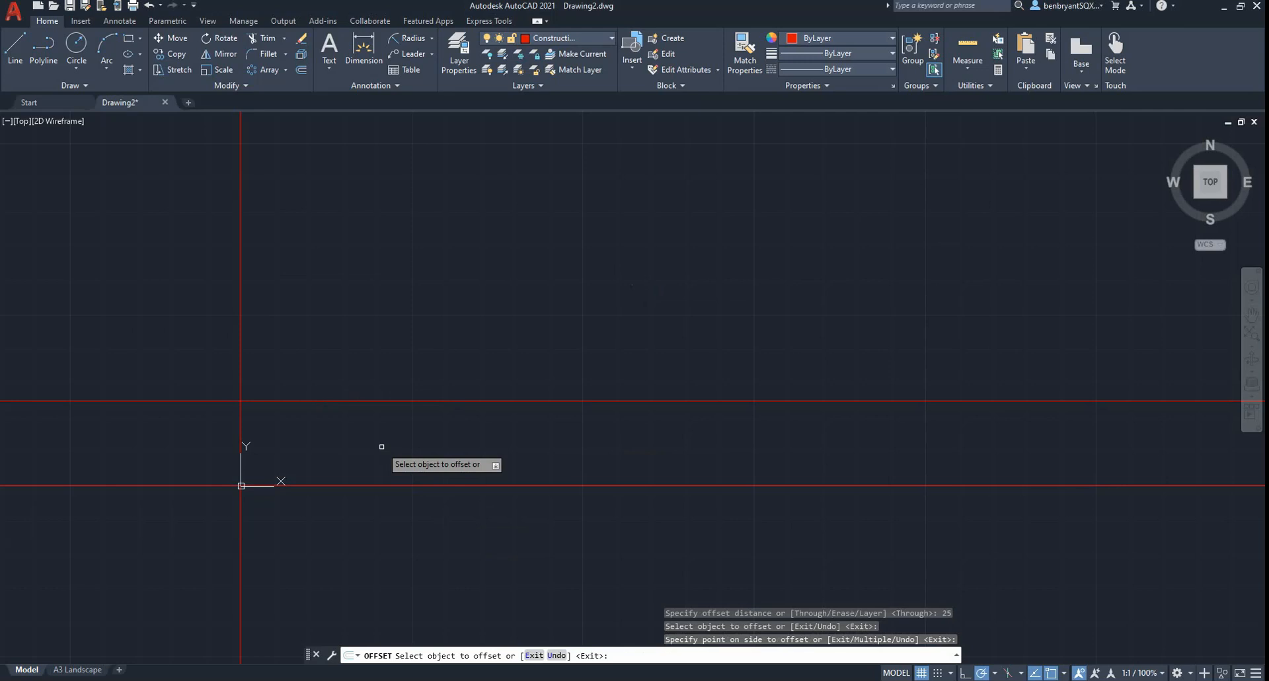
Offset the horizontal construction line through the origin upward by 22.5.
key("Return")
key("Return")
type("22.5")
key("Return")
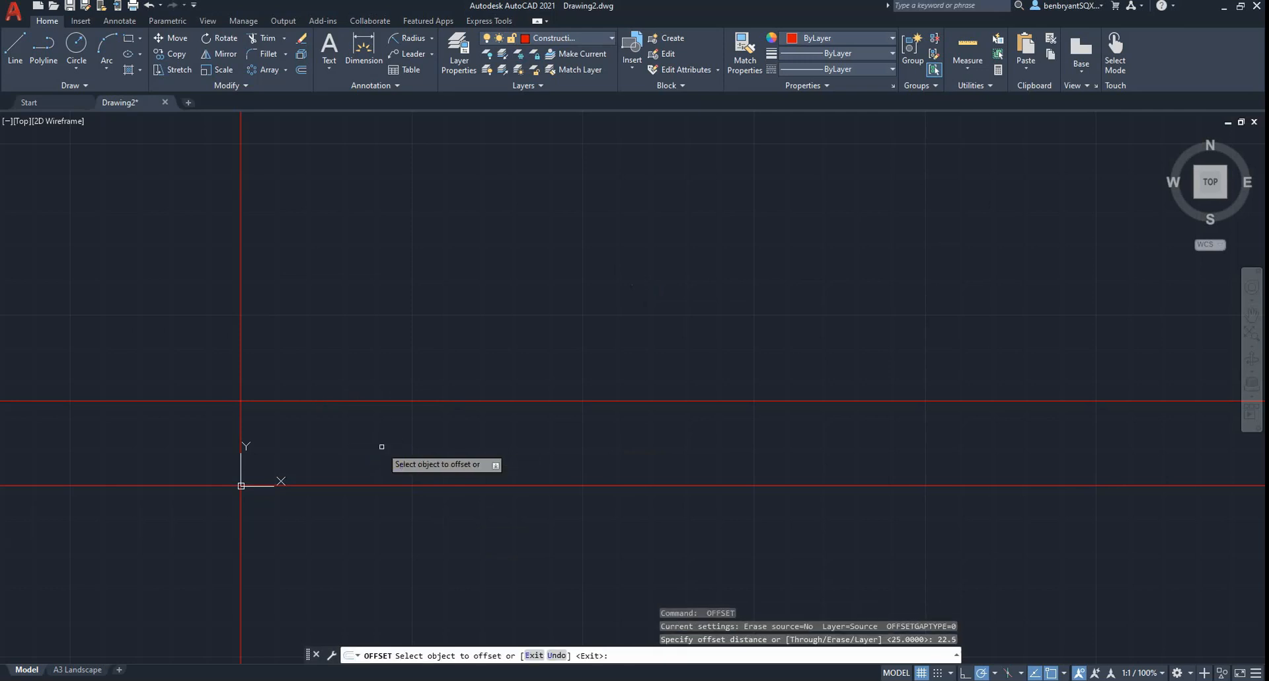
left_click(399, 484)
left_click(404, 450)
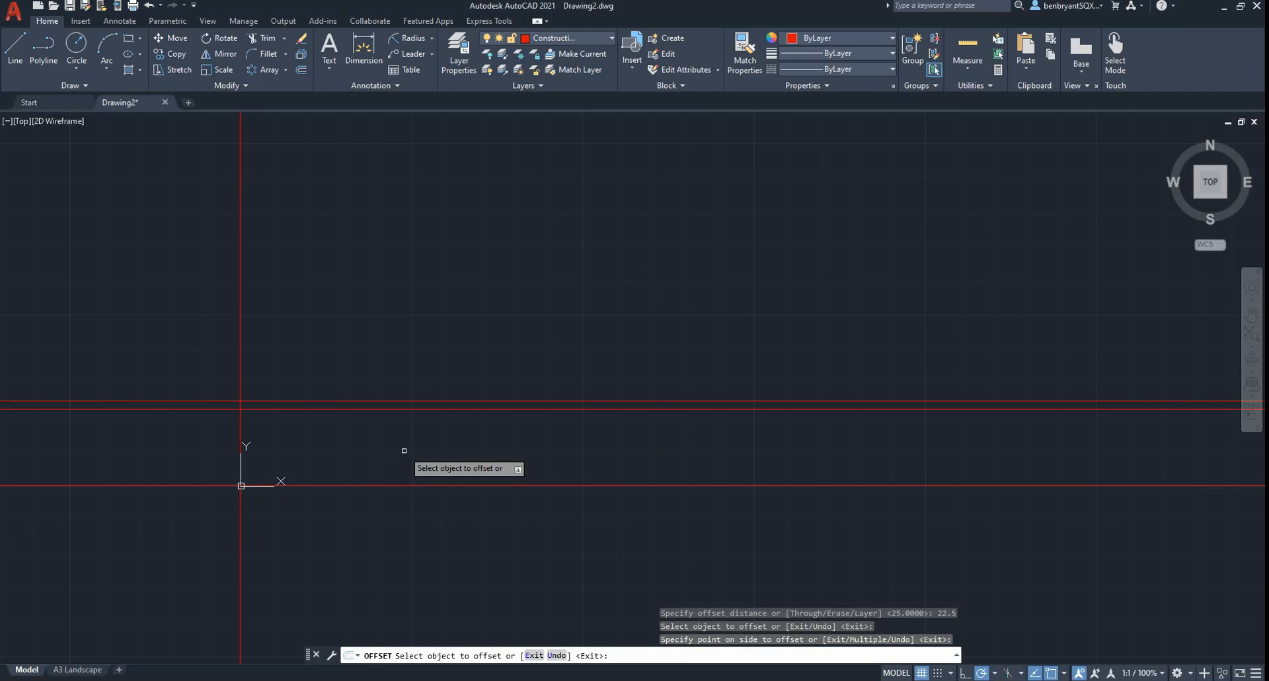
Offset the horizontal construction line through the origin upward by 12.5.
key("Return")
key("Return")
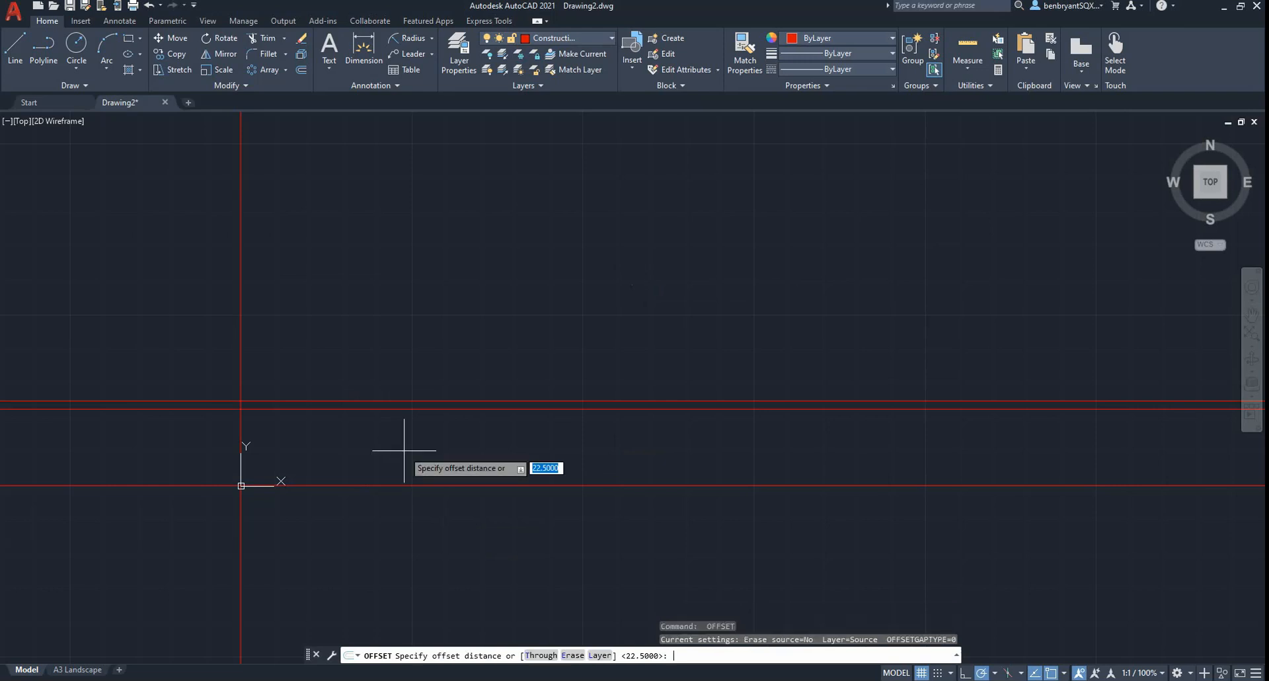
type("12.5")
key("Return")
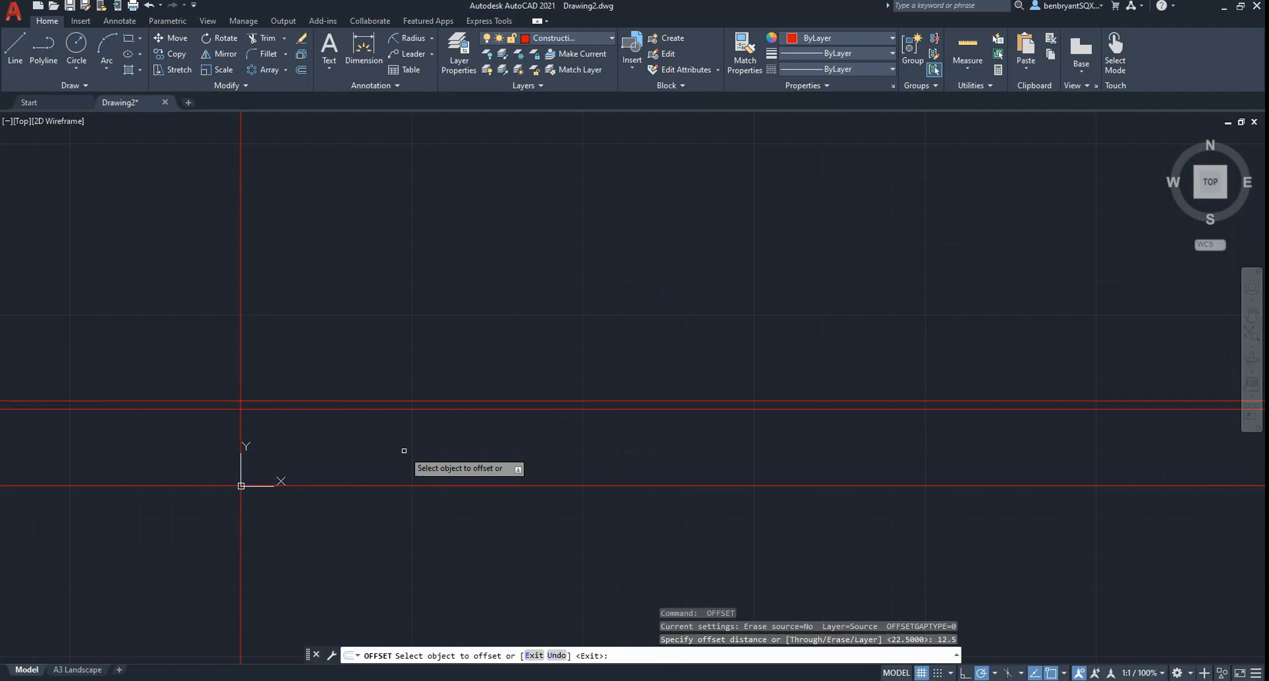
left_click(484, 485)
left_click(491, 463)
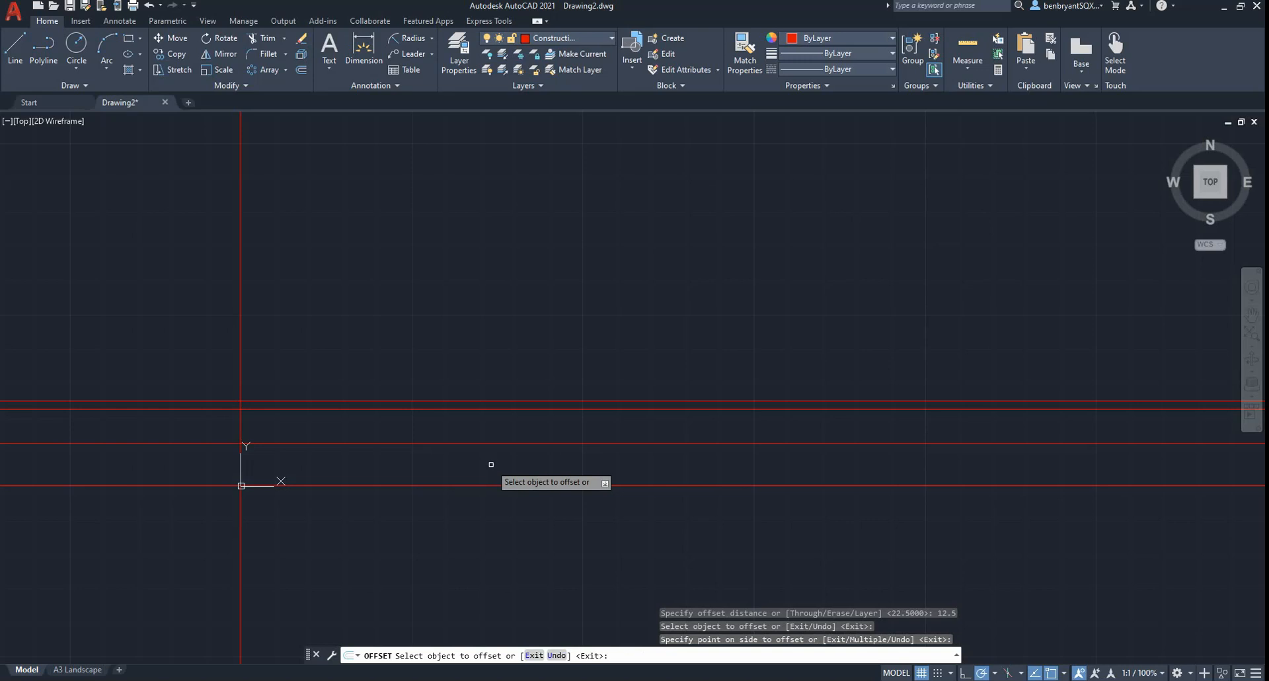
key("Escape")
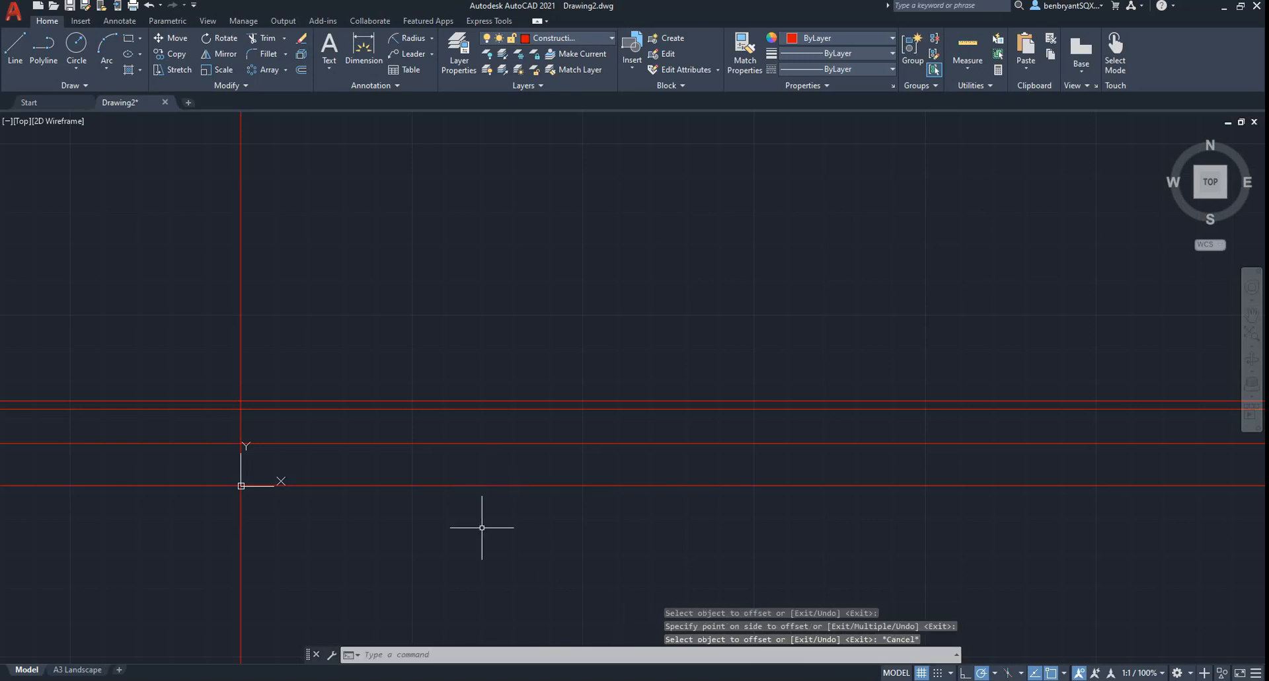
Consult the Day 22.pdf dimensions and offset the vertical construction line through the origin to its right by 65.
left_click(713, 656)
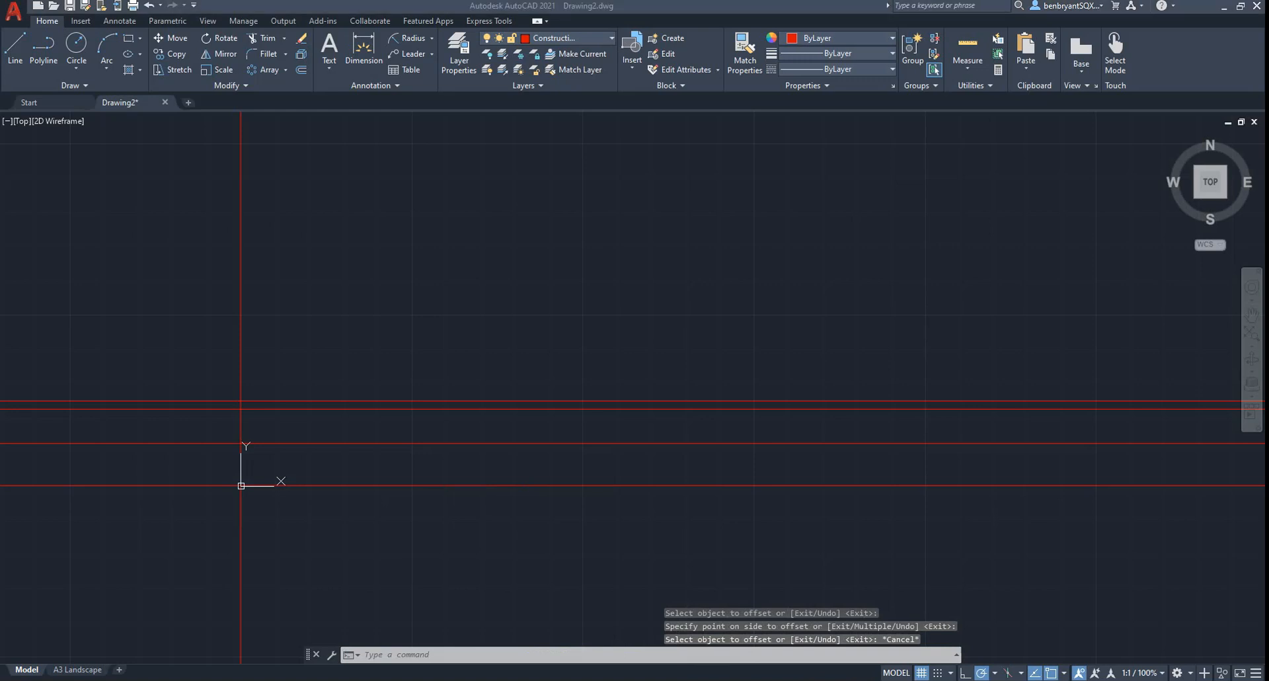
left_click(667, 679)
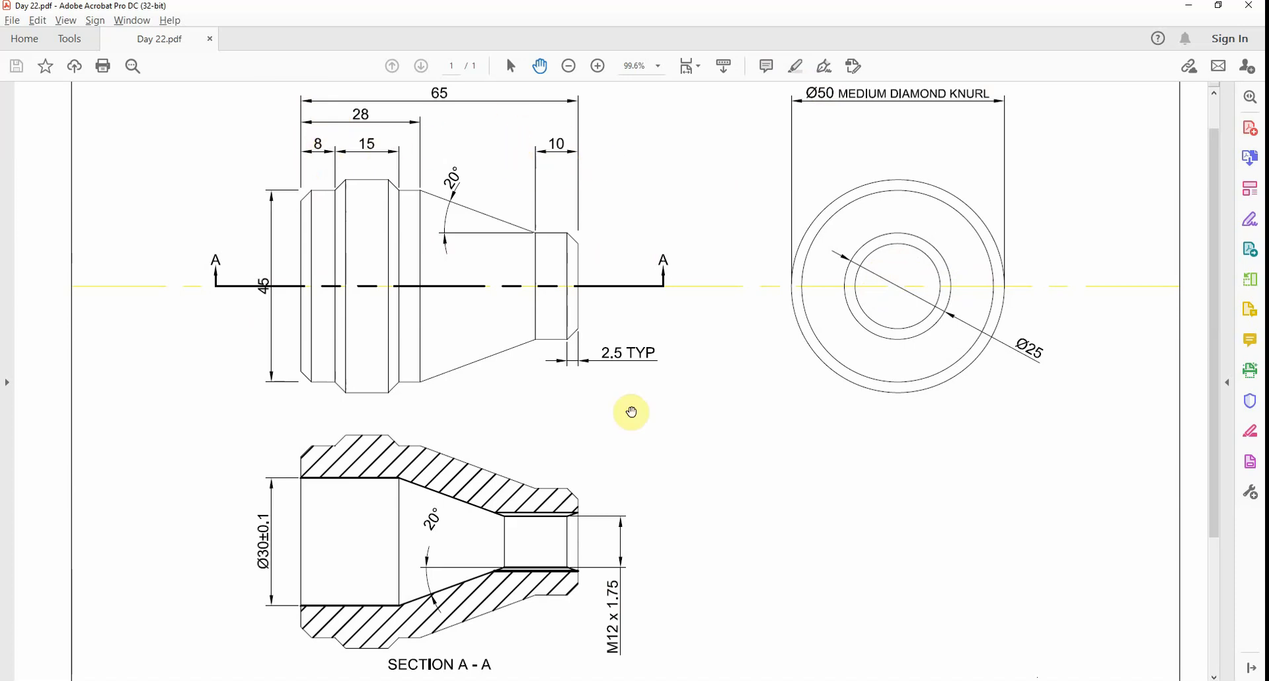
left_click(754, 680)
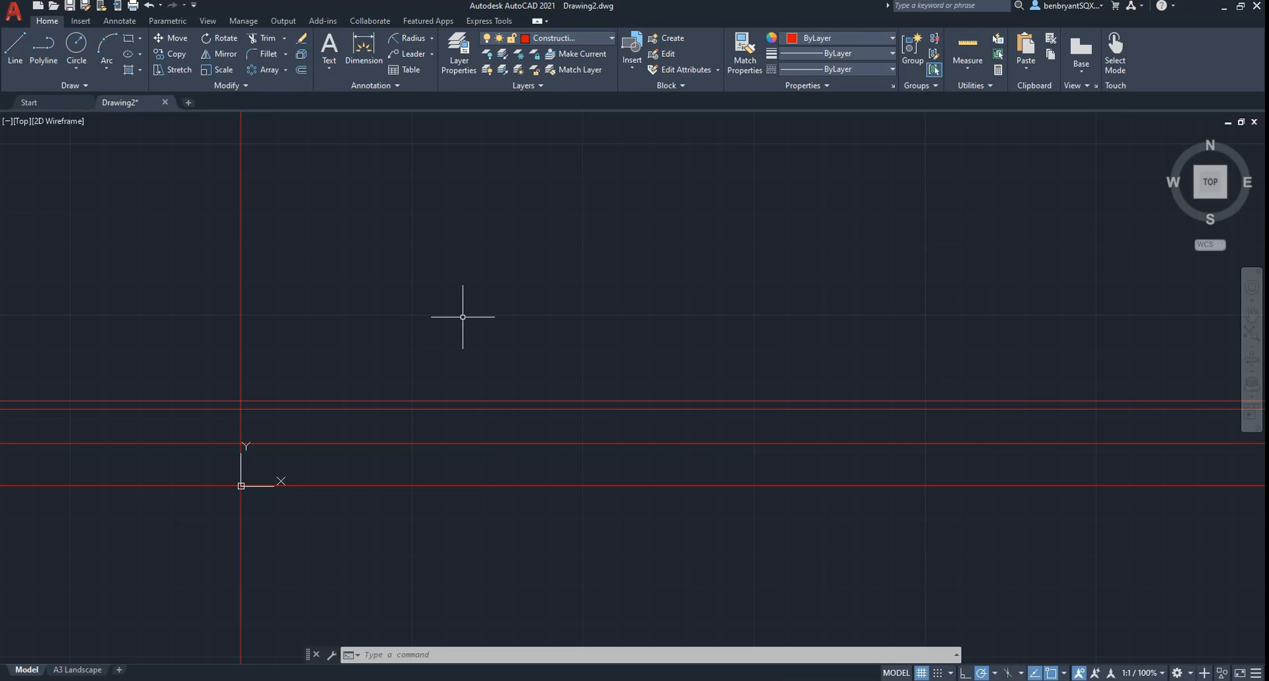
type("offset")
key("Return")
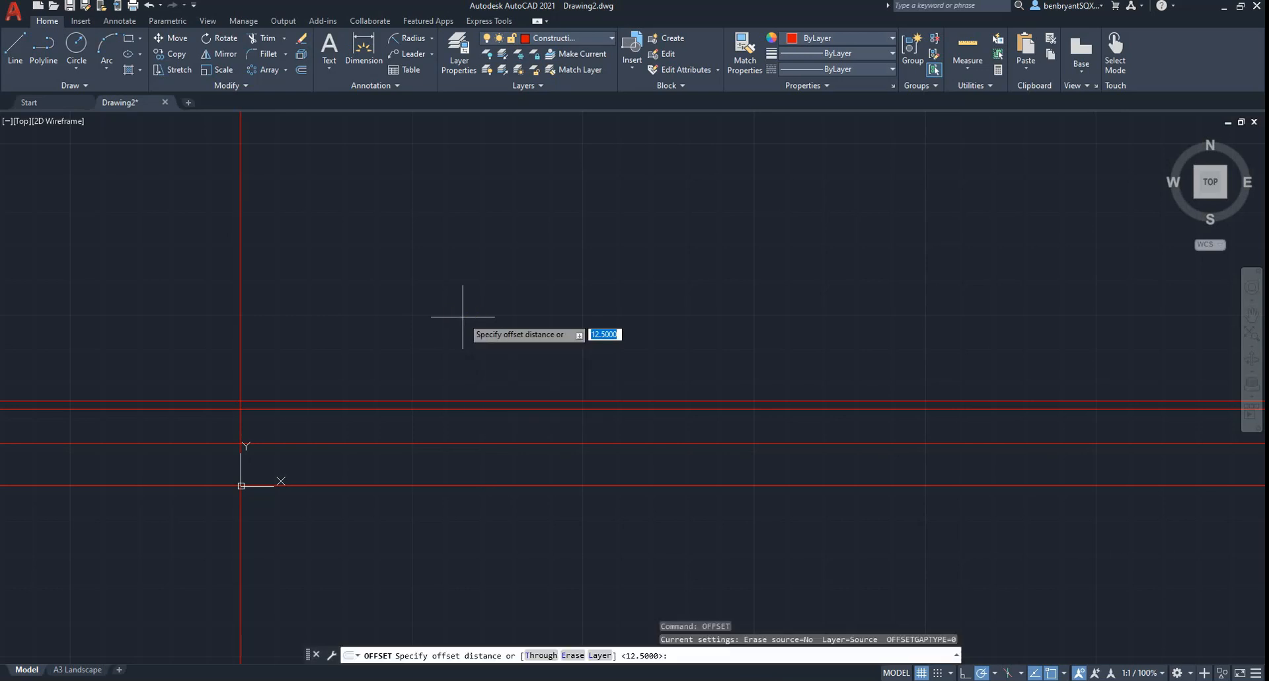
type("65")
key("Return")
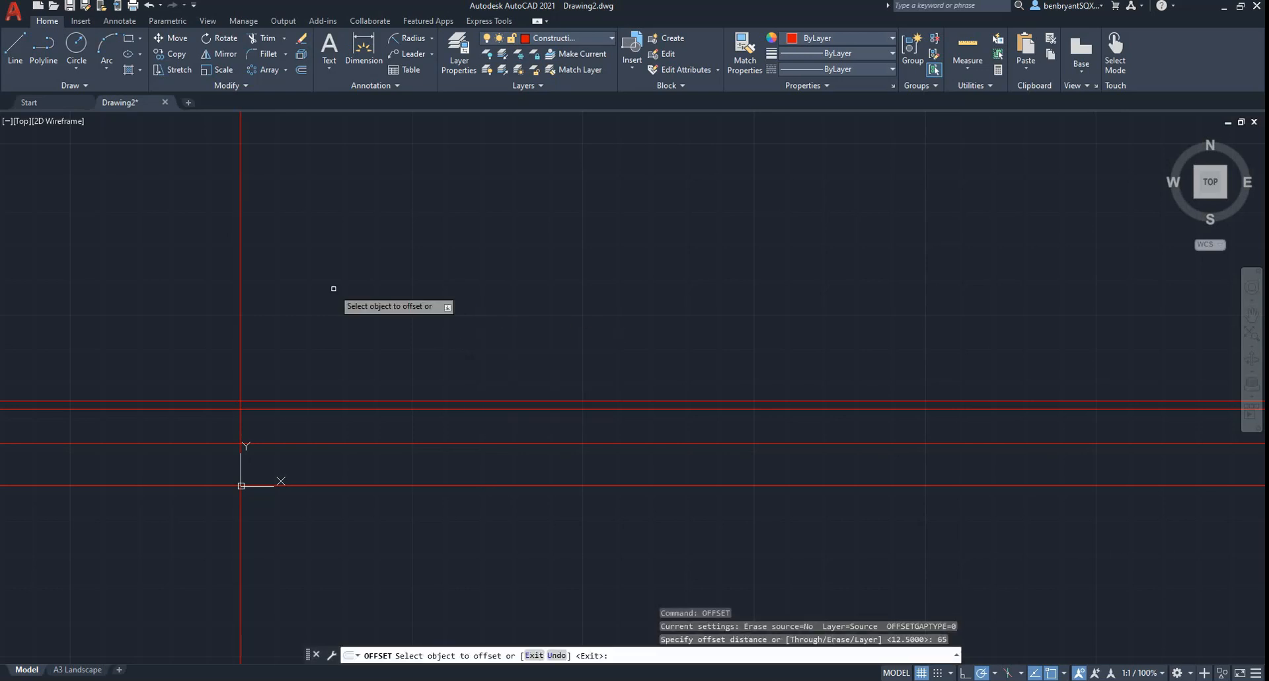
left_click(242, 300)
left_click(510, 295)
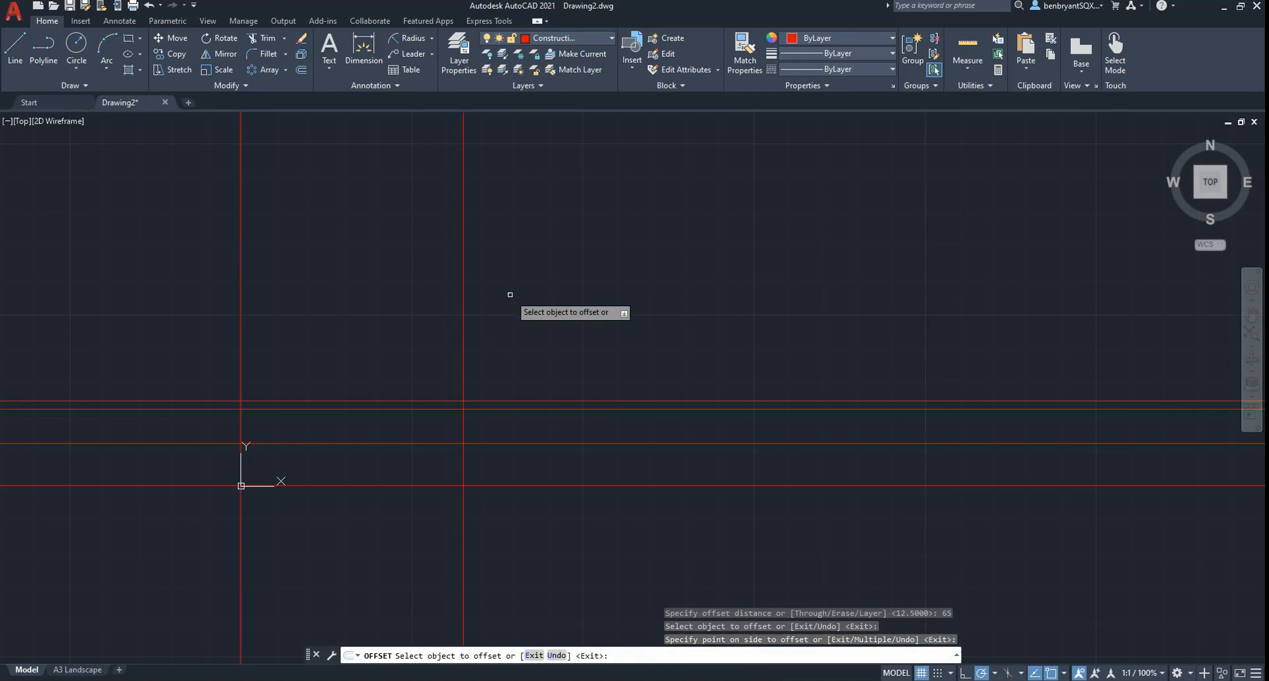
Offset the vertical construction line at 65 to its left by 10.
key("Return")
key("Return")
type("10")
key("Return")
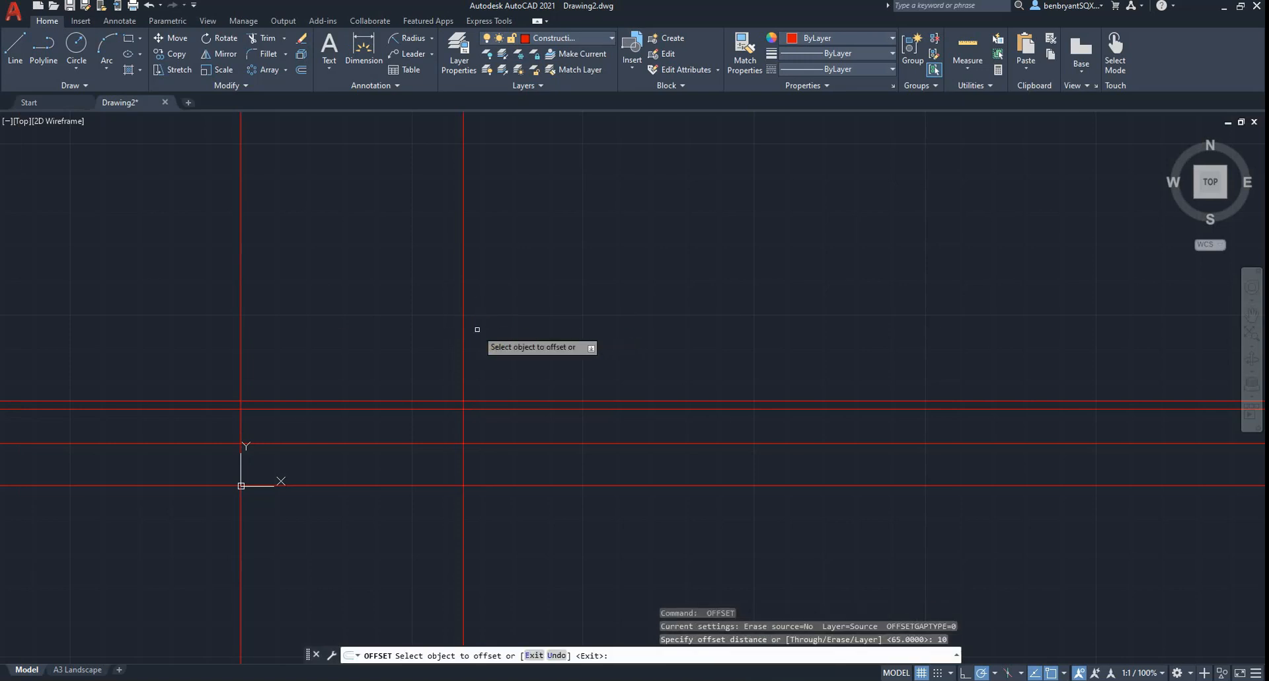
left_click(462, 332)
left_click(389, 334)
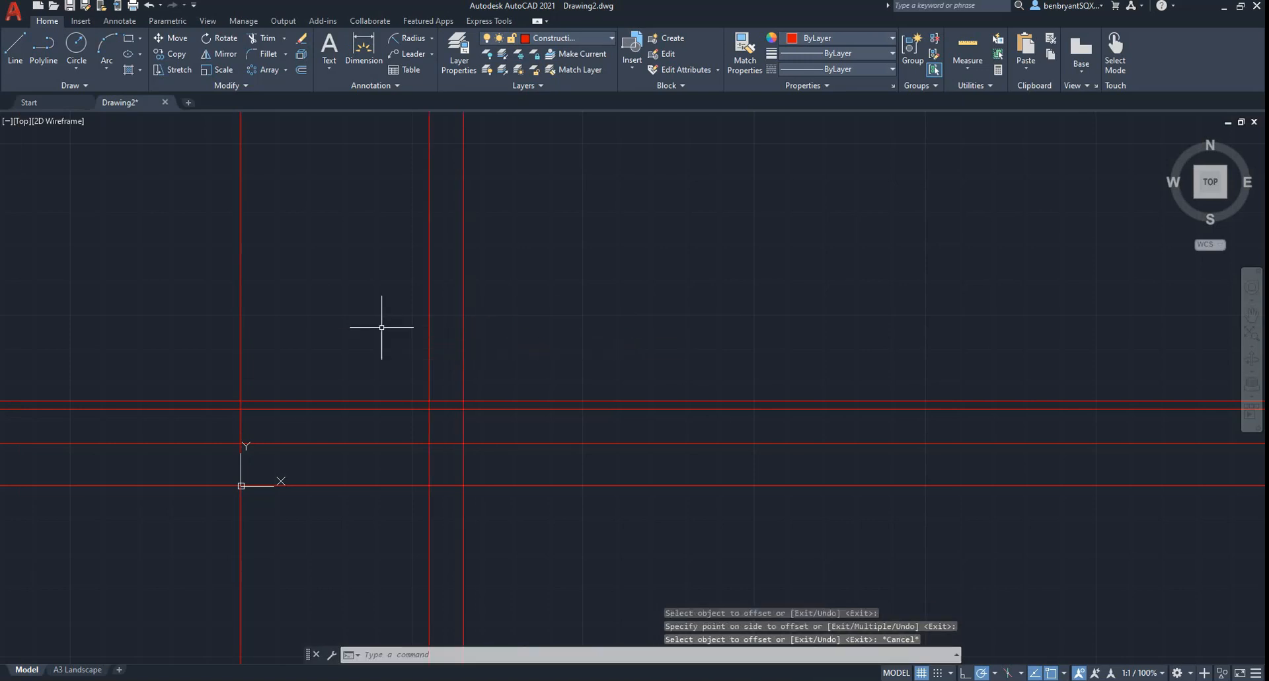
Offset the vertical construction line through the origin to its right by 8.
key("Return")
key("Return")
type("8")
key("Return")
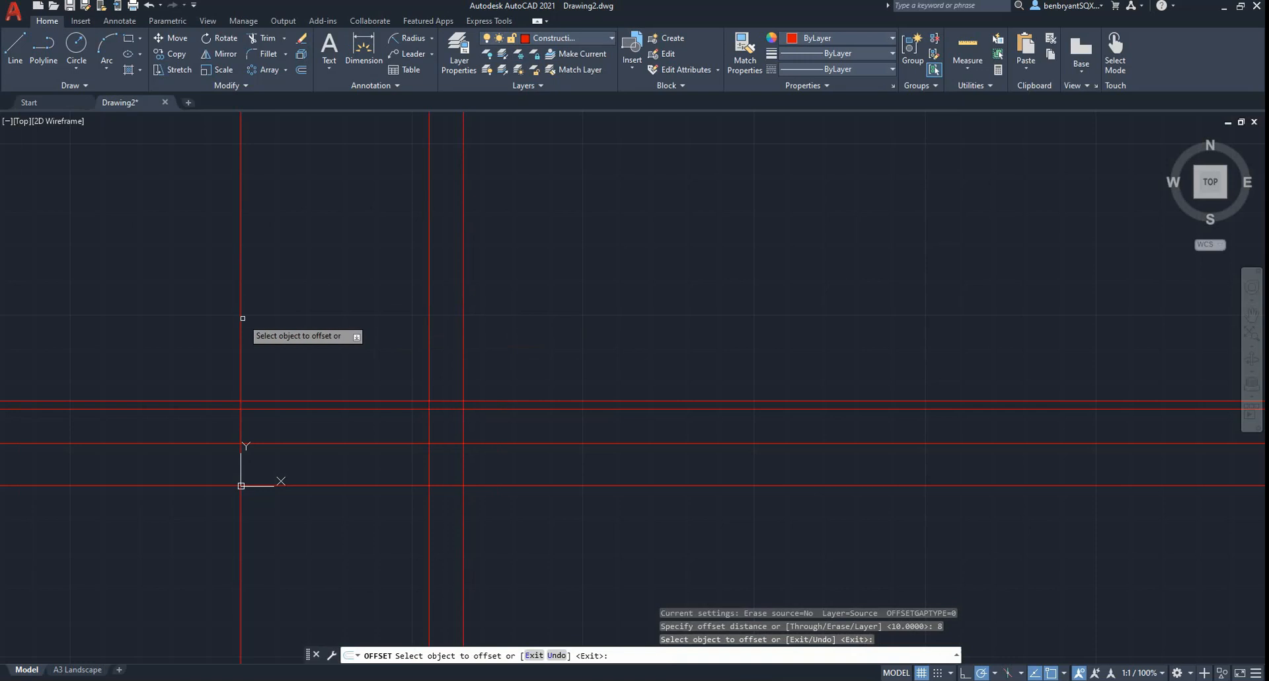
left_click(240, 319)
left_click(319, 308)
Offset the vertical construction line 8 from the origin to its right by 15.
key("Return")
key("Return")
type("15")
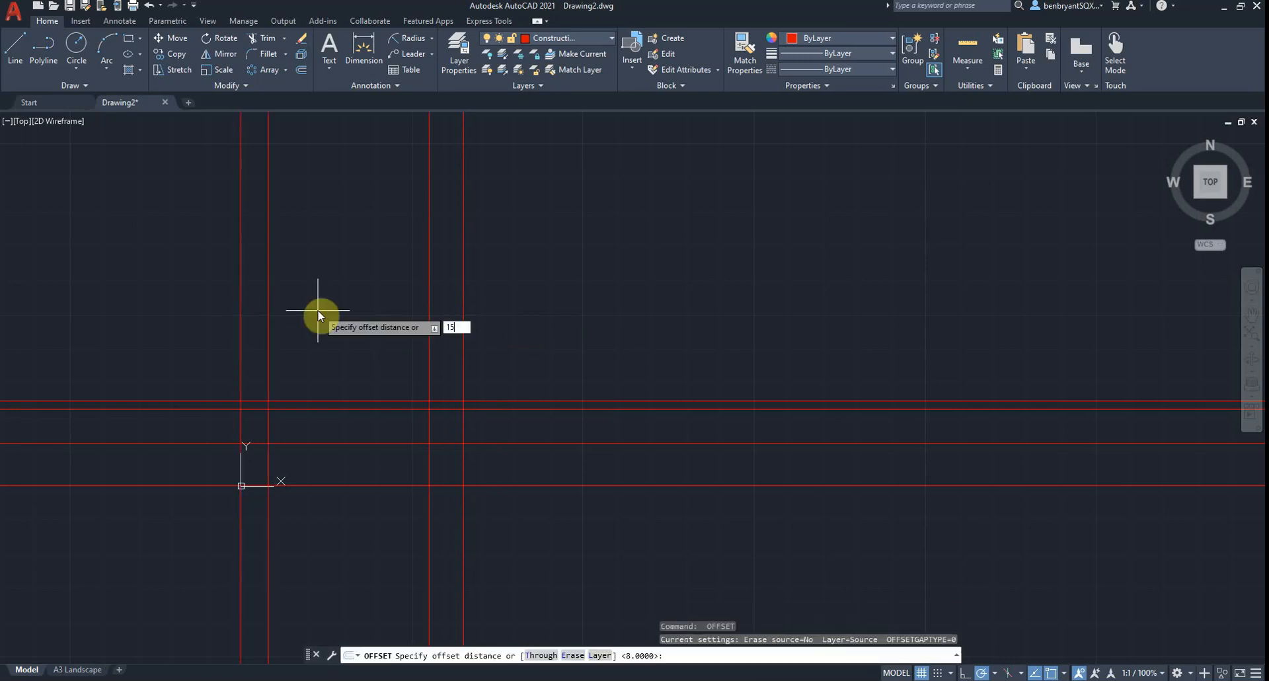
key("Return")
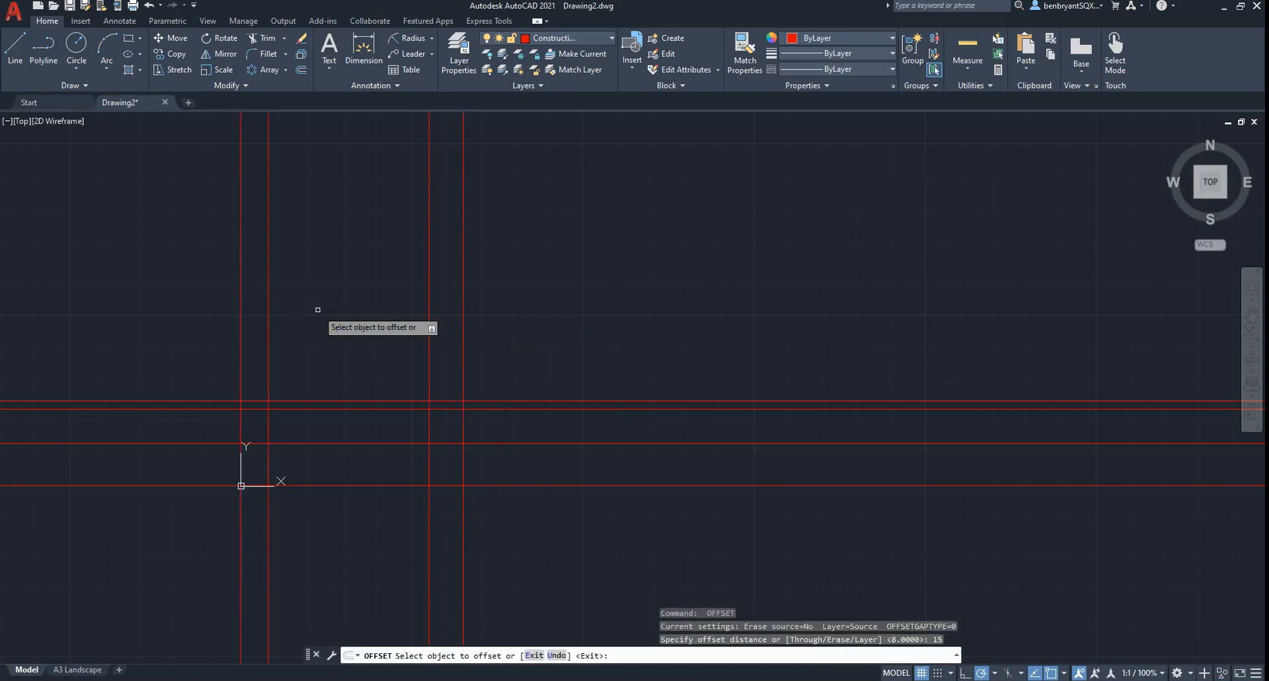
left_click(268, 340)
key("Escape")
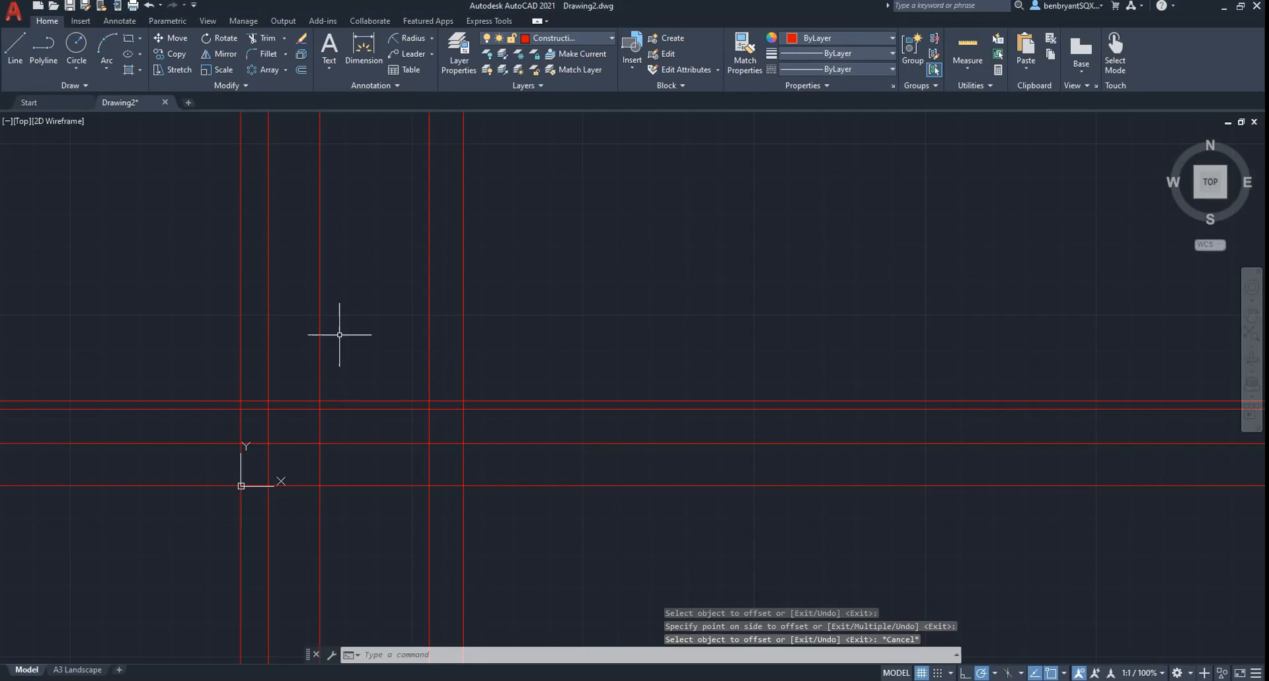
Offset the vertical construction line through the origin to its right by 28.
key("Return")
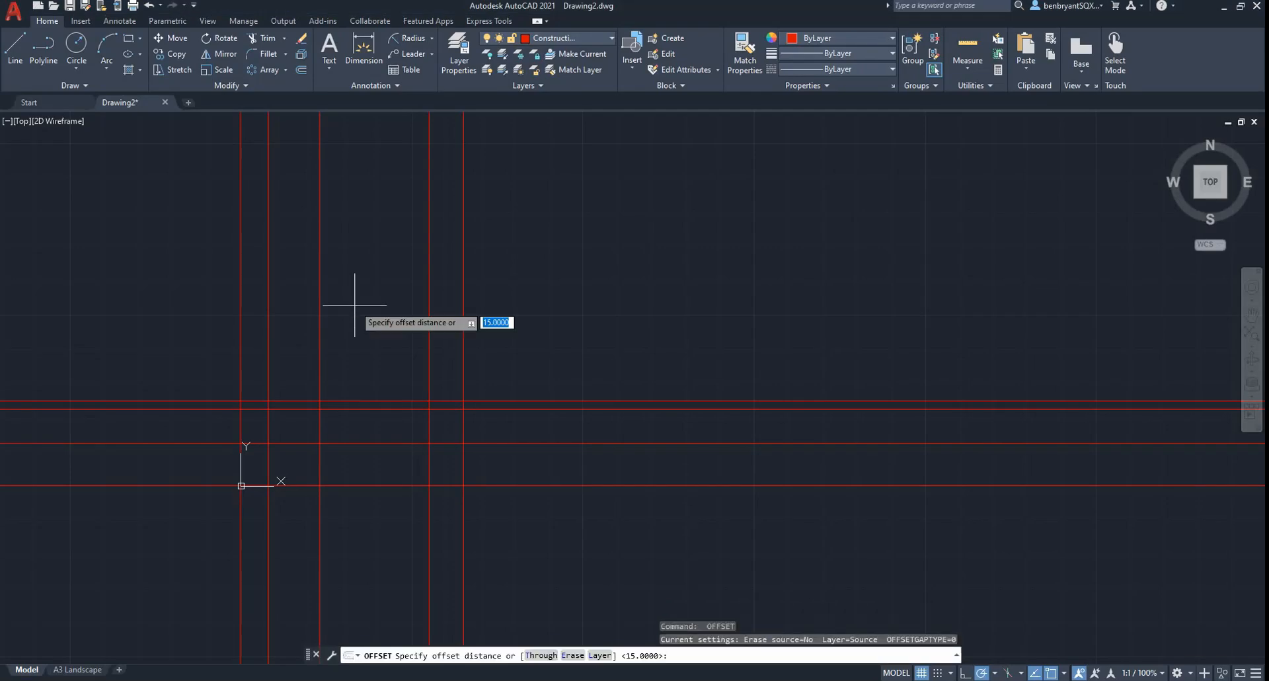
type("28")
key("Return")
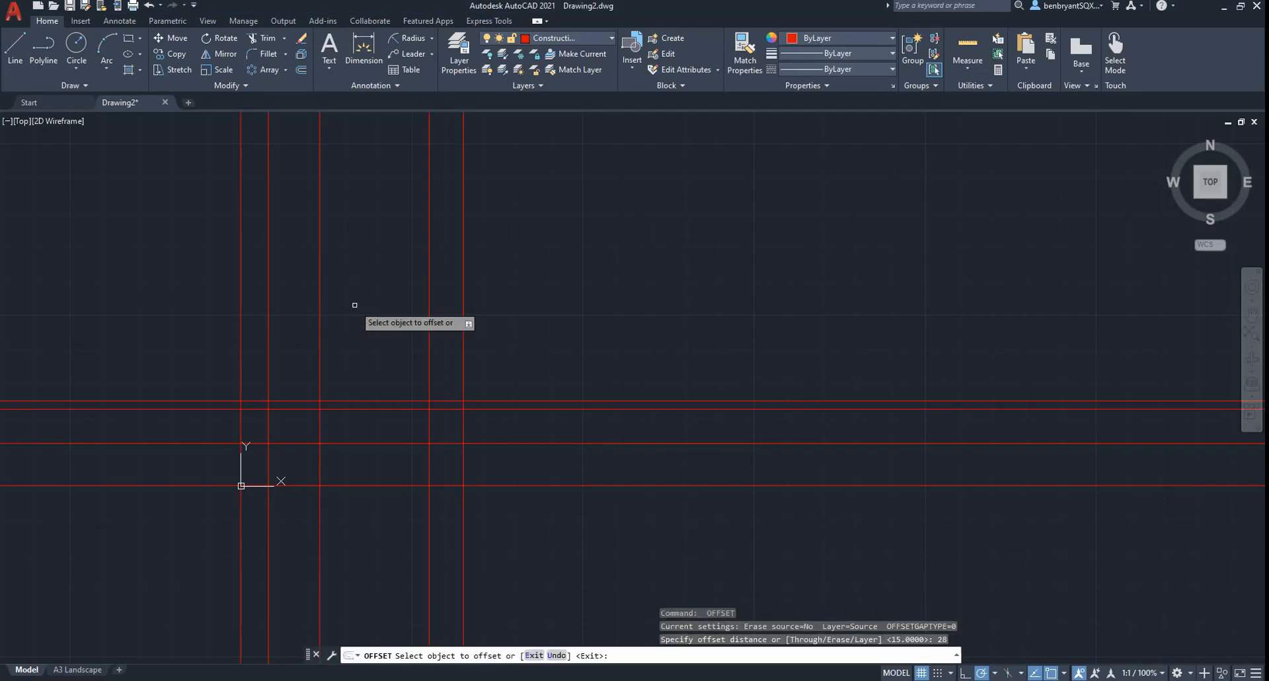
left_click(241, 318)
left_click(380, 306)
key("Escape")
scroll(398, 436, "up", 4)
mouse_move(398, 436)
middle_mouse_down()
mouse_move(500, 392)
mouse_move(751, 332)
mouse_move(694, 368)
middle_mouse_up()
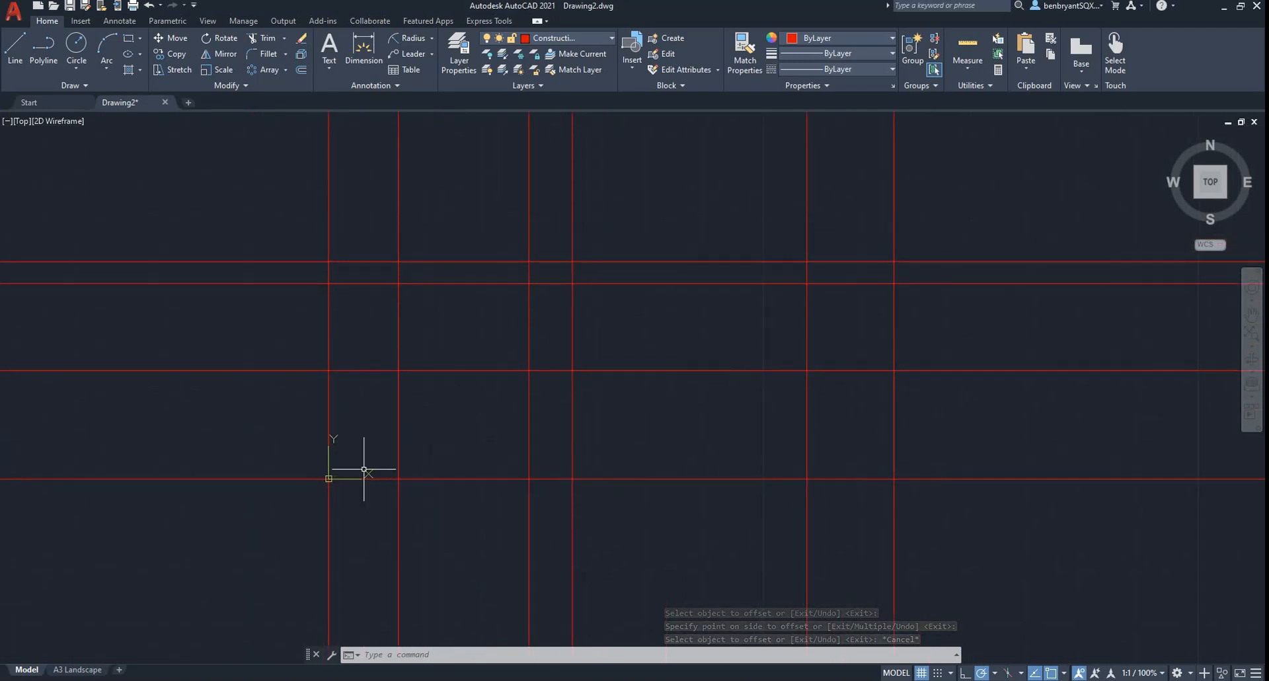
middle_click_drag(797, 429, 724, 433)
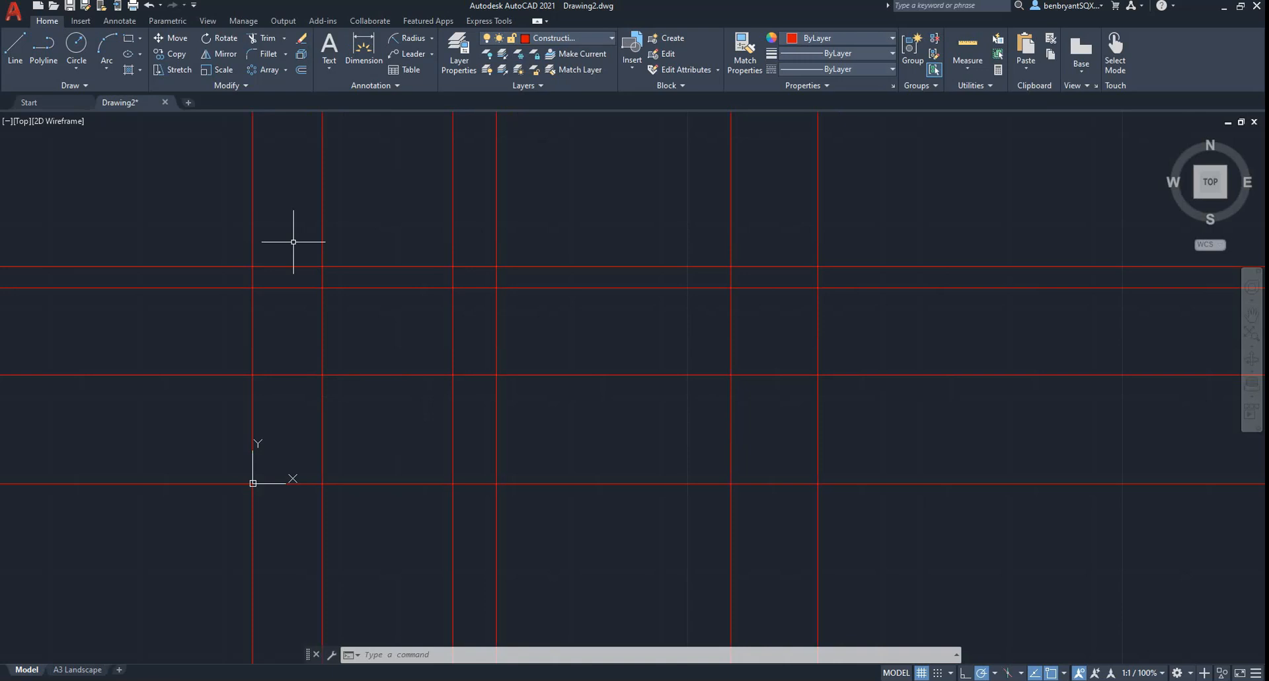
On the Drawing layer, draw connected lines from the origin up to the 25 line, across to the 28 line and down to the axis.
left_click(558, 38)
left_click(571, 146)
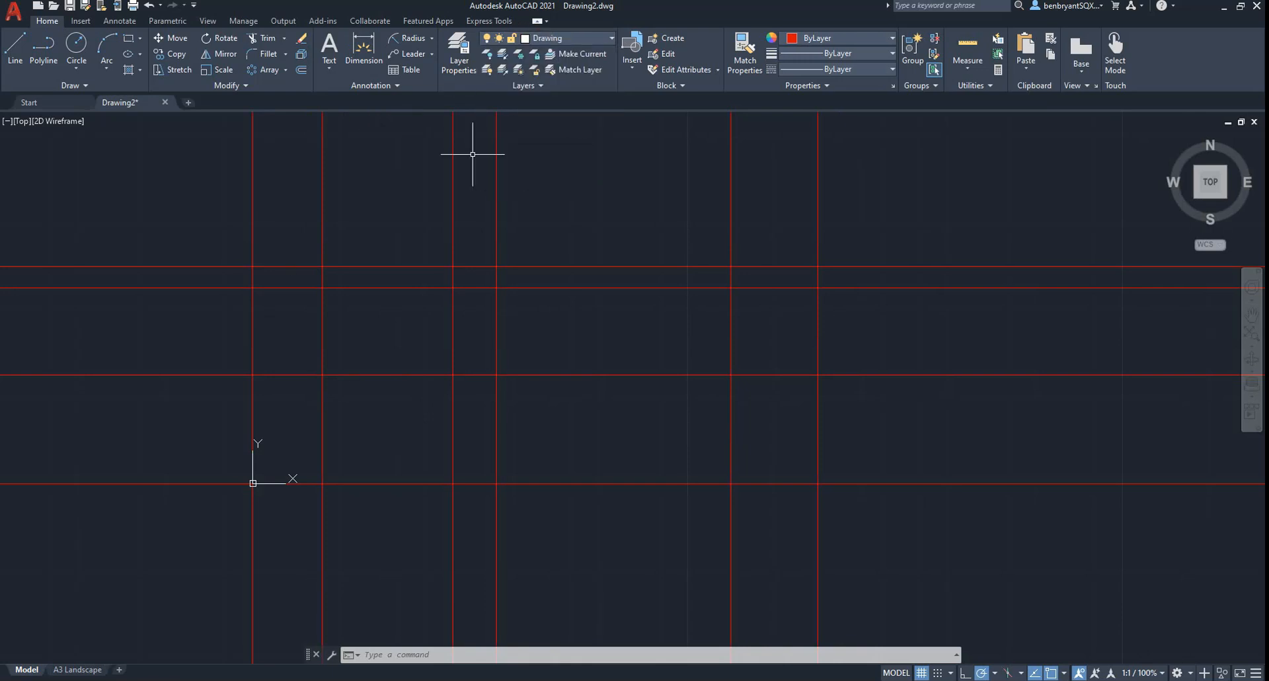
left_click(16, 48)
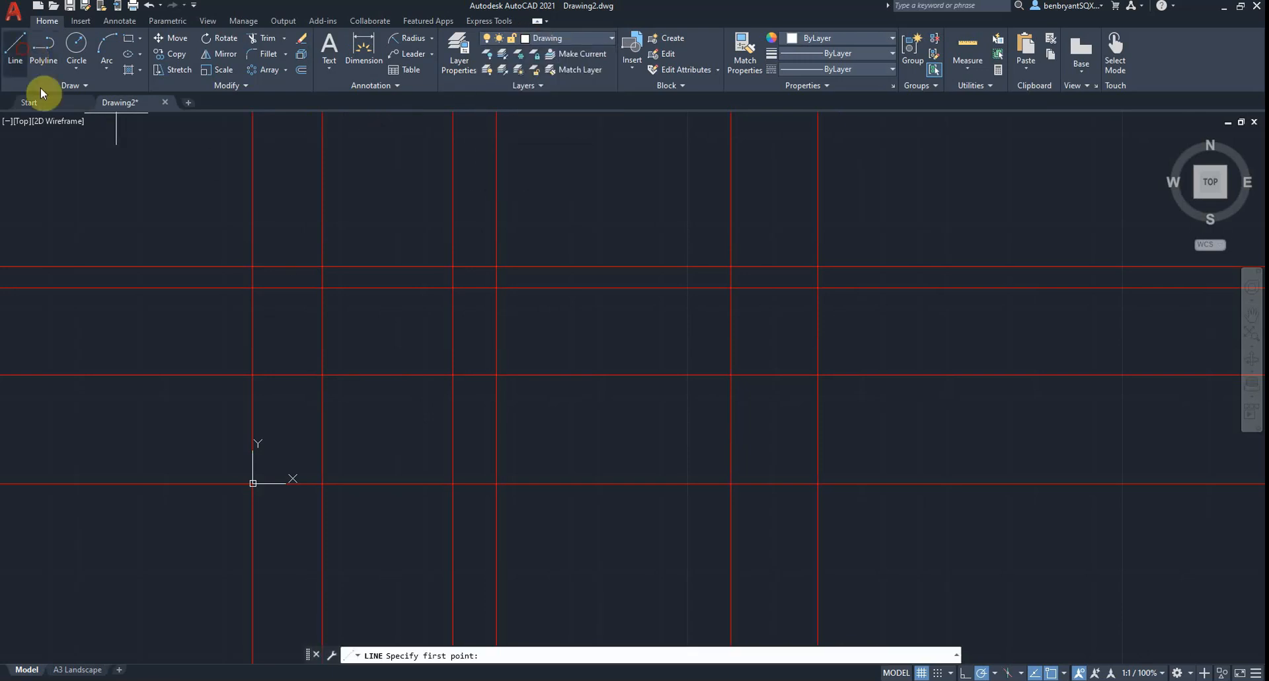
left_click(252, 483)
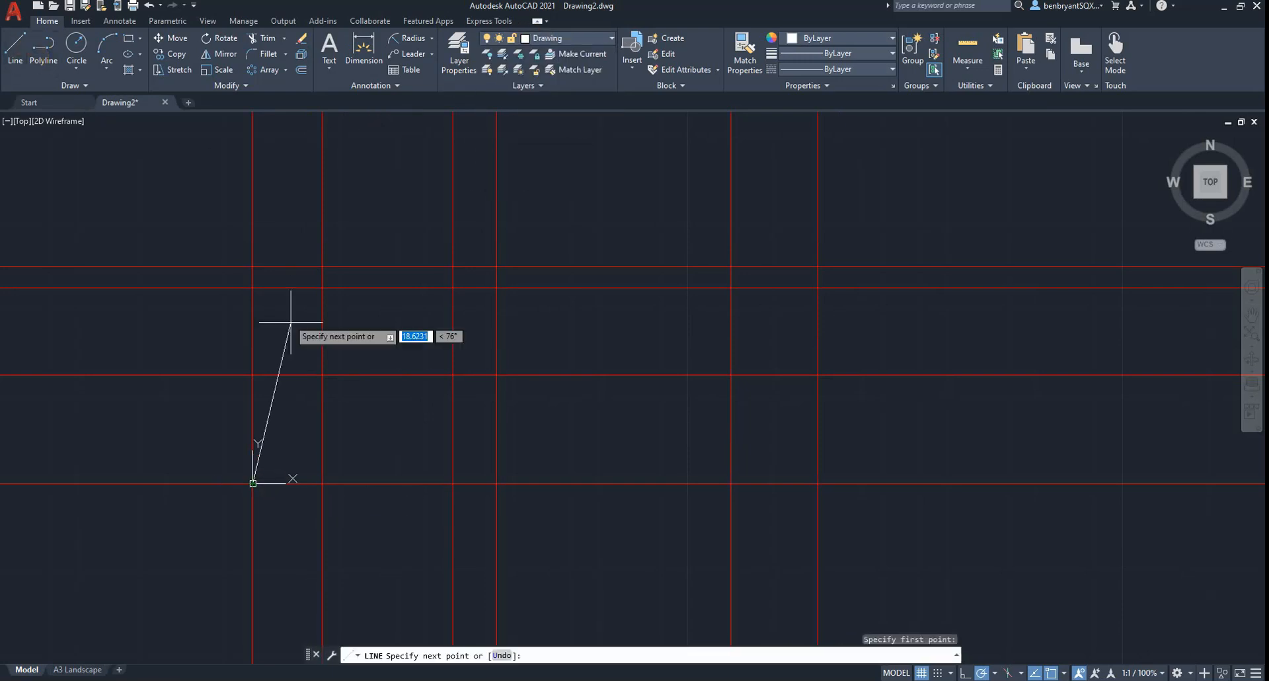
left_click(253, 266)
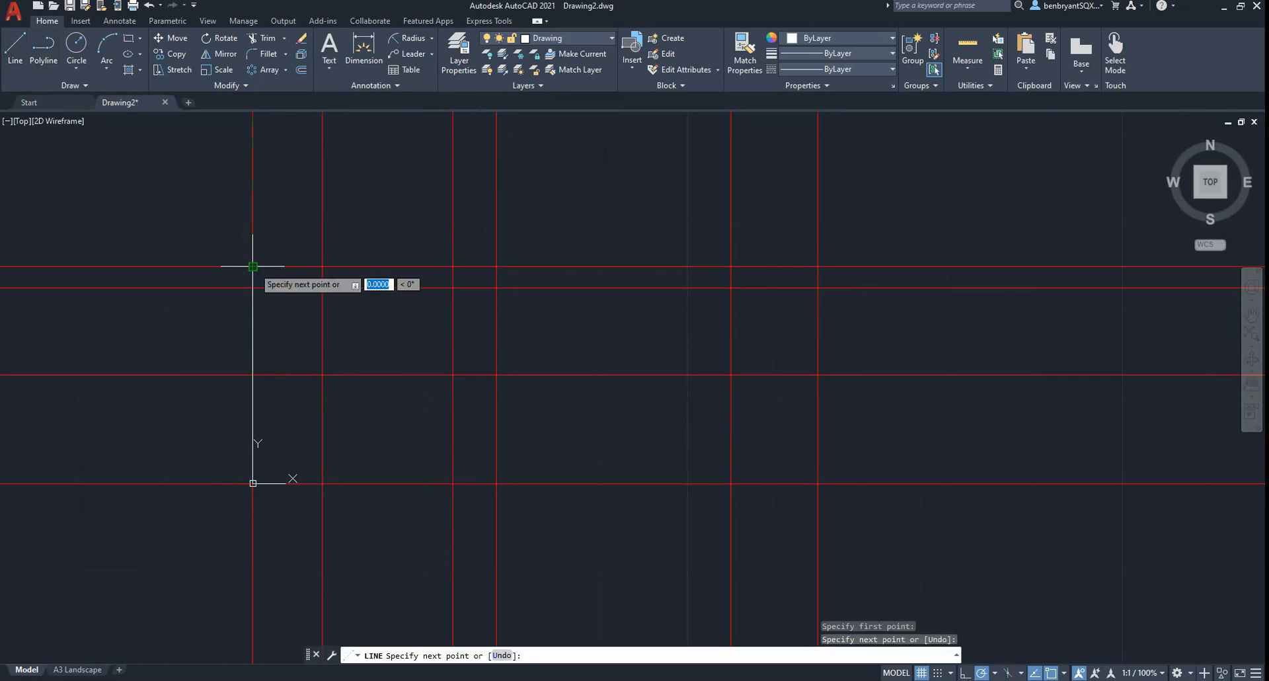
left_click(496, 266)
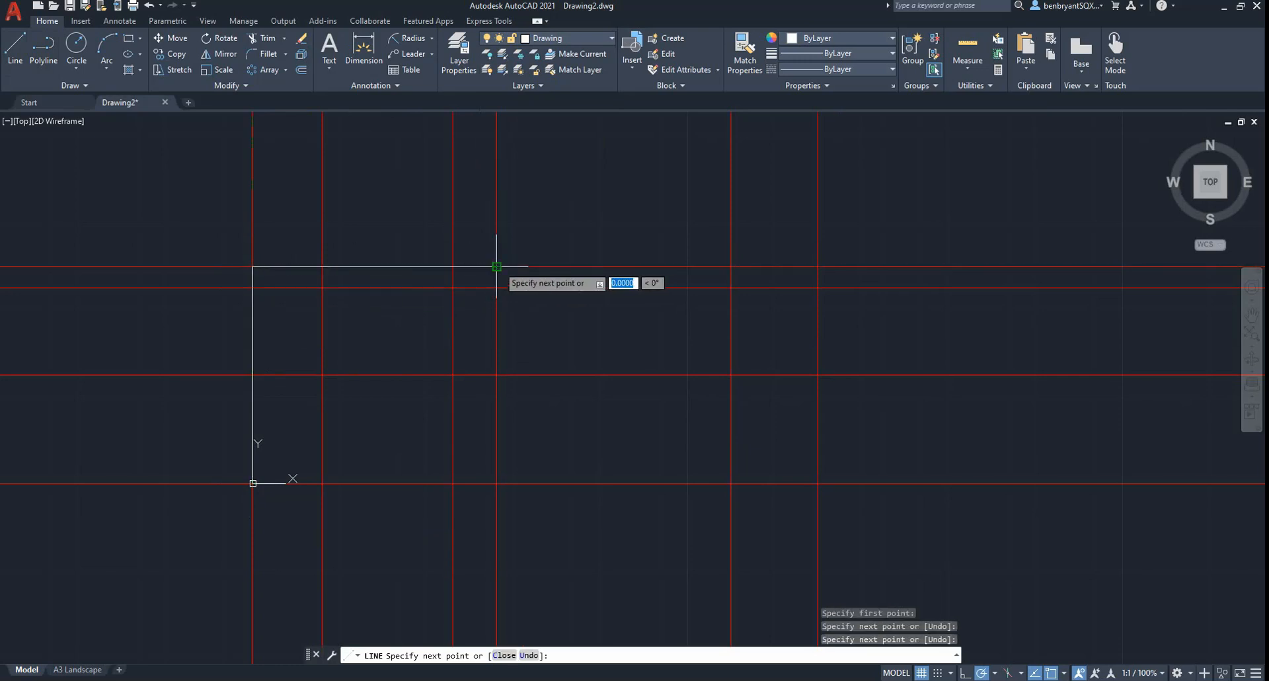
left_click(496, 483)
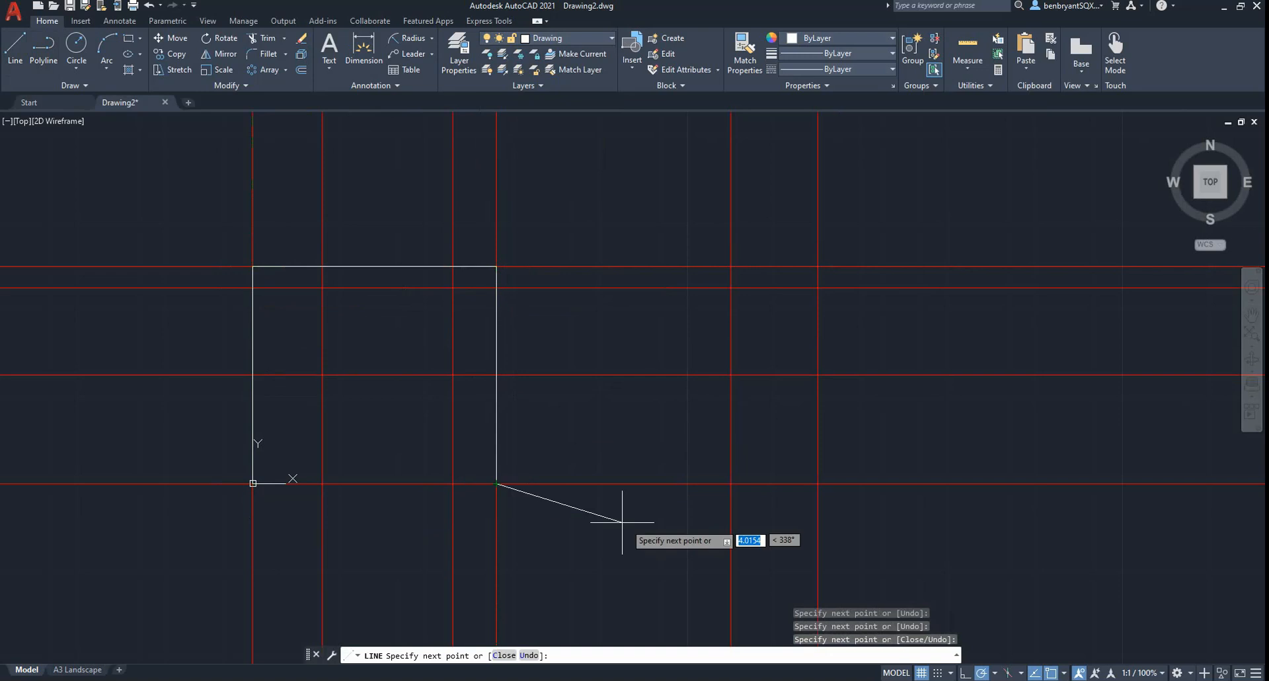
key("Escape")
Check the chamfer size in Day 22.pdf and offset the vertical construction line through the origin to its right by 2.5.
left_click(624, 680)
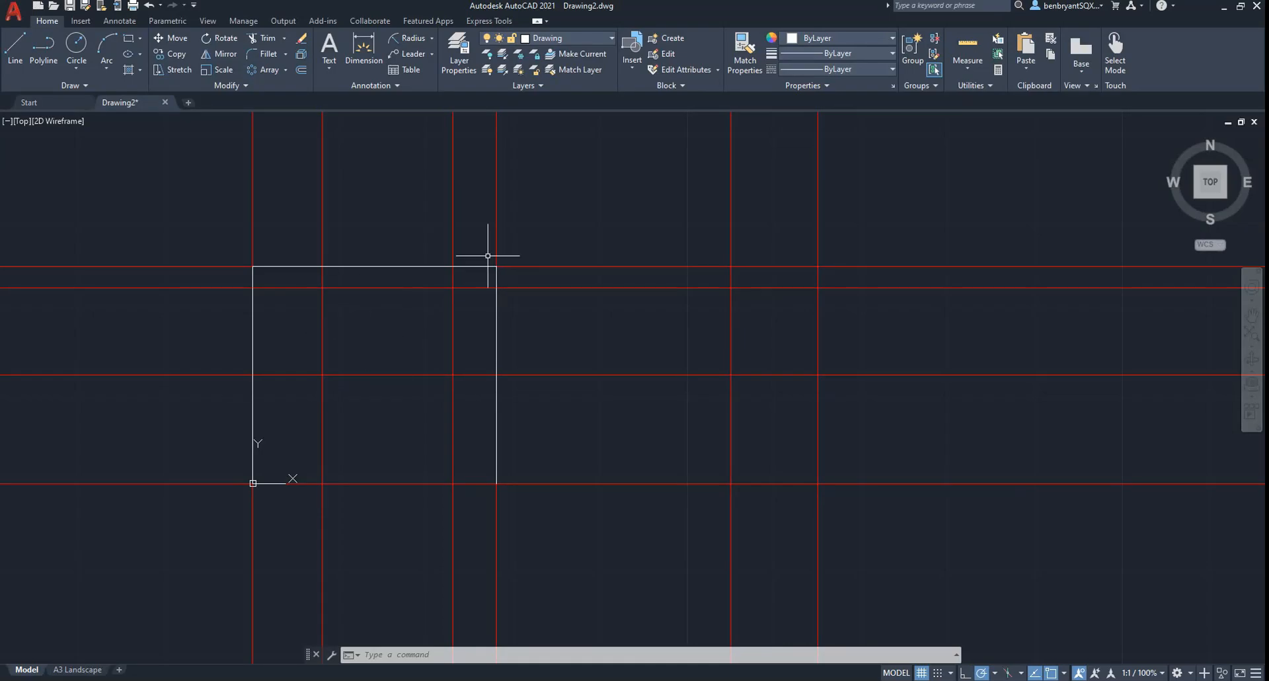
middle_click_drag(359, 315, 456, 324)
scroll(456, 324, "up", 2)
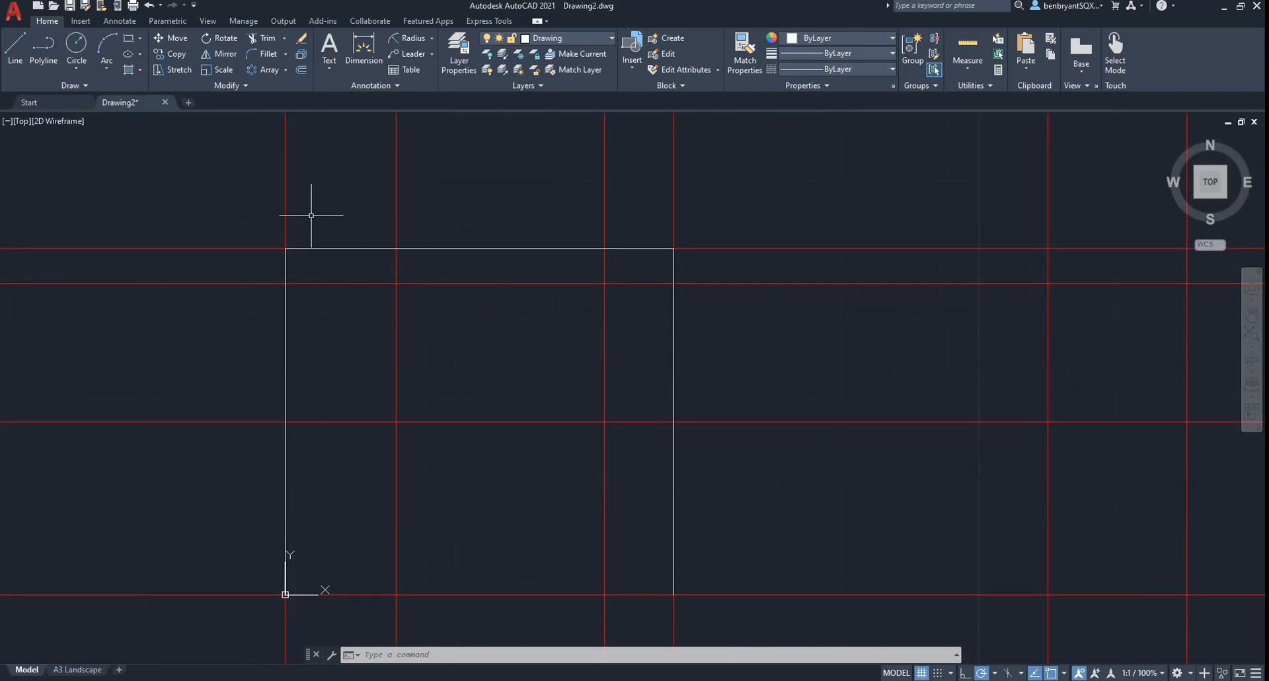
key("alt+Tab")
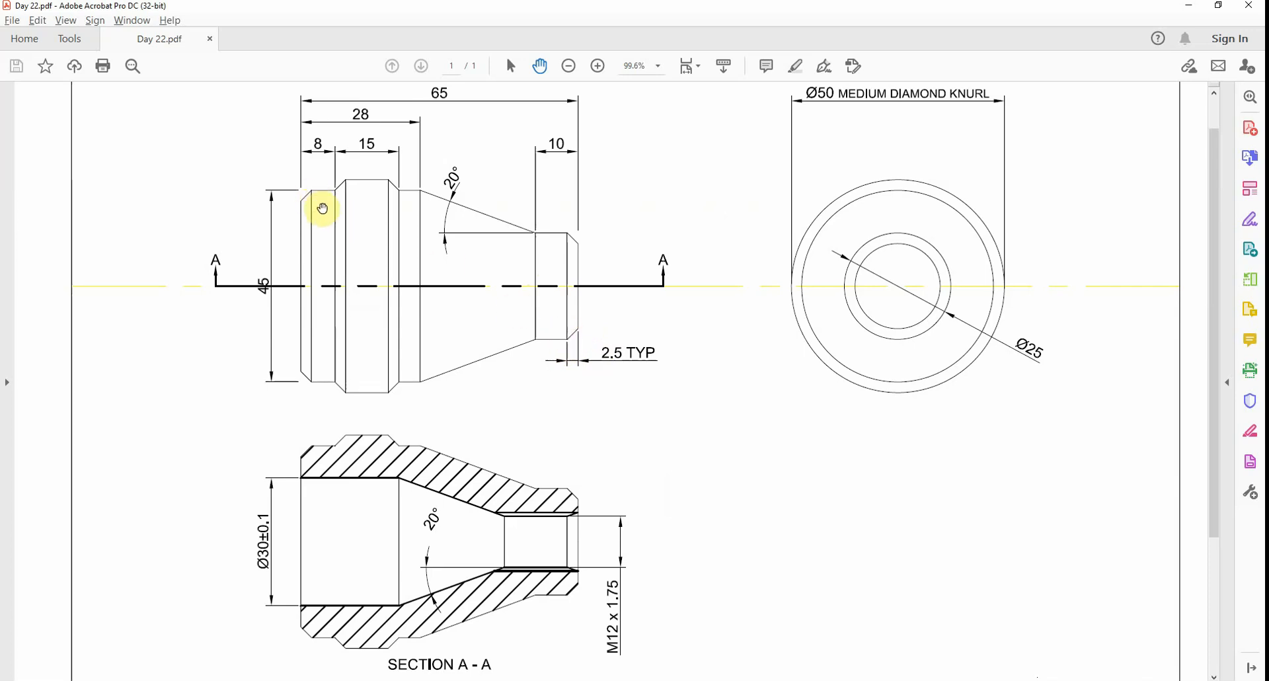
key("alt+Tab")
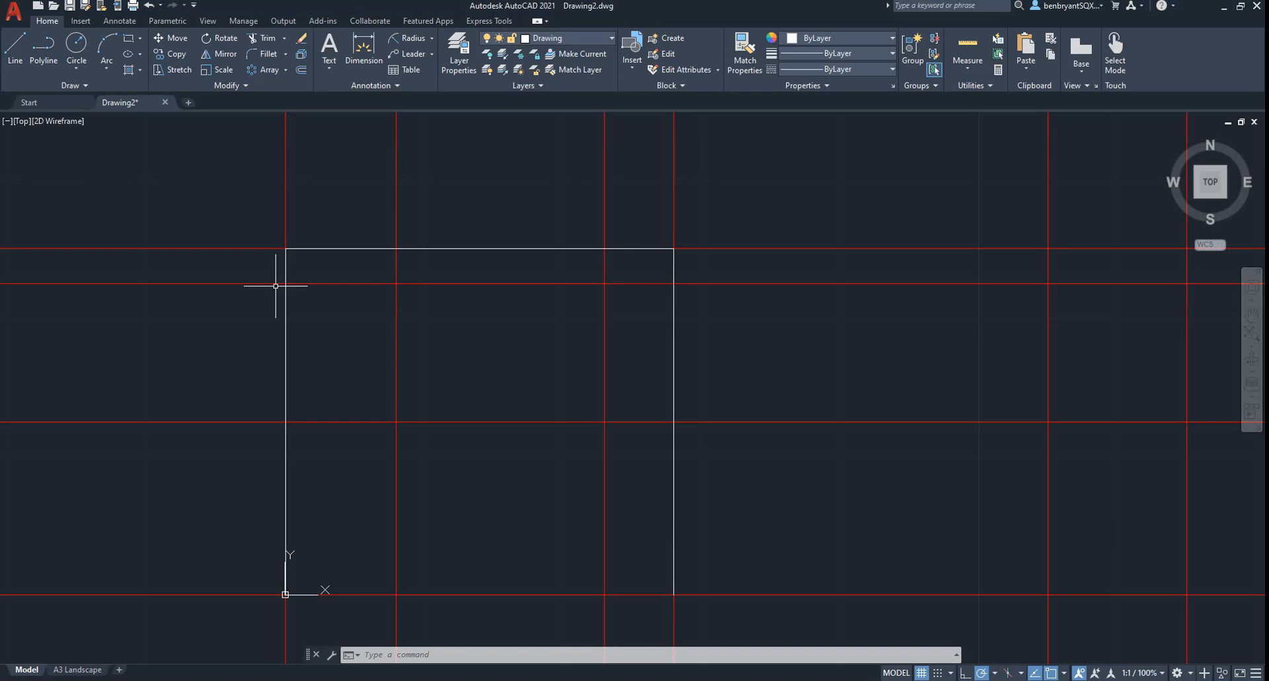
type("ofset")
key("Return")
type("2.")
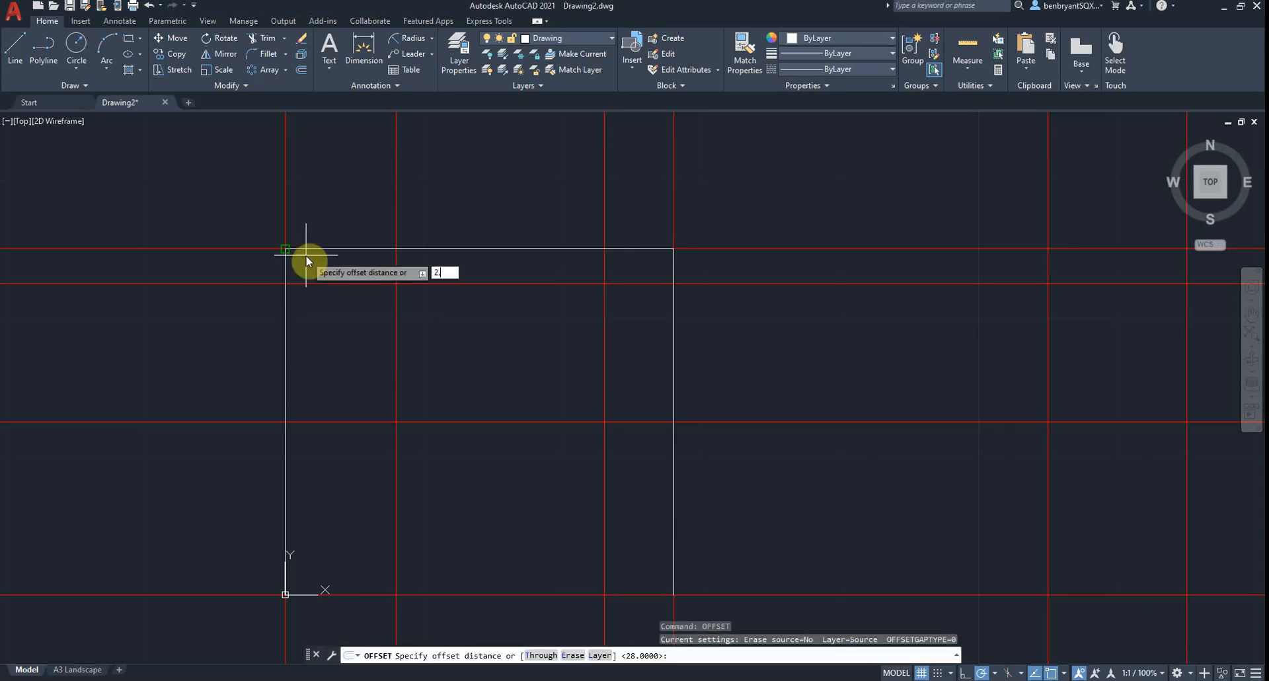
type("5")
key("Return")
left_click(285, 207)
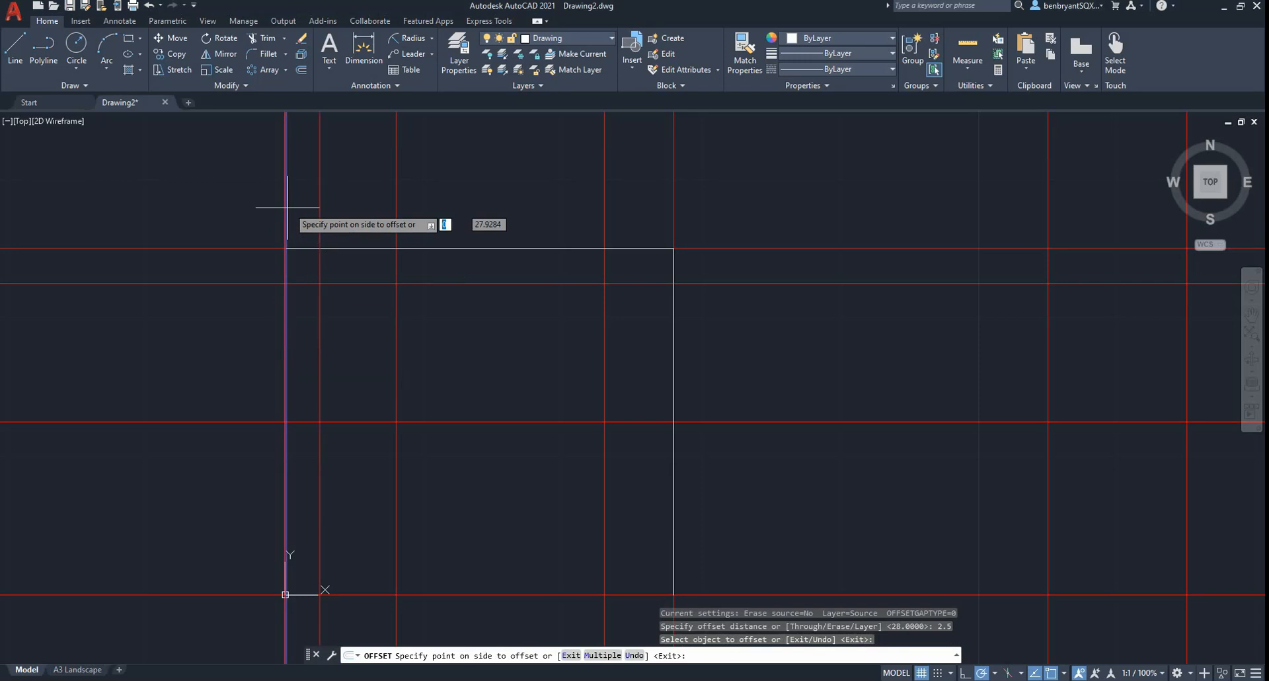
left_click(268, 228)
left_click(262, 249)
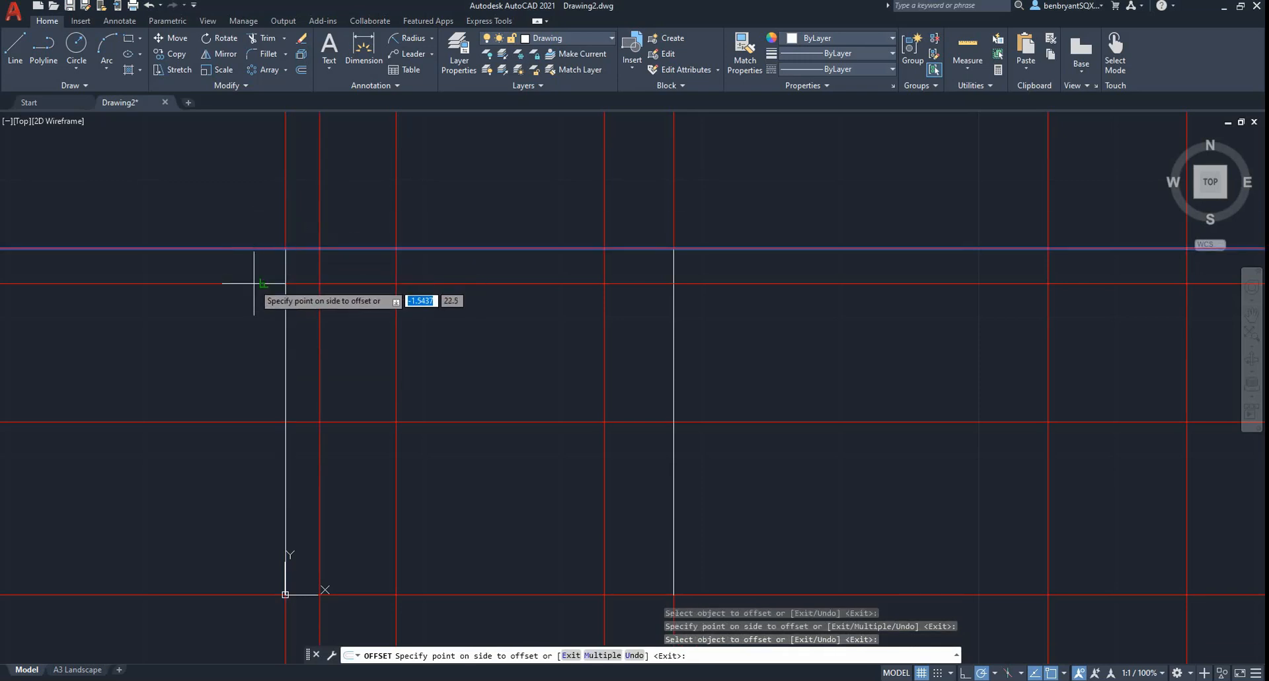
key("Escape")
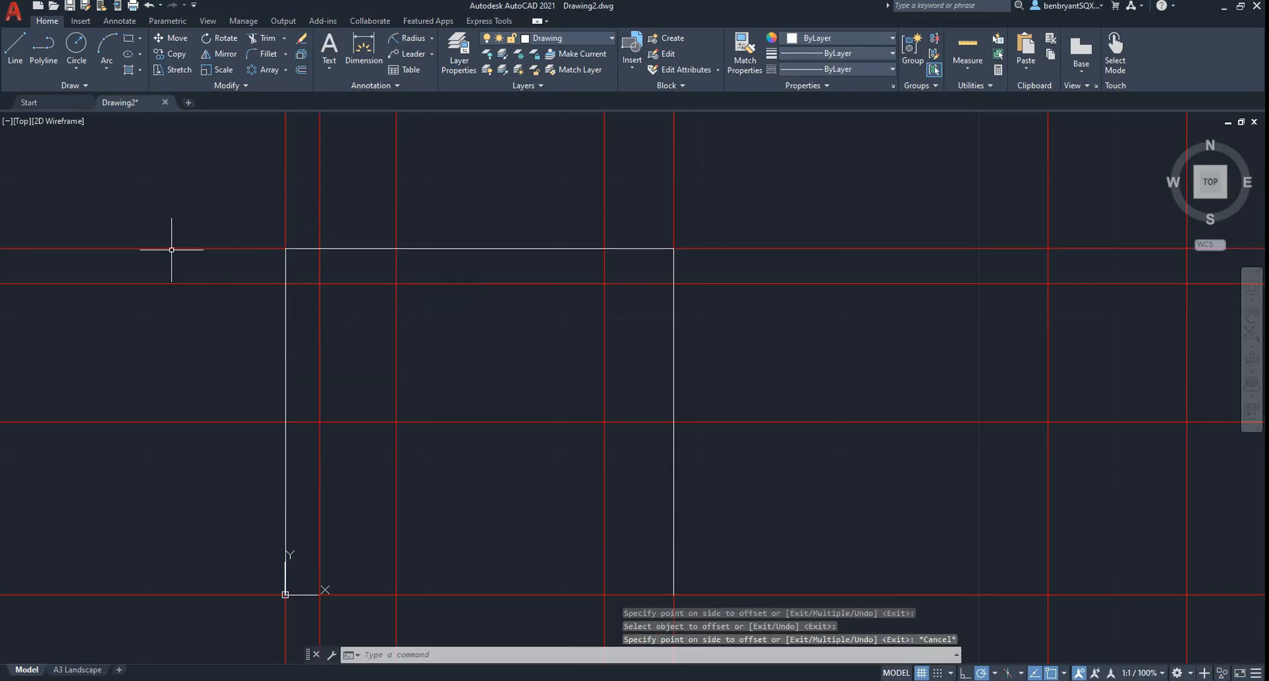
Draw a diagonal corner line from the left edge at height 22.5 to the top edge at the 2.5 offset line.
left_click(13, 44)
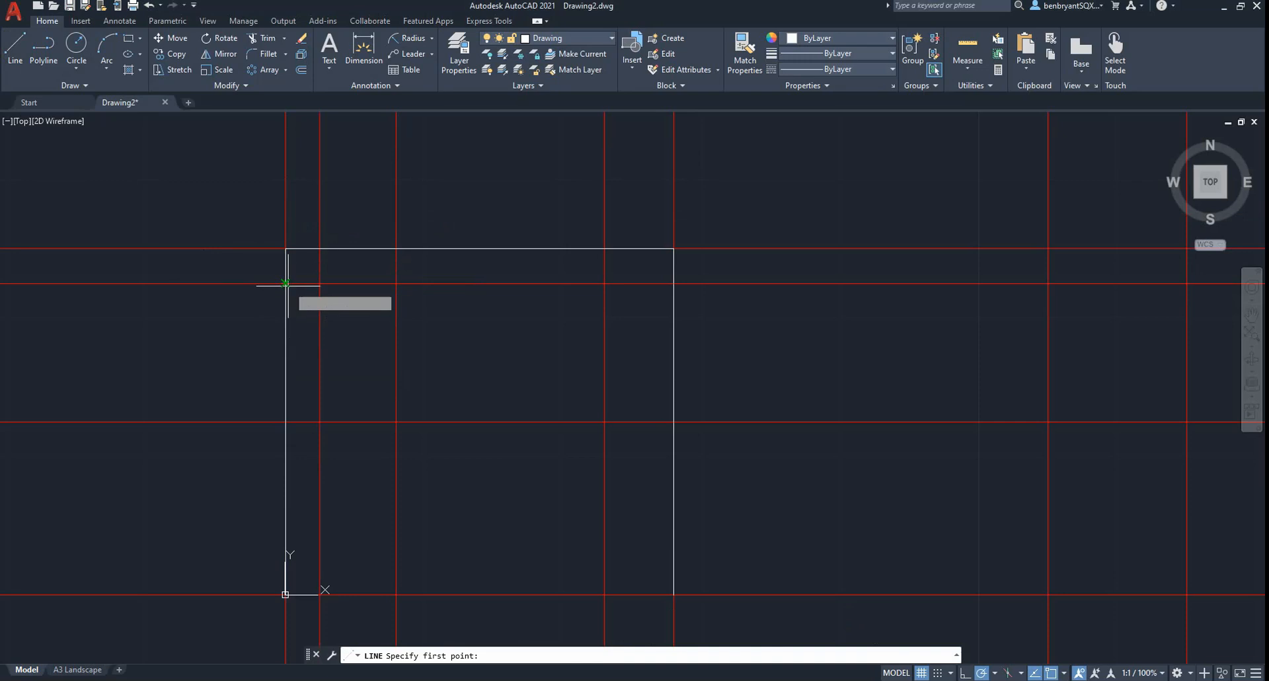
left_click(285, 284)
left_click(320, 248)
key("Escape")
Measure the diagonal corner line's length with an aligned dimension, without placing the dimension.
left_click(527, 45)
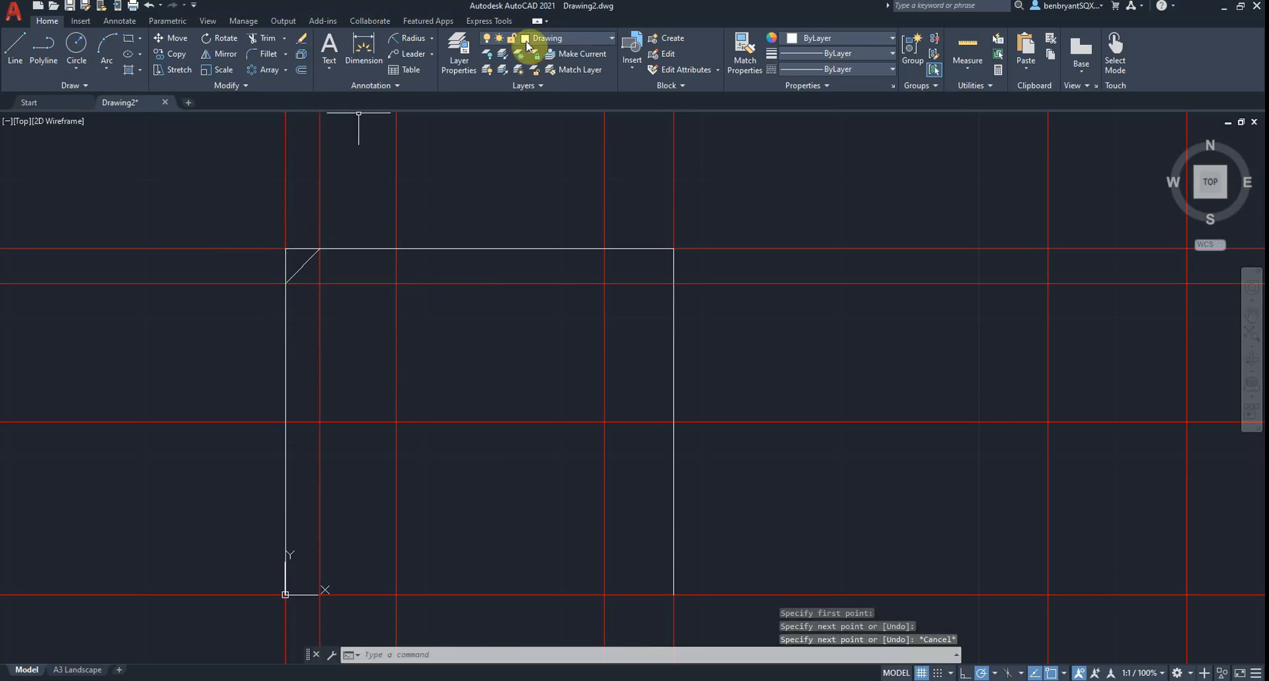
left_click(432, 38)
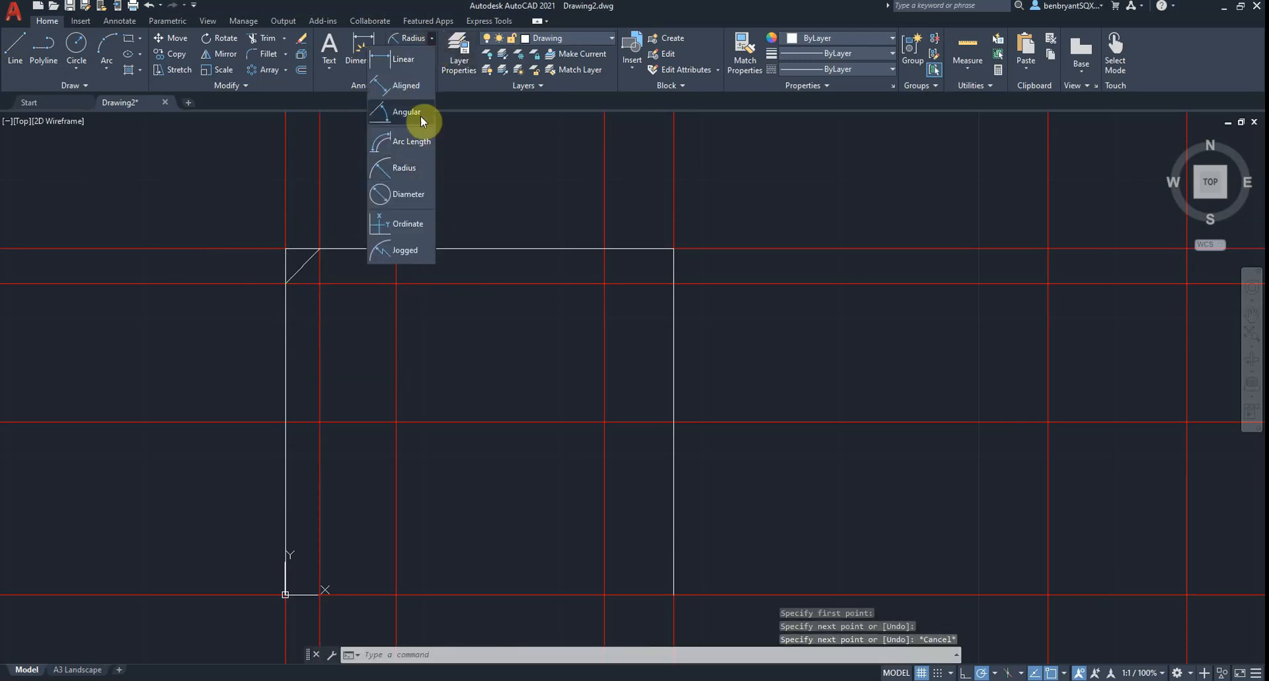
left_click(406, 87)
left_click(285, 284)
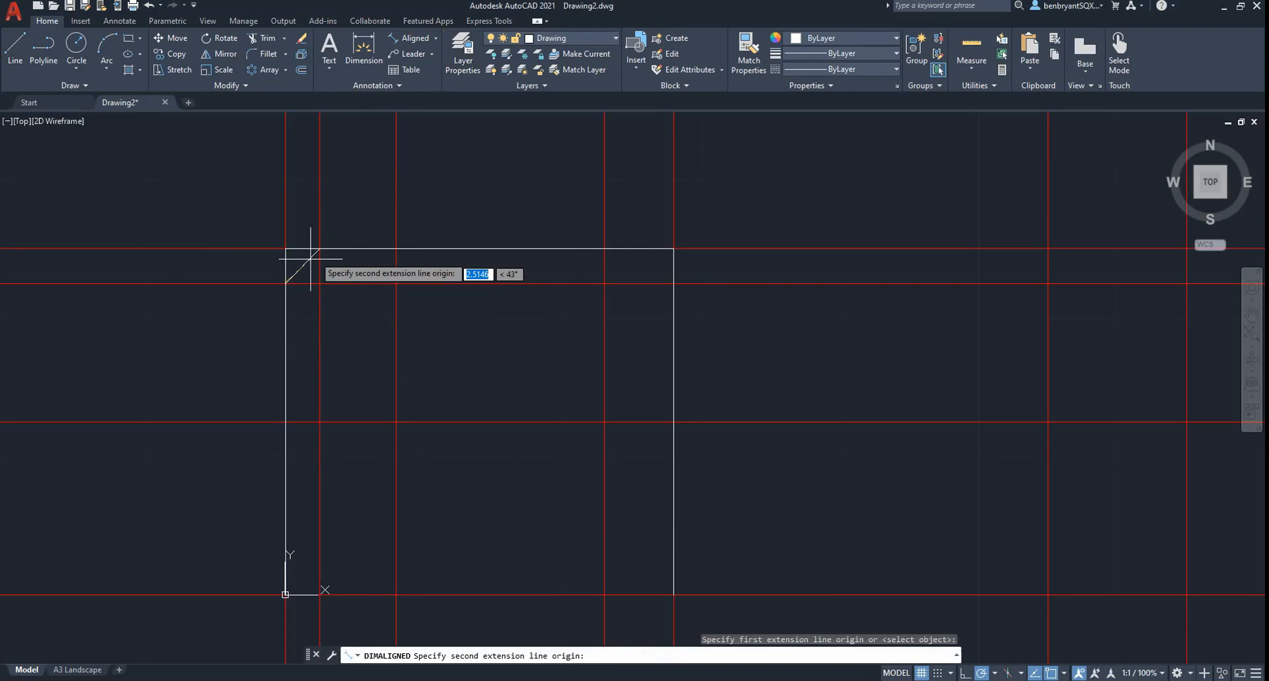
left_click(319, 250)
scroll(270, 227, "down", 2)
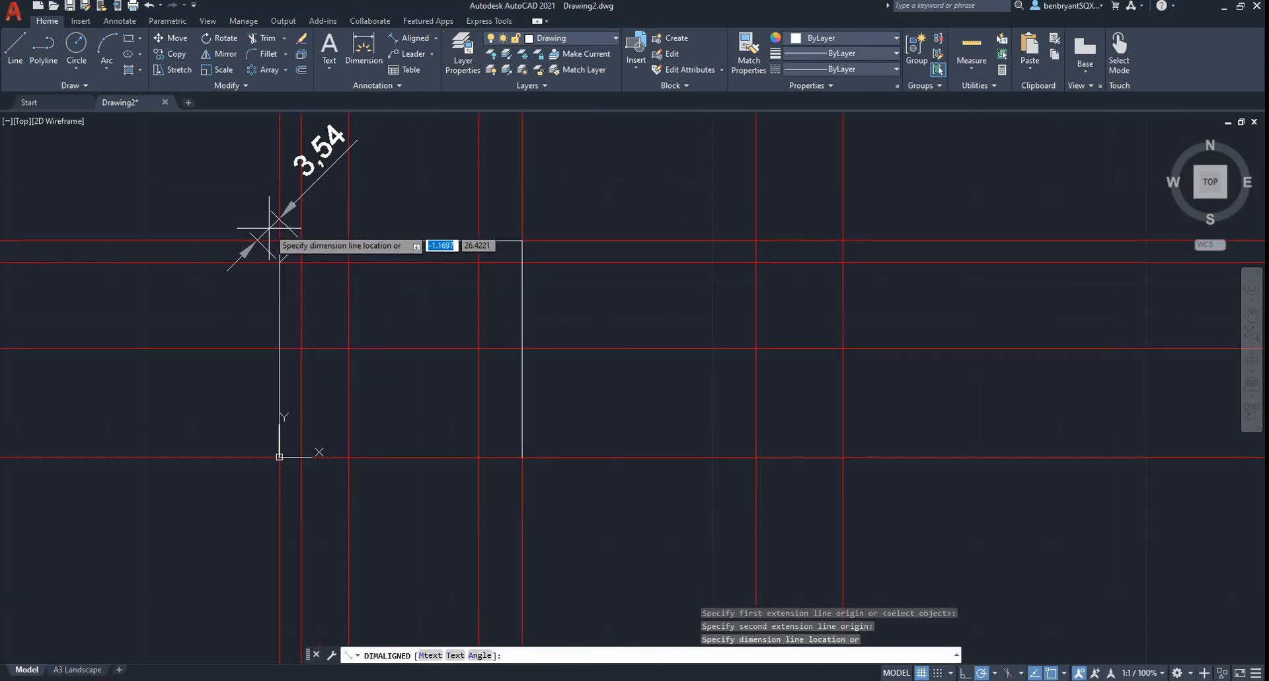
scroll(269, 228, "up", 4)
key("Escape")
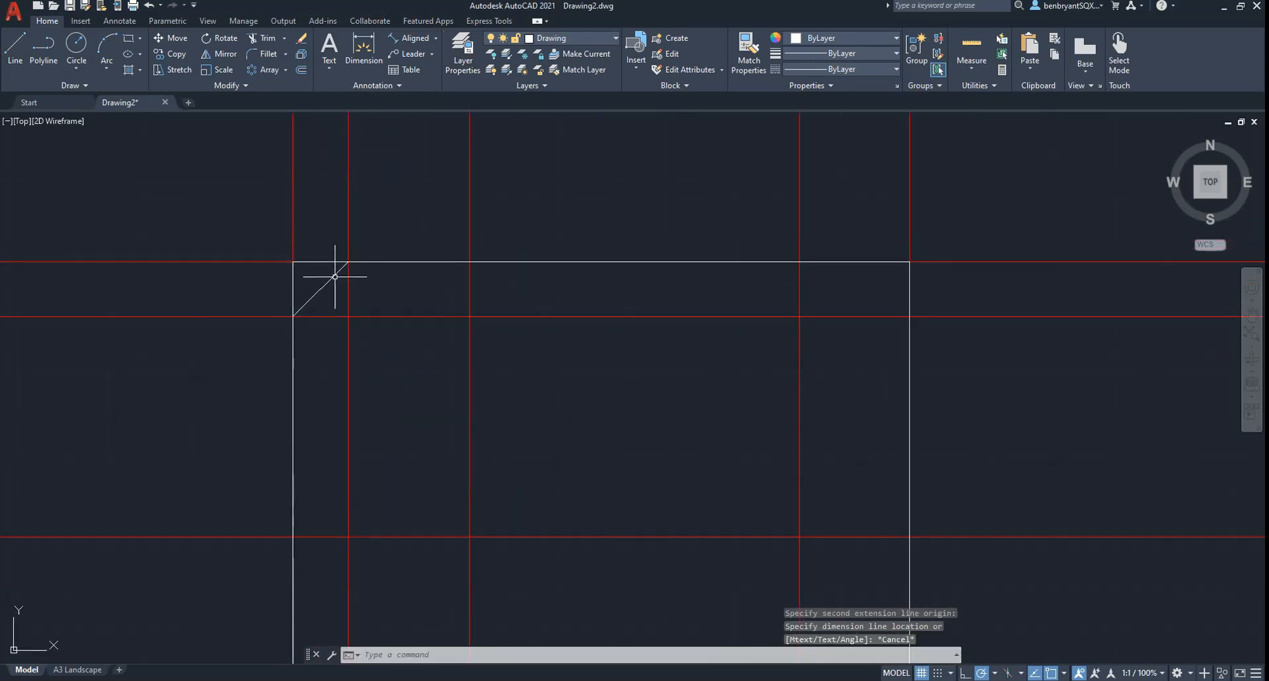
Delete the diagonal corner line and the vertical construction line offset 2.5 from the left edge.
left_click(335, 276)
key("Delete")
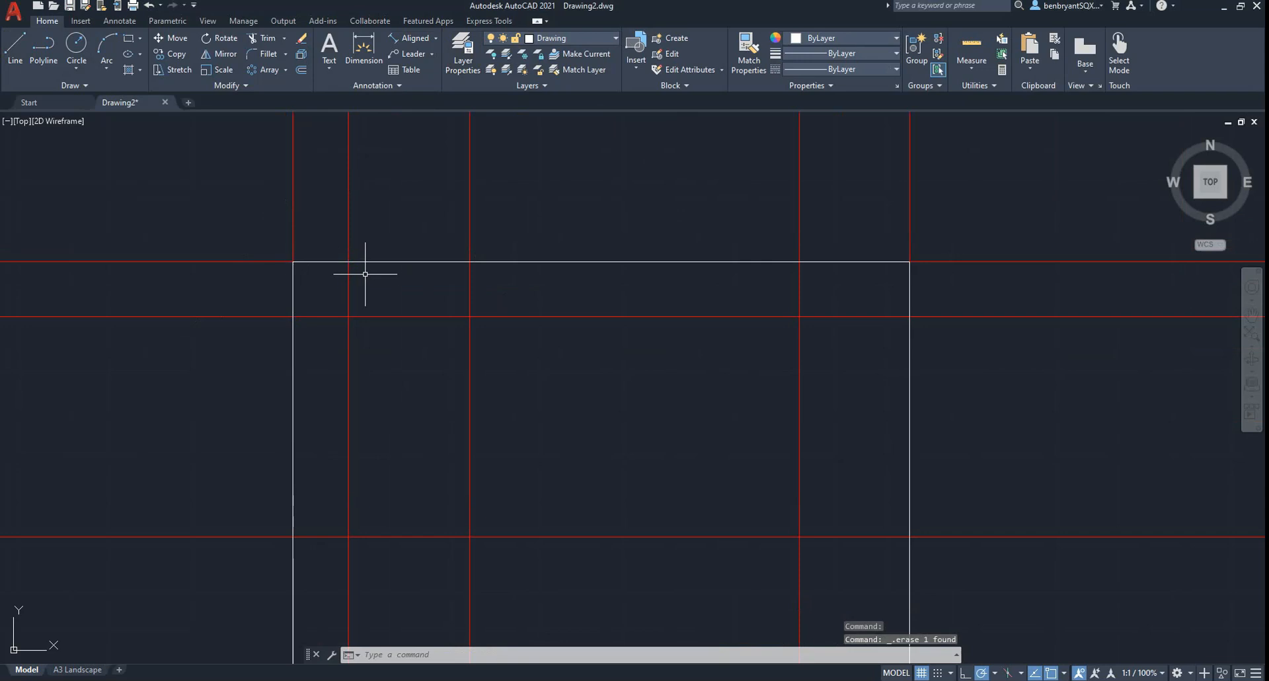
left_click(365, 274)
left_click(347, 279)
key("Delete")
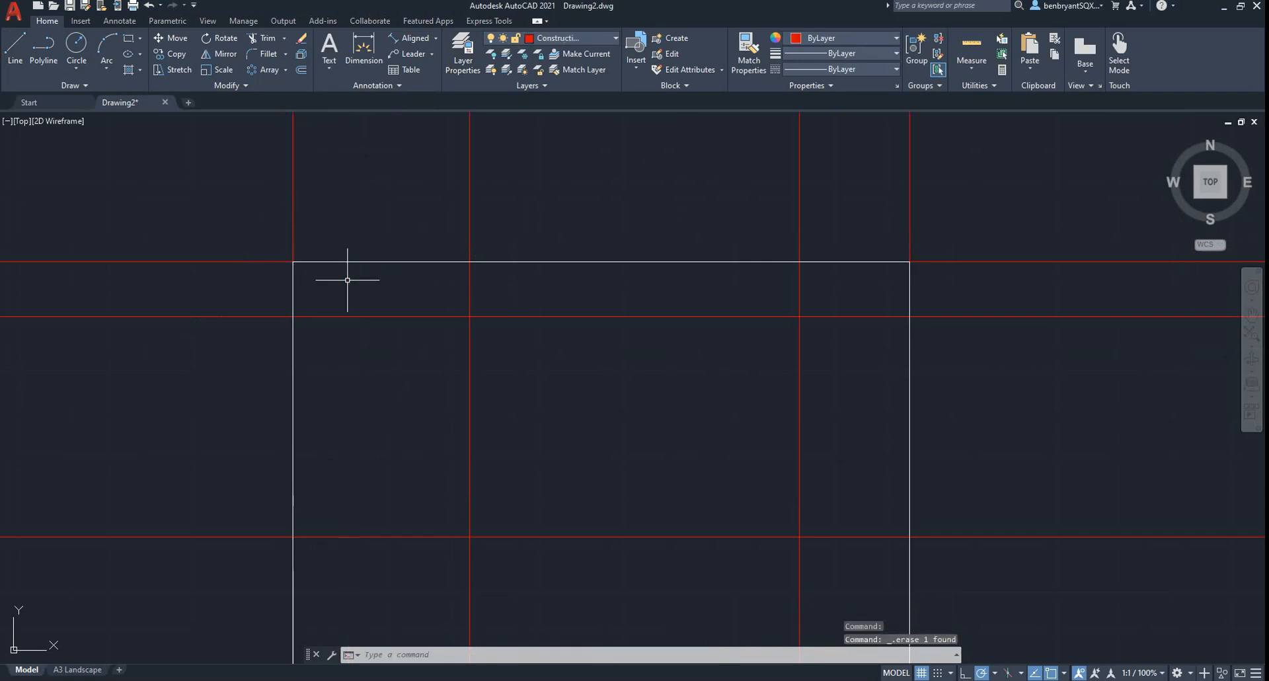
Start the Chamfer command and set both the first and second chamfer distances to 2.5.
left_click(281, 58)
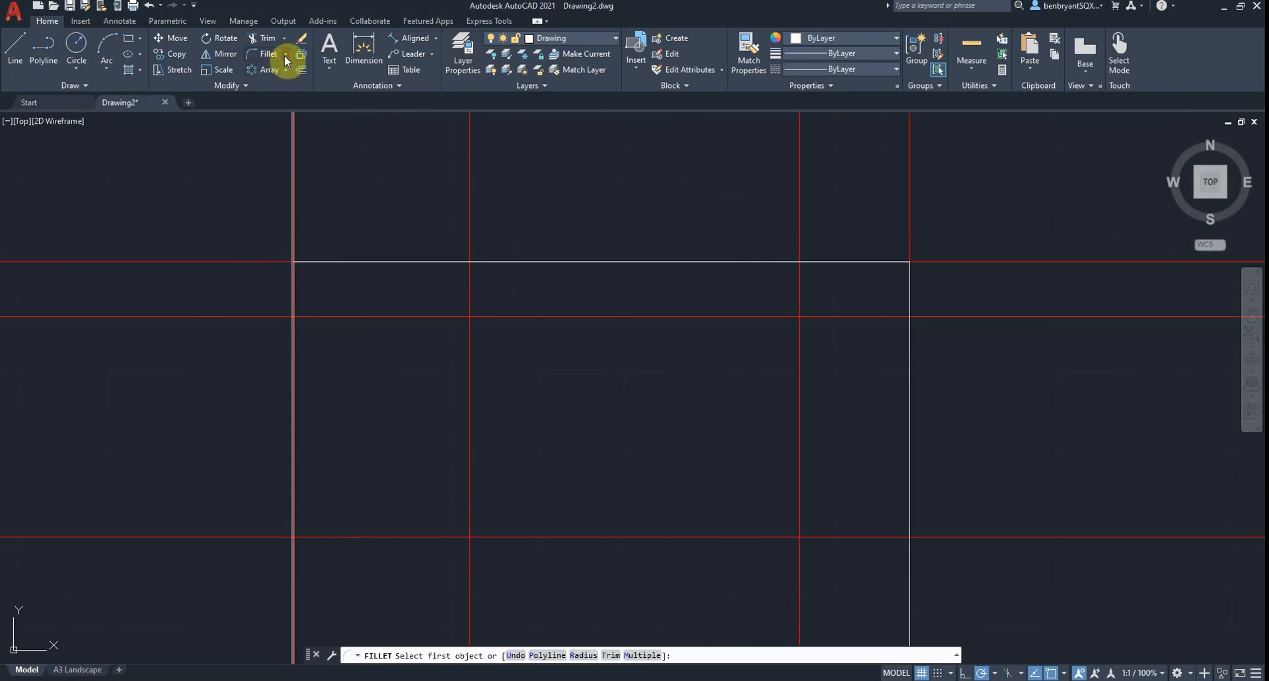
left_click(285, 55)
left_click(260, 112)
key("Escape")
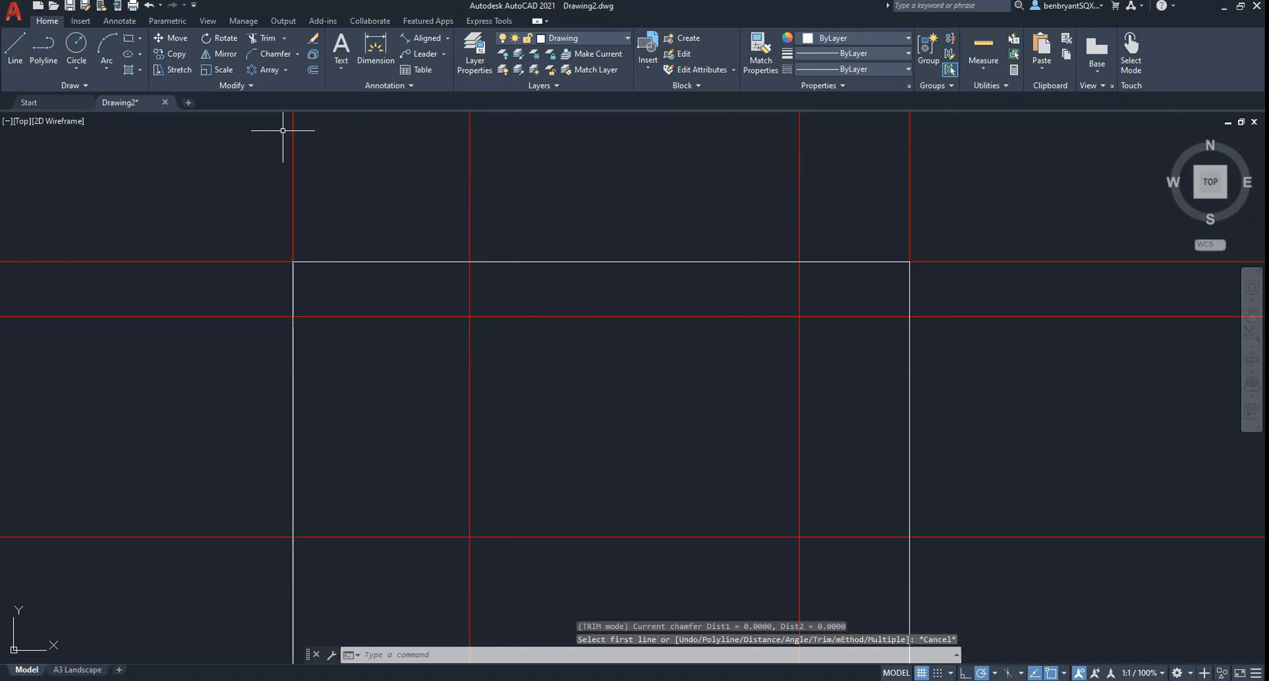
left_click(274, 54)
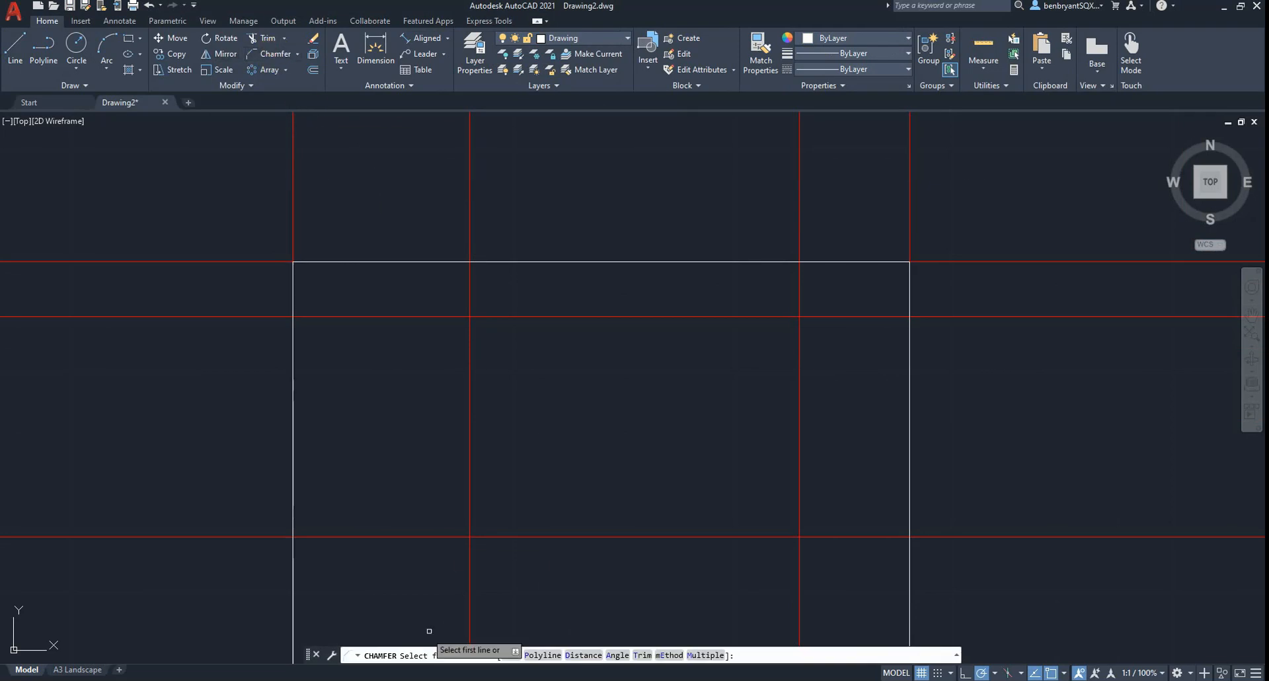
left_click(405, 656)
left_click(583, 655)
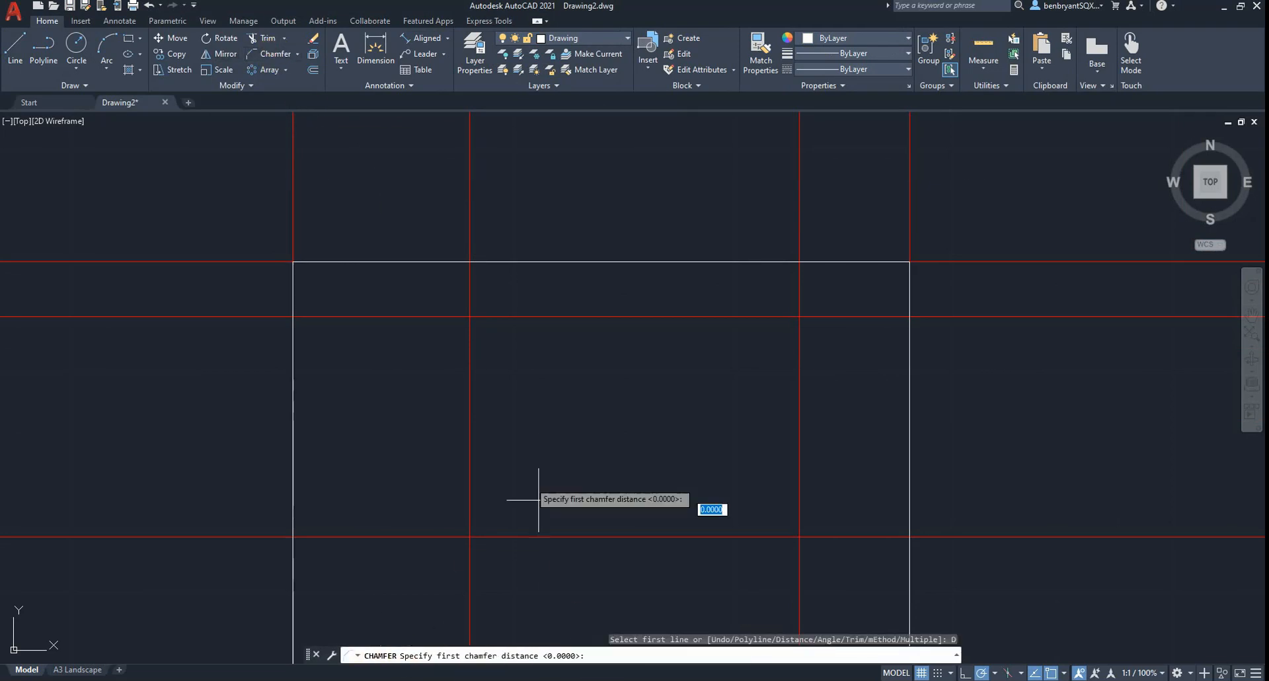
type("2.5")
key("Return")
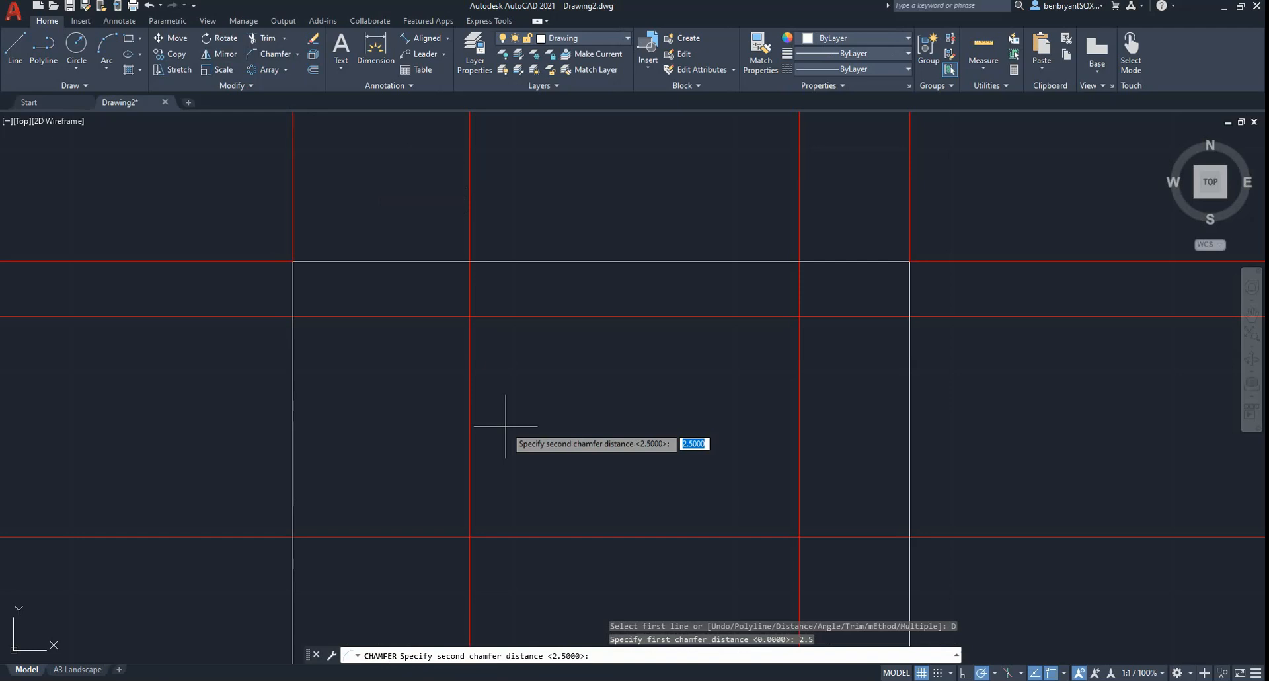
type("2.5")
key("Return")
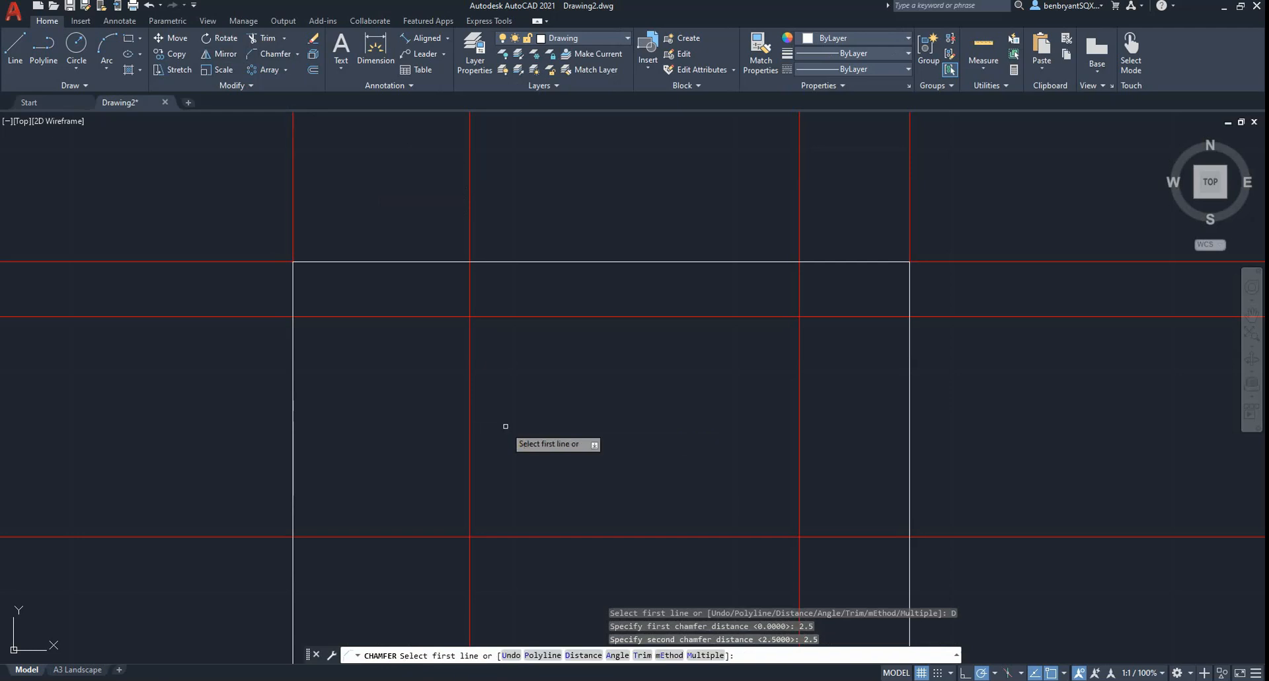
Chamfer both upper corners of the outline where the side edges meet the top edge at height 25, using the Multiple option.
type("m")
key("Return")
left_click(292, 358)
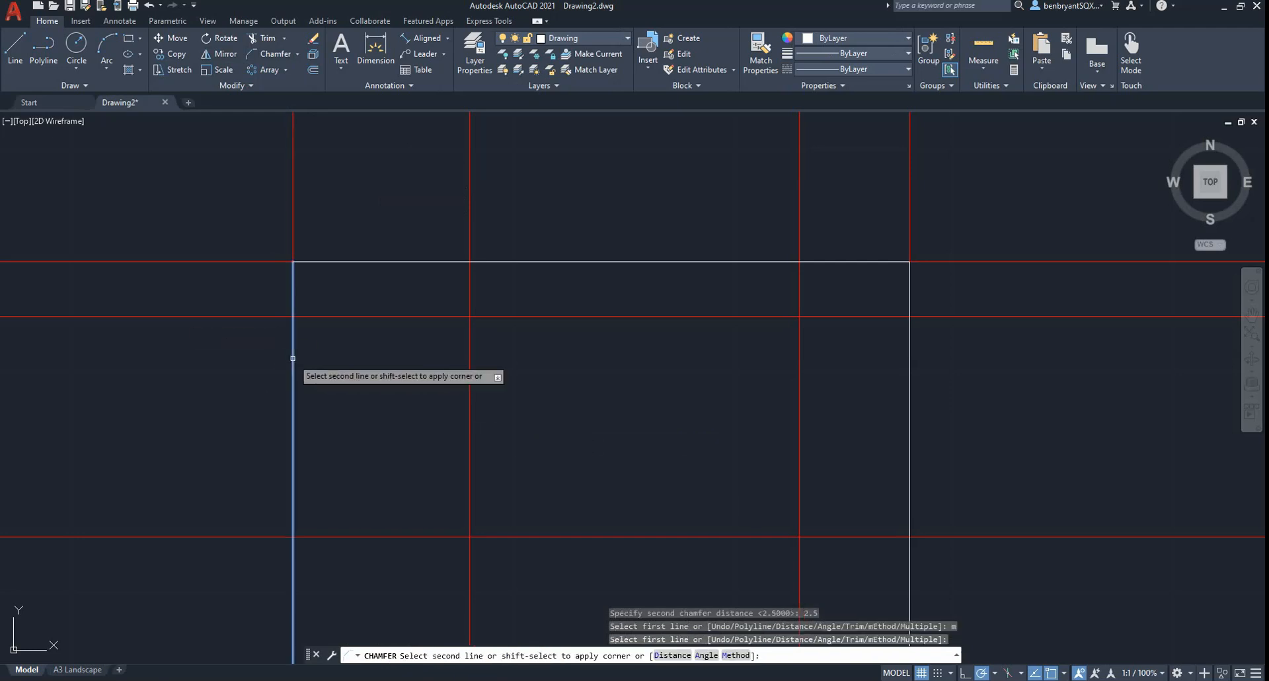
left_click(341, 262)
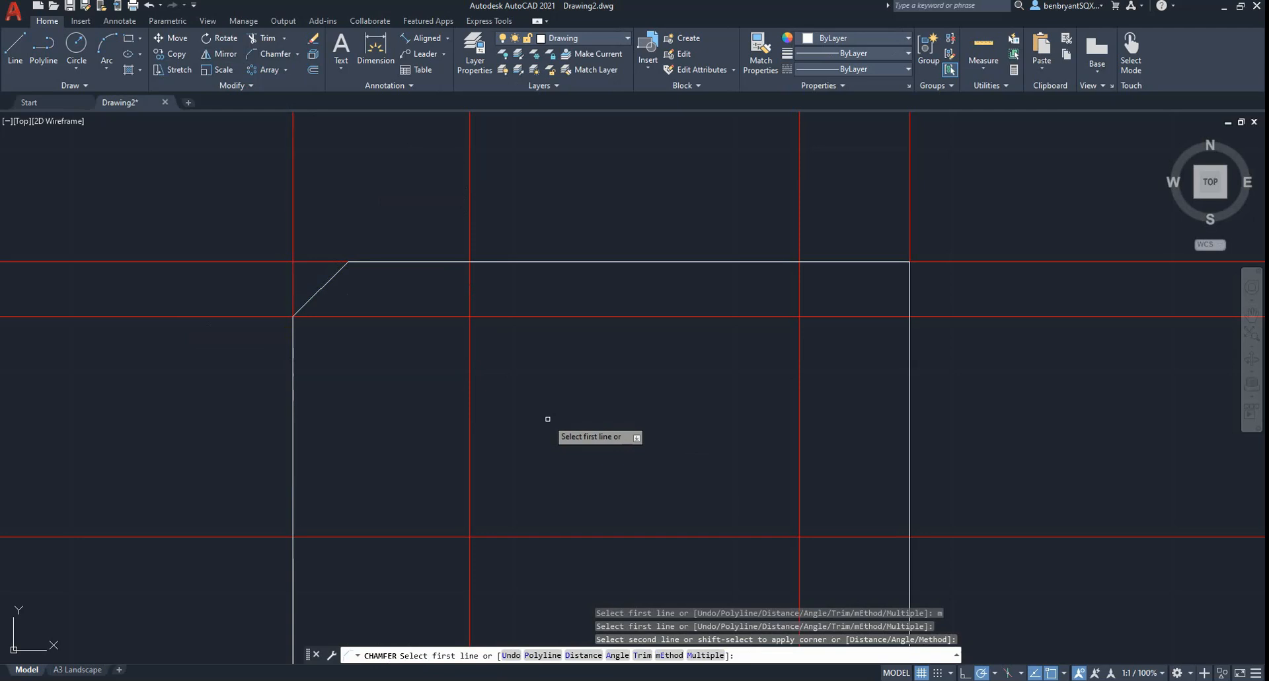
left_click(900, 263)
left_click(910, 307)
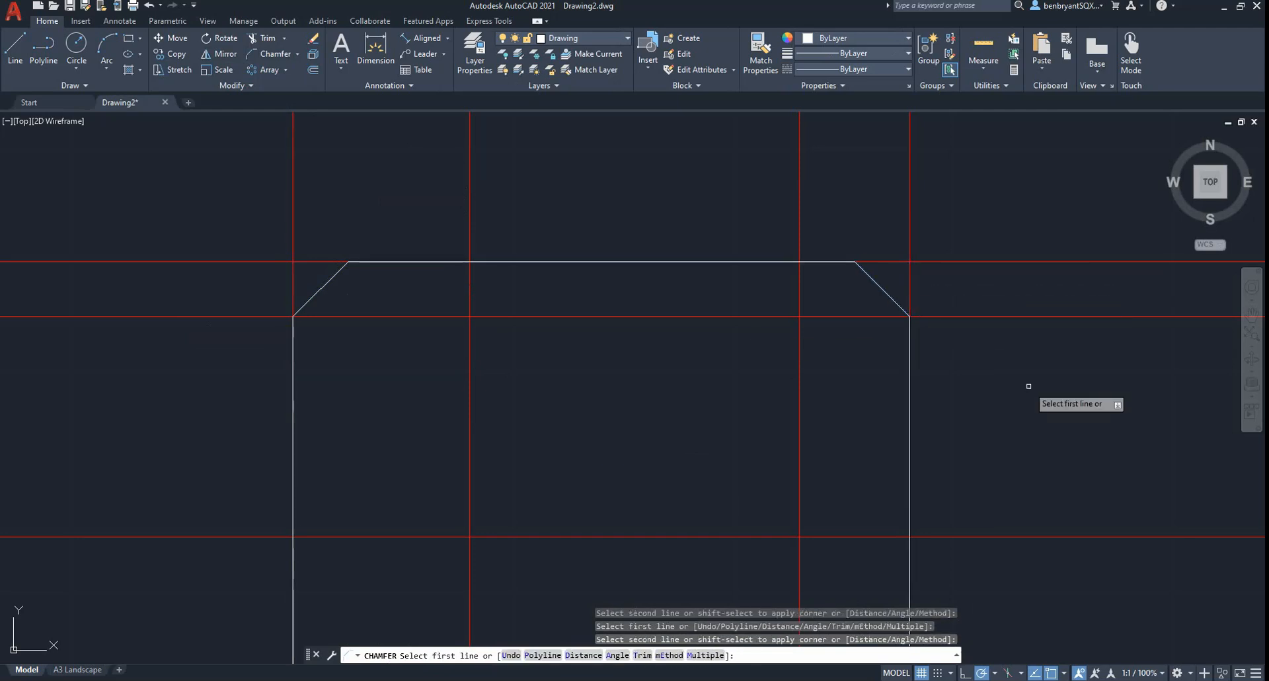
Check the step heights in Day 22.pdf and delete both diagonal chamfer lines from the outline's upper corners.
key("alt+Tab")
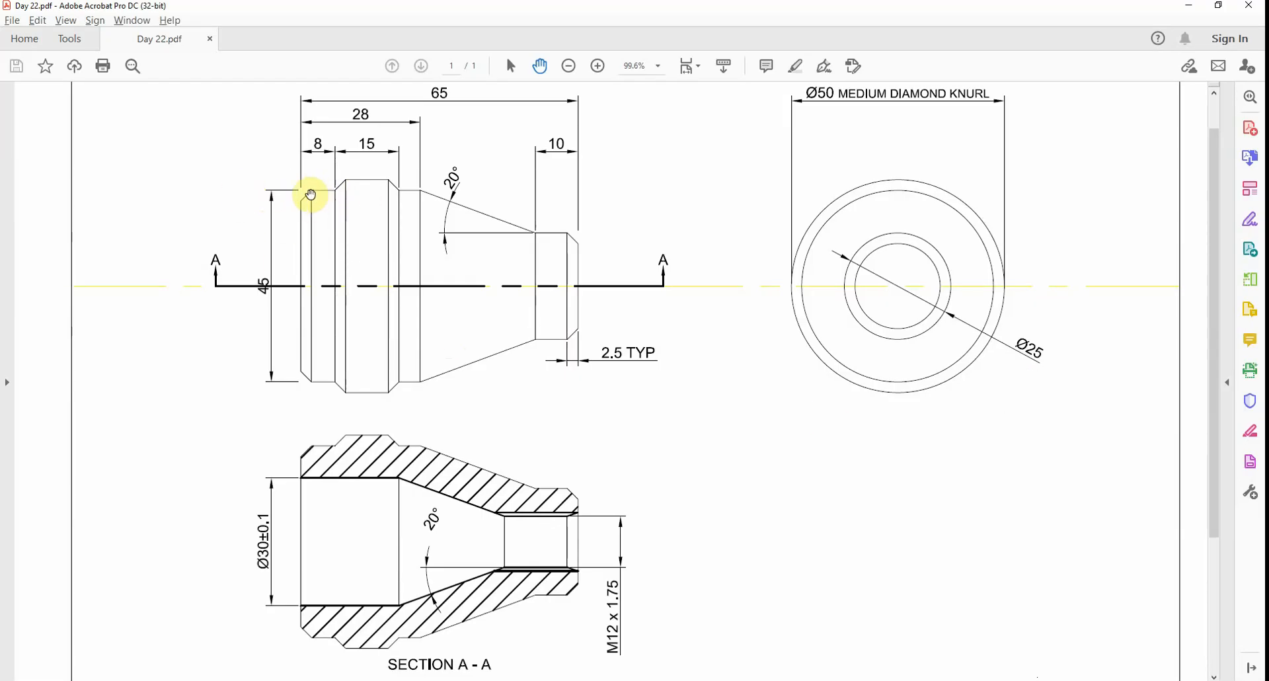
key("alt+Tab")
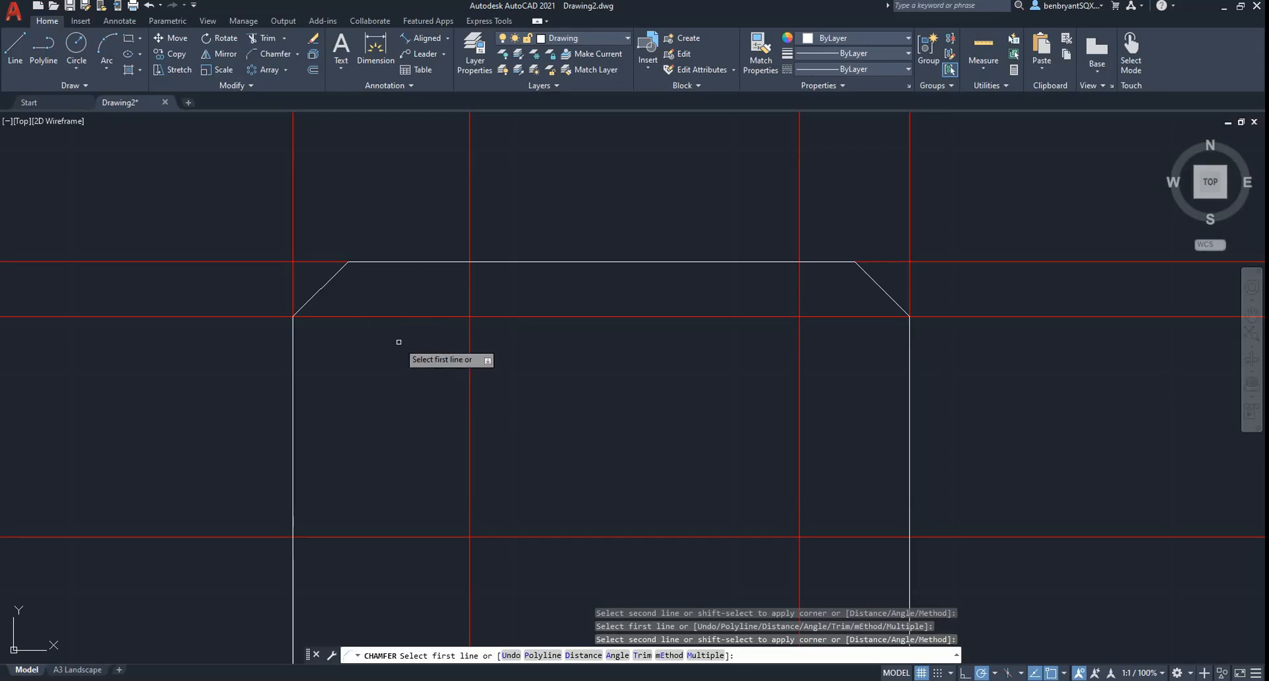
key("Escape")
left_click(327, 282)
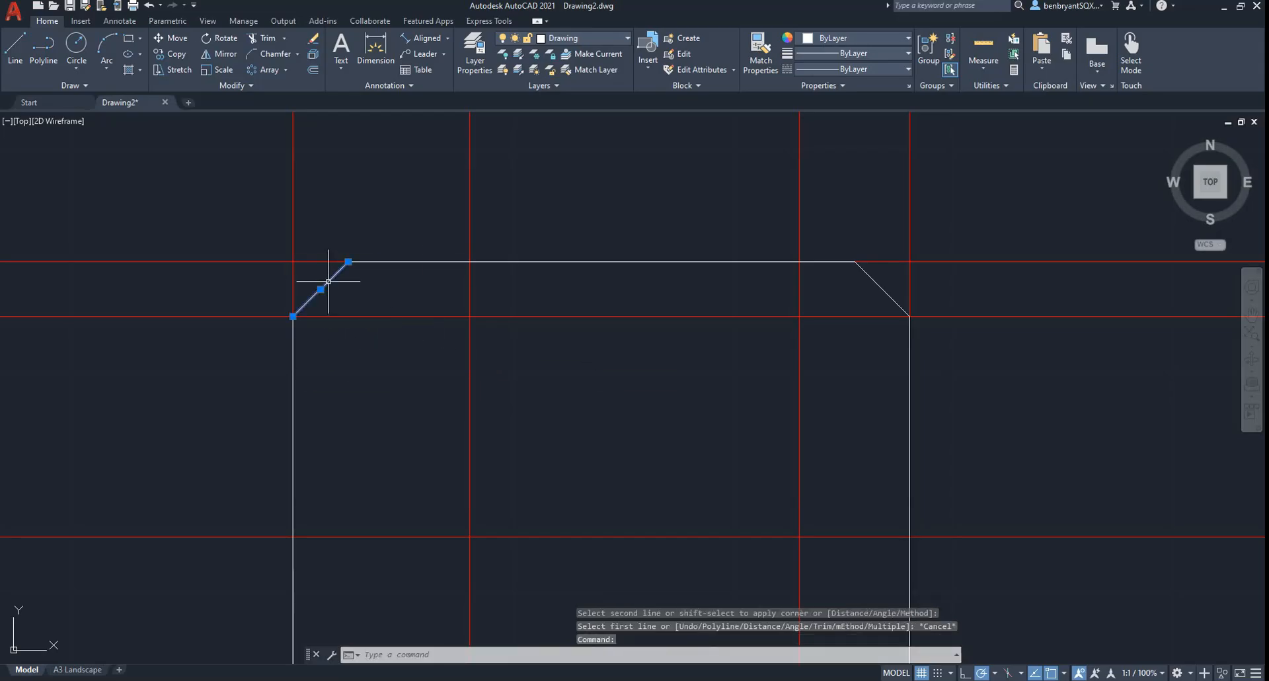
key("Delete")
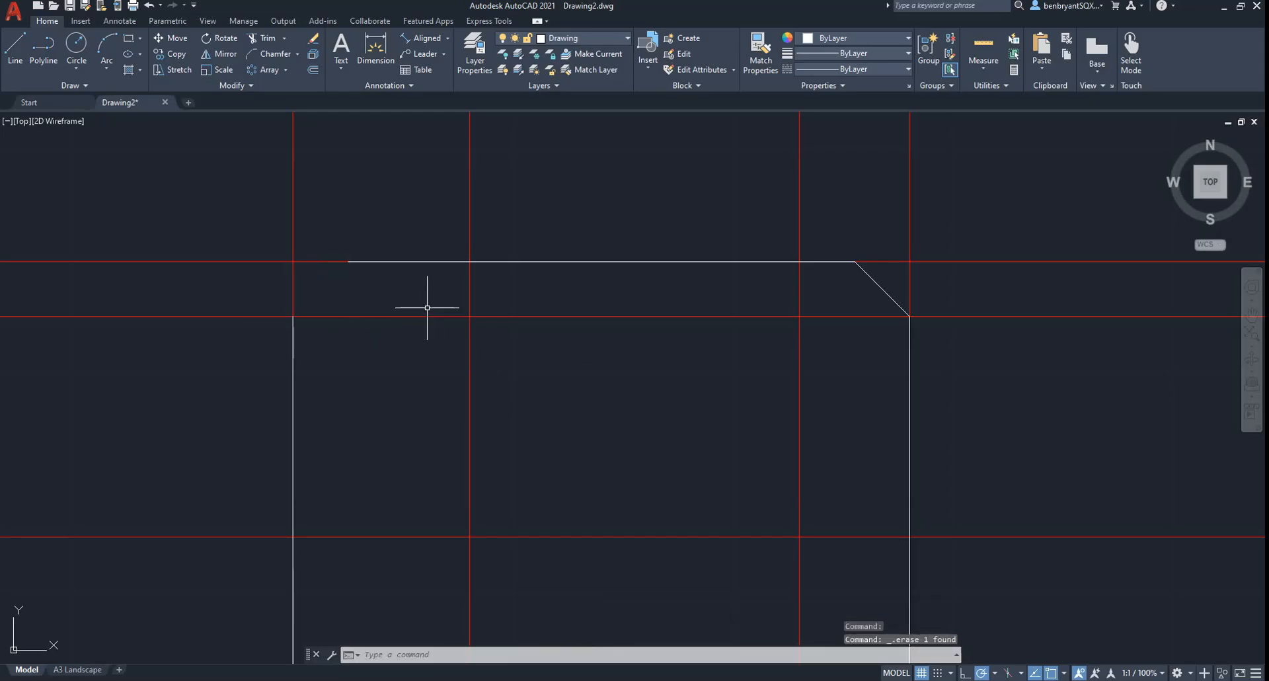
left_click(873, 280)
key("Delete")
Move the outline's top edge straight down onto the horizontal construction line at height 22.5.
left_click(694, 263)
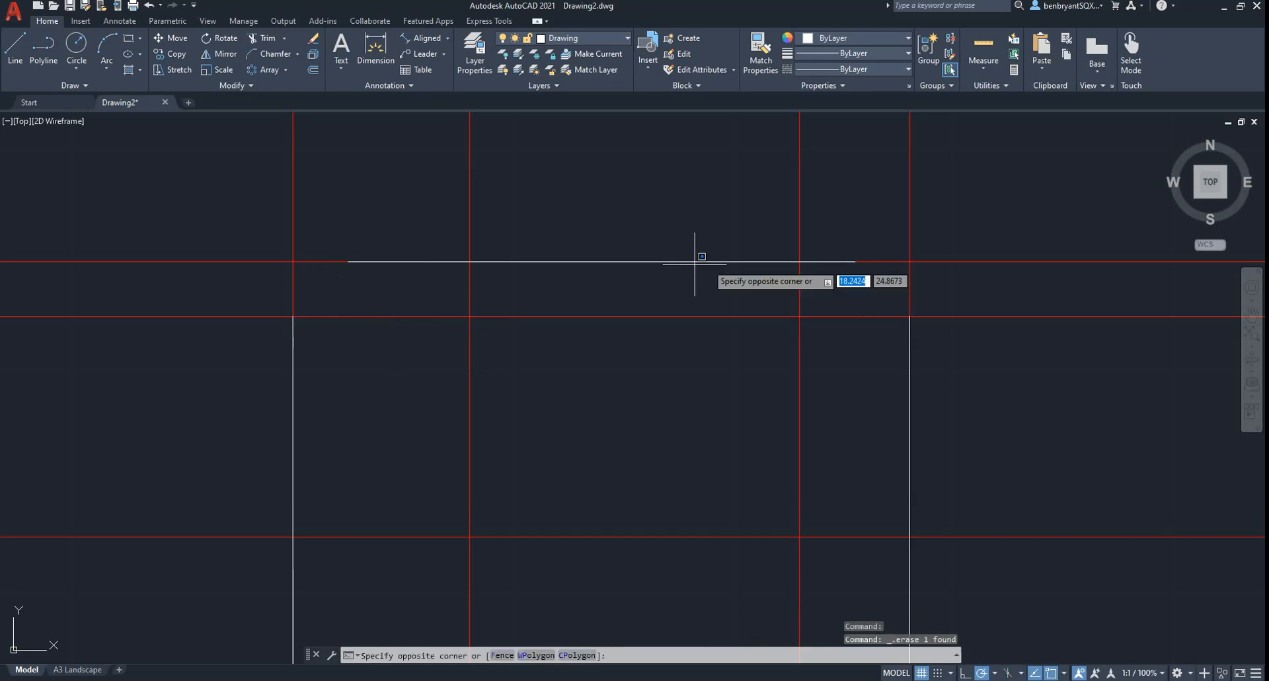
left_click(772, 266)
left_click(761, 261)
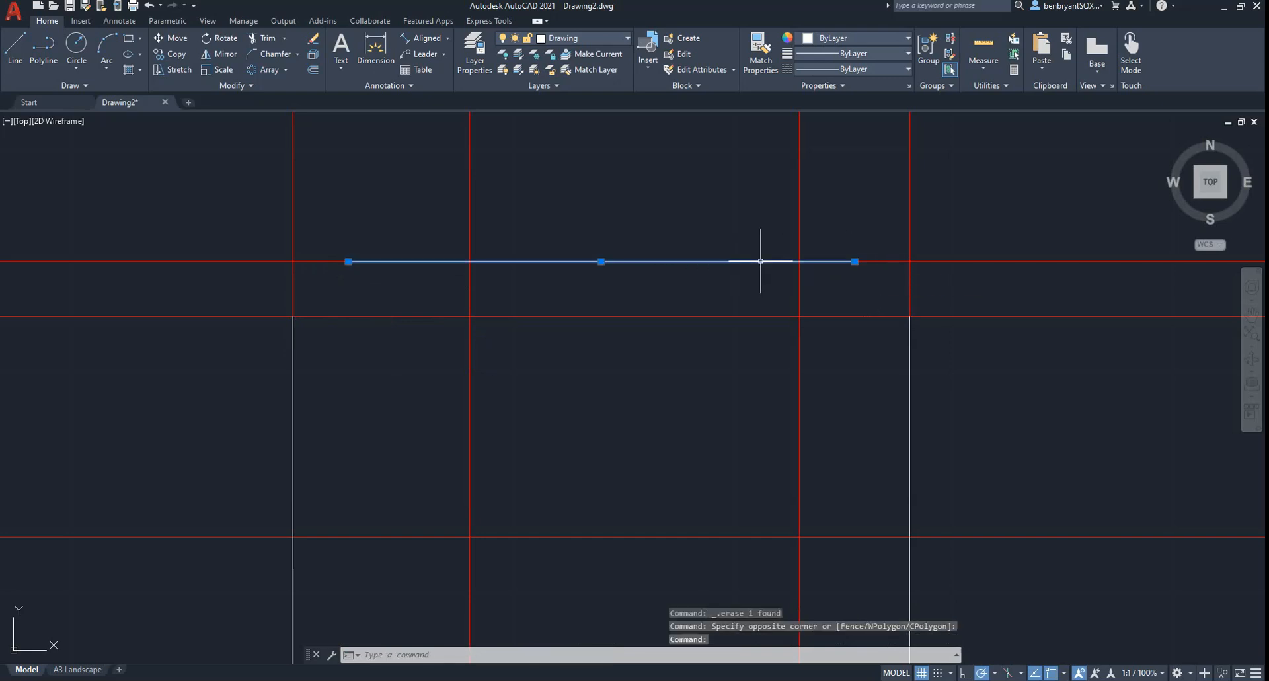
left_click(601, 261)
left_click(600, 316)
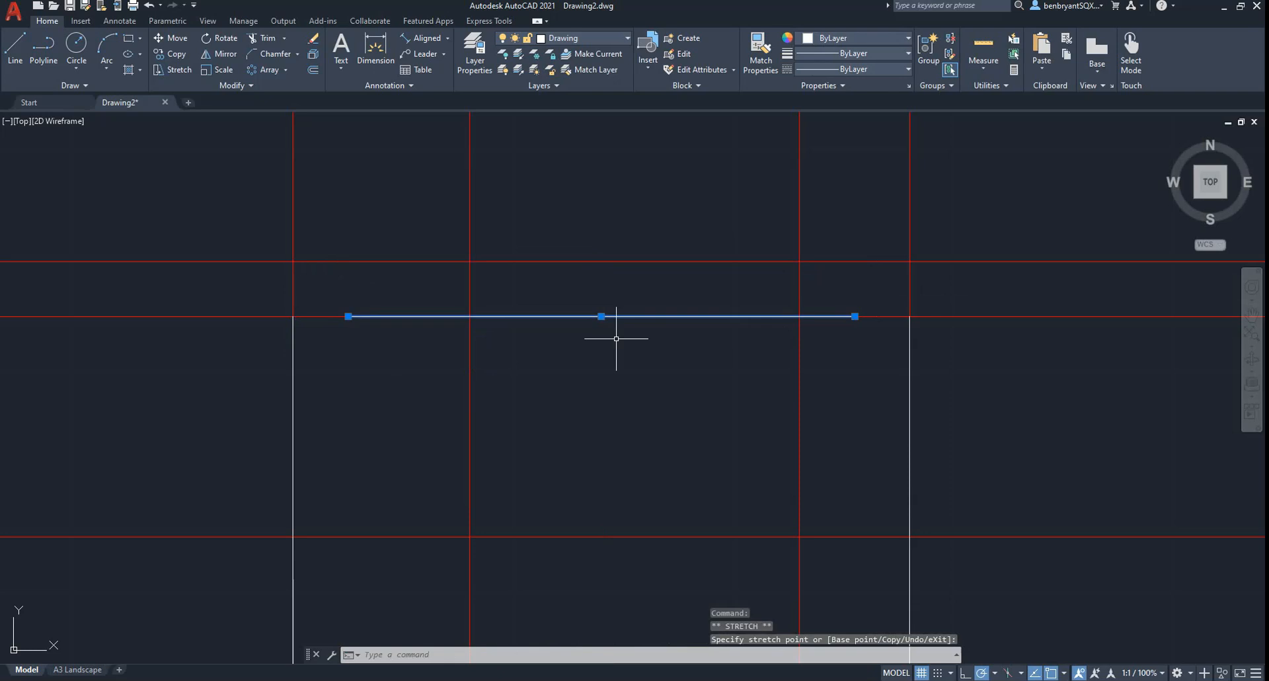
key("Escape")
key("Delete")
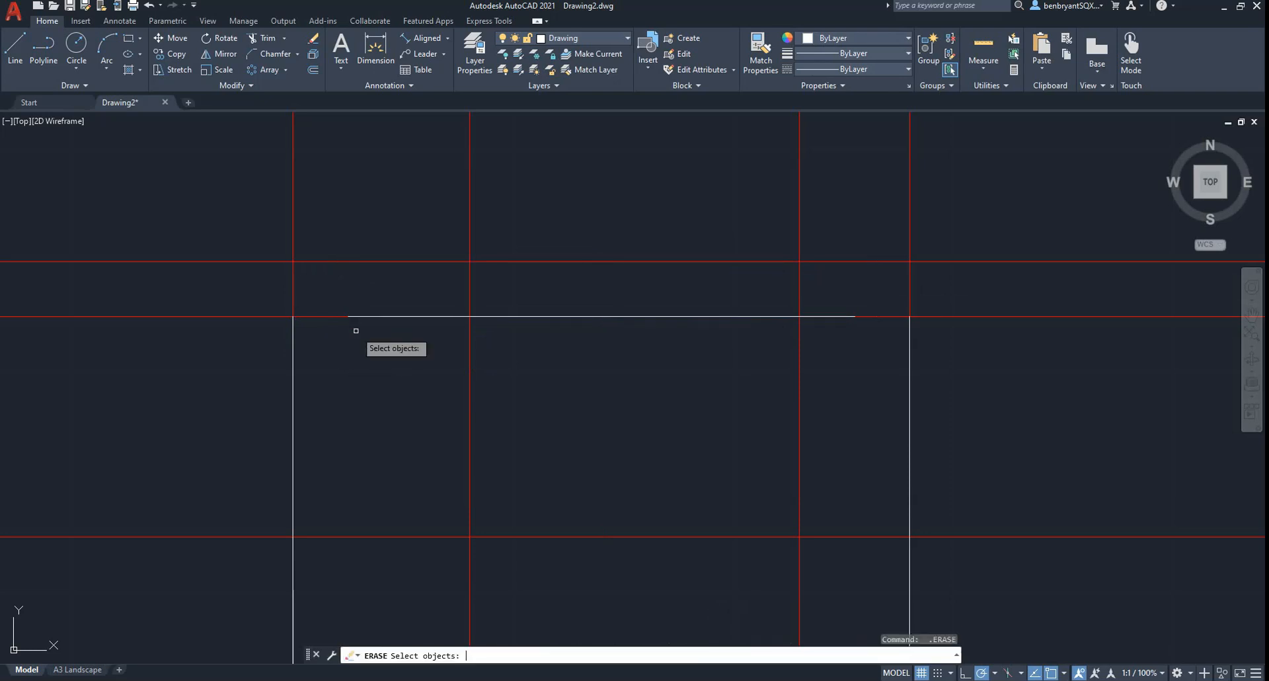
left_click(292, 365)
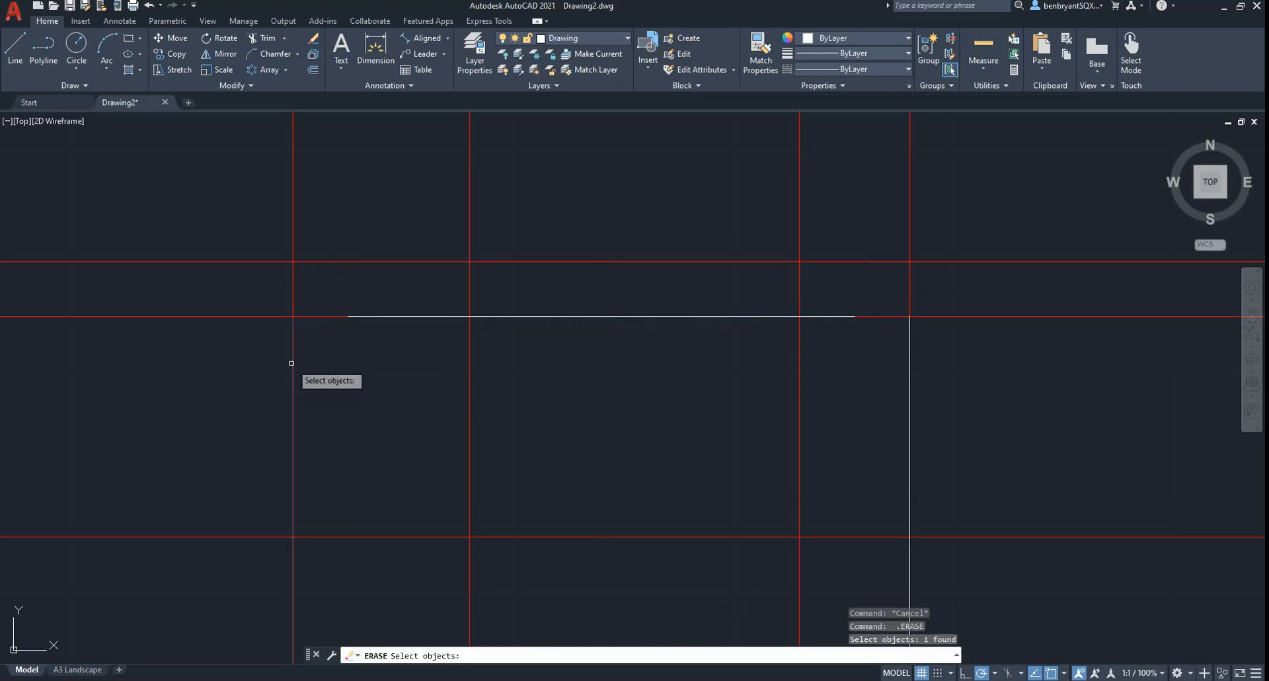
key("Escape")
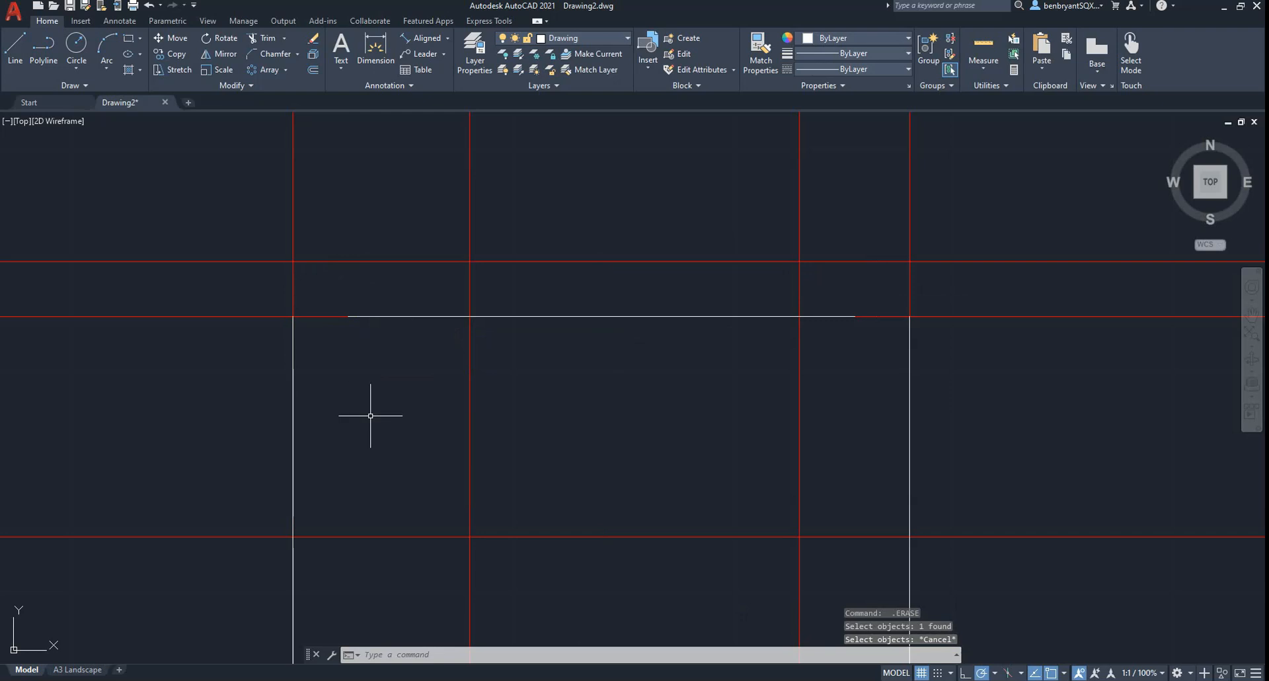
Chamfer both side edges to the lowered top edge at height 22.5 with the 2.5 distances, using the Multiple option.
type("a")
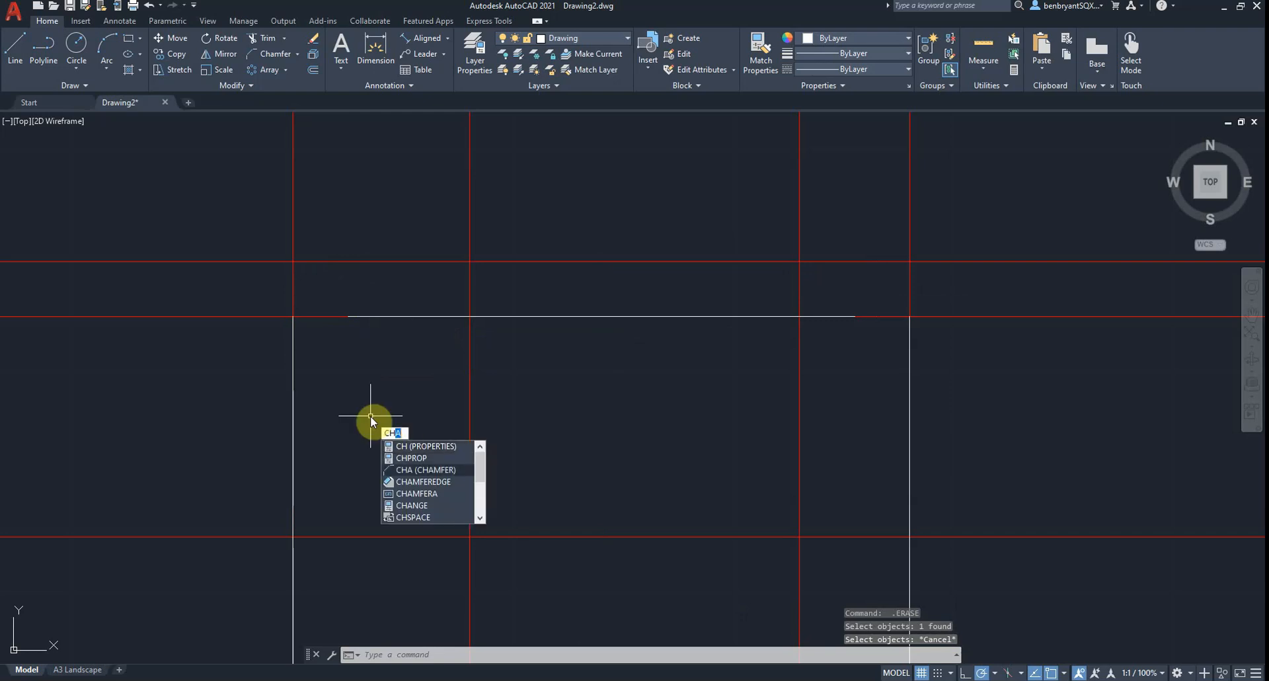
key("Return")
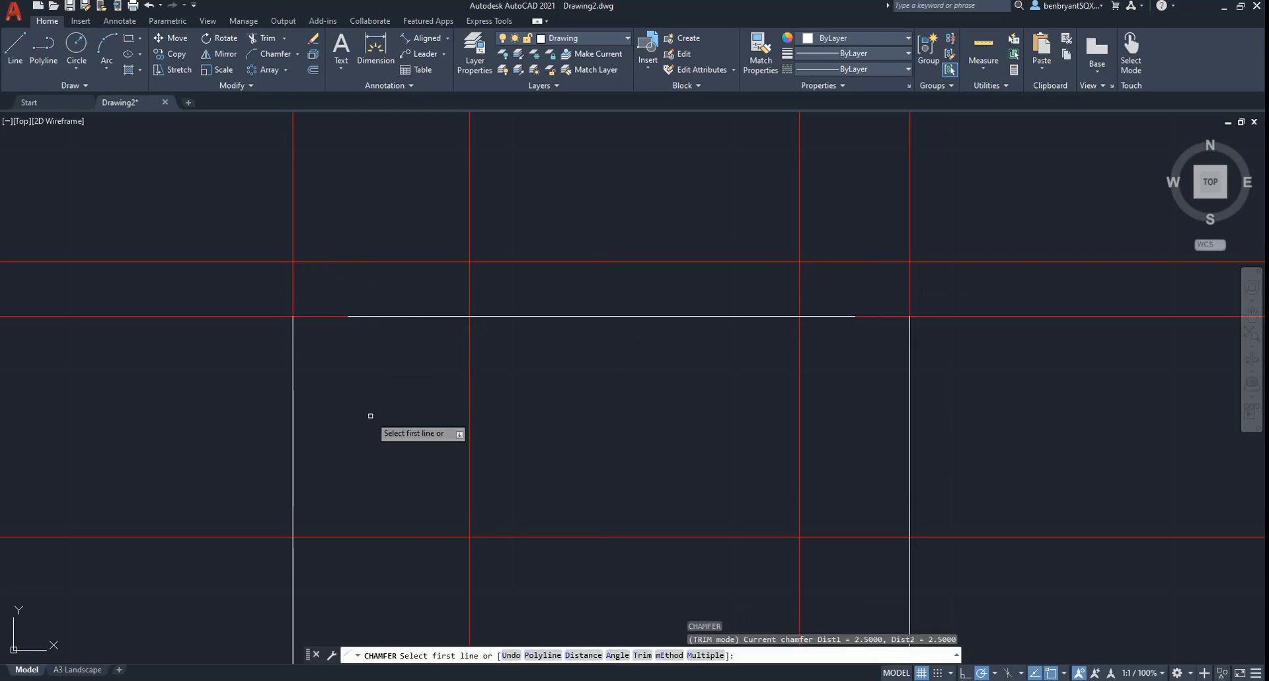
type("m")
key("Return")
left_click(295, 371)
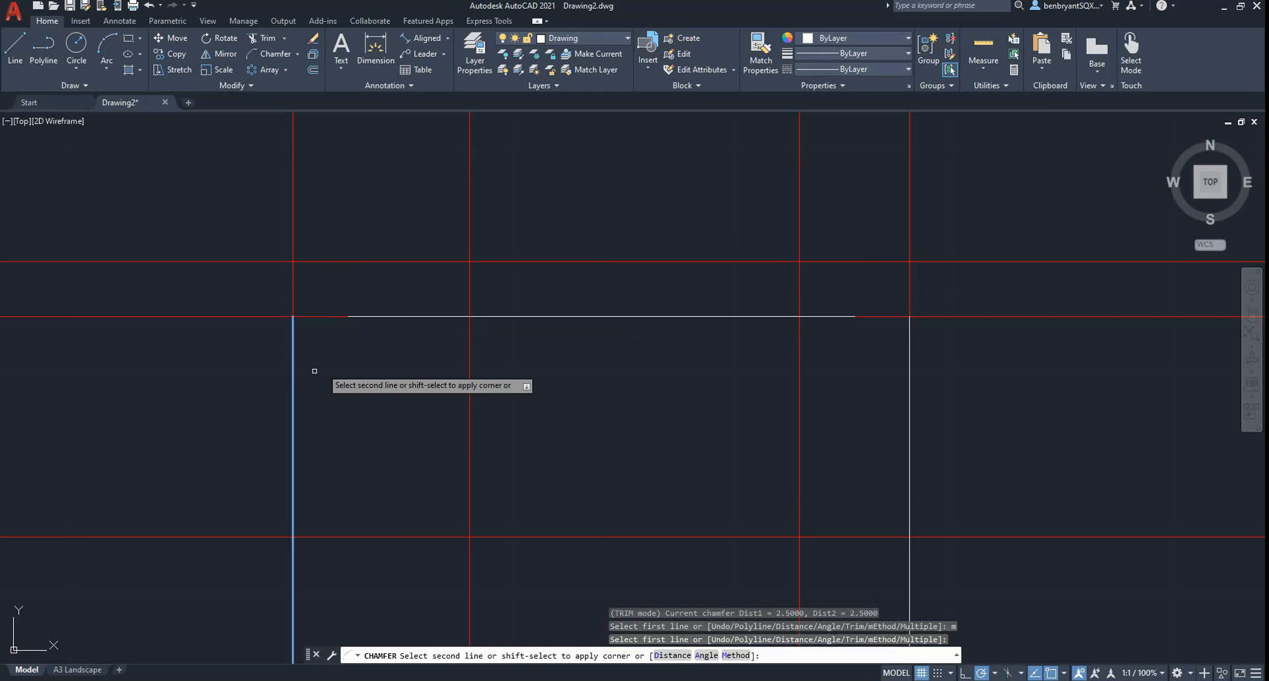
left_click(386, 316)
left_click(818, 316)
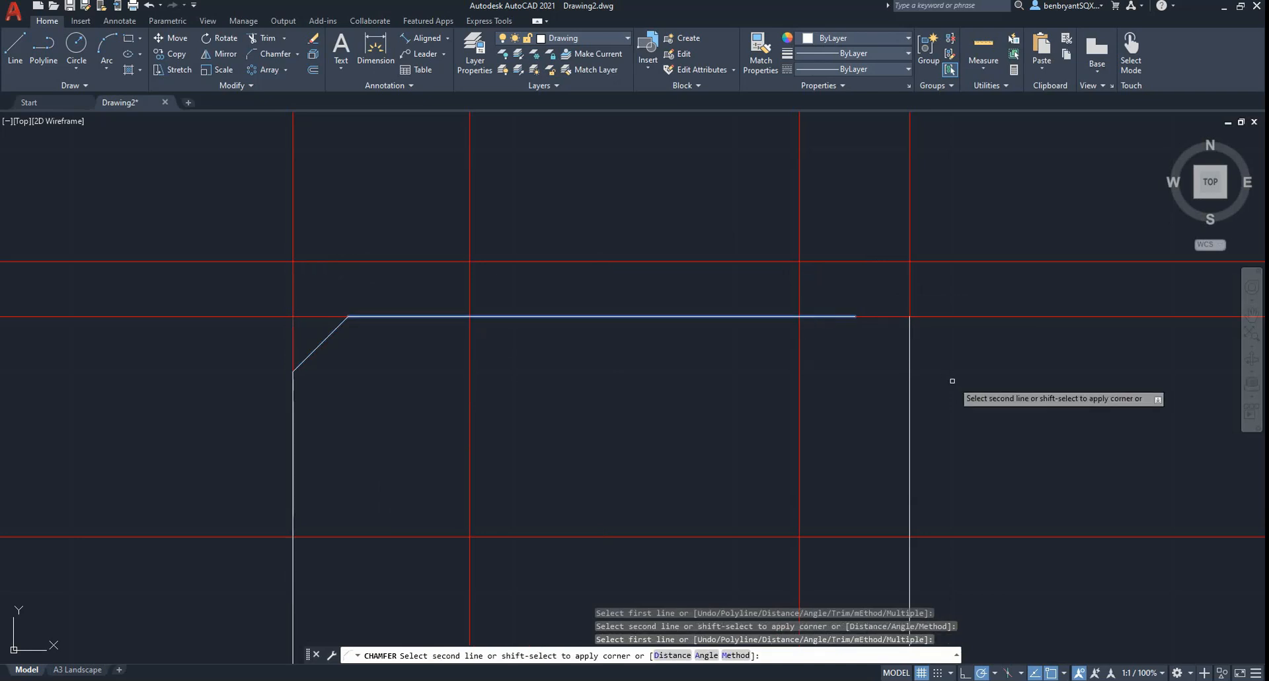
left_click(910, 382)
key("Escape")
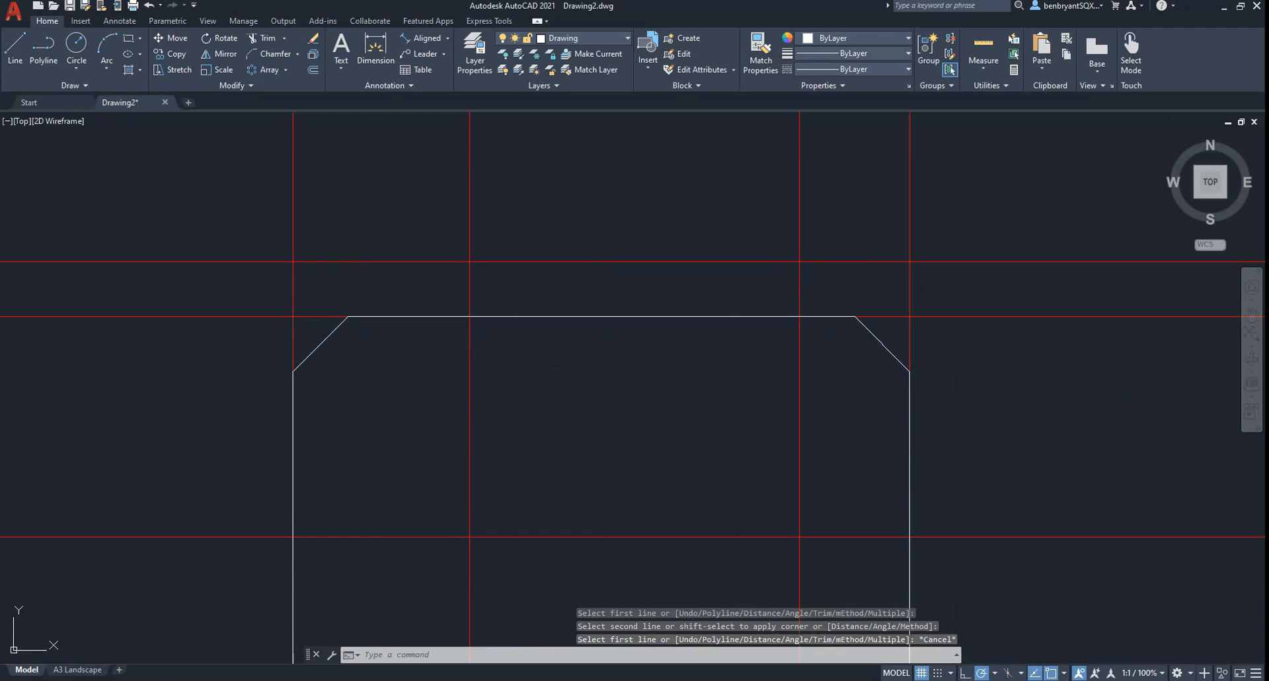
Check the knurled band in Day 22.pdf and draw its top line at height 25 between the two inner vertical construction lines.
key("alt+Tab")
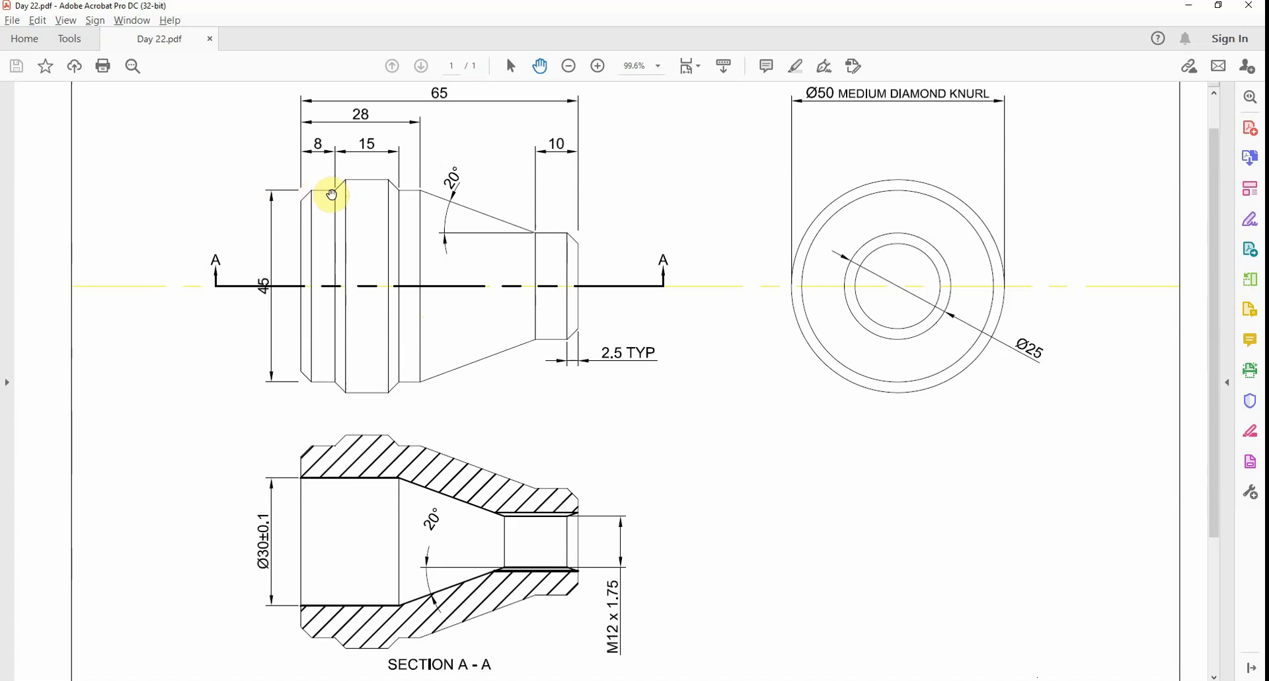
key("alt+Tab")
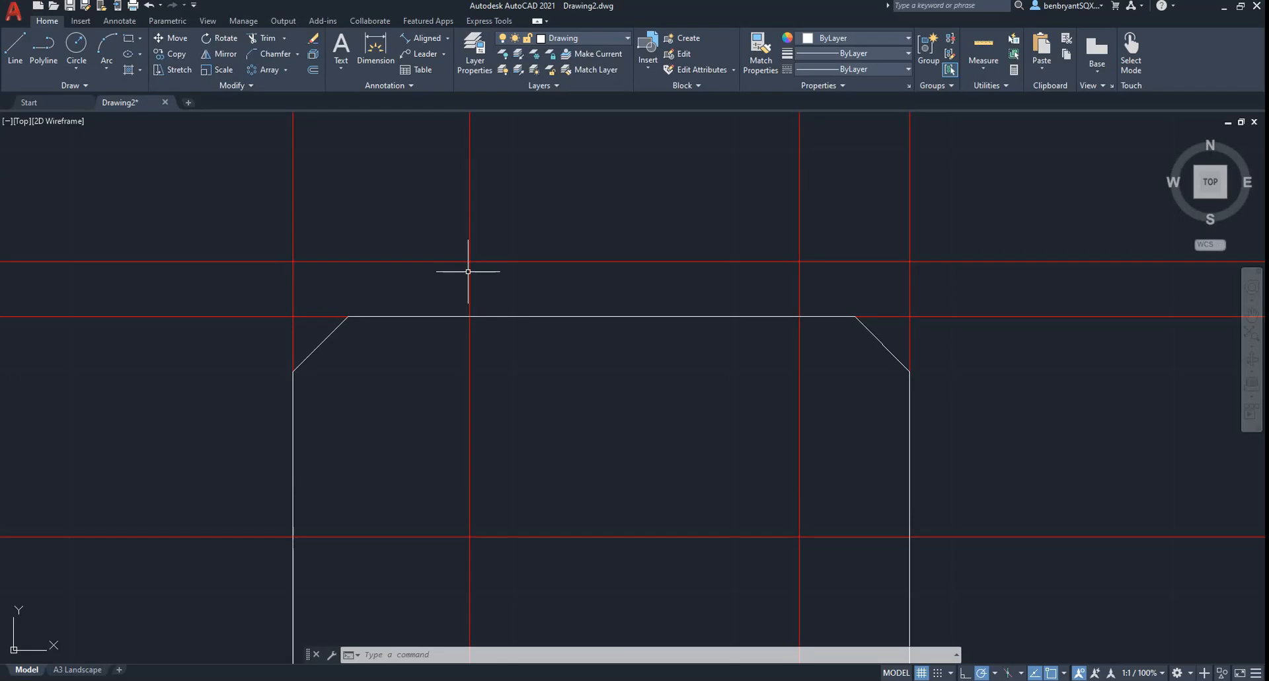
left_click(15, 46)
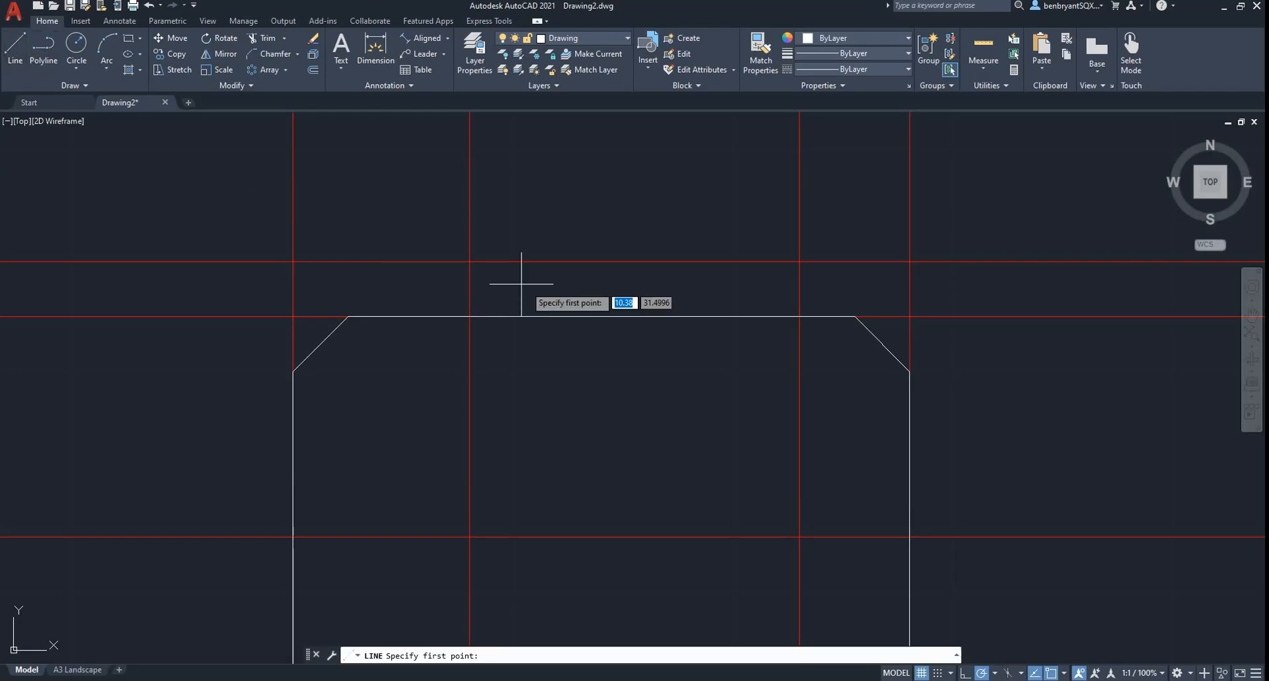
left_click(469, 262)
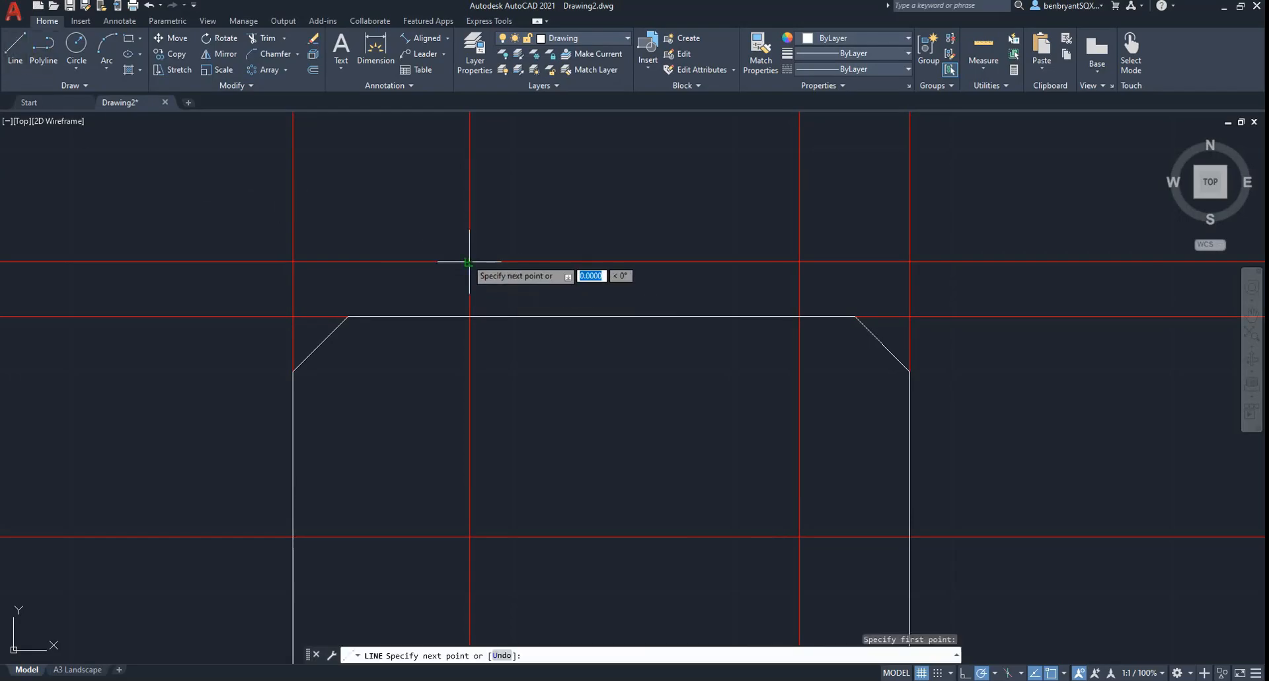
left_click(800, 262)
key("alt+Tab")
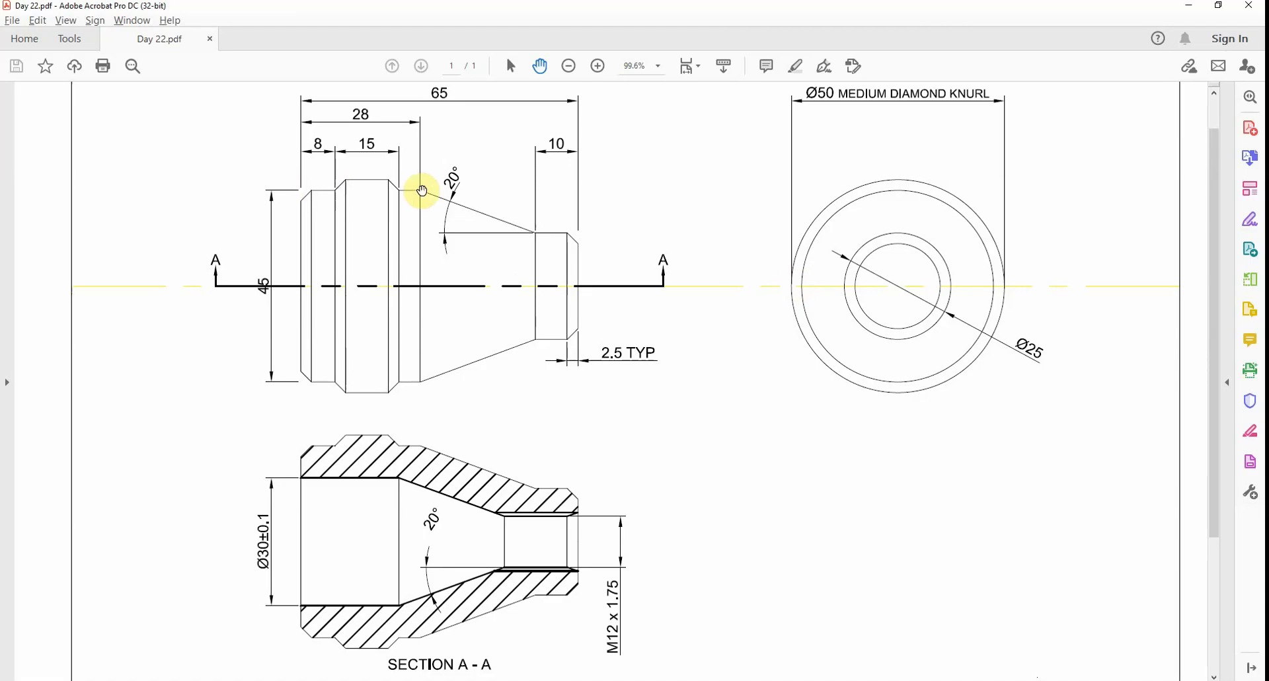
key("alt+Tab")
key("Escape")
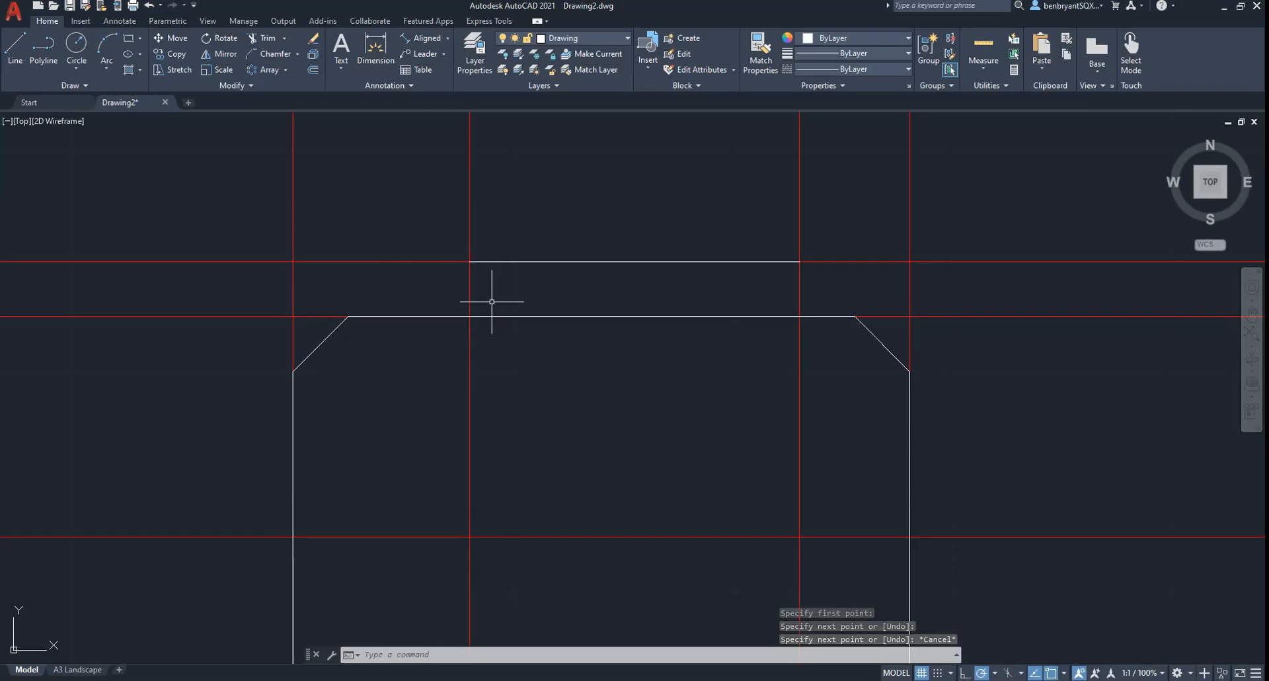
left_click(272, 56)
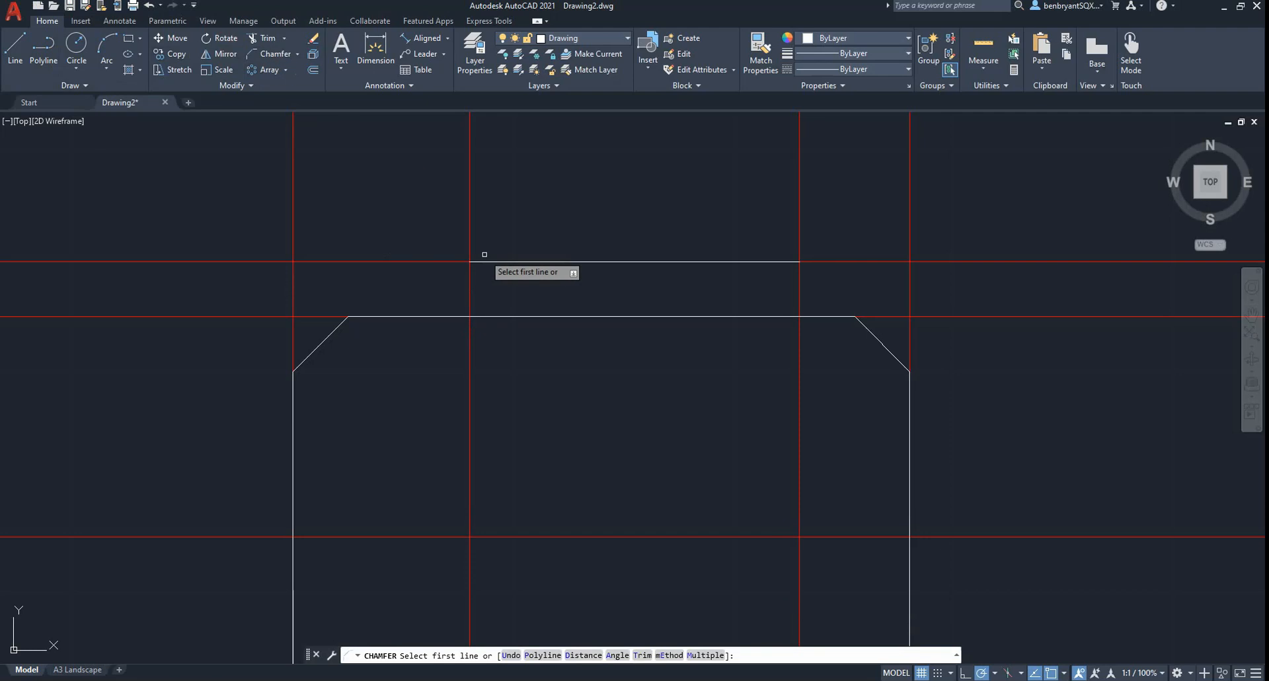
left_click(485, 261)
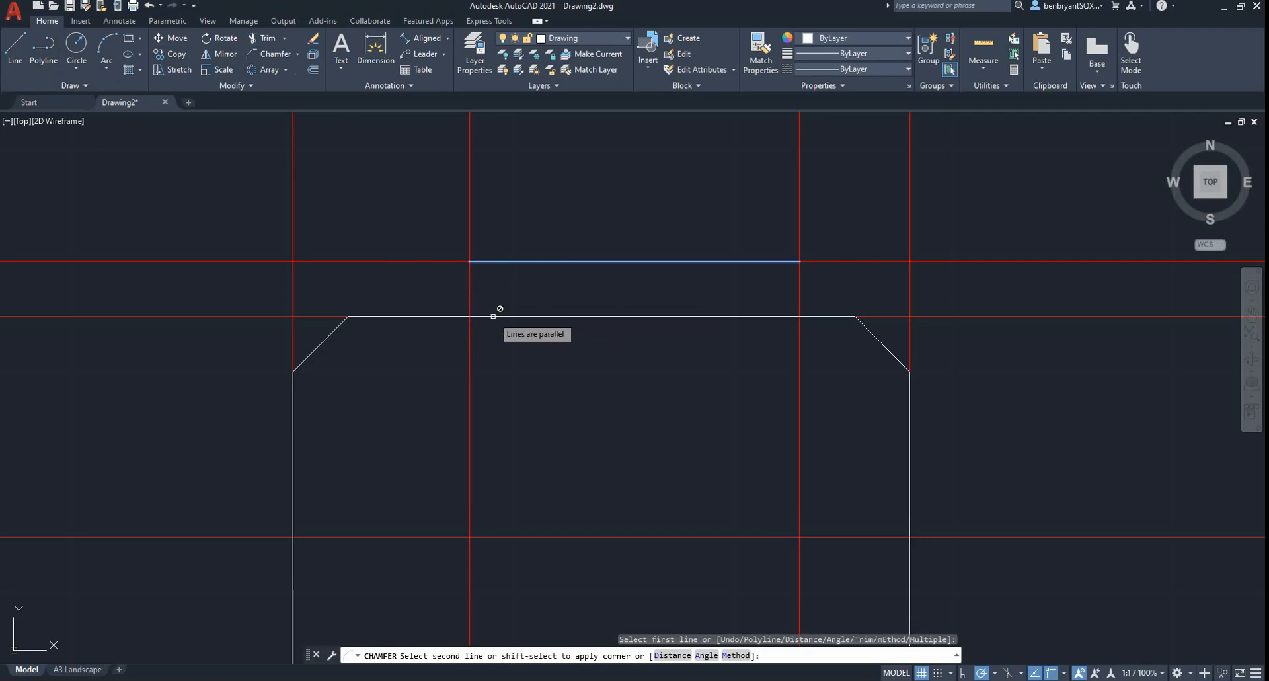
key("Escape")
Draw vertical 2.5 lines from both ends of the knurled band's top line down to the chamfered top edge.
left_click(15, 48)
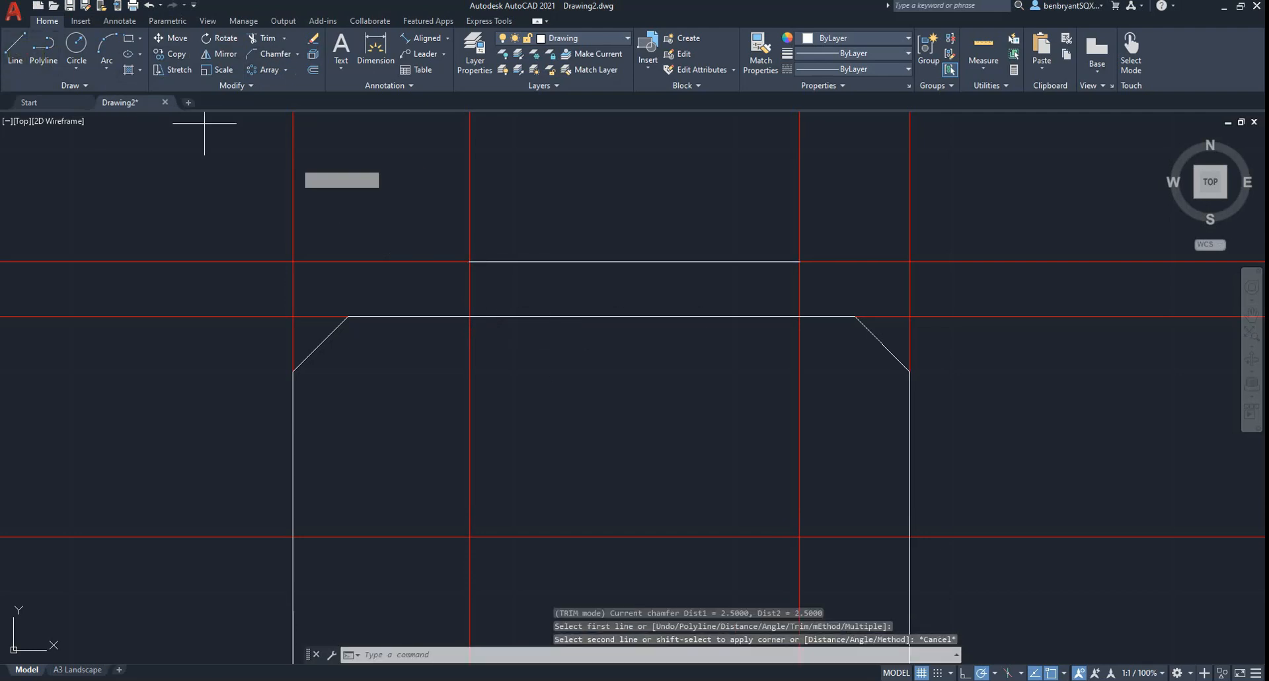
left_click(469, 262)
left_click(470, 316)
key("Return")
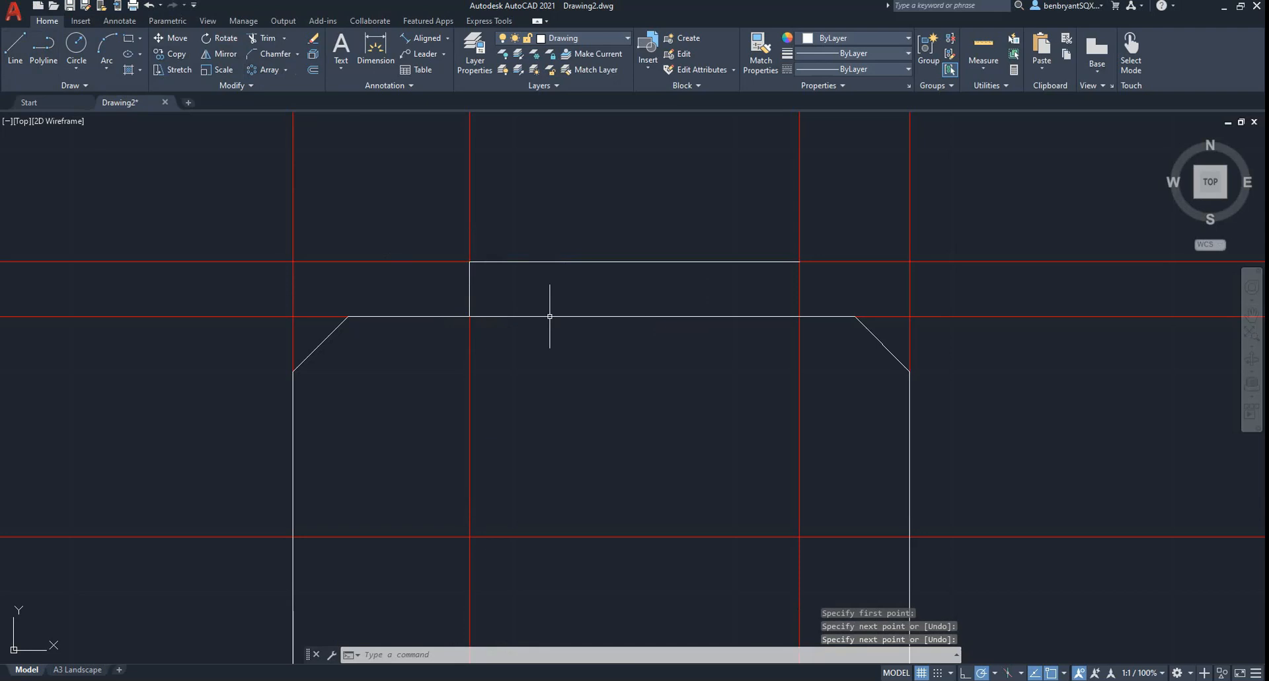
key("Return")
left_click(799, 262)
left_click(799, 316)
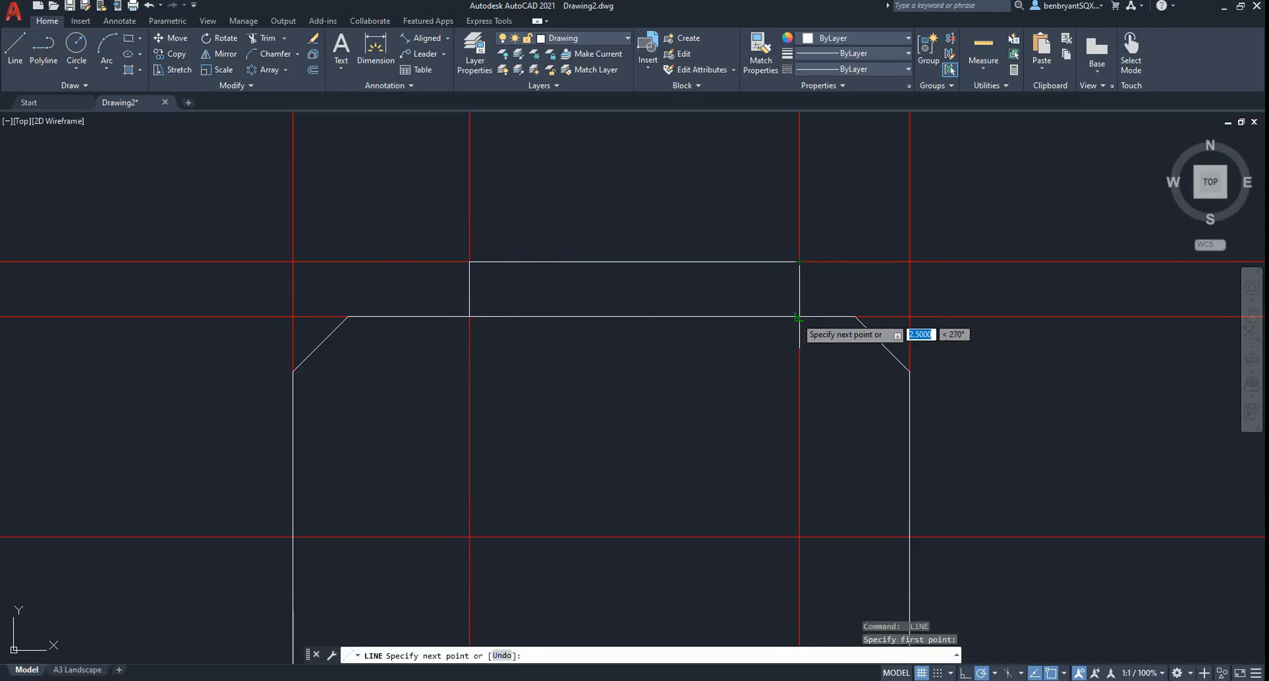
Chamfer both upper corners of the knurled band with the 2.5 distances.
key("Escape")
left_click(276, 53)
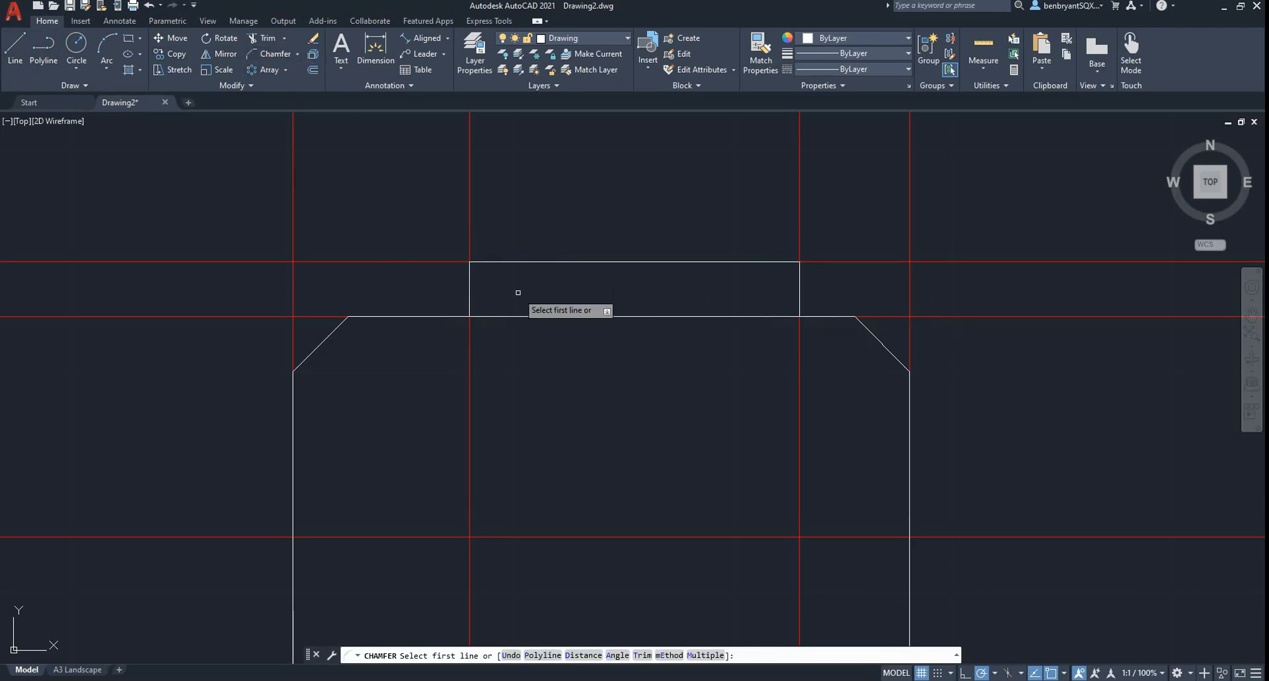
left_click(478, 264)
left_click(470, 277)
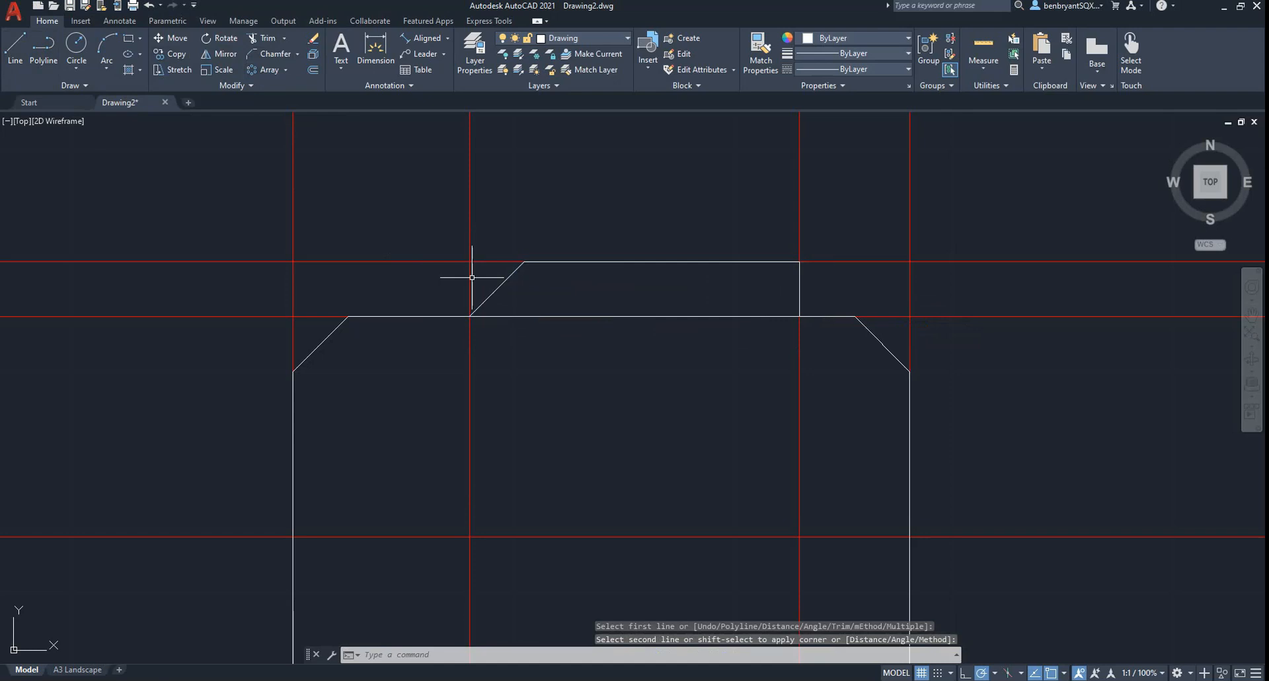
key("space")
left_click(768, 263)
left_click(799, 291)
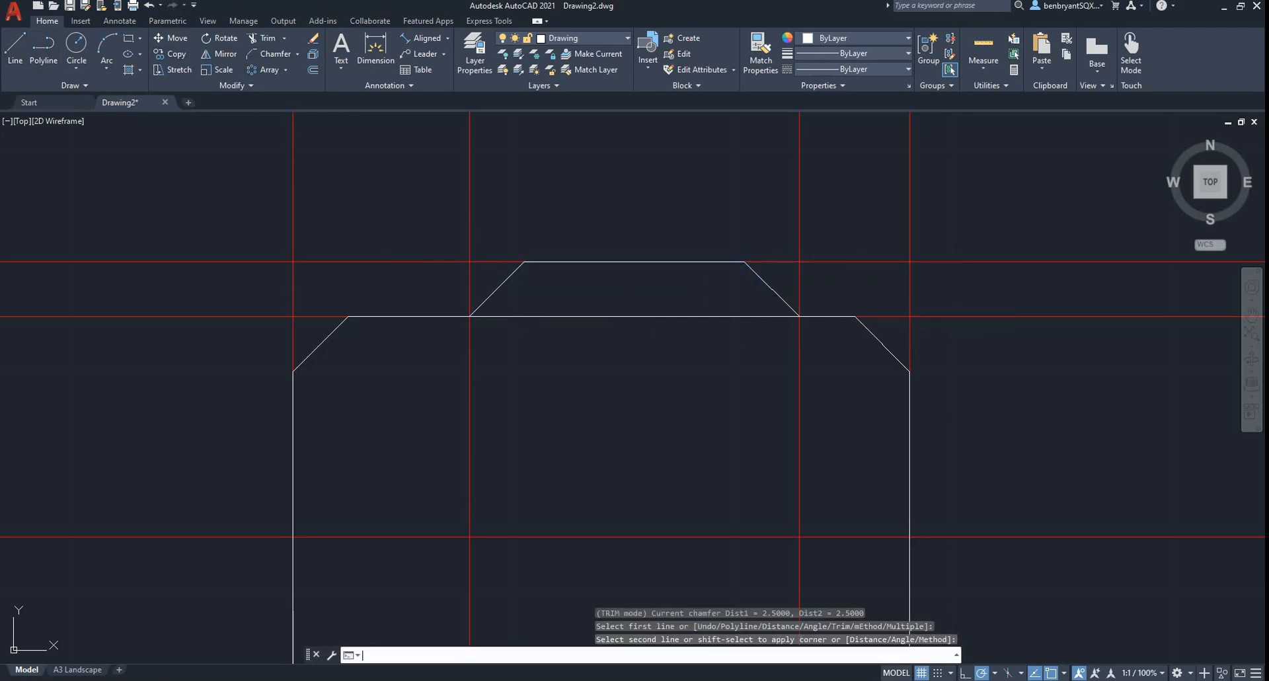
Check the front view in Day 22.pdf and delete the chamfer line at the right end of the height 22.5 edge.
key("alt+Tab")
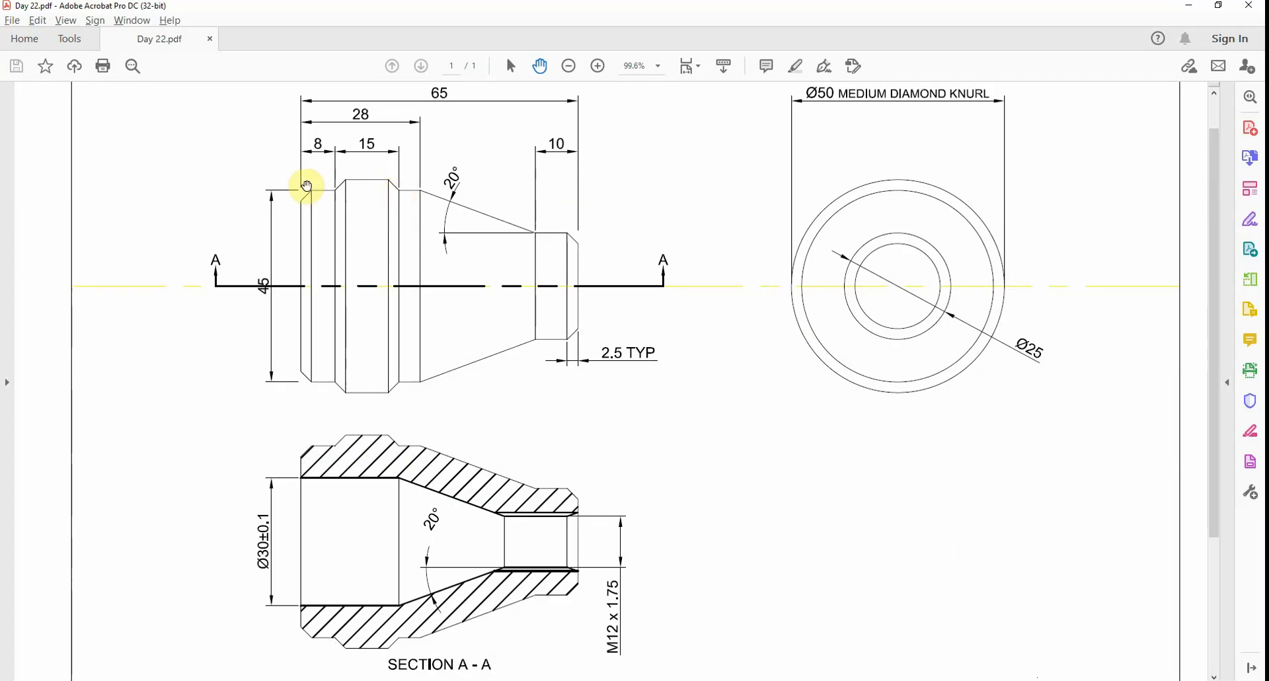
key("alt+Tab")
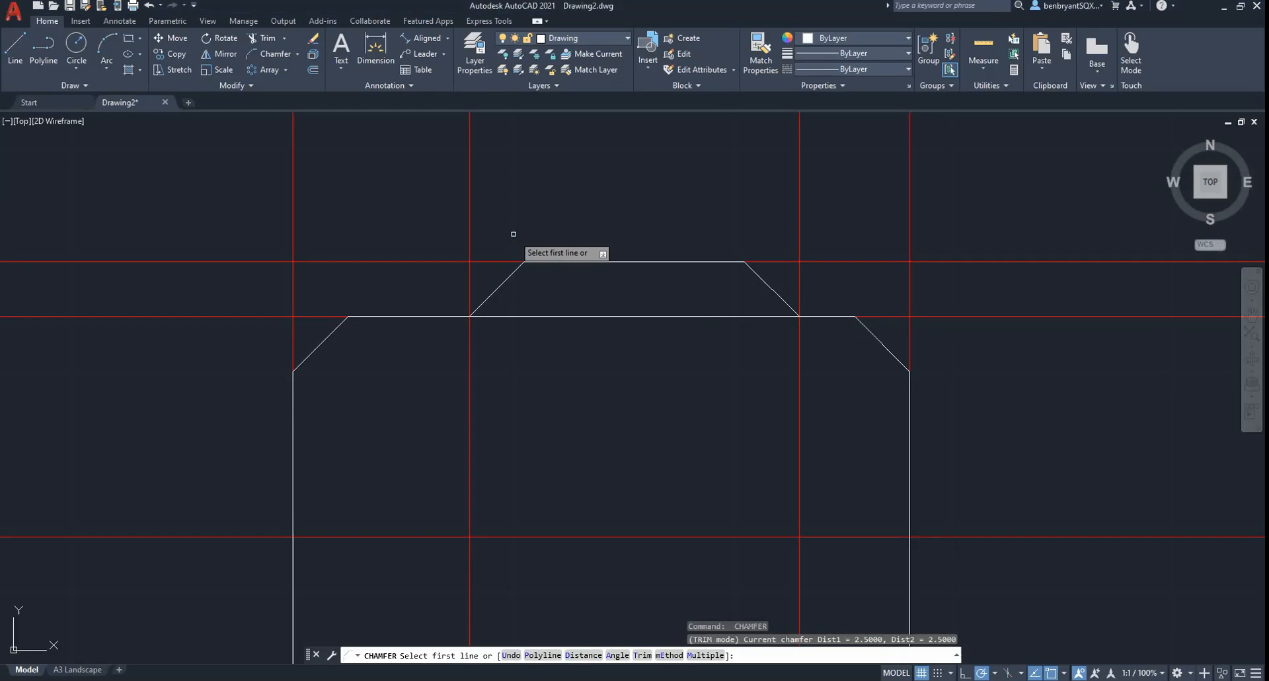
left_click(886, 346)
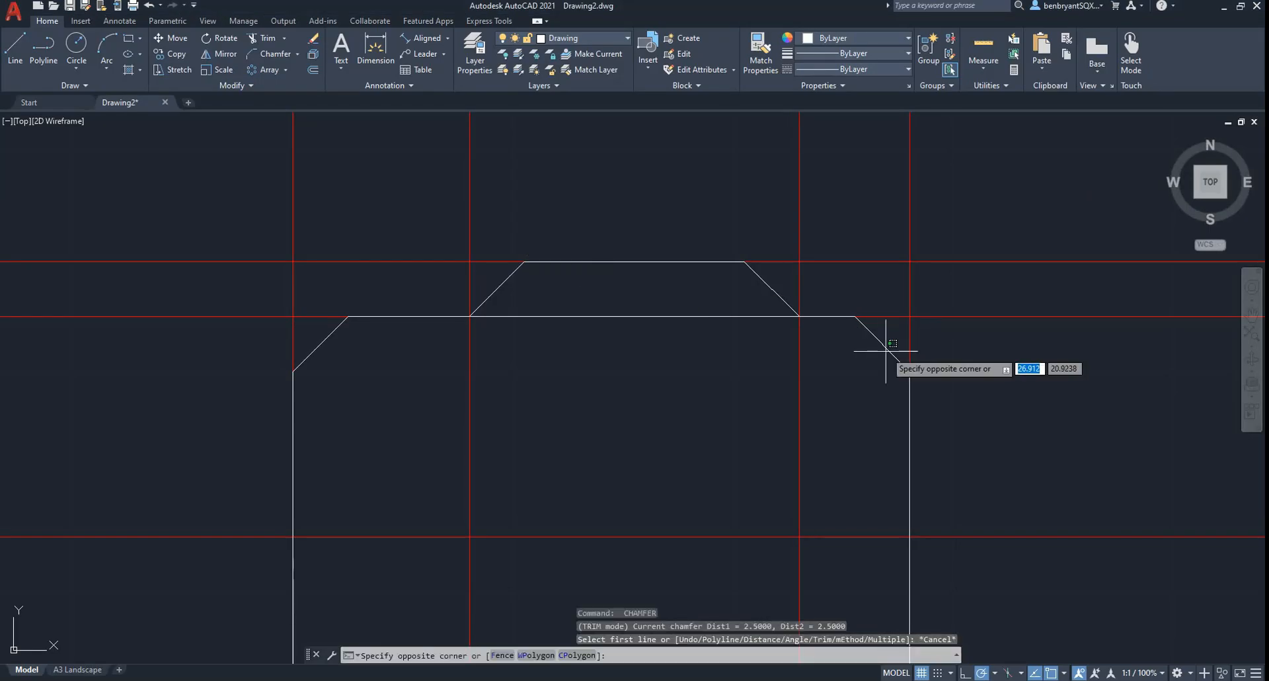
left_click(888, 347)
key("Delete")
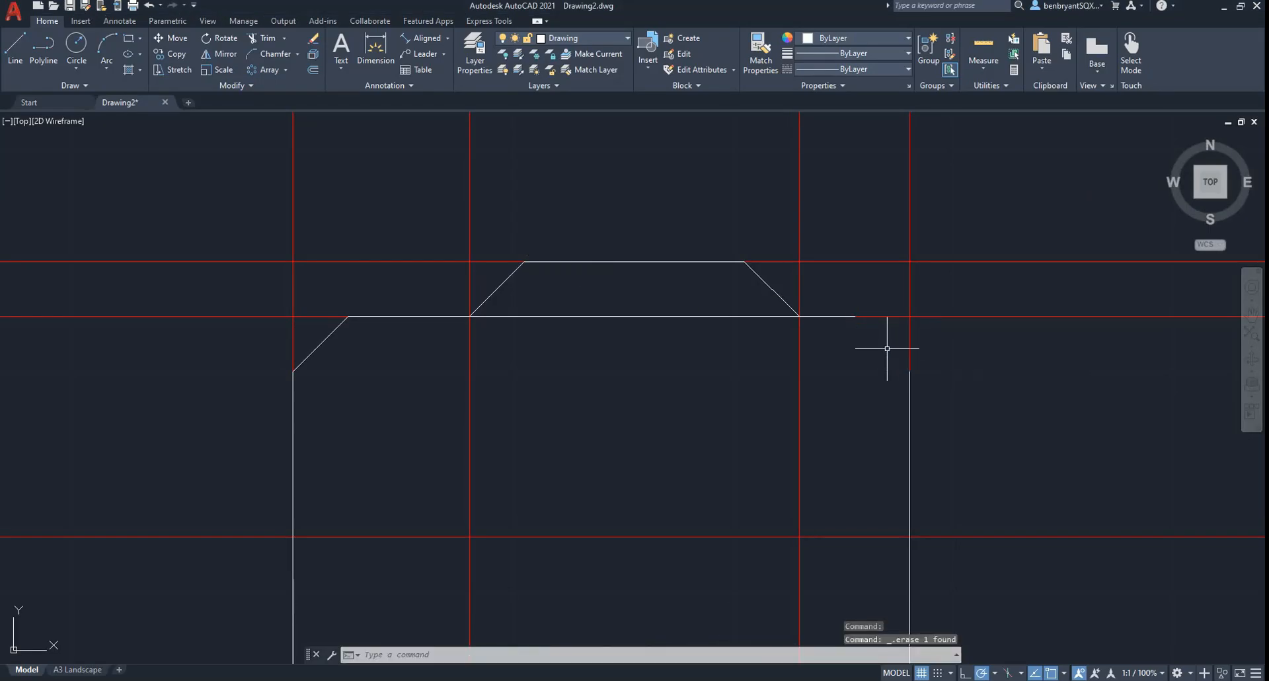
Stretch the height 22.5 edge's right end to the vertical construction line and delete the vertical edge on that line.
left_click(849, 318)
left_click(852, 316)
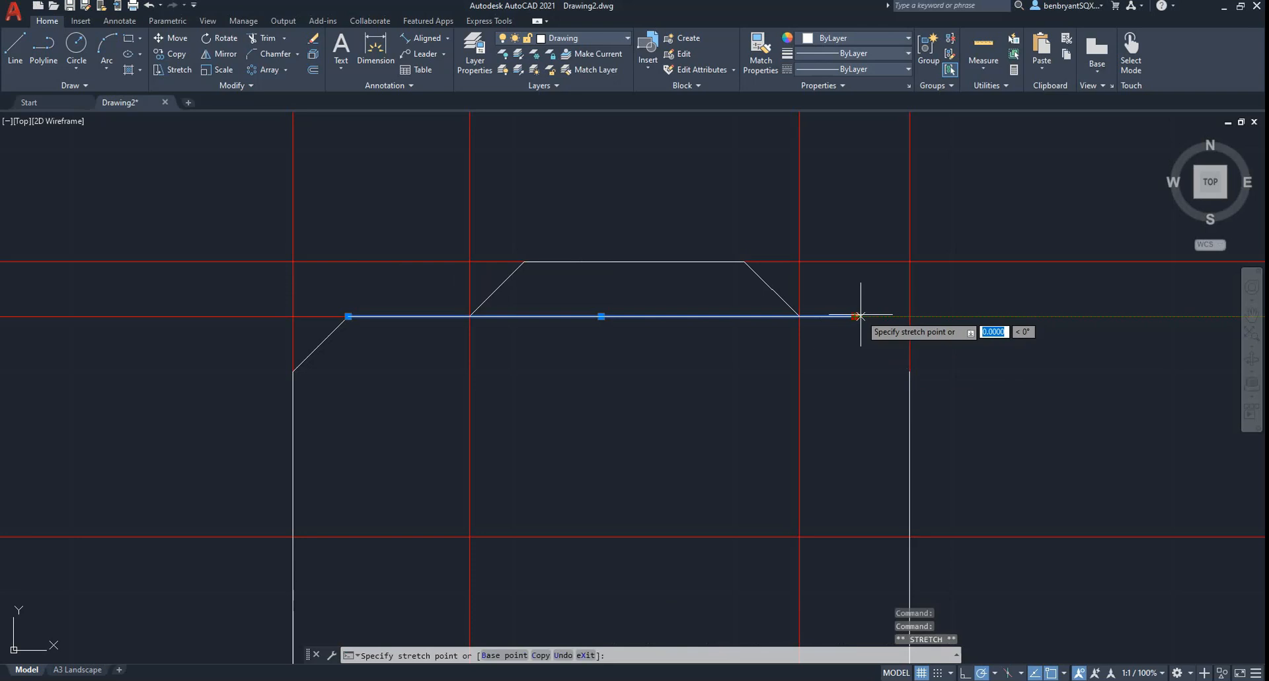
left_click(909, 316)
key("Escape")
left_click(909, 371)
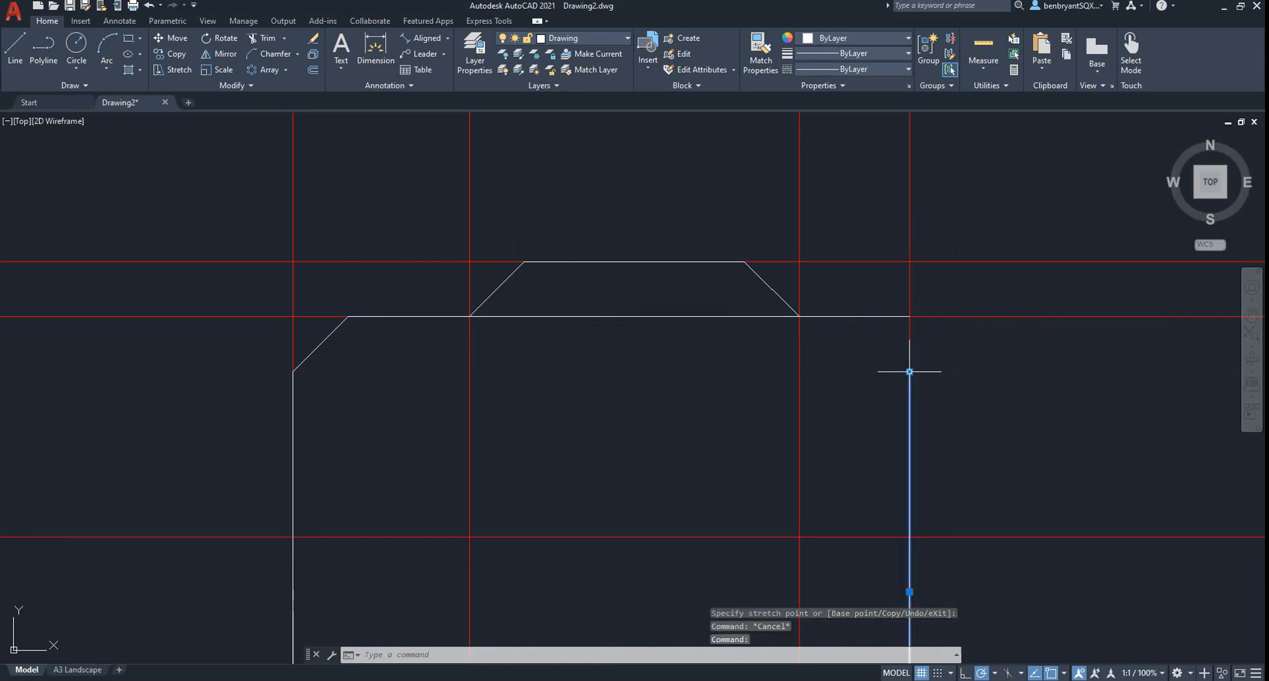
key("Delete")
Trim away the segment of the height 22.5 edge that runs beneath the knurled band.
scroll(917, 391, "down", 4)
middle_click_drag(934, 402, 726, 331)
type("tr")
key("Return")
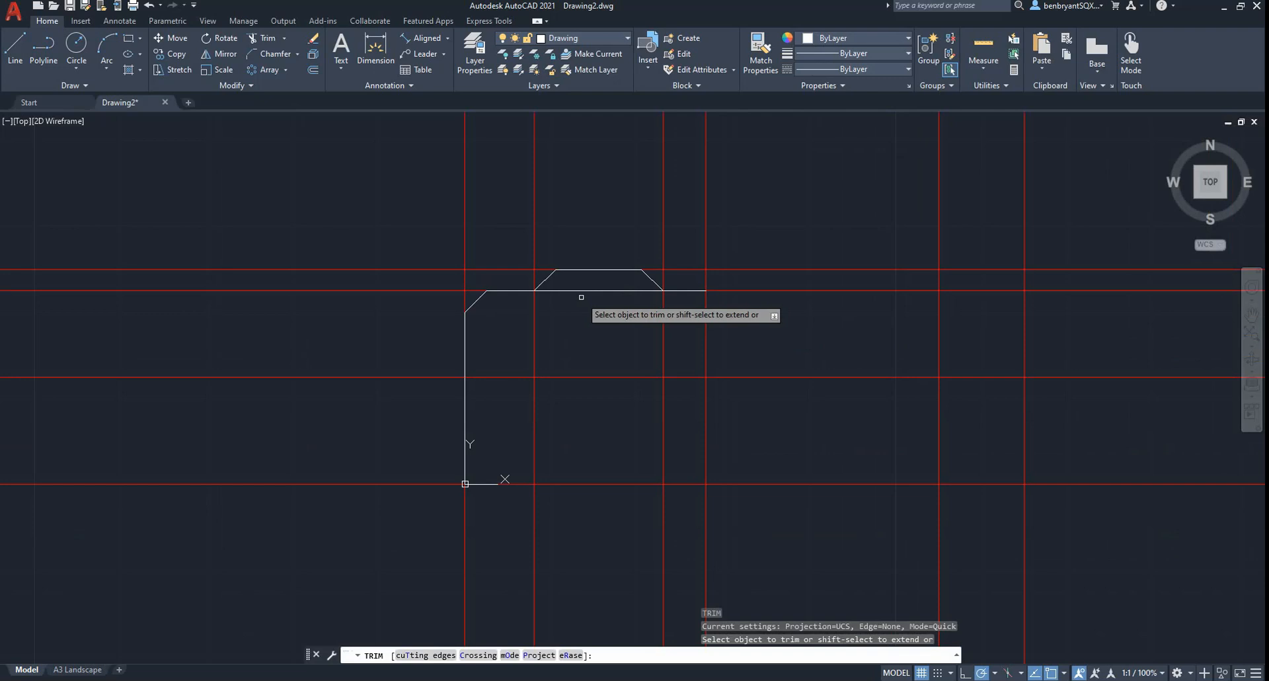
left_click_drag(583, 296, 583, 286)
key("Escape")
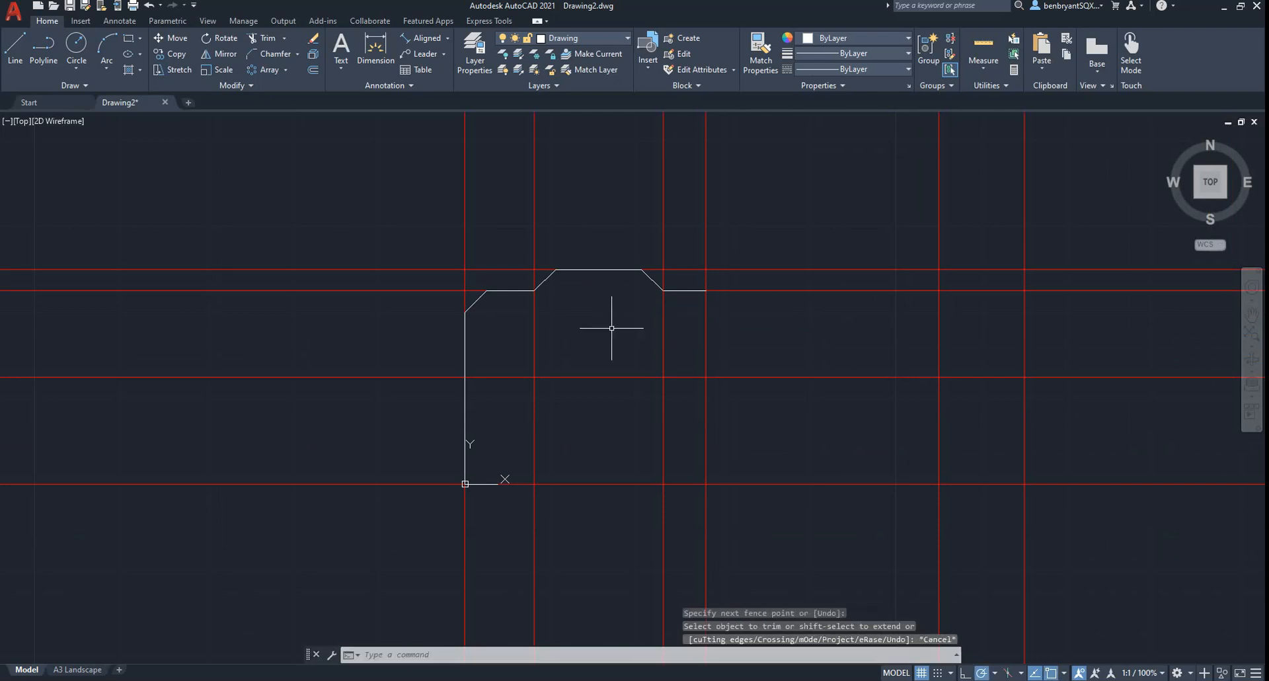
Check Day 22.pdf and draw the 12.5 high right end edge, the top line of the 10 long nose and the taper up to height 22.5.
key("alt+Tab")
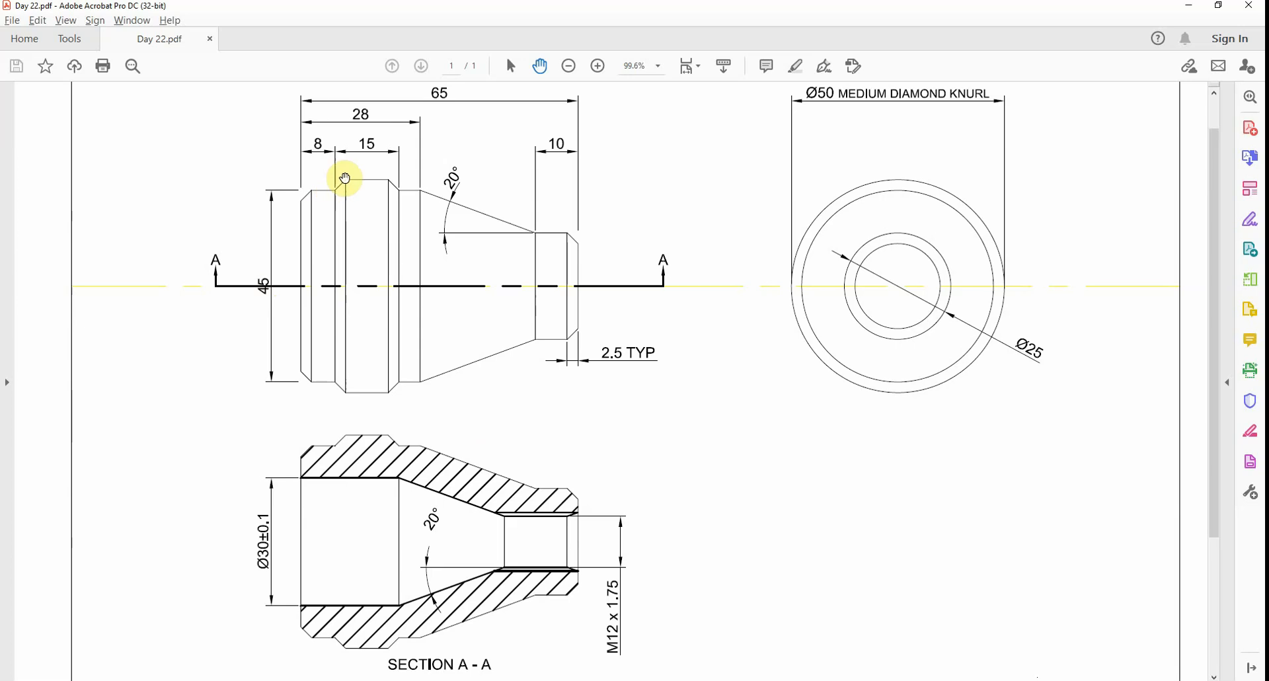
key("alt+Tab")
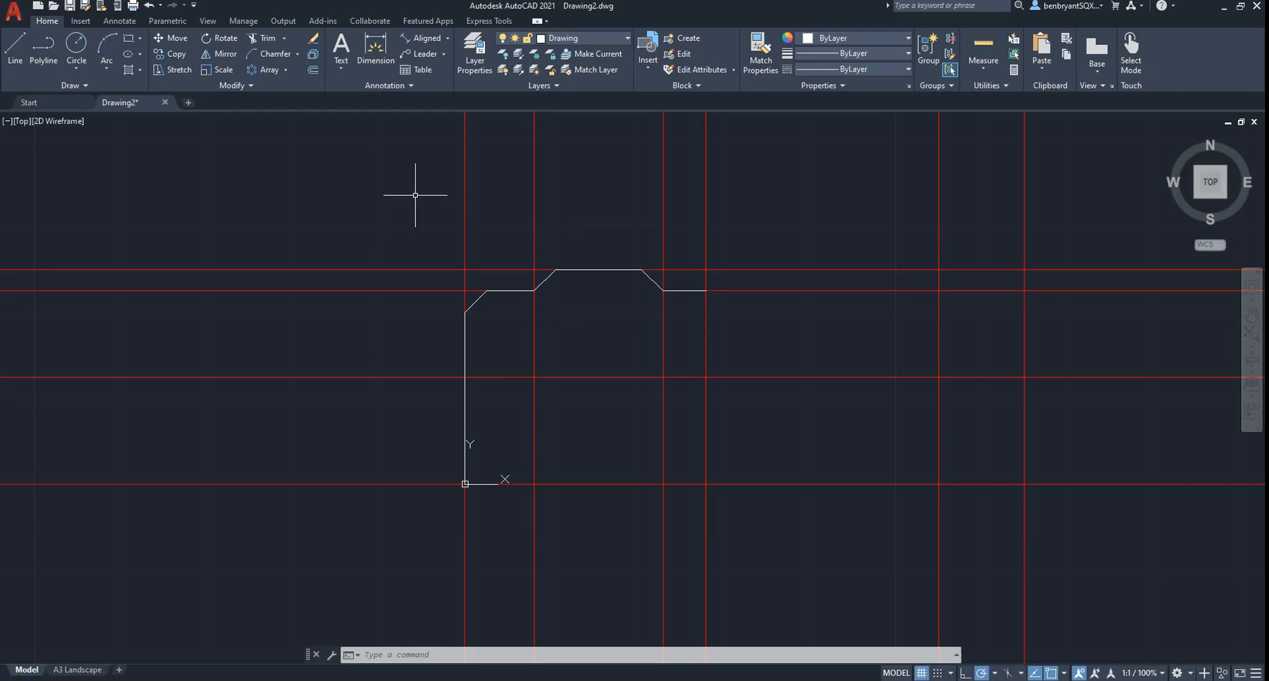
key("alt+Tab")
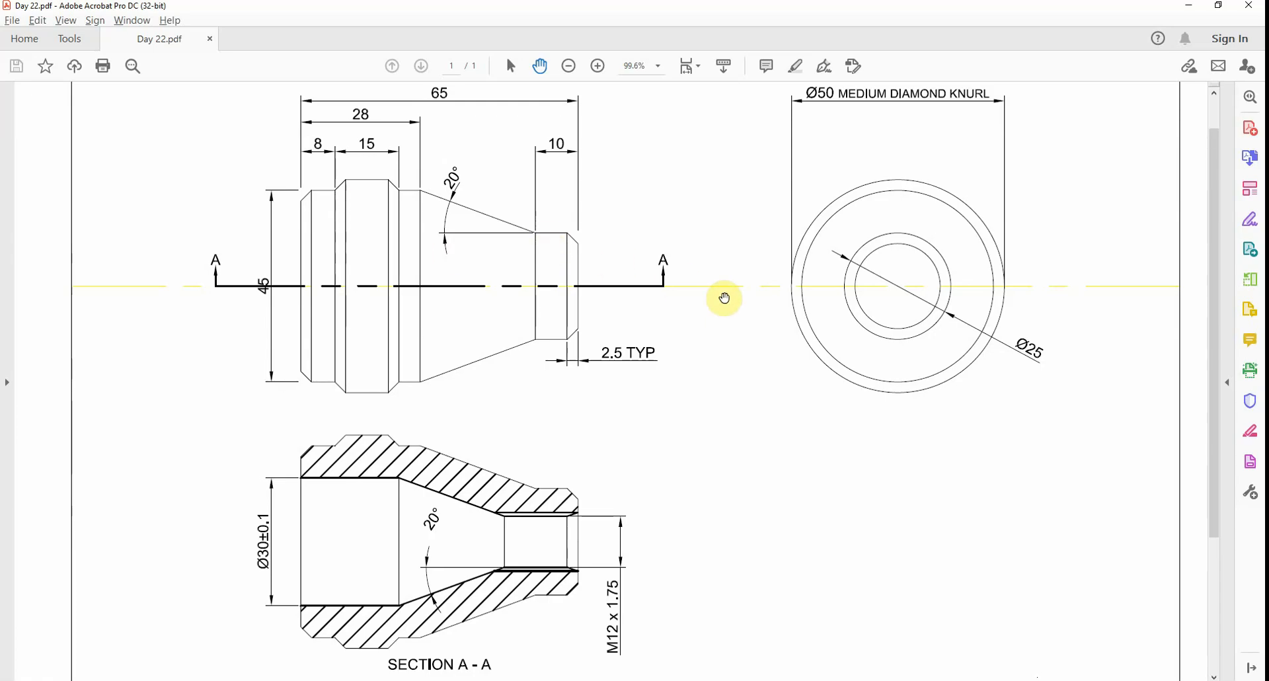
key("alt+Tab")
middle_click_drag(750, 315, 494, 290)
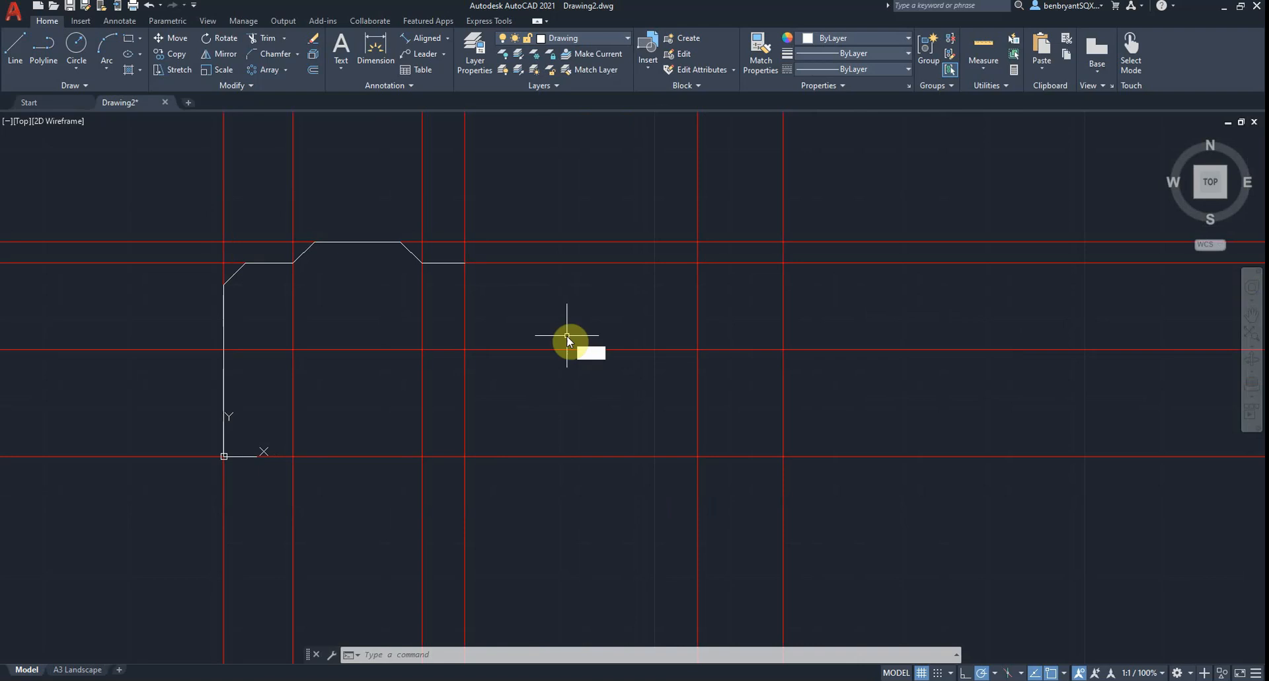
type("l")
key("Return")
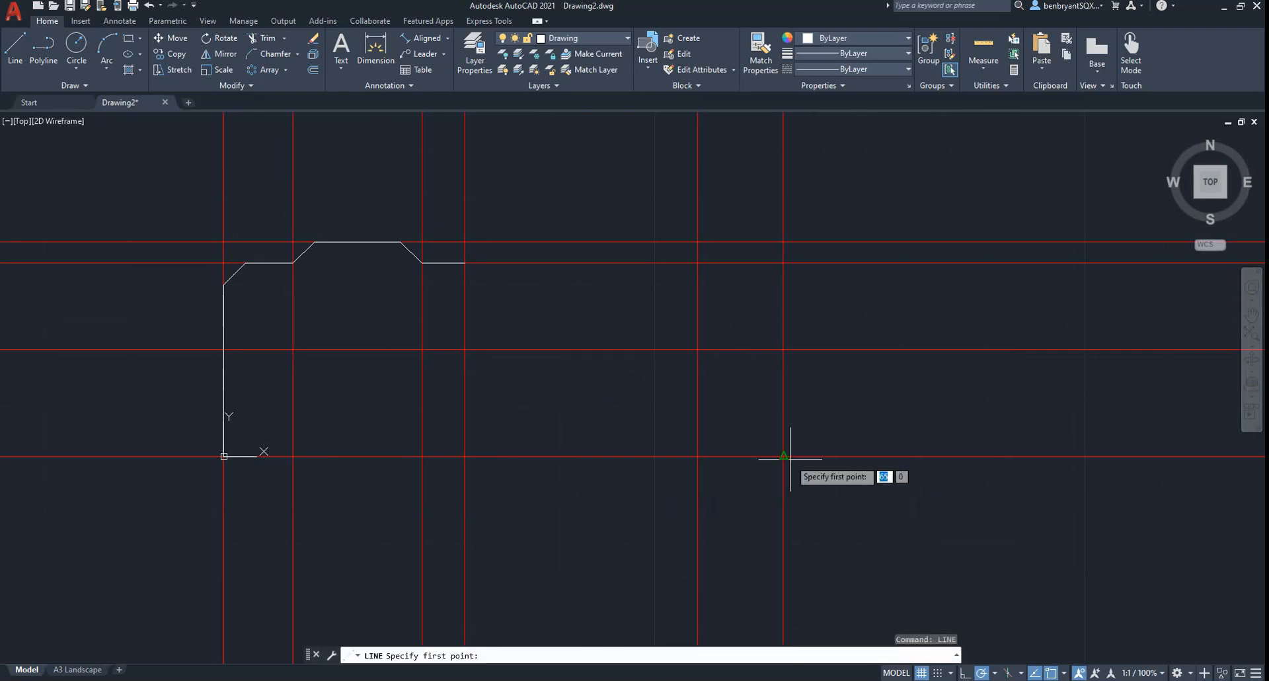
left_click(782, 456)
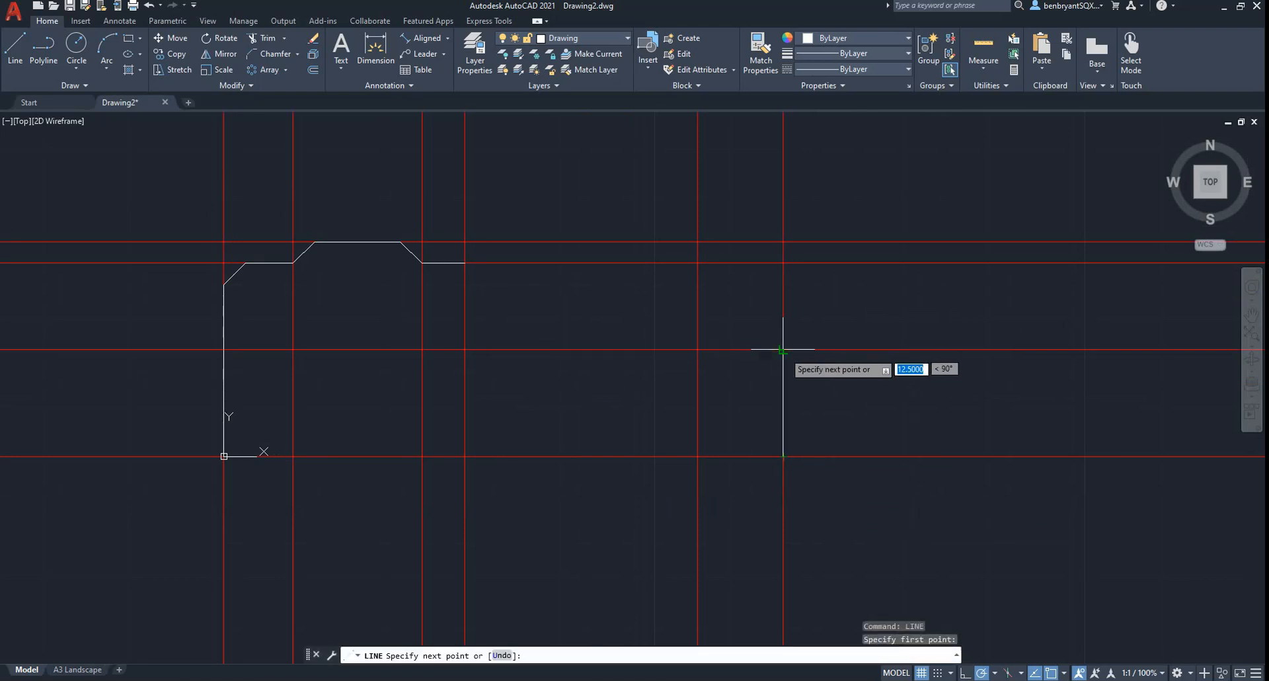
left_click(781, 350)
left_click(697, 350)
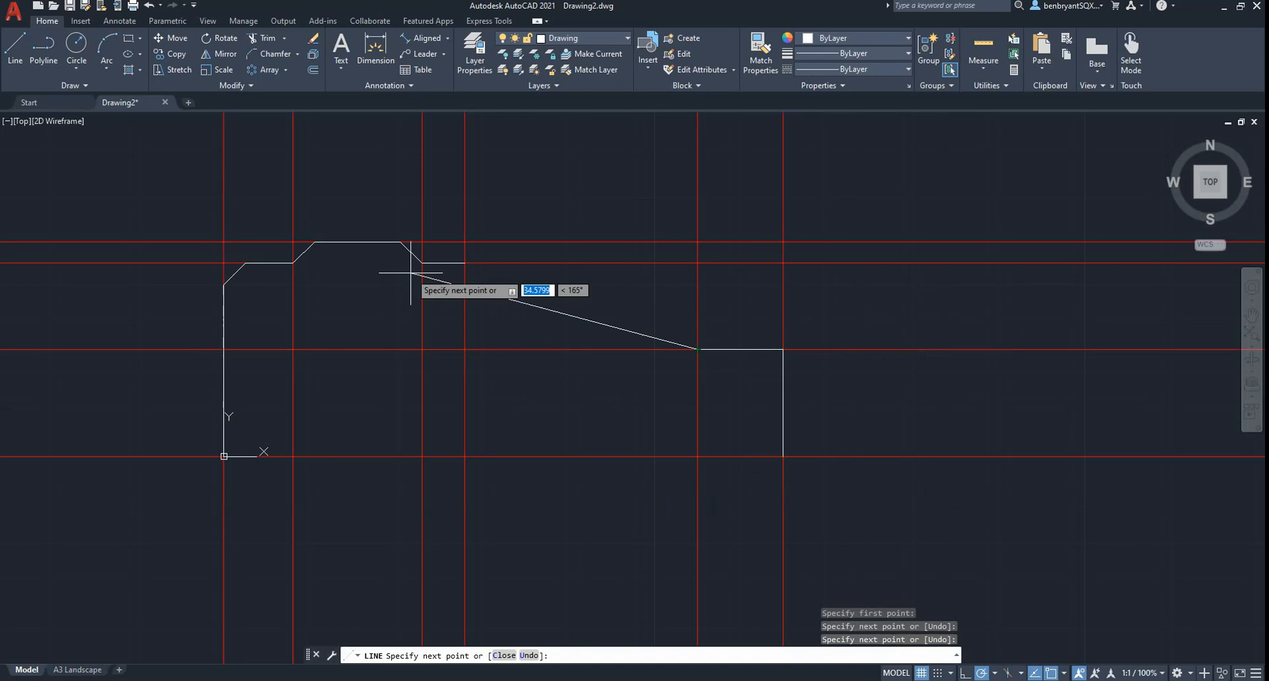
left_click(465, 263)
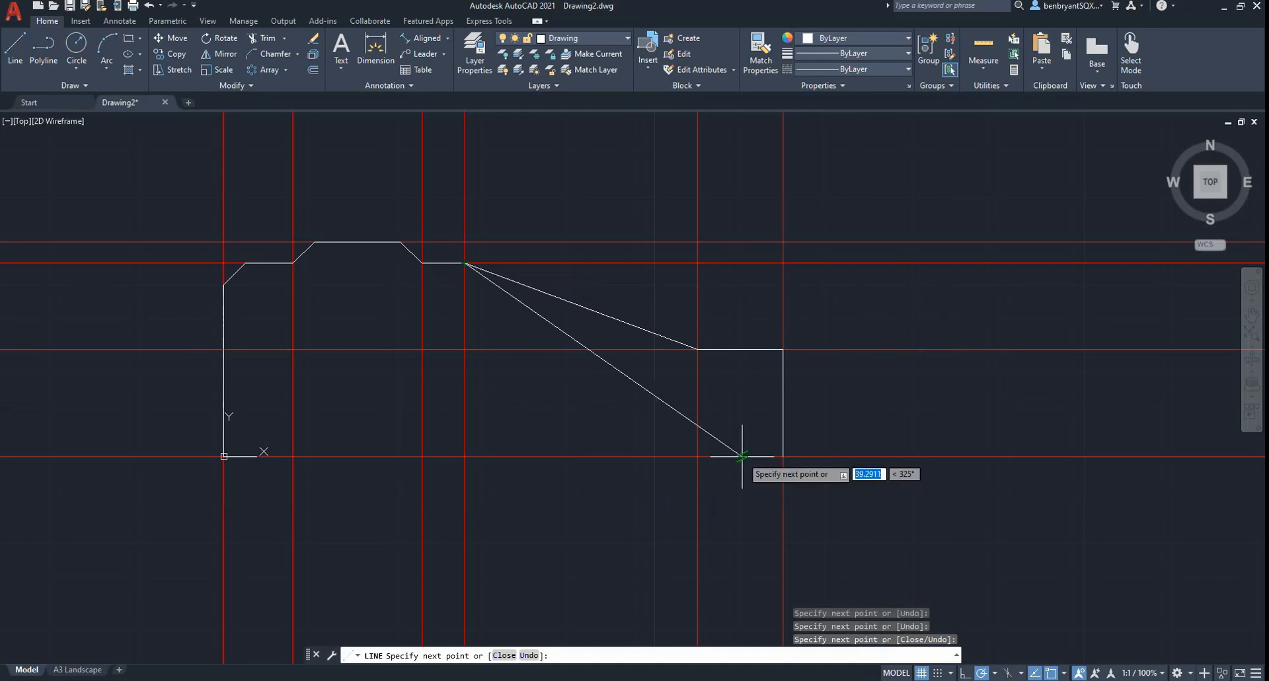
key("Escape")
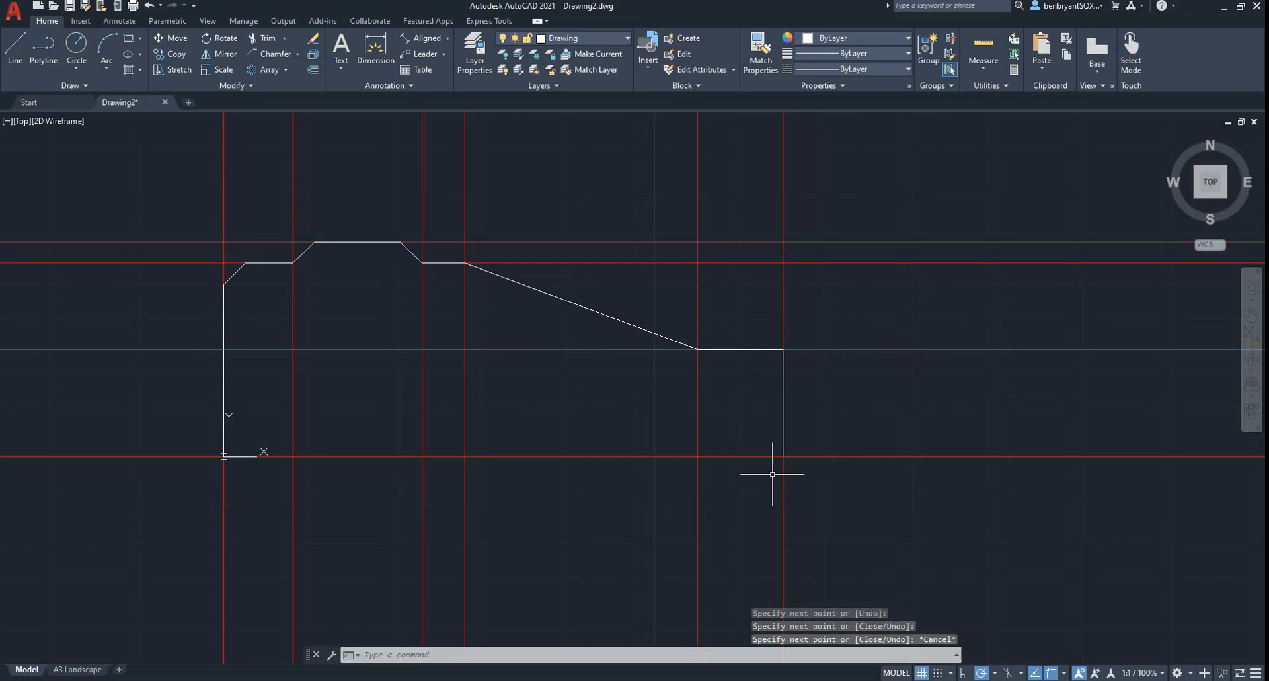
Measure the angle between the tapered line and the nose's top line with a temporary angular dimension.
left_click(447, 41)
left_click(427, 113)
left_click(580, 306)
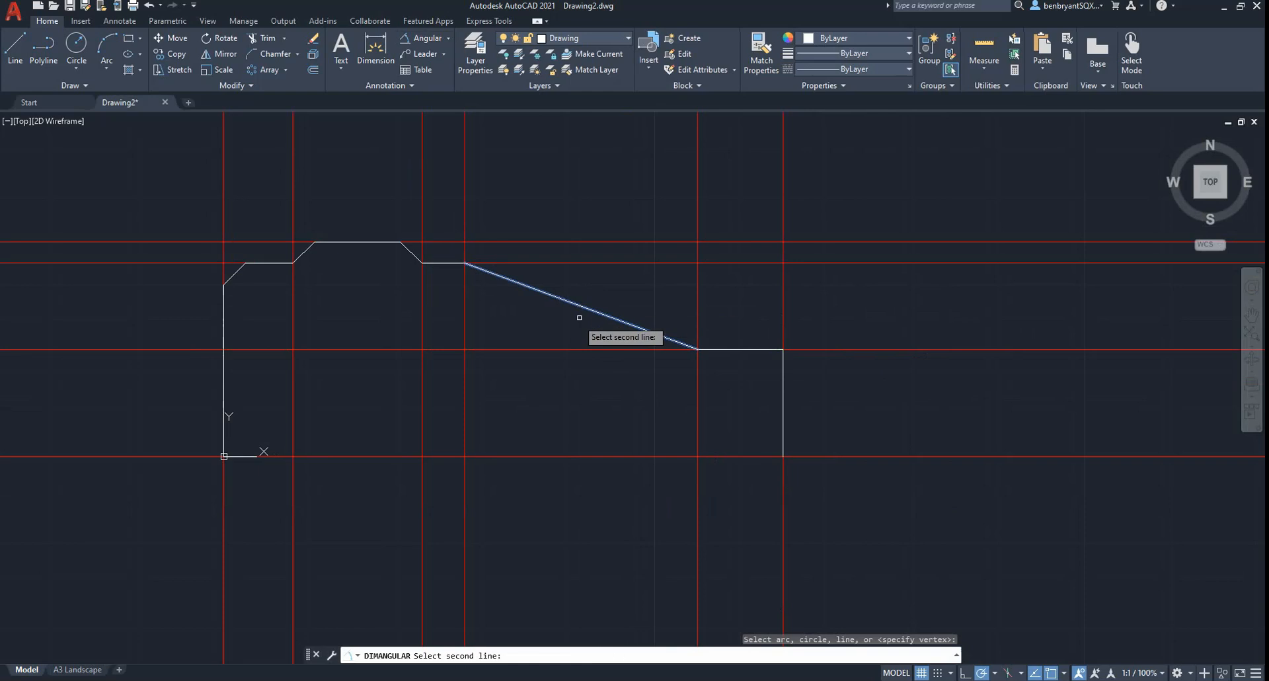
left_click(569, 348)
left_click(543, 348)
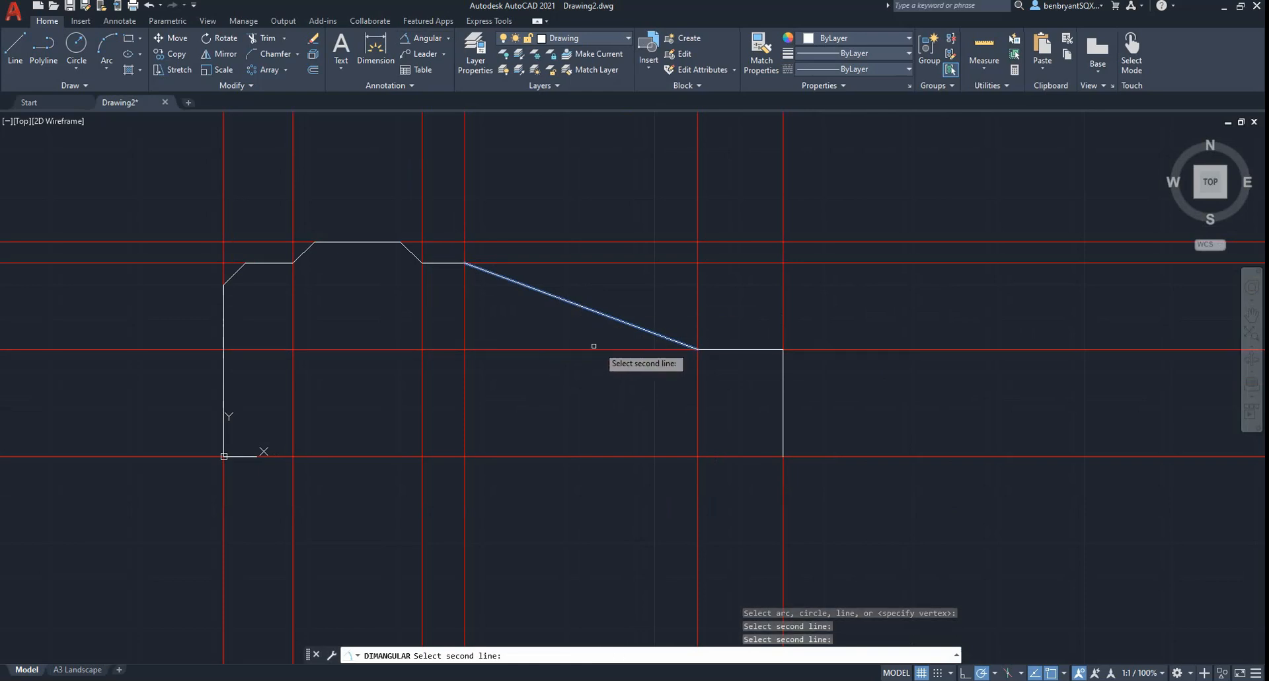
left_click(706, 349)
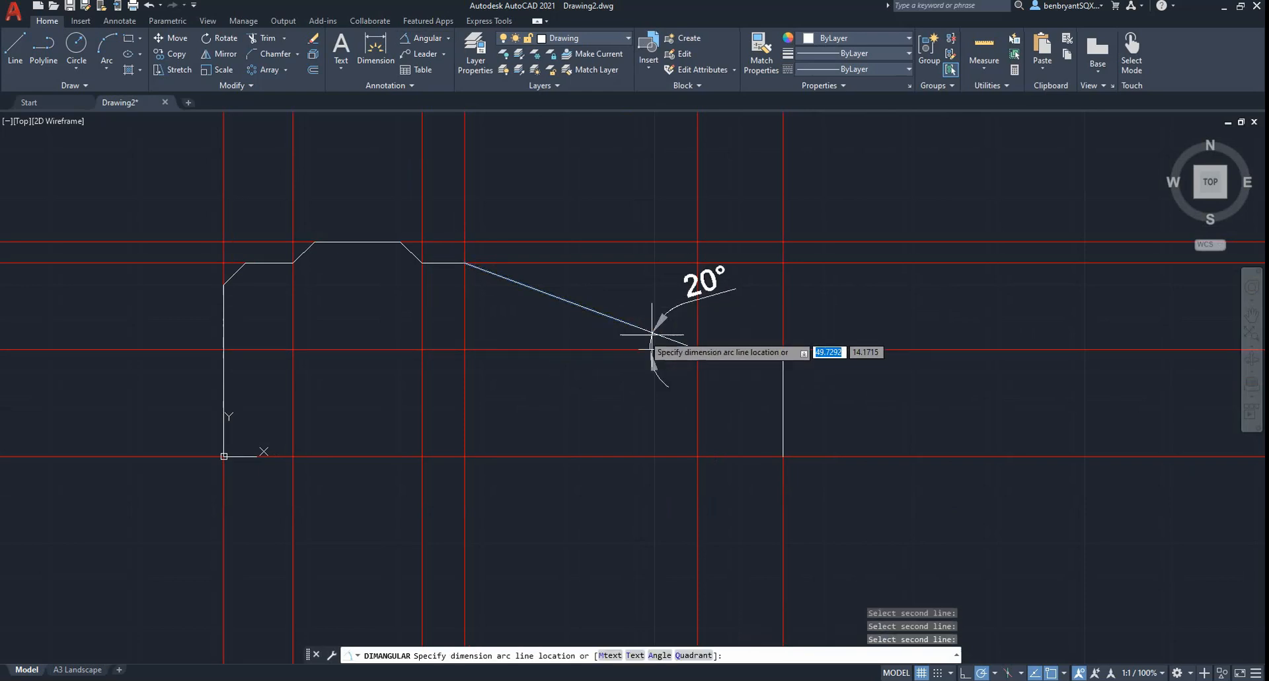
key("Escape")
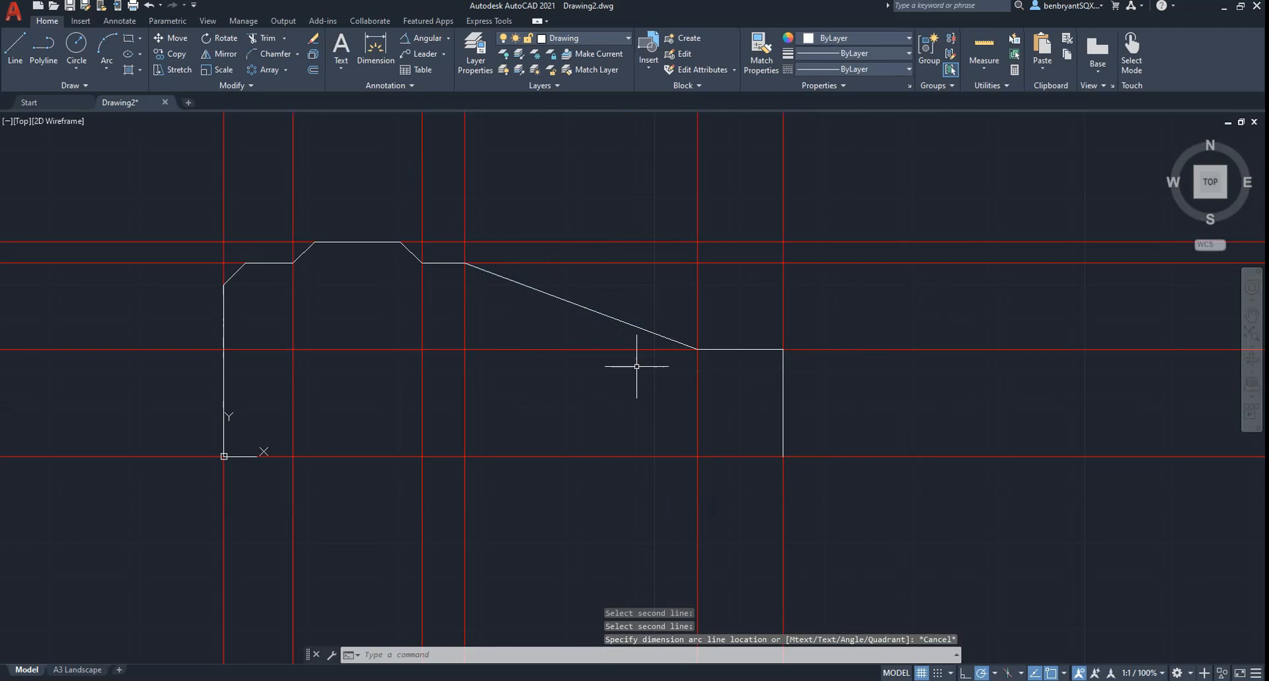
Check the nose in Day 22.pdf and chamfer its upper right corner with the 2.5 distances.
key("alt+Tab")
scroll(668, 512, "down", 2)
scroll(570, 408, "up", 2)
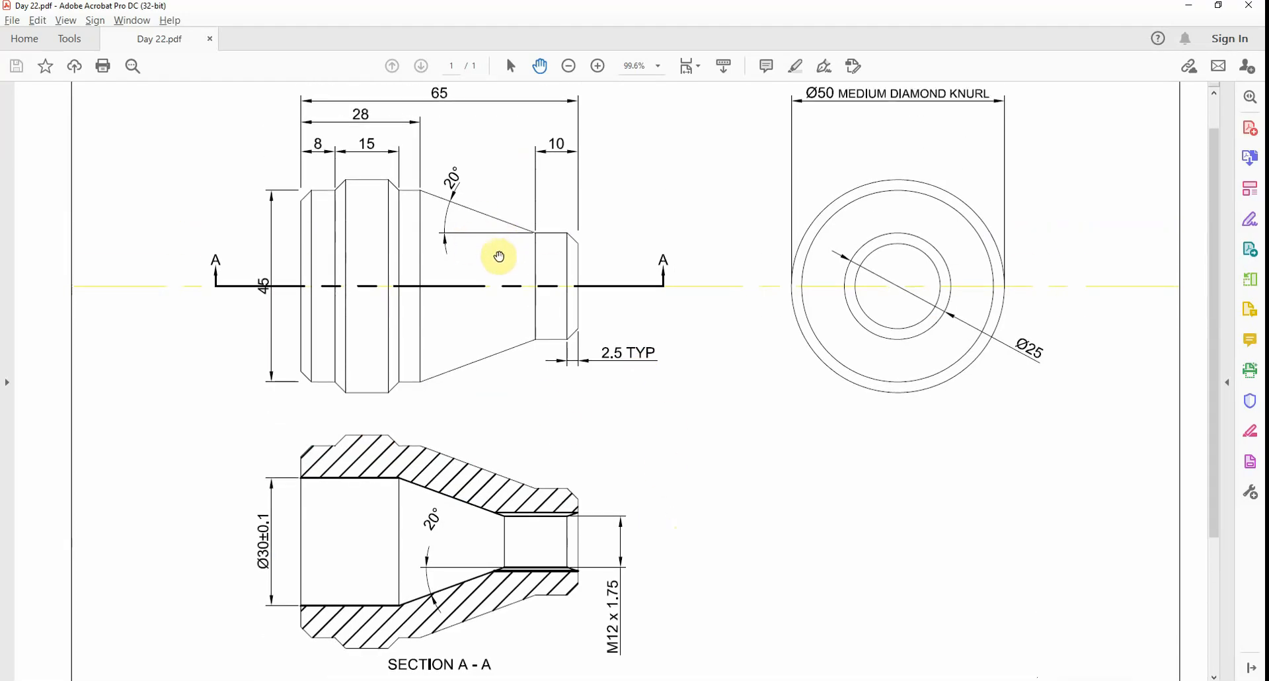
key("alt+Tab")
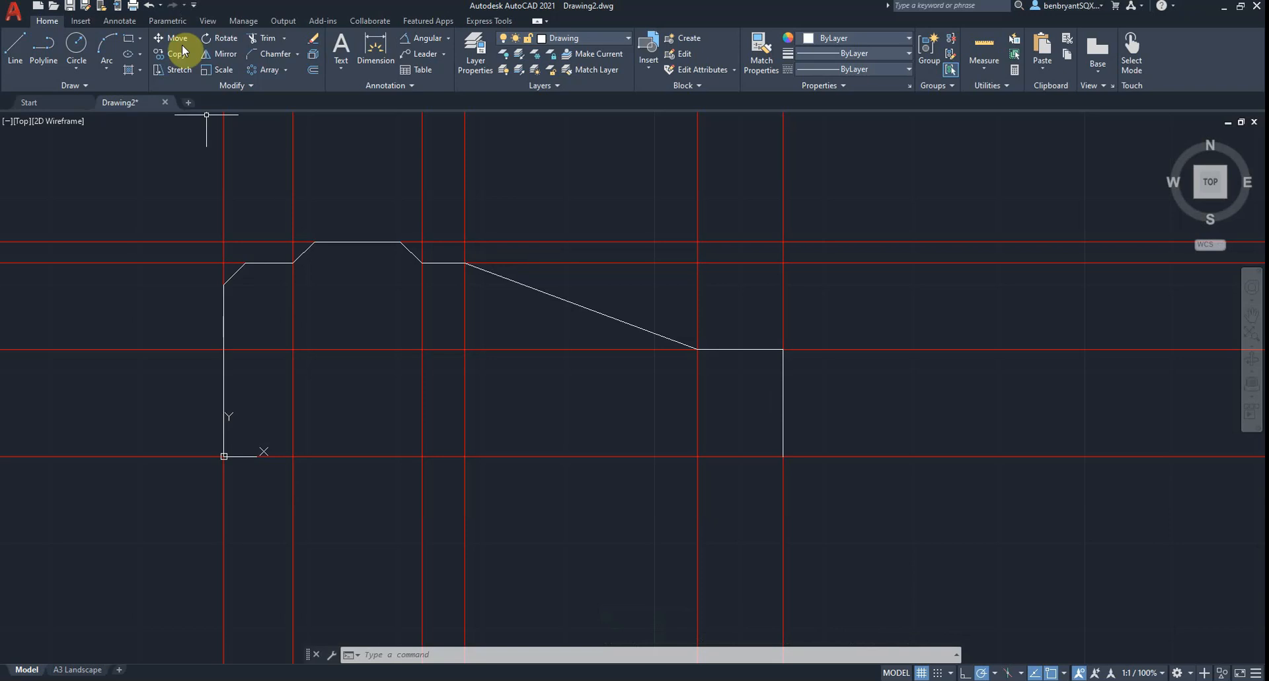
left_click(272, 54)
left_click(739, 349)
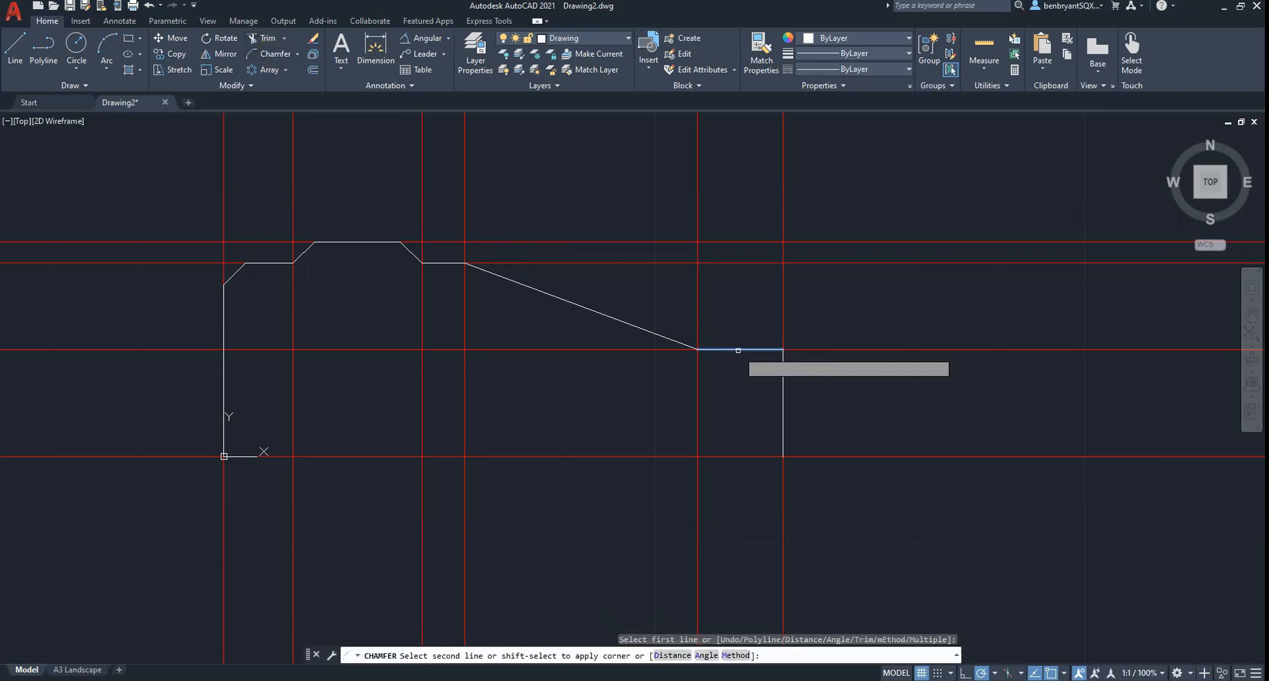
left_click(782, 379)
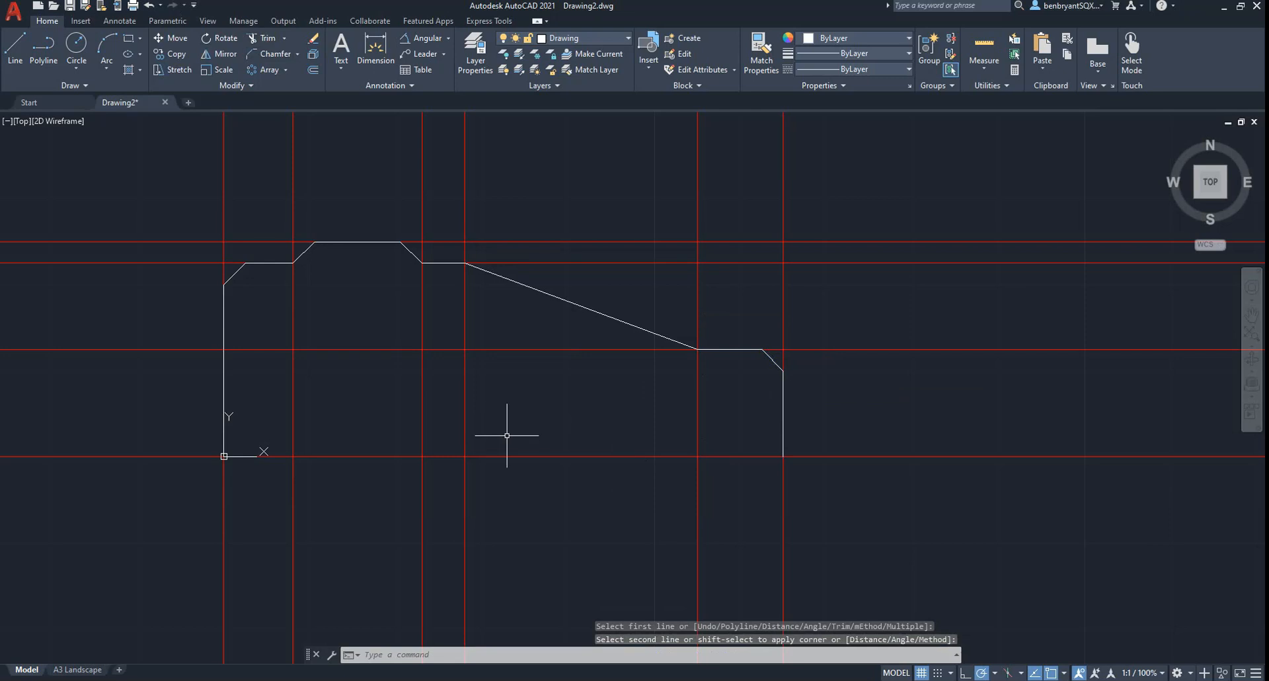
key("alt+Tab")
key("alt+Tab")
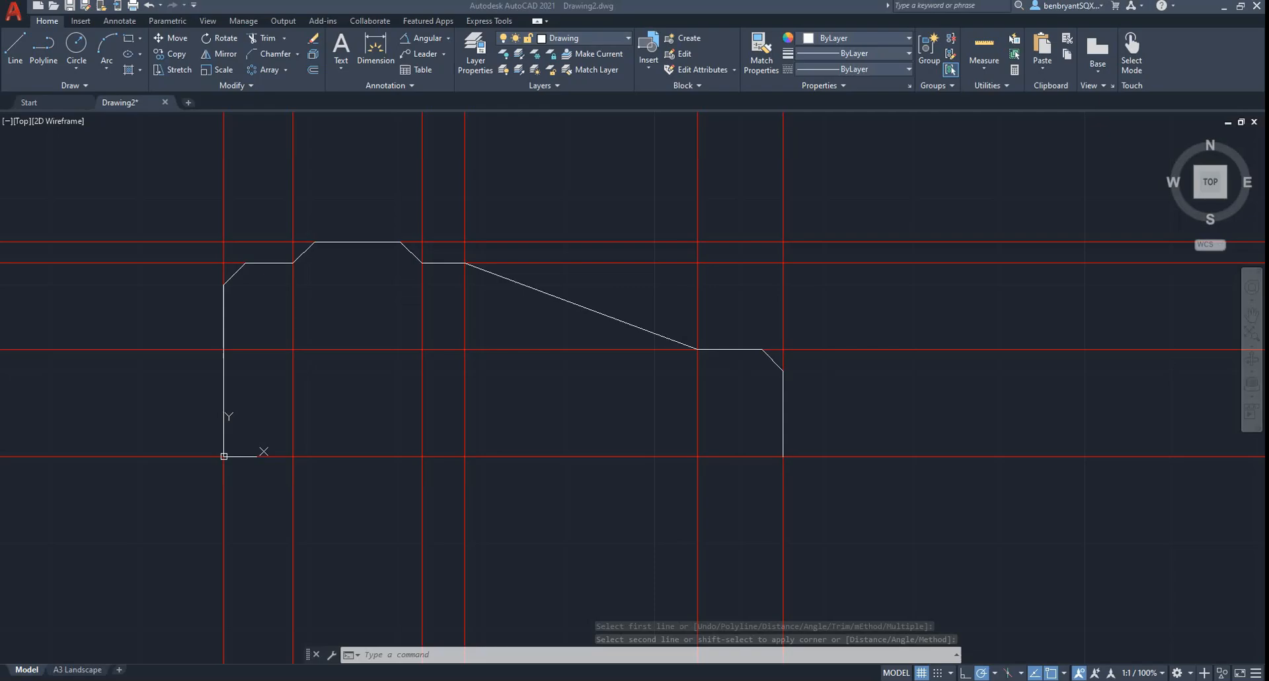
scroll(559, 377, "down", 2)
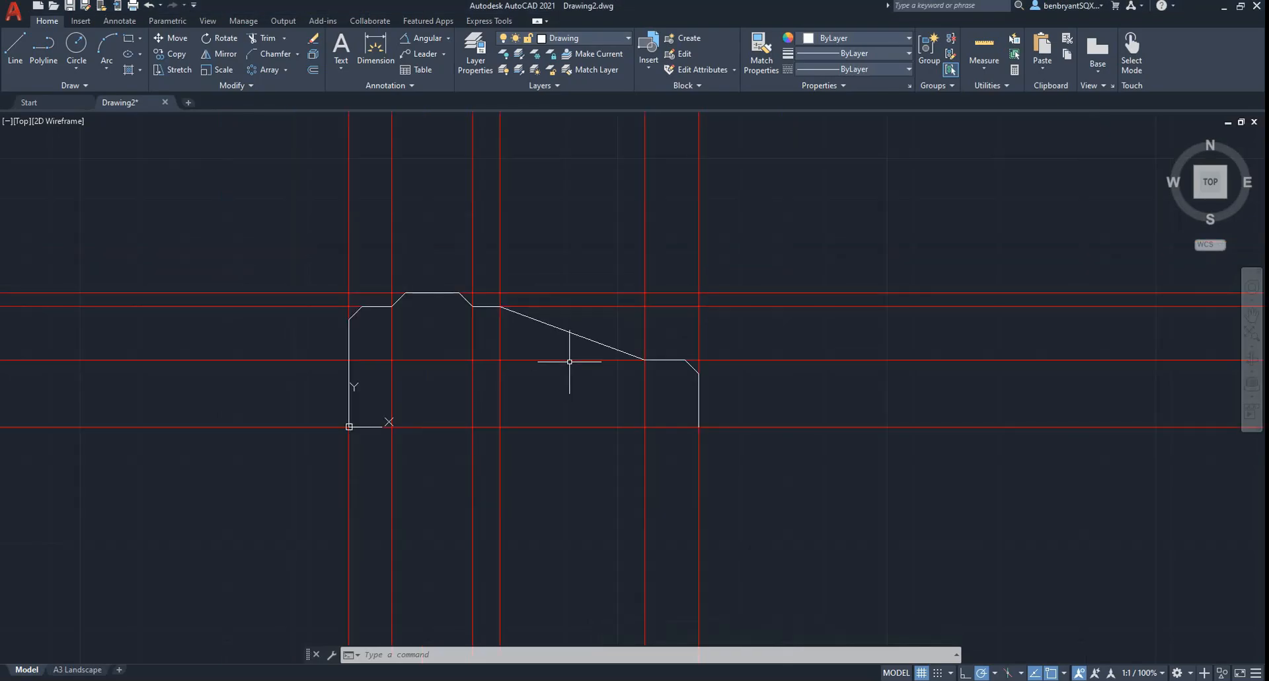
key("Return")
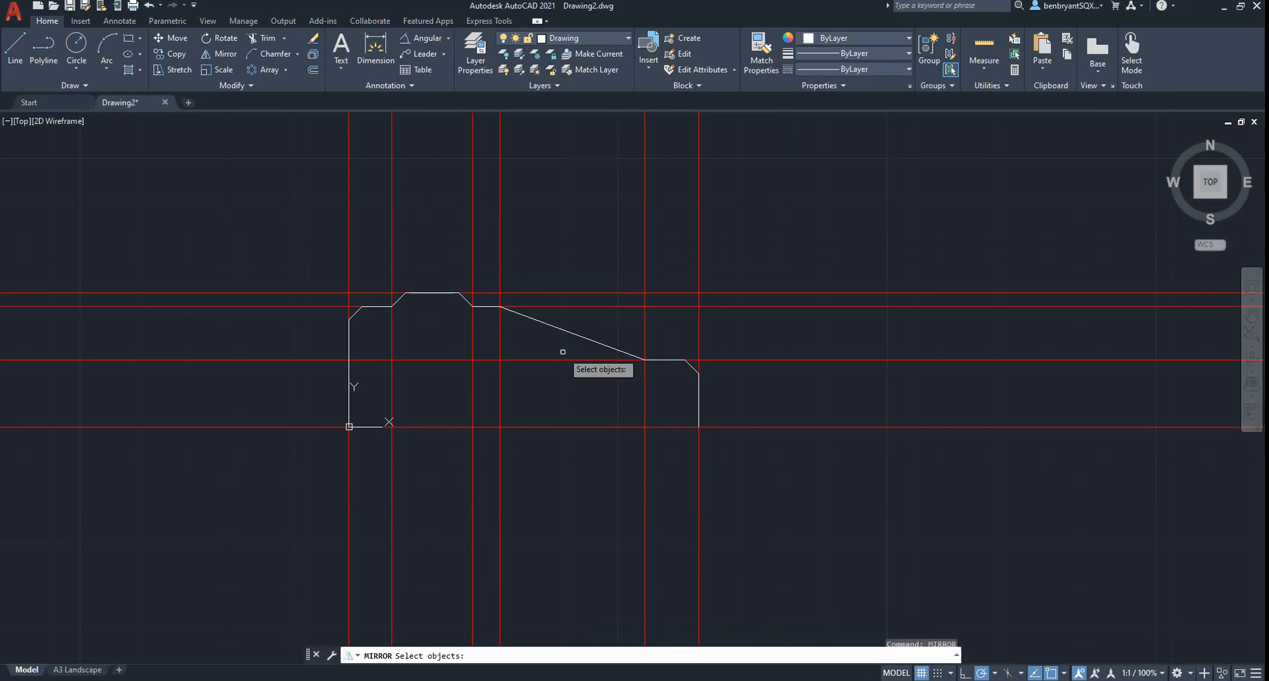
left_click(192, 184)
left_click(802, 510)
key("Return")
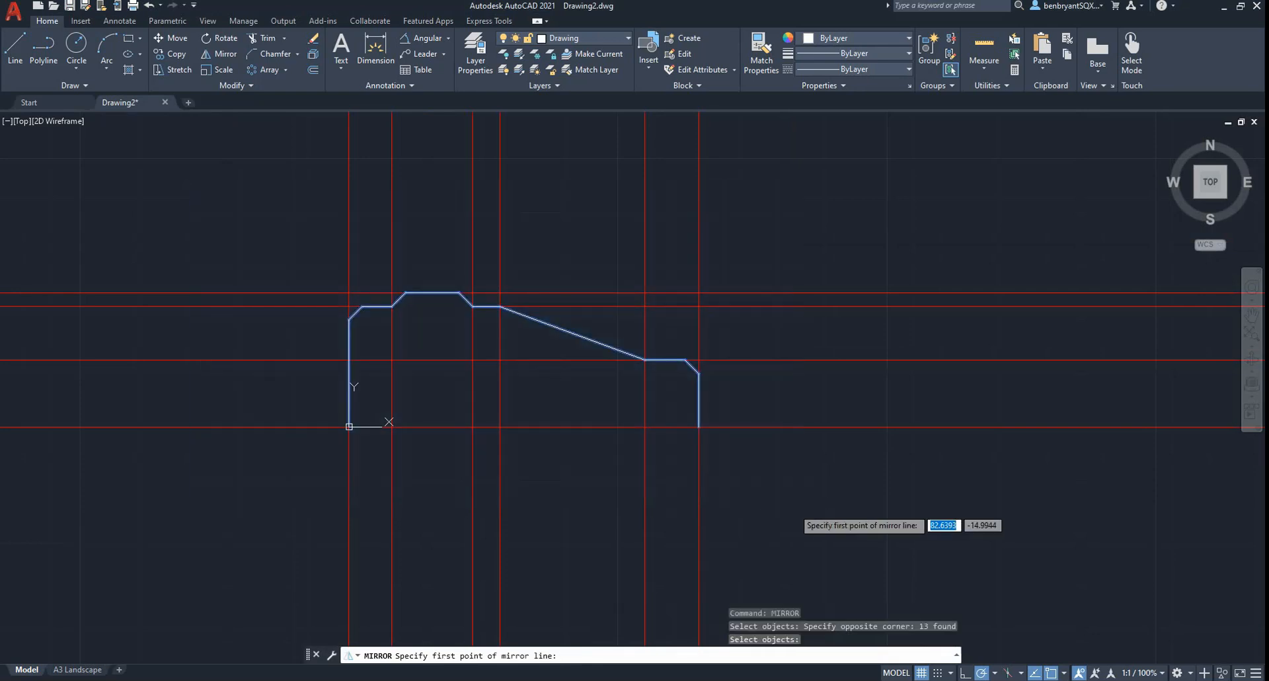
key("Escape")
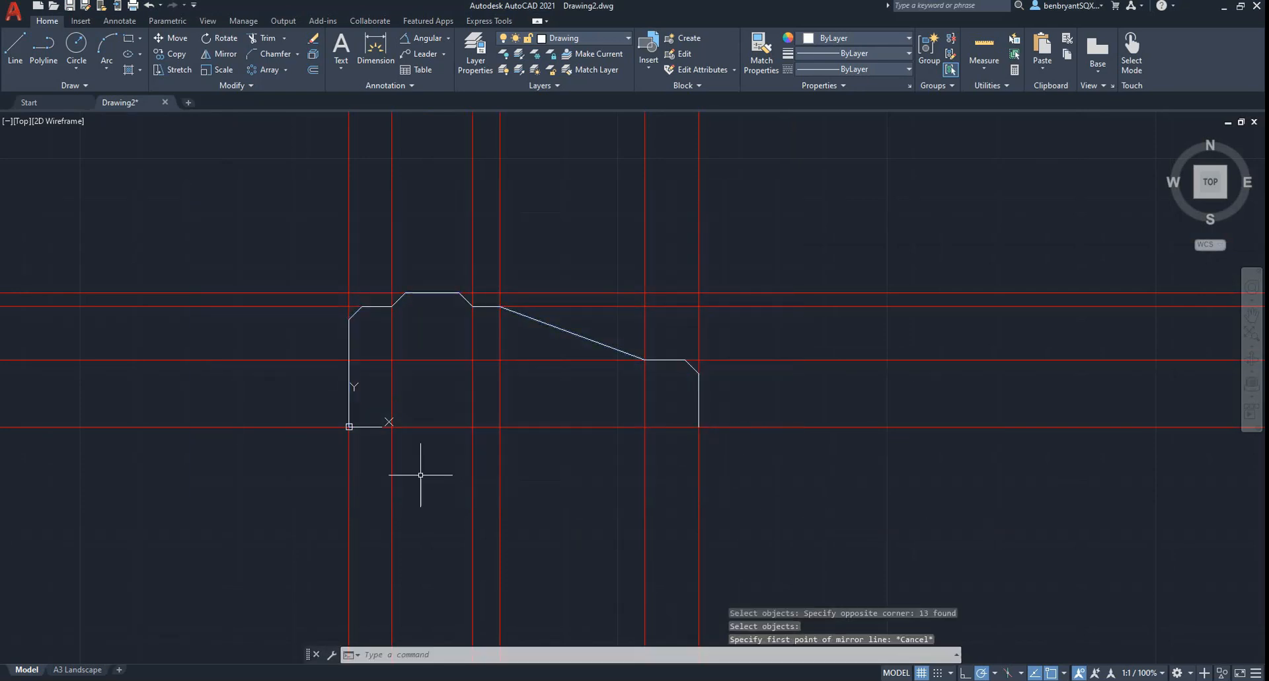
Check Day 22.pdf and draw vertical edges down to the centreline from both feet of the knurled band and the taper's start.
key("alt+Tab")
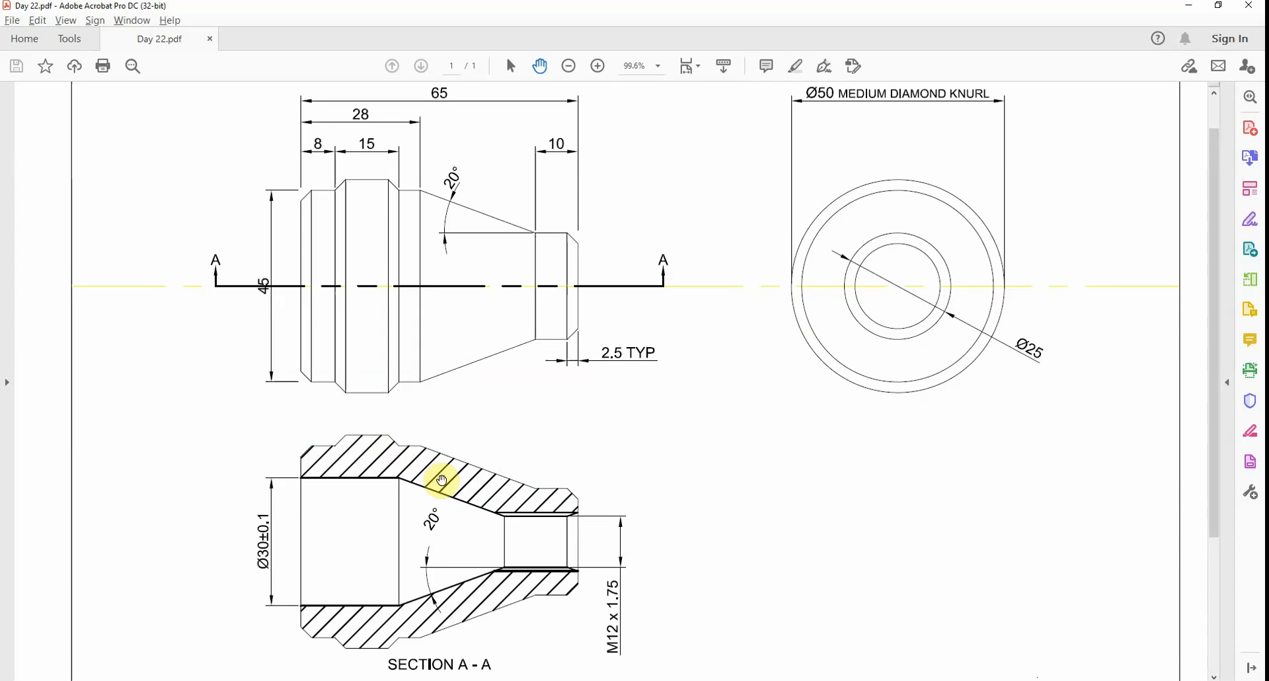
key("alt+Tab")
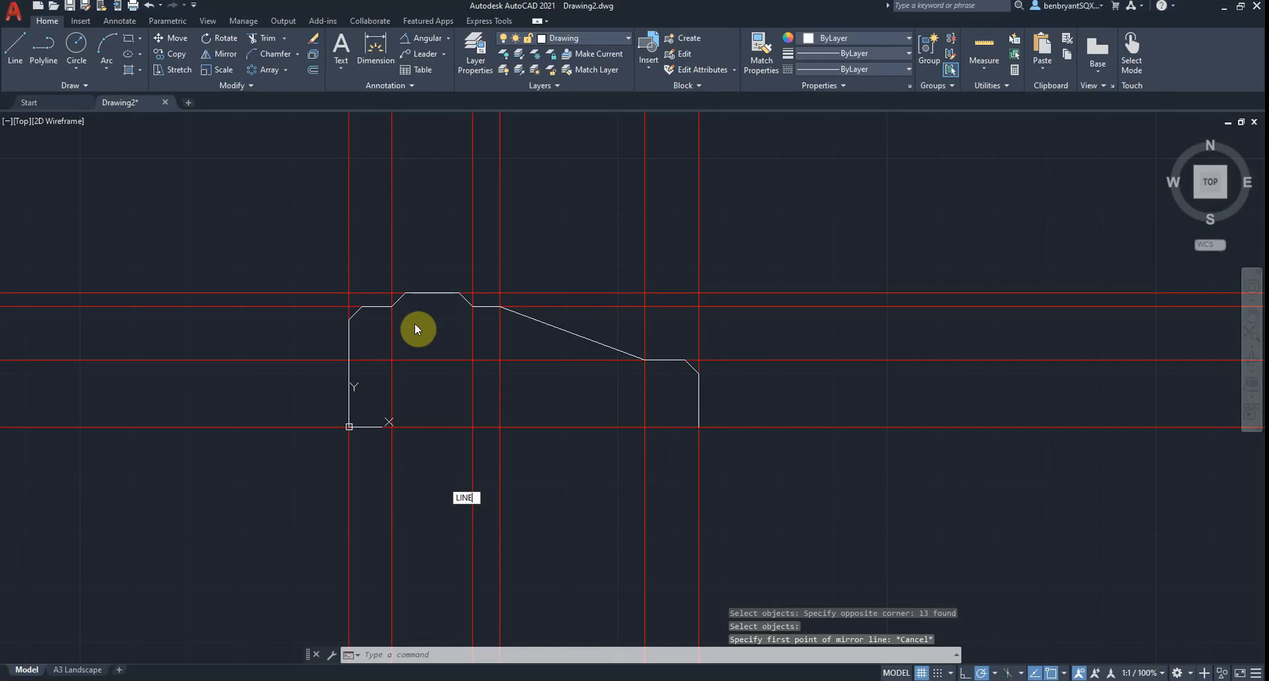
key("Return")
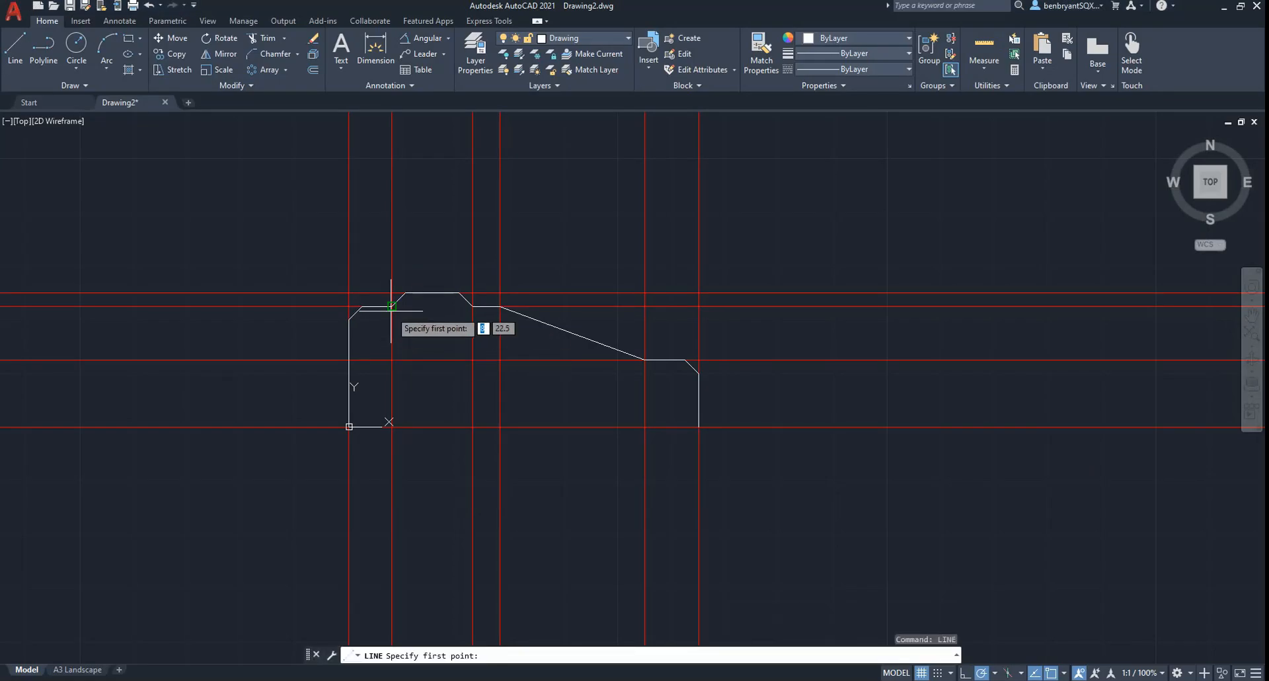
left_click(391, 306)
left_click(392, 426)
key("Return")
key("Return")
left_click(473, 306)
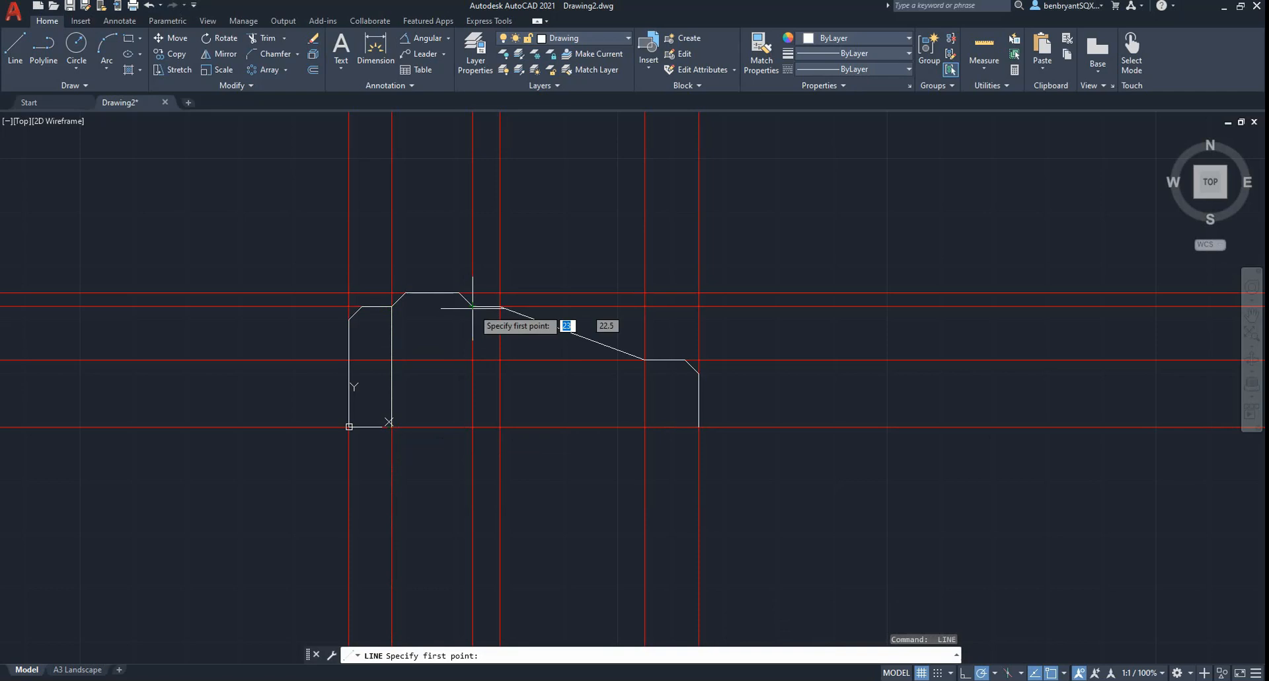
left_click(473, 427)
key("Return")
key("Return")
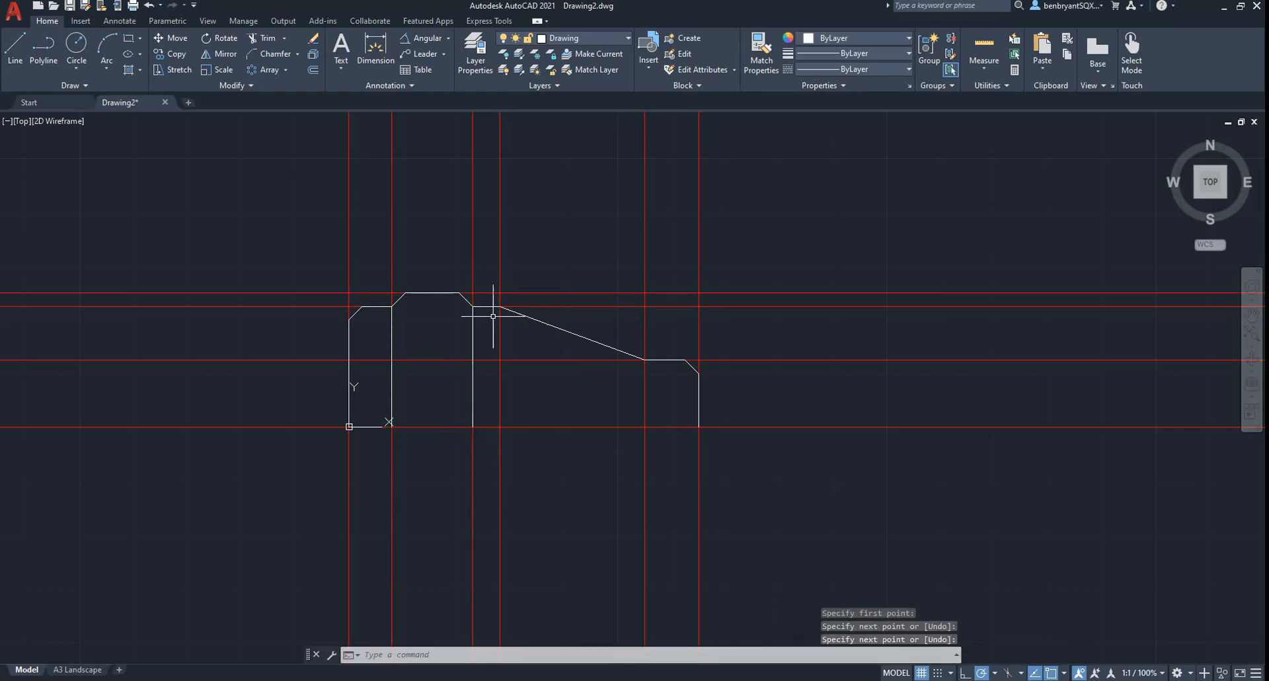
left_click(499, 306)
left_click(499, 426)
key("Return")
Draw vertical edges down to the centreline from the taper's lower end and the inner corner of the nose chamfer.
key("Return")
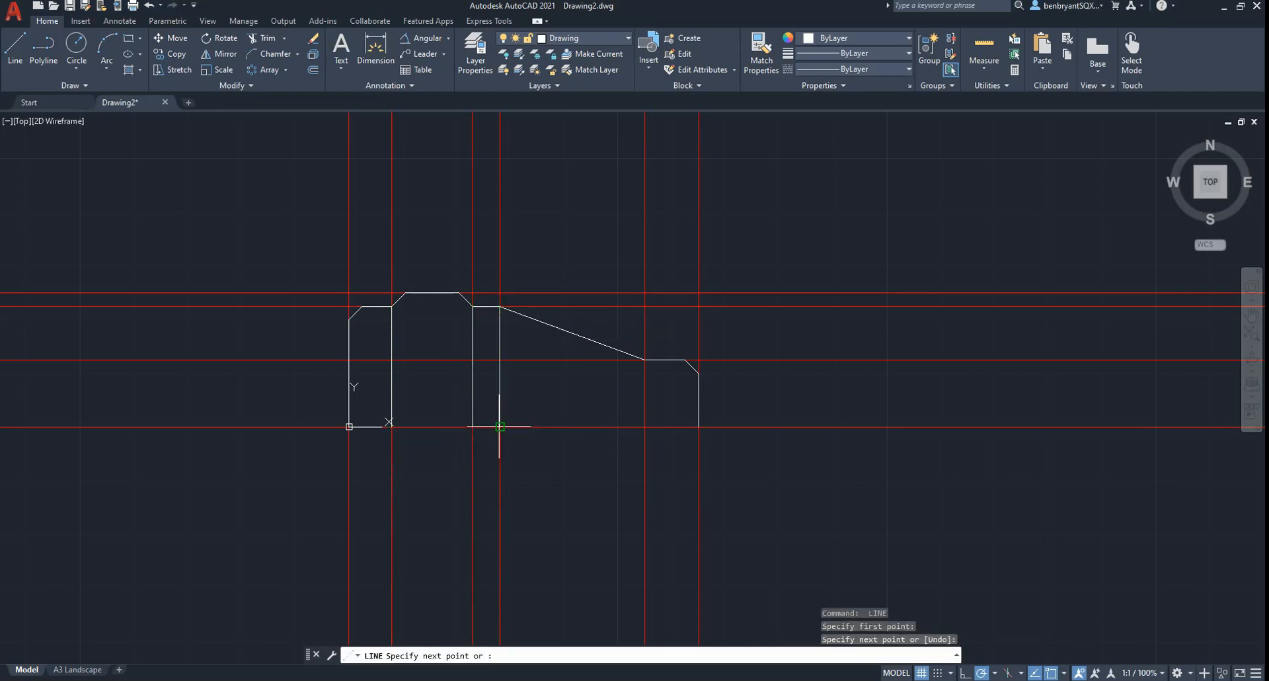
left_click(644, 359)
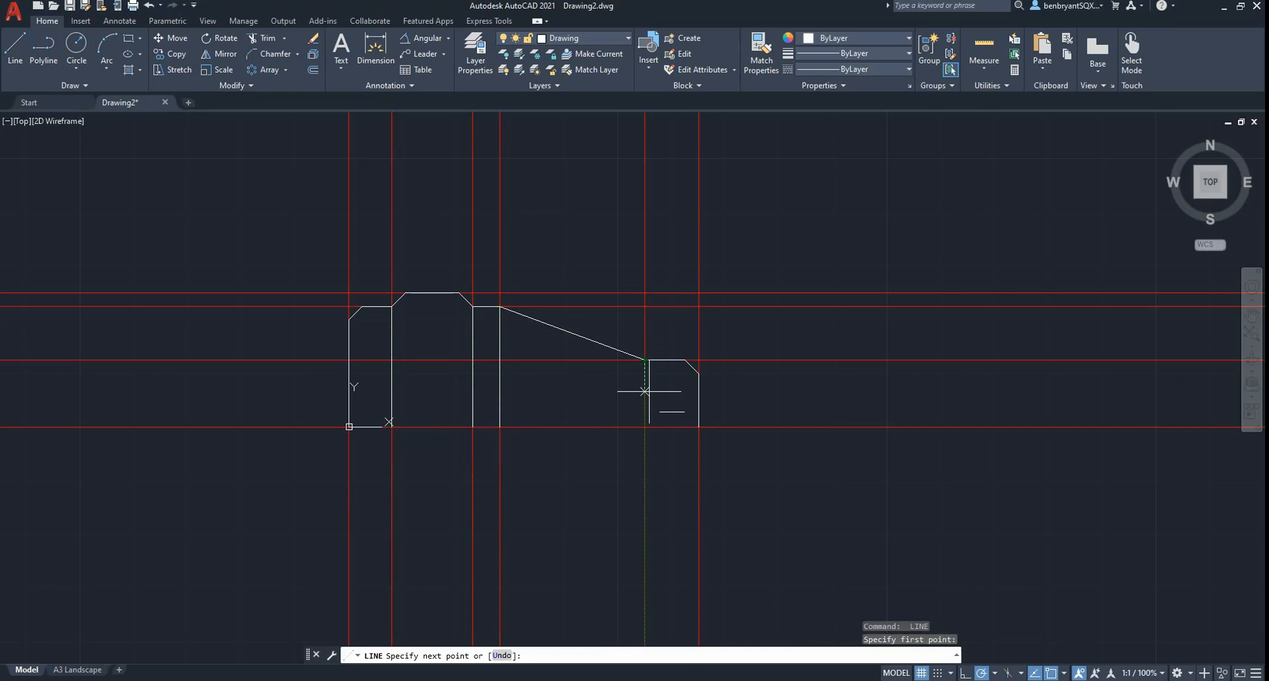
left_click(644, 426)
key("Return")
key("Return")
left_click(685, 360)
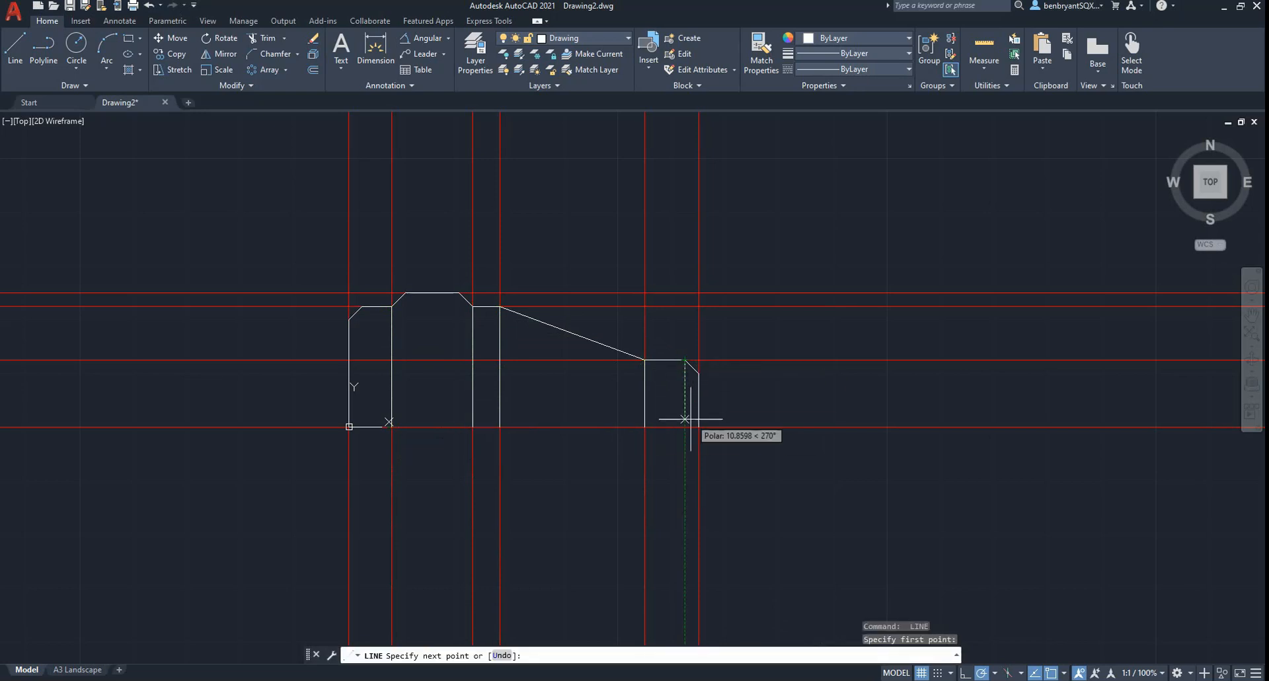
left_click(685, 426)
key("Return")
Draw vertical edges down to the centreline from both top corners of the knurled band and the left end chamfer's upper corner.
key("Return")
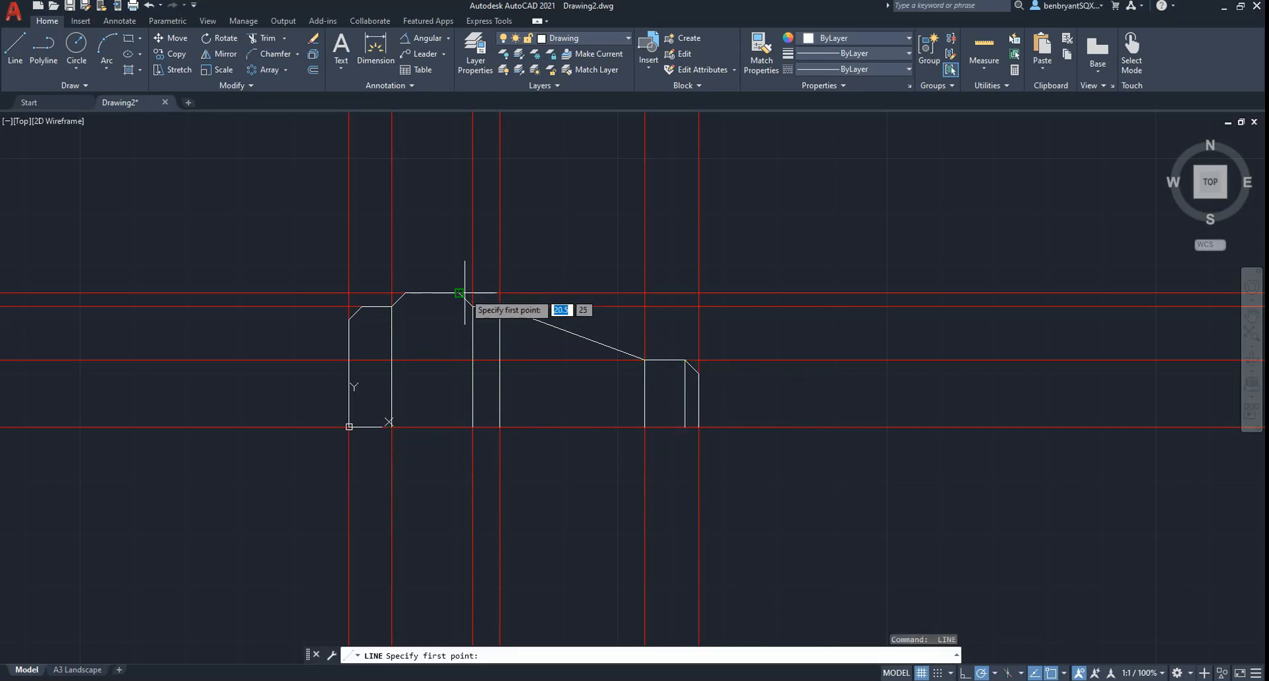
left_click(459, 292)
left_click(459, 426)
key("Return")
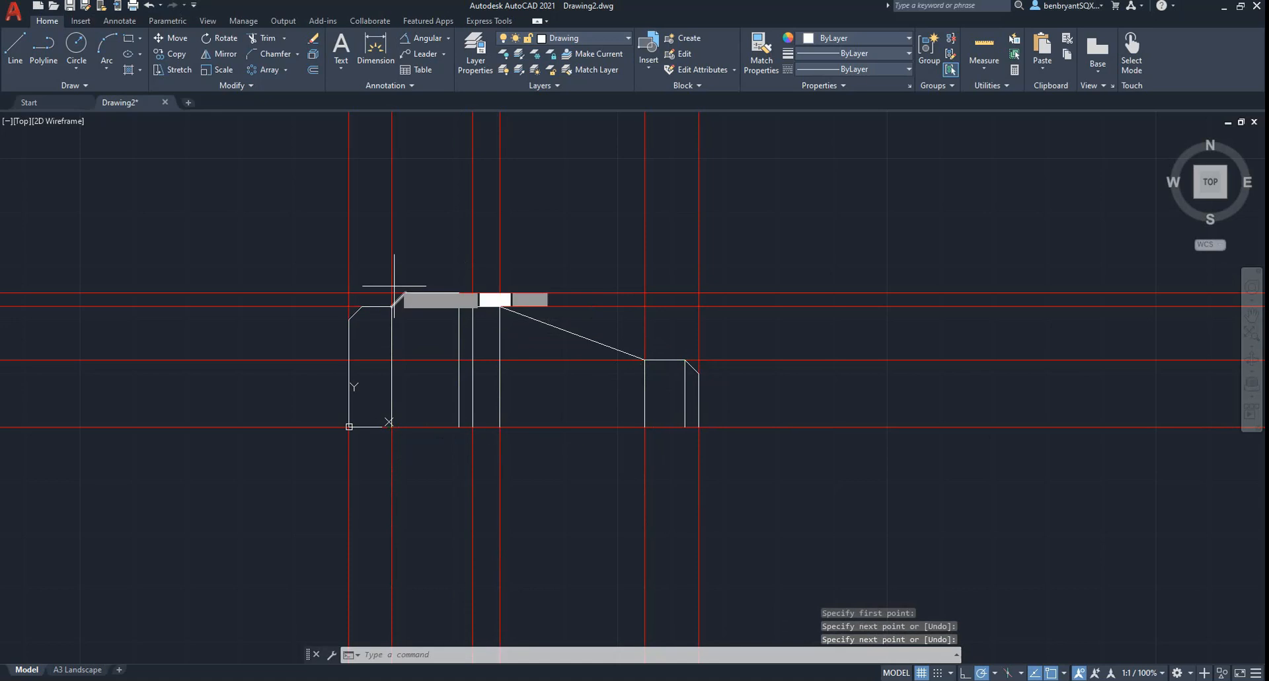
key("Return")
left_click(405, 292)
left_click(405, 426)
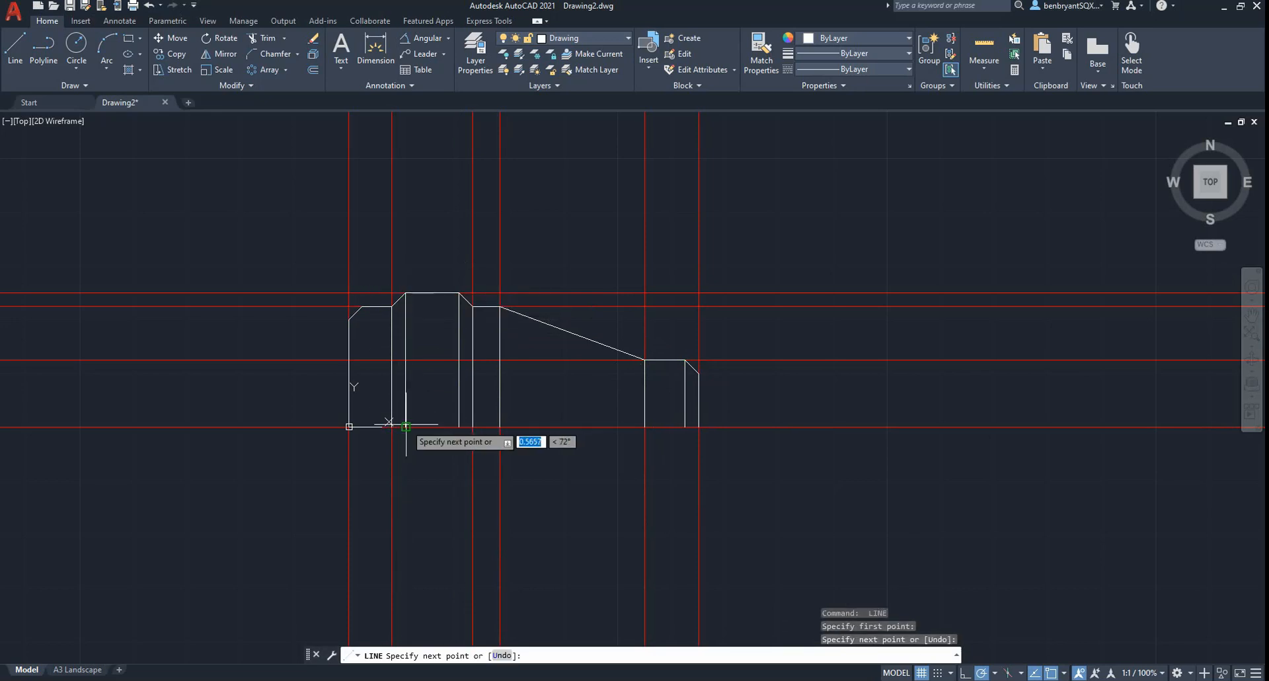
key("Return")
key("Return")
left_click(362, 306)
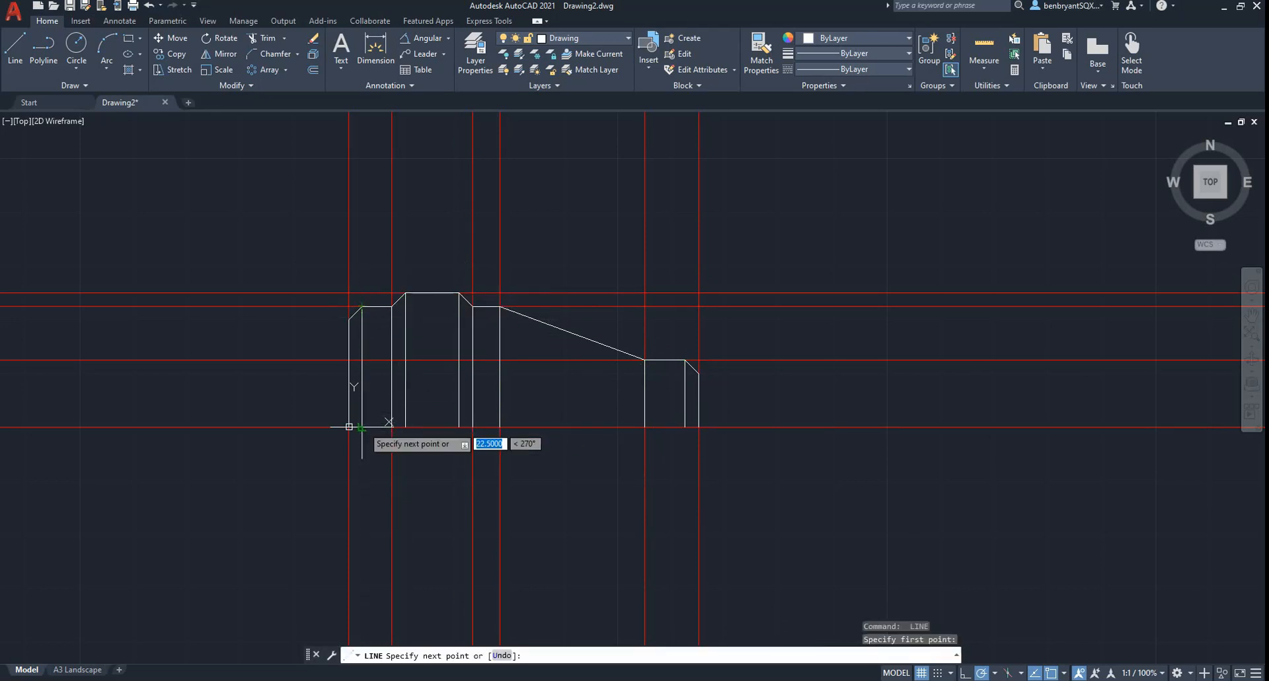
left_click(363, 426)
key("Return")
Mirror the whole upper half of the front view about the horizontal centreline, keeping the source objects.
type("mirro")
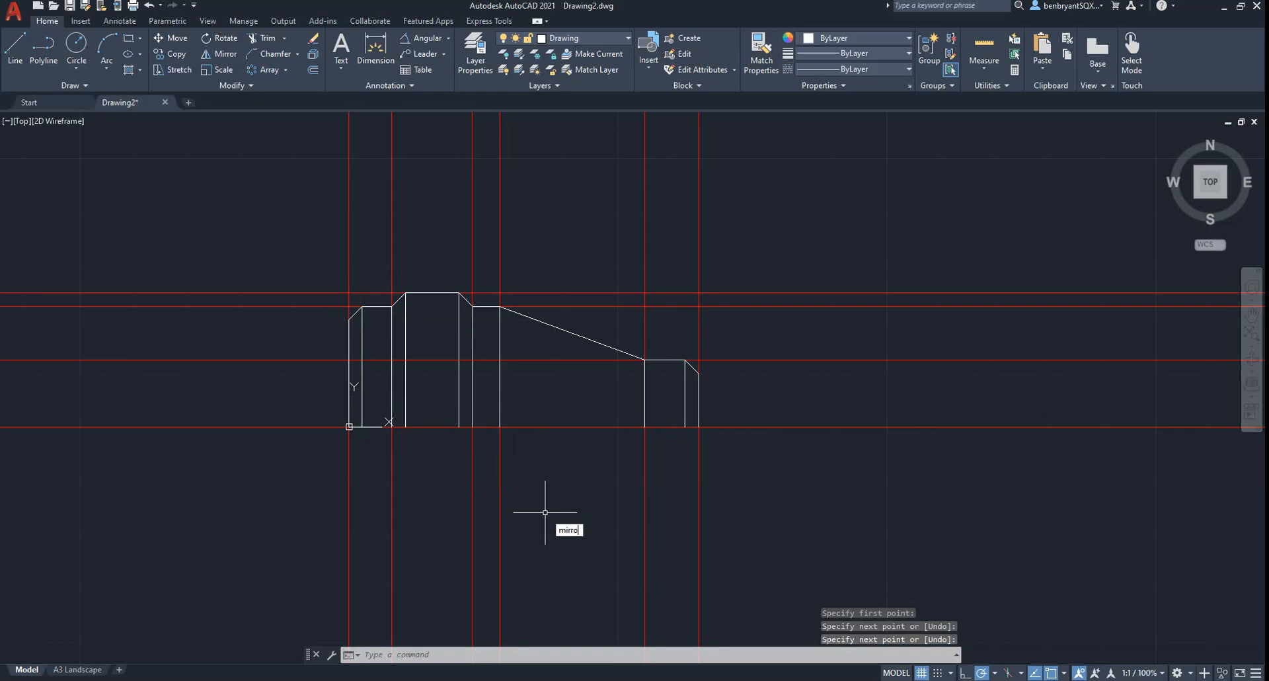
type("r")
key("Return")
left_click(159, 196)
left_click(802, 466)
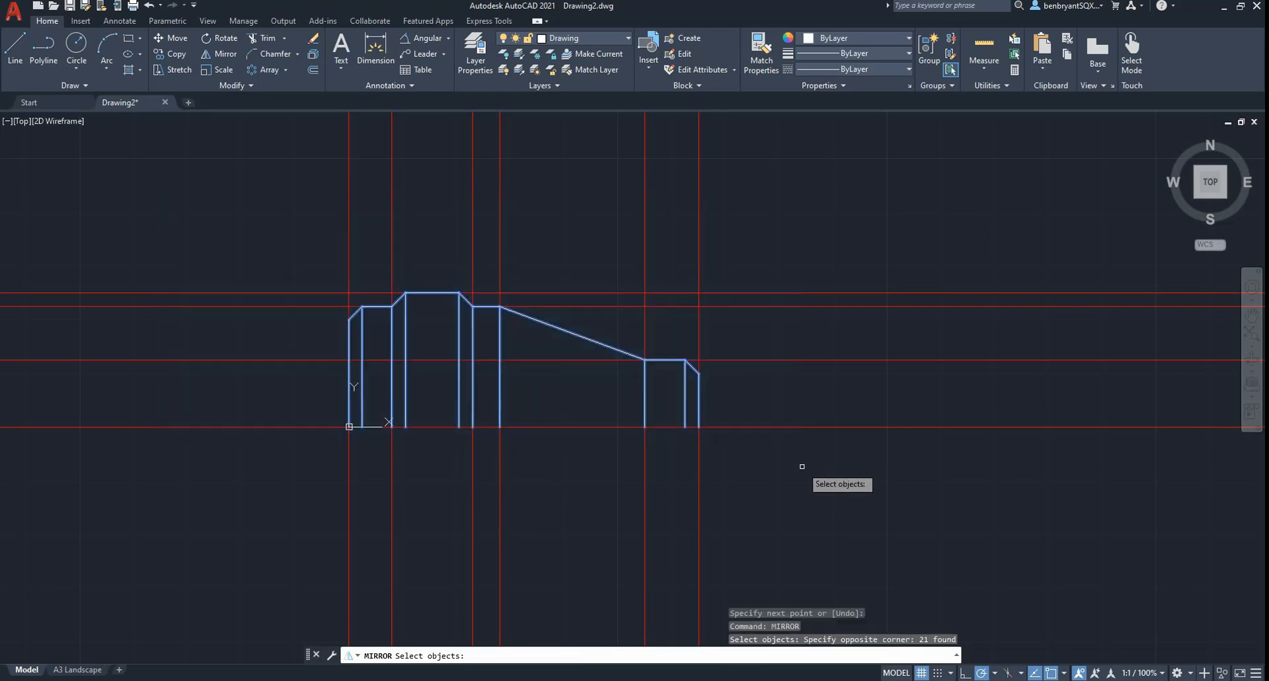
key("Return")
left_click(698, 426)
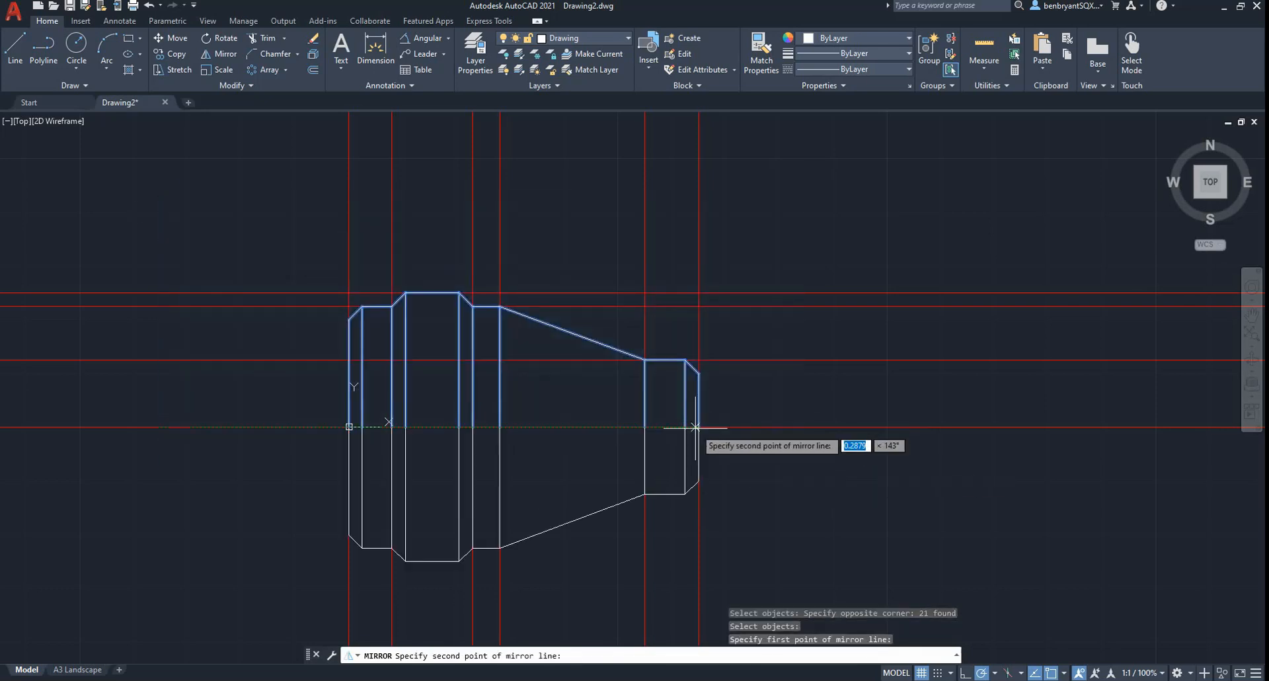
left_click(458, 428)
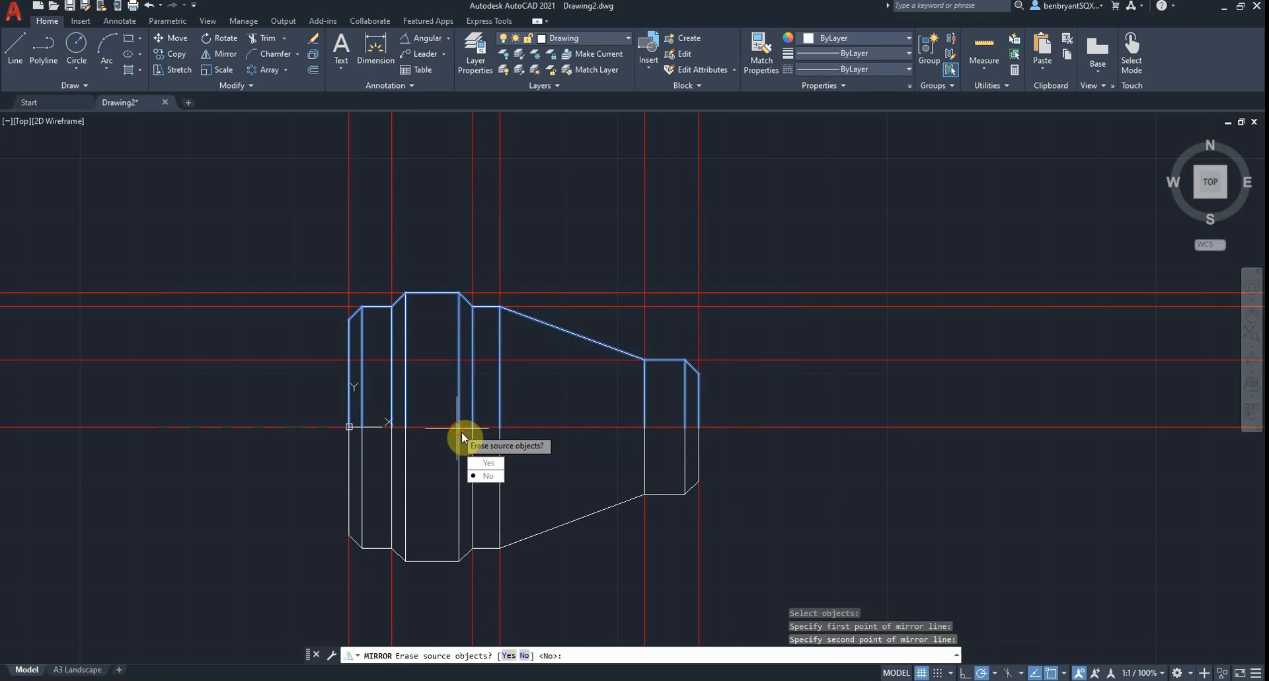
left_click(496, 475)
Check the end view in Day 22.pdf and offset the right end's vertical construction line 50 to the right, twice in succession.
key("alt+Tab")
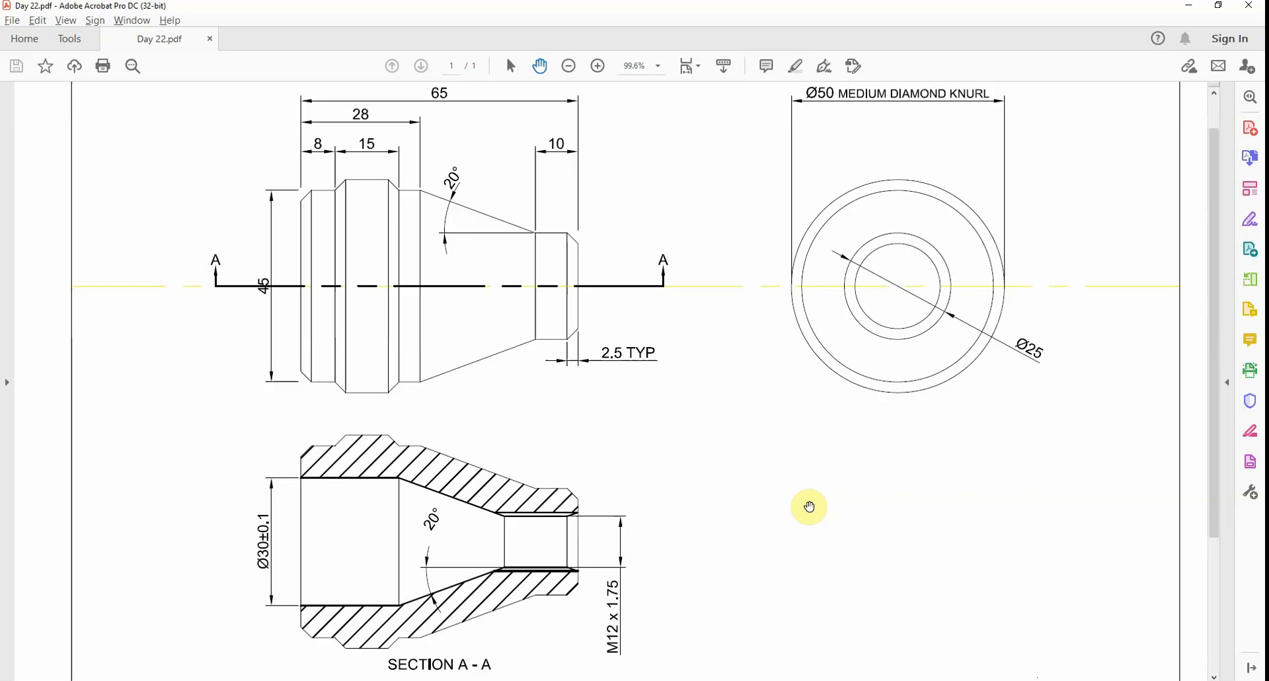
key("alt+Tab")
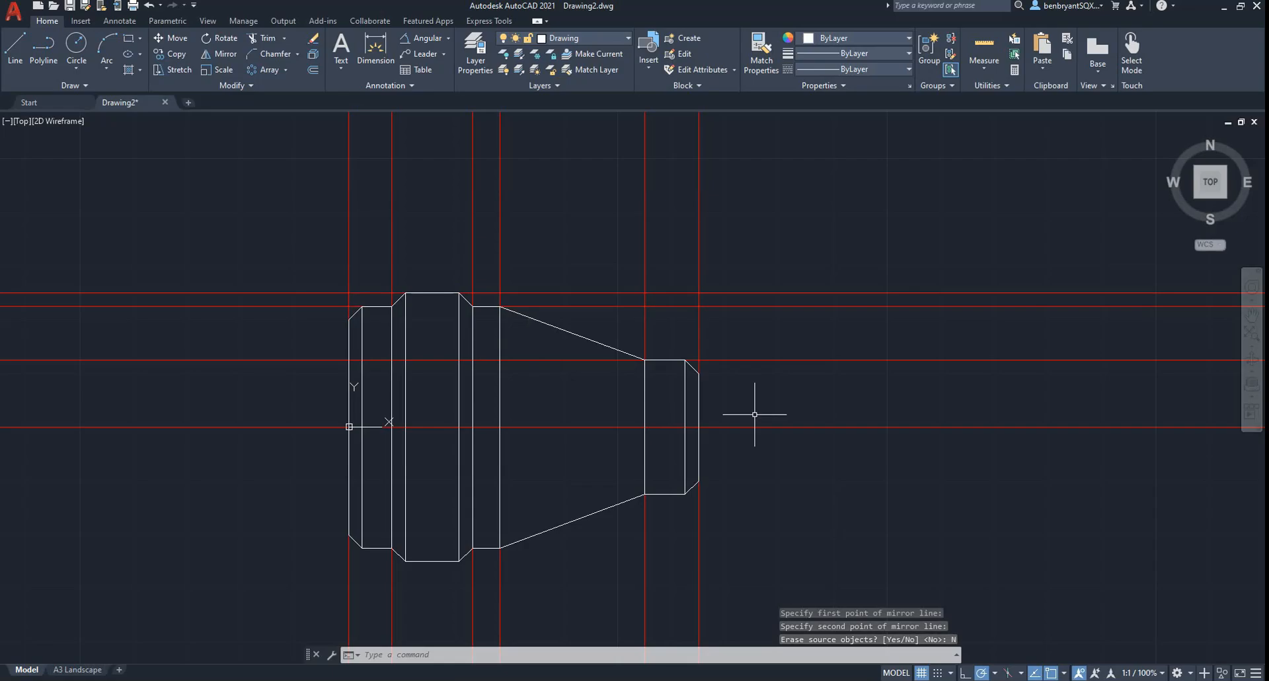
scroll(751, 418, "down", 4)
scroll(601, 346, "up", 2)
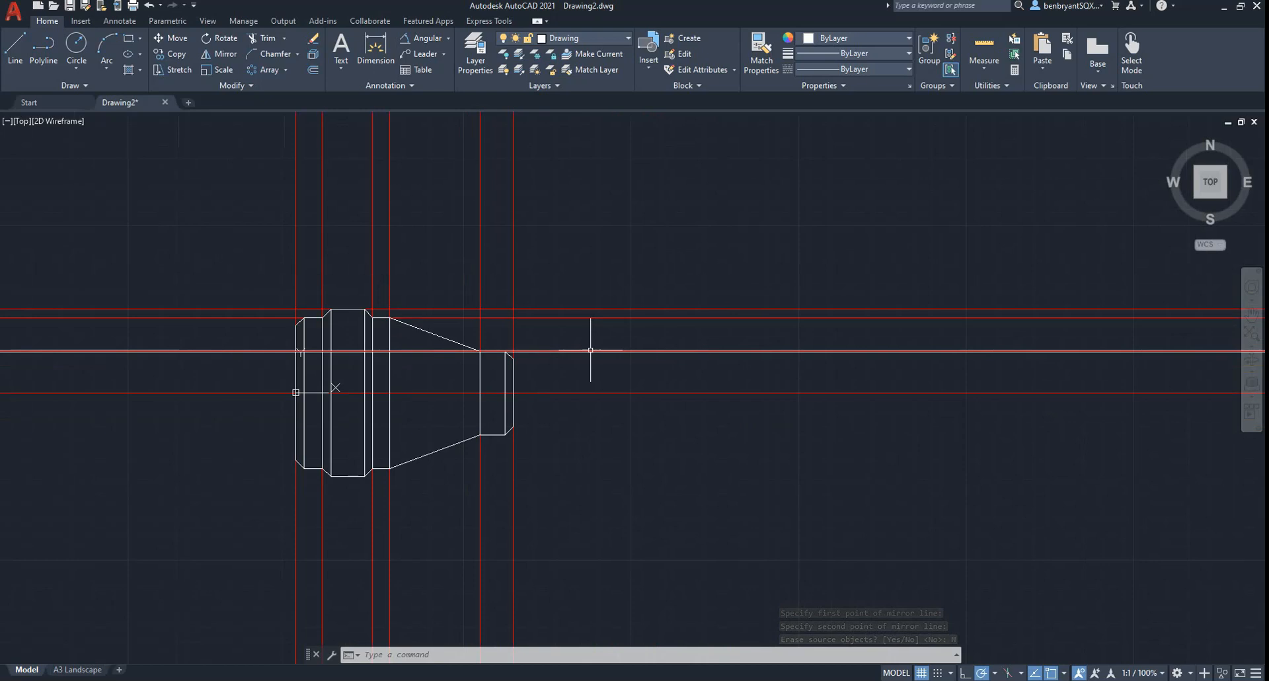
type("offset")
key("Return")
type("5")
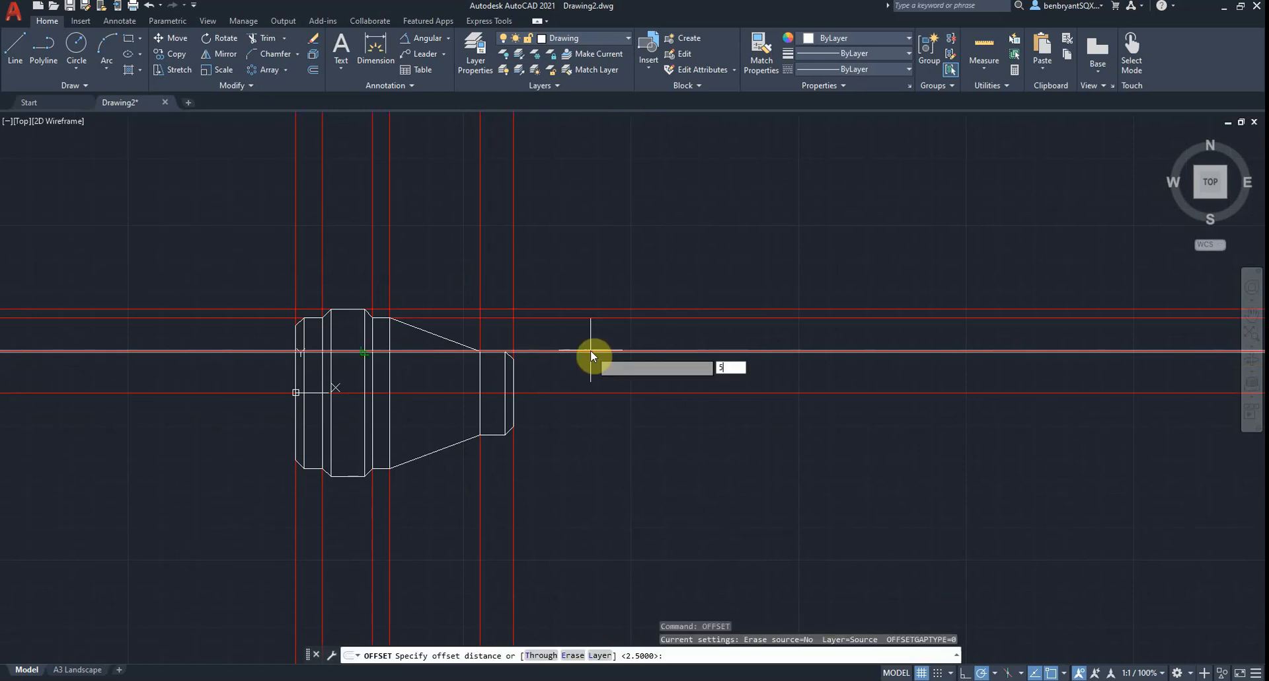
type("0")
key("Return")
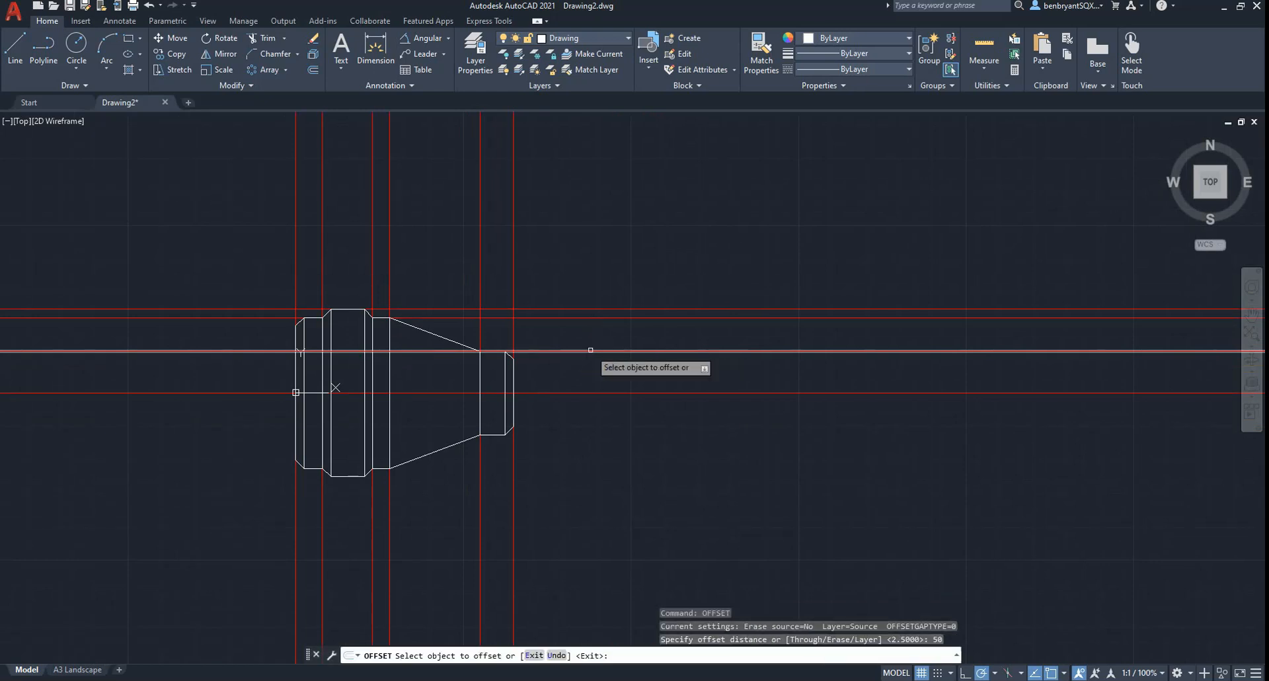
left_click(512, 271)
left_click(625, 270)
left_click(680, 283)
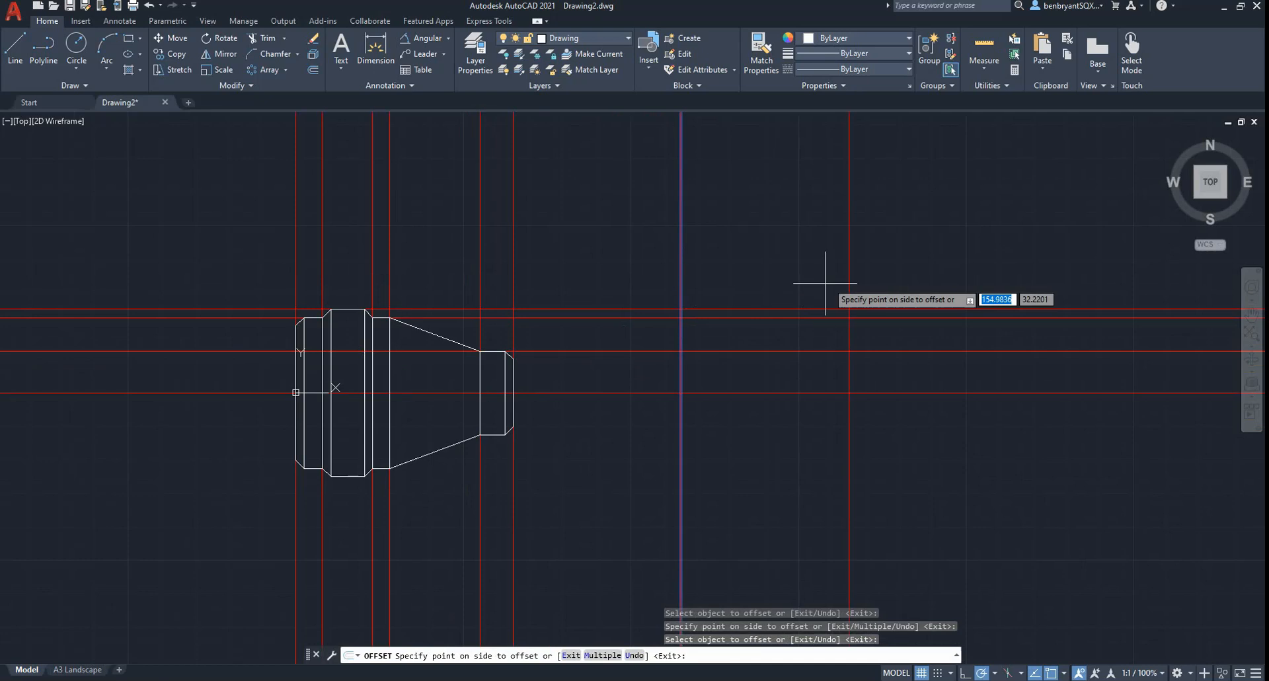
left_click(824, 283)
key("Return")
Offset the first of the two new vertical construction lines 25 to the right as the end view's vertical centreline.
key("Return")
type("25")
key("Return")
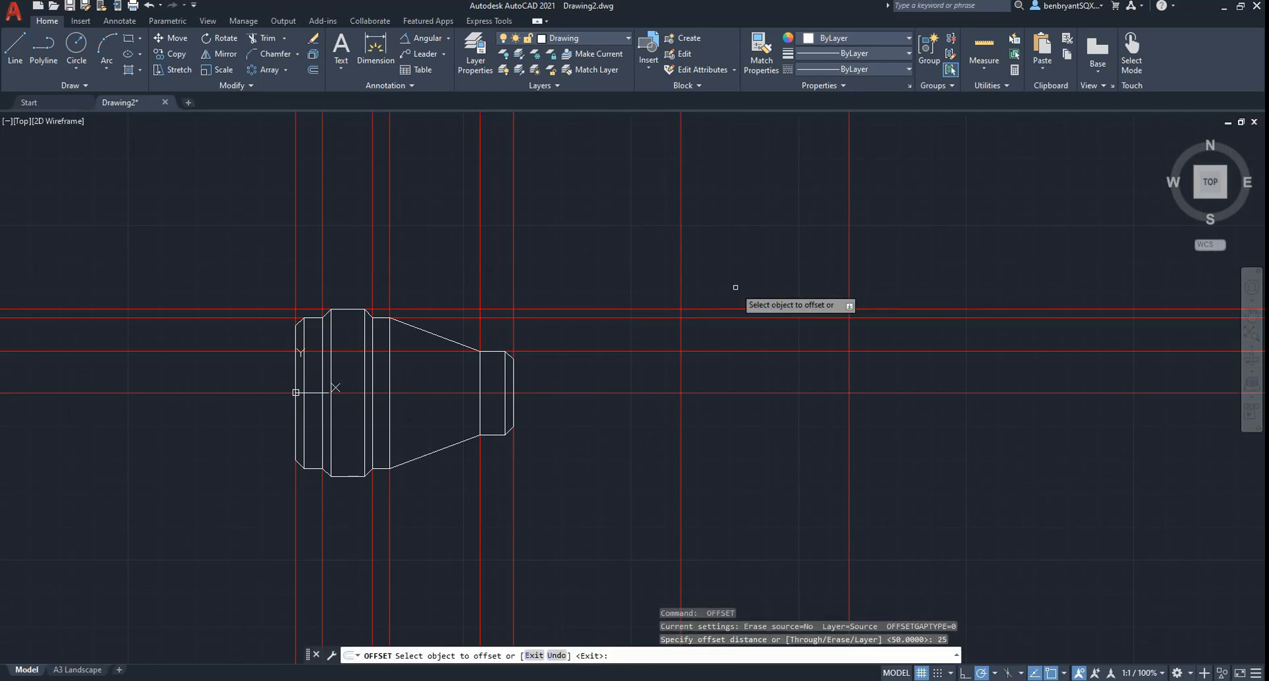
left_click(681, 276)
left_click(788, 265)
Check the knurl diameter in Day 22.pdf and draw a radius 25 circle at the intersection of the end view's centrelines.
key("alt+Tab")
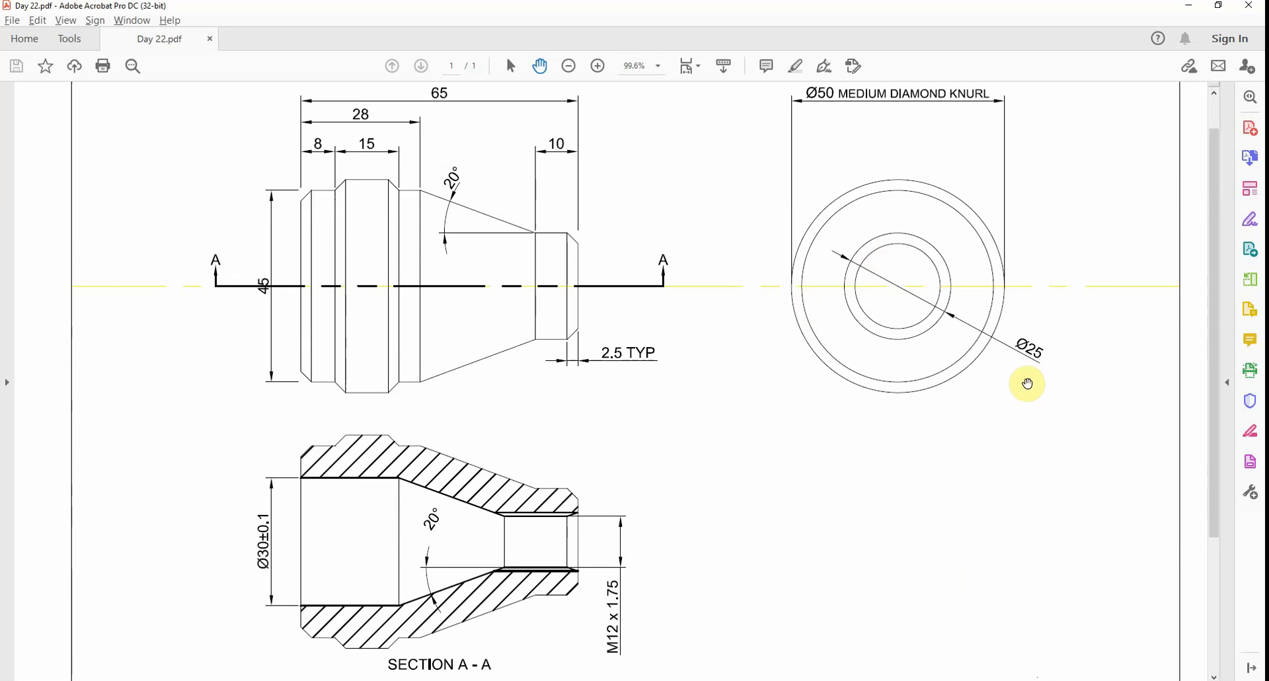
key("alt+Tab")
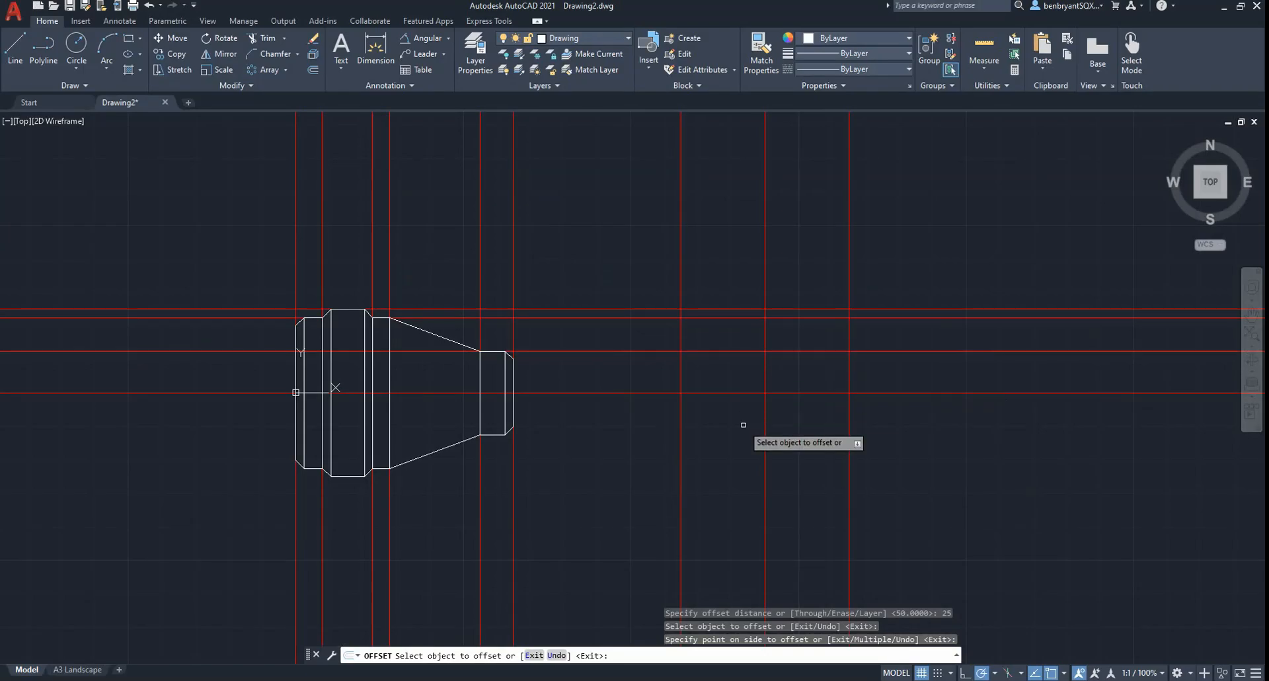
left_click(76, 46)
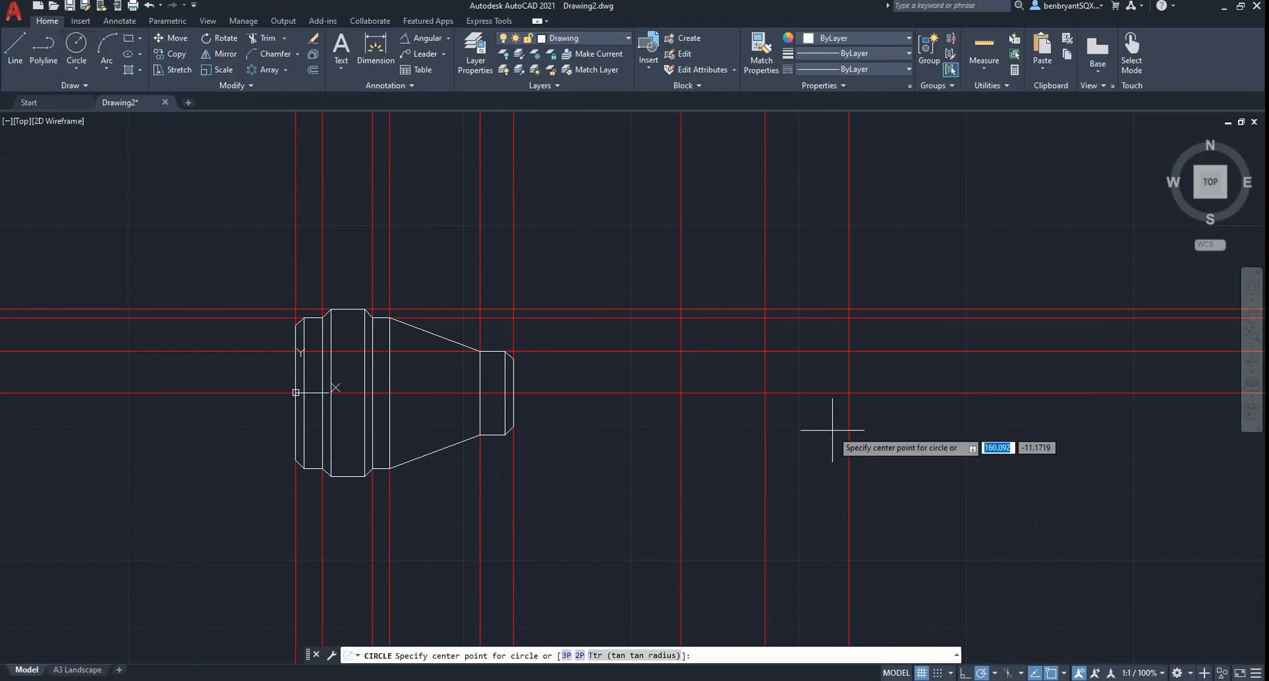
left_click(765, 393)
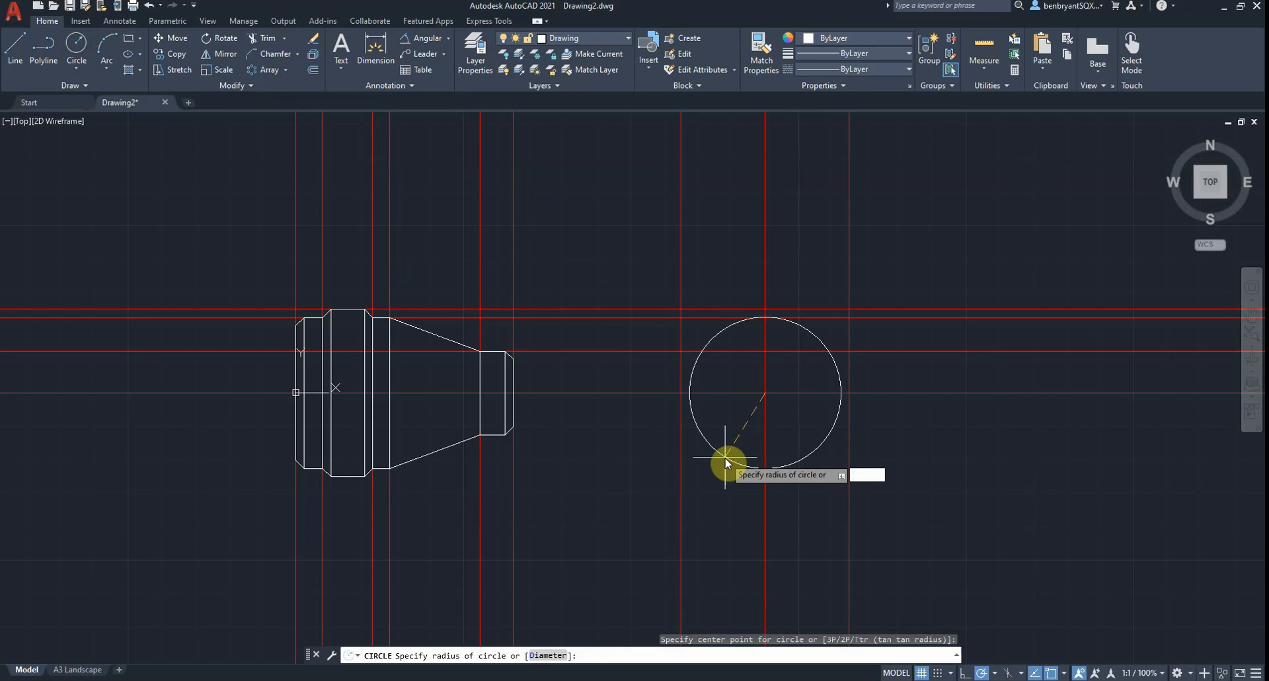
type("25")
key("Return")
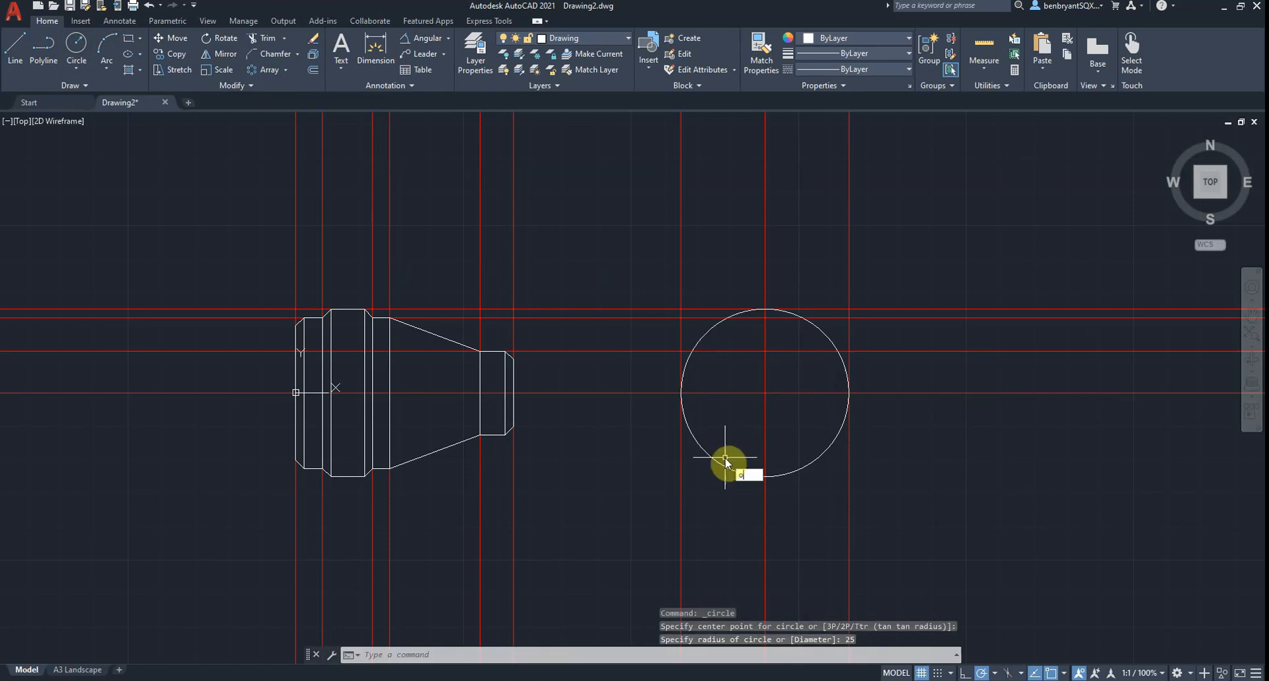
Offset the outer circle of the end view inward by 2.5.
key("Return")
type("2")
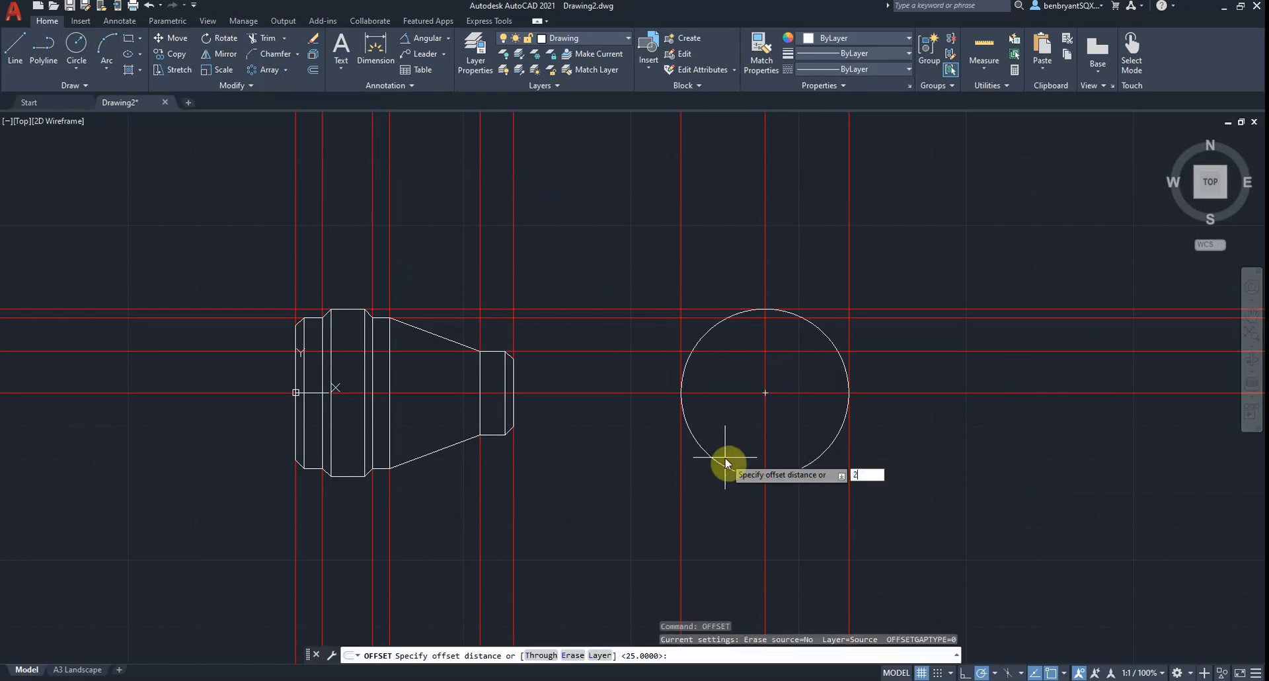
type(".5")
key("Return")
left_click(725, 457)
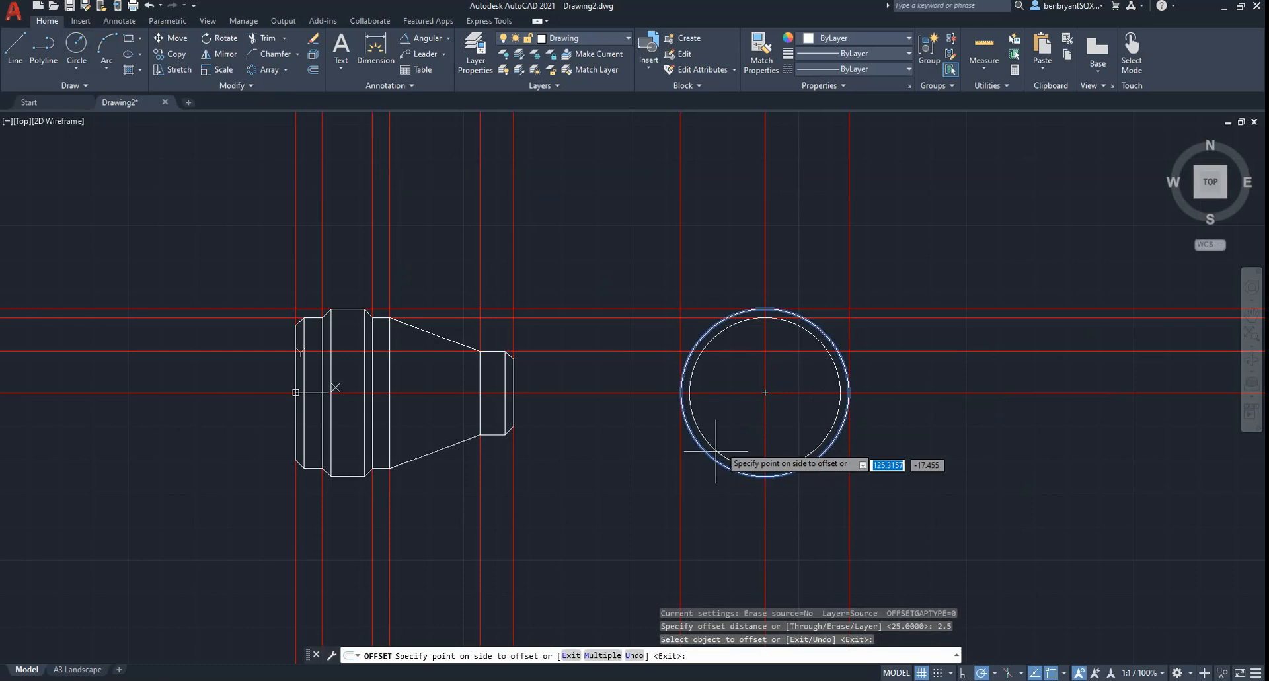
left_click(728, 440)
Check Day 22.pdf and draw a 25 diameter circle for the nose at the centre of the end view.
key("alt+Tab")
key("alt+Tab")
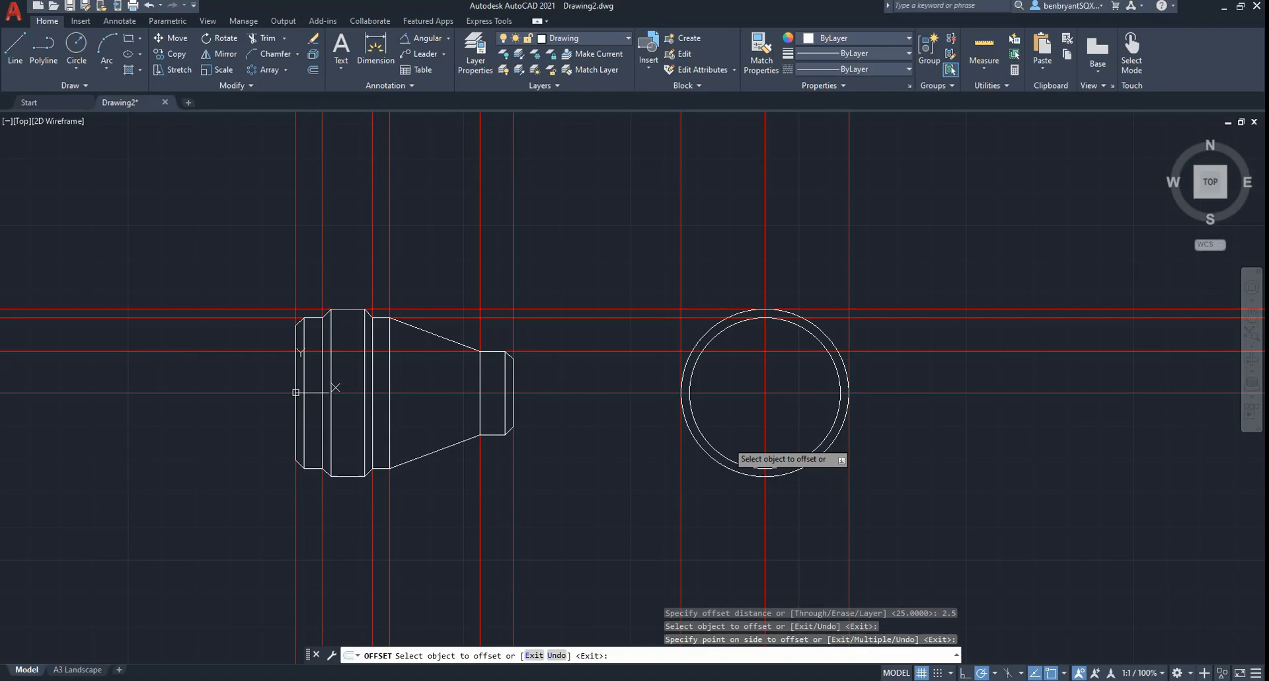
key("Escape")
type("c")
key("Return")
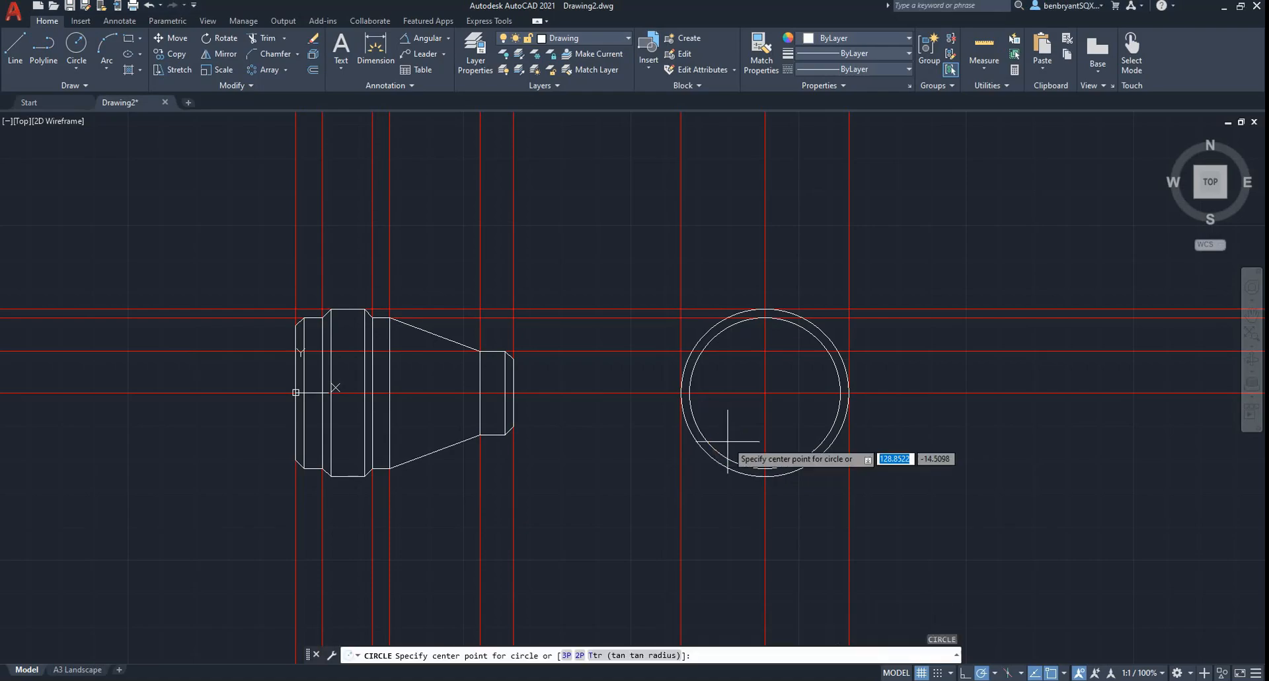
left_click(764, 392)
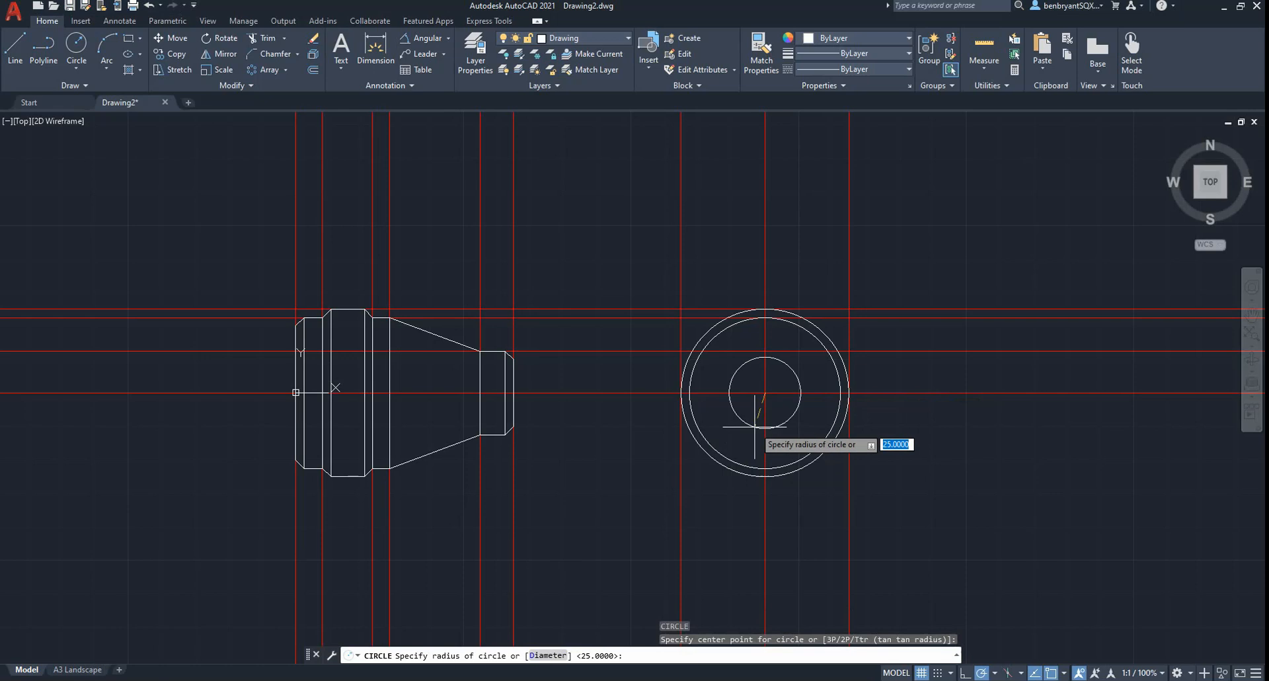
type("d")
key("Return")
type("25")
key("Return")
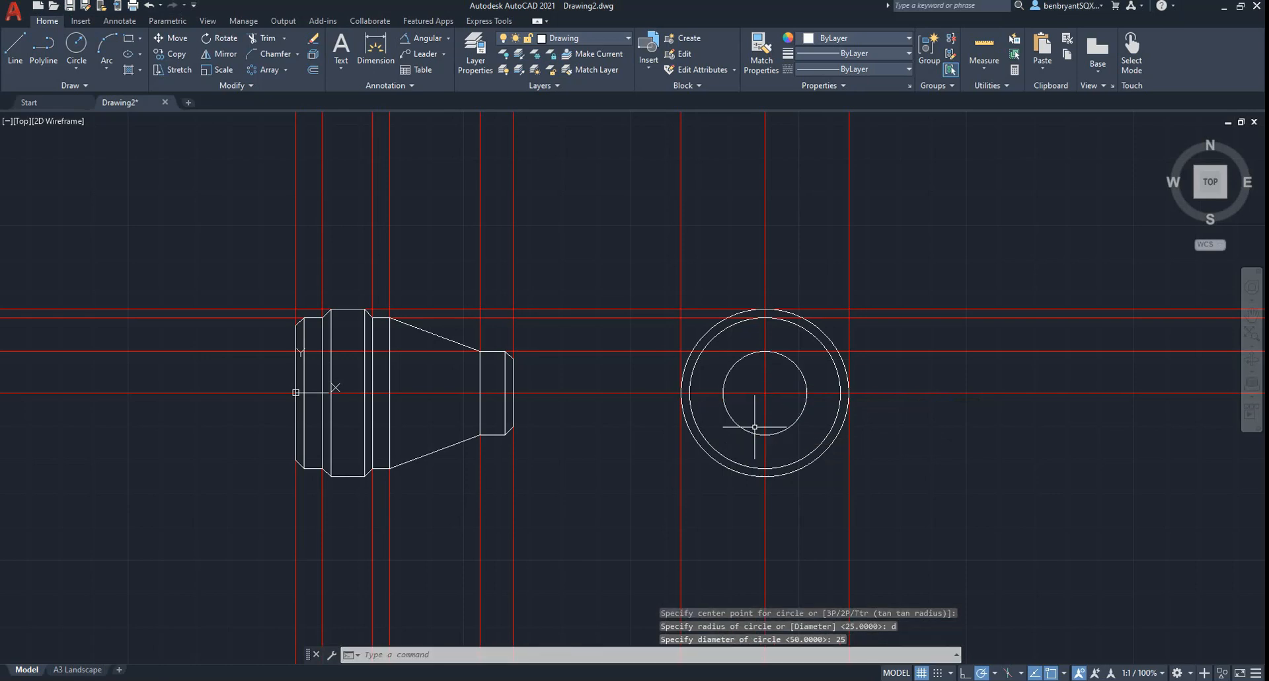
Offset the 25 diameter nose circle in the end view inward by 2.5.
type("o")
key("Return")
type("2.5")
key("Return")
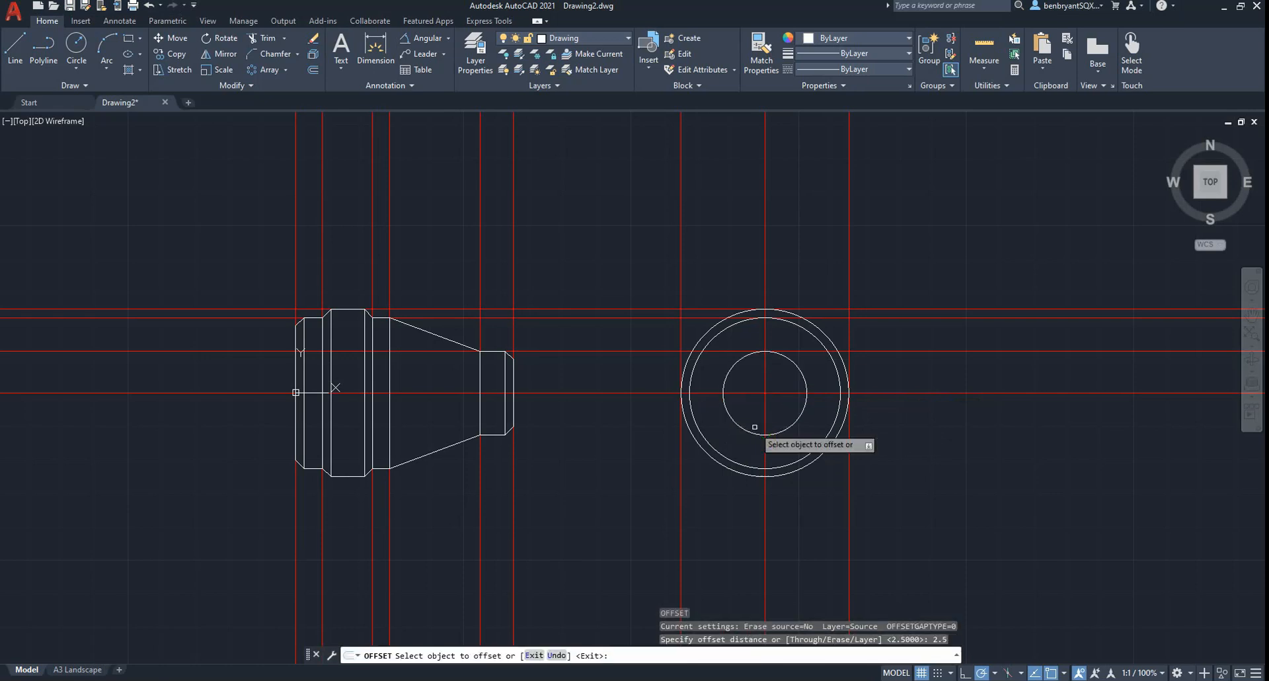
left_click(757, 434)
left_click(752, 422)
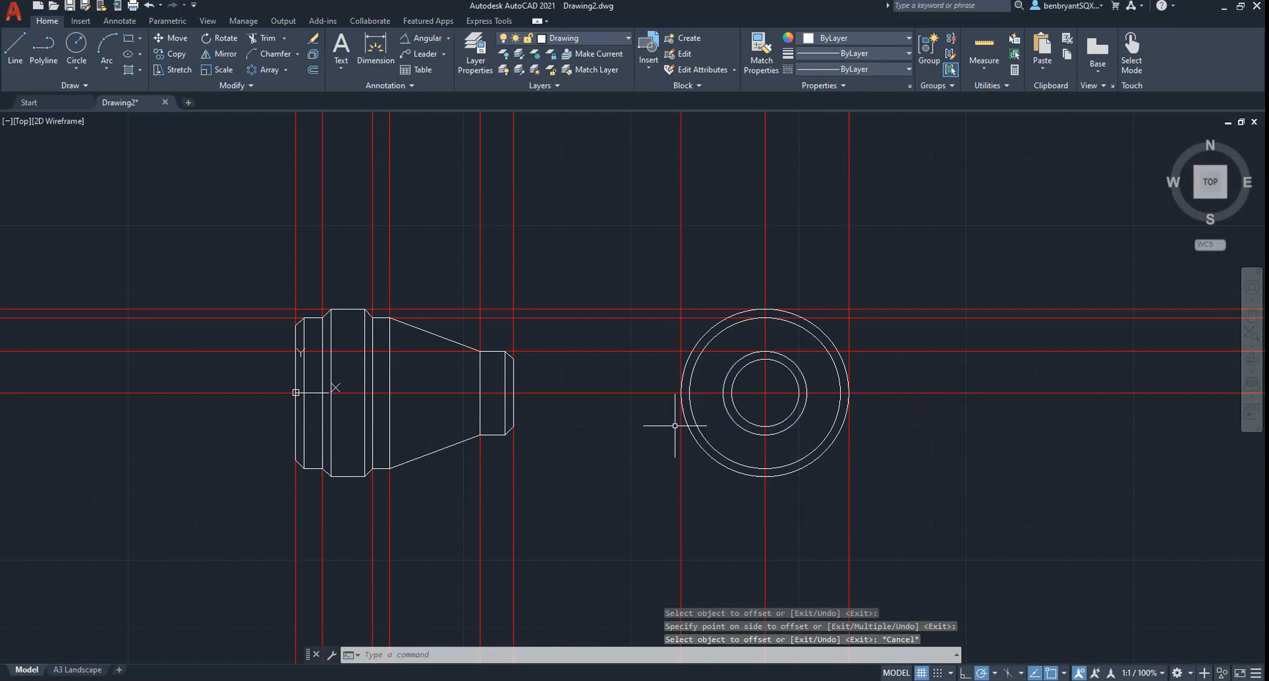
Check the views in Day 22.pdf and offset the horizontal centreline 25 downward to the lower edge of the knurl.
key("alt+Tab")
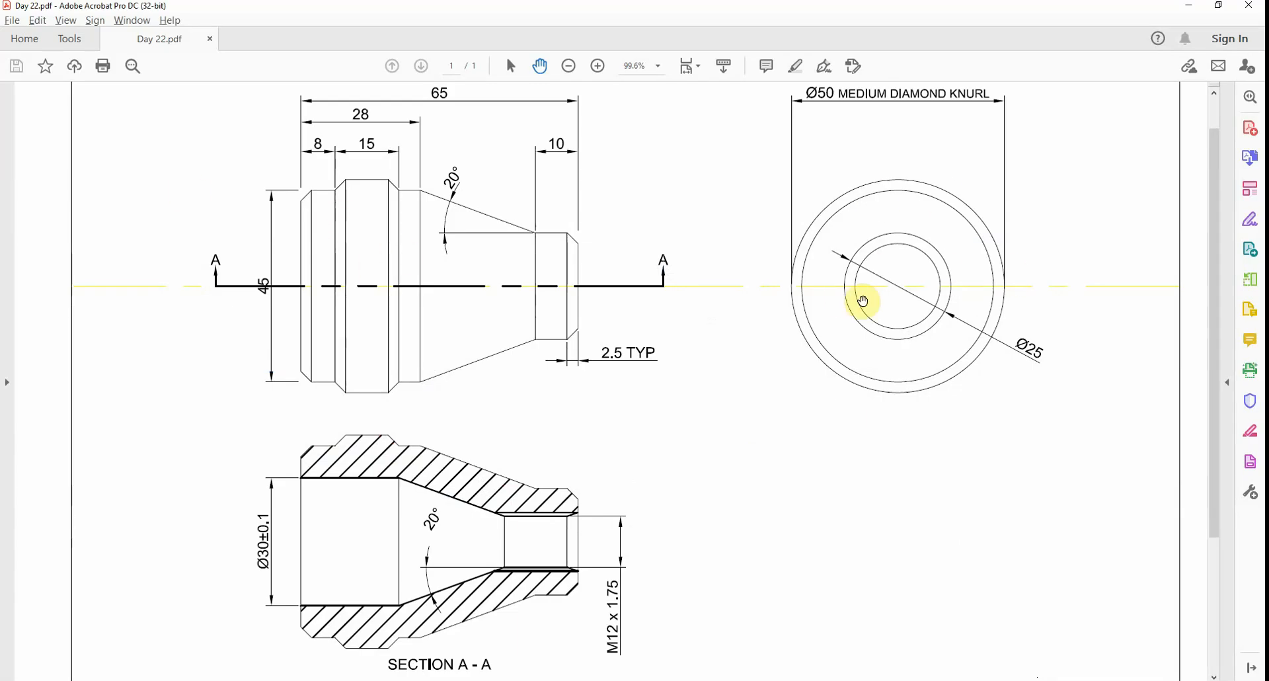
key("alt+Tab")
key("Escape")
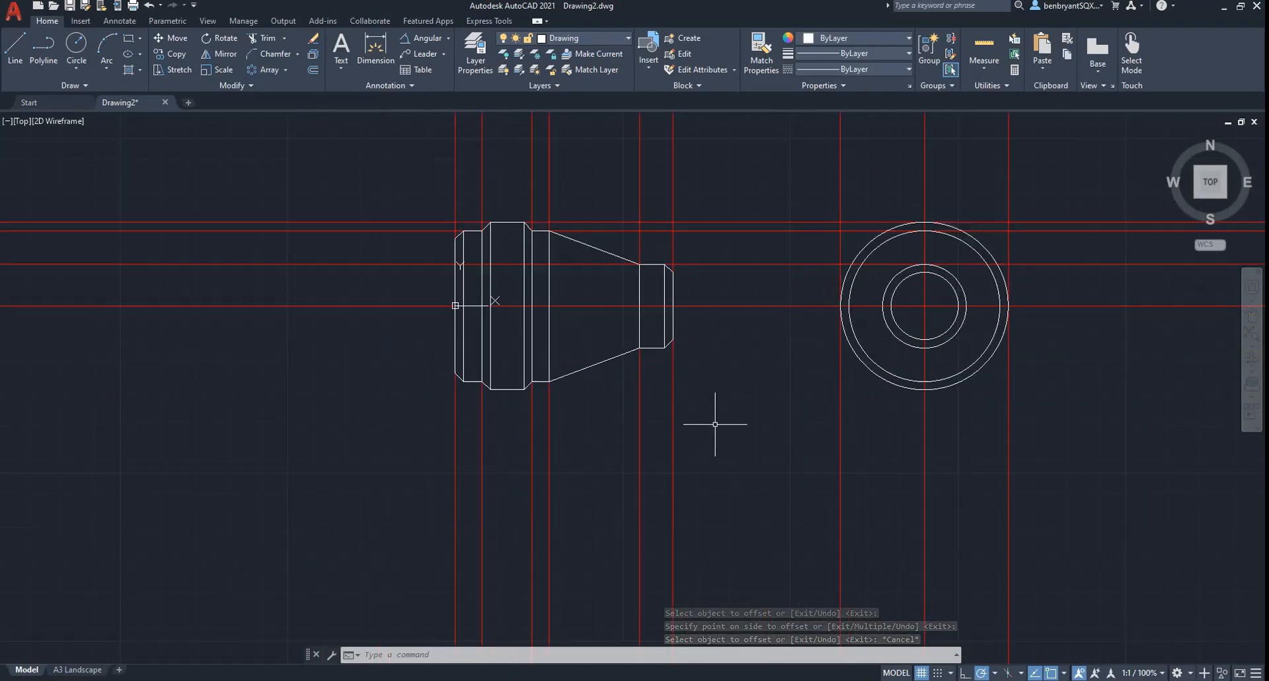
middle_click_drag(714, 423, 650, 375)
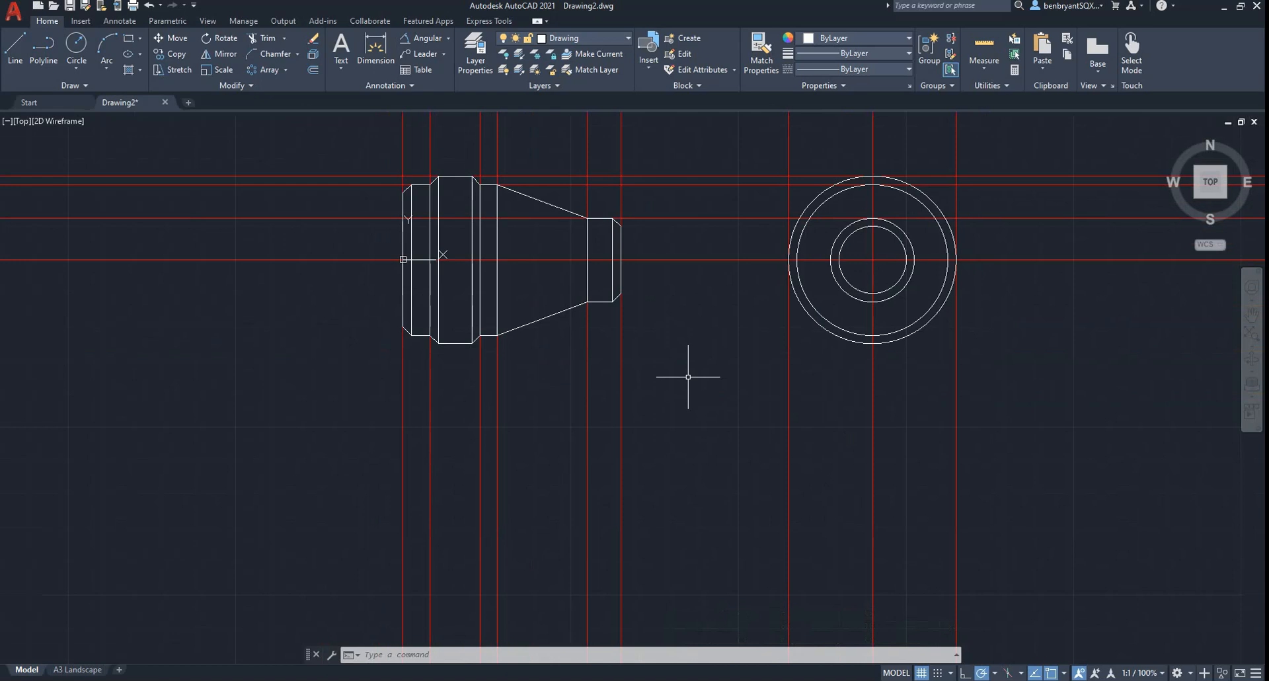
key("Return")
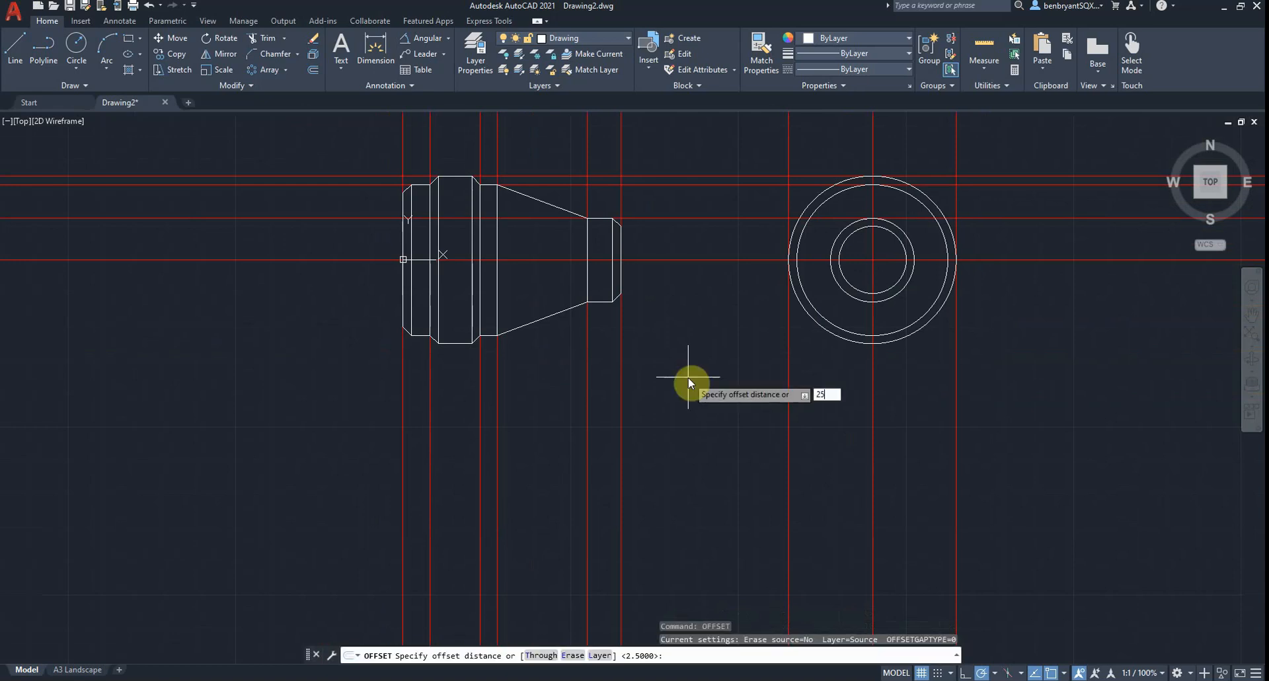
key("Return")
left_click(671, 259)
left_click(676, 351)
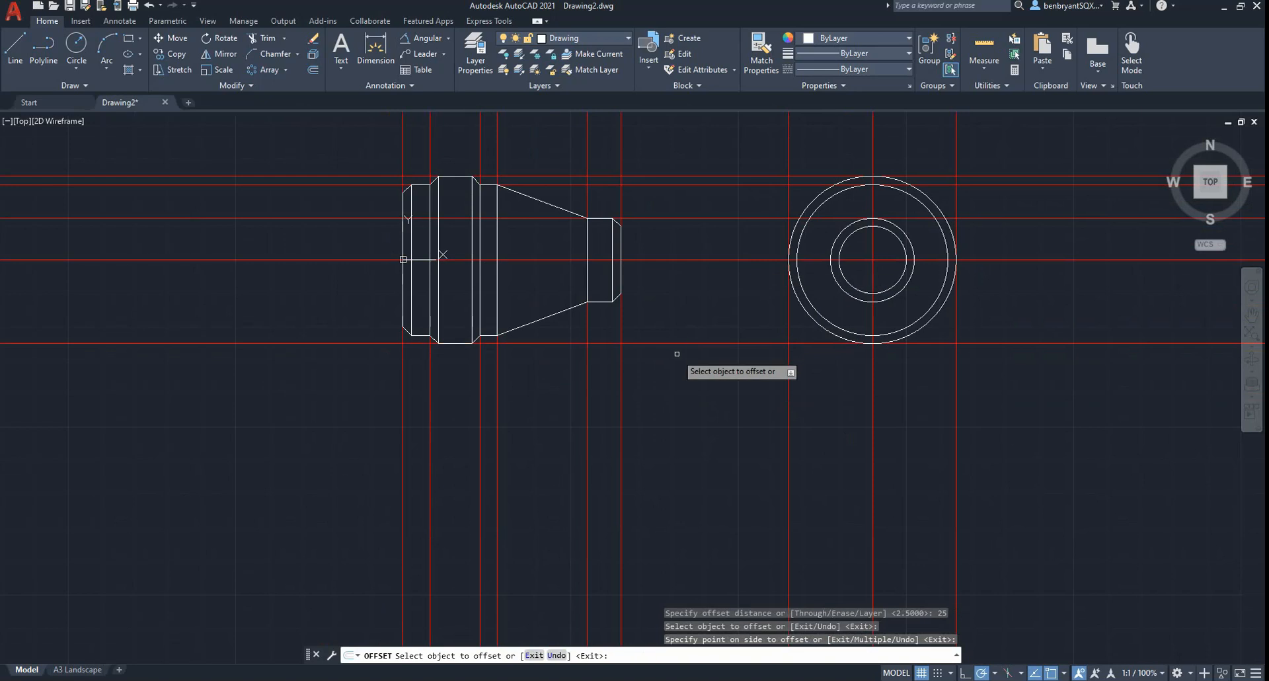
key("Return")
Offset the construction line at the knurl's lower edge 50 downward as the section view's centreline, and check Section A-A in Day 22.pdf.
key("Return")
type("50")
key("Return")
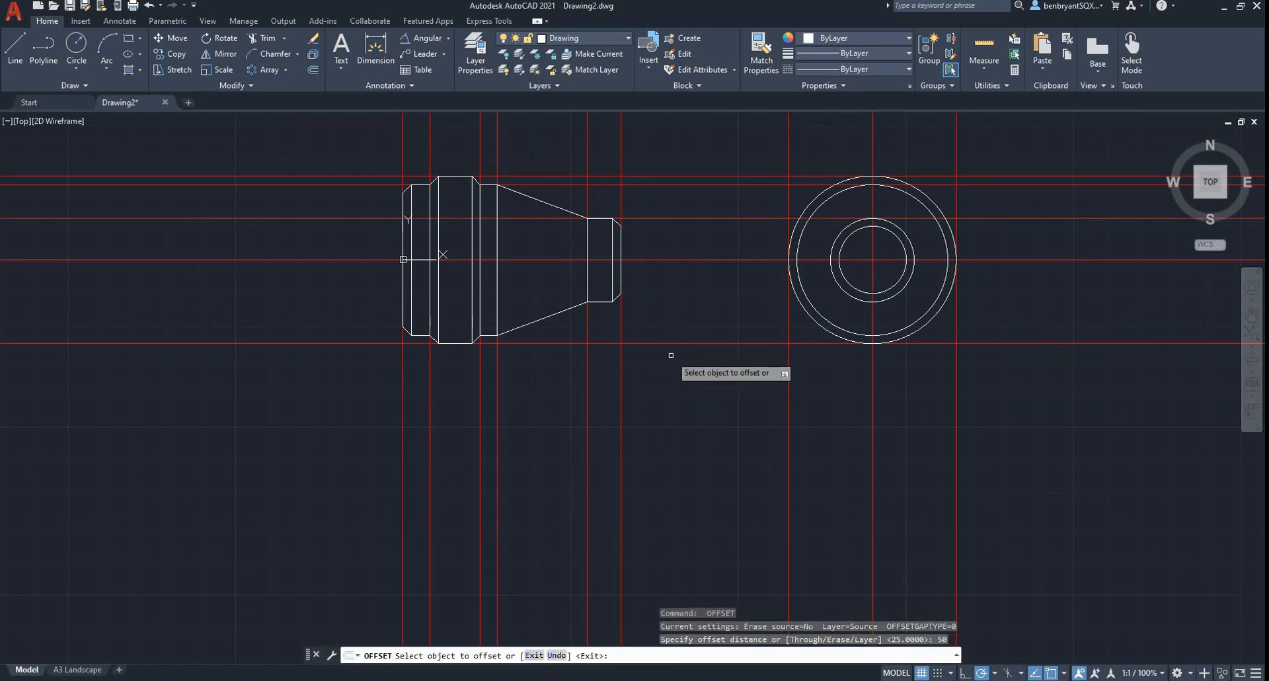
left_click(677, 341)
left_click(674, 436)
mouse_move(669, 403)
middle_mouse_down()
mouse_move(594, 341)
mouse_move(611, 349)
middle_mouse_up()
key("alt+Tab")
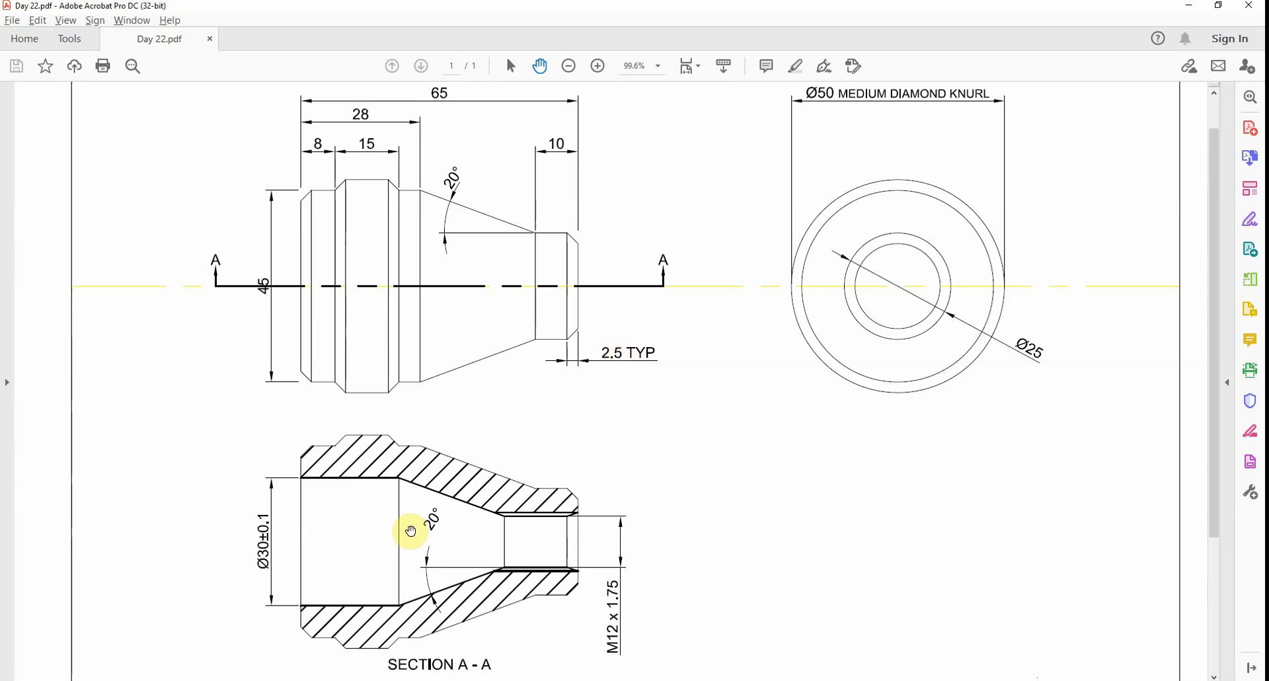
key("alt+Tab")
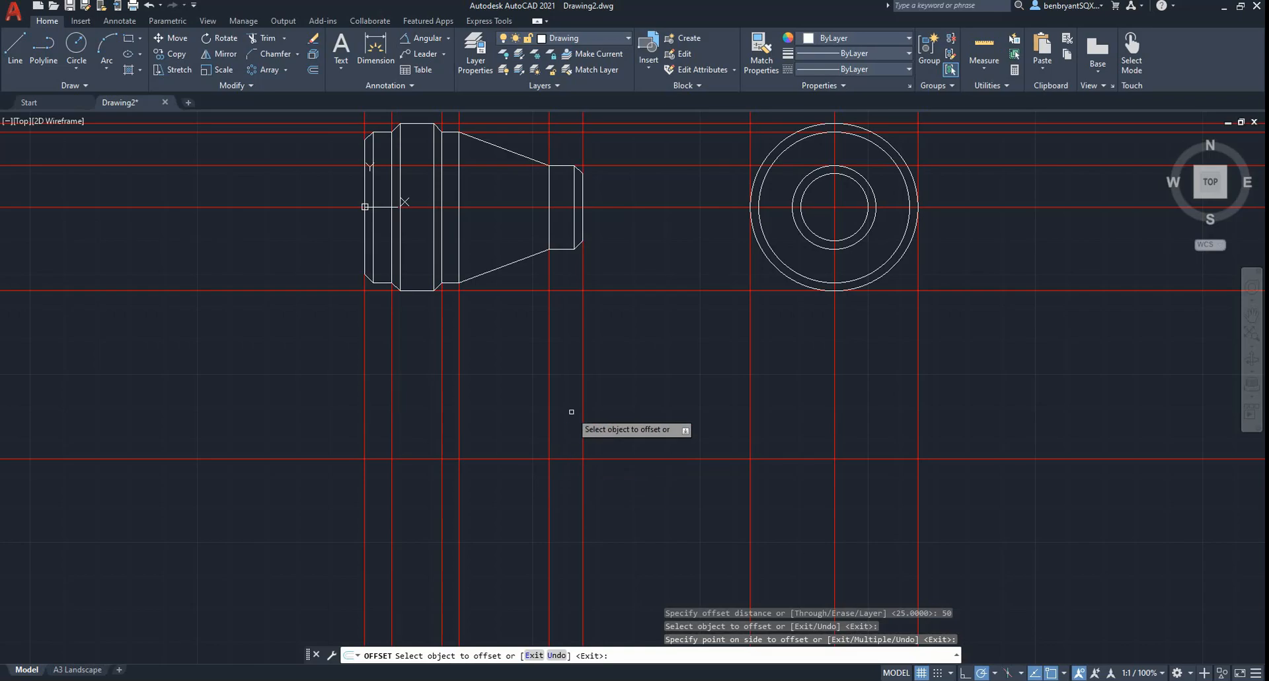
middle_click_drag(566, 413, 564, 439)
key("Escape")
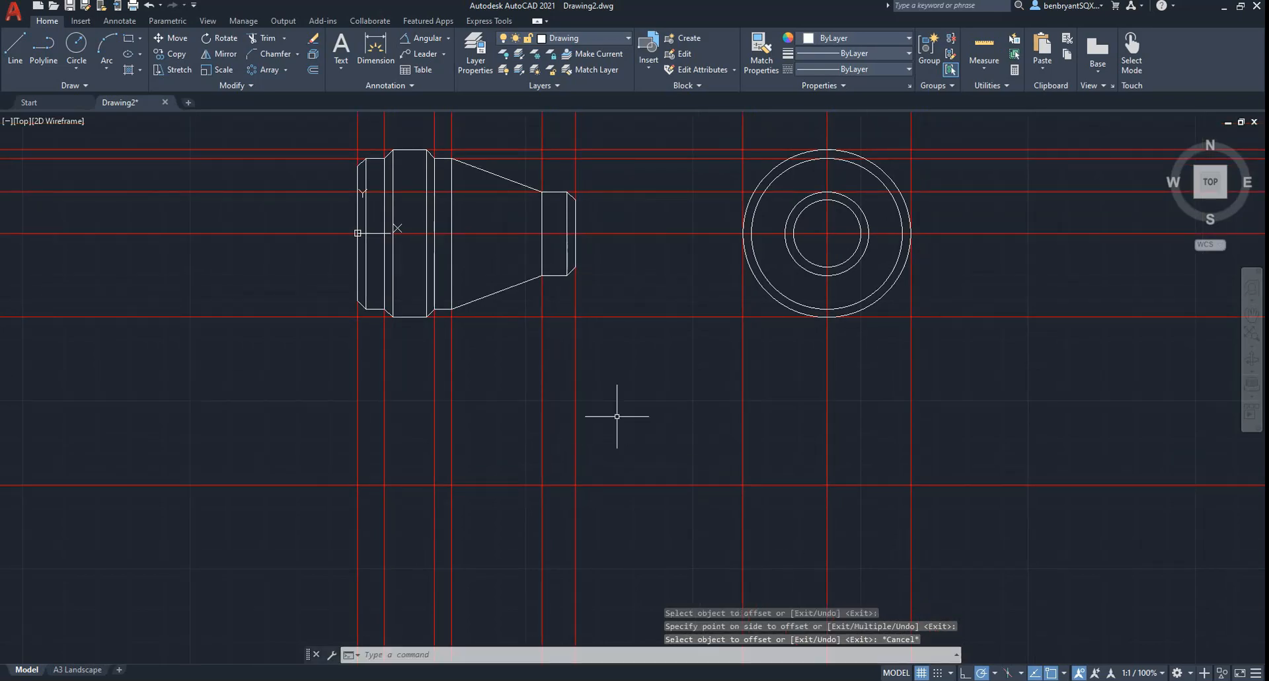
Copy the whole front view straight down, from its nose-end centre point onto the section view's centreline.
type("copy")
key("Return")
left_click(303, 123)
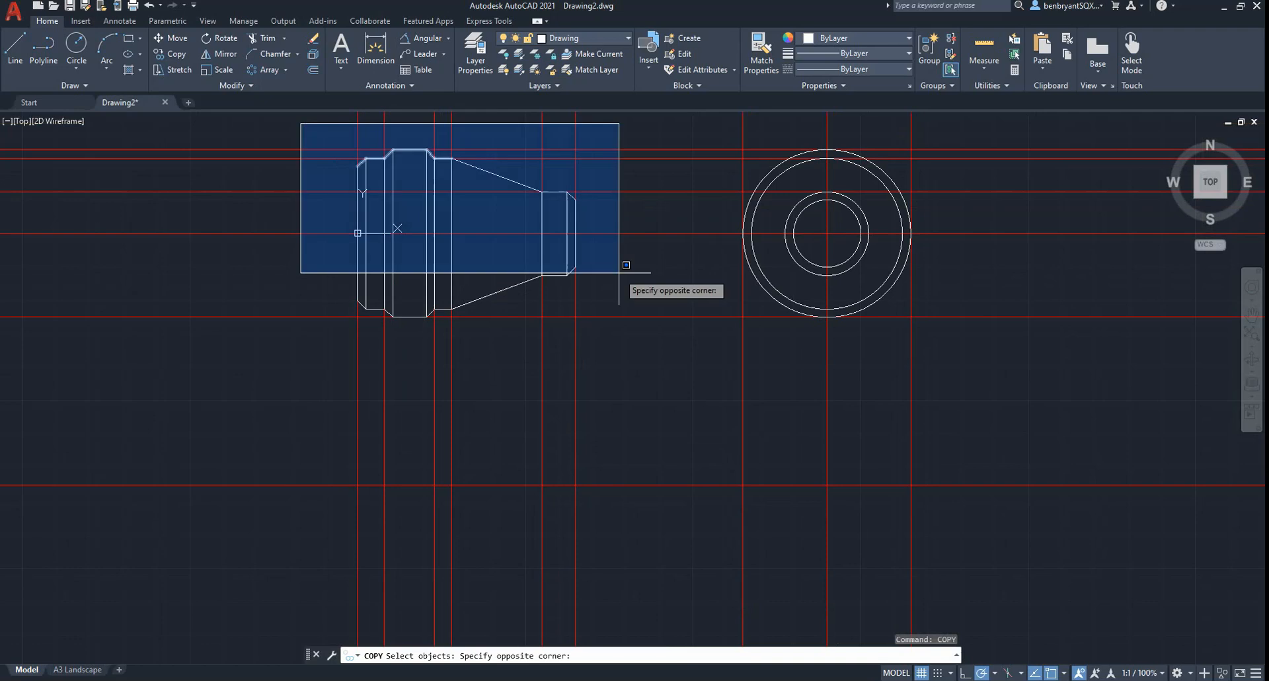
left_click(658, 389)
key("Return")
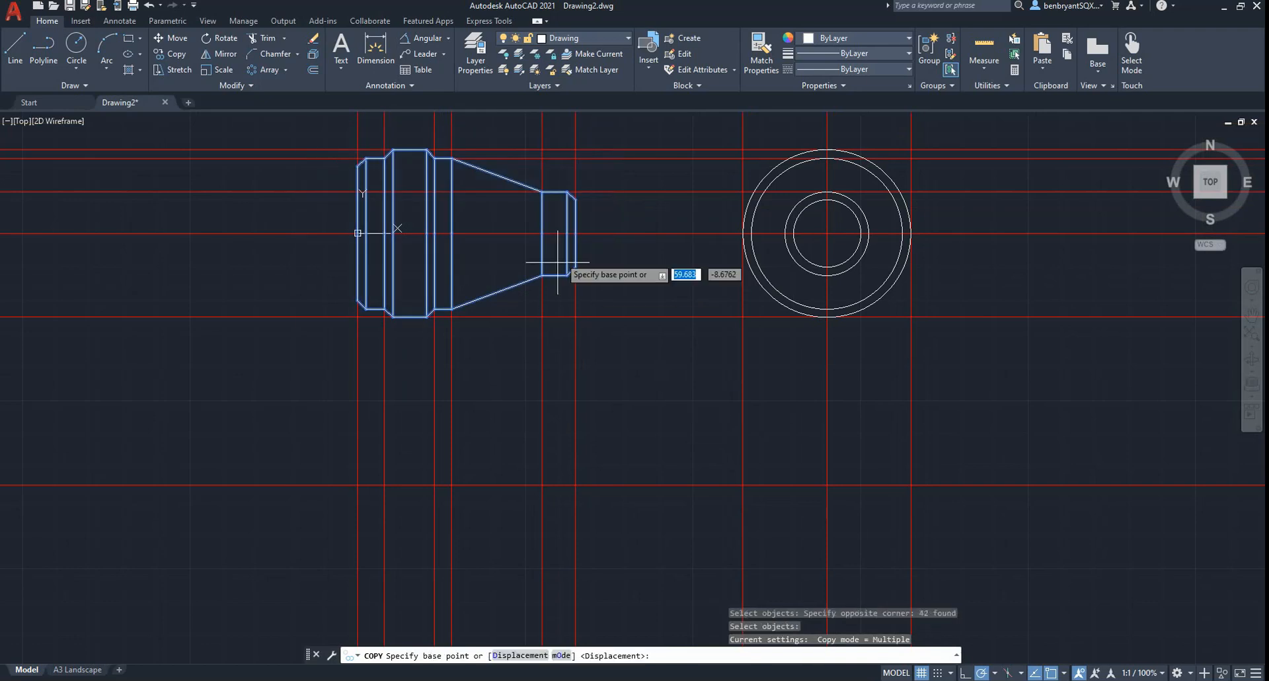
left_click(575, 233)
left_click(582, 484)
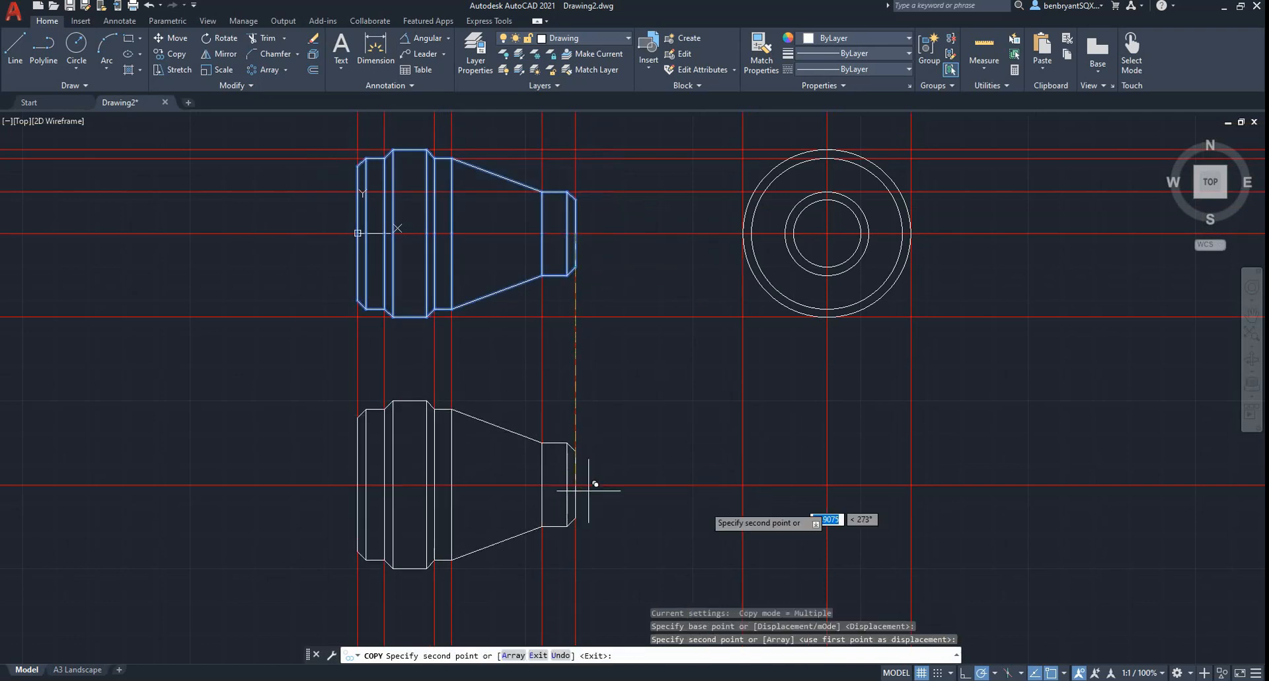
key("Escape")
Check the bore diameter of Section A-A in Day 22.pdf and offset the section view's centreline 15 upward and 15 downward.
middle_click_drag(676, 542, 723, 456)
scroll(654, 424, "up", 5)
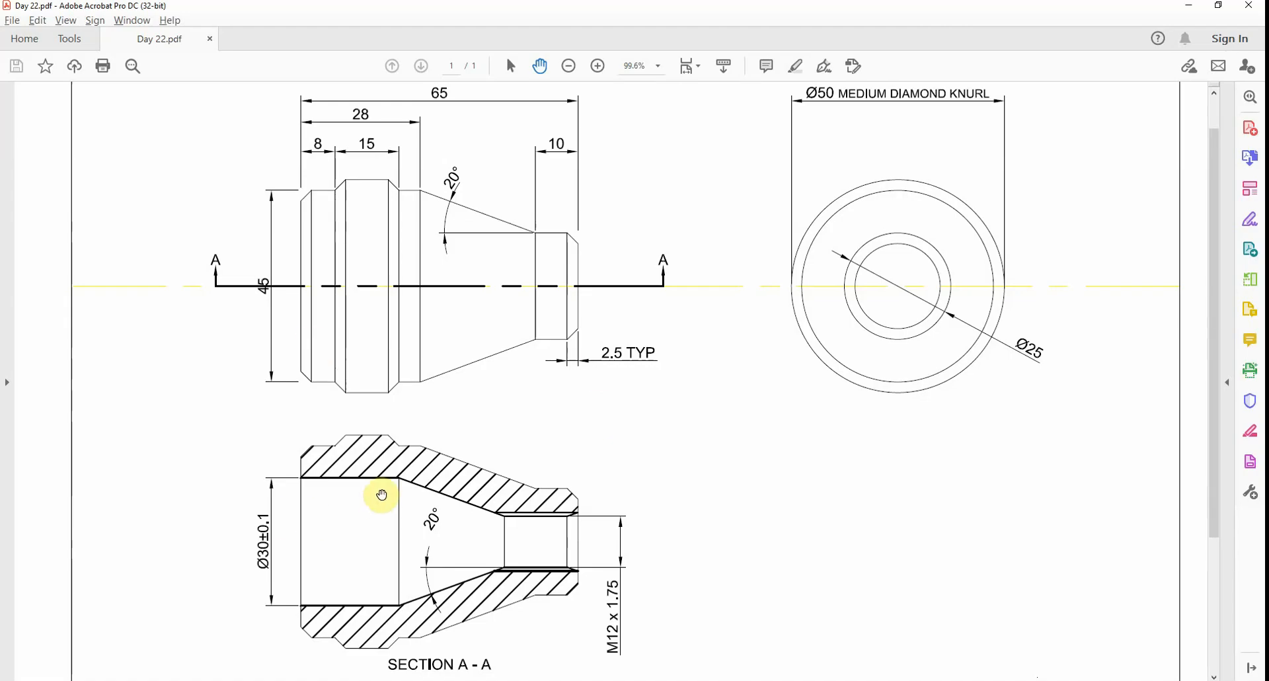
left_click_drag(397, 476, 401, 380)
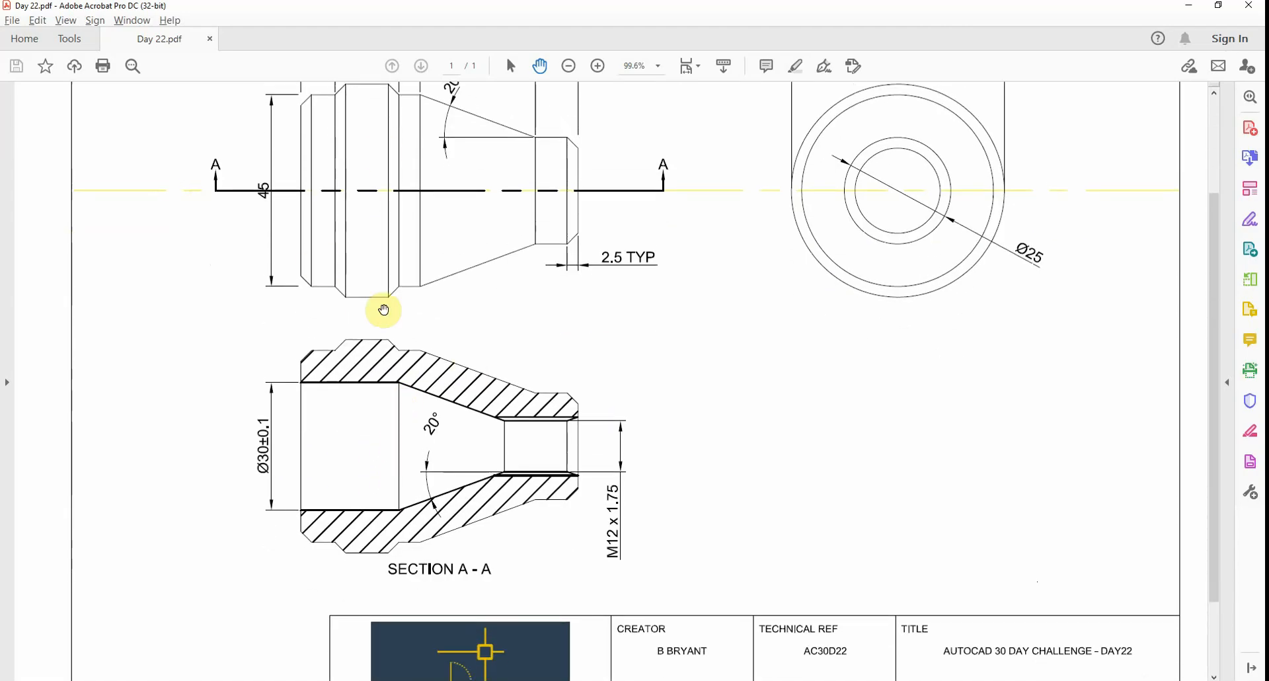
key("alt+Tab")
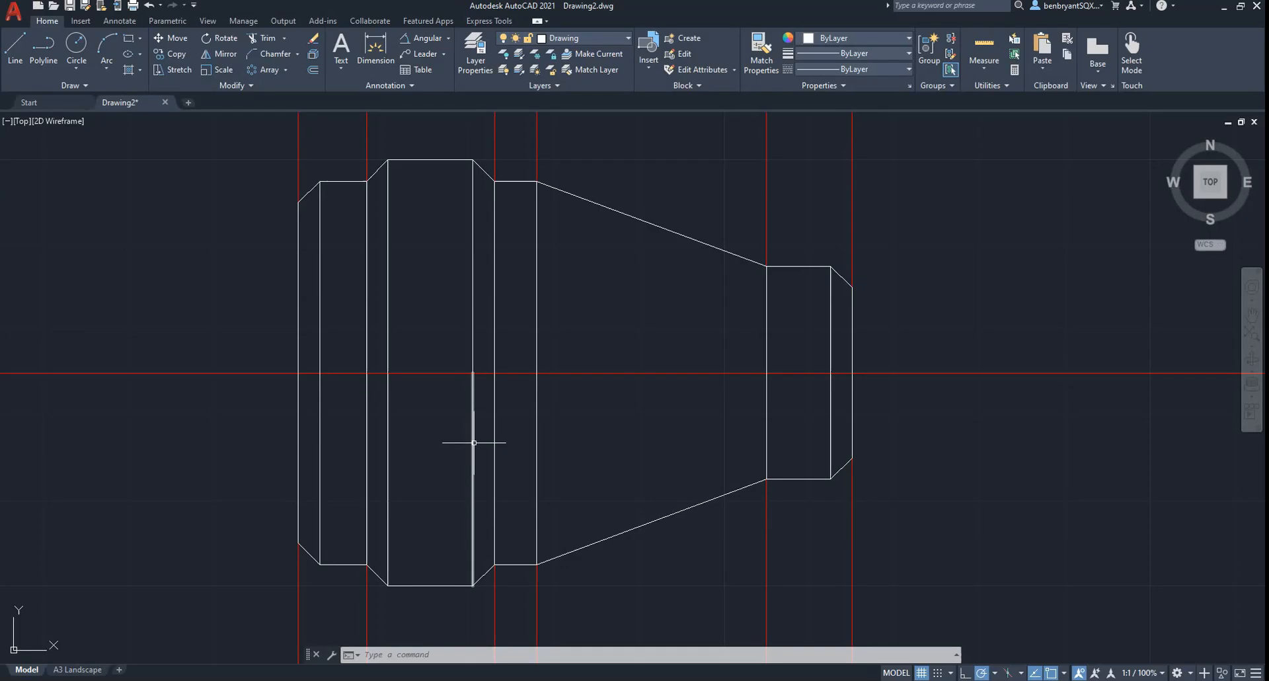
key("alt+Tab")
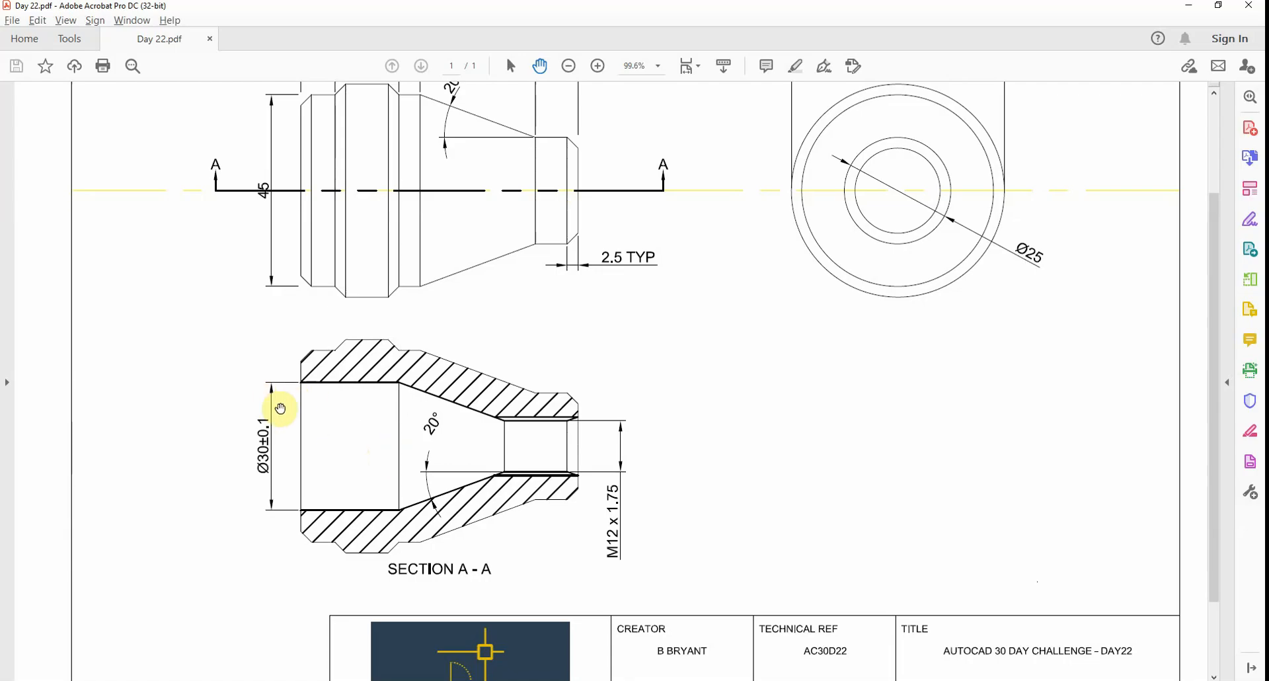
key("alt+Tab")
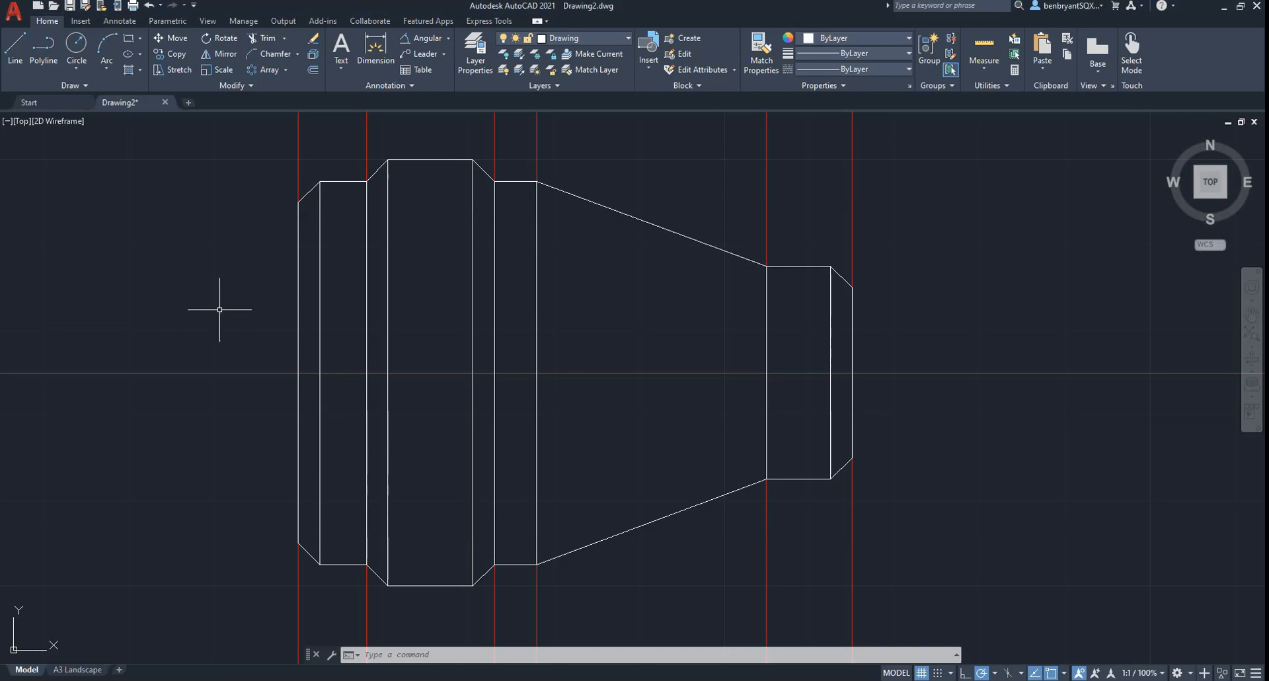
key("Return")
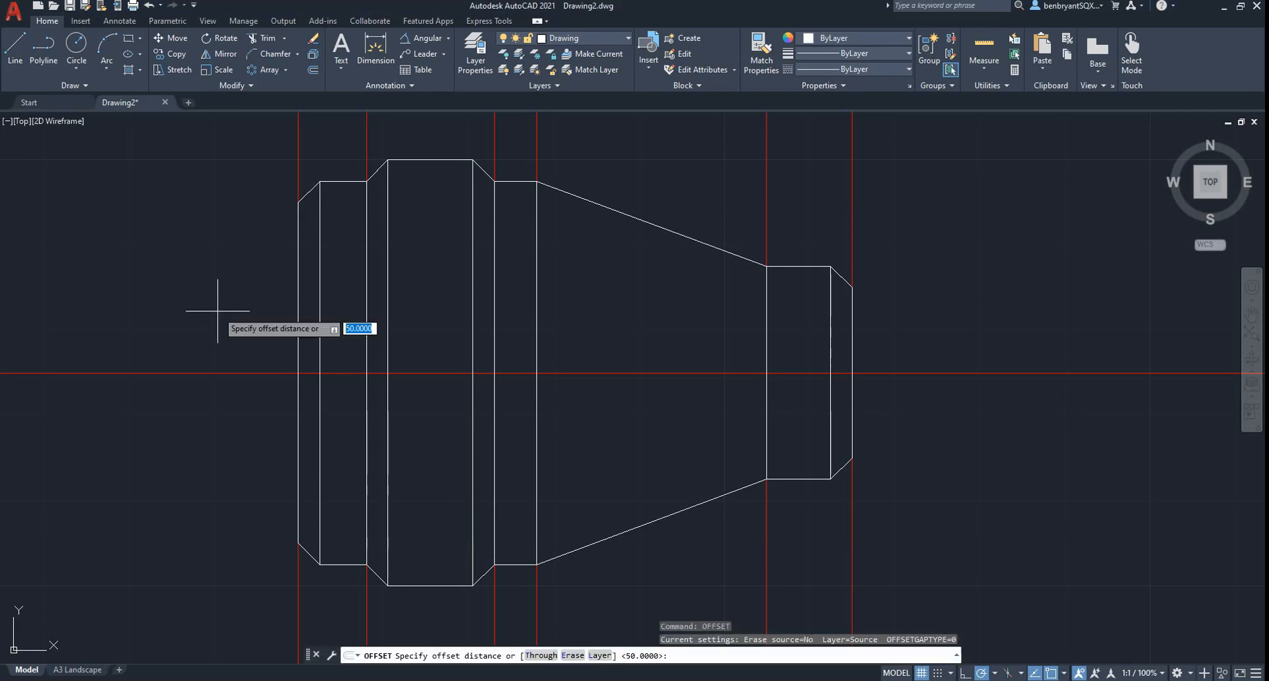
key("Return")
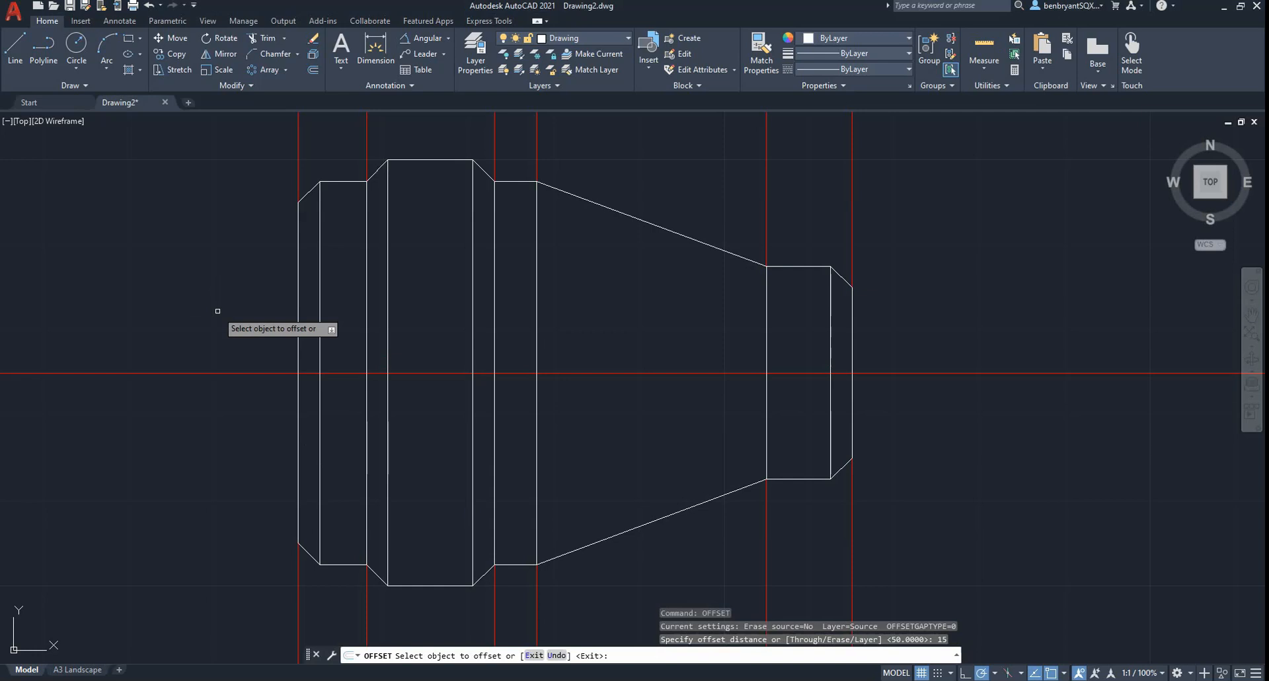
left_click(625, 374)
left_click(623, 351)
left_click(621, 373)
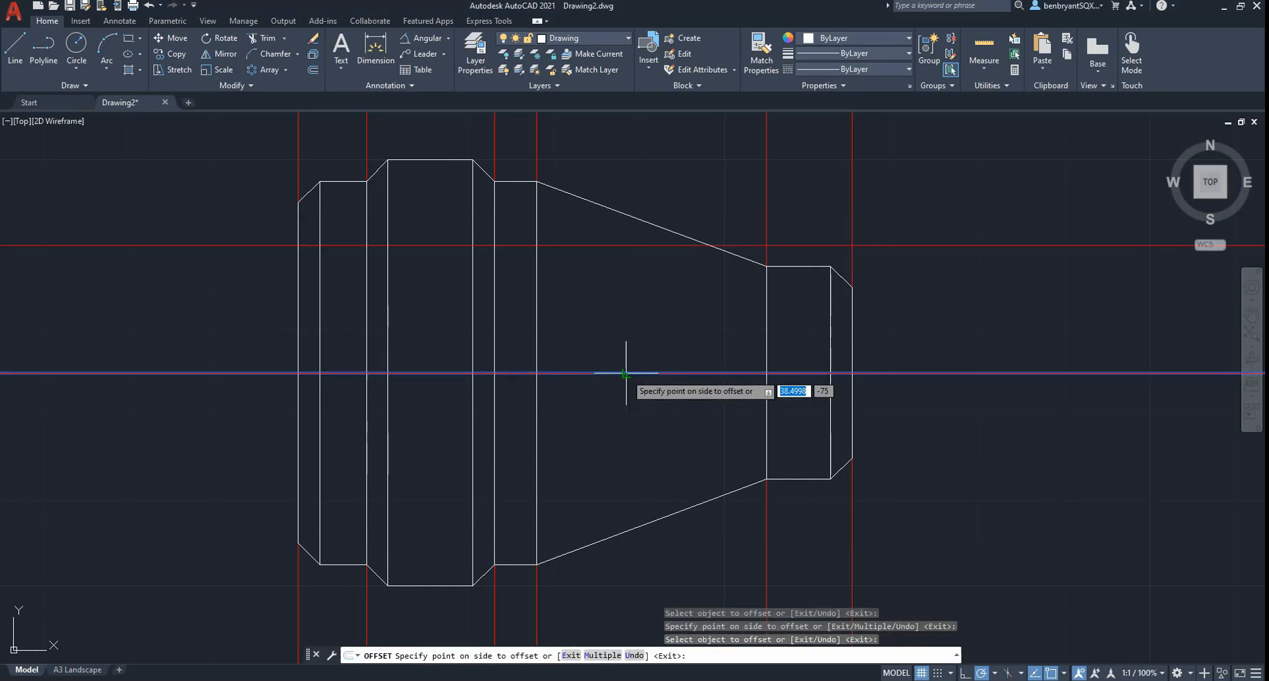
left_click(629, 433)
key("Escape")
Put the two bore lines 15 above and below the section view's centreline on the vision layer.
left_click(609, 244)
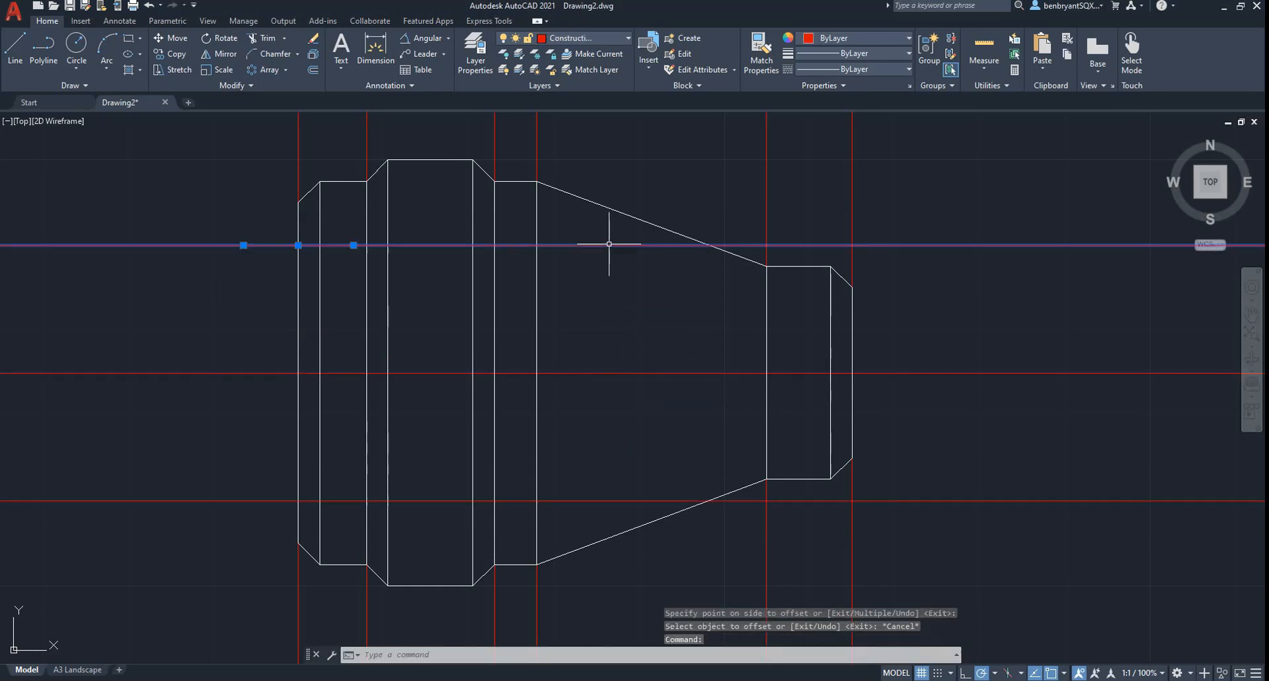
left_click(600, 501)
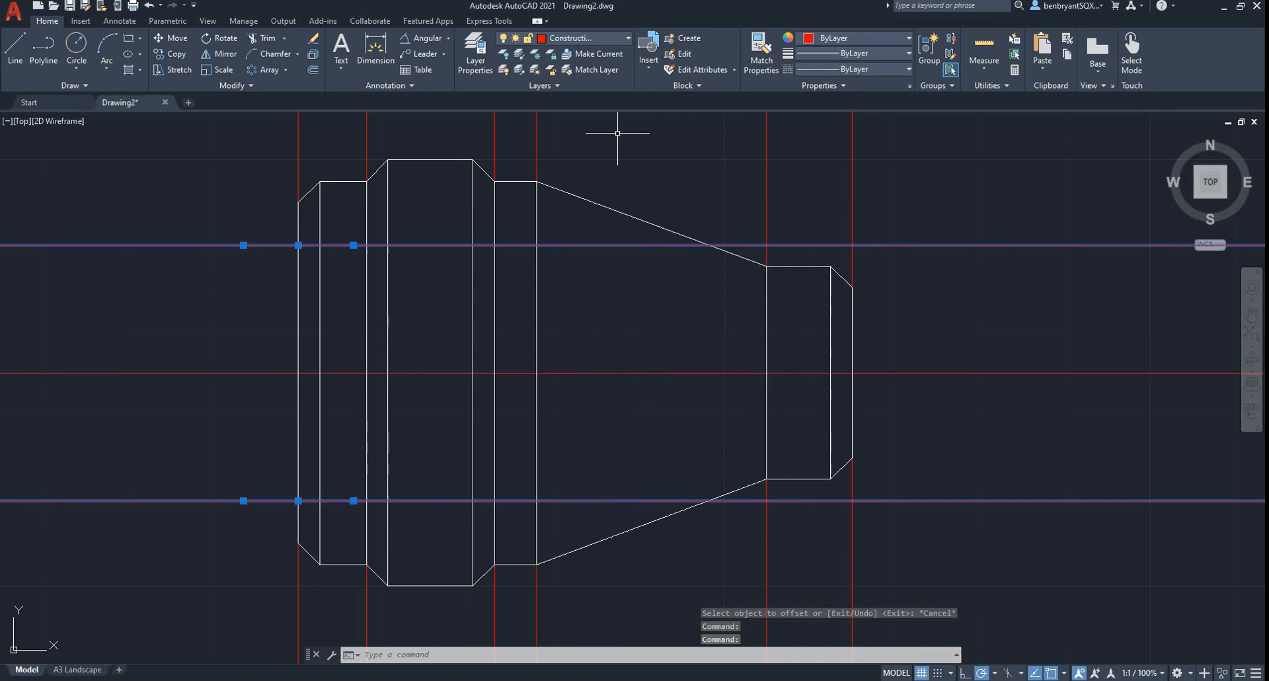
left_click(576, 40)
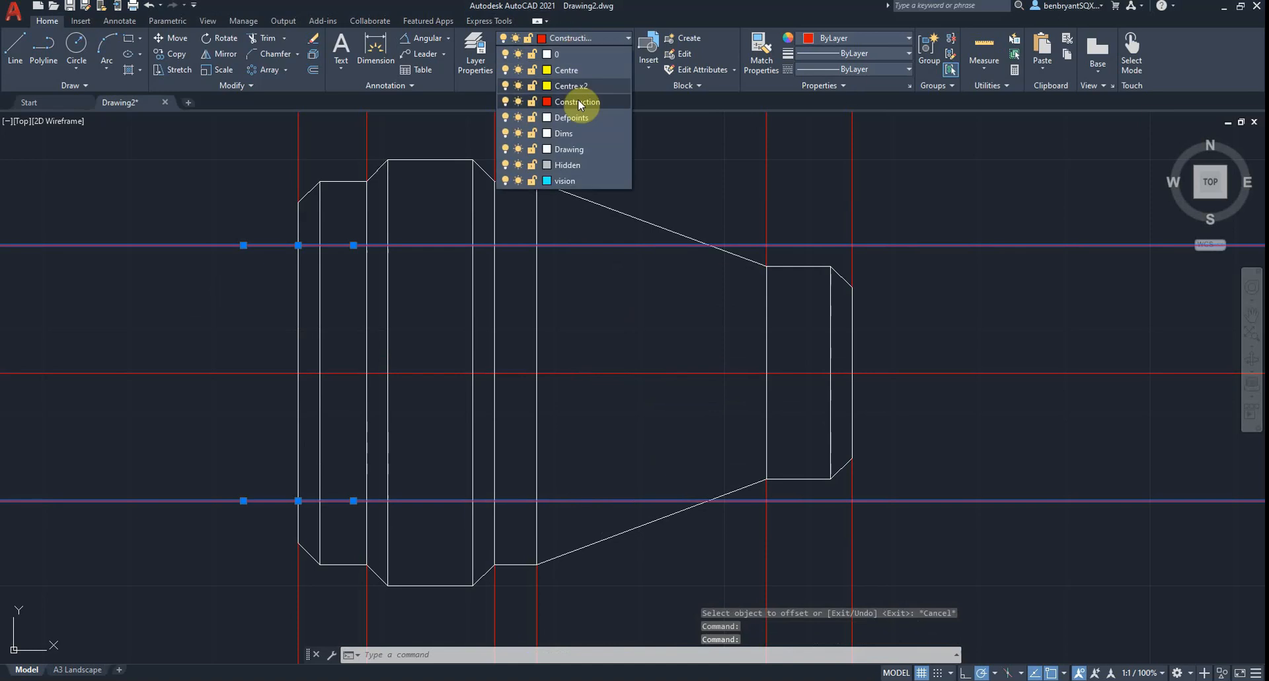
left_click(568, 181)
key("Escape")
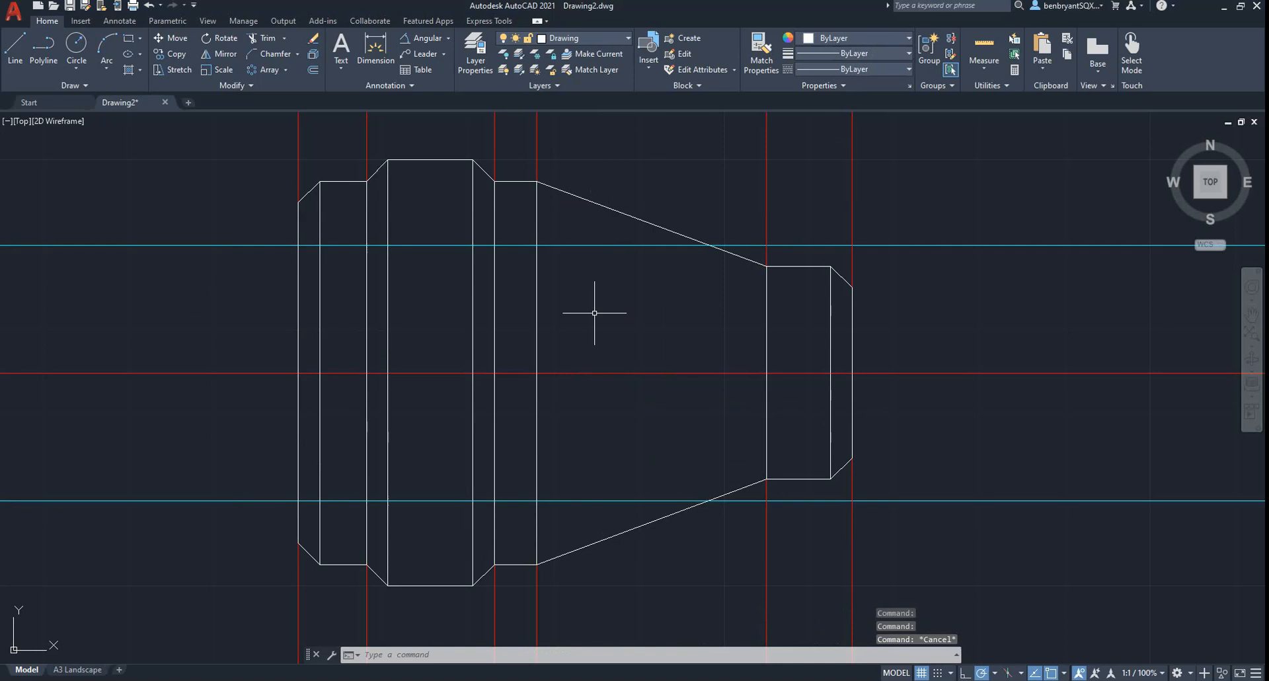
Check the thread size in Day 22.pdf and offset the section view's centreline 6 upward and 6 downward.
key("alt+Tab")
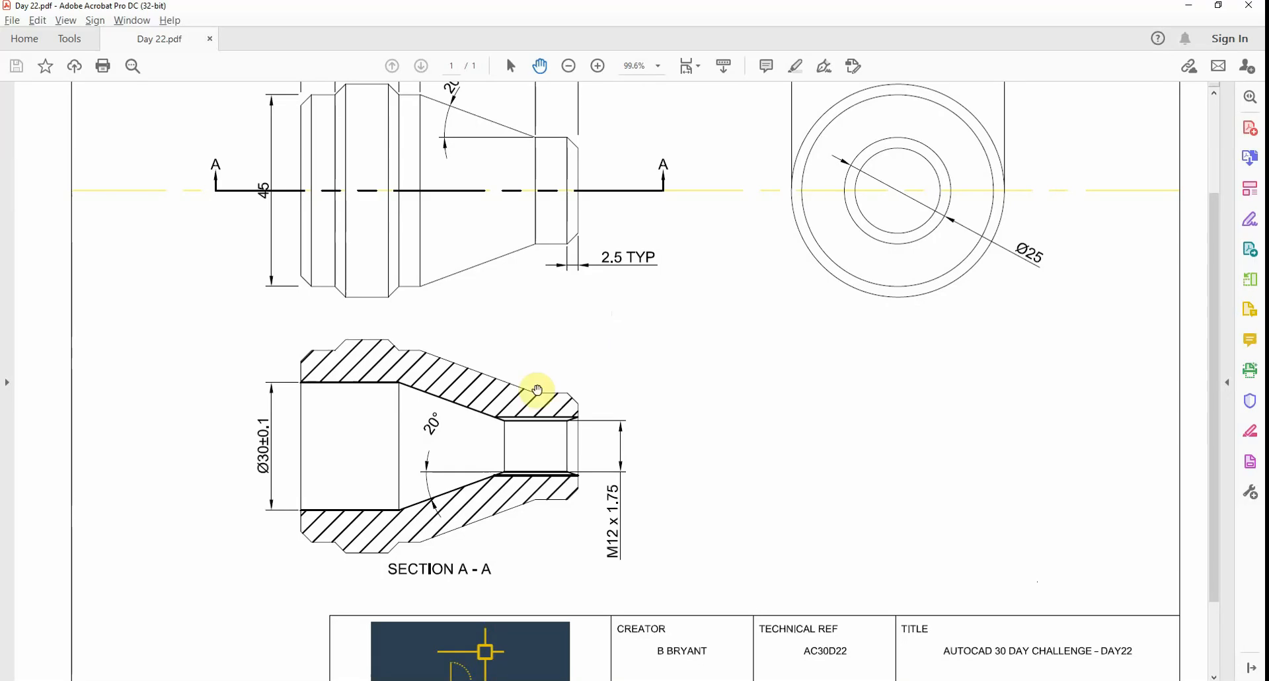
key("alt+Tab")
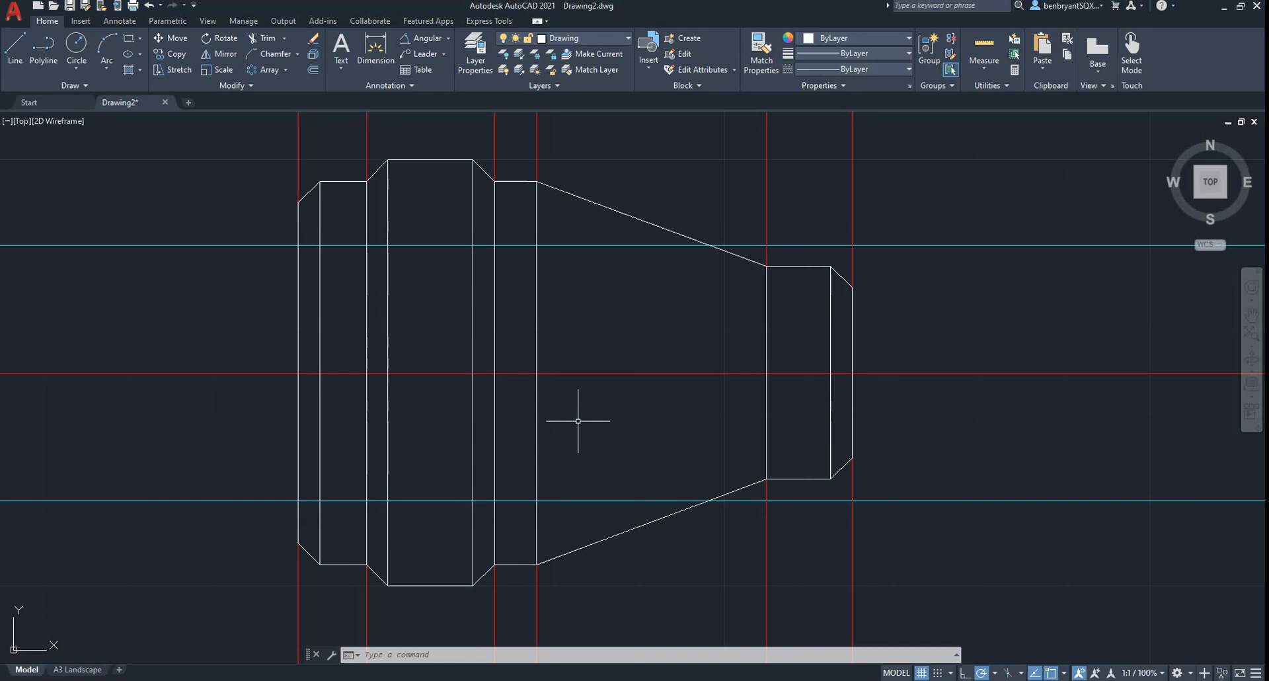
key("Return")
key("Return")
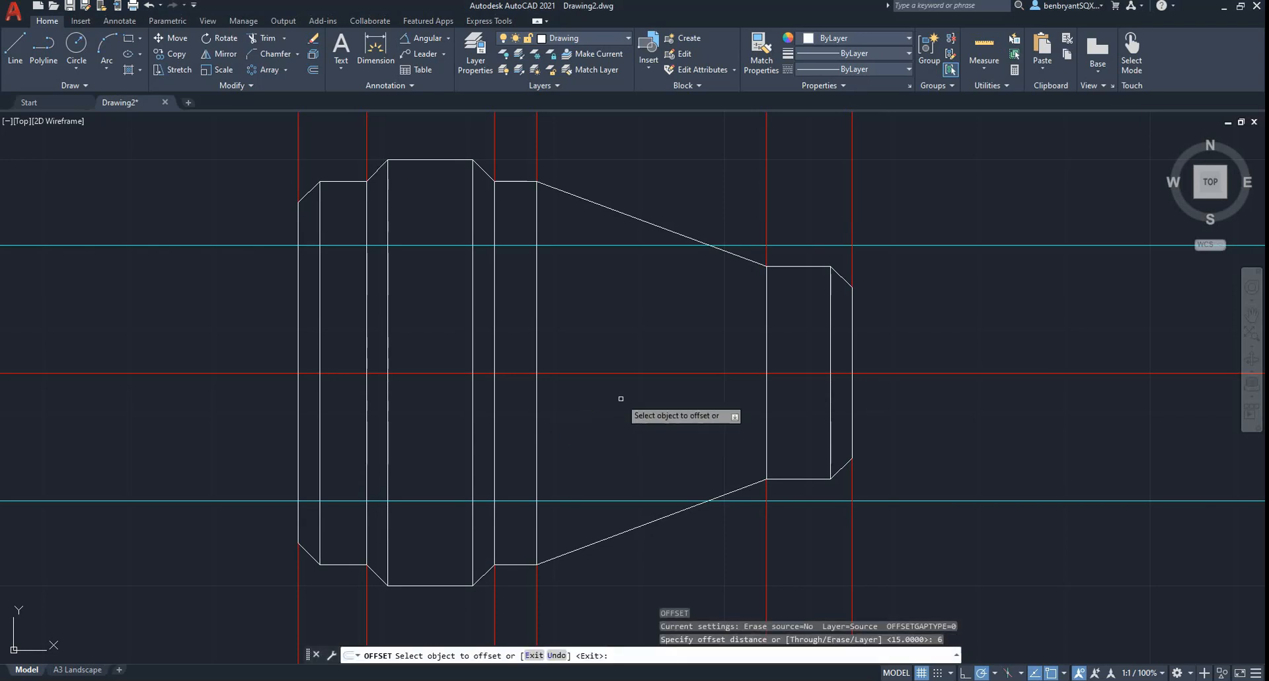
left_click(631, 373)
left_click(639, 355)
left_click(639, 372)
left_click(638, 401)
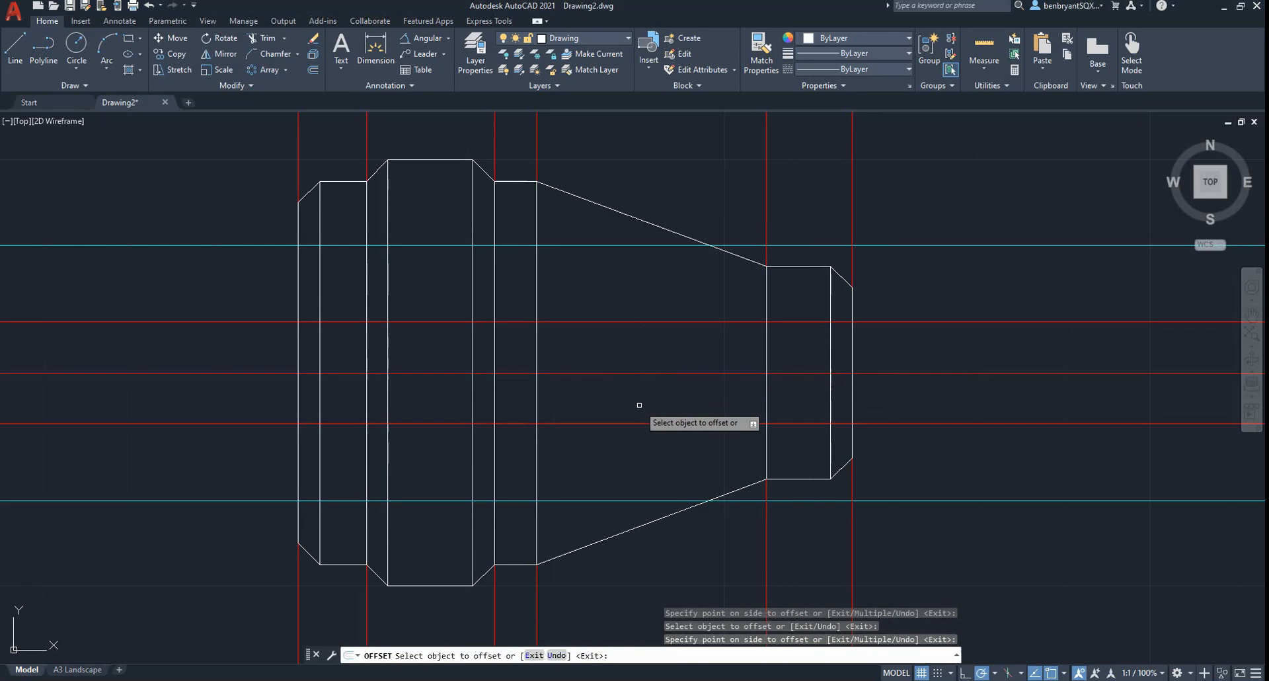
key("Escape")
Put the two thread lines 6 above and below the section view's centreline on the vision layer.
left_click(638, 423)
left_click(653, 321)
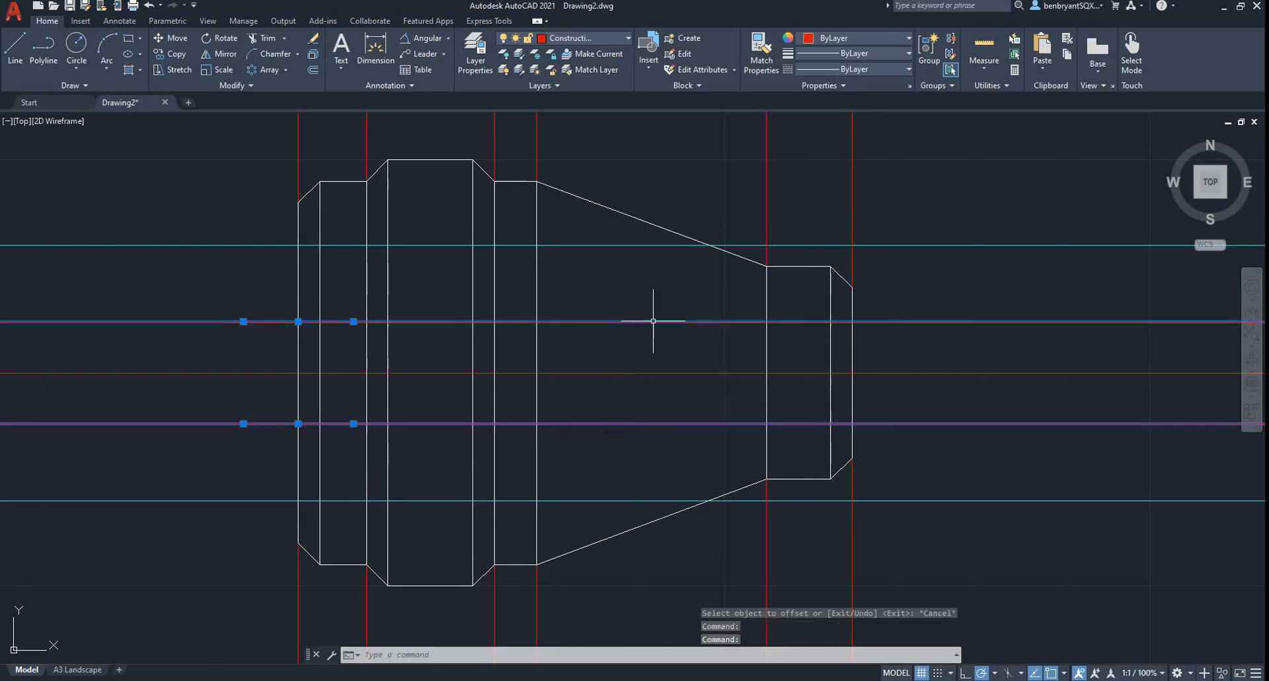
left_click(612, 40)
left_click(573, 181)
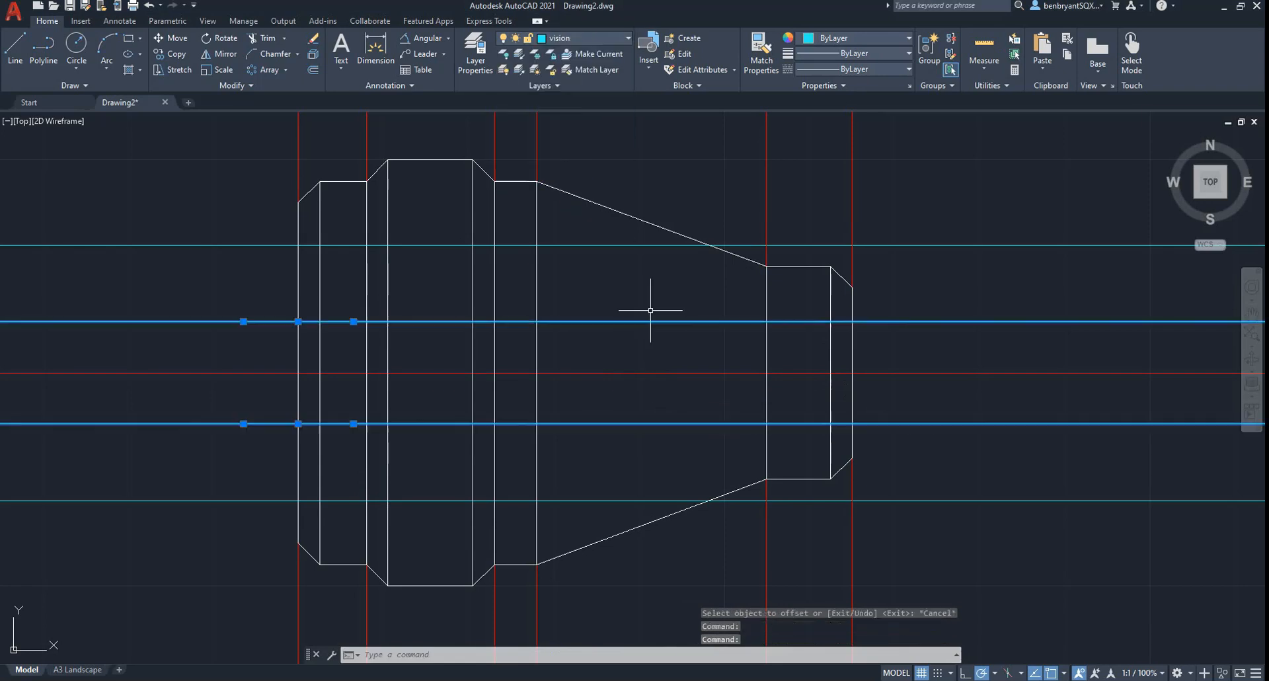
key("Escape")
Check the thread callout in Day 22.pdf and offset the section view's two thread lines 0.875 outward from the centreline.
key("alt+Tab")
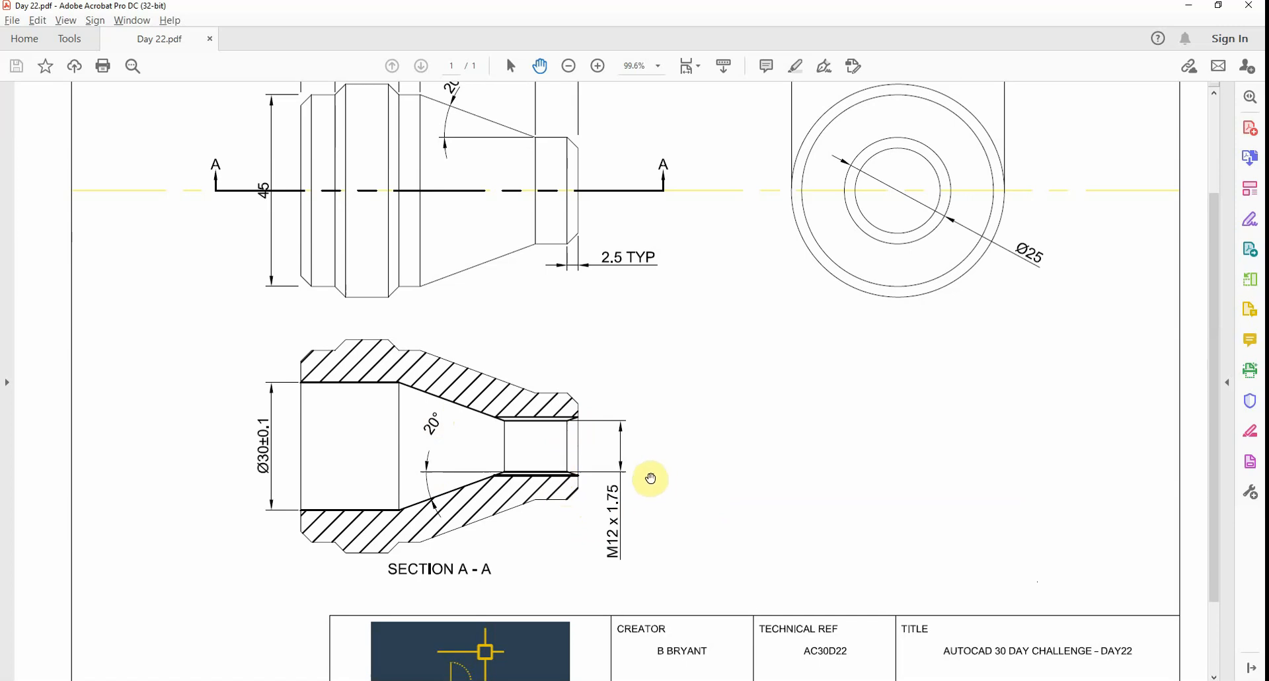
key("alt+Tab")
type("off")
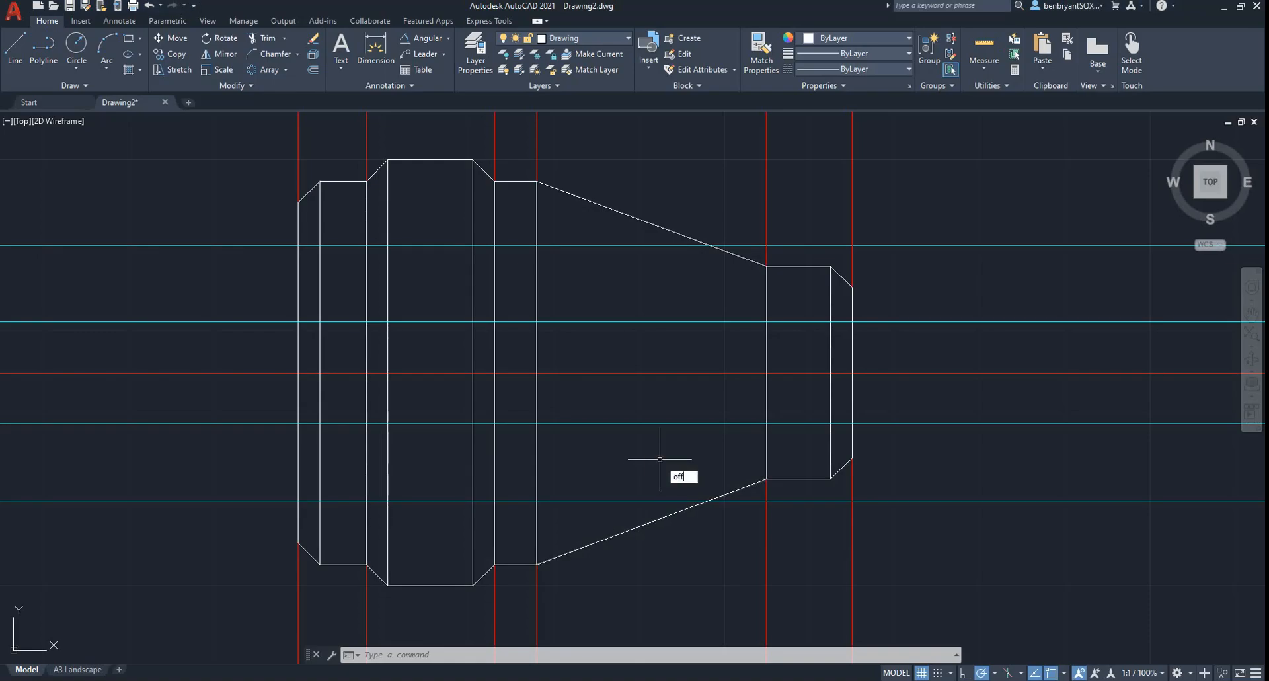
key("Return")
type("0.")
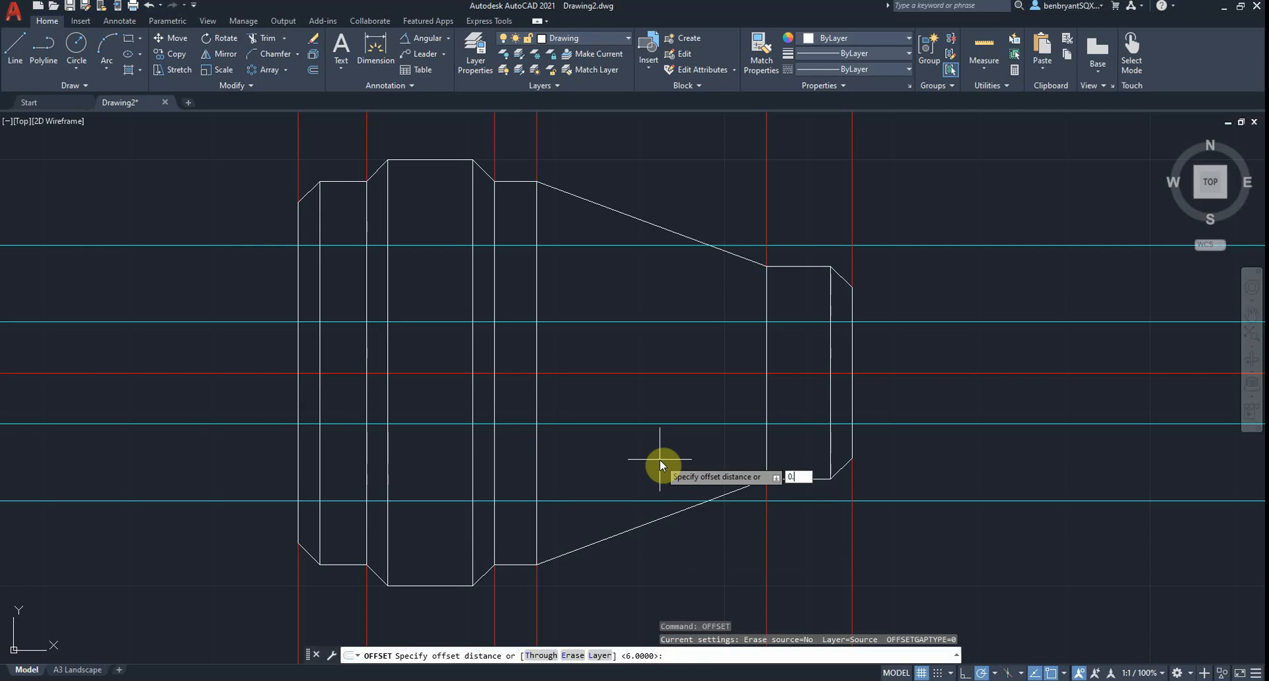
type("875")
key("Return")
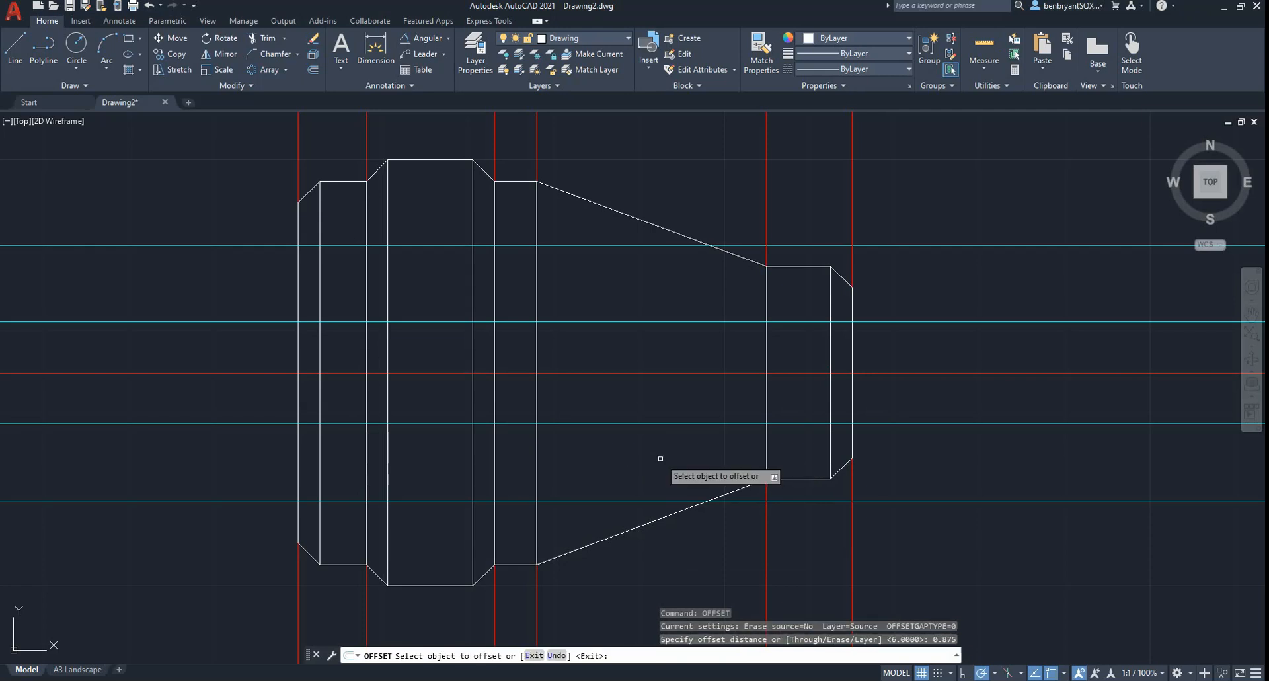
left_click(710, 423)
left_click(712, 439)
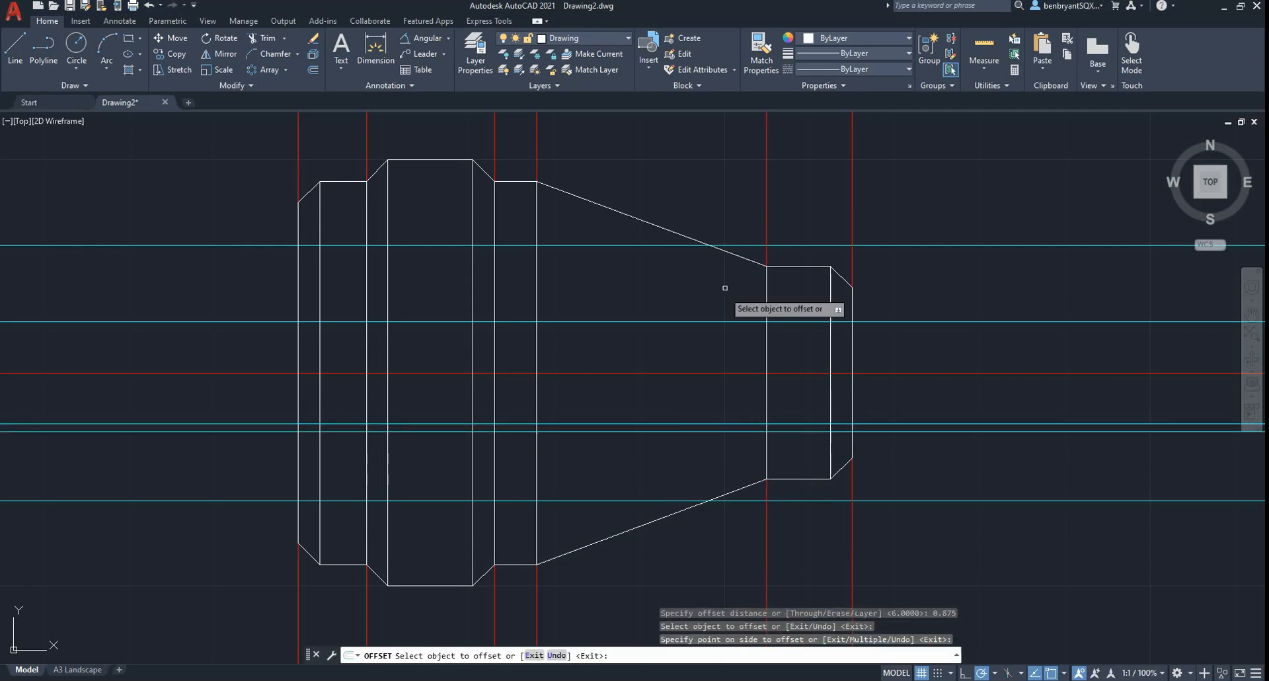
left_click(724, 321)
left_click(722, 307)
key("Escape")
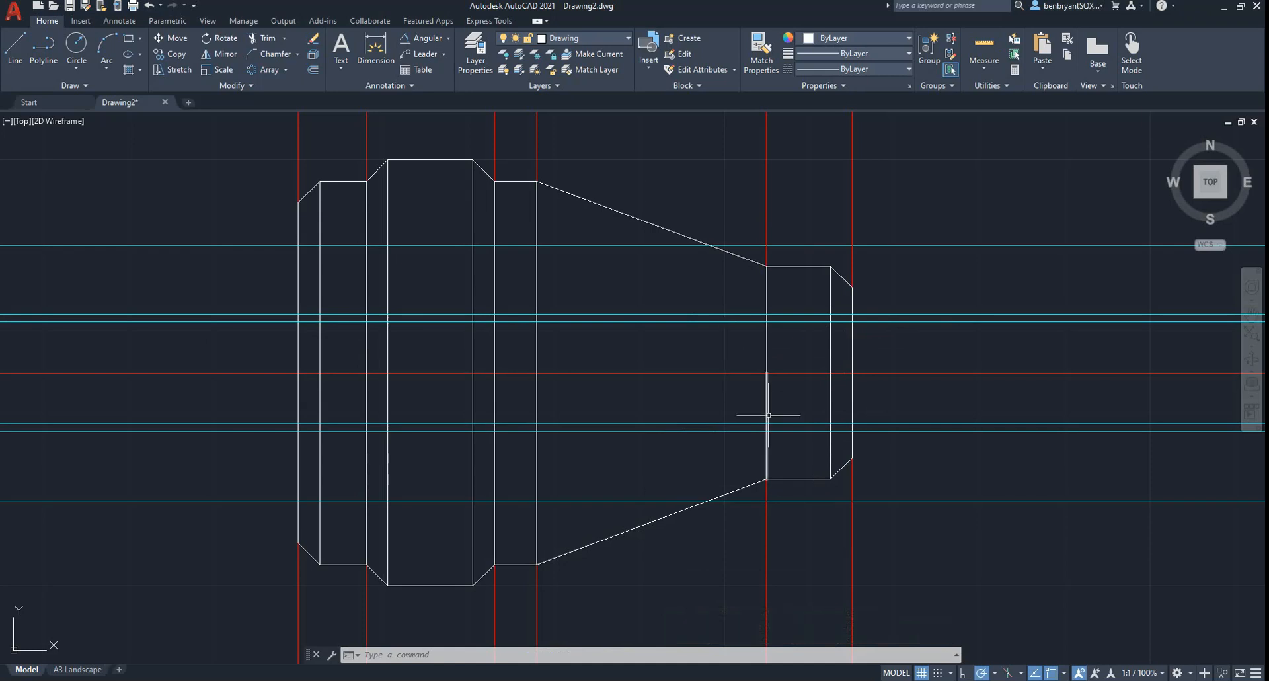
Delete the two offset lines just outside the section view's thread lines.
left_click(777, 432)
key("Delete")
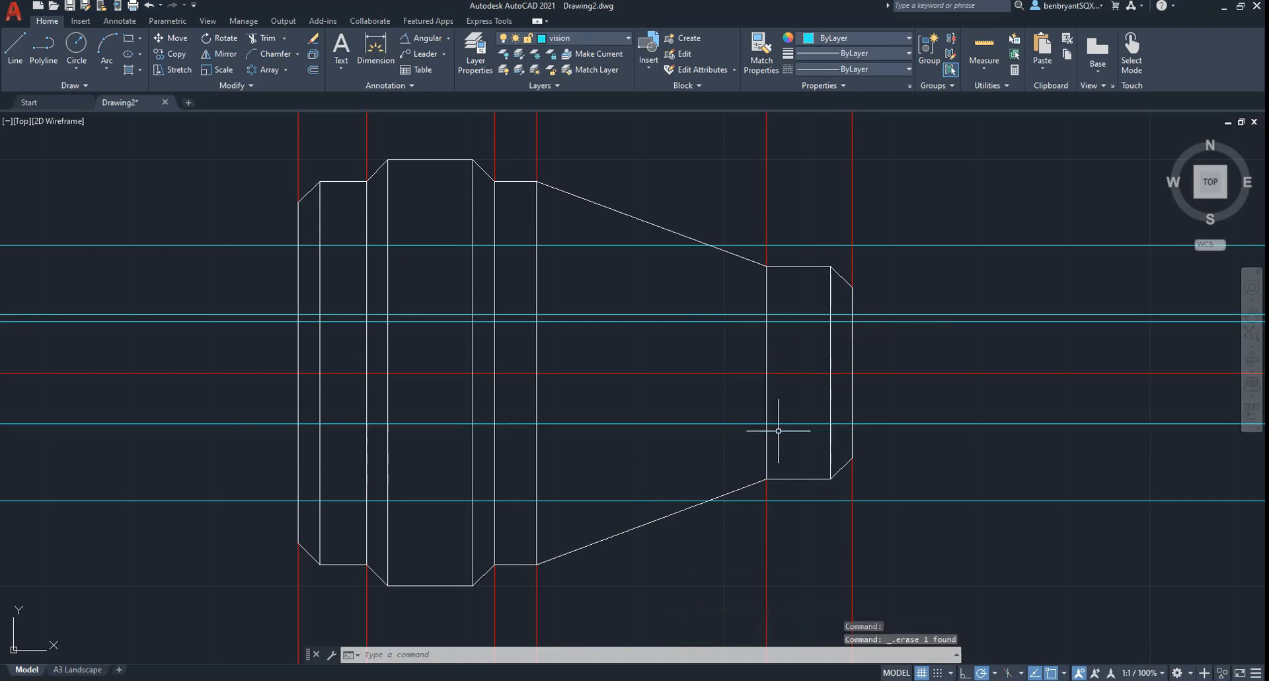
left_click(791, 315)
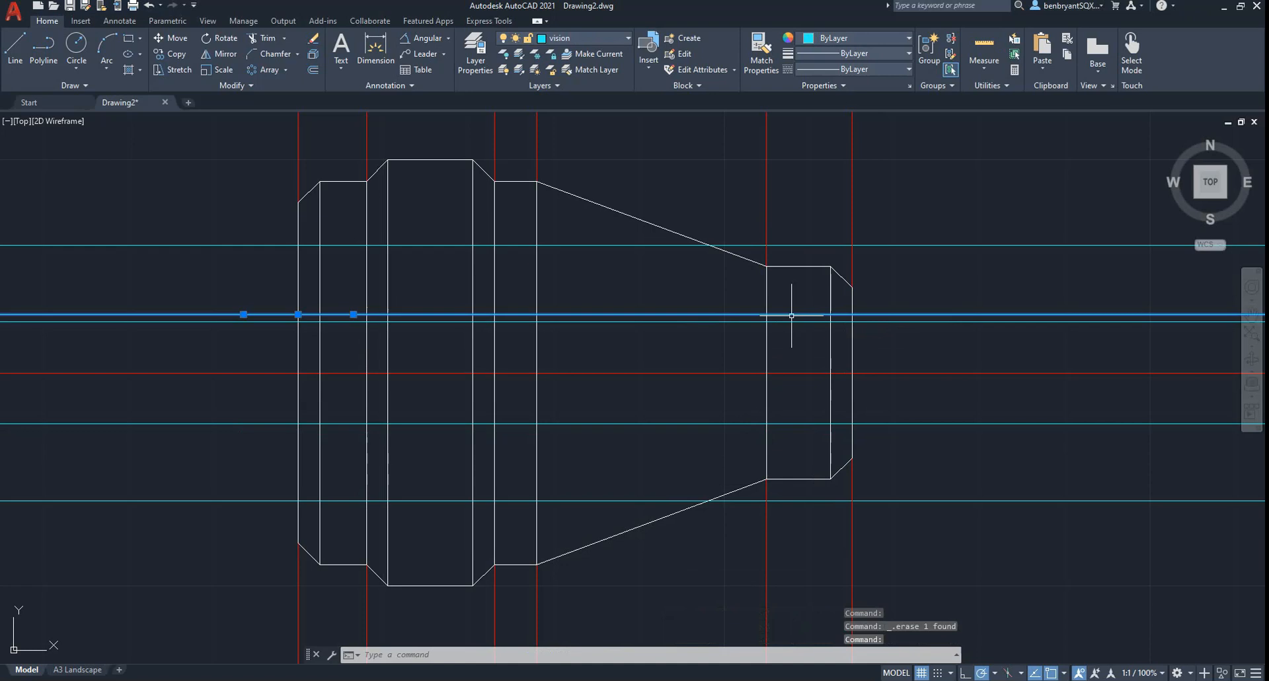
key("Delete")
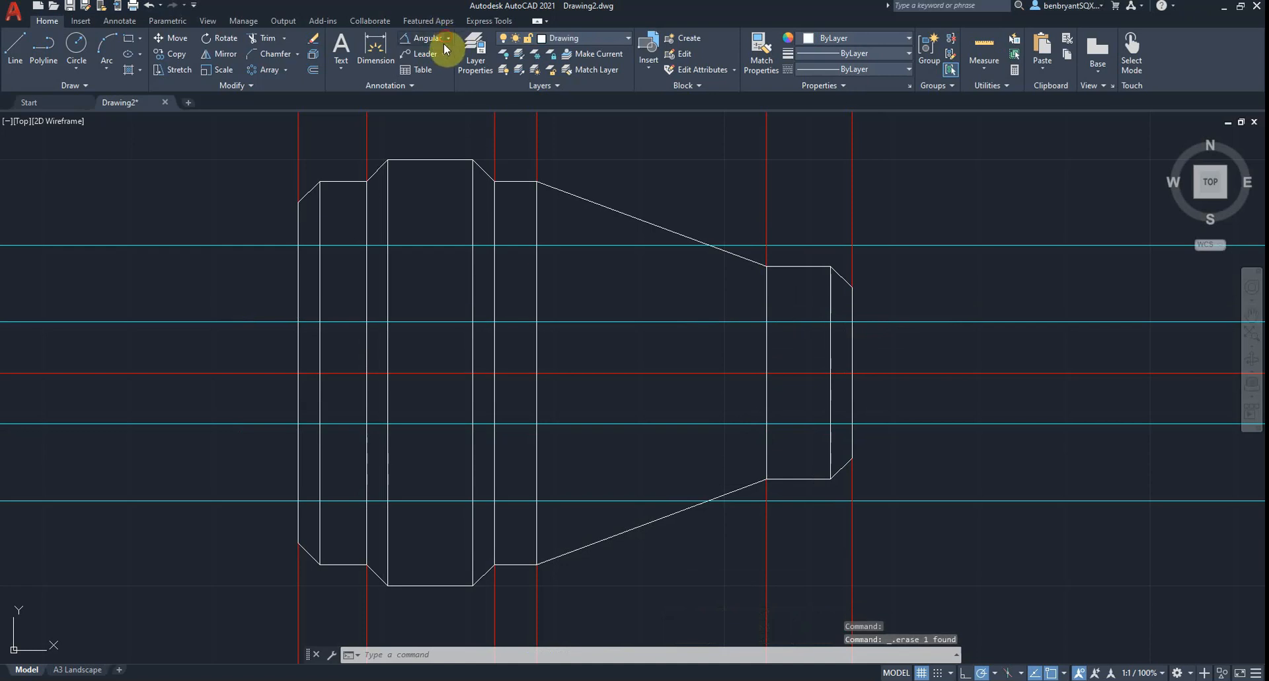
Measure the vertical distance between the two thread lines at the section view's small end with a linear dimension.
left_click(445, 39)
left_click(446, 101)
left_click(851, 322)
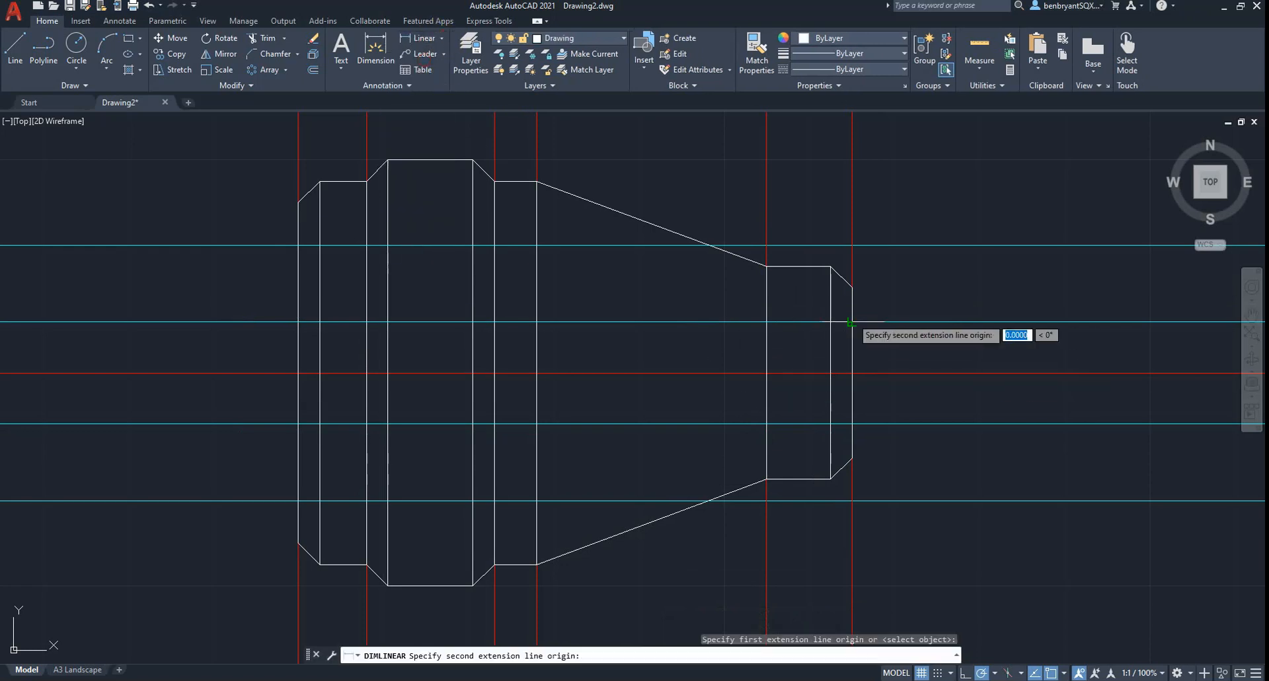
left_click(855, 426)
key("Escape")
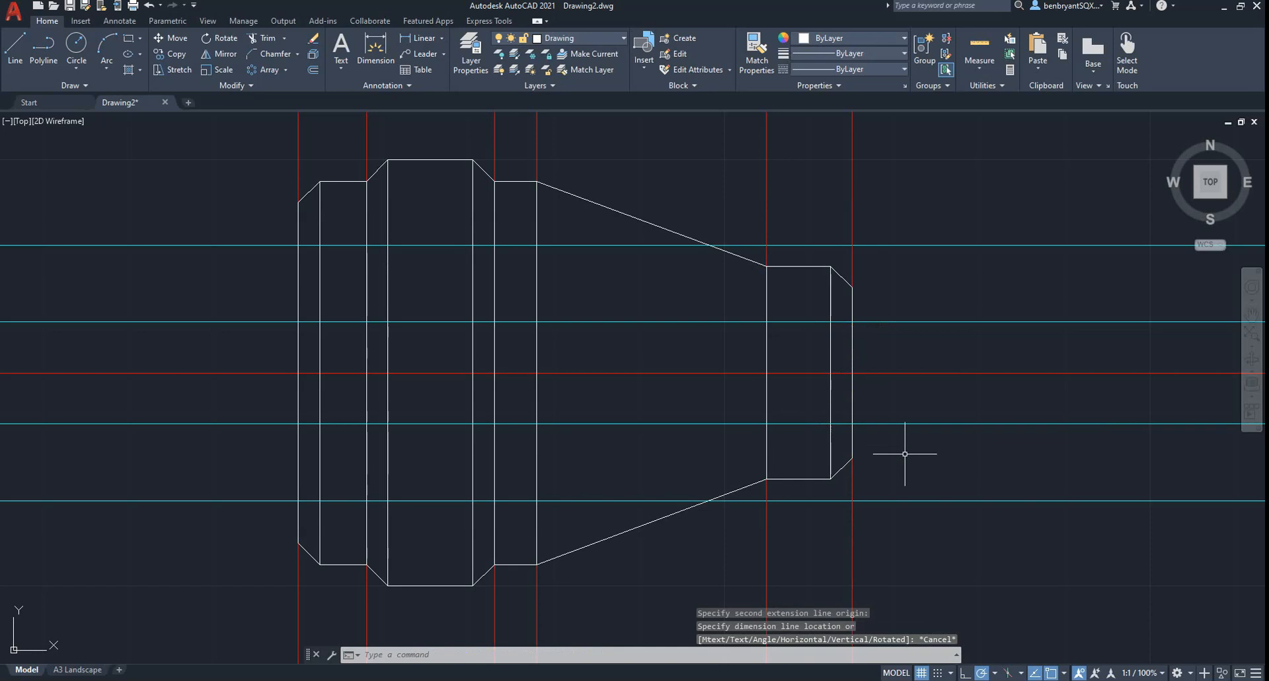
Offset the section view's two thread lines 0.75 inward toward the centreline.
key("Return")
type("0.75")
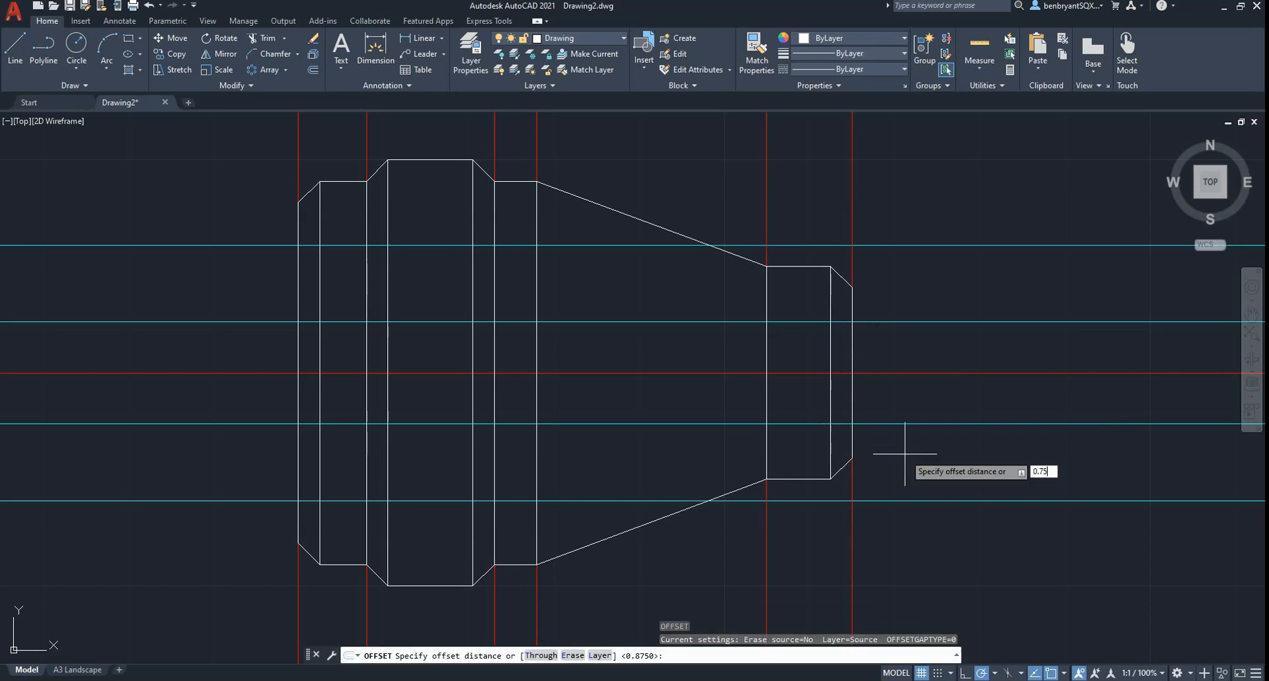
key("Return")
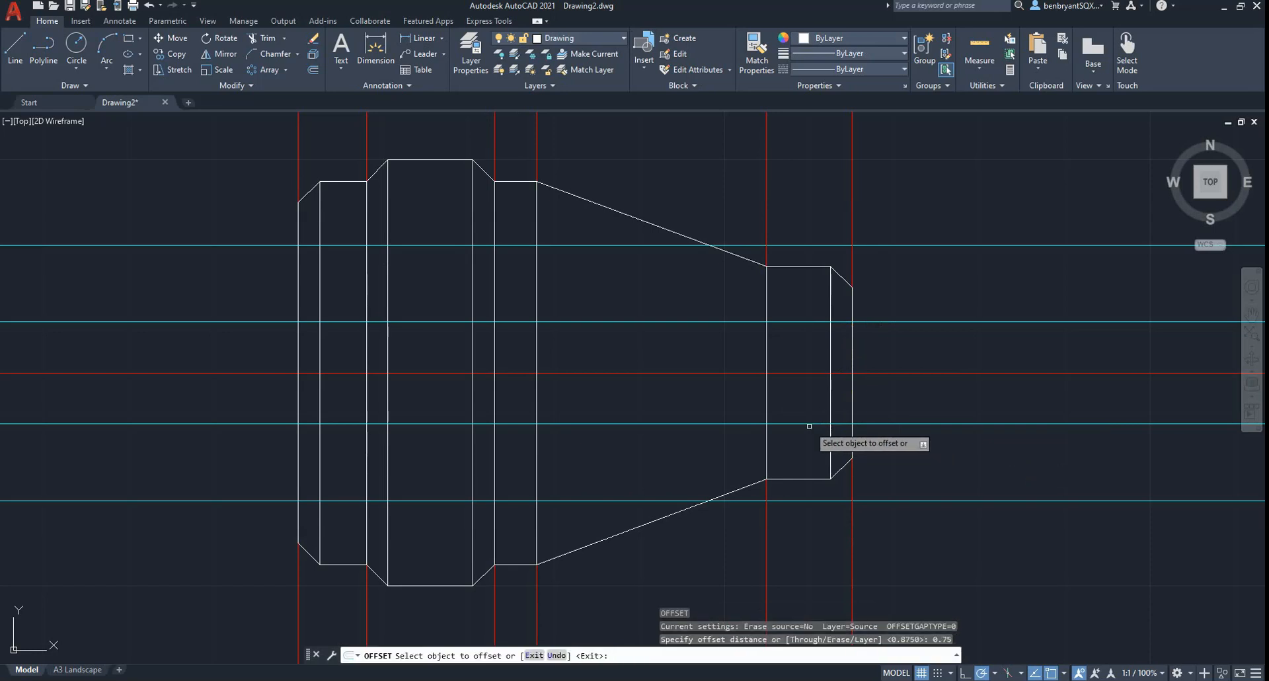
left_click(834, 444)
left_click(808, 423)
left_click(809, 414)
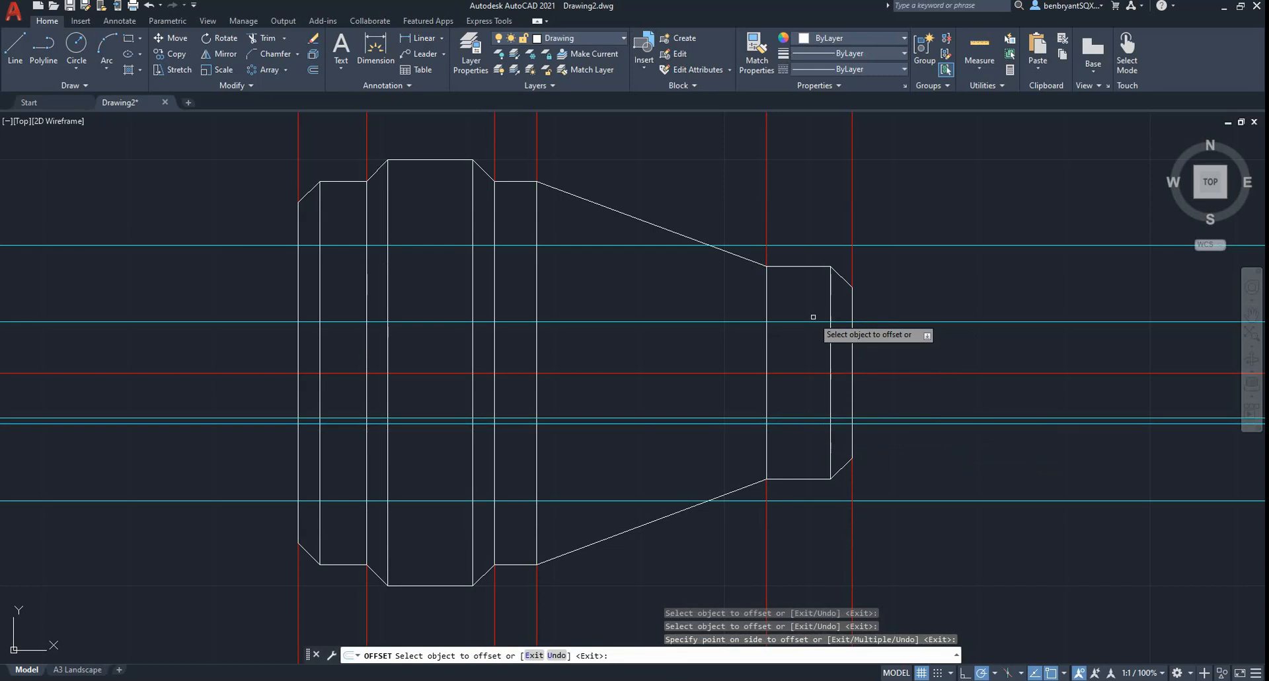
left_click(812, 322)
left_click(811, 337)
key("Escape")
Check the bore outline of Section A-A in Day 22.pdf and turn off the vision and Construction layers.
key("alt+Tab")
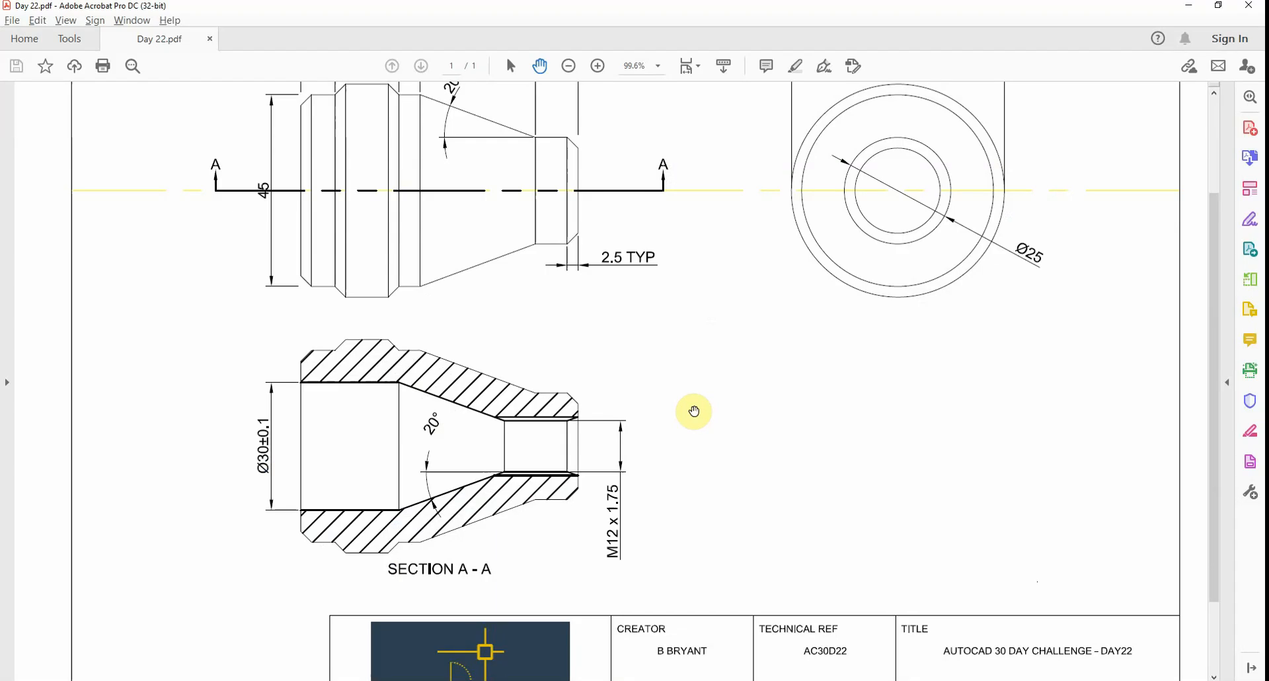
key("alt+Tab")
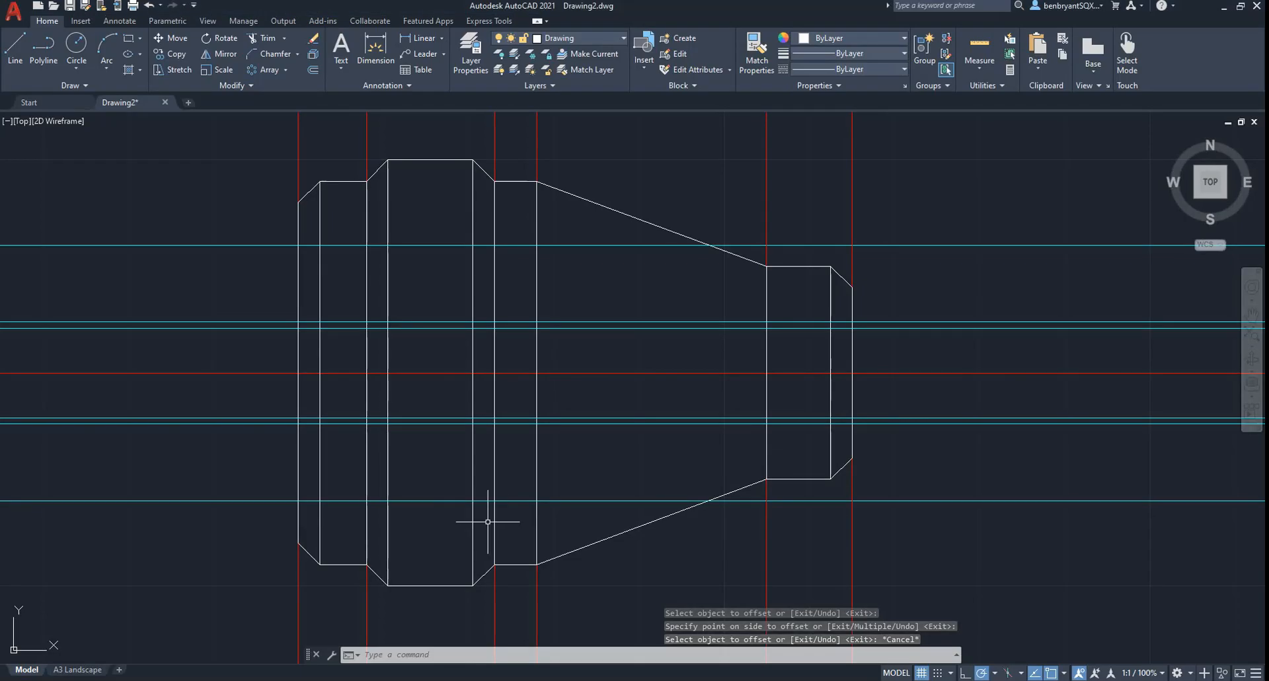
key("alt+Tab")
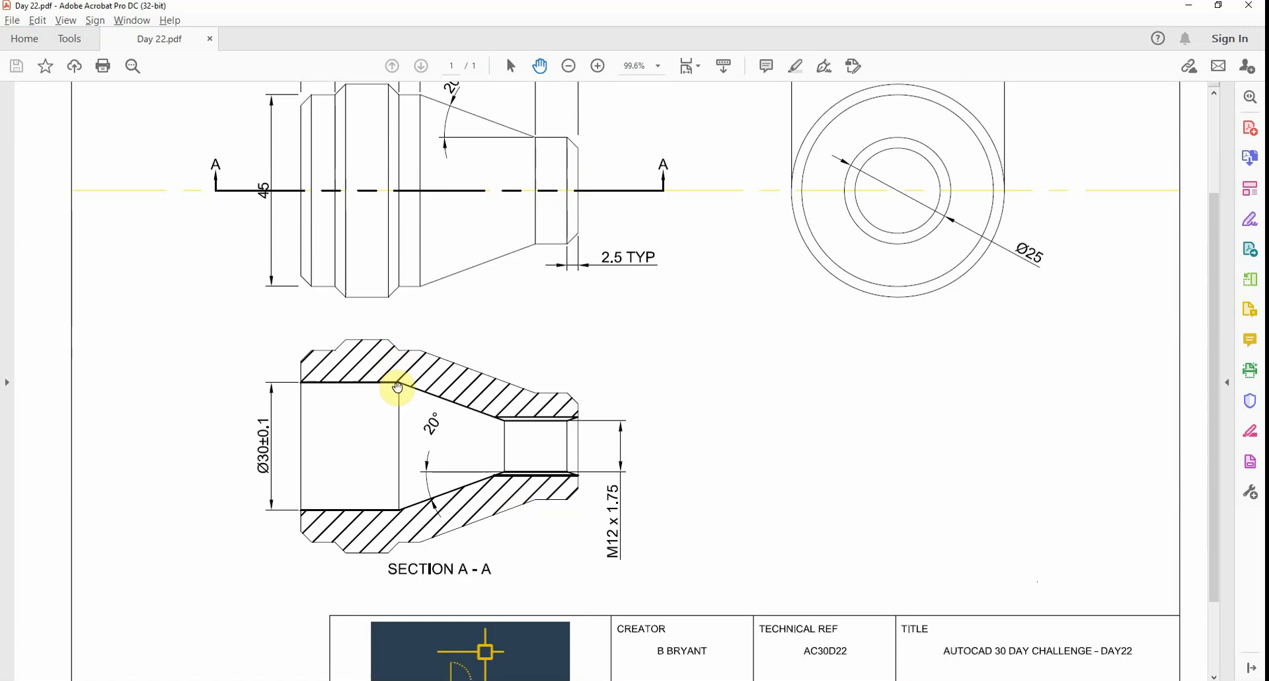
key("alt+Tab")
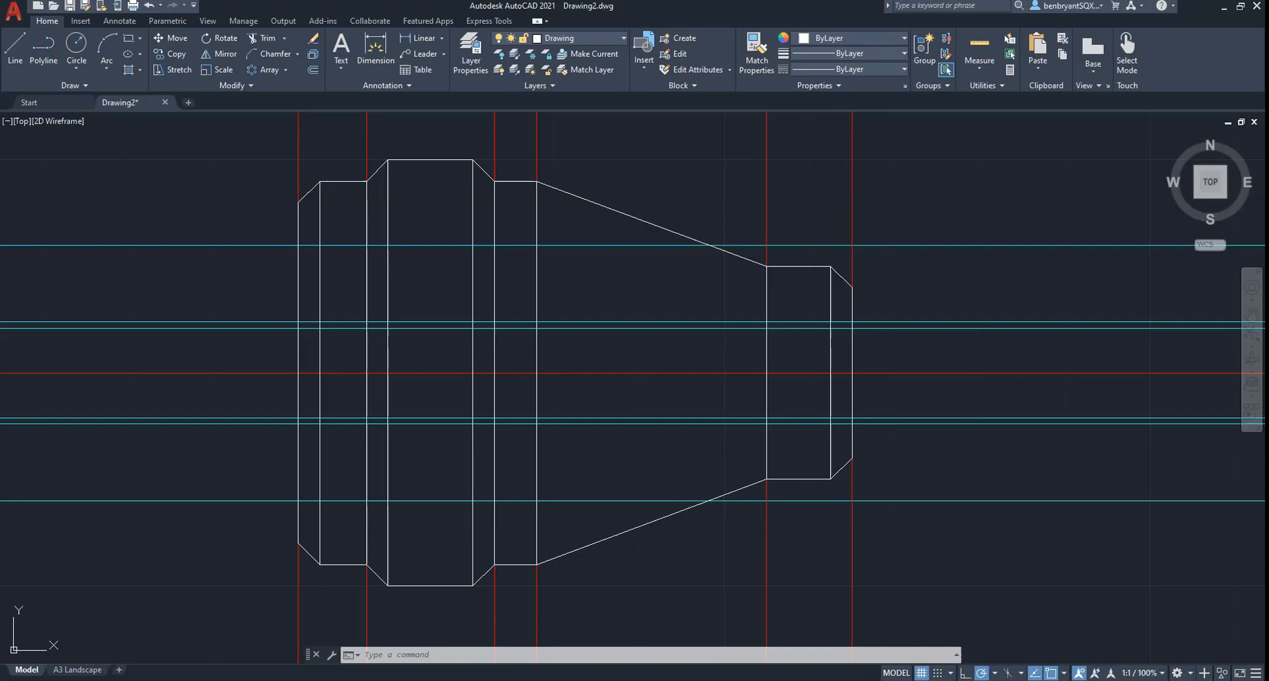
left_click(589, 38)
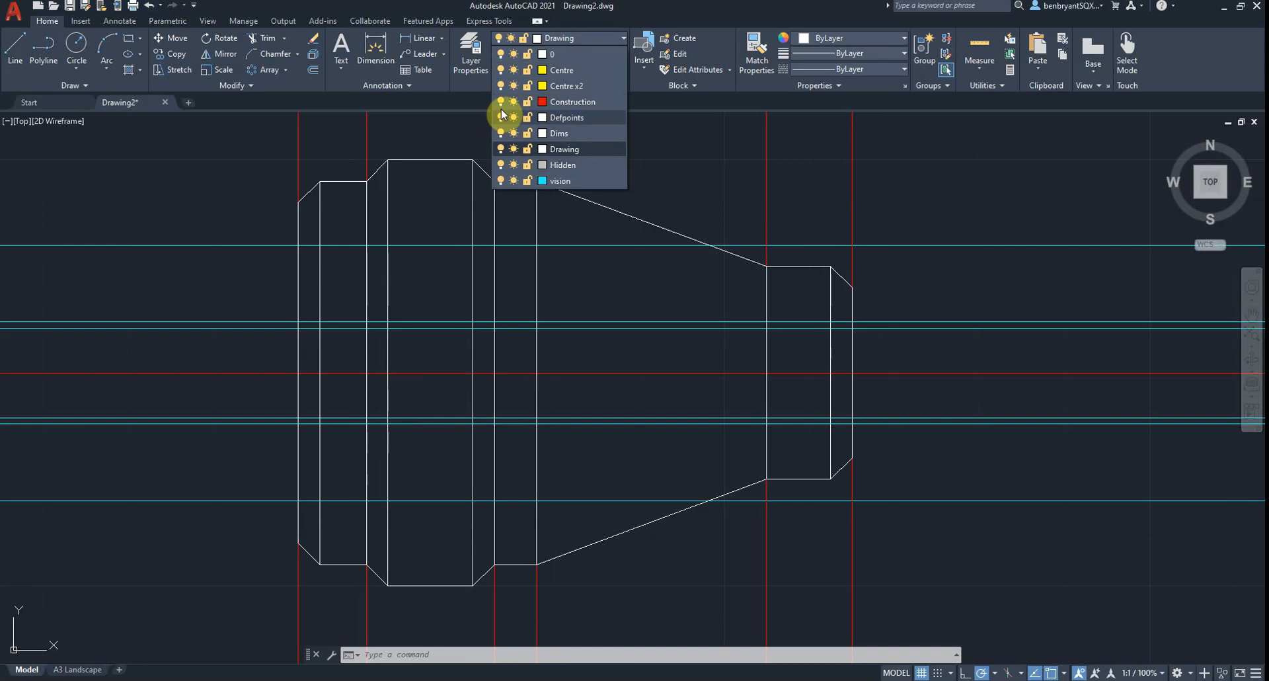
left_click(501, 179)
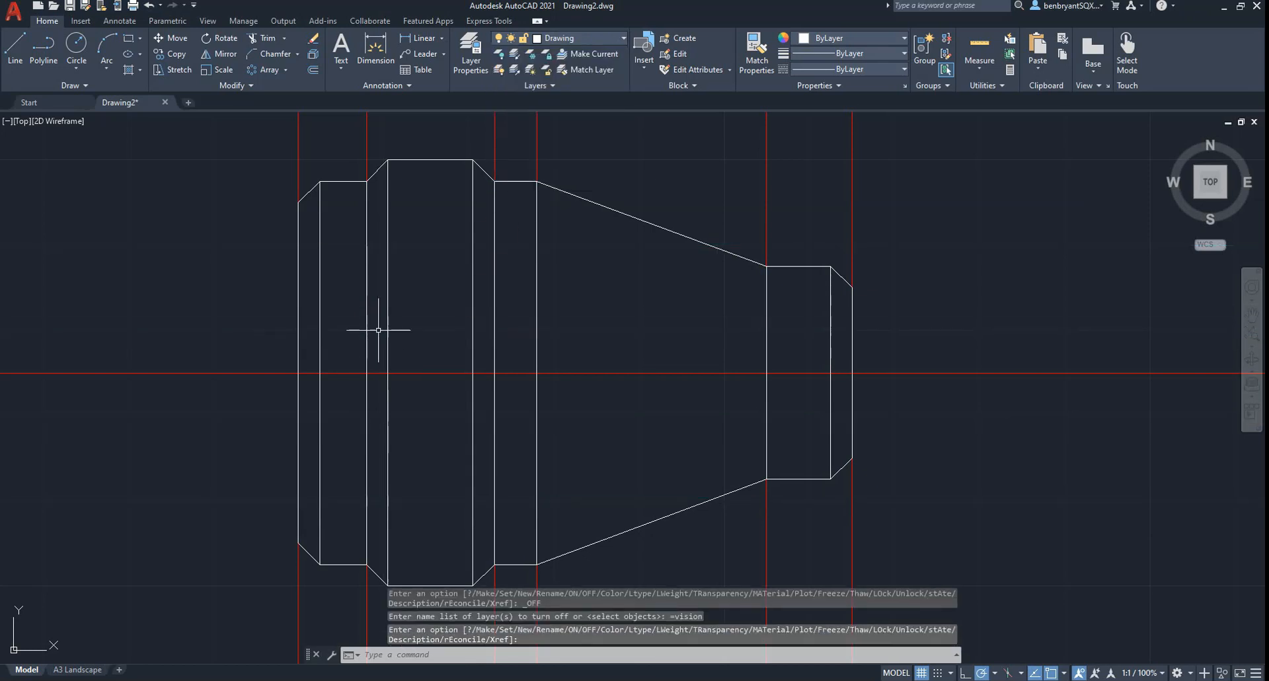
left_click(573, 34)
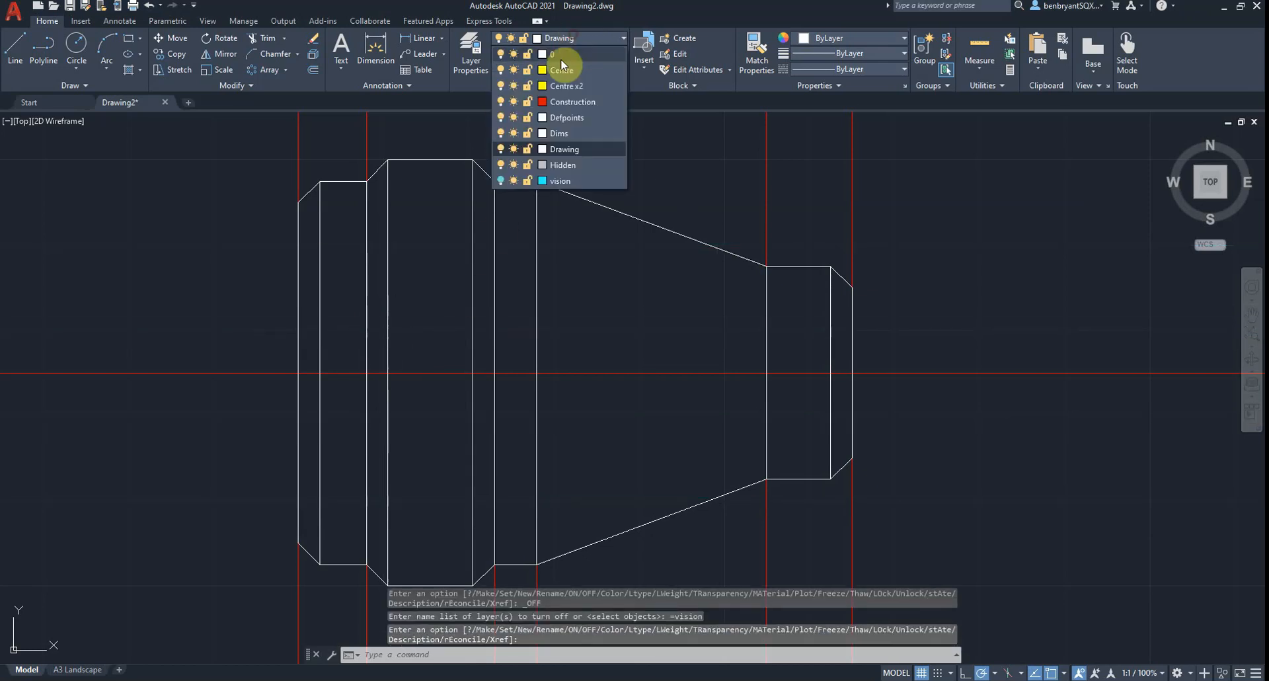
left_click(501, 101)
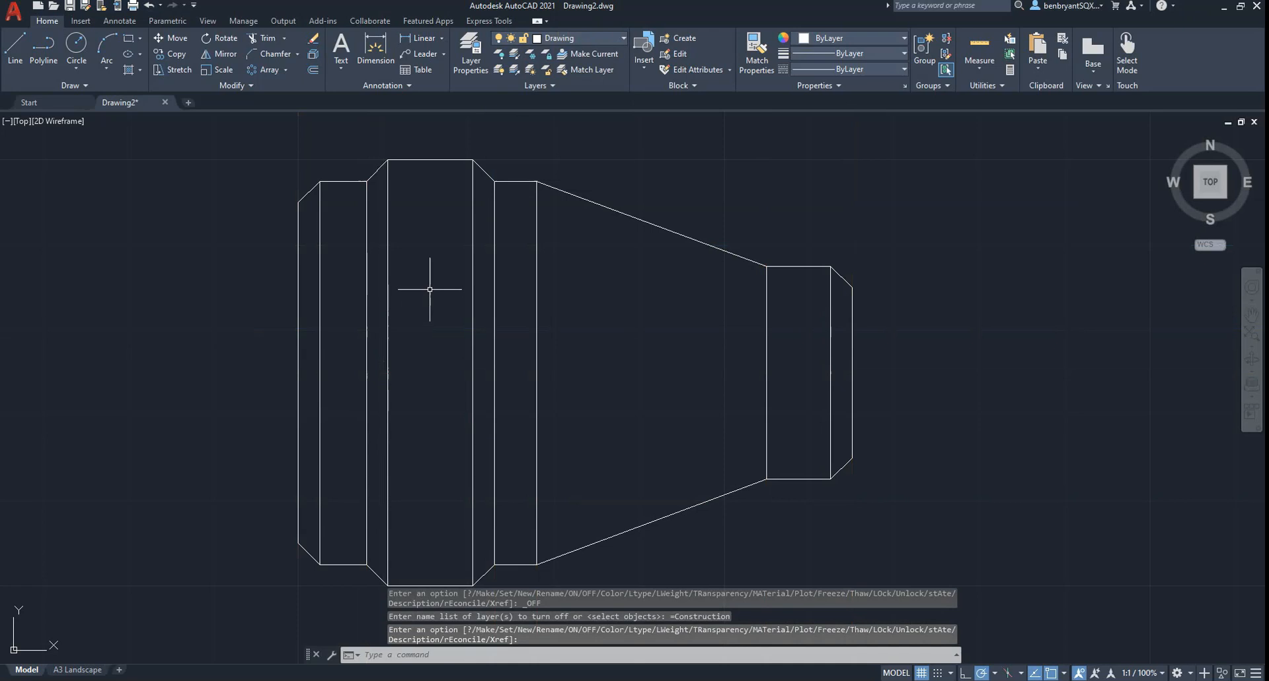
Trim away the four vertical lines inside the section's wide end and the one where the taper starts, checking Day 22.pdf.
type("tr")
key("Return")
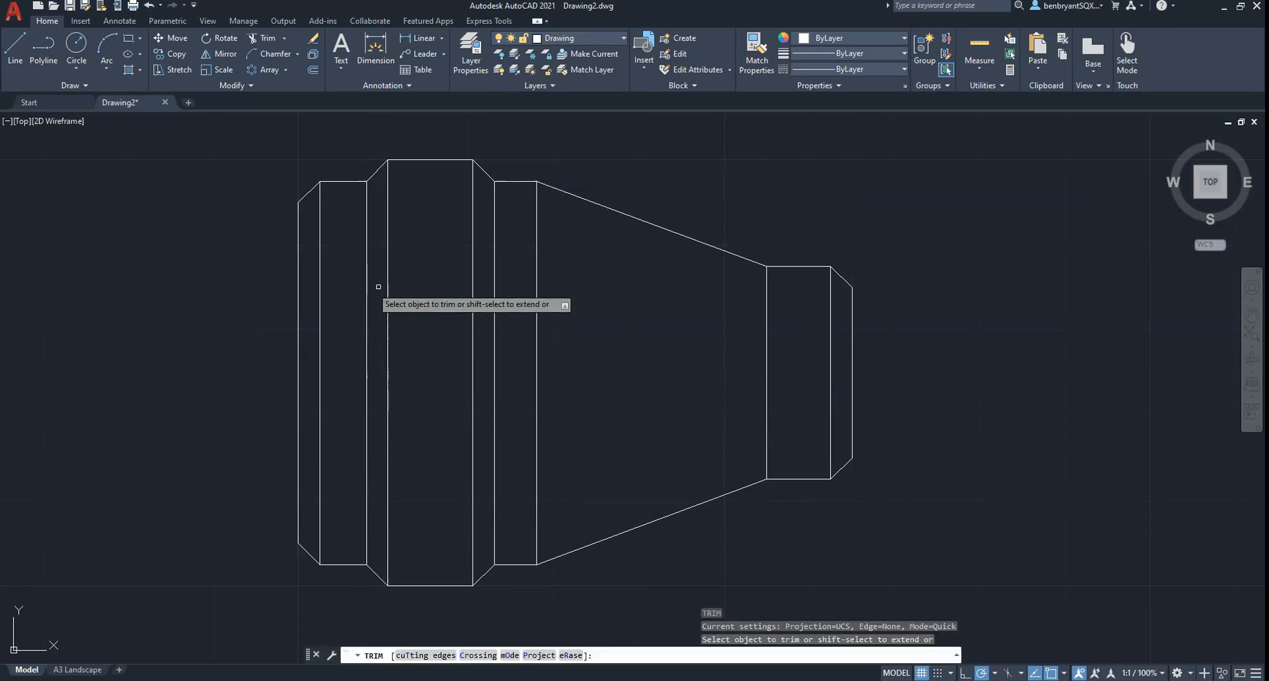
left_click_drag(306, 300, 474, 295)
left_click_drag(308, 421, 487, 434)
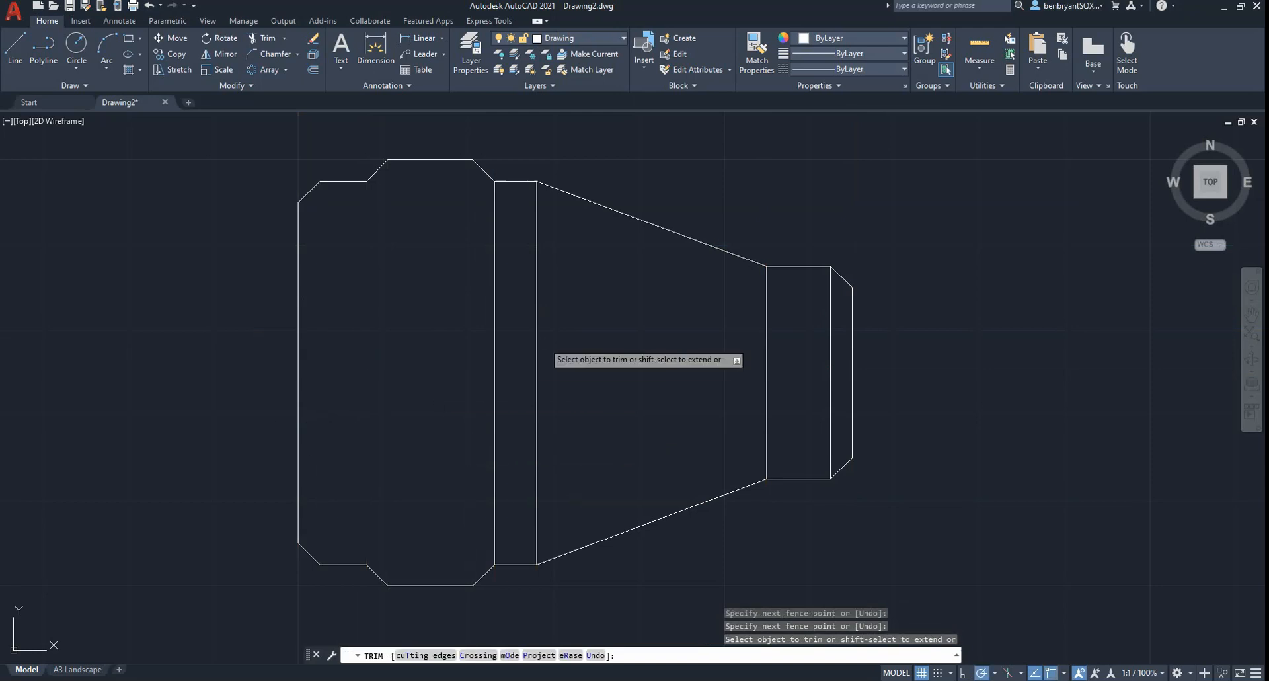
key("alt+Tab")
key("alt+Tab")
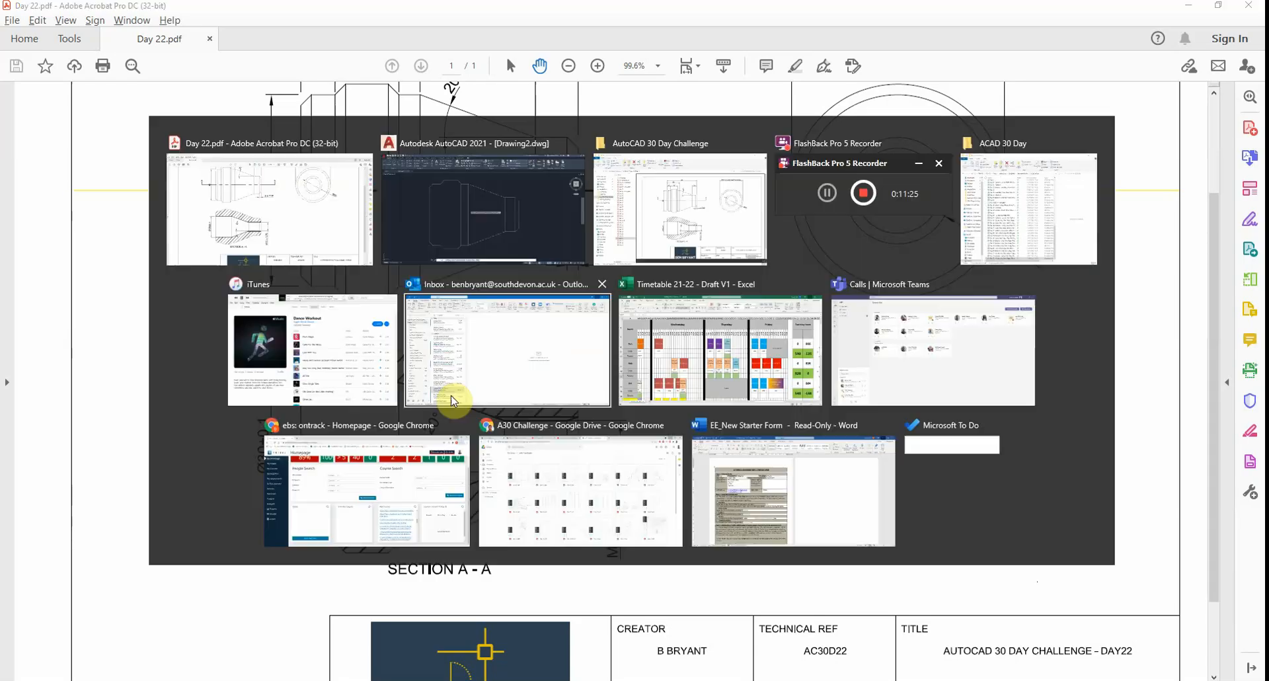
mouse_move(549, 354)
left_mouse_down()
mouse_move(532, 370)
mouse_move(544, 411)
mouse_move(523, 431)
left_mouse_up()
Trim away the vertical lines at the taper's small end and at the end chamfer, checking against Section A-A in Day 22.pdf.
key("alt+Tab")
key("alt+Tab")
key("alt+Tab")
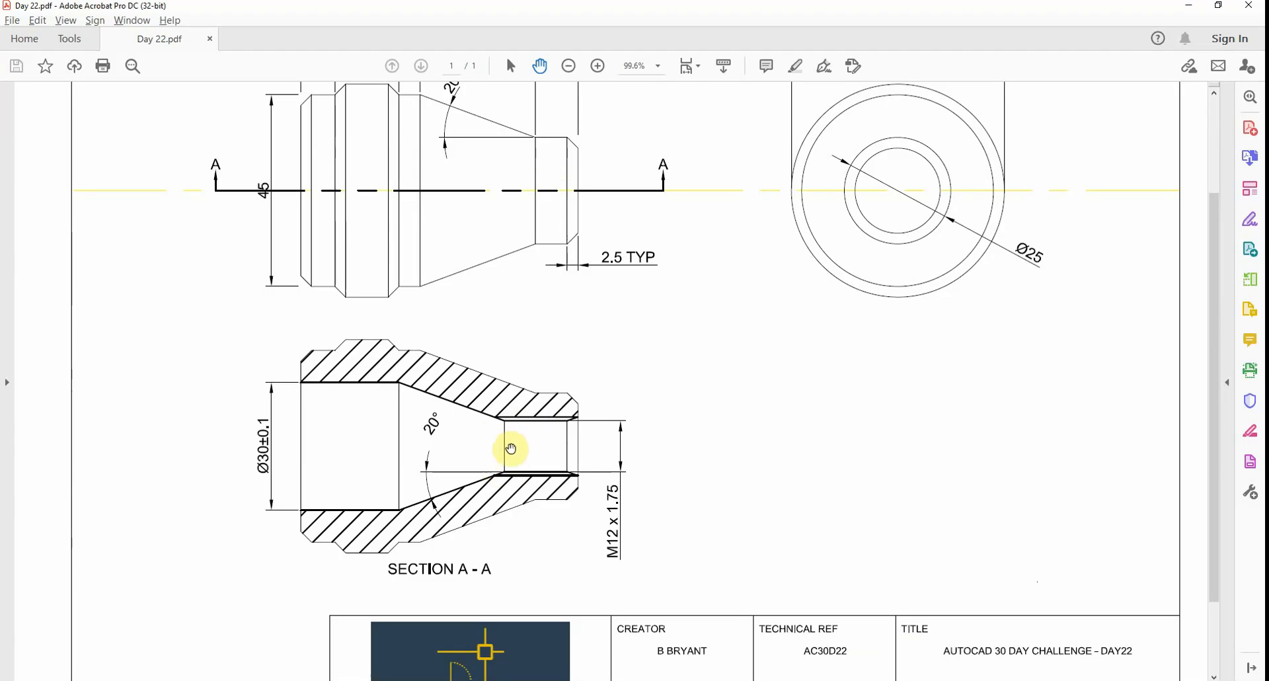
key("alt+Tab")
left_click_drag(725, 371, 771, 367)
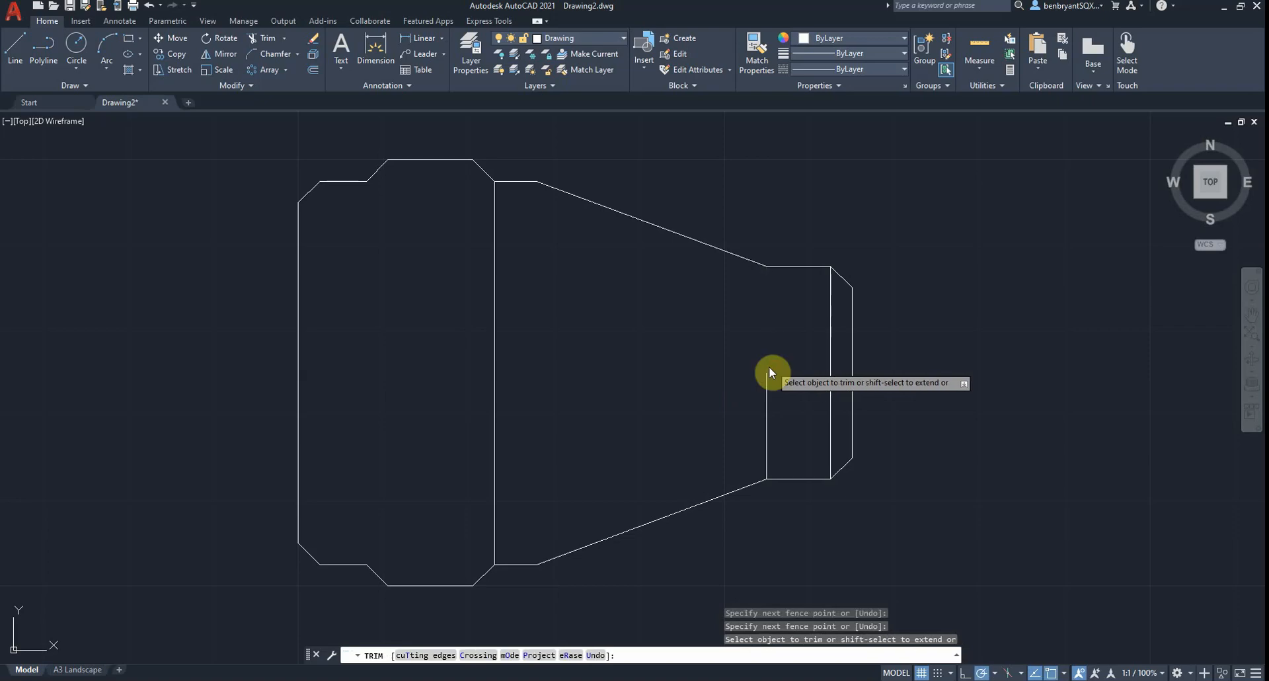
key("alt+Tab")
key("alt+Tab")
key("alt+Tab")
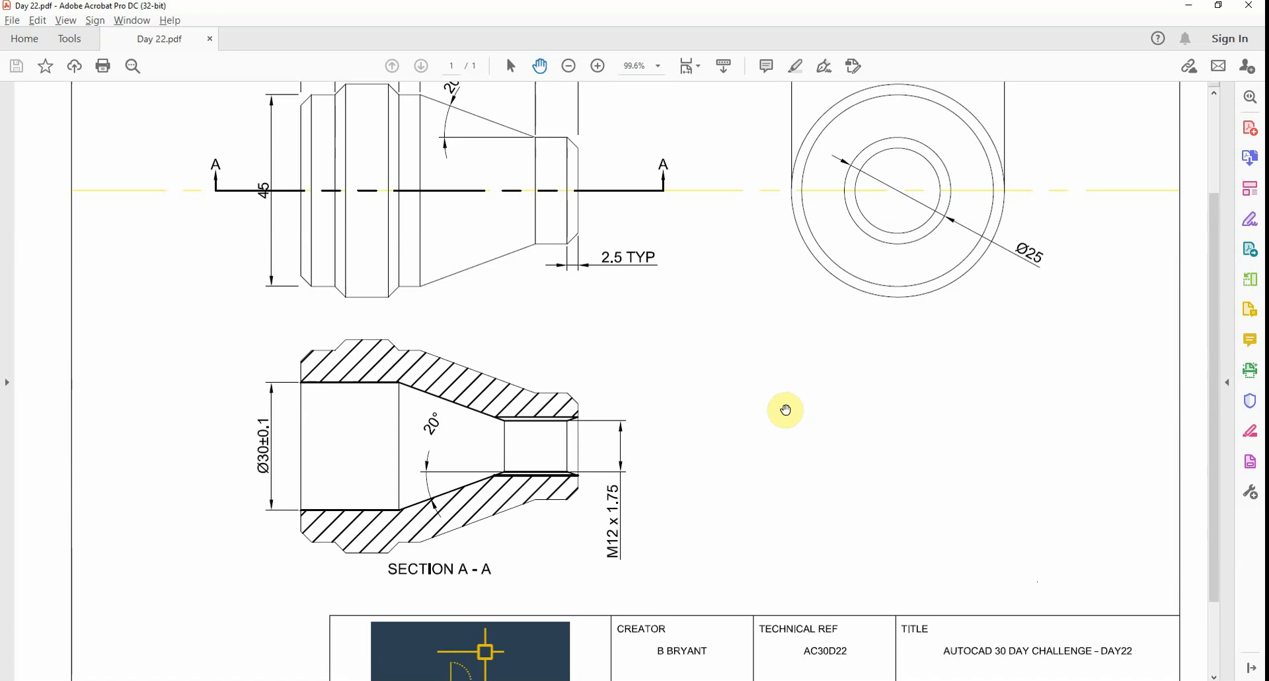
key("alt+Tab")
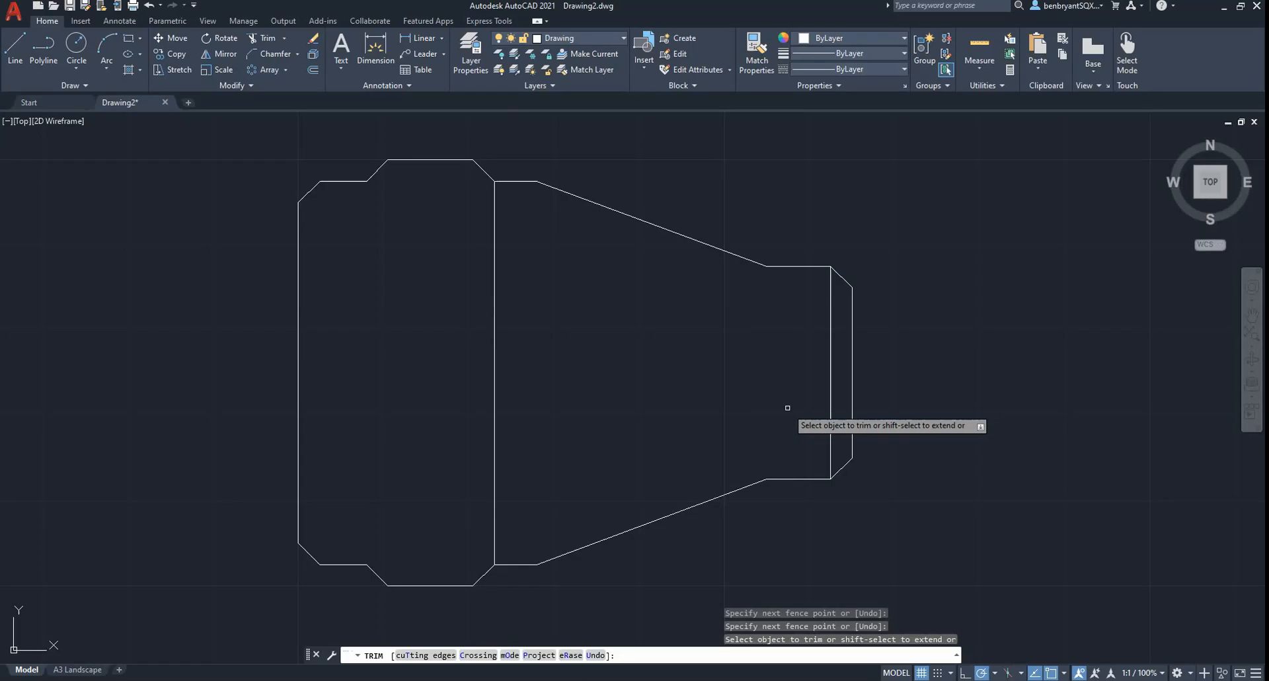
mouse_move(786, 408)
left_mouse_down()
mouse_move(834, 389)
mouse_move(822, 361)
mouse_move(835, 338)
left_mouse_up()
key("alt+Tab")
key("alt+Tab")
key("alt+Tab")
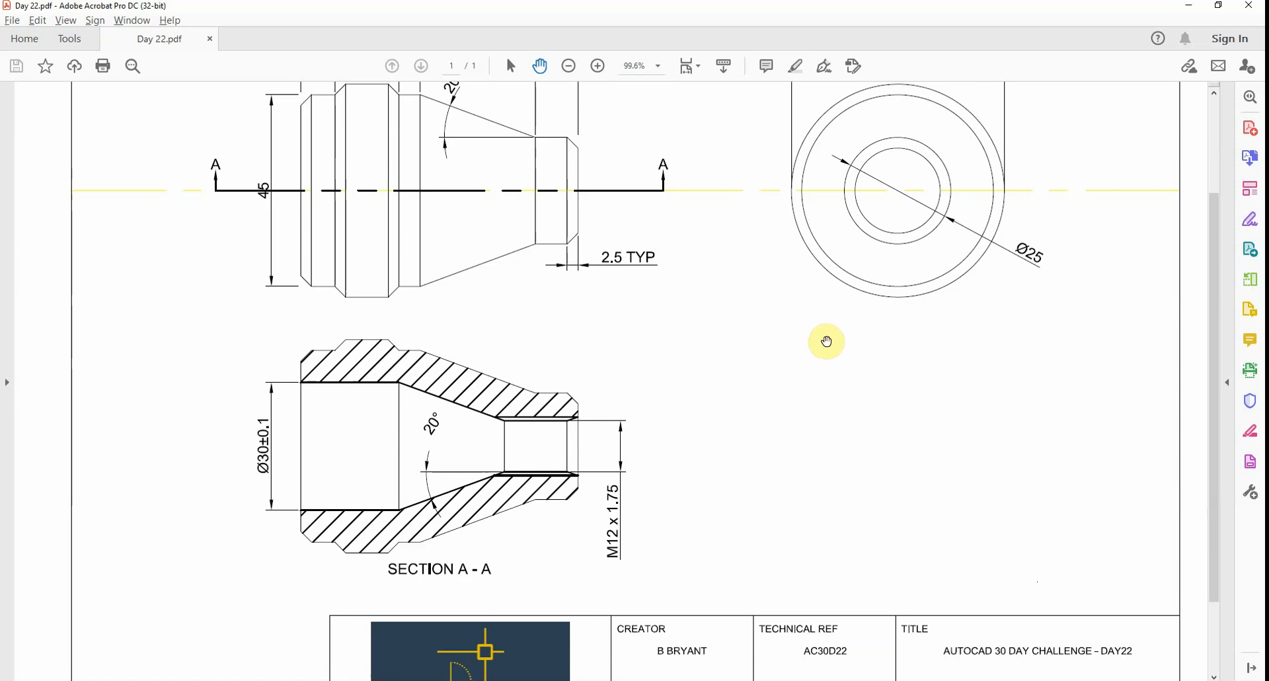
key("alt+Tab")
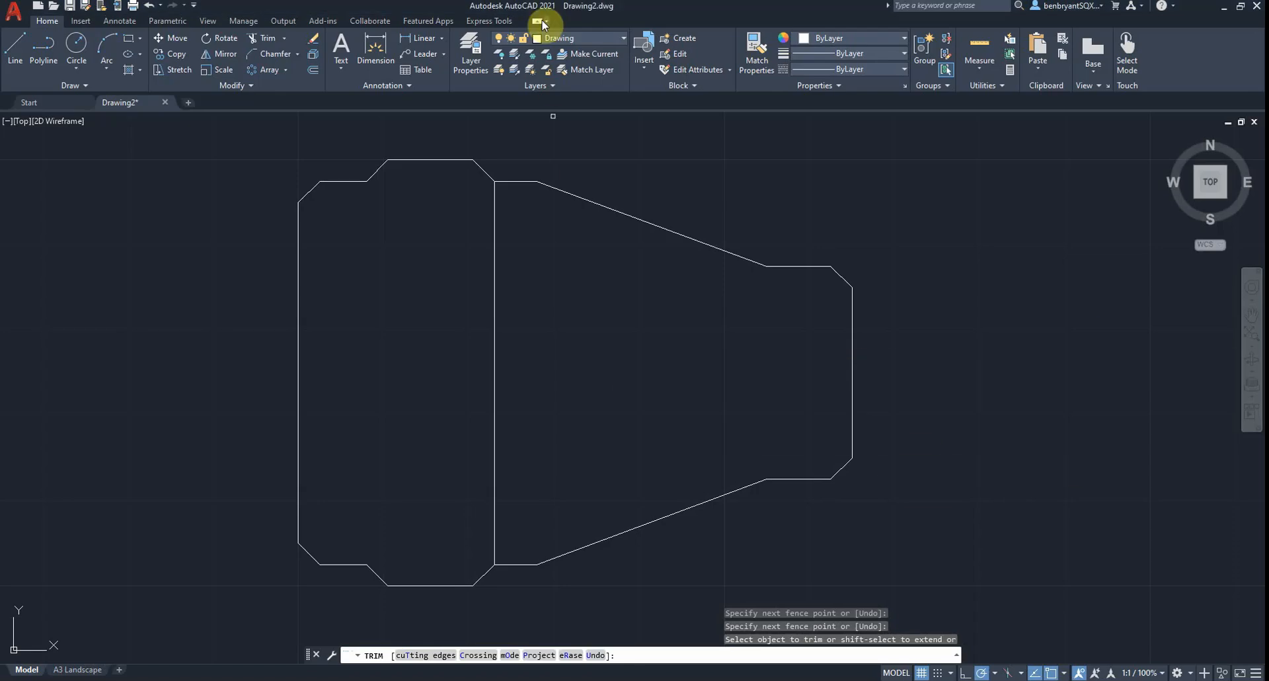
Turn the vision and Construction layers back on and end the Trim command.
left_click(572, 38)
left_click(500, 181)
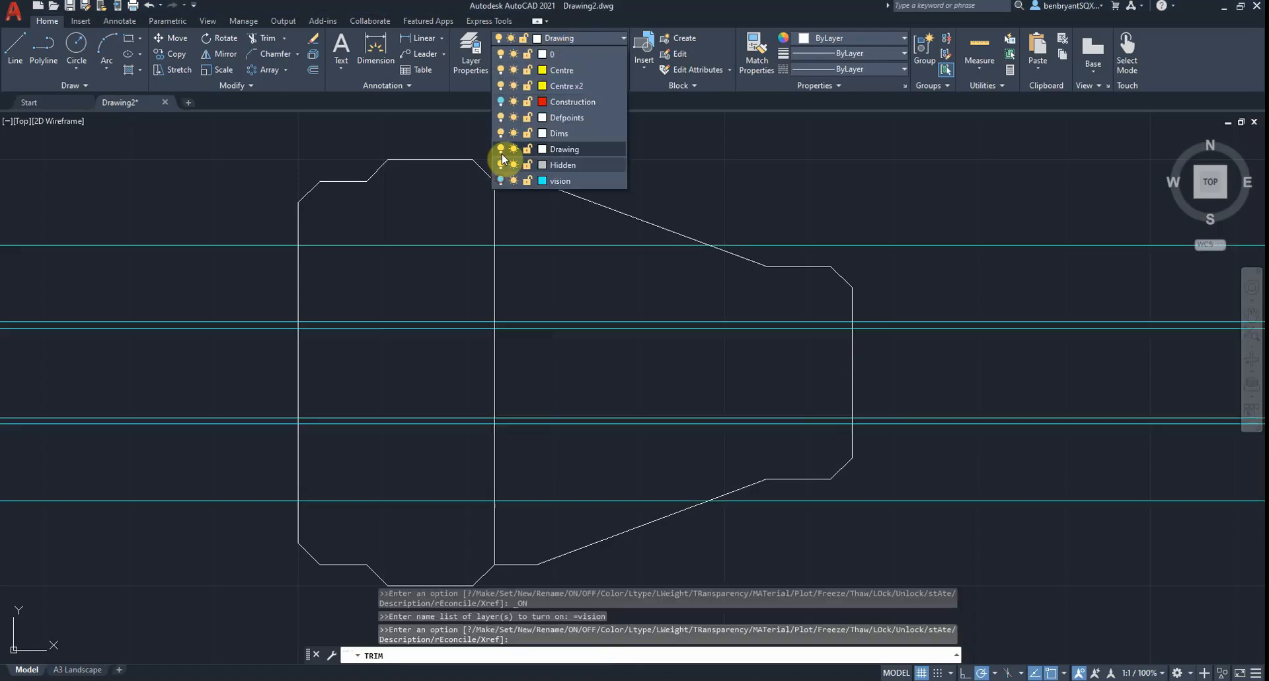
left_click(500, 101)
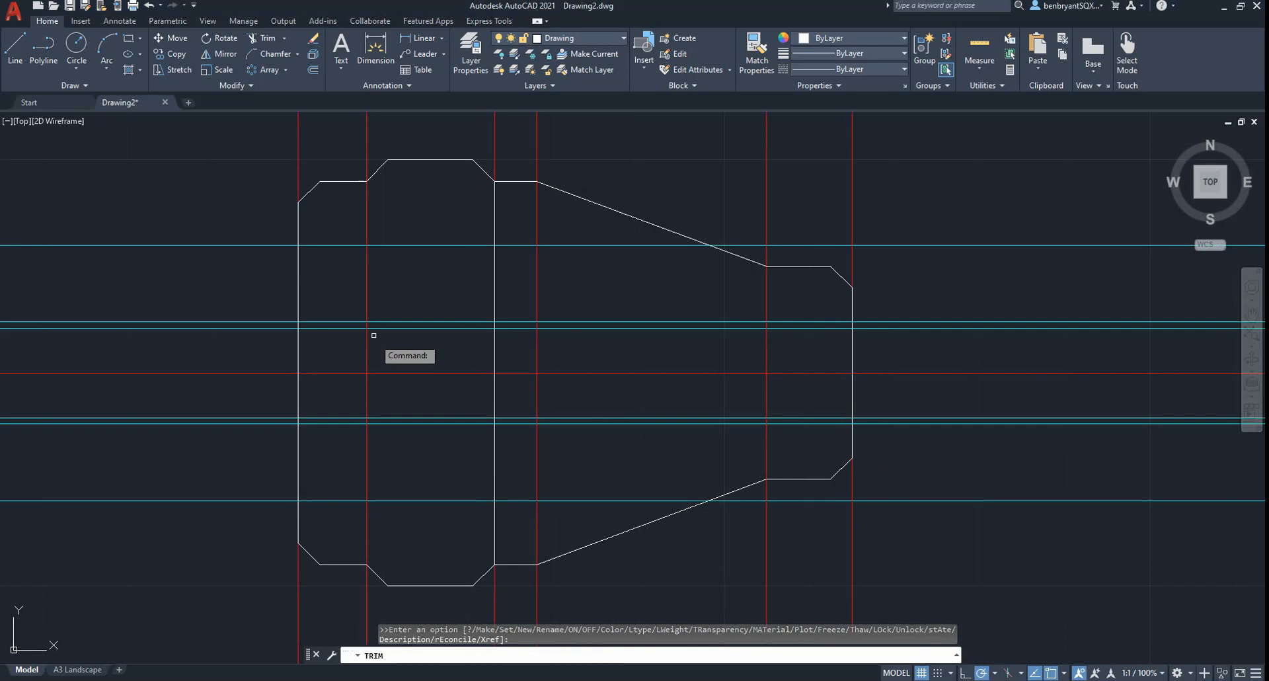
key("Escape")
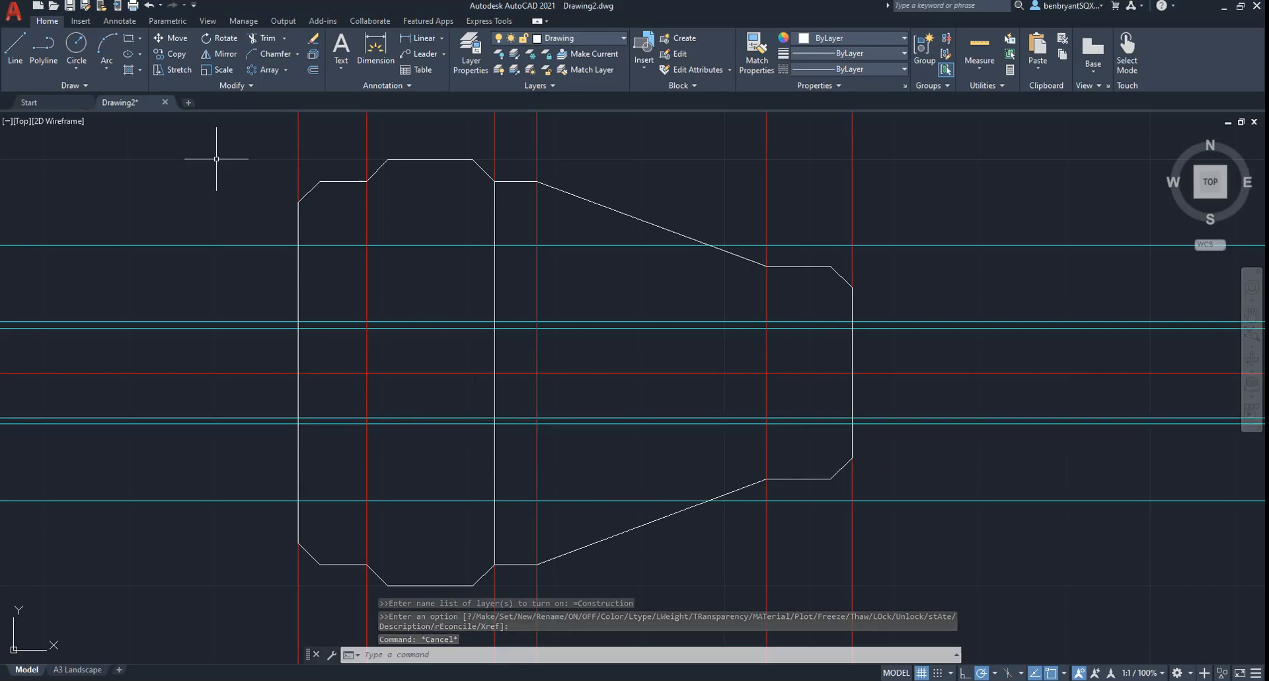
Draw the upper edge of the 30 mm bore, 23 mm long, from the wide end face to the inner vertical line, checking Day 22.pdf.
left_click(16, 46)
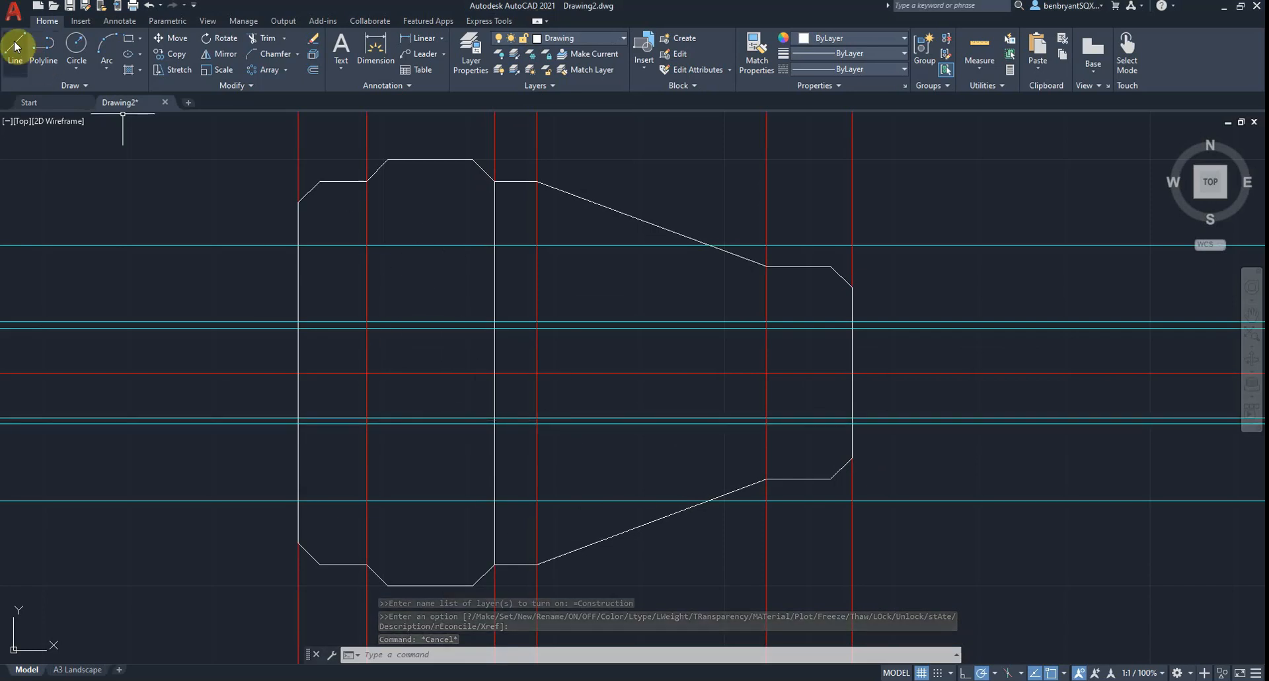
left_click(298, 245)
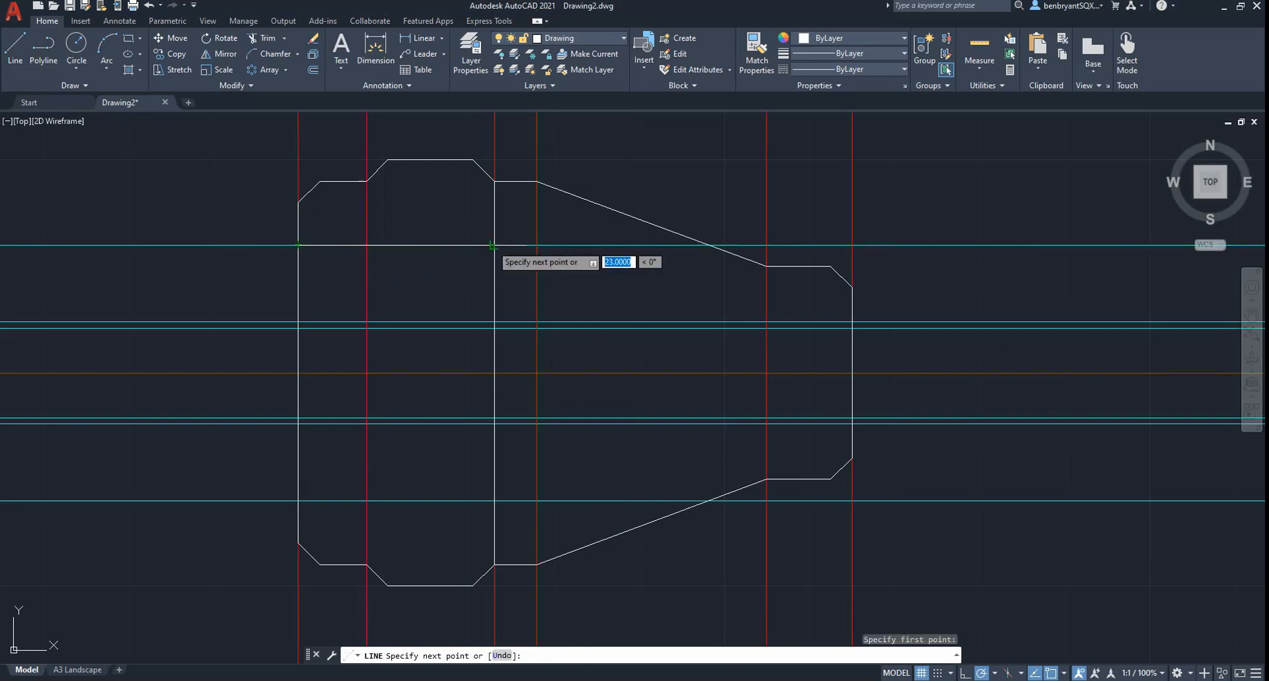
left_click(492, 245)
key("alt+Tab")
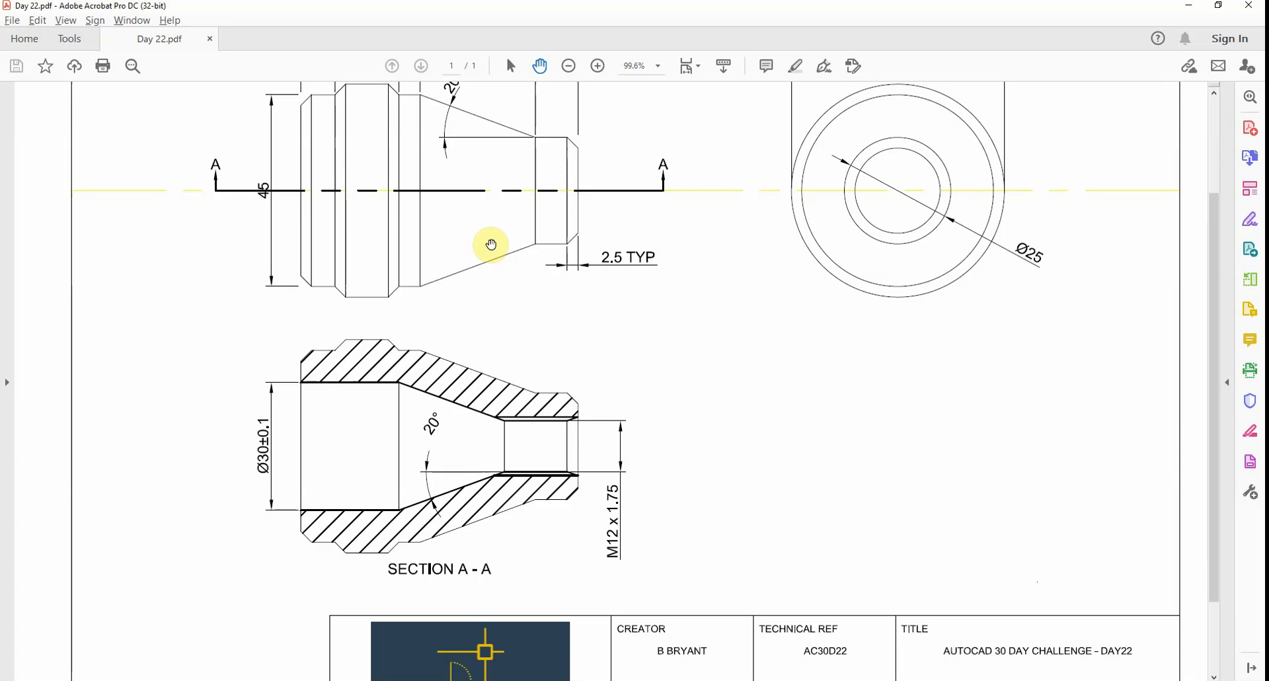
key("alt+Tab")
key("Escape")
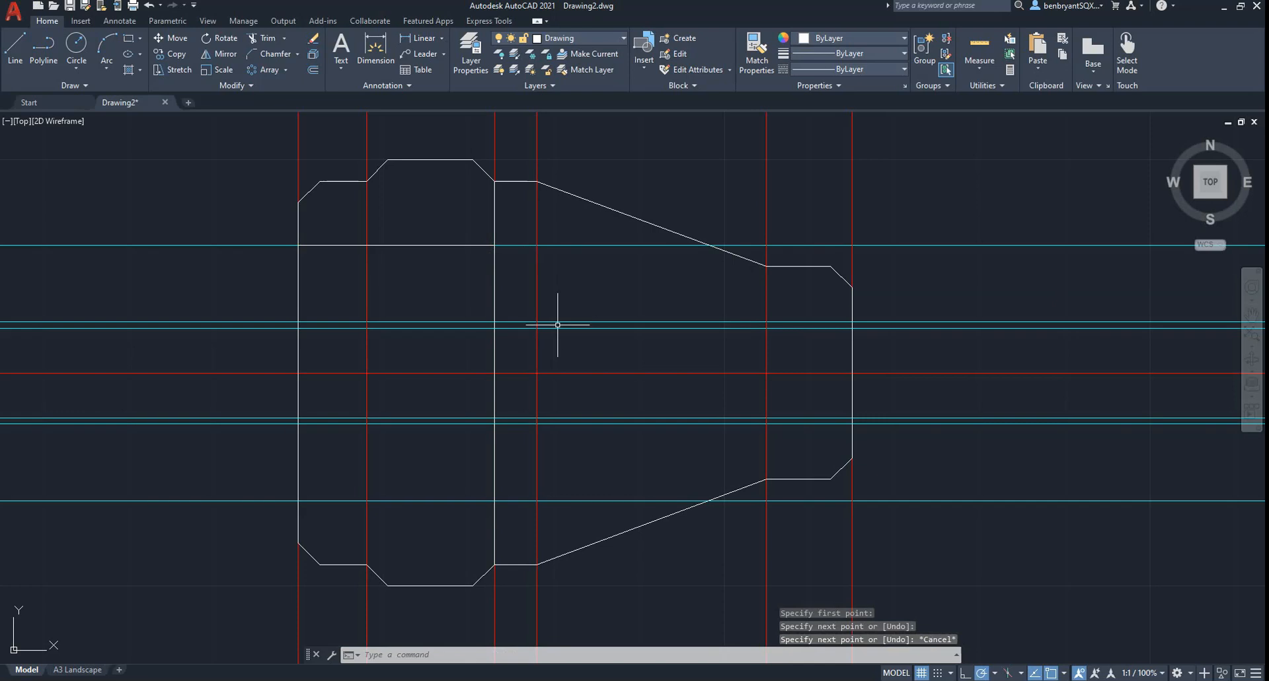
Check the thread in Day 22.pdf and draw a horizontal line along the uppermost thread guide, from the small end face partway into the part.
key("alt+Tab")
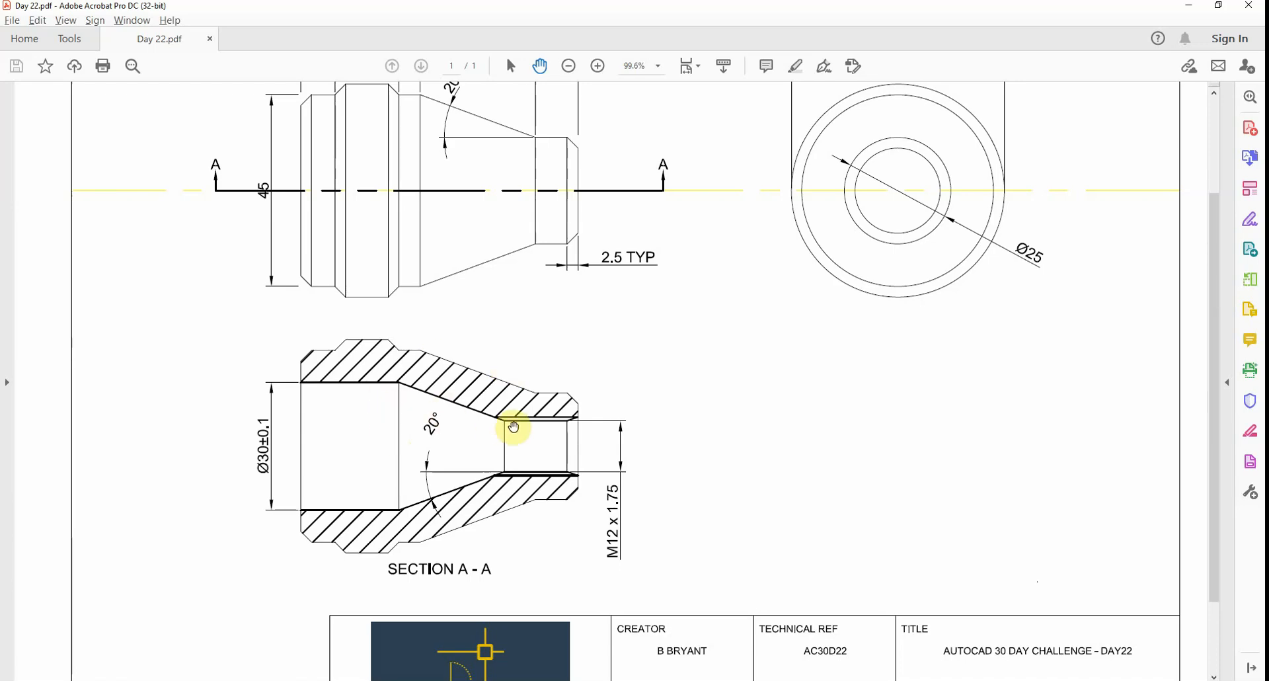
key("alt+Tab")
key("space")
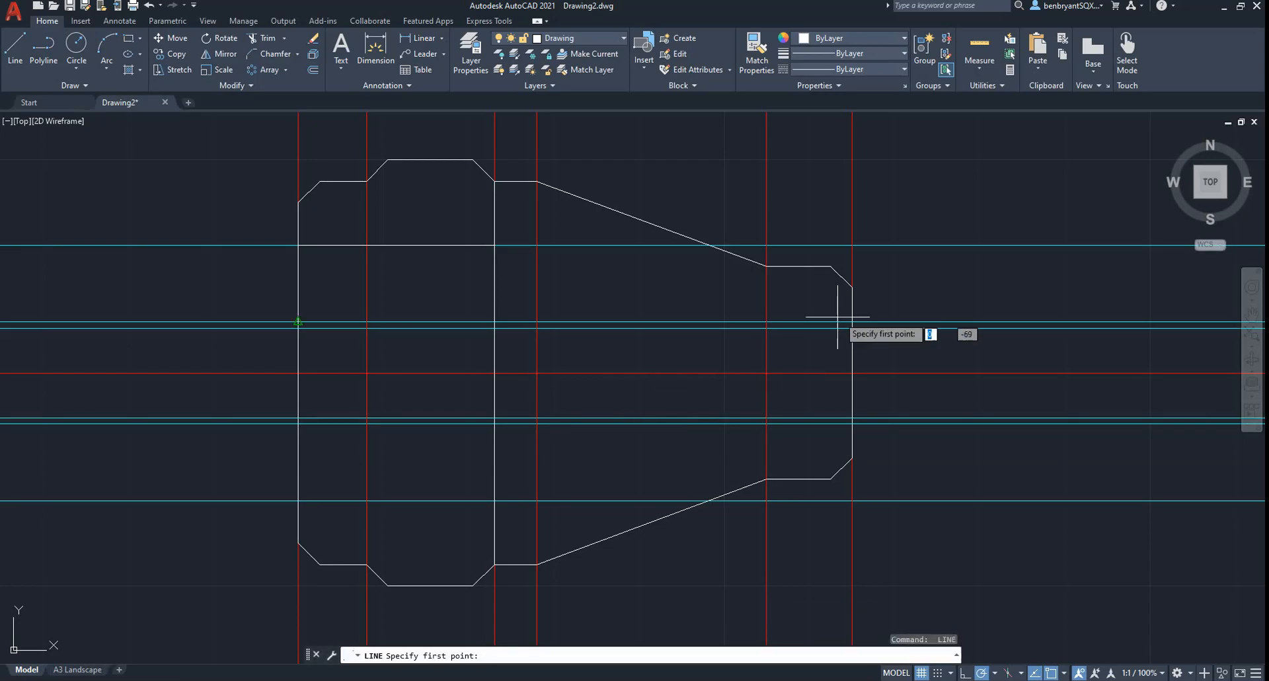
left_click(852, 322)
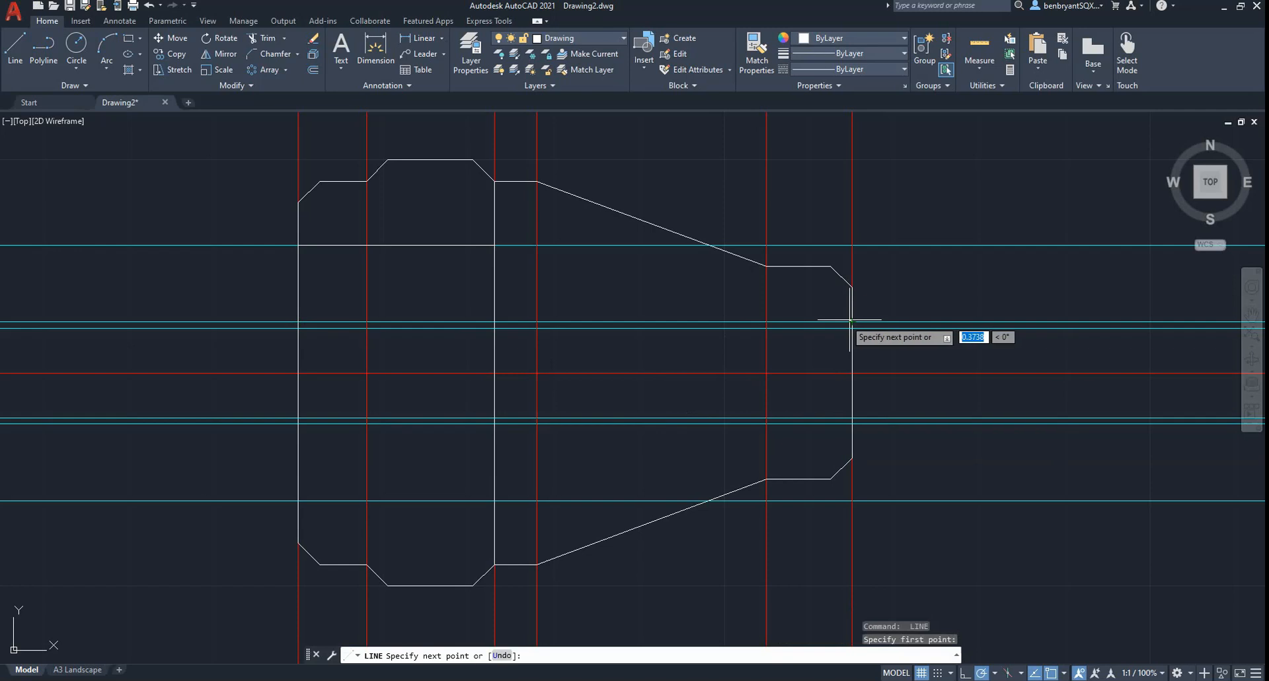
key("alt+Tab")
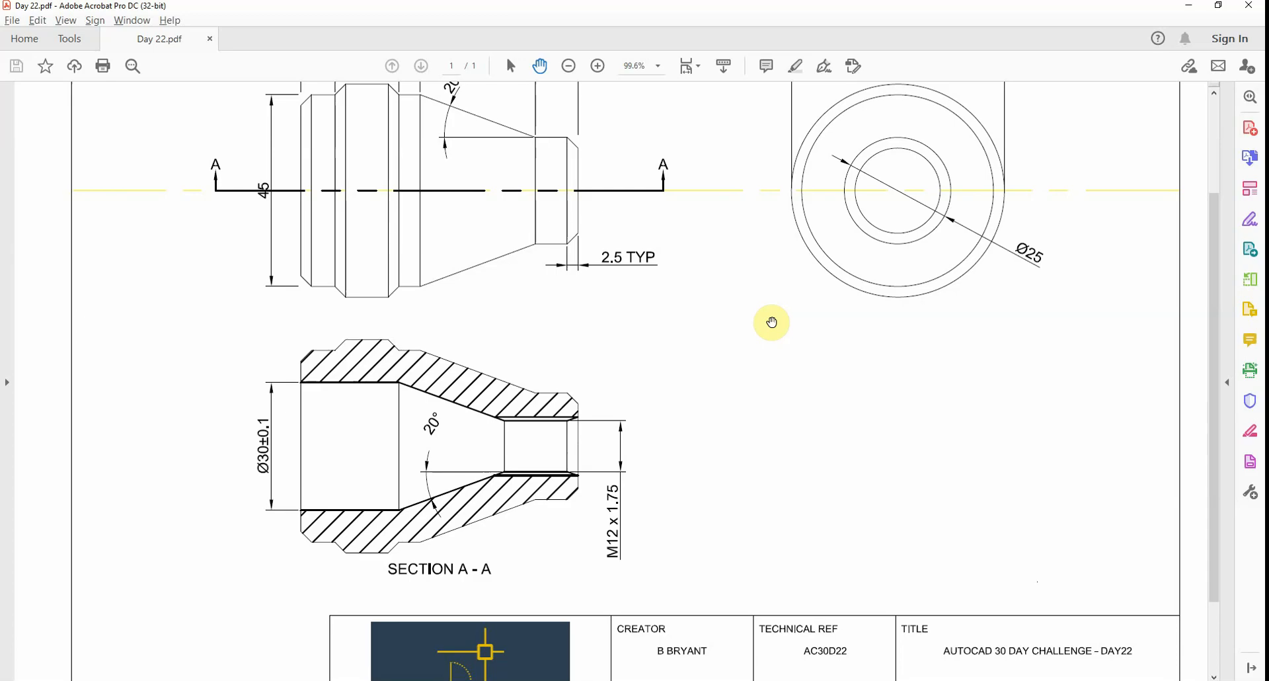
key("alt+Tab")
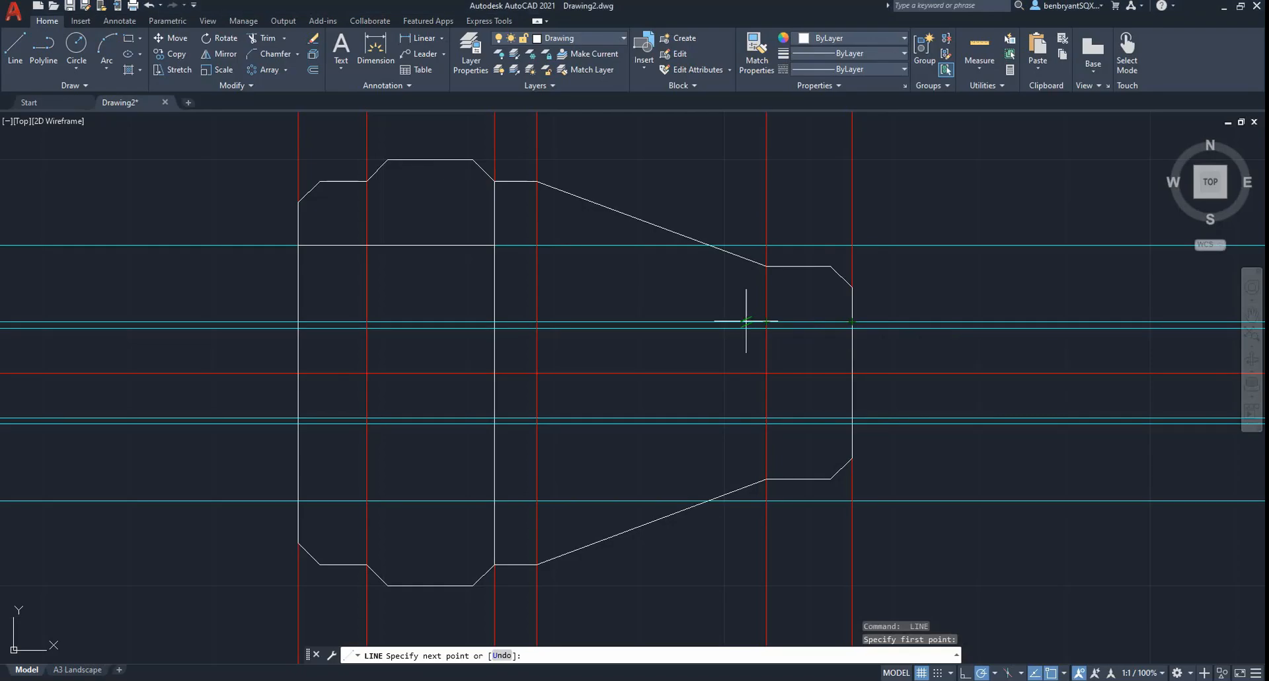
left_click(668, 321)
key("space")
Draw the bore's upper taper line from the inner end of the 30 mm bore edge, 54.6832 mm long at 340°.
key("space")
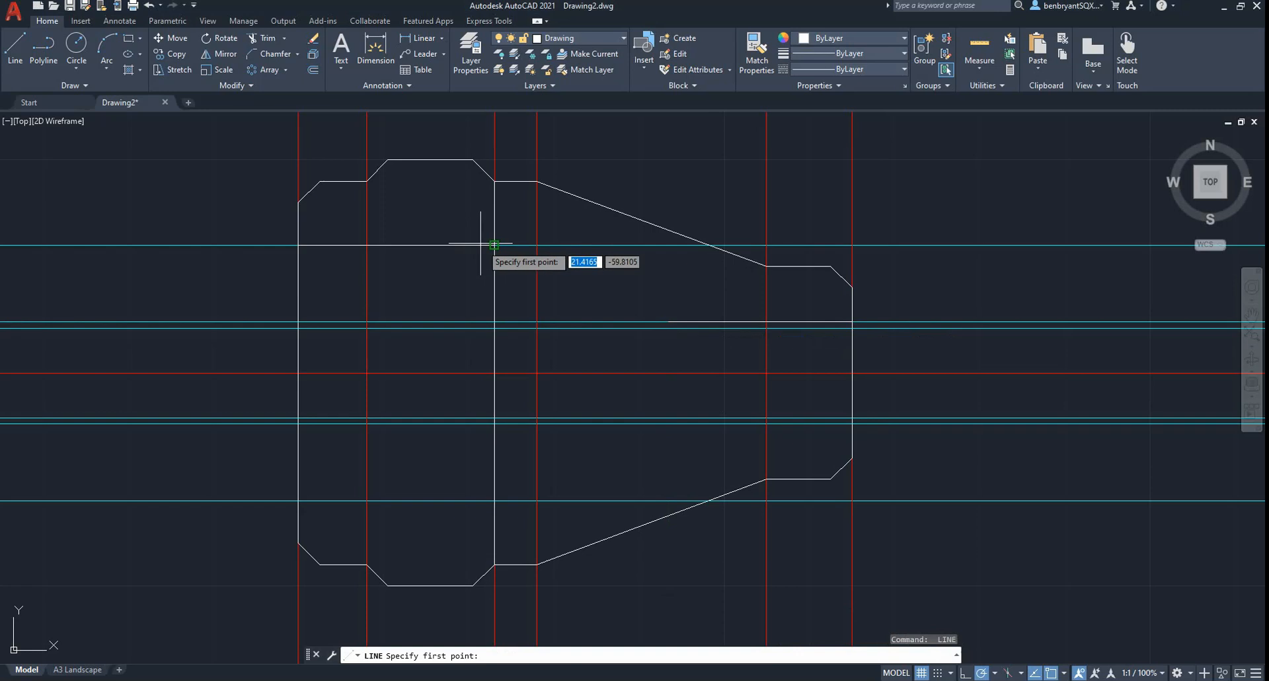
left_click(495, 245)
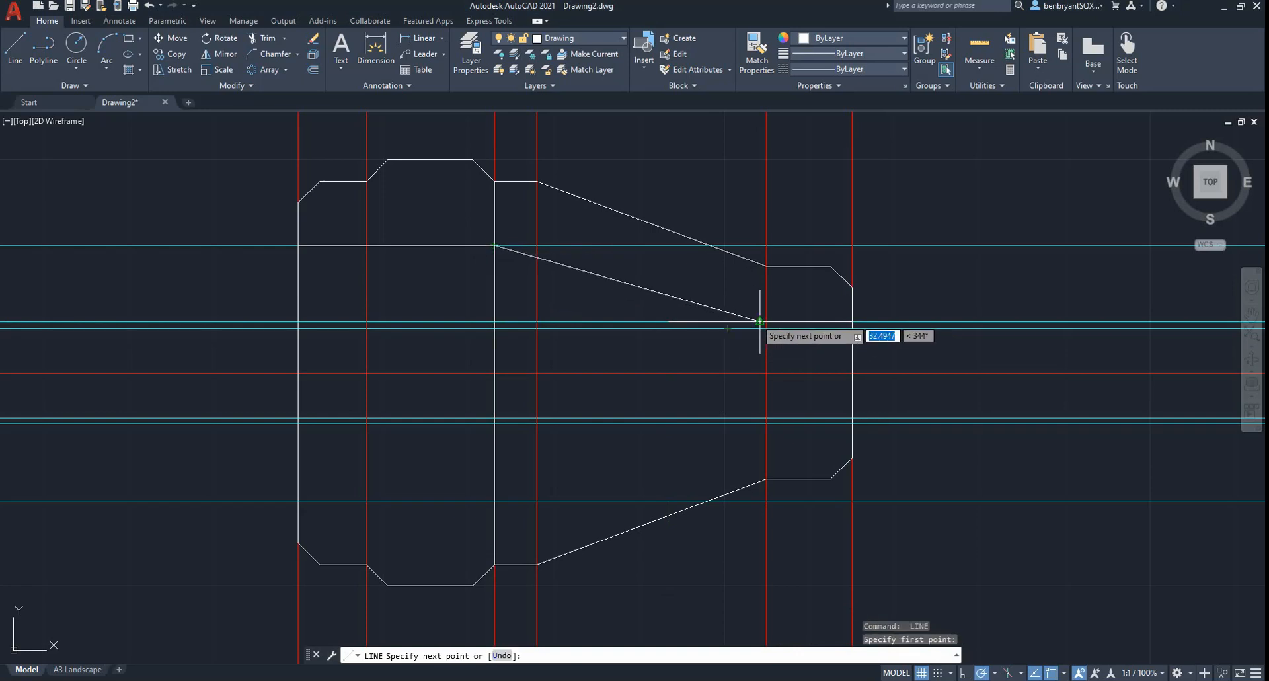
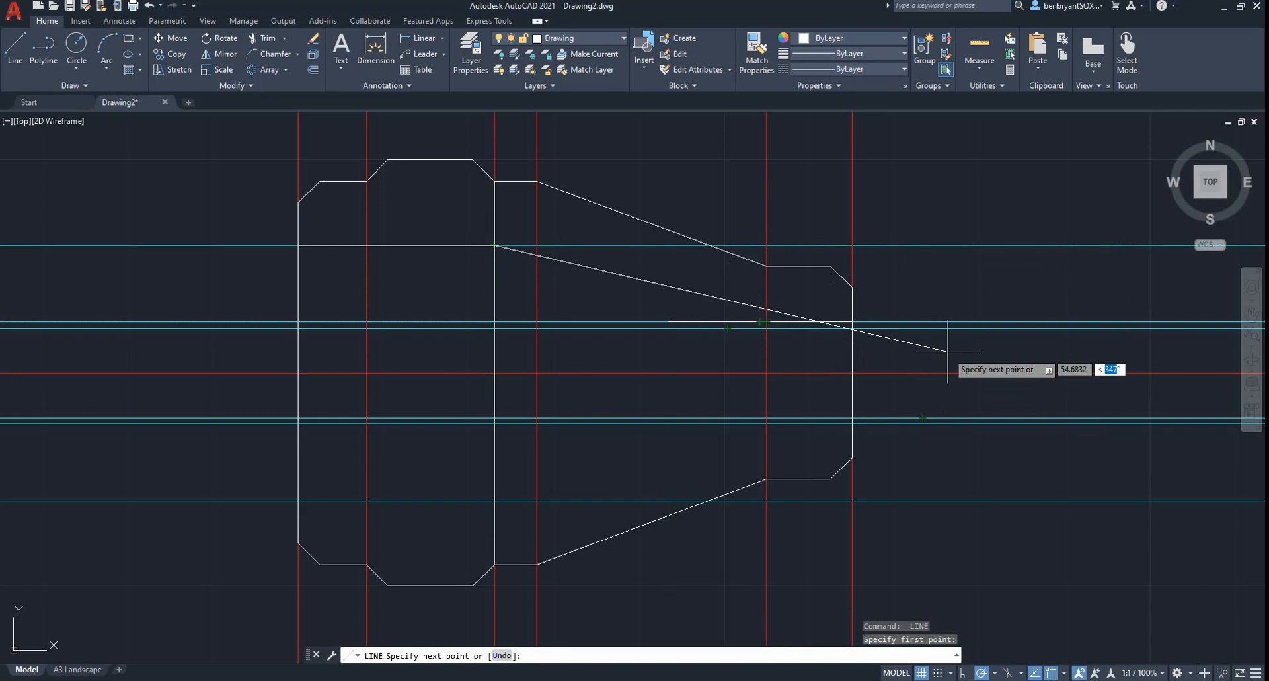
key("Return")
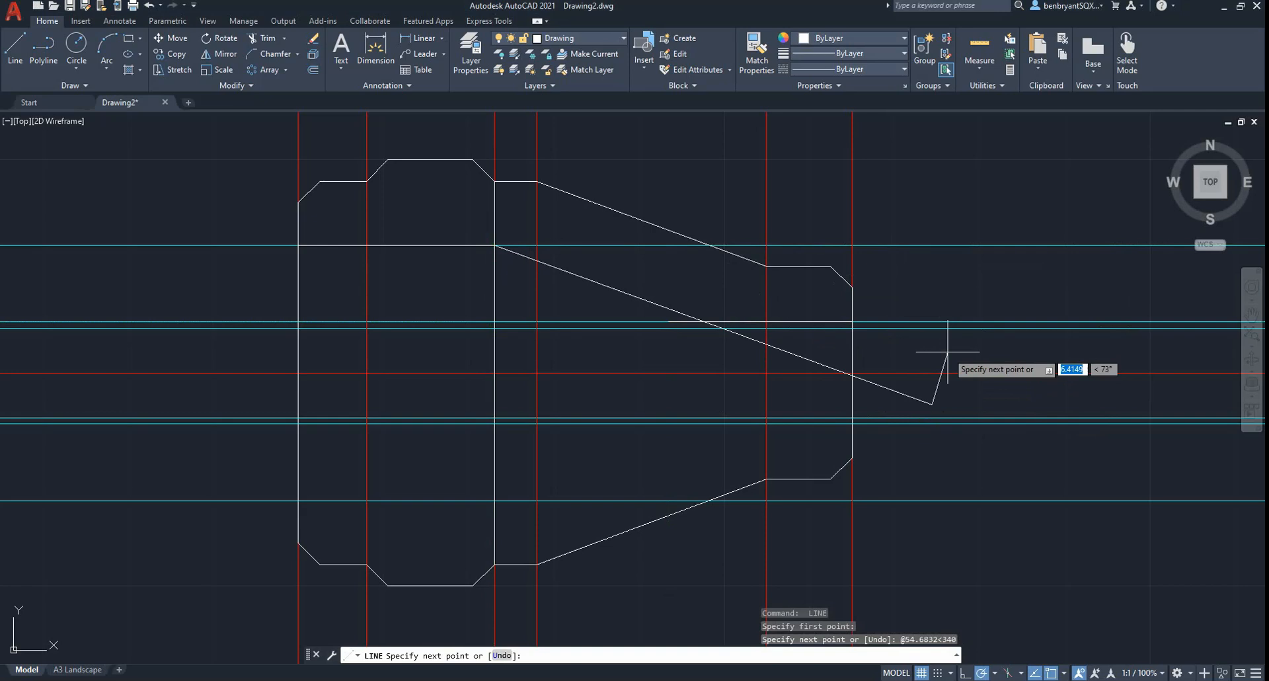
key("Escape")
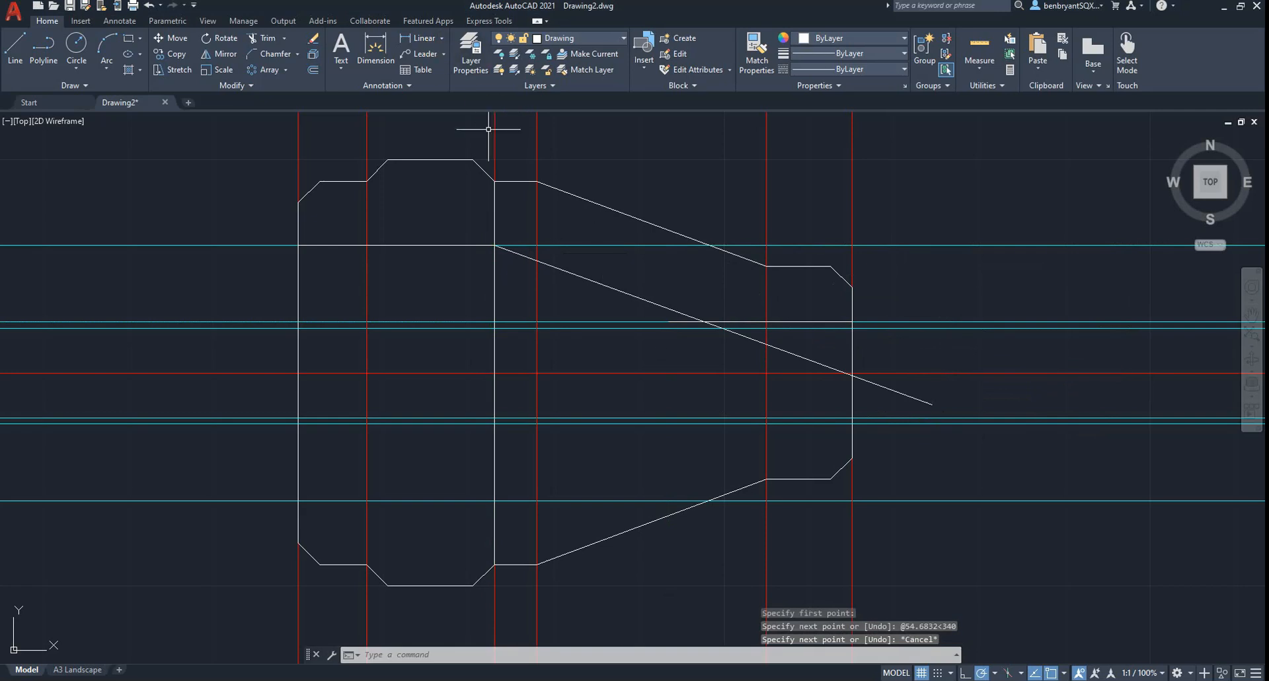
Check the angle between the upper thread line and the bore's taper line with an angular dimension, without placing it.
left_click(441, 40)
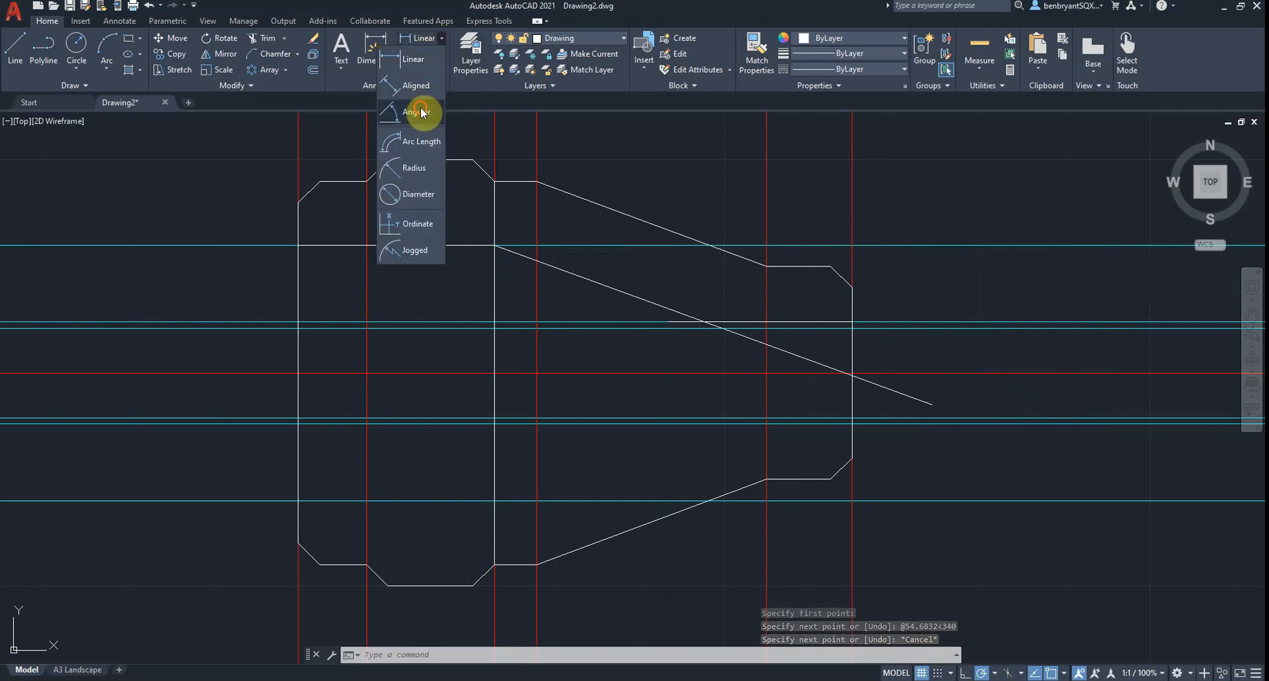
left_click(421, 112)
left_click(674, 322)
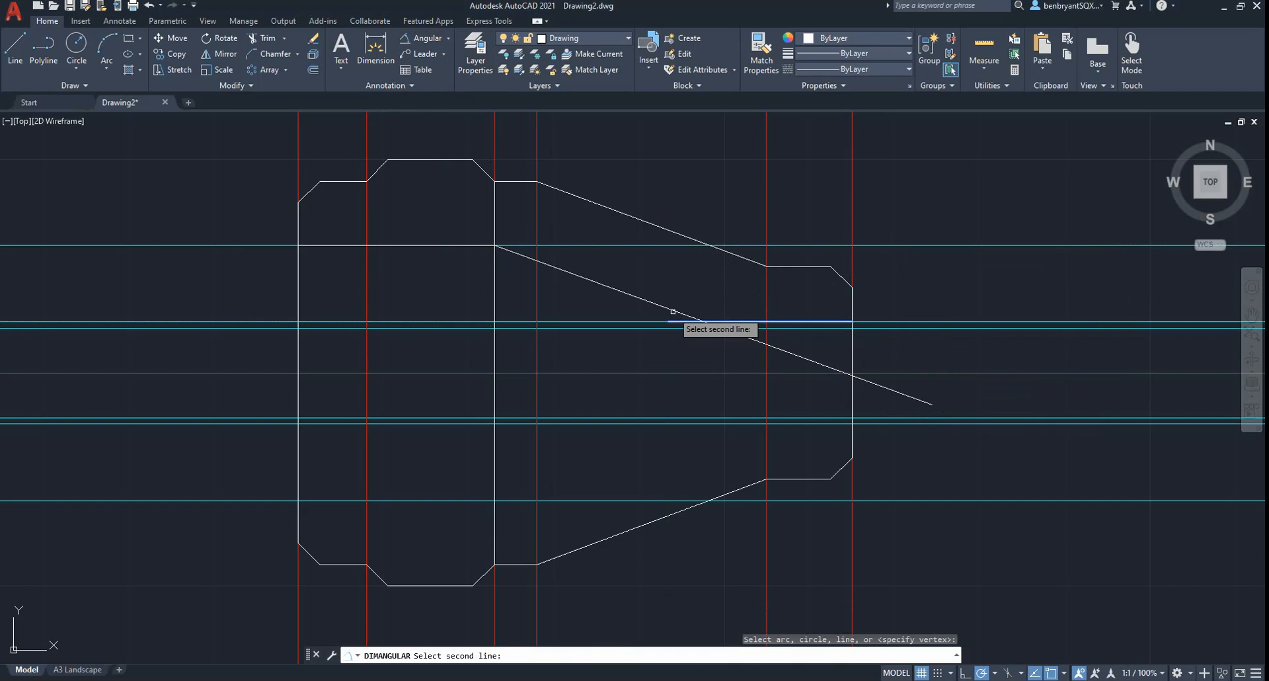
left_click(673, 311)
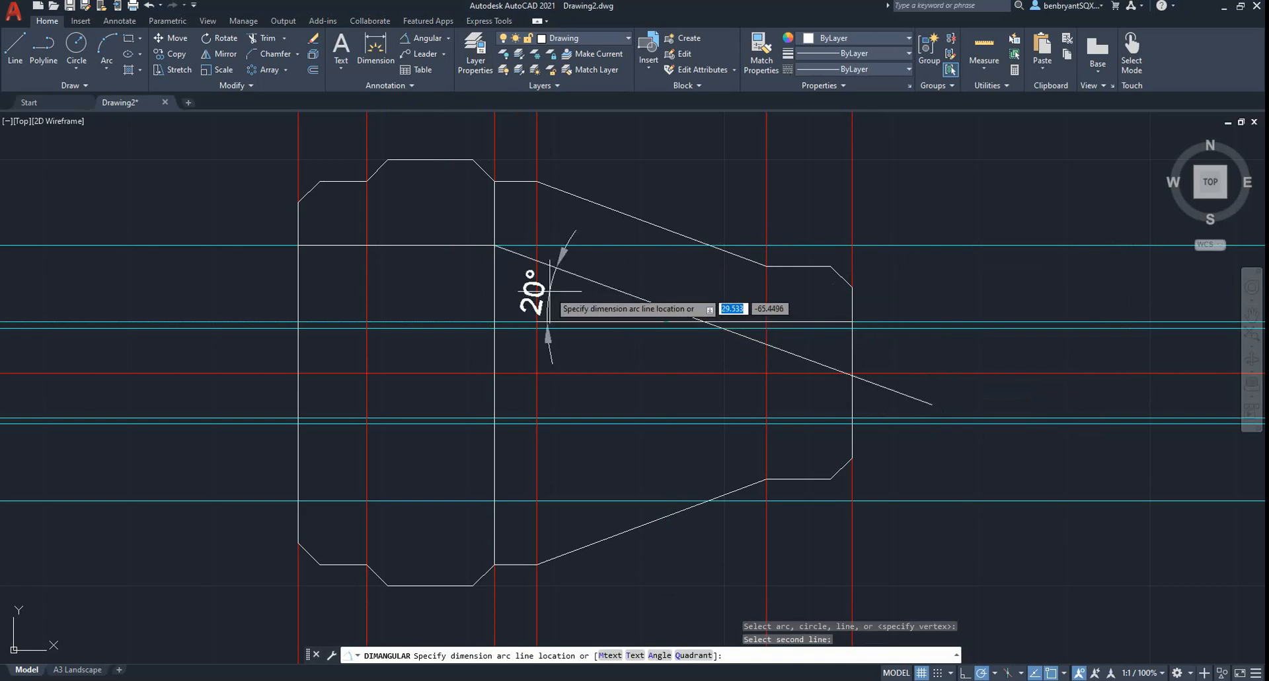
key("Escape")
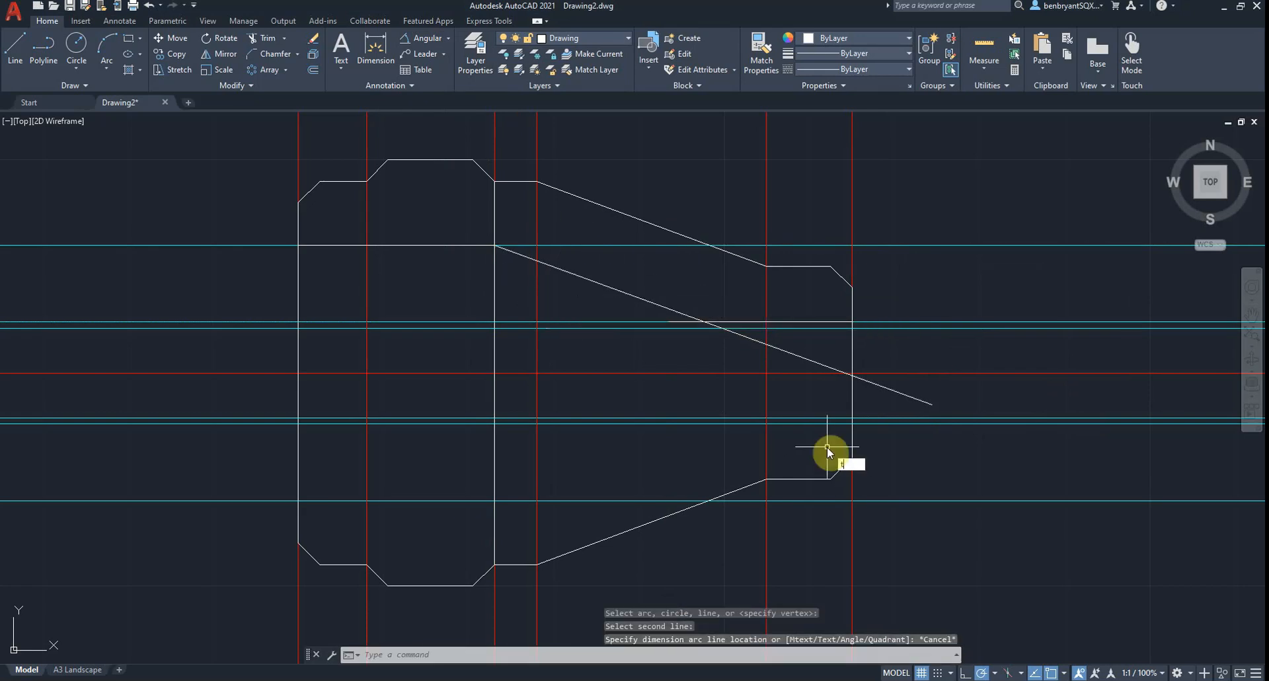
Start the Trim command and turn off the vision and Construction layers.
type("trim")
key("Return")
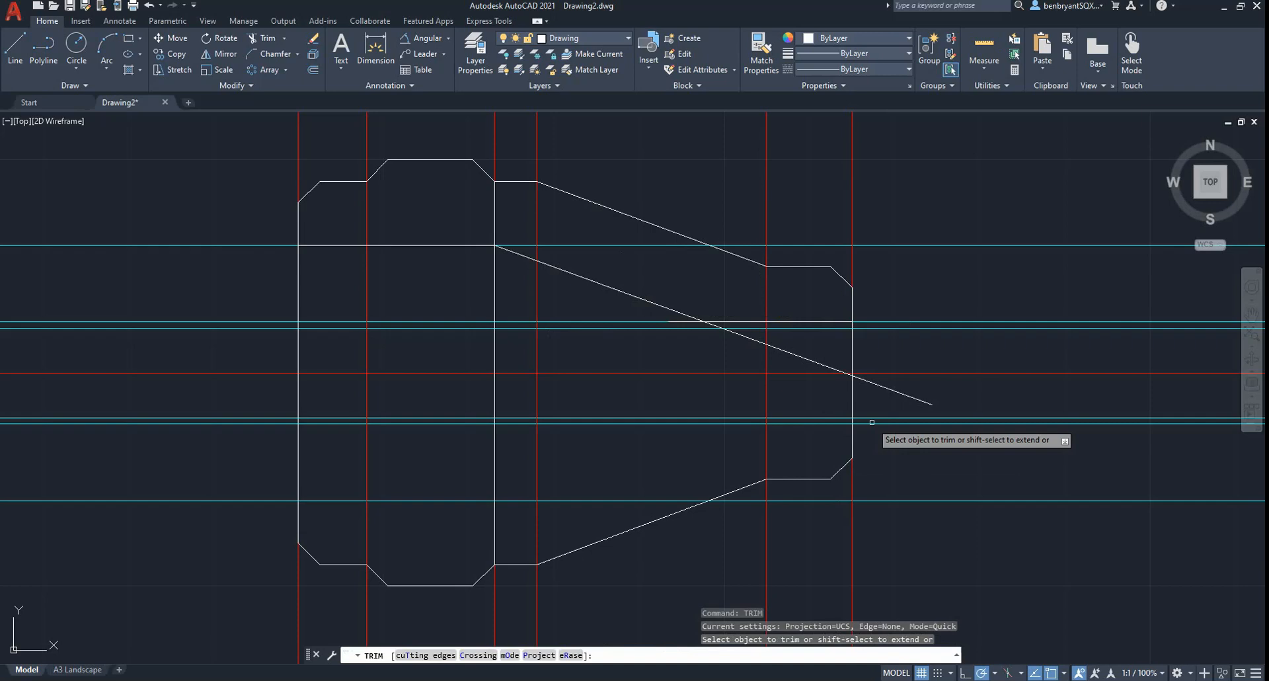
left_click(603, 37)
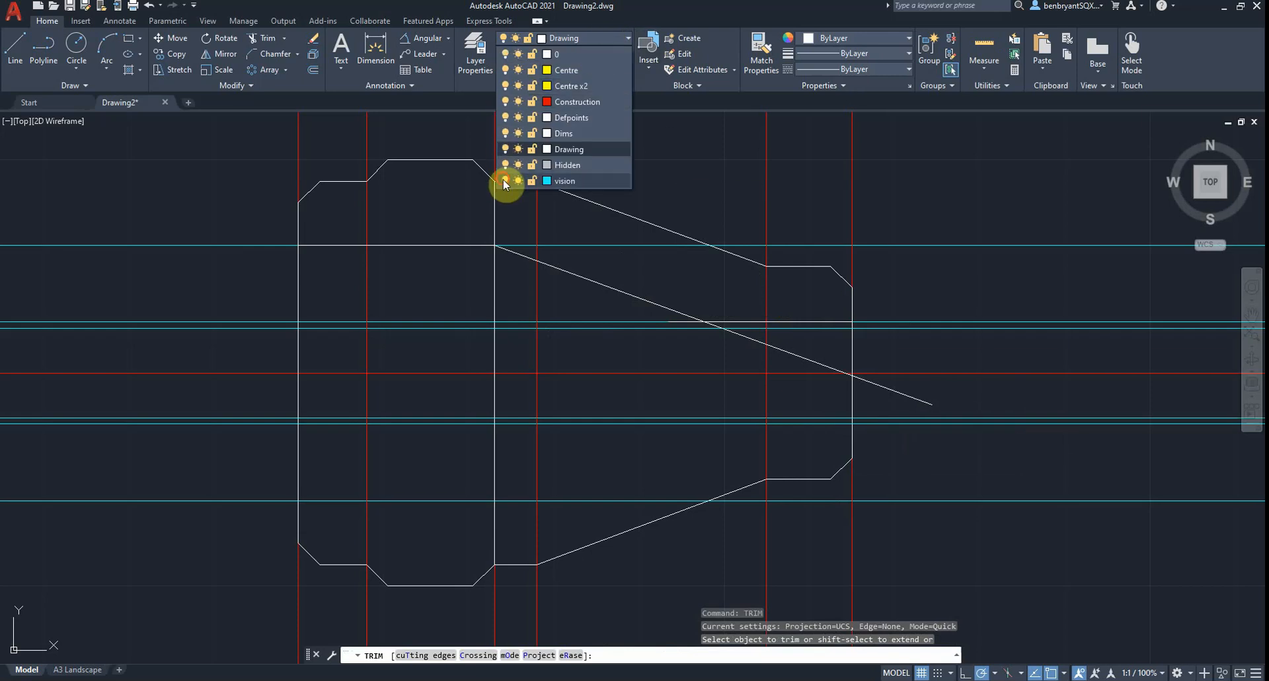
left_click(505, 180)
left_click(505, 101)
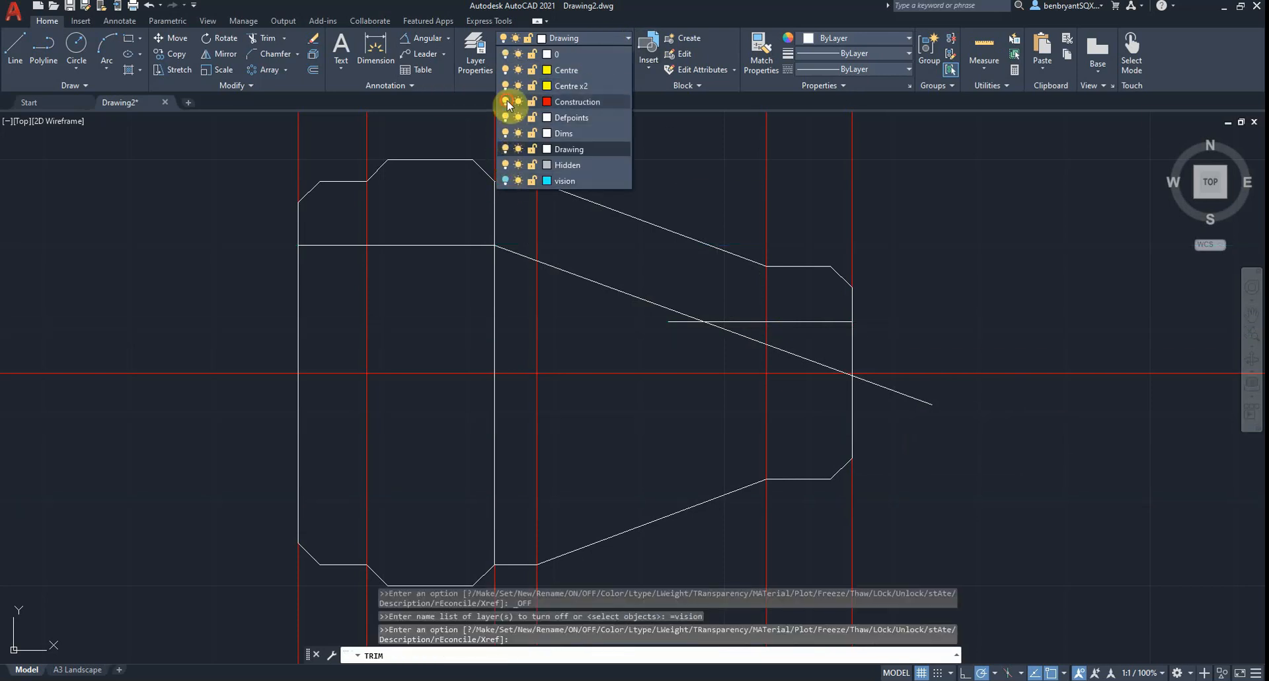
Hide the Construction layer, then trim the sloped bore line and the upper thread line back to their intersection.
key("Return")
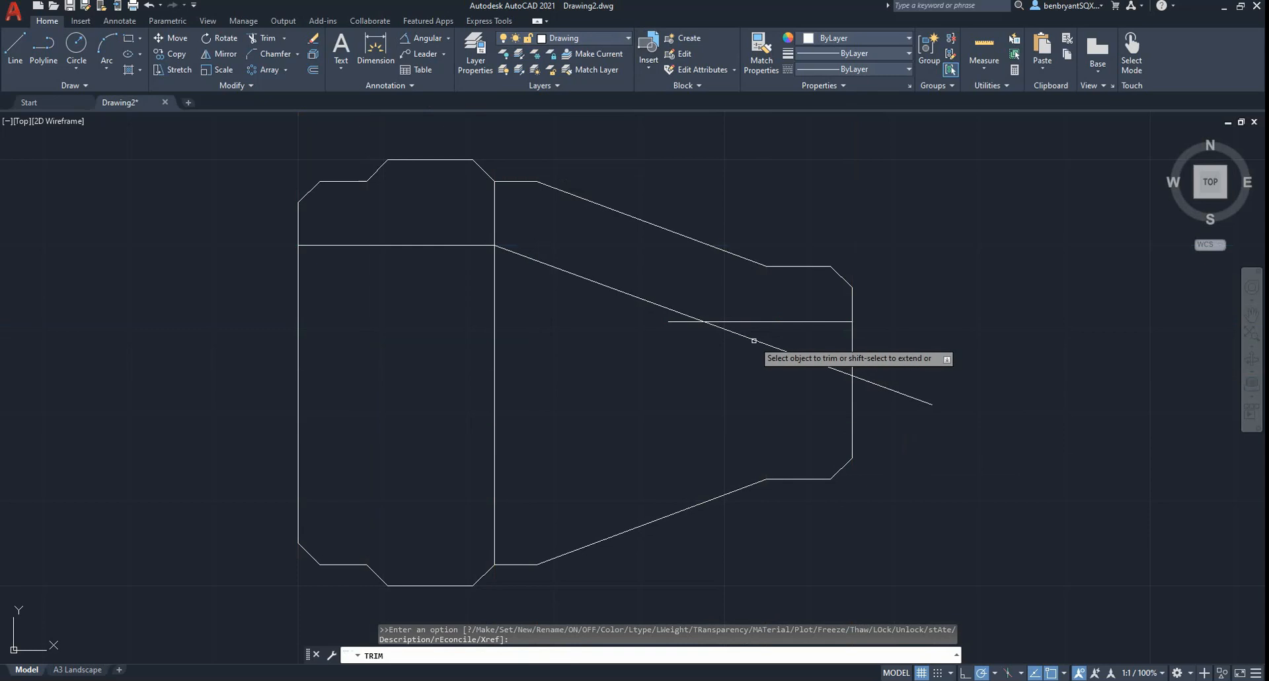
left_click(767, 345)
left_click(680, 321)
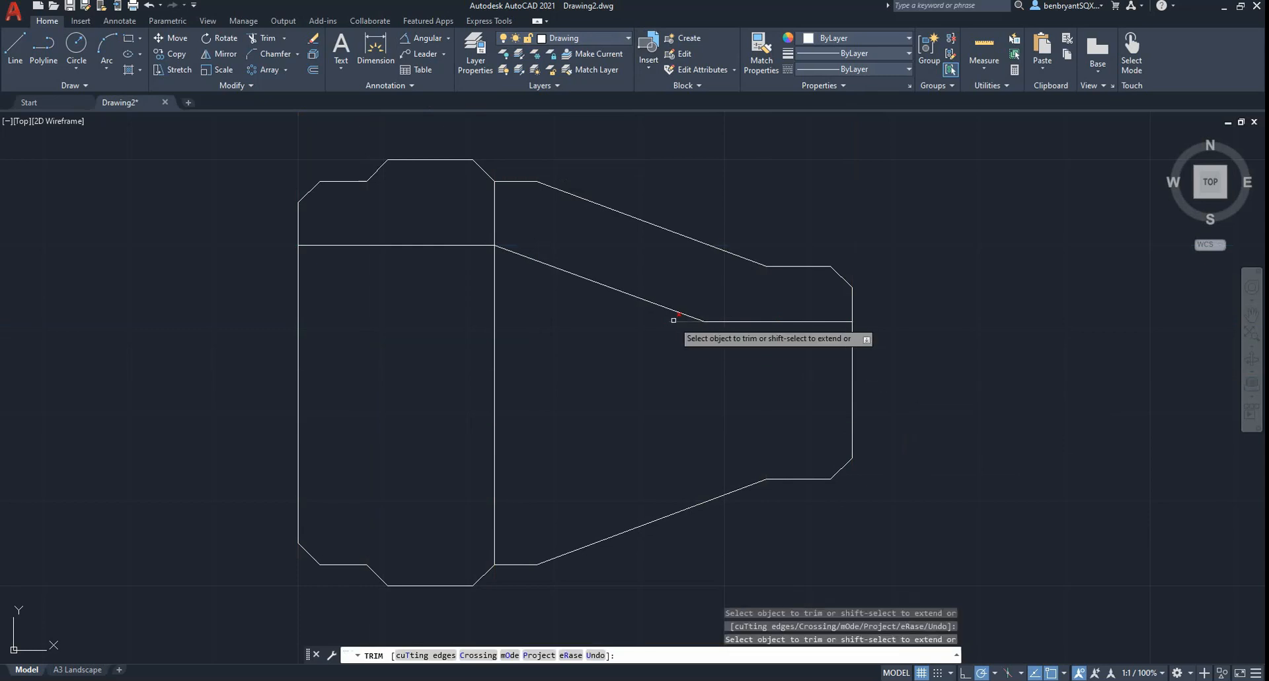
Turn the vision layer back on and check the thread lines of Section A-A in Day 22.pdf.
left_click(592, 39)
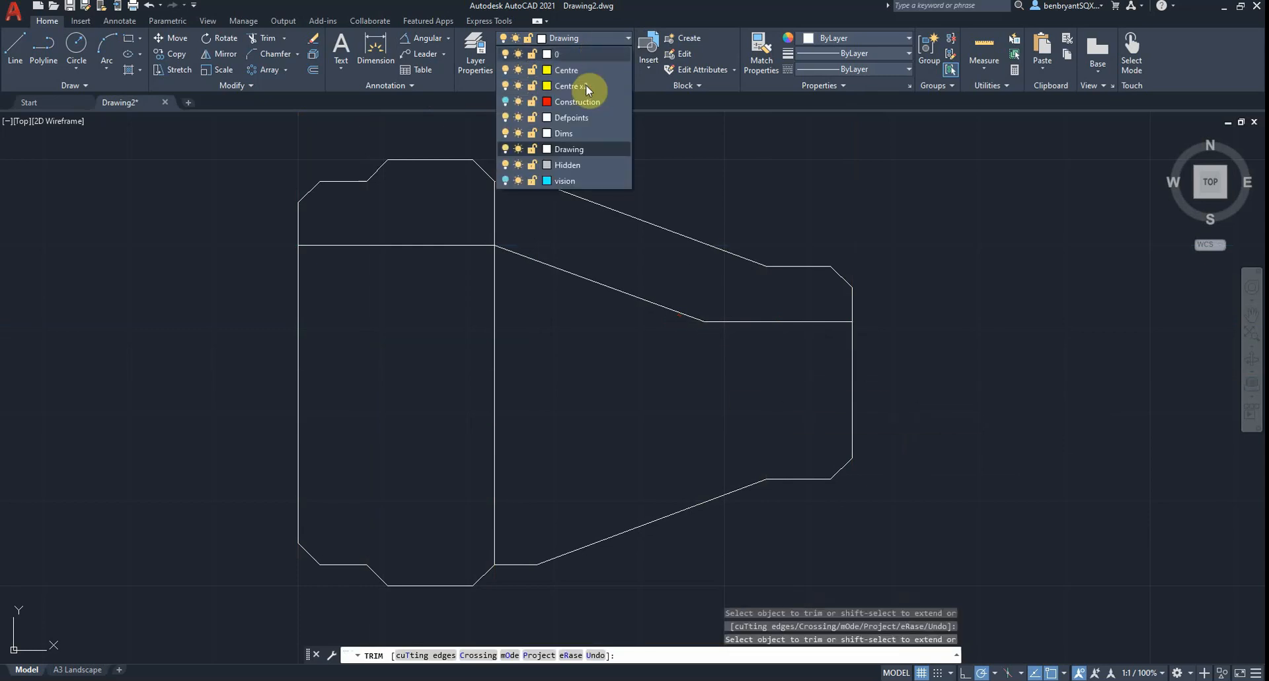
left_click(505, 181)
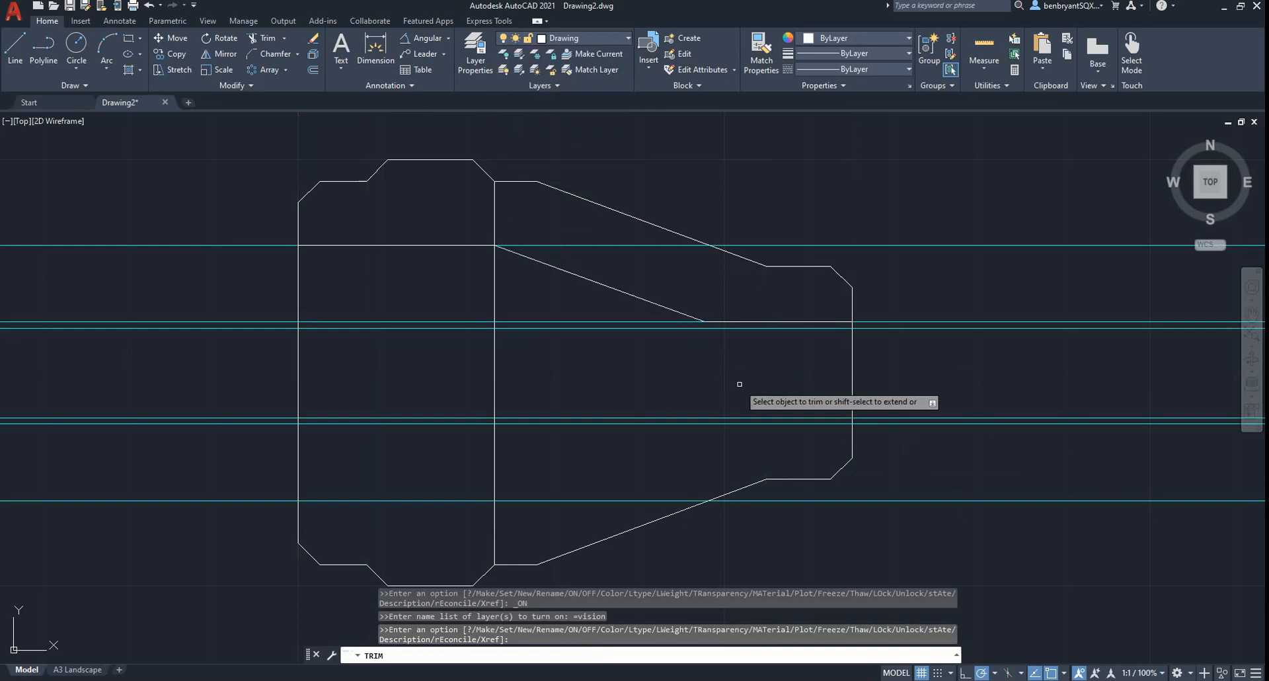
key("alt+Tab")
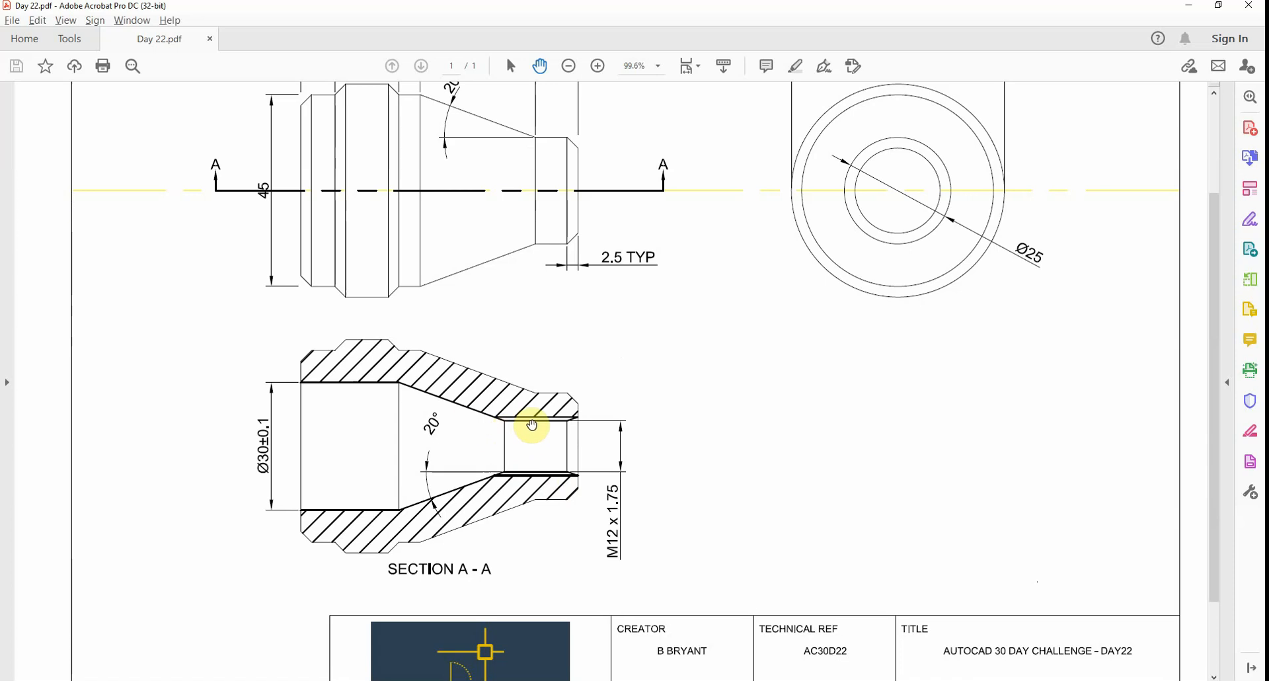
key("alt+Tab")
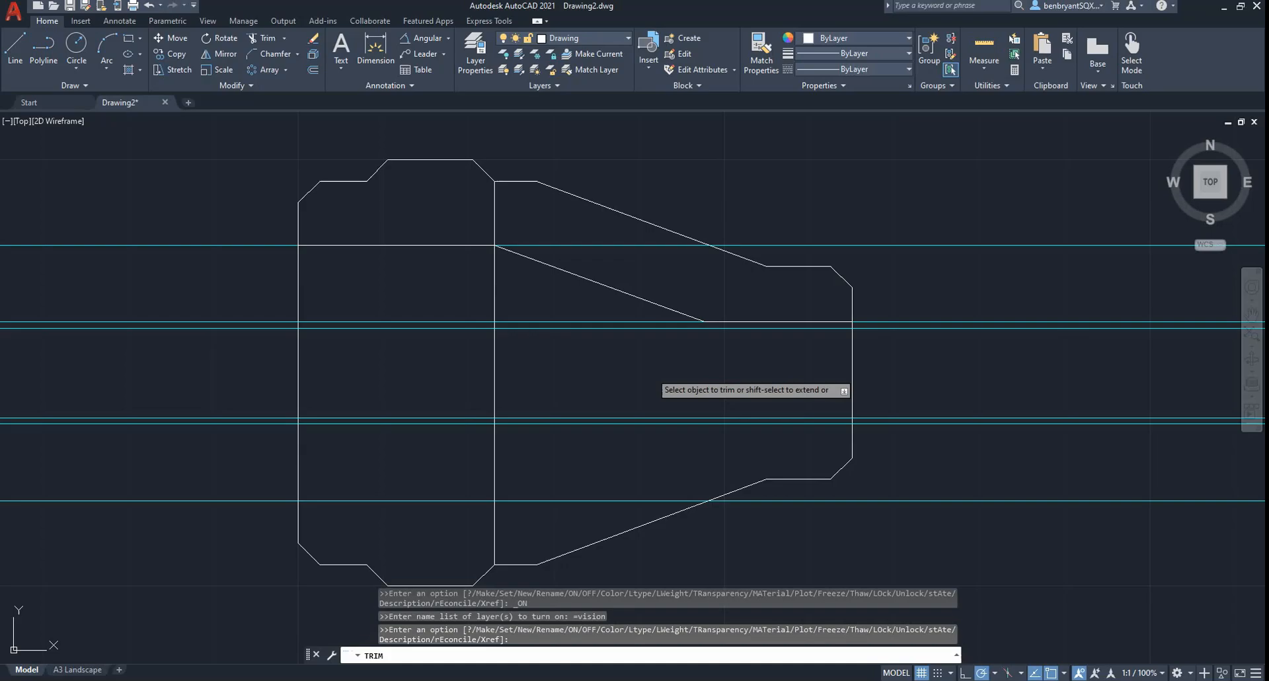
key("alt+Tab")
key("alt+Tab")
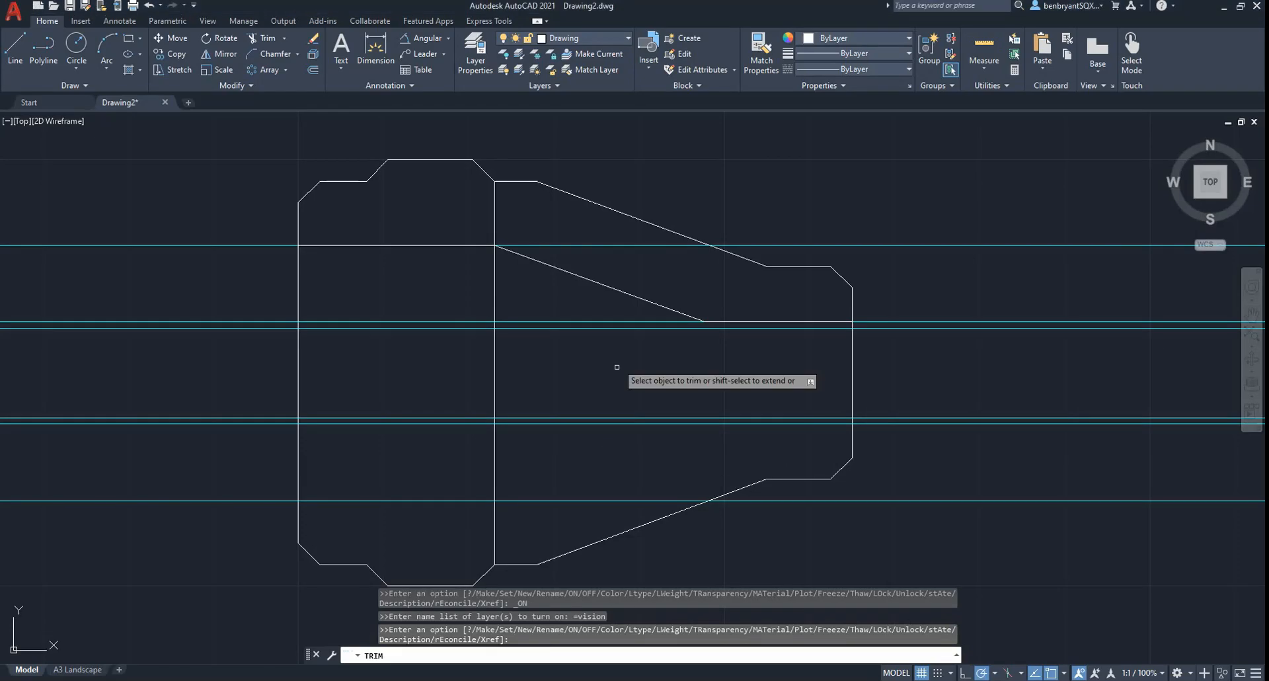
Lengthen the sloped bore line along its own angle past the second vision line.
left_click(685, 317)
left_click(704, 321)
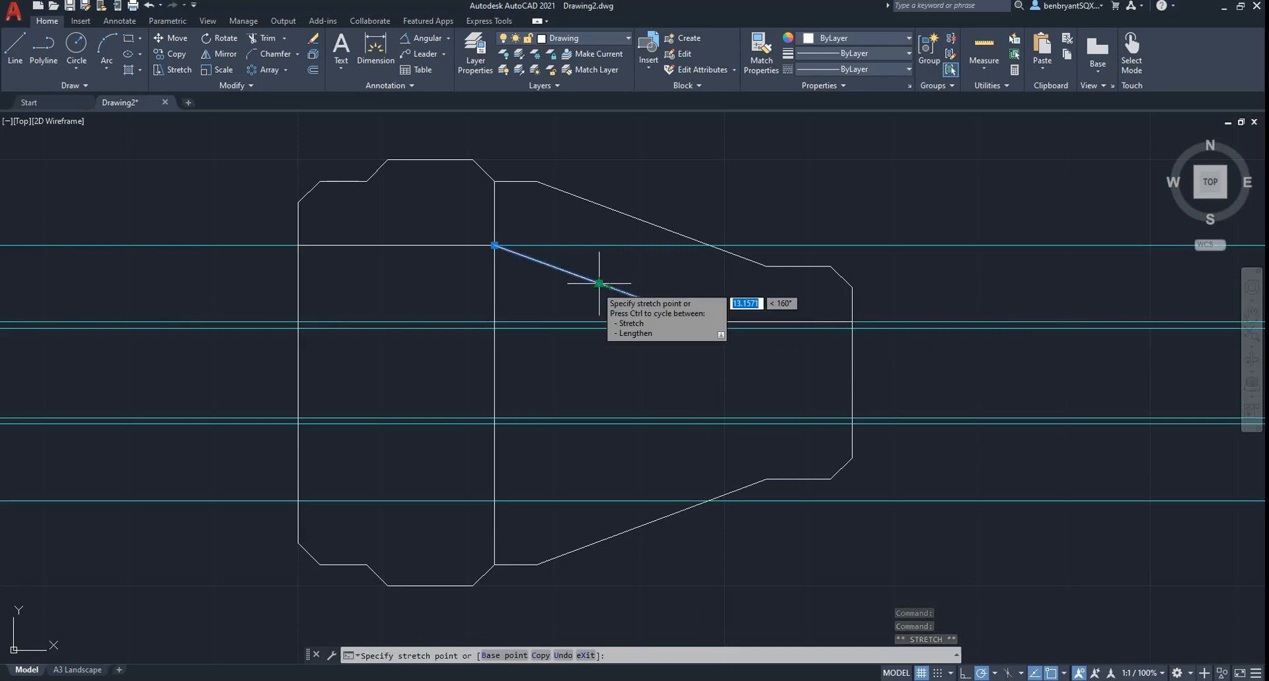
left_click(775, 348)
key("Escape")
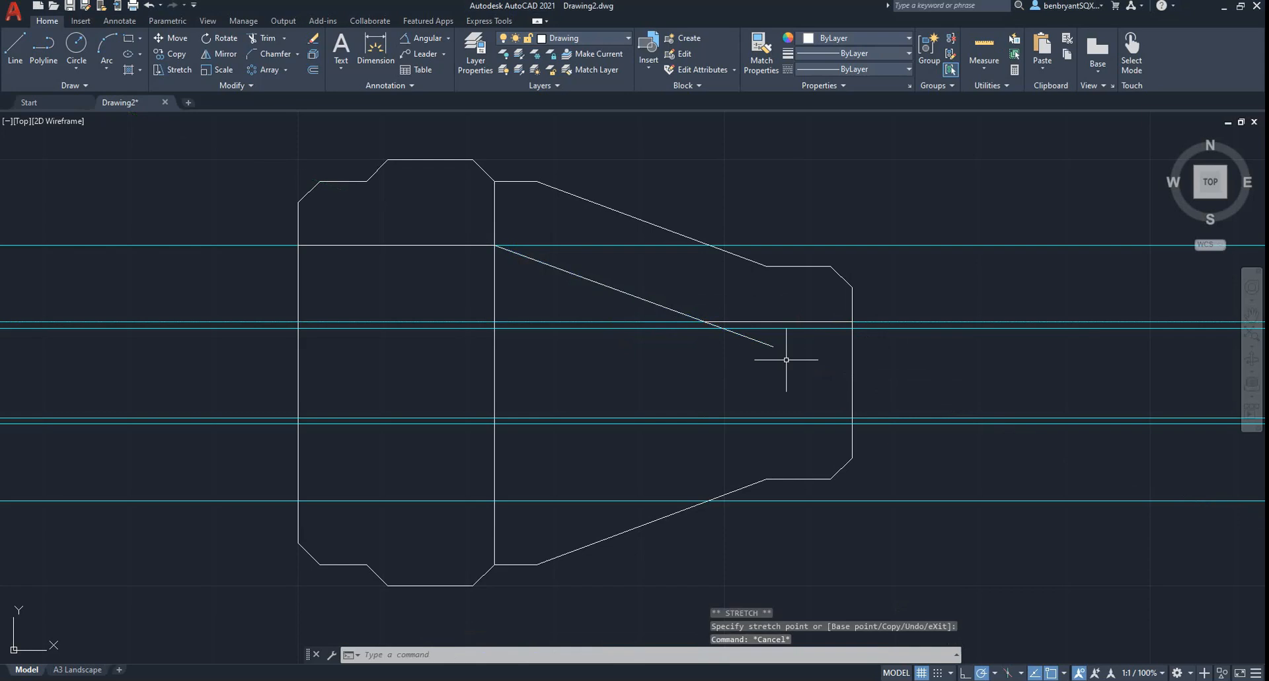
Draw a horizontal line about 17.4 mm long from the small end face along the second vision line, crossing the sloped bore line.
scroll(831, 384, "up", 2)
key("space")
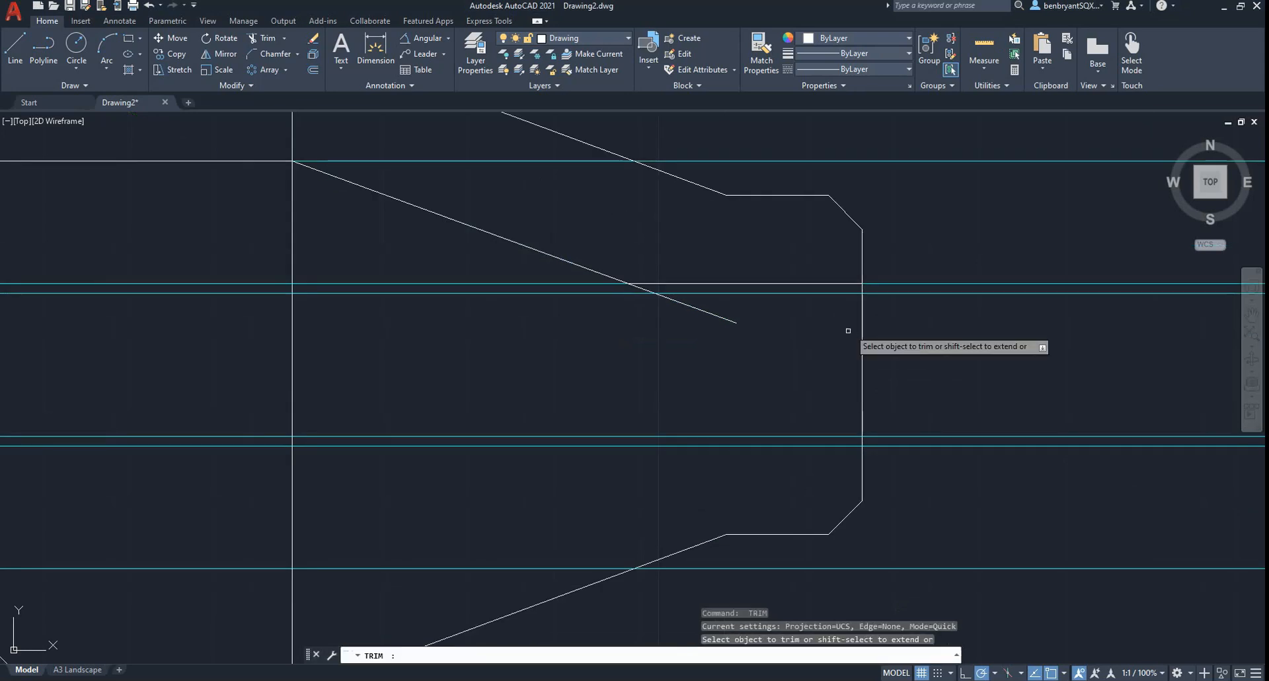
left_click(858, 292)
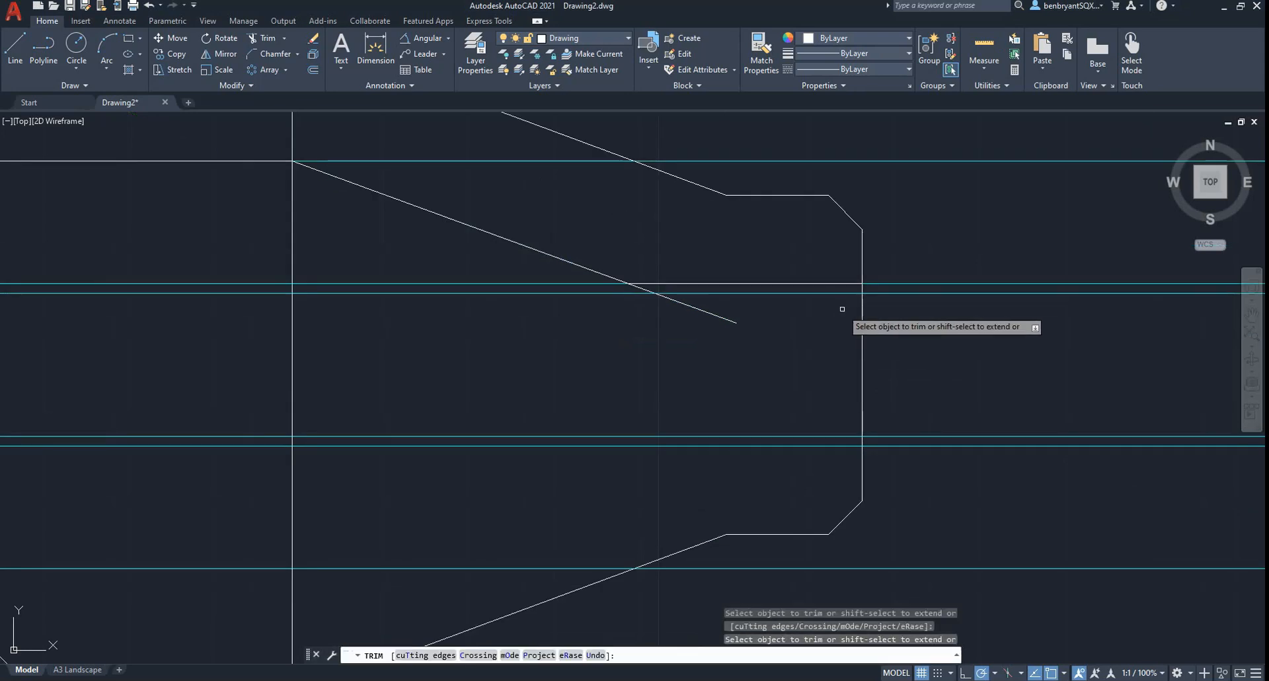
left_click(18, 45)
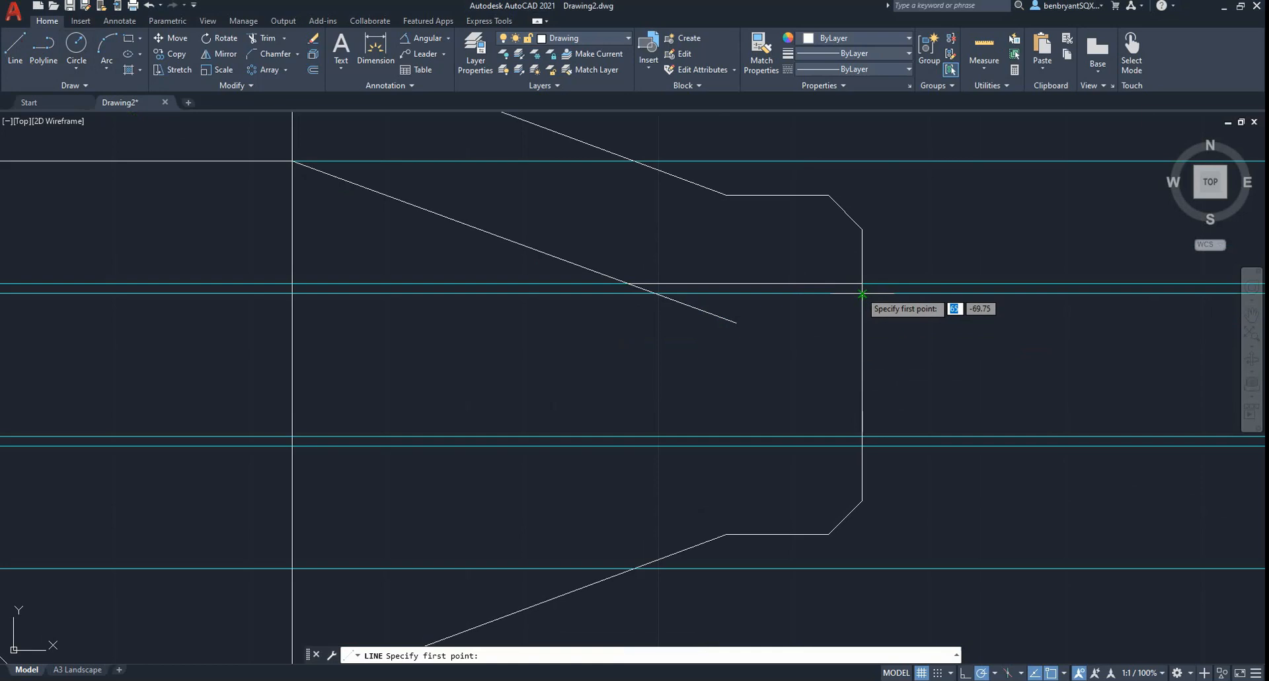
left_click(862, 294)
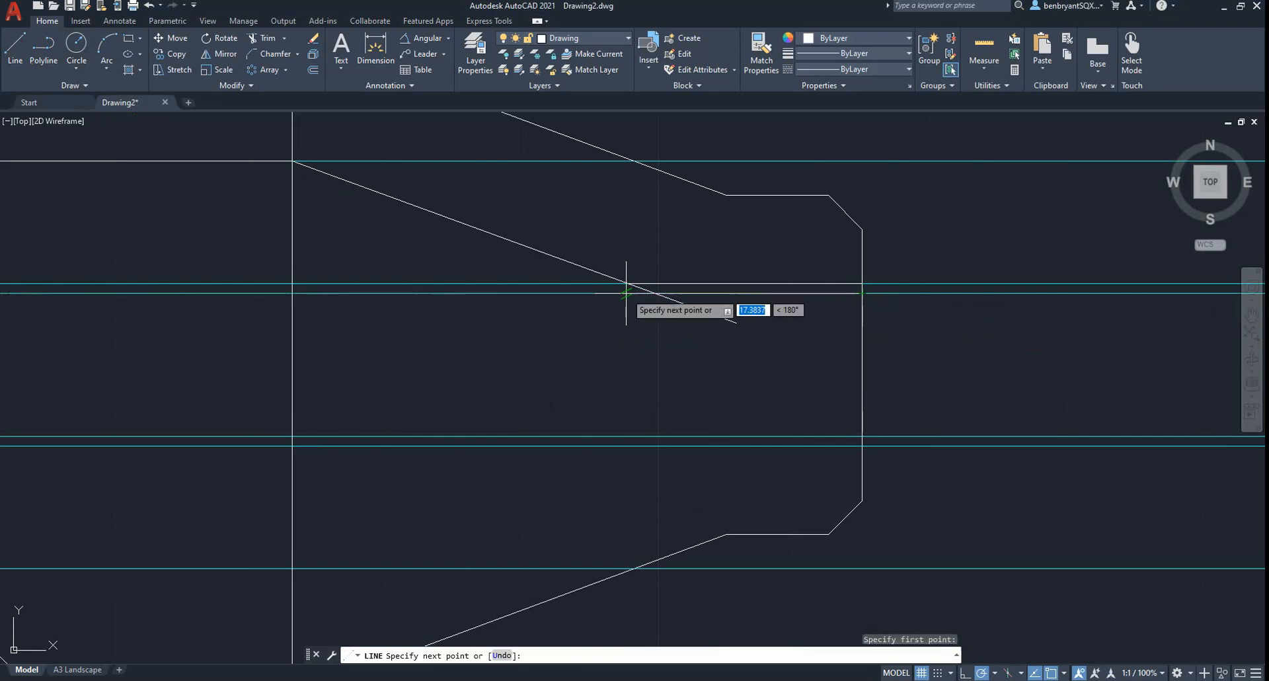
key("Escape")
Trim the overhanging ends of the sloped bore line and the new inner thread line back to their corner.
type("tr")
key("Return")
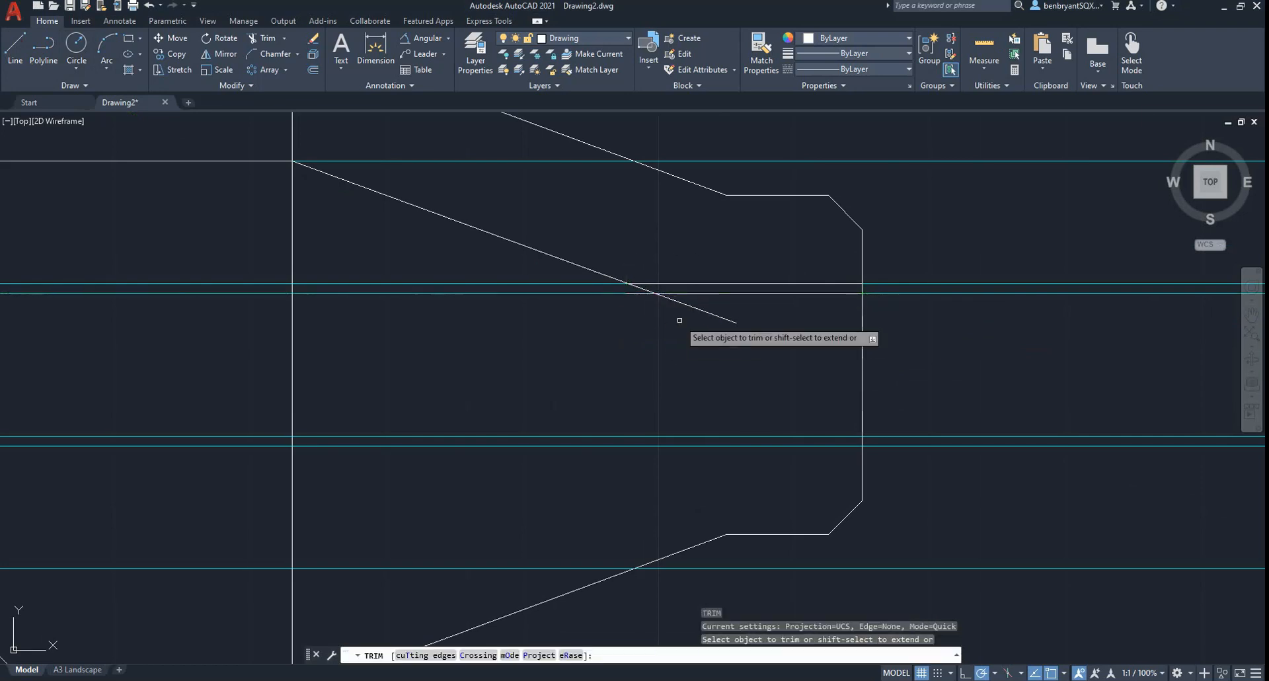
left_click(674, 323)
left_click(700, 306)
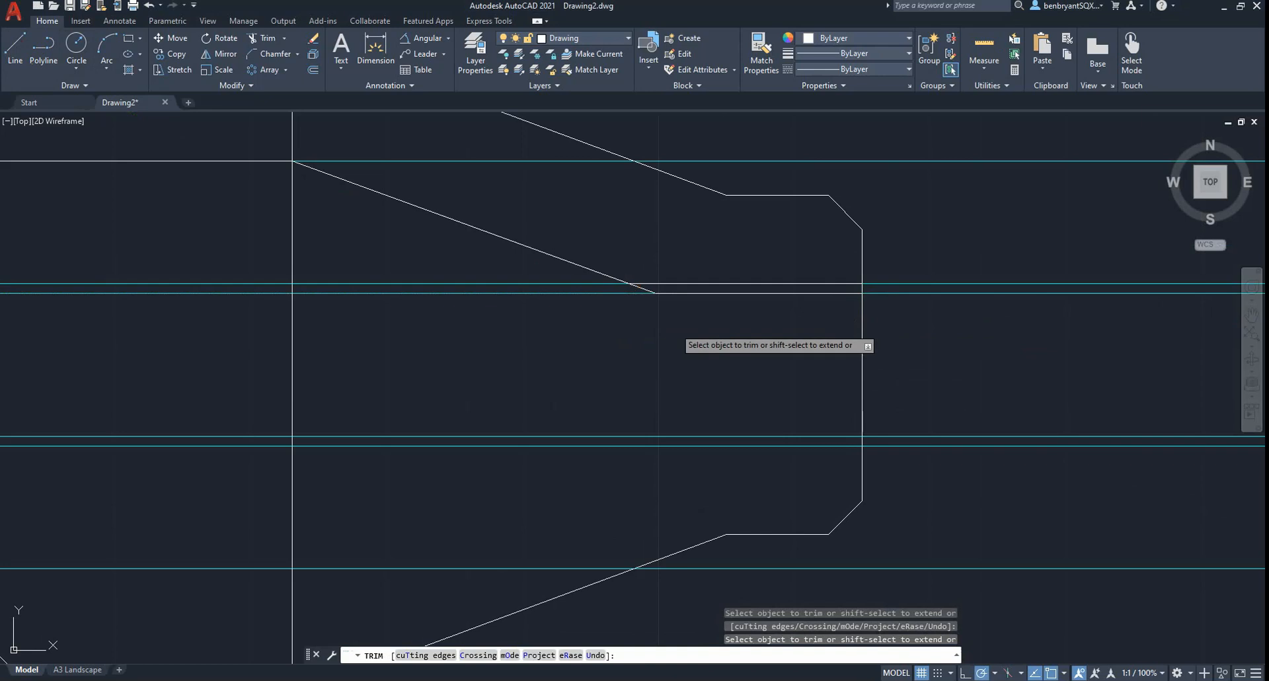
key("Return")
key("Return")
Check the thread end in Day 22.pdf, then draw its lead-in of about 2.6 mm from the face to below the outer chamfer's start.
key("alt+Tab")
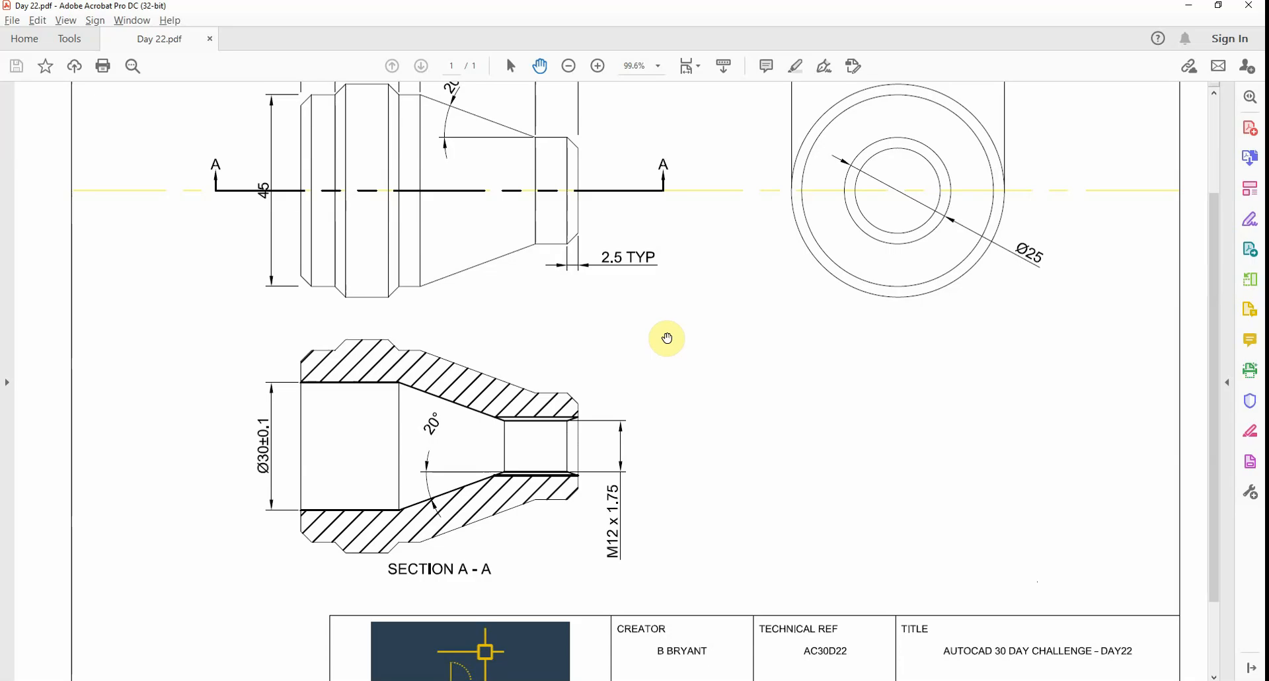
key("alt+Tab")
key("Escape")
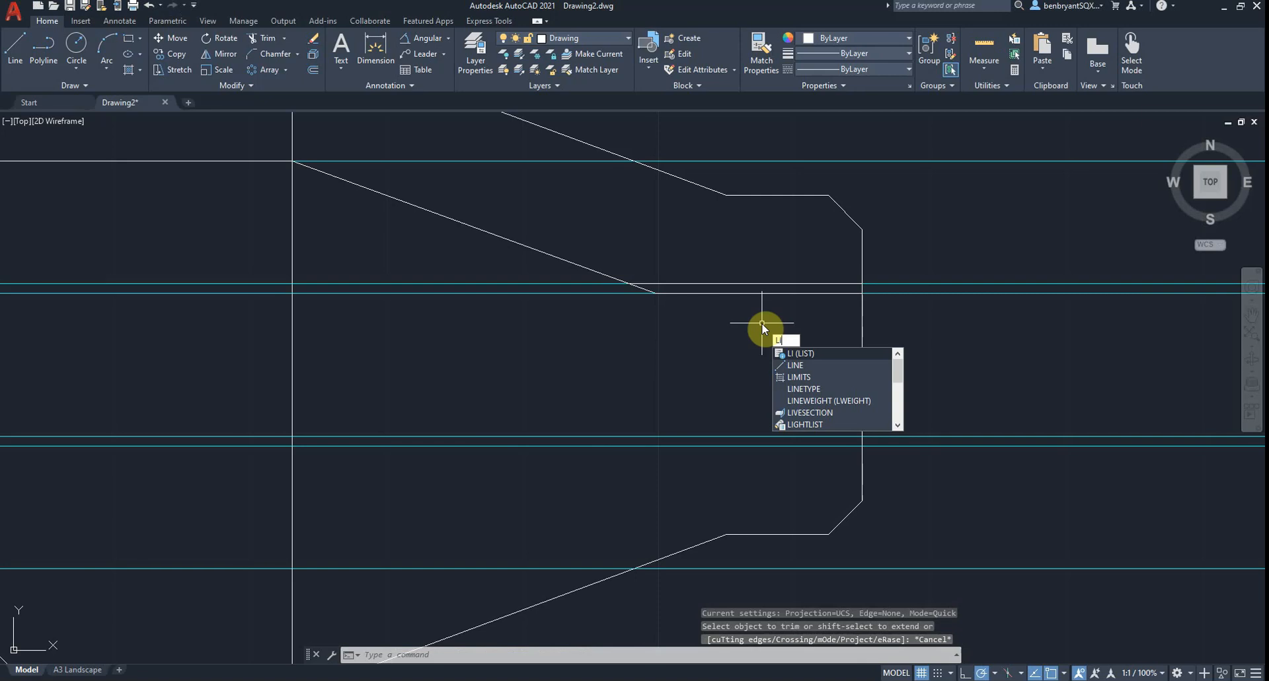
key("Return")
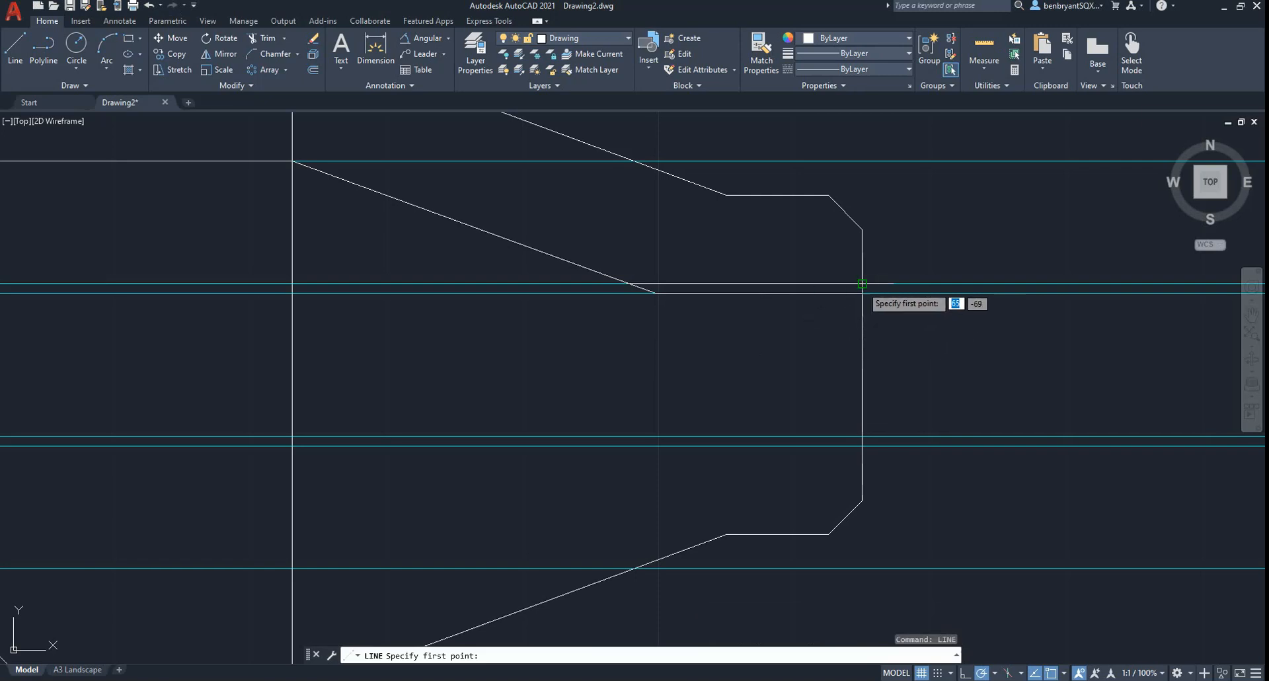
left_click(854, 284)
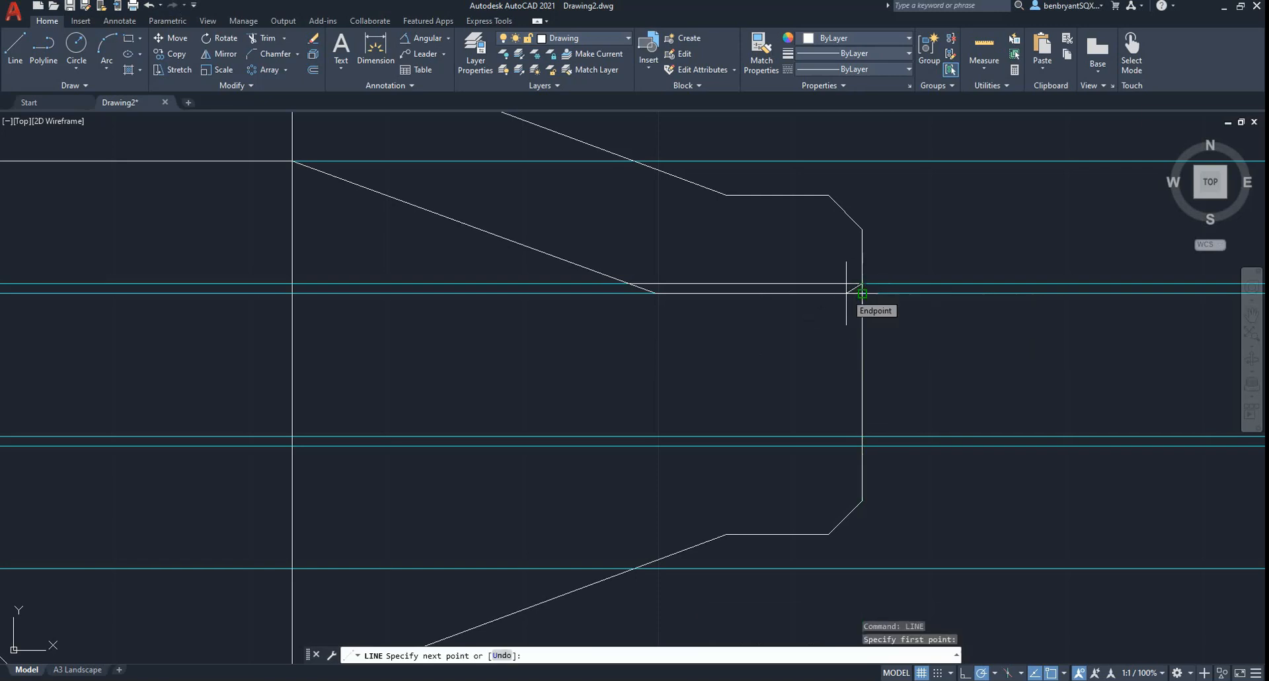
key("alt+Tab")
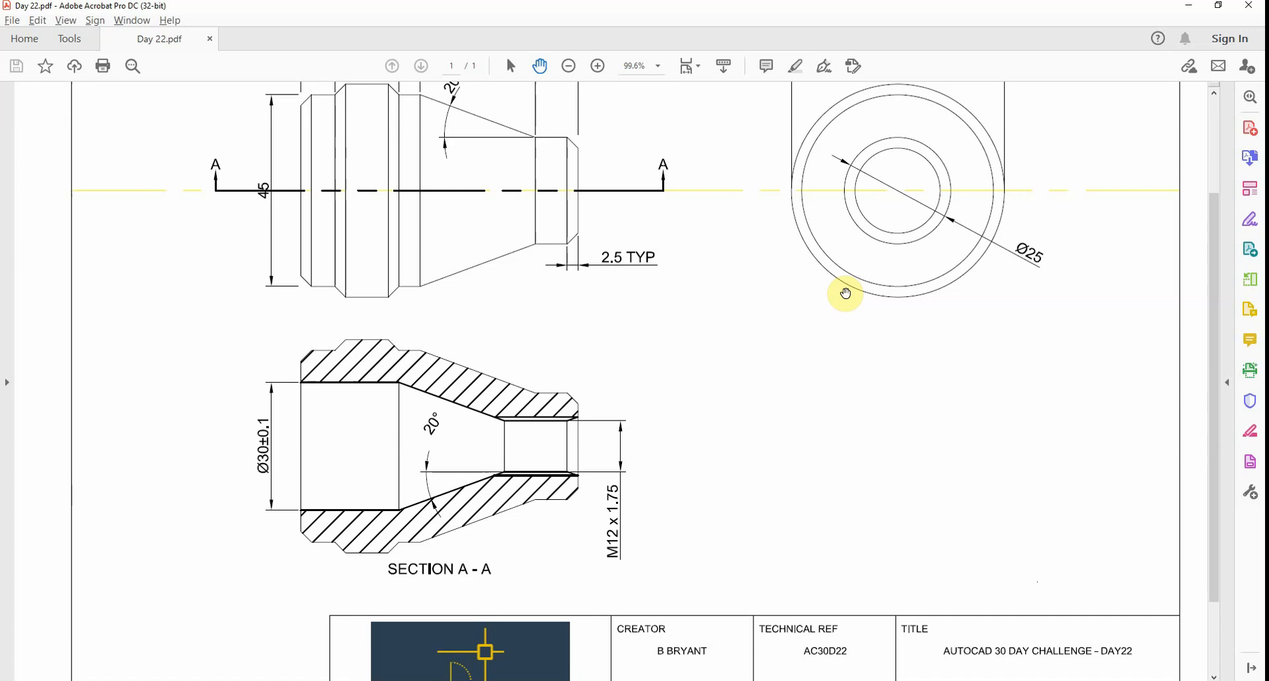
key("alt+Tab")
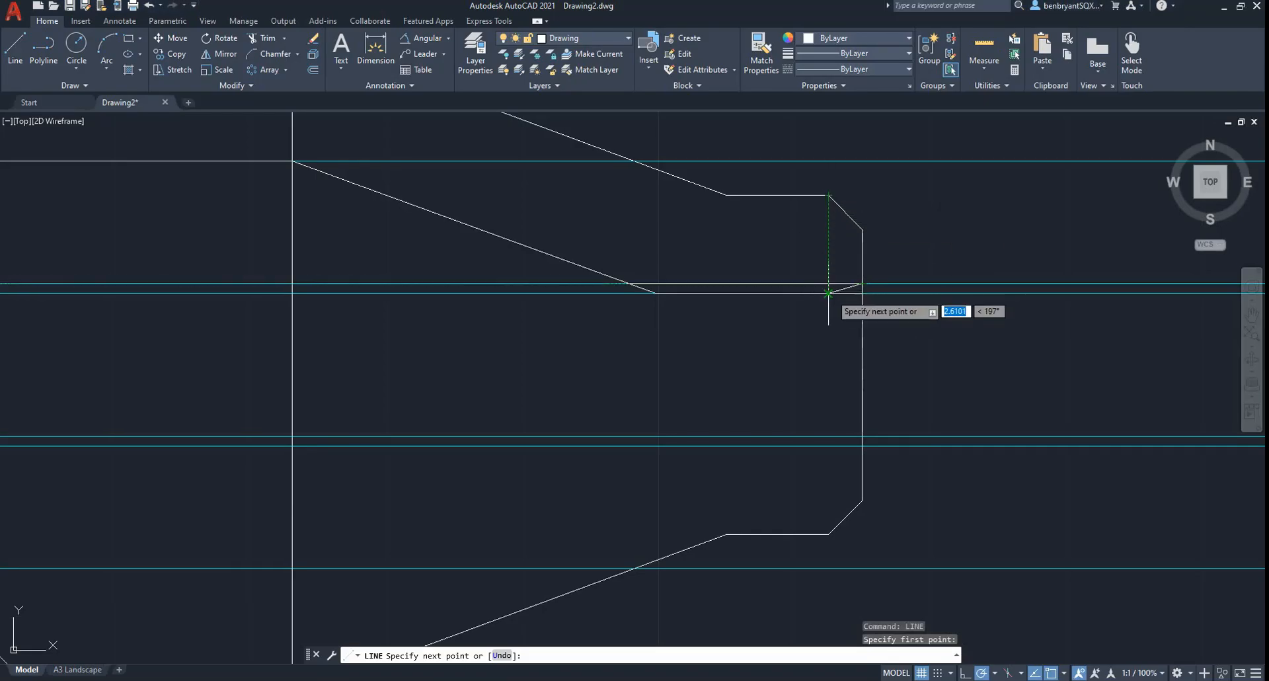
left_click(828, 292)
key("Escape")
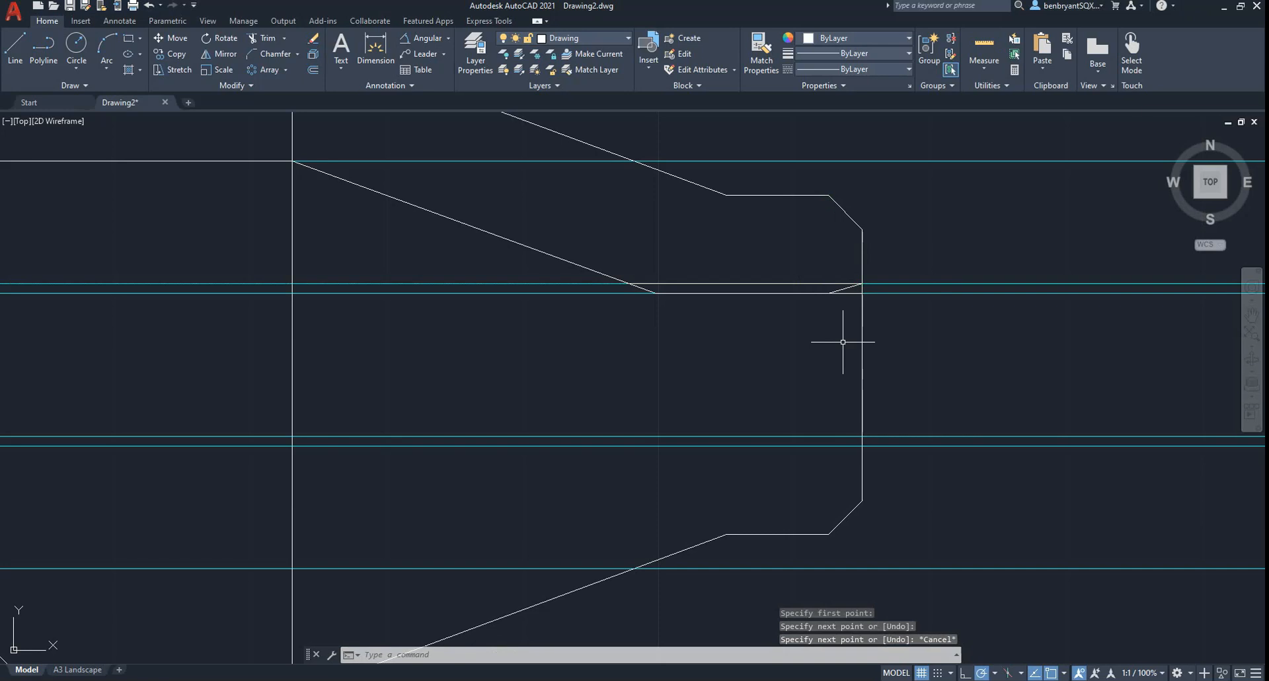
Trim the leftover piece of the inner thread line between the lead-in and the end face.
type("tr")
key("space")
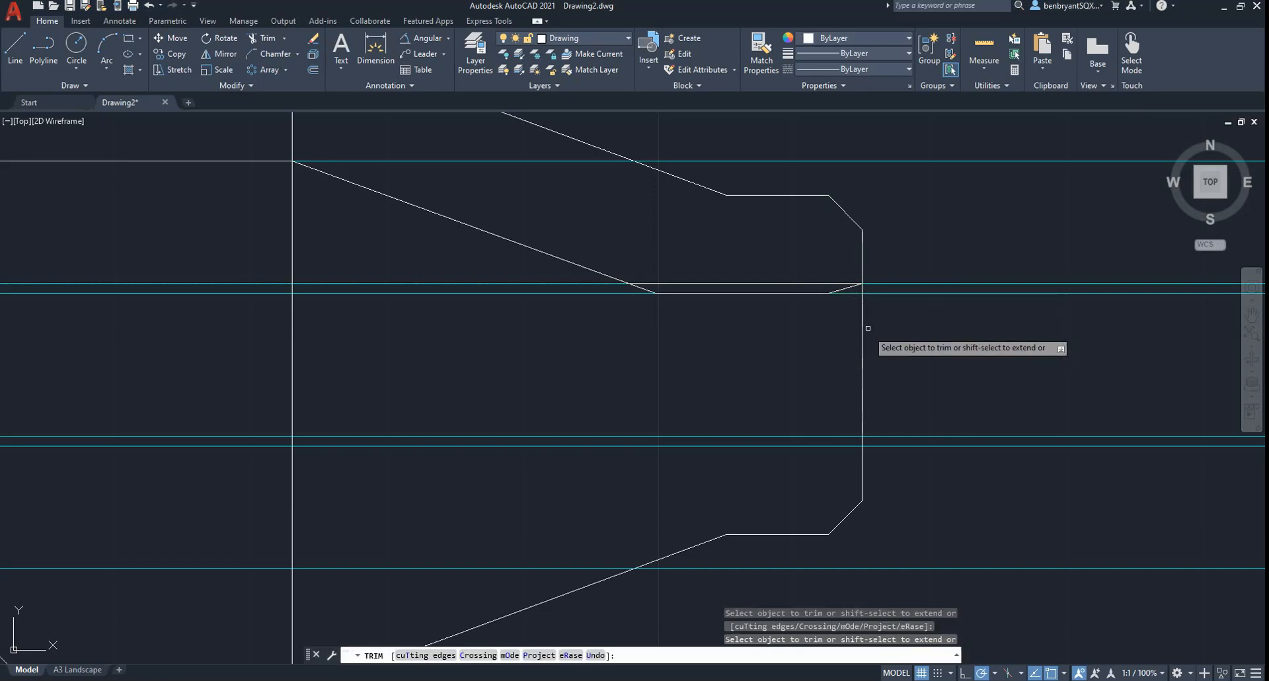
key("Escape")
Turn the Construction layer back on.
scroll(779, 396, "down", 2)
middle_click_drag(727, 397, 780, 372)
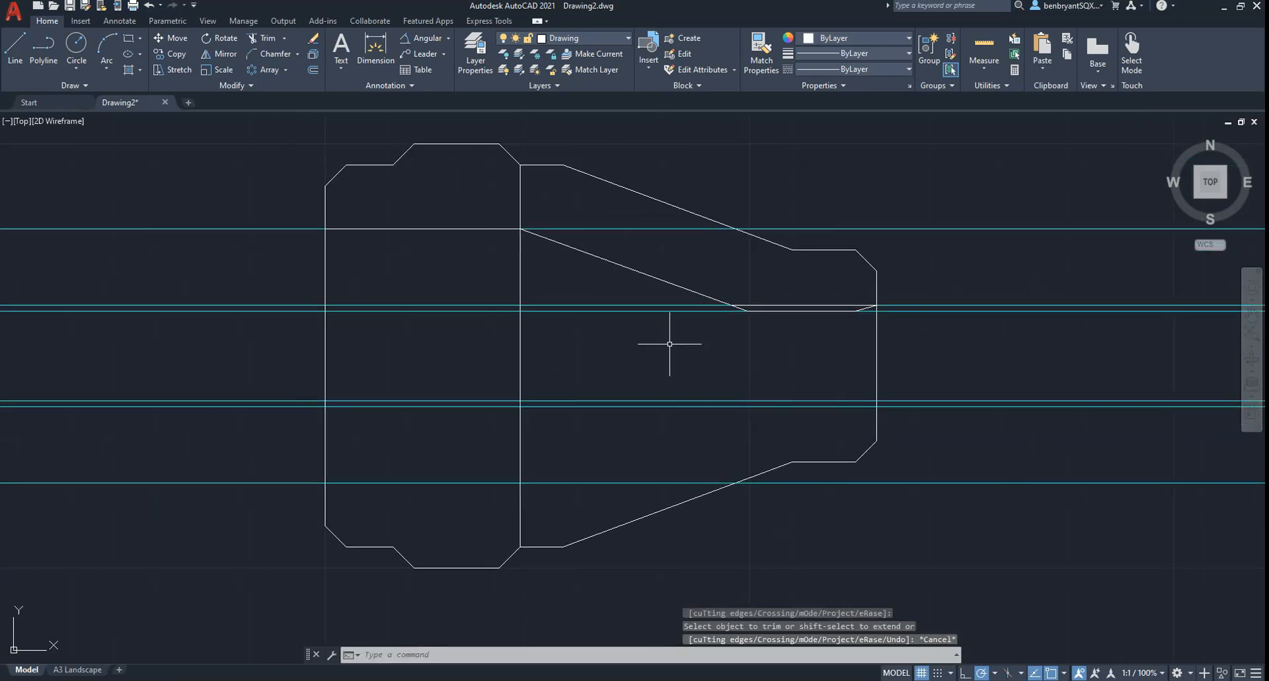
left_click(584, 38)
left_click(507, 102)
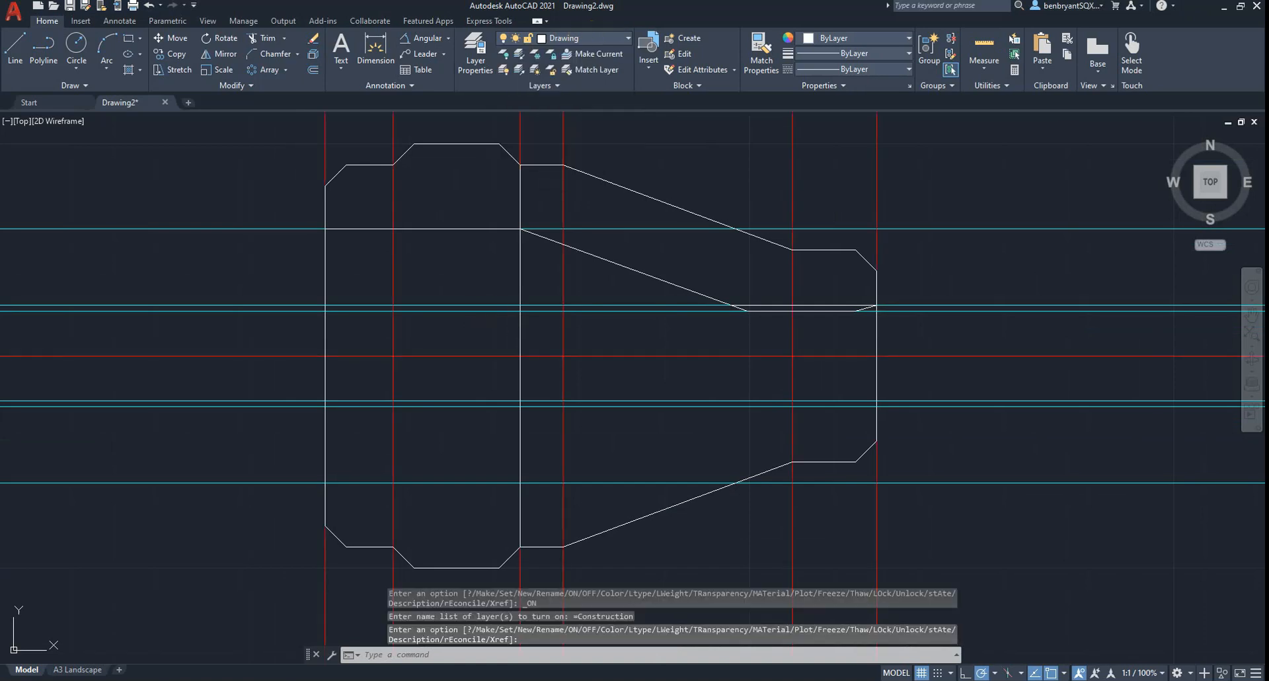
Mirror the five upper bore and thread lines about the horizontal centre construction line, keeping the originals.
left_click(368, 229)
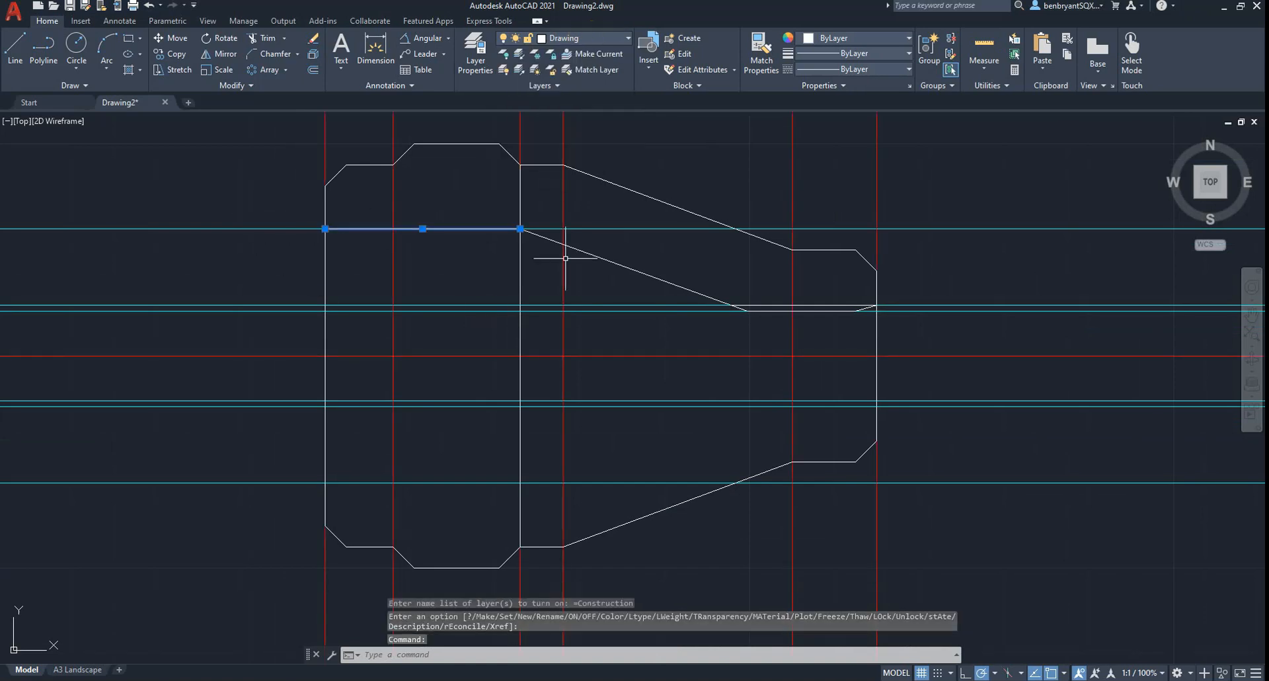
left_click(607, 261)
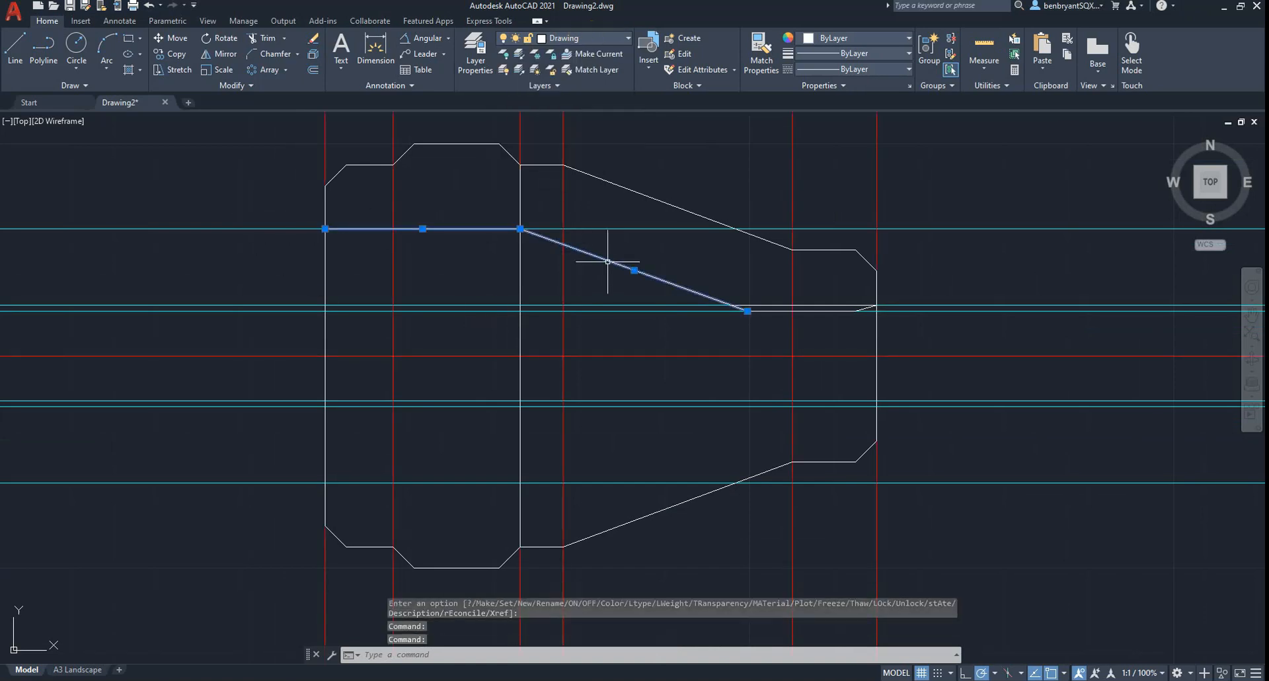
left_click(785, 304)
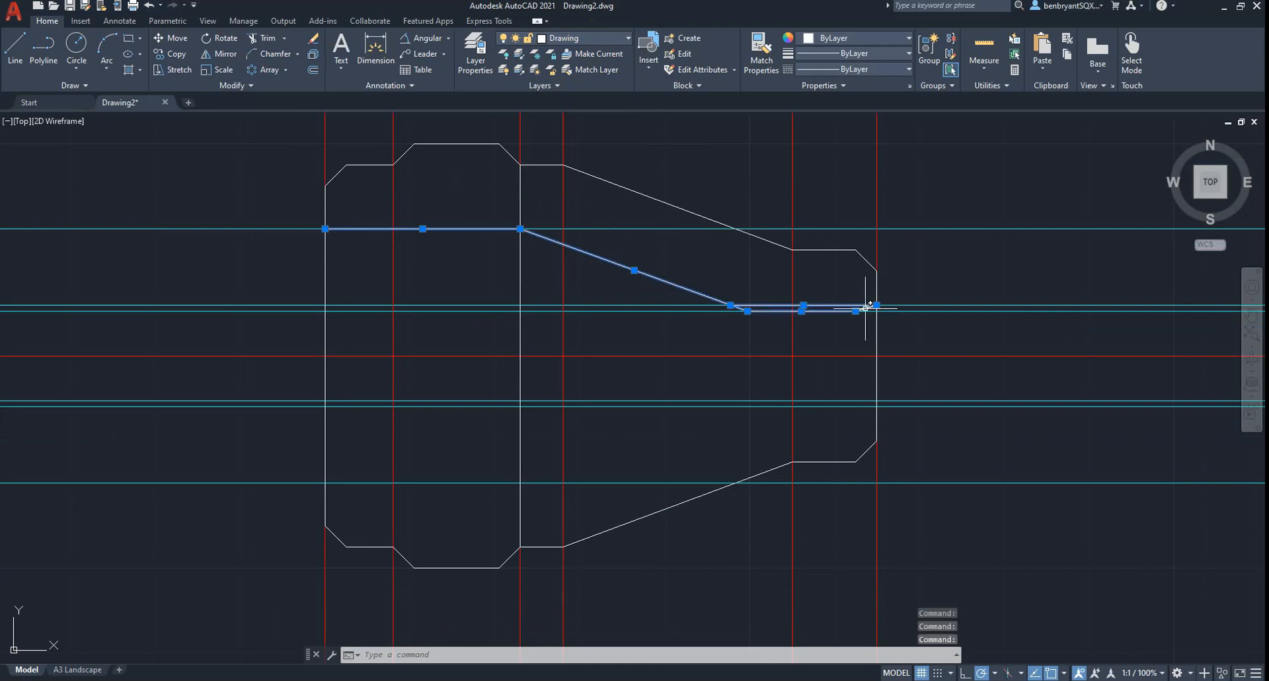
left_click(883, 356)
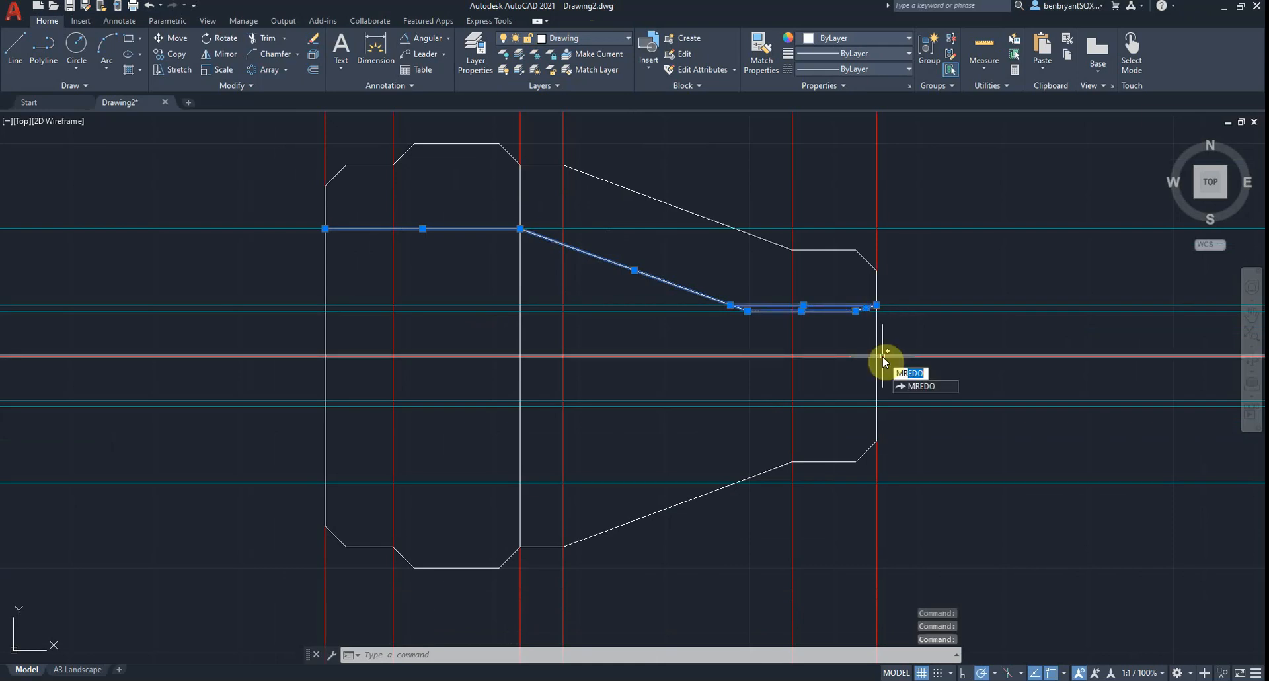
key("BackSpace")
key("BackSpace")
type("irror")
key("Return")
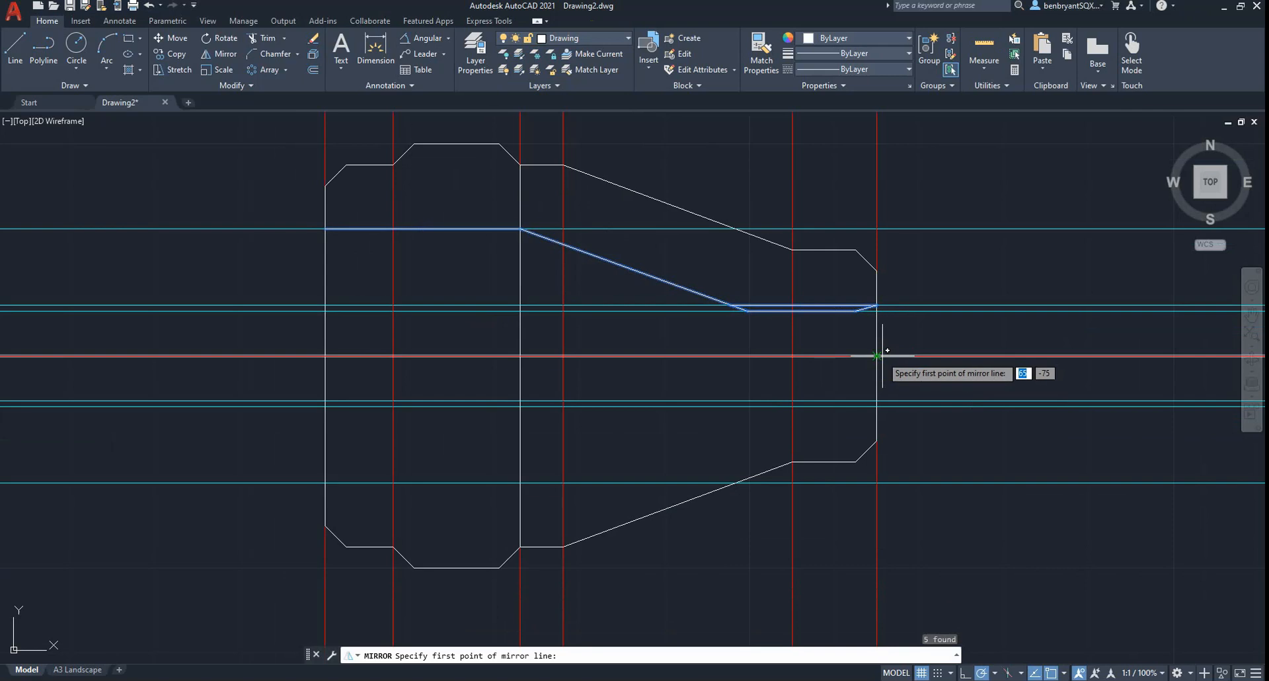
left_click(561, 357)
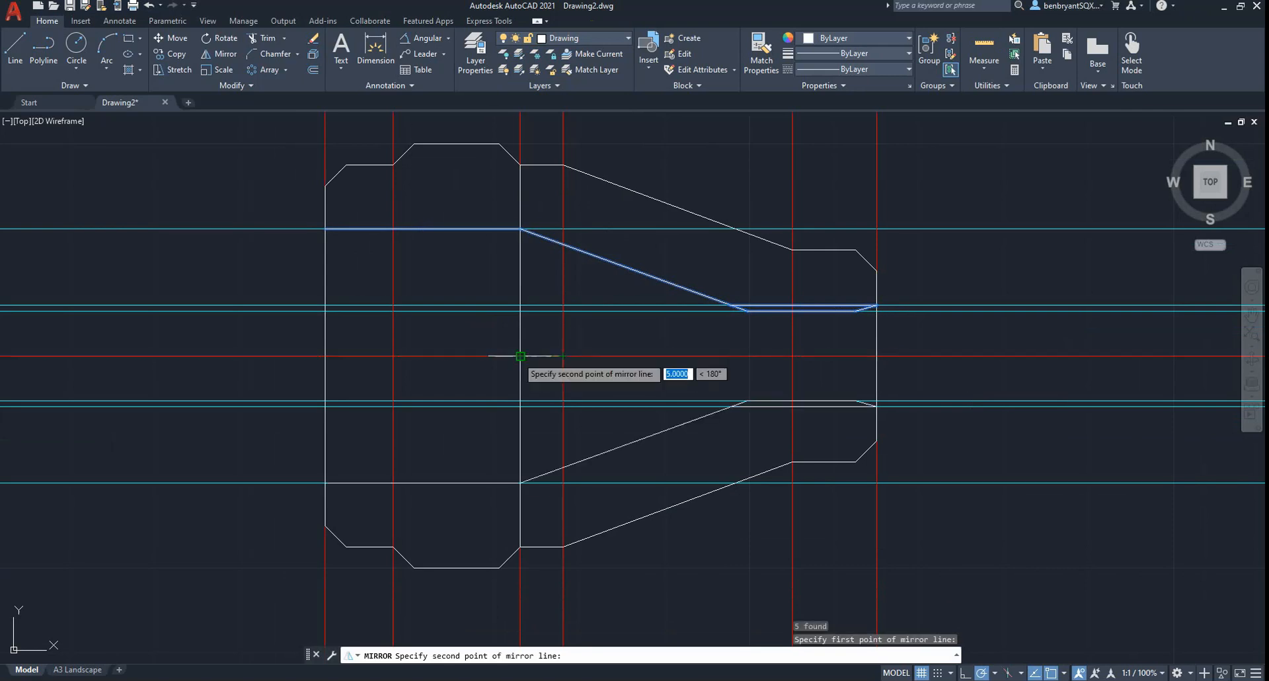
left_click(518, 356)
key("Return")
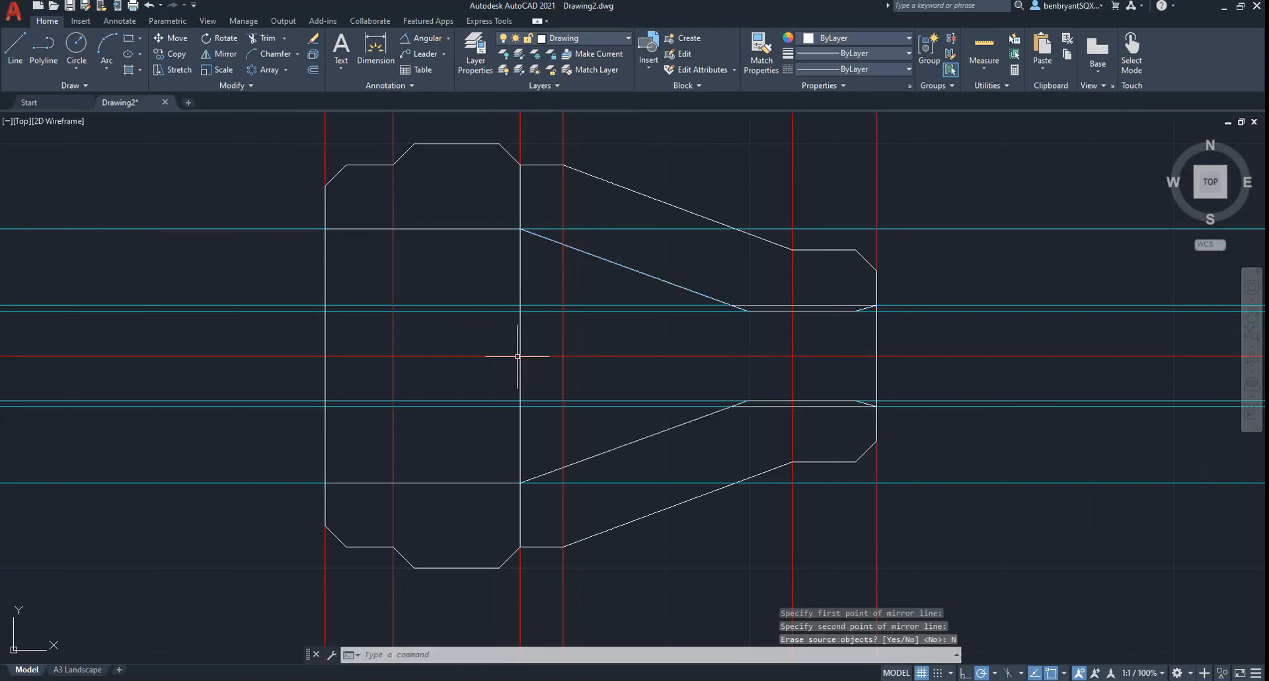
Turn off the Construction and vision layers.
left_click(570, 39)
left_click(506, 104)
left_click(577, 39)
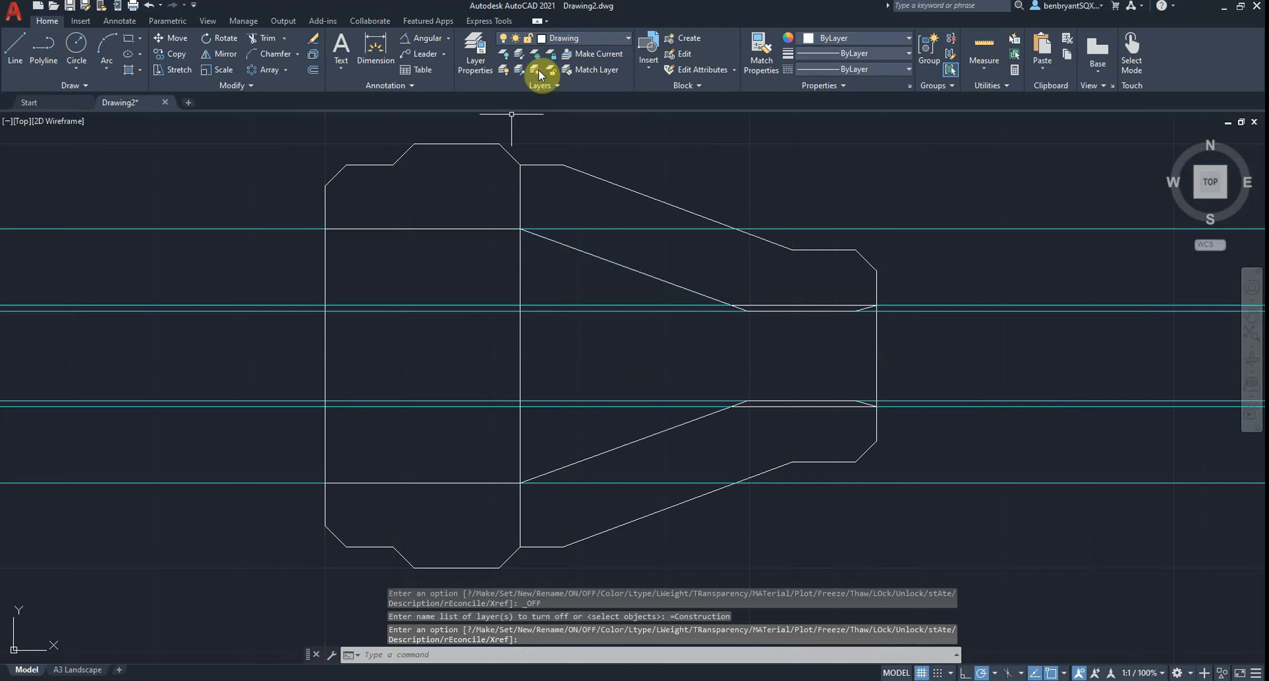
left_click(567, 38)
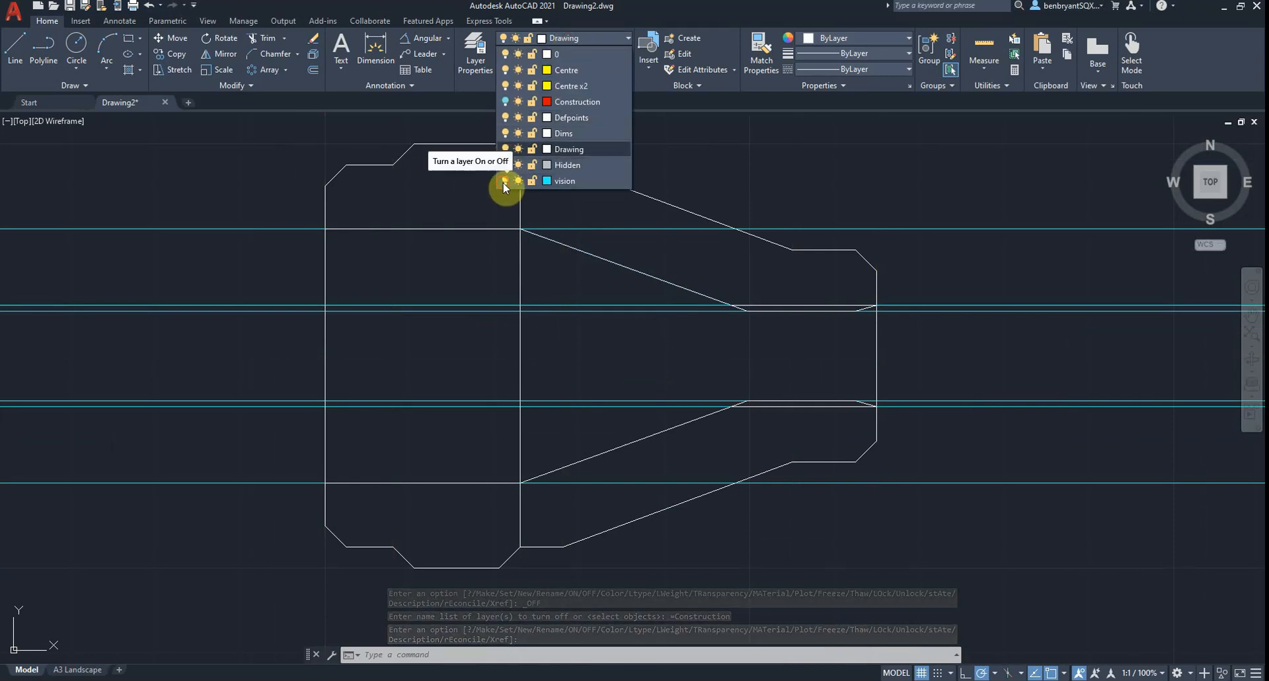
left_click(504, 182)
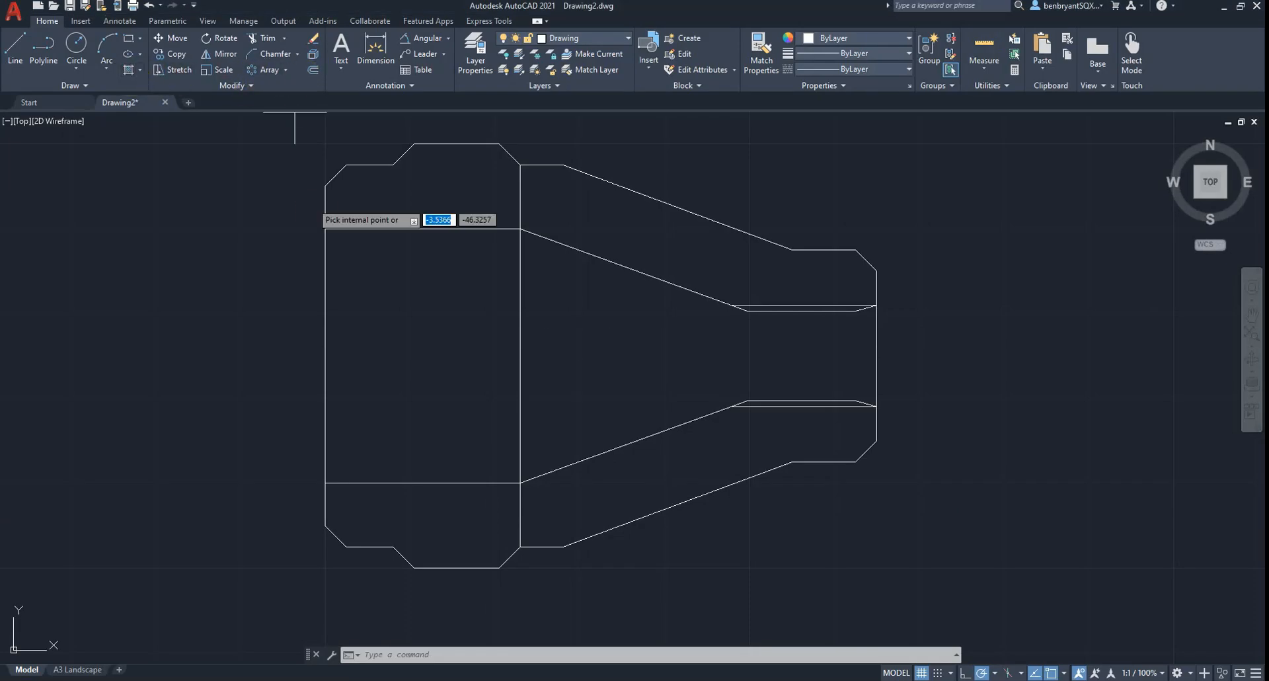
Hatch the four cut wall regions of the section view with the ANSI31 pattern.
left_click(217, 56)
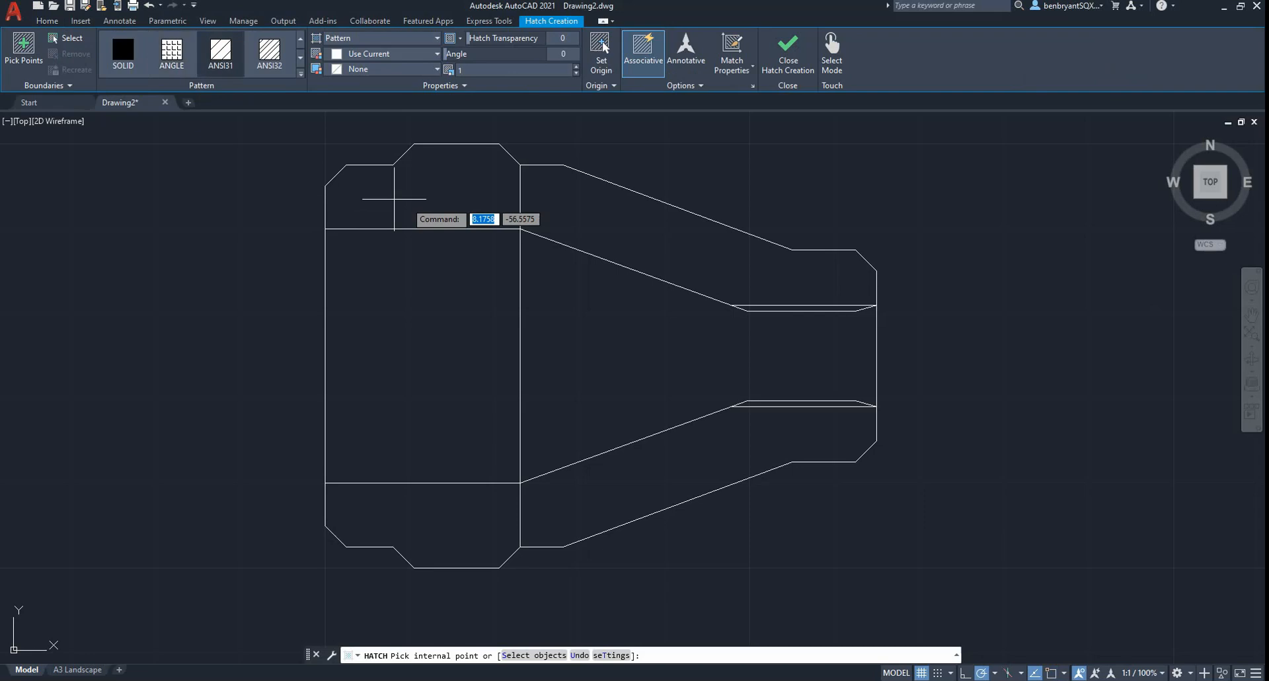
left_click(430, 192)
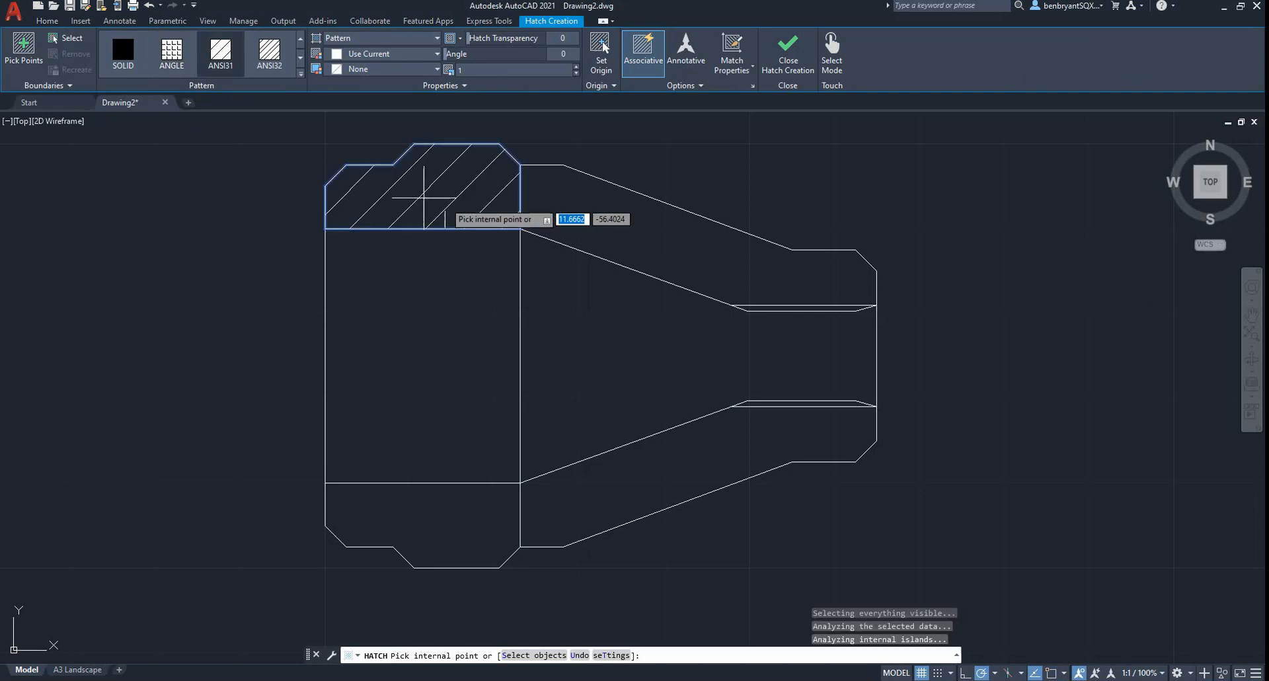
left_click(612, 231)
left_click(658, 463)
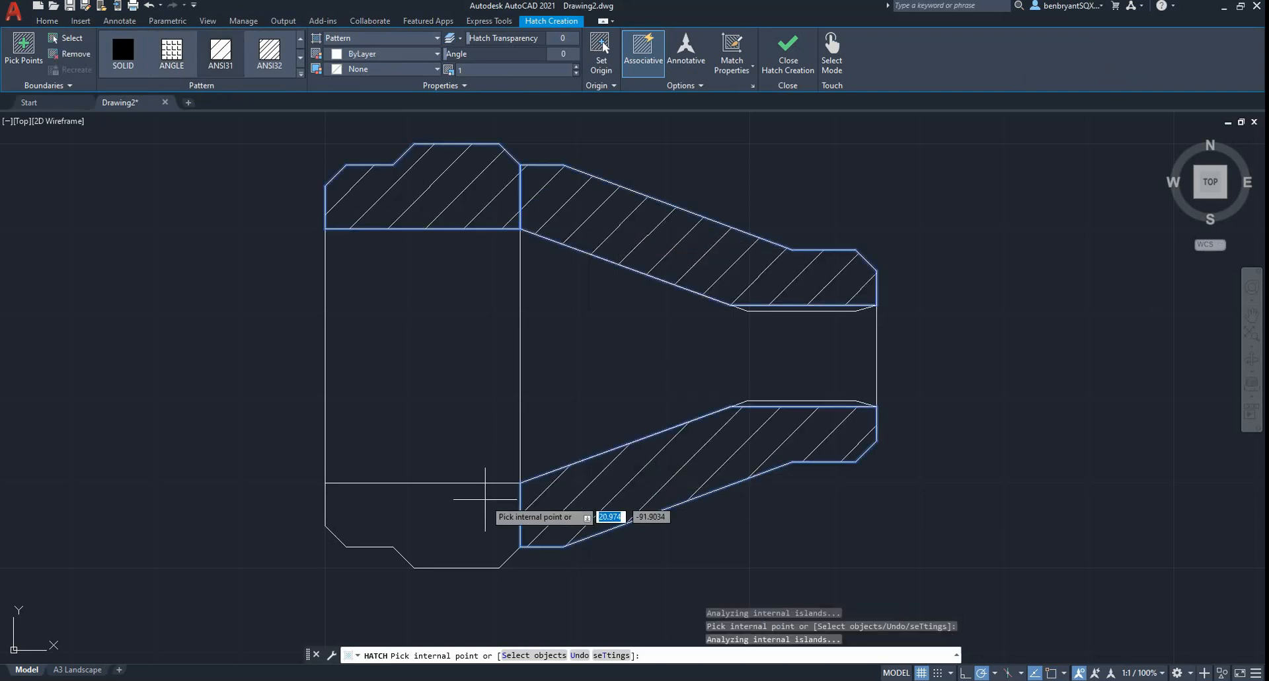
left_click(485, 499)
left_click(791, 63)
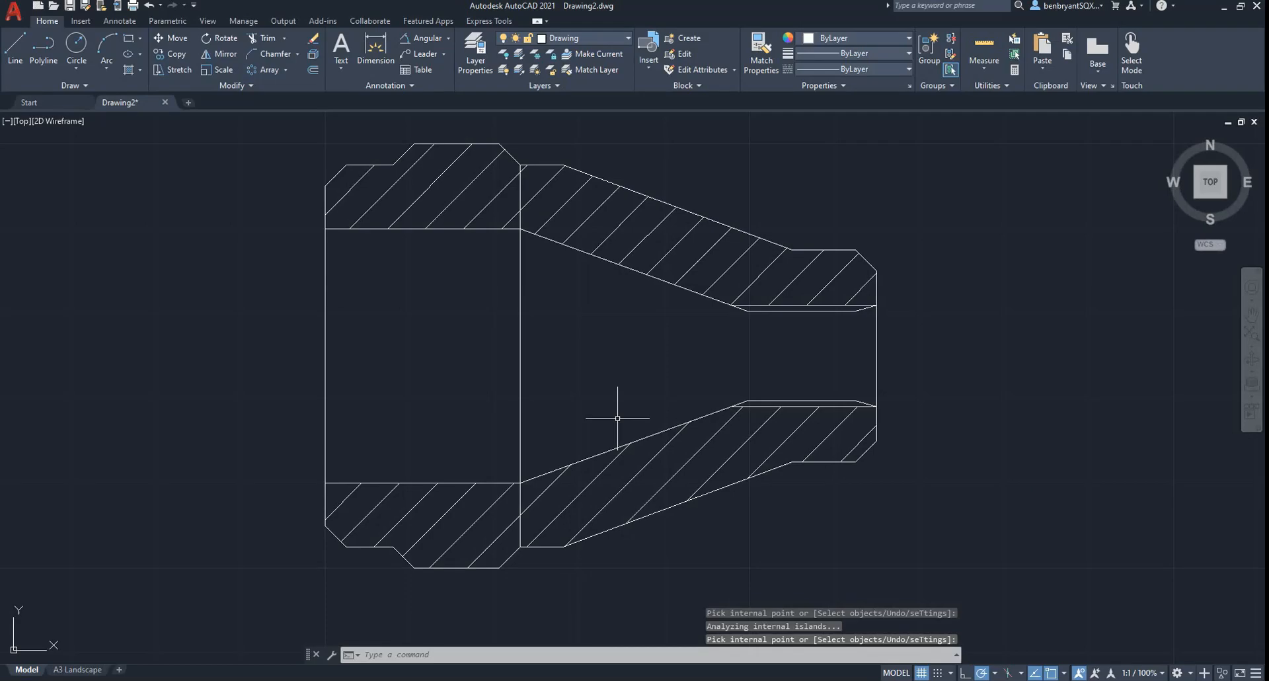
Create a new layer named Section View.
scroll(703, 310, "down", 8)
scroll(731, 284, "up", 5)
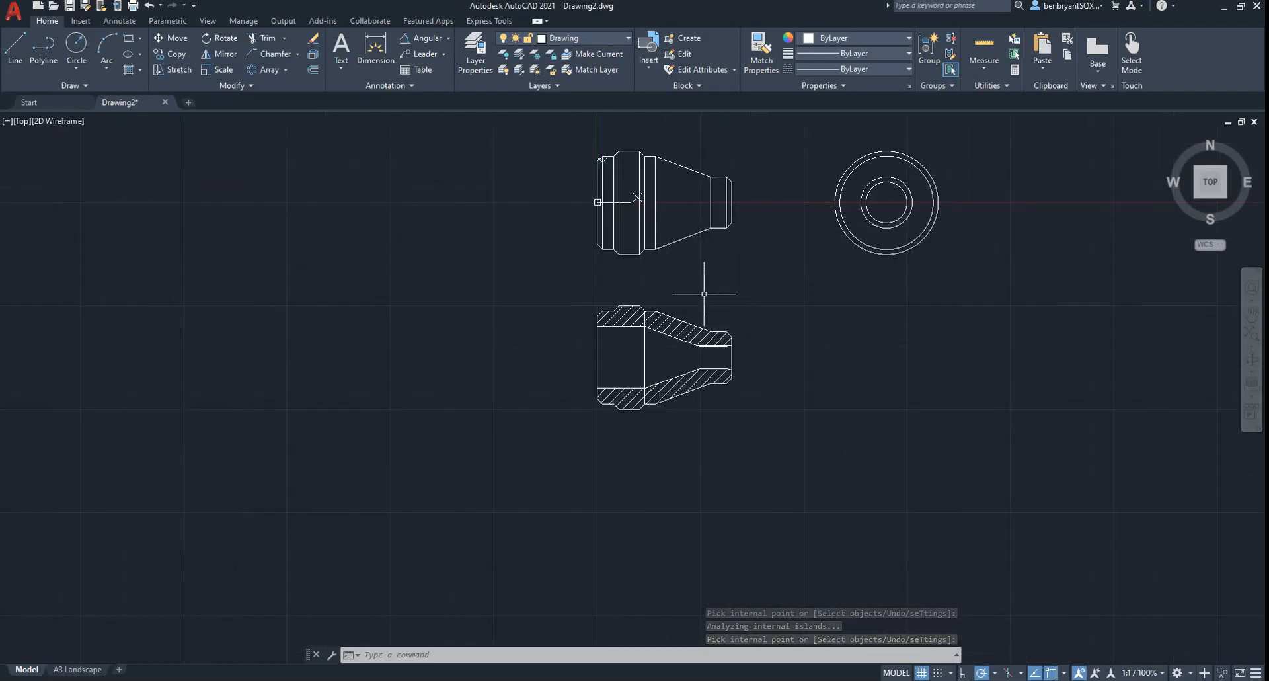
left_click(481, 53)
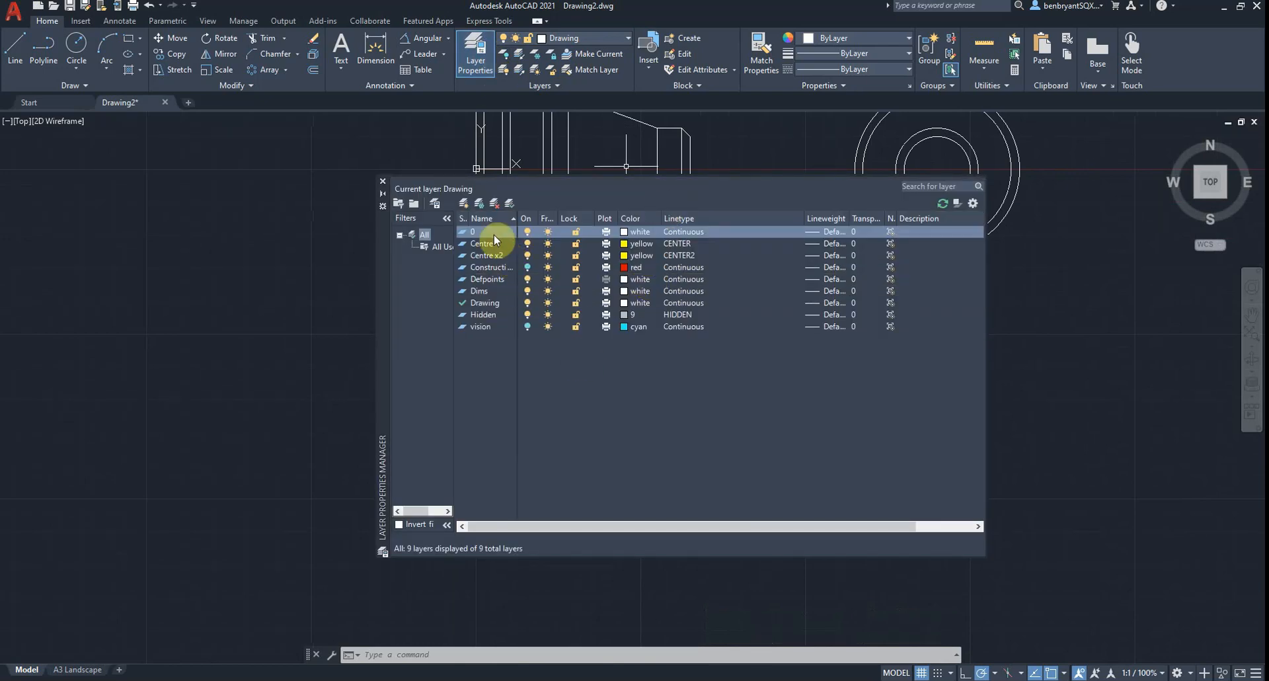
left_click(464, 205)
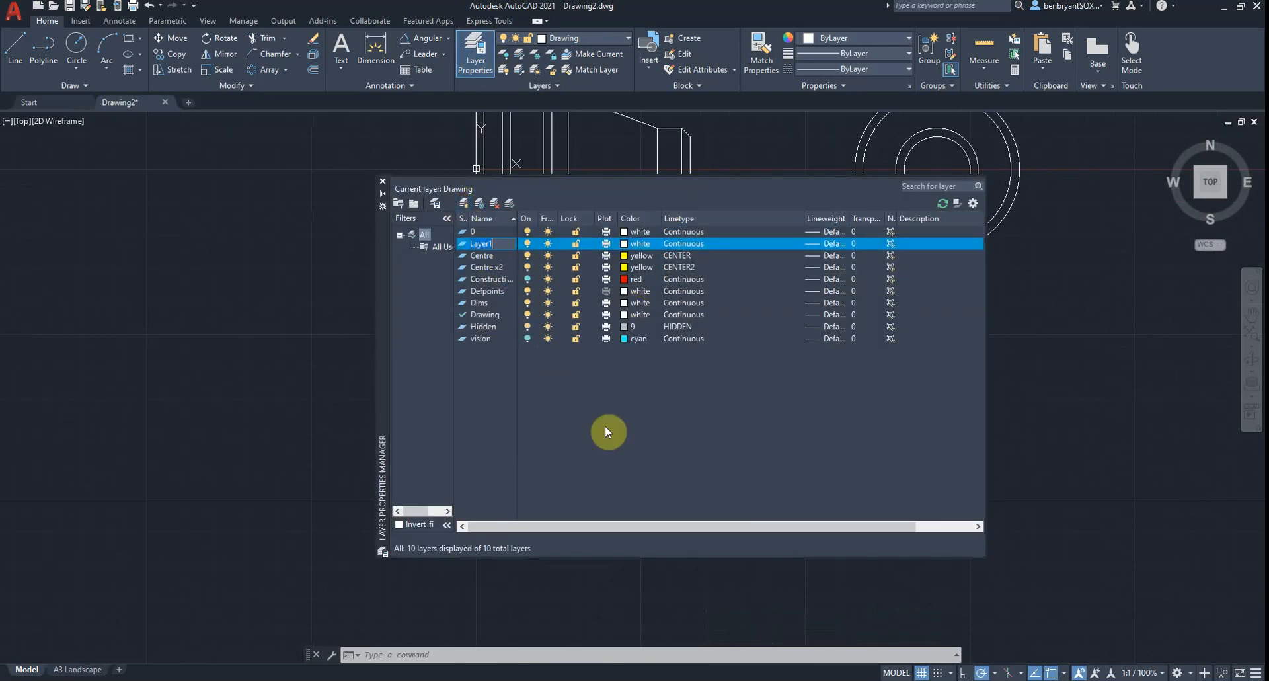
type("Section View")
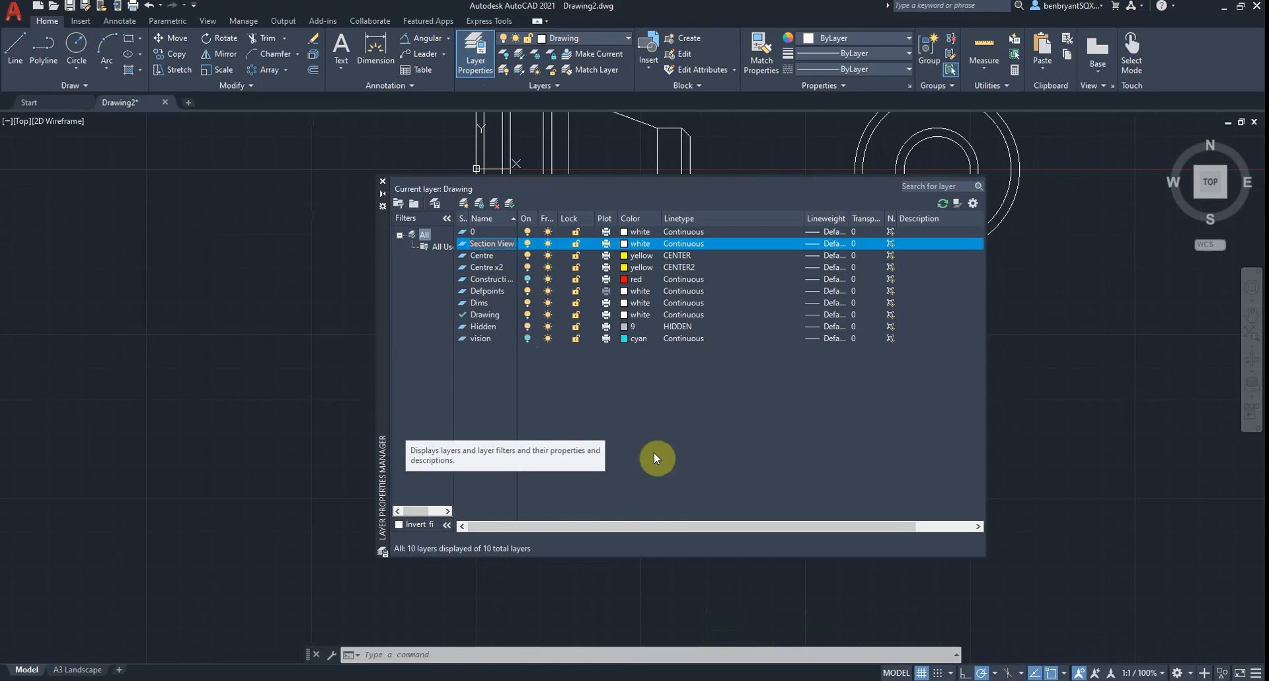
key("Return")
Load the PHANTOM linetype and assign it to the Section View layer.
left_click(677, 243)
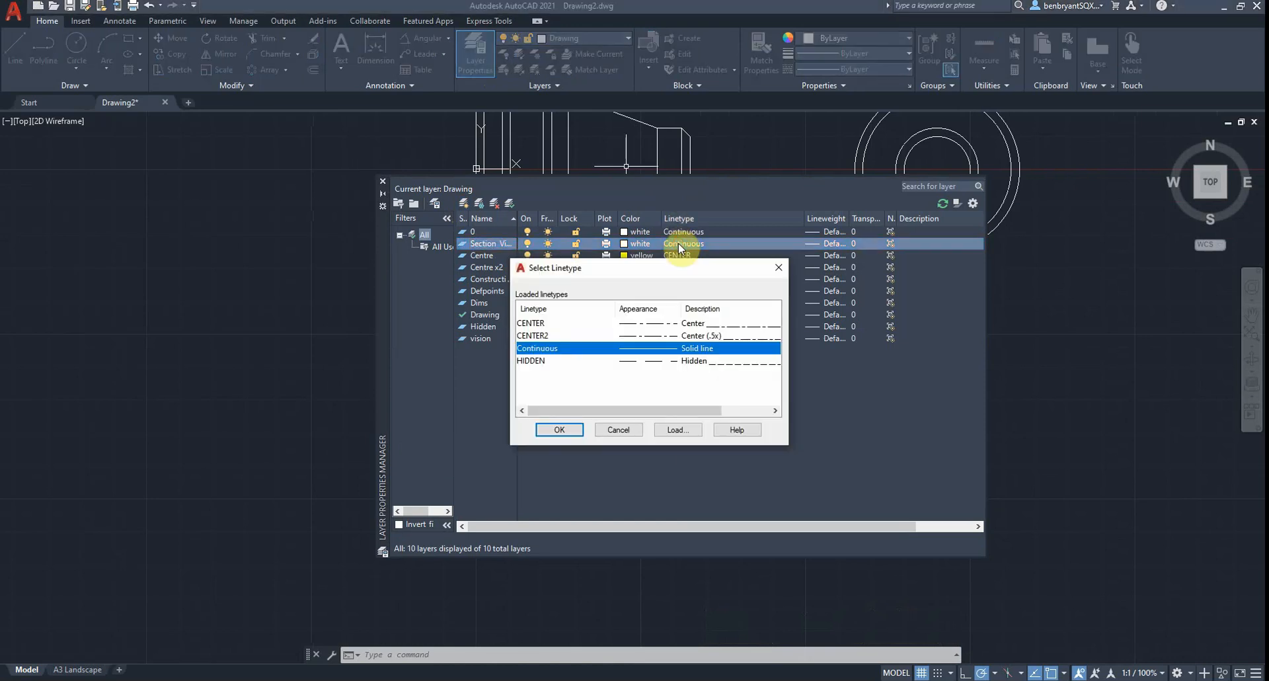
left_click(675, 431)
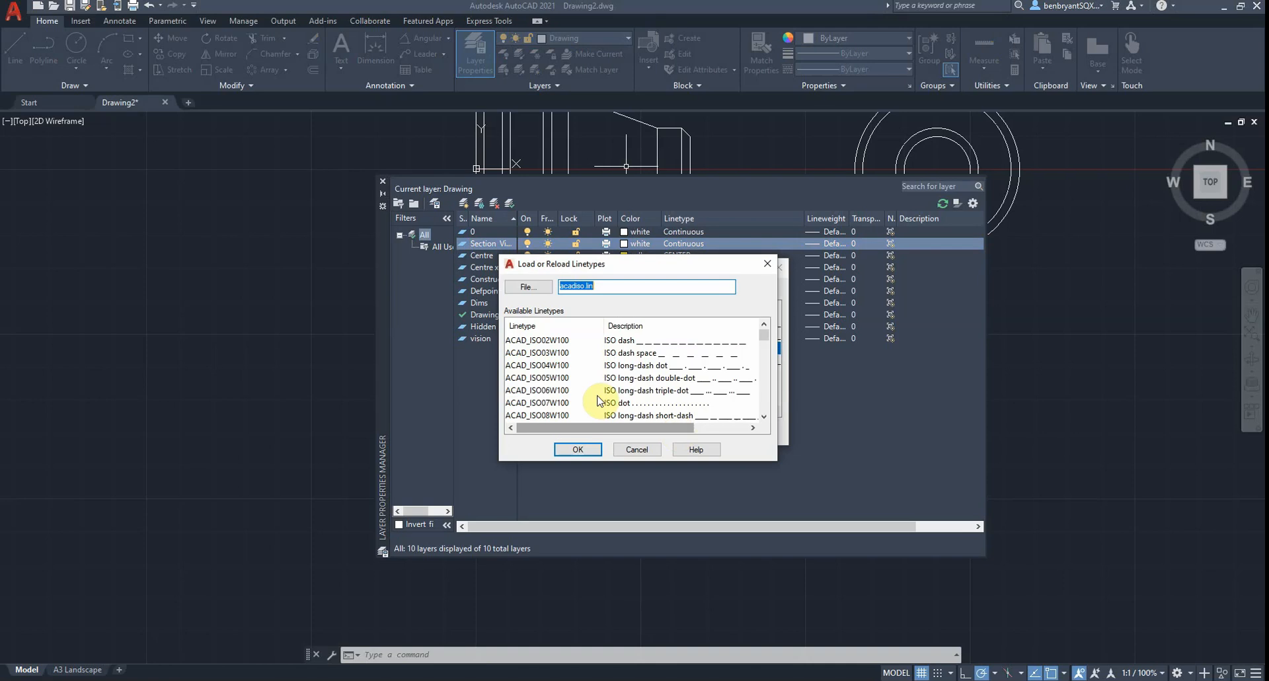
scroll(558, 343, "down", 2)
left_click(549, 368)
scroll(548, 371, "down", 15)
left_click(548, 368)
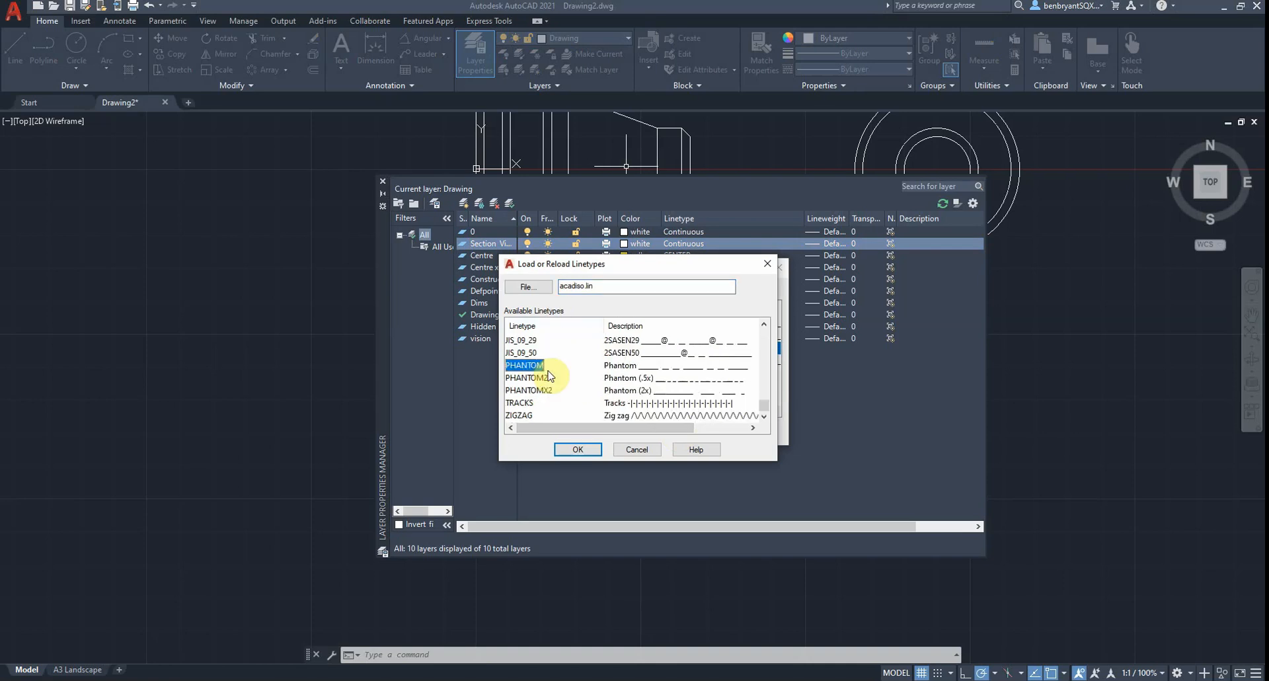
left_click(571, 446)
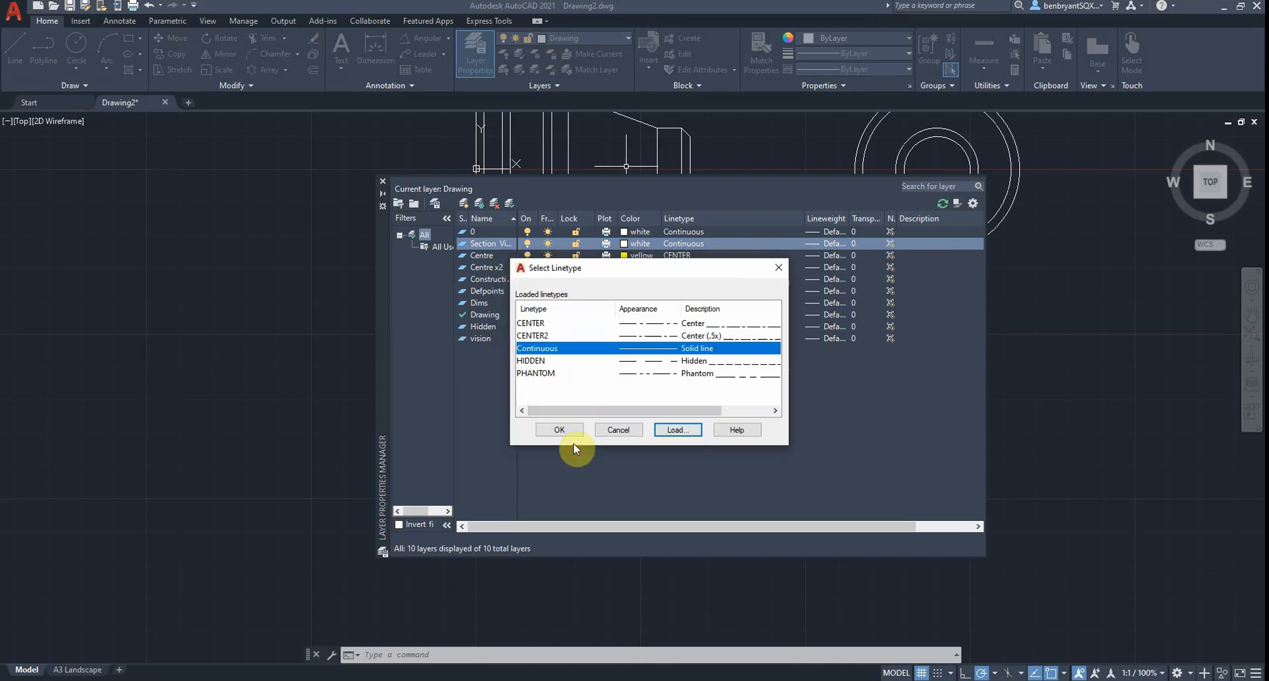
left_click(536, 373)
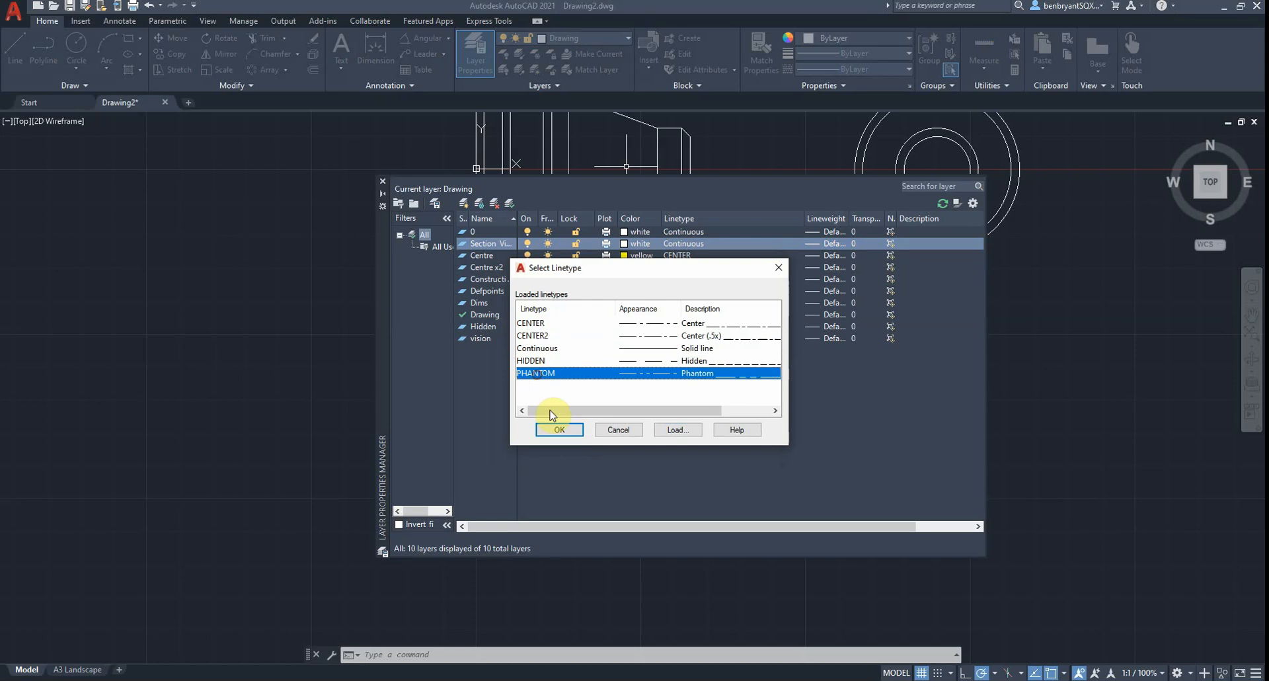
left_click(552, 432)
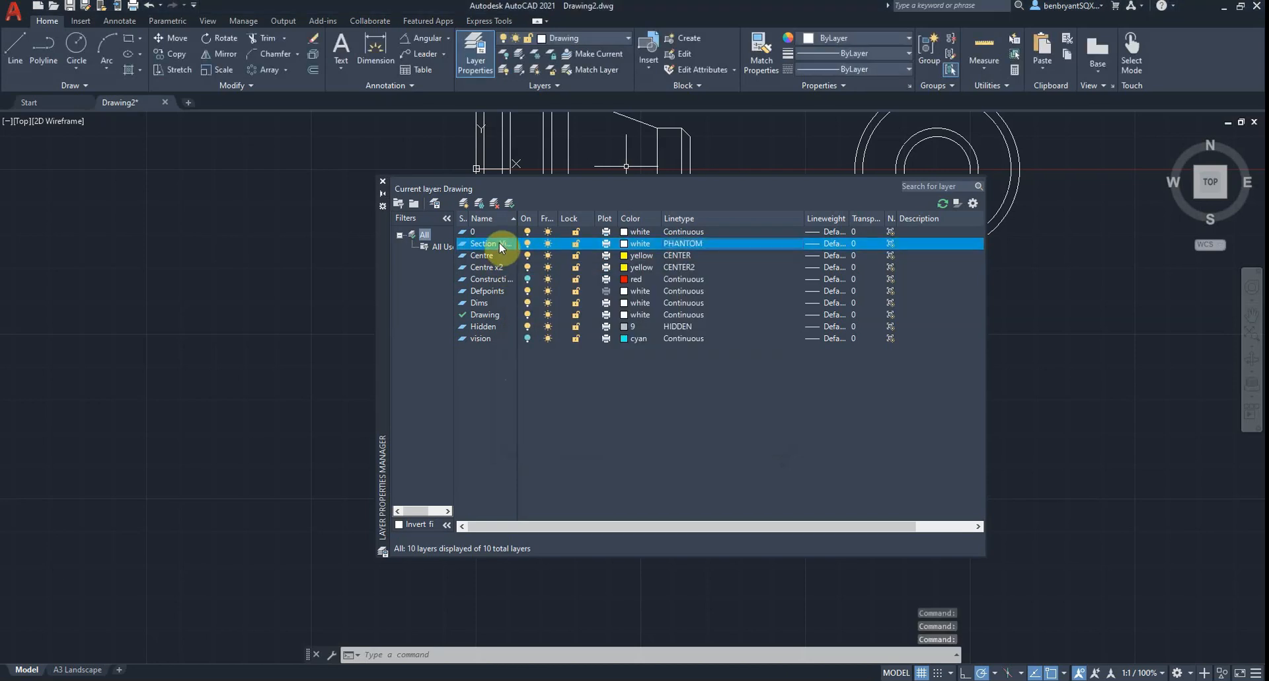
left_click(382, 181)
Make Section View the current layer.
scroll(596, 311, "up", 4)
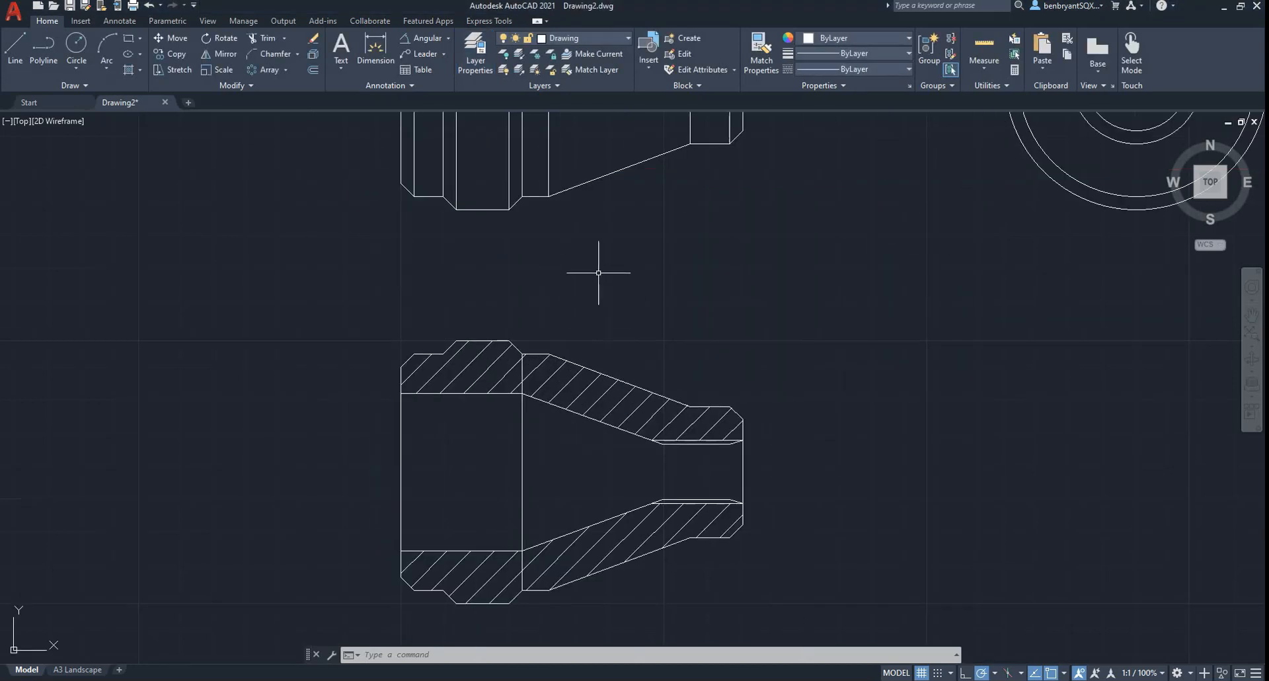
left_click(628, 39)
left_click(593, 176)
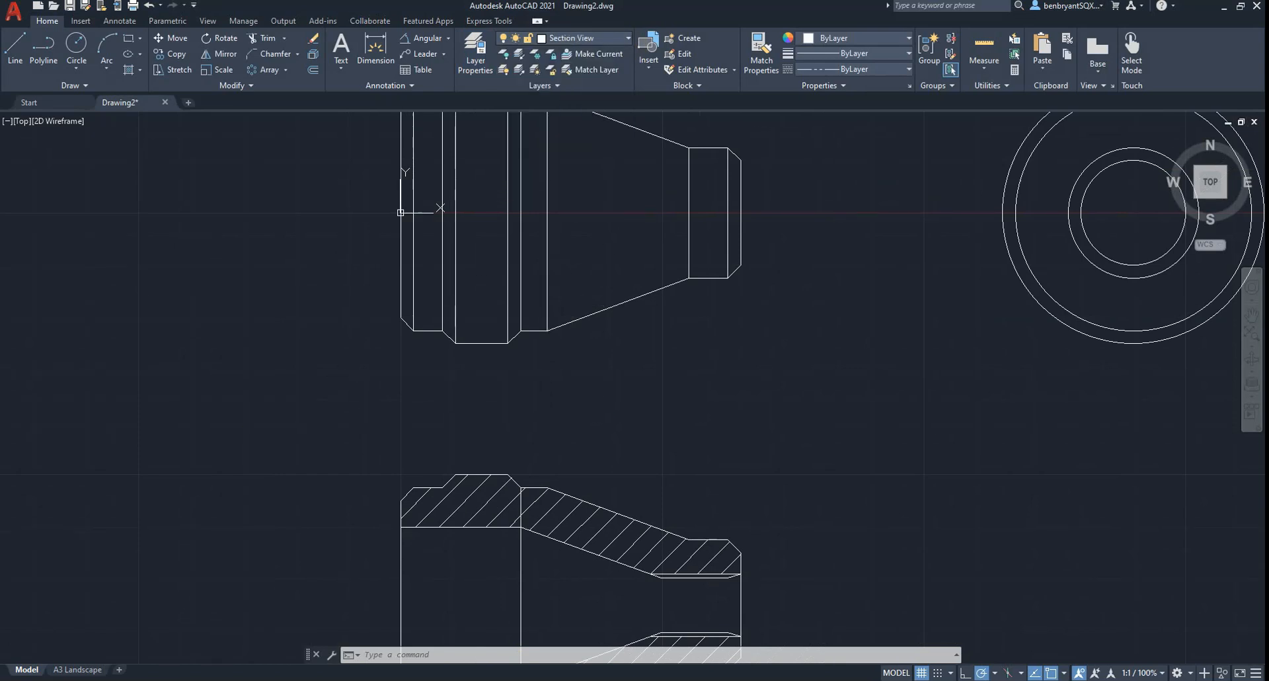
Draw a horizontal test line between the outside view and the section view to check the phantom linetype, and erase it.
type("l")
key("Return")
left_click(259, 411)
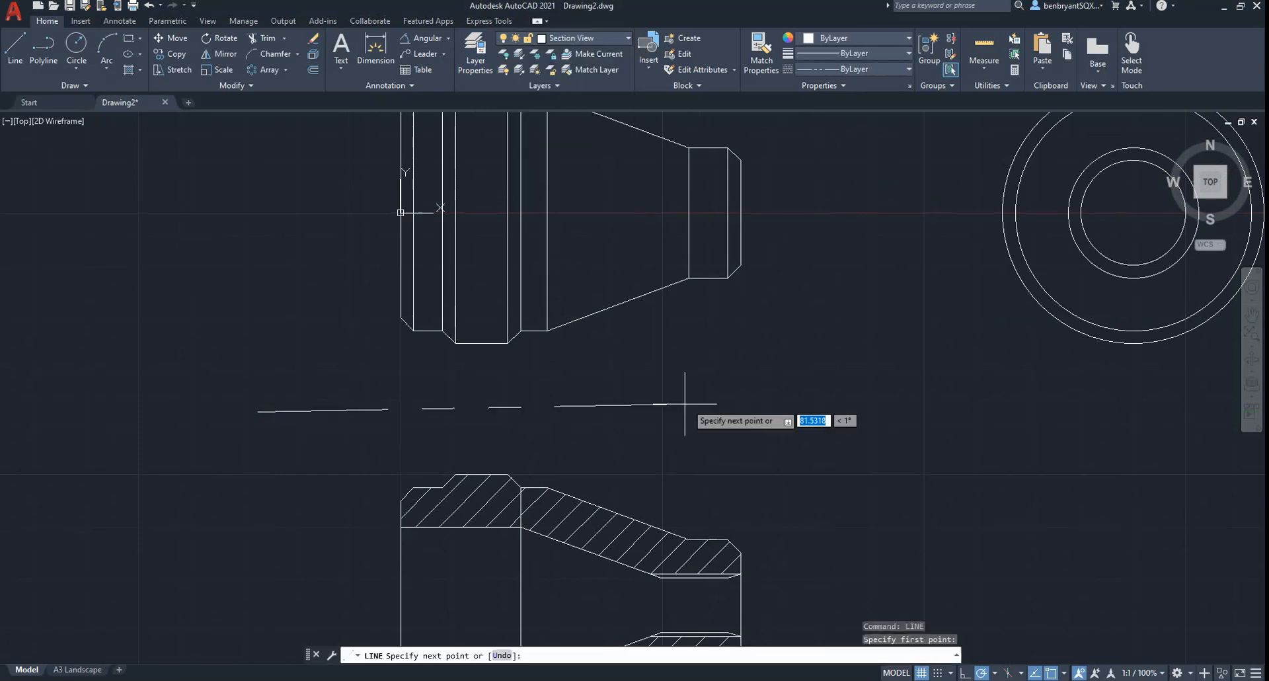
left_click(850, 411)
key("Escape")
left_click(709, 411)
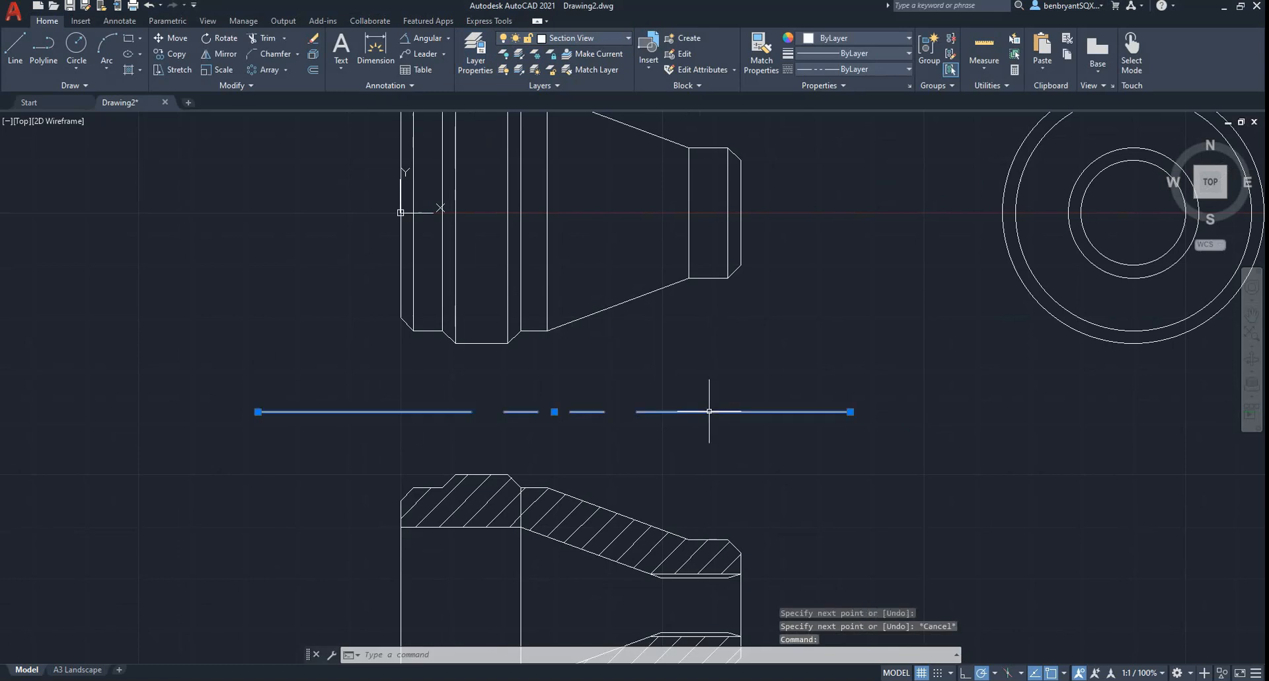
key("Delete")
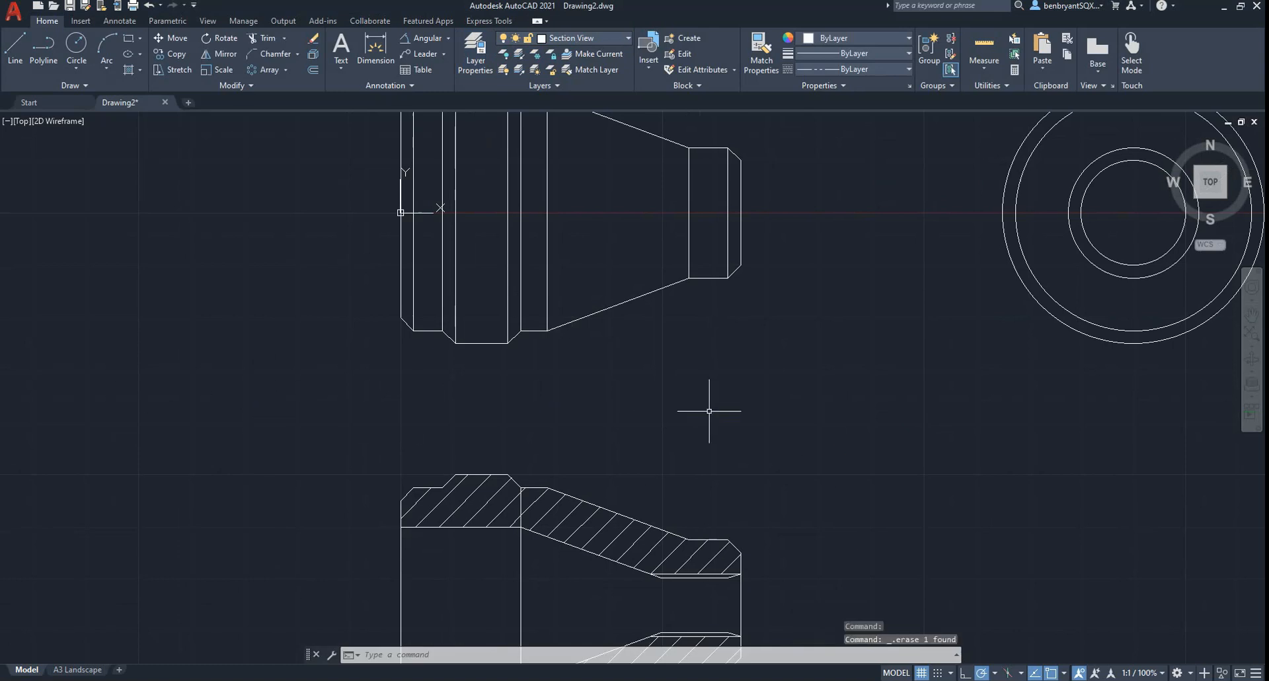
Set the lineweight of the Section View layer to 0.50 mm.
left_click(475, 56)
left_click(832, 327)
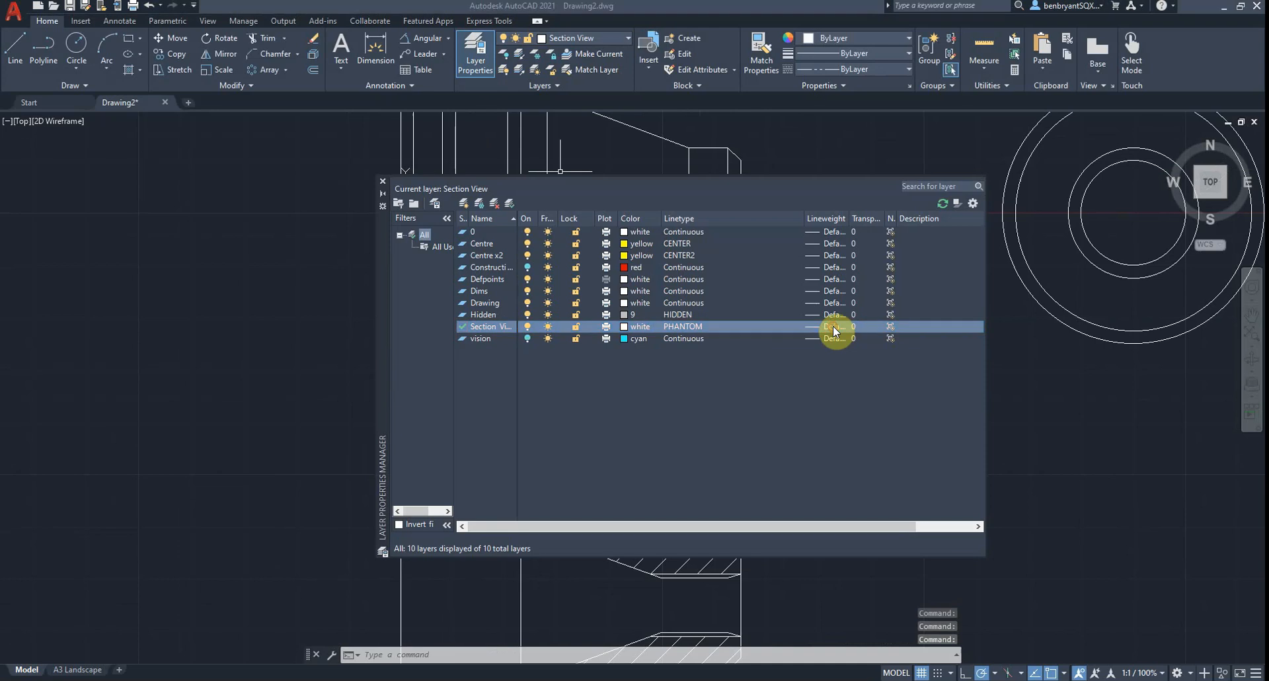
scroll(1054, 597, "down", 1)
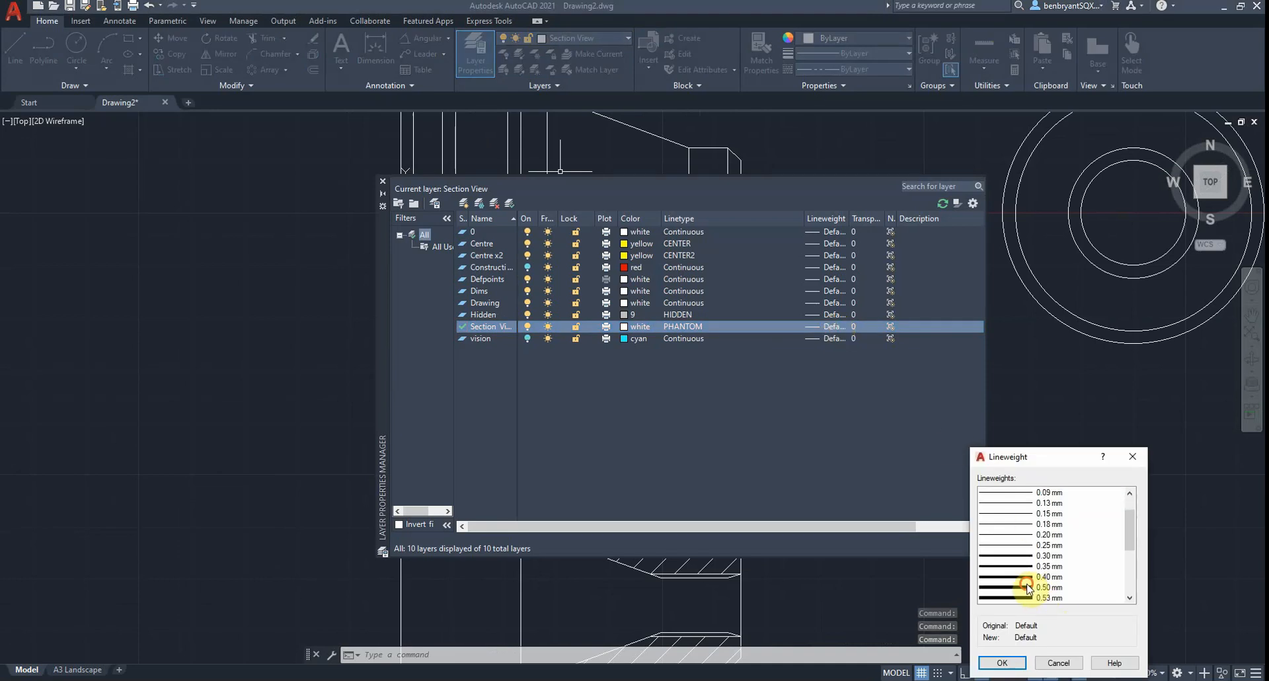
left_click(1028, 587)
left_click(1002, 662)
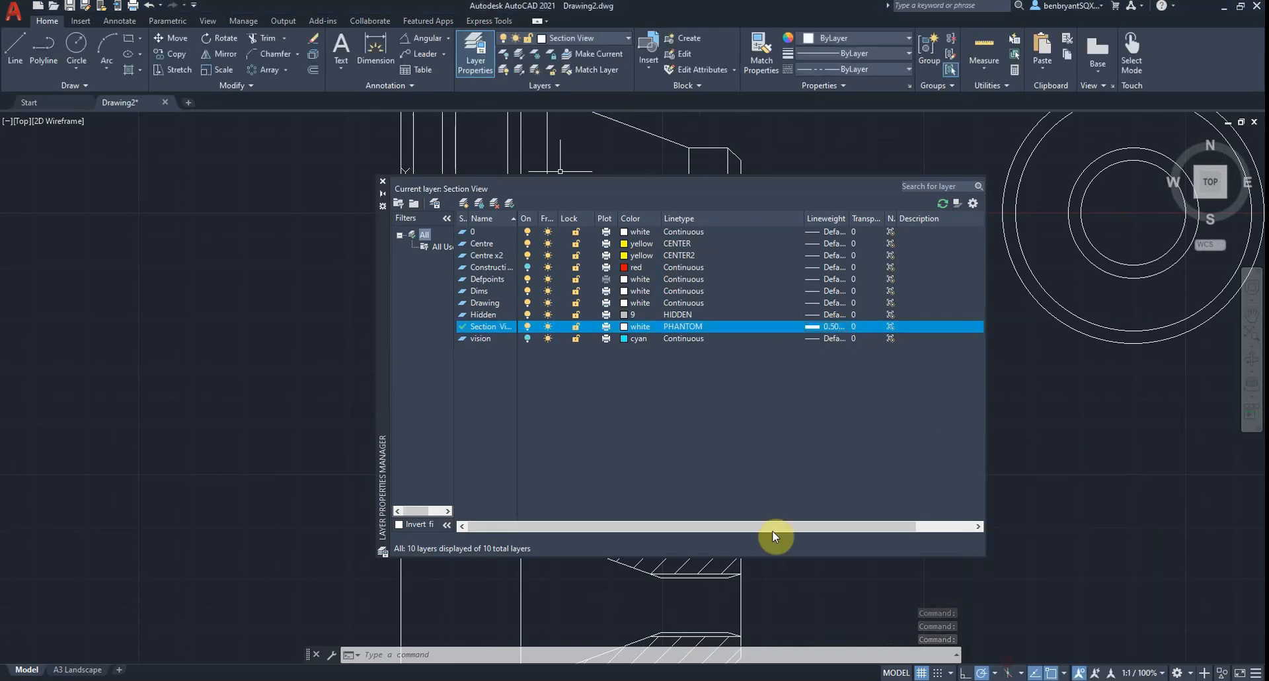
left_click(380, 180)
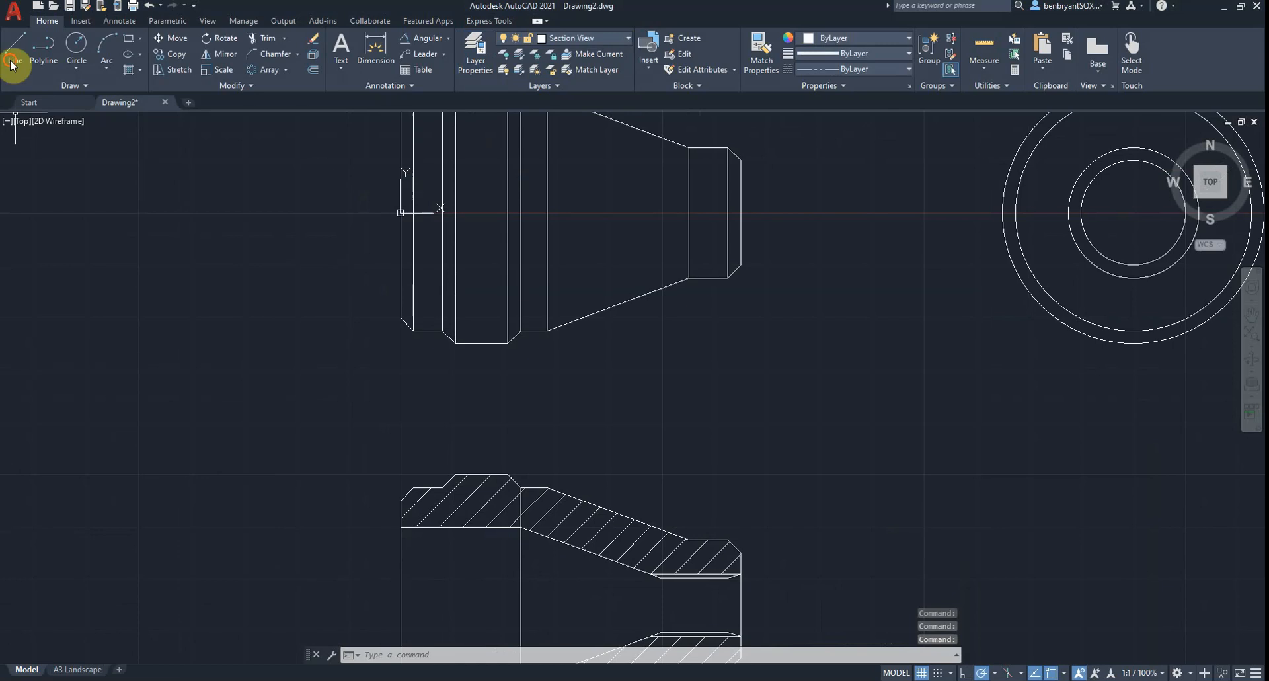
Draw a second horizontal test line between the two views to check the new lineweight, and erase it.
left_click(14, 59)
left_click(322, 386)
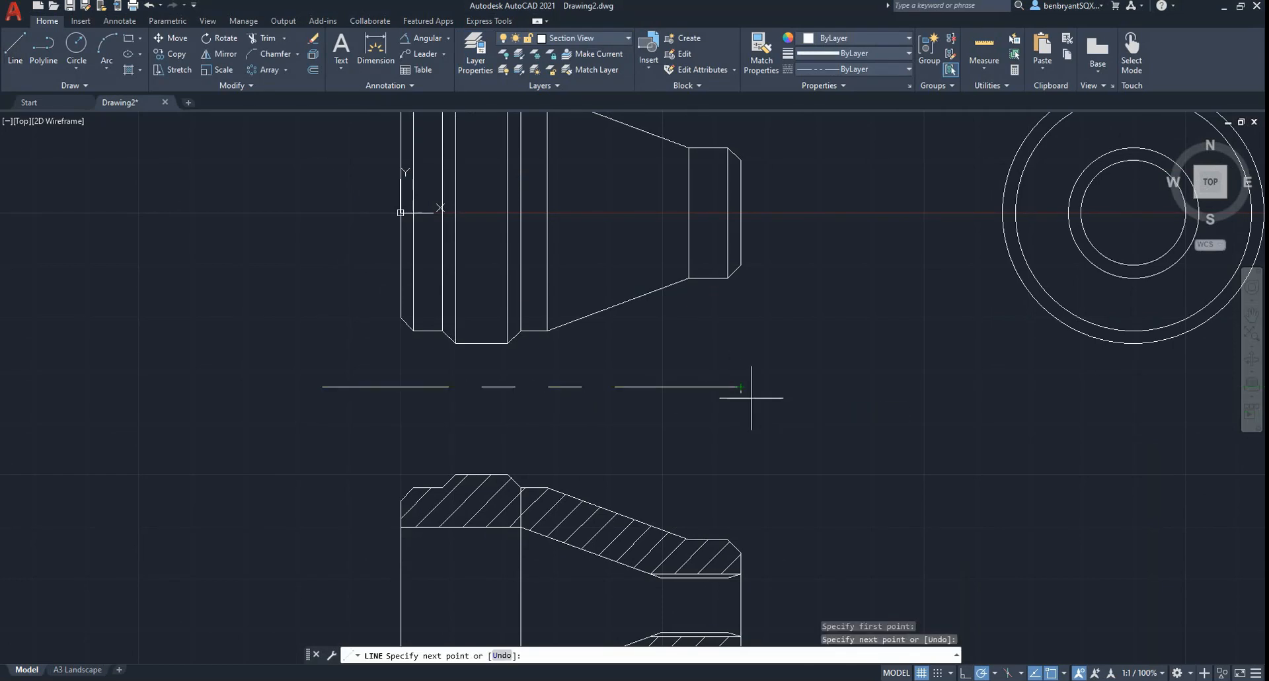
key("Escape")
left_click(706, 388)
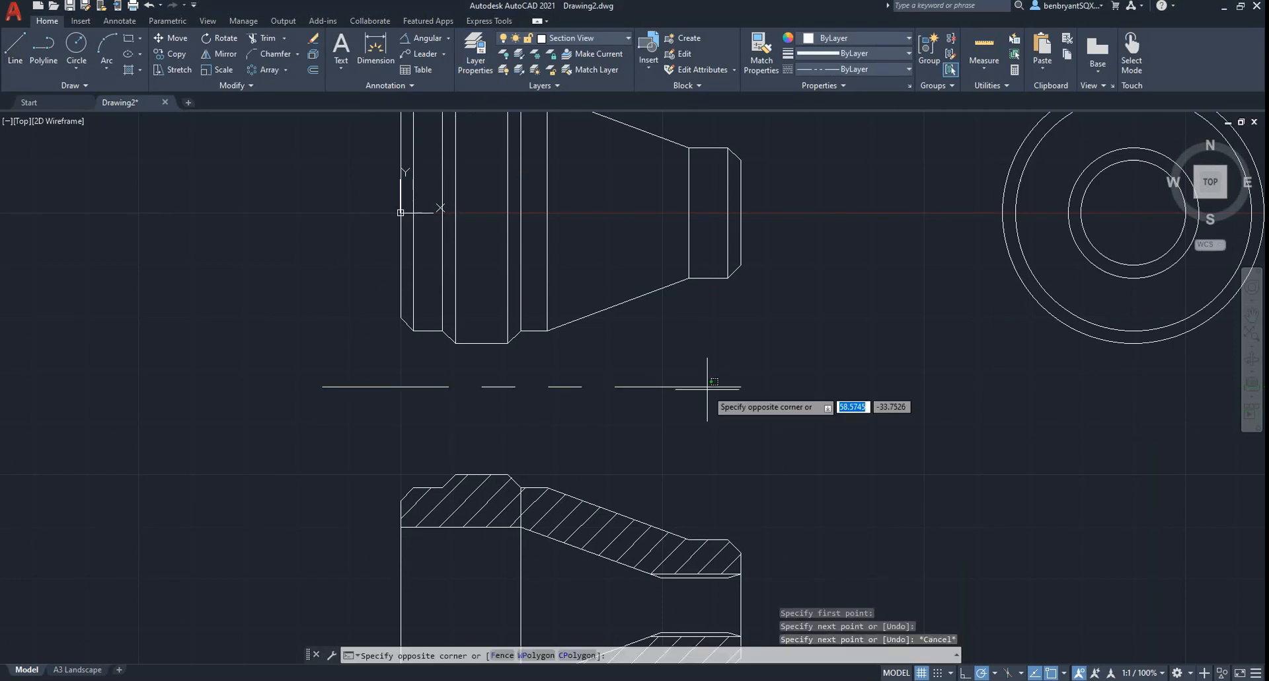
left_click(700, 378)
key("Delete")
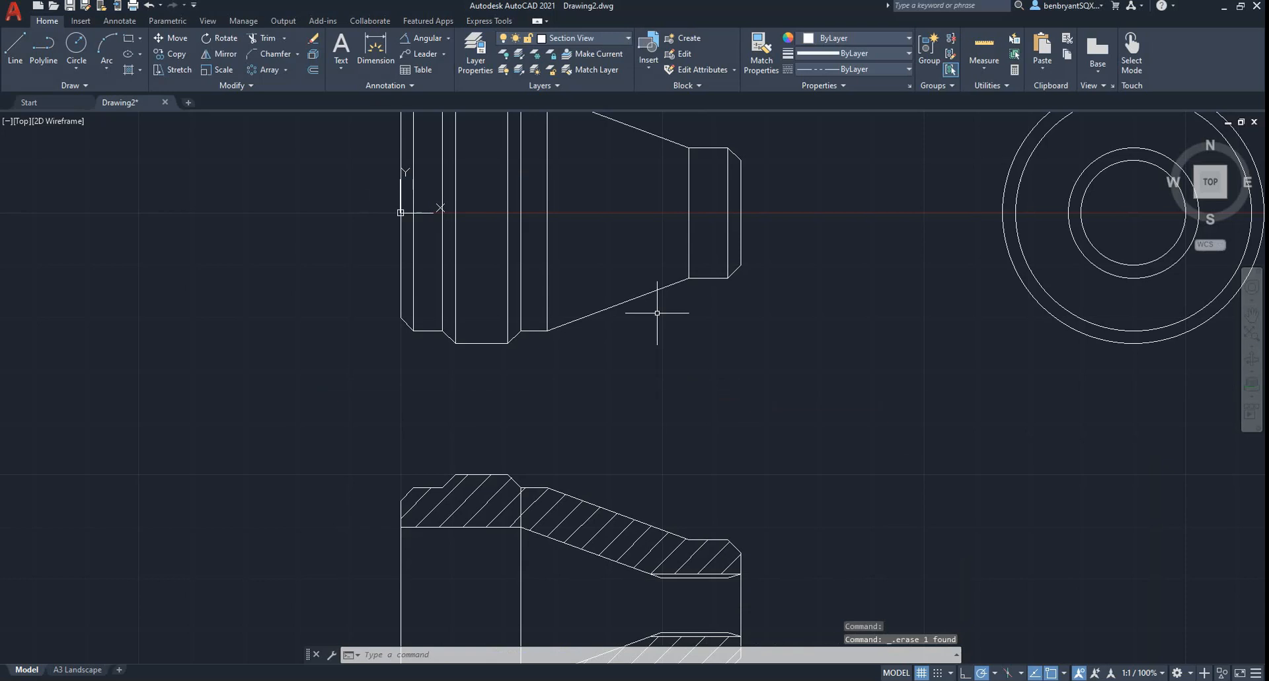
Turn the Construction layer back on while working on the outside view.
scroll(657, 313, "up", 4)
scroll(632, 306, "down", 2)
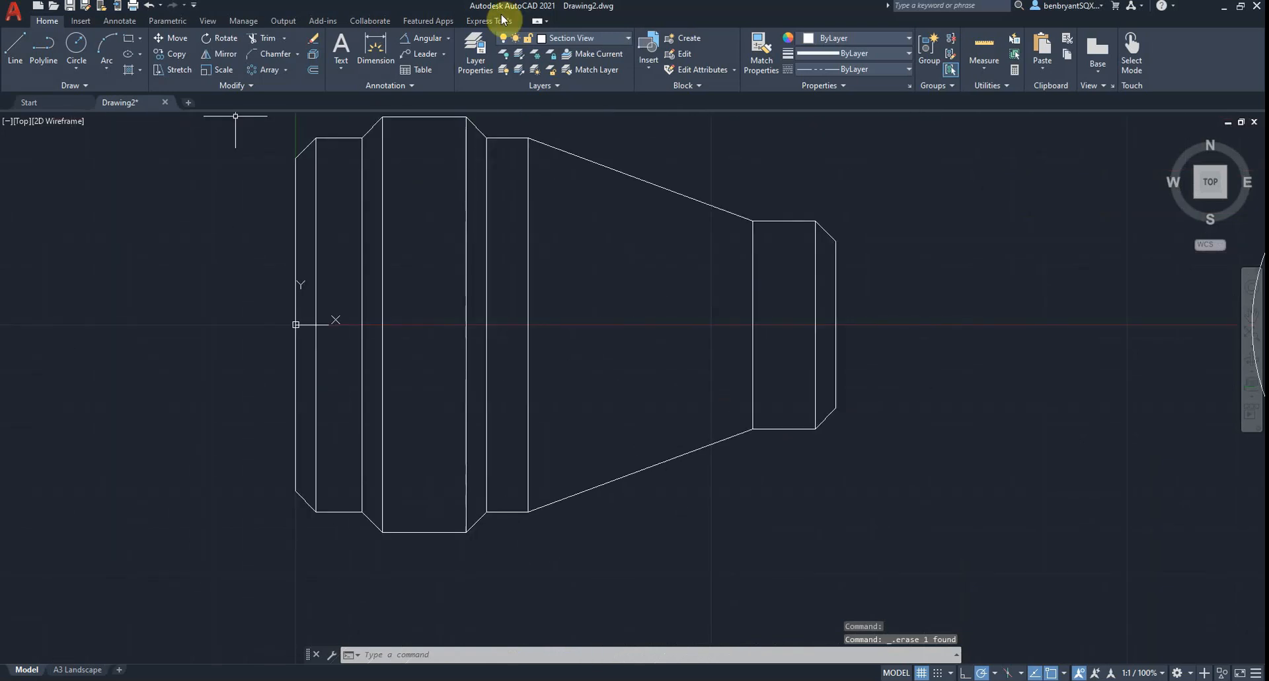
left_click(555, 38)
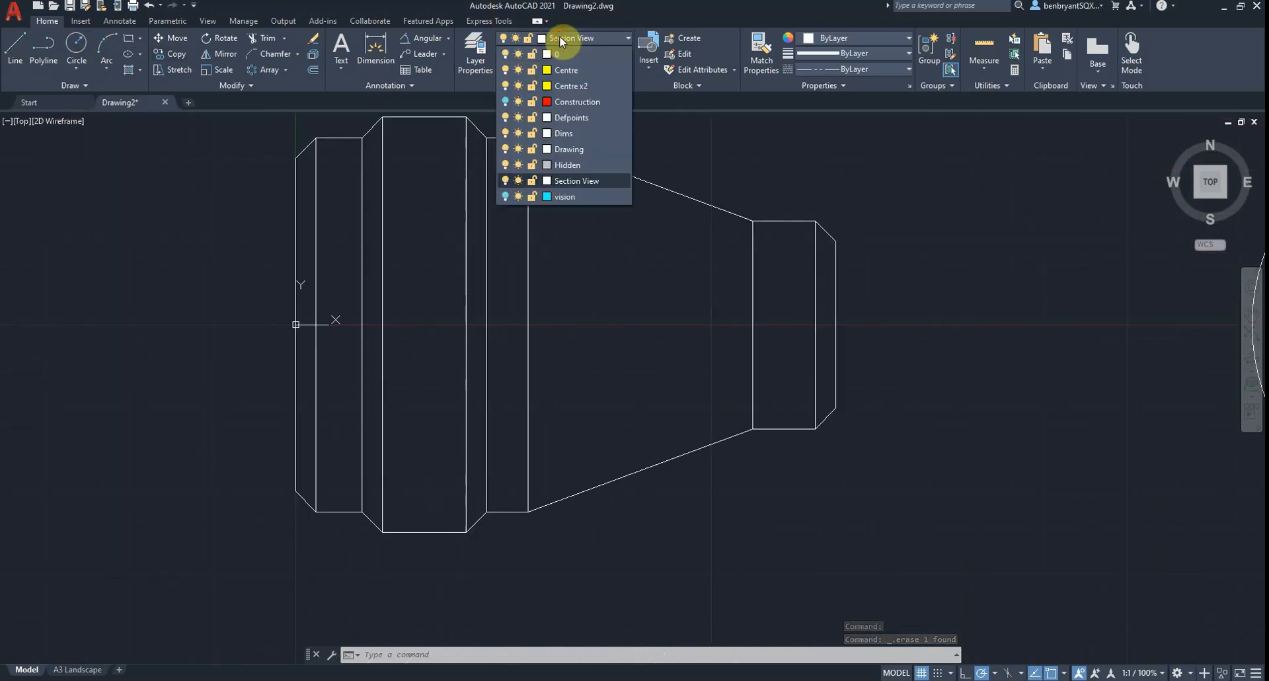
left_click(504, 101)
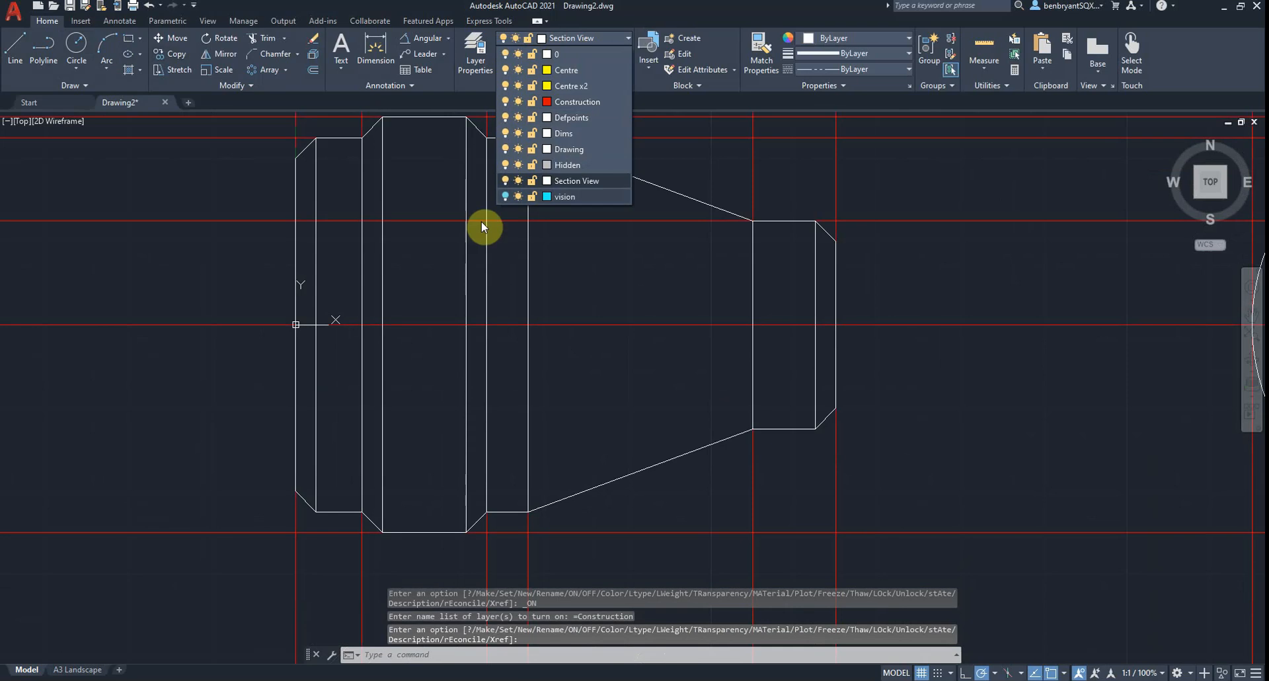
Draw a 105 mm horizontal section line along the outside view's centre line, starting 20 mm outside its large end face.
left_click(14, 50)
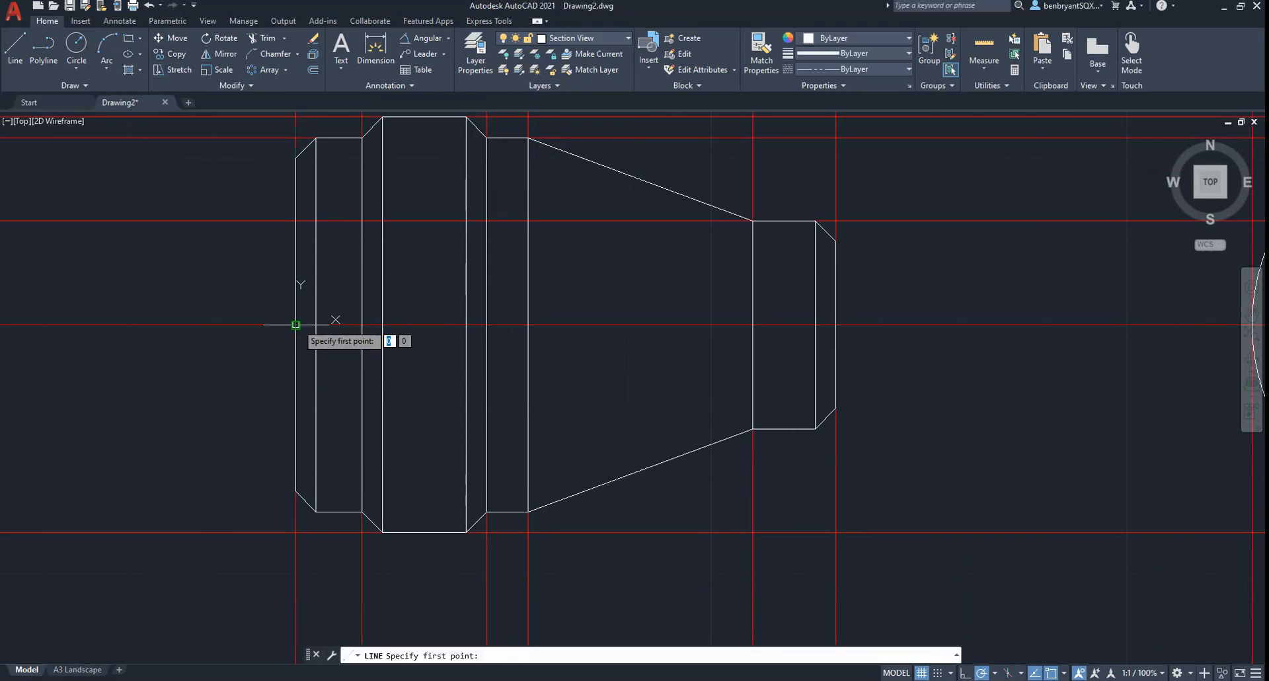
type("2")
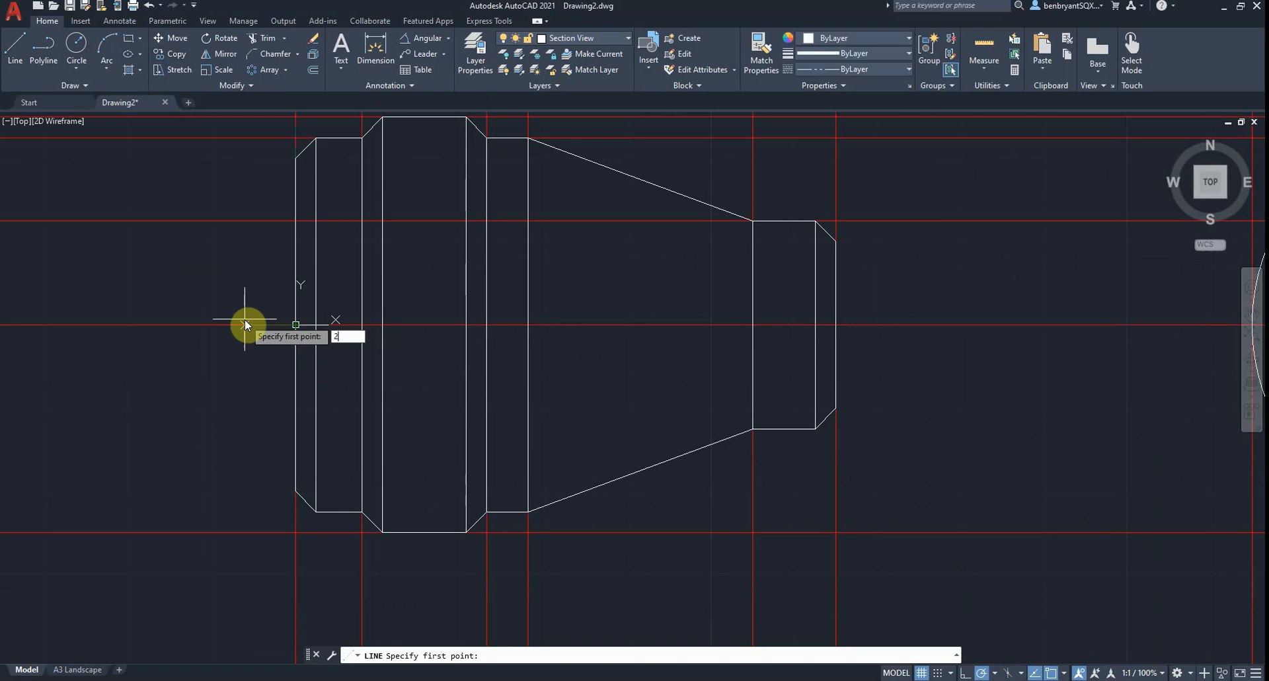
type("0")
key("Return")
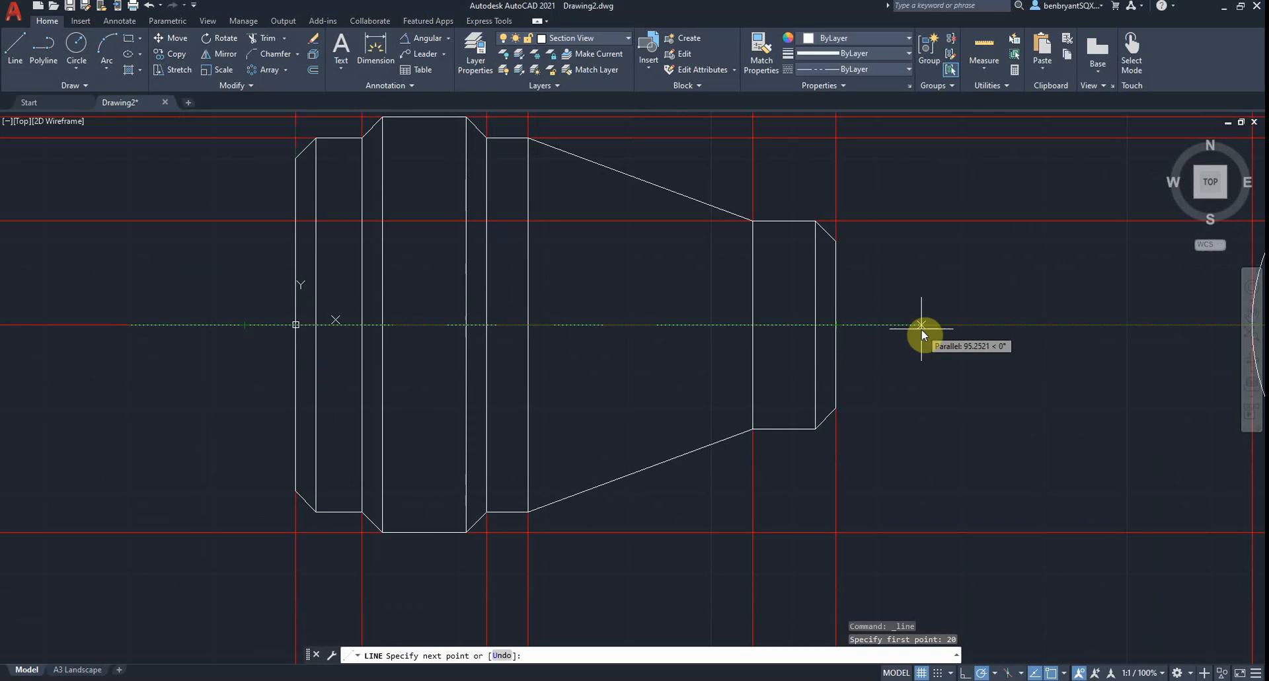
type("105")
key("Return")
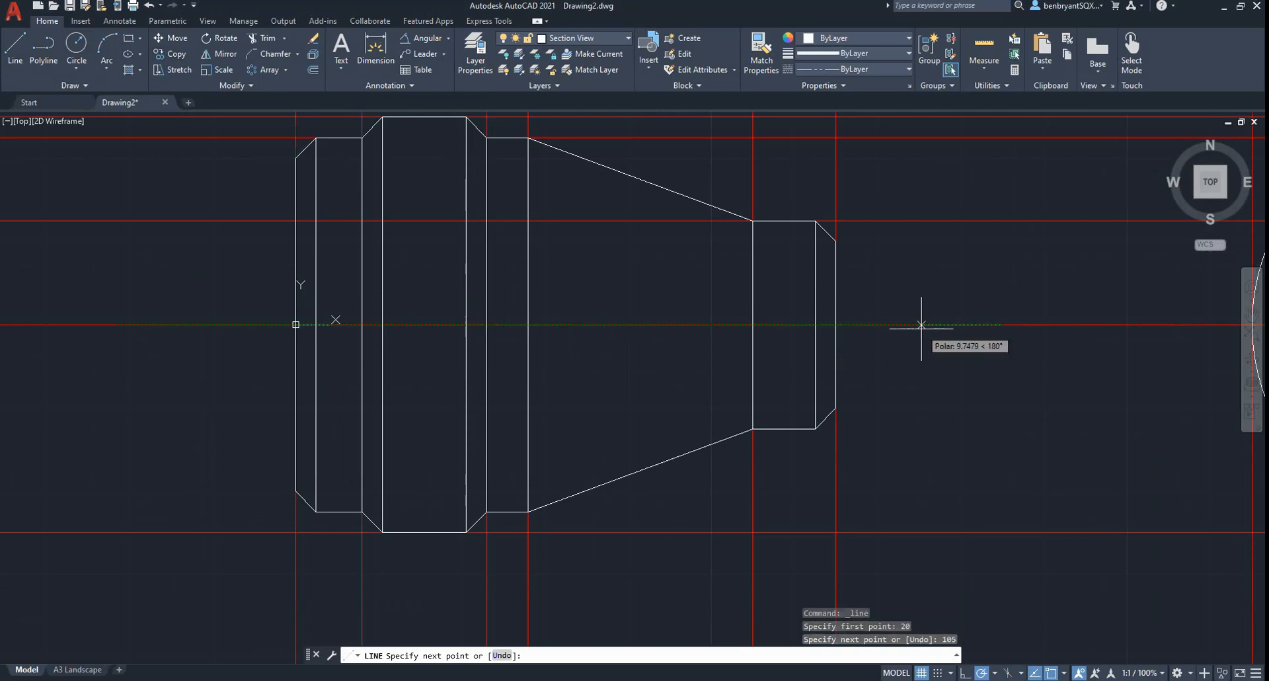
key("Escape")
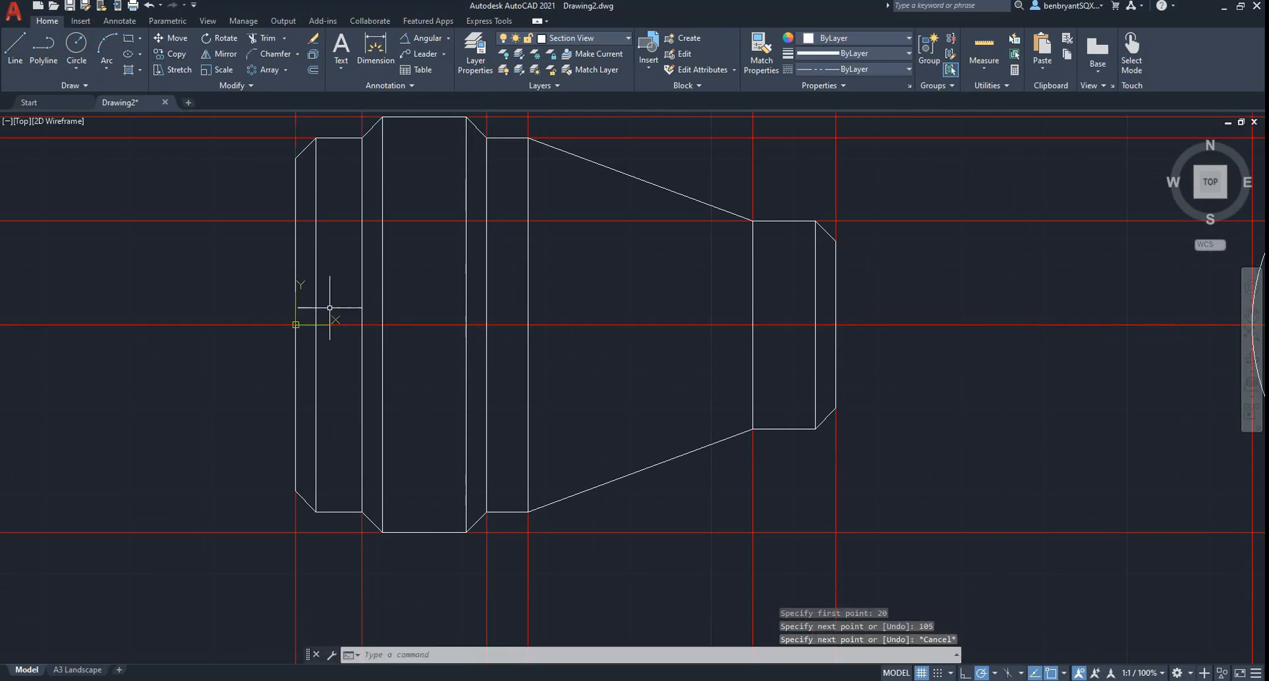
Turn off the Construction layer so only the part views and the section line are displayed.
left_click(601, 41)
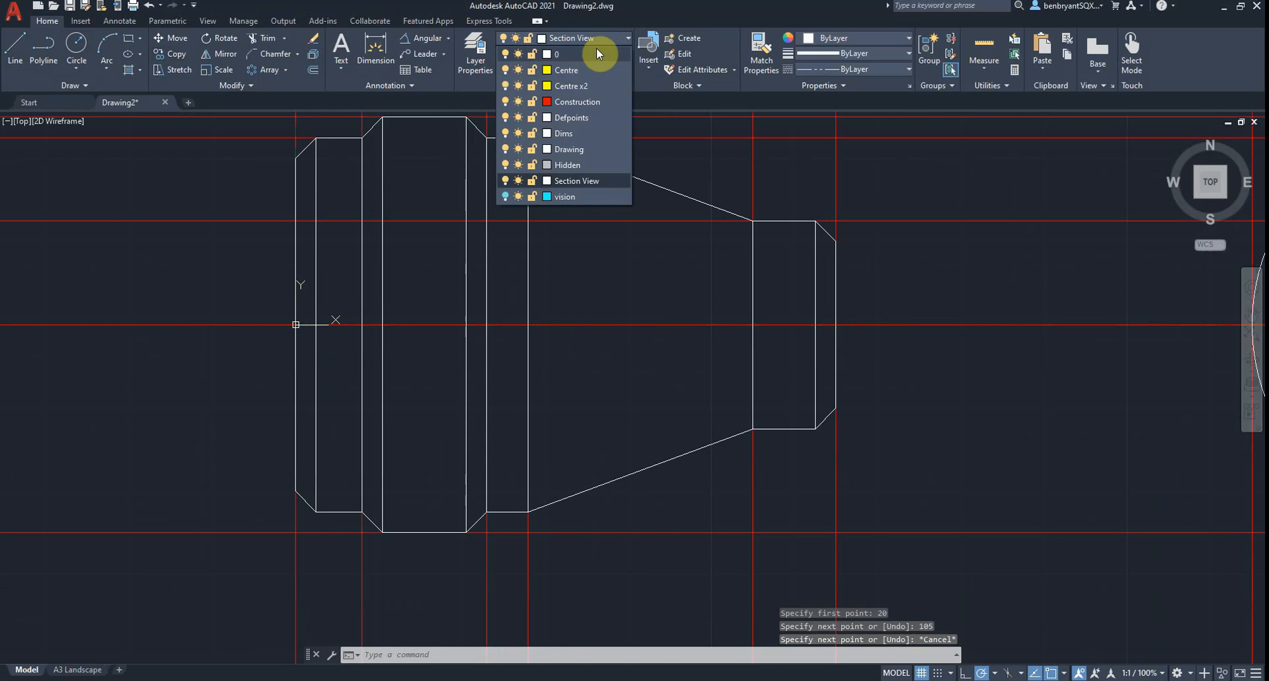
left_click(504, 102)
left_click(954, 411)
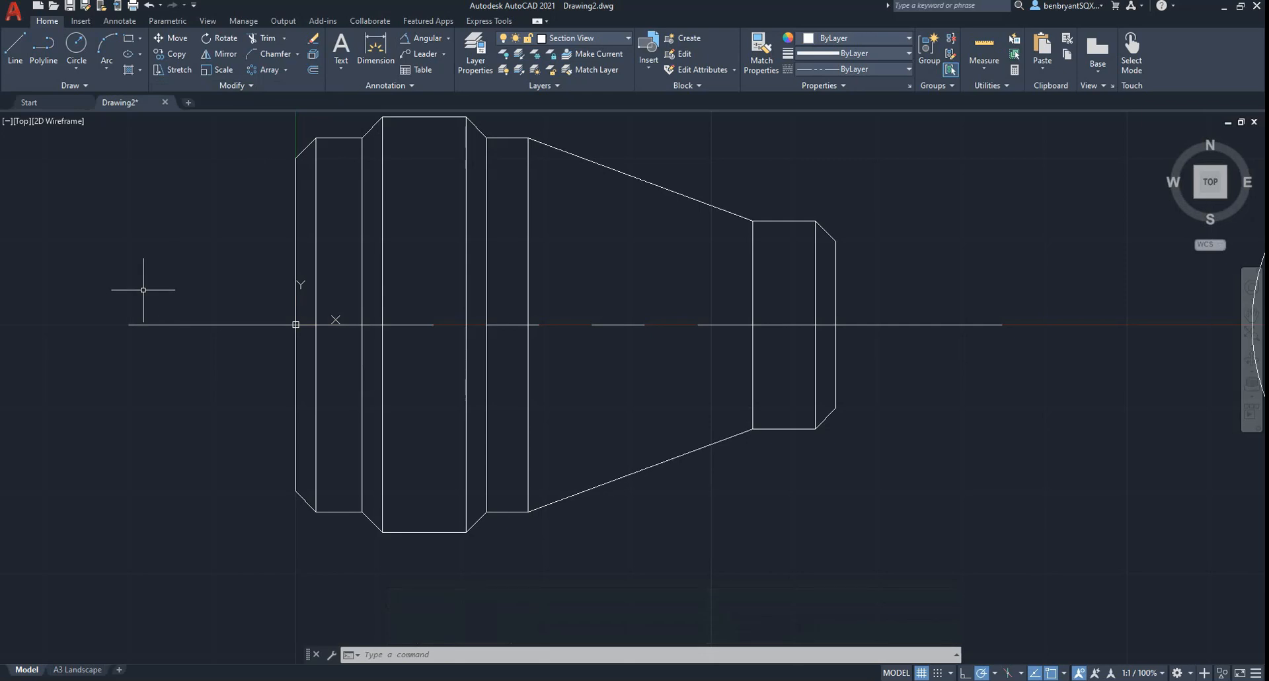
Try a 2.5 mm vertical quick leader at the section line's end beside the large face, and erase it.
left_click(143, 290)
type("qlead")
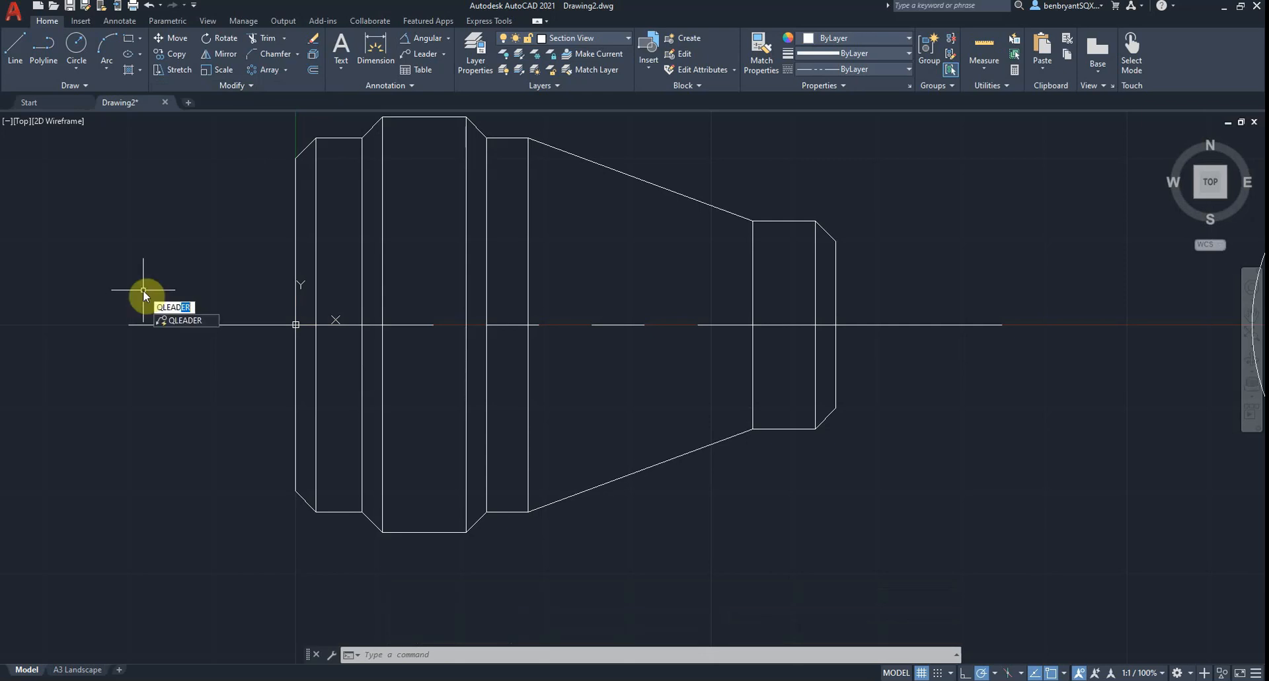
key("Return")
left_click(128, 324)
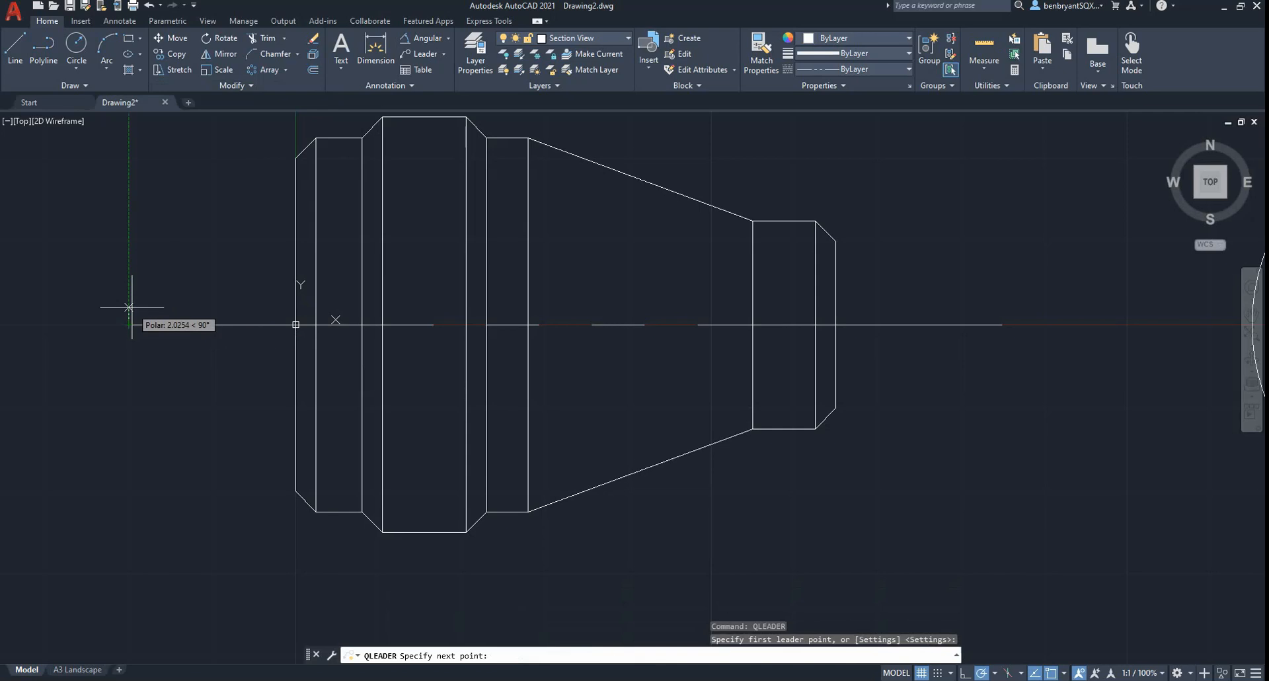
type("2.5")
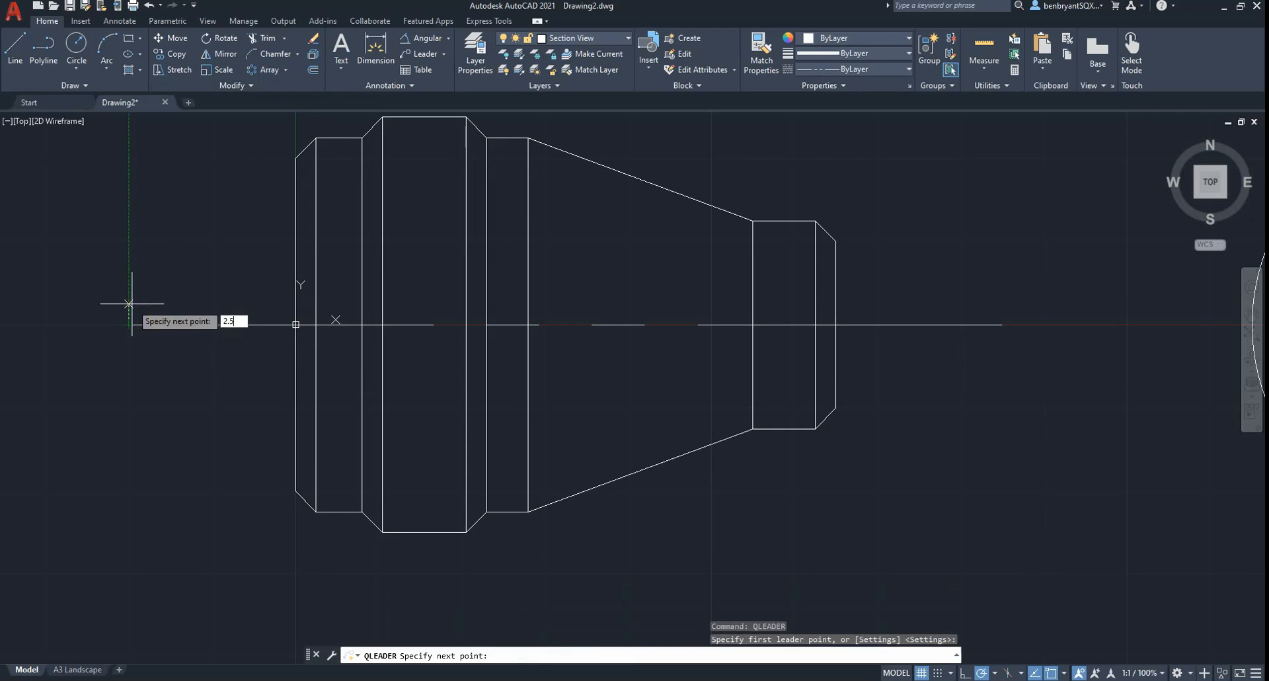
key("Return")
key("Escape")
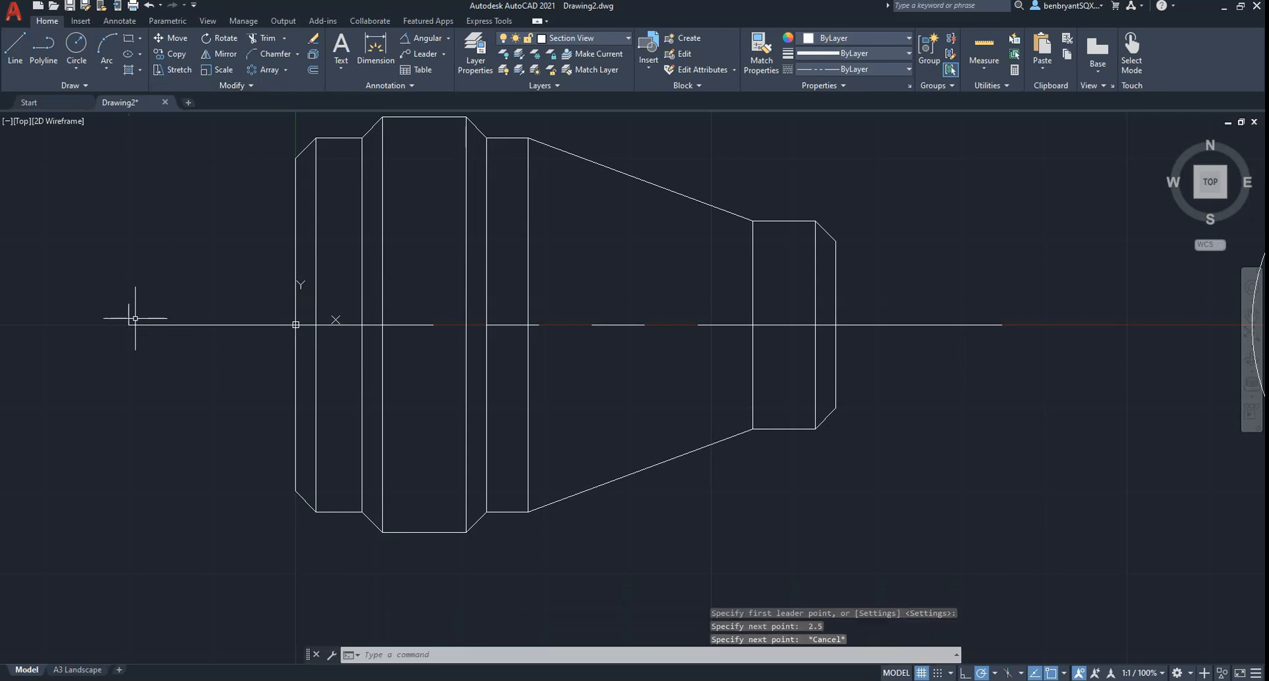
left_click(132, 317)
left_click(120, 306)
key("Delete")
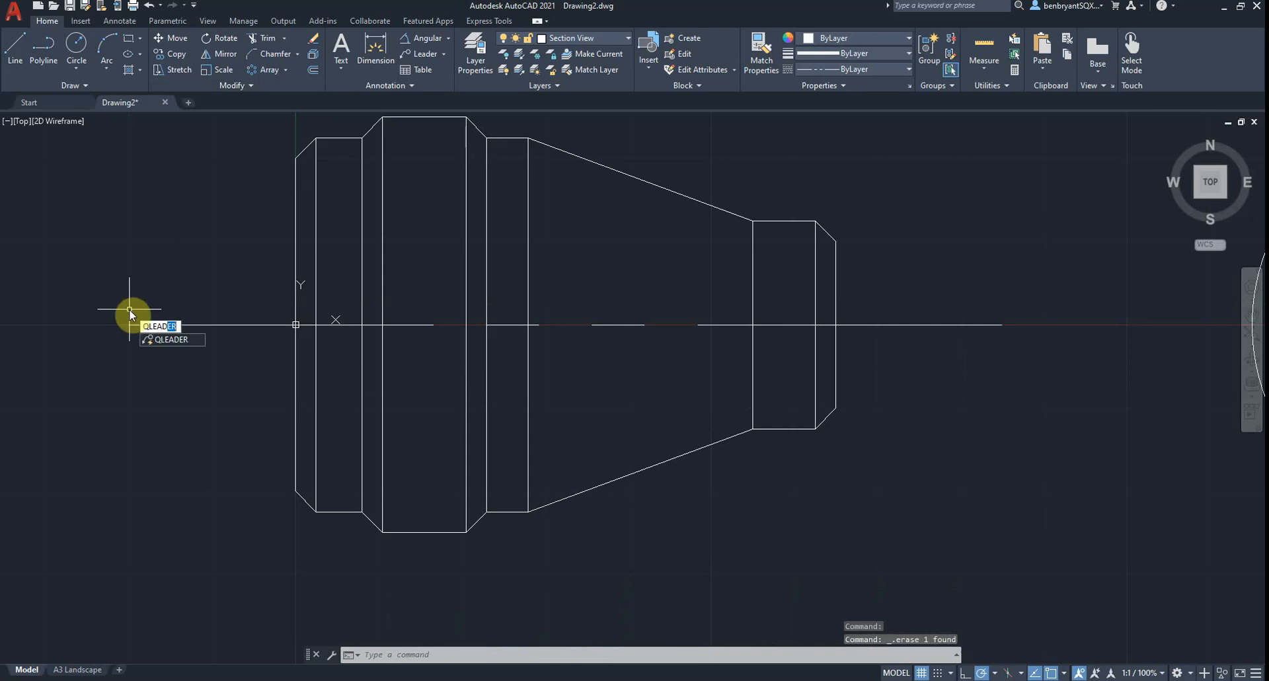
Draw a 5 mm vertical quick leader upward from the section line's end beside the large face.
key("Return")
left_click(130, 324)
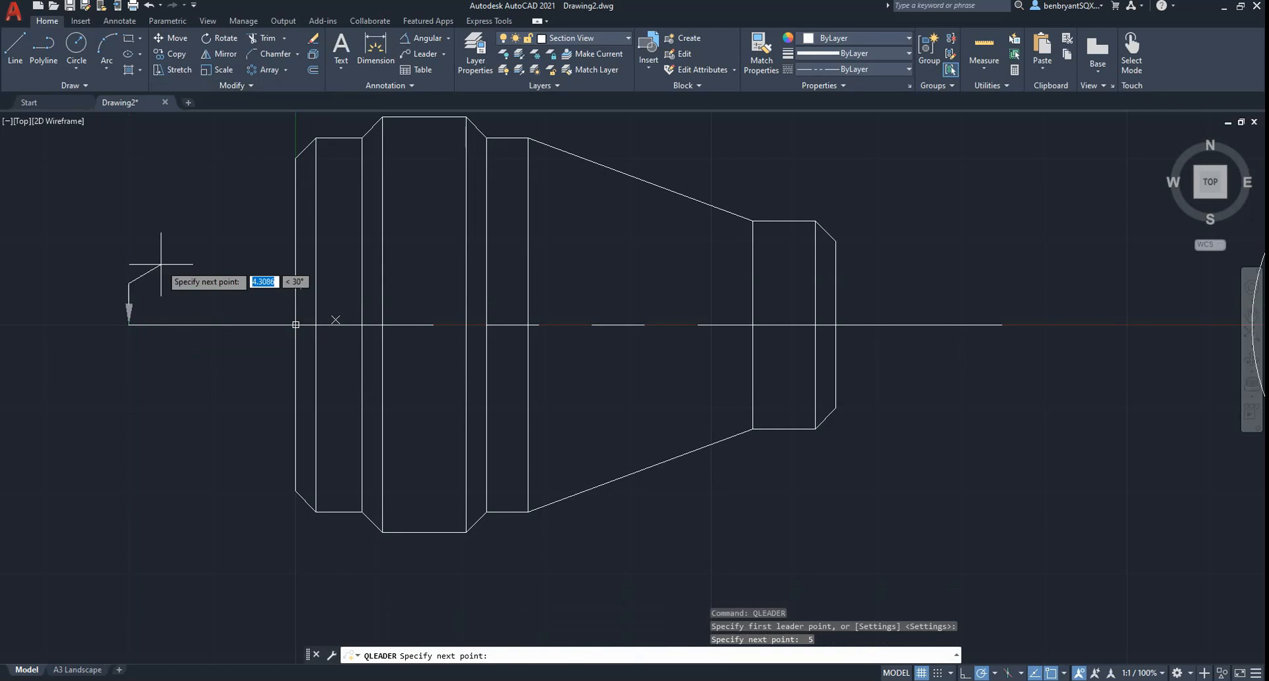
type("5")
key("Return")
key("Escape")
Rotate the leader arrow 180° about the section line's end so that it points upward.
left_click(128, 307)
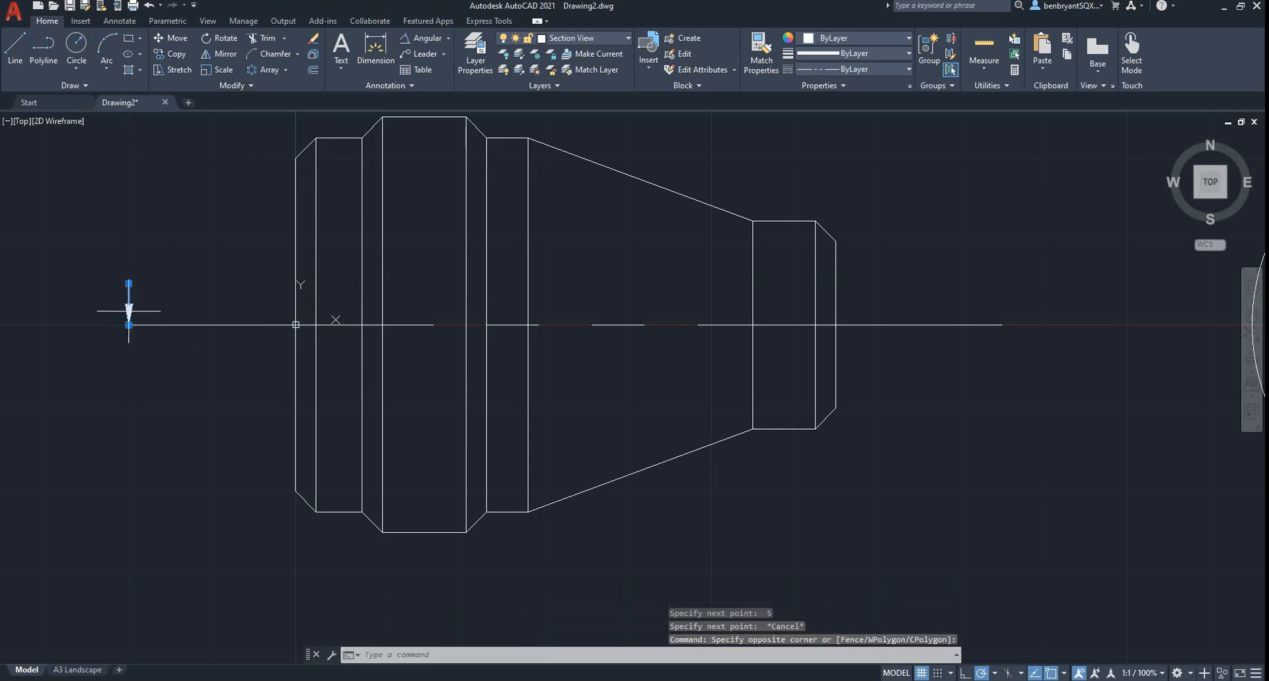
type("rotate")
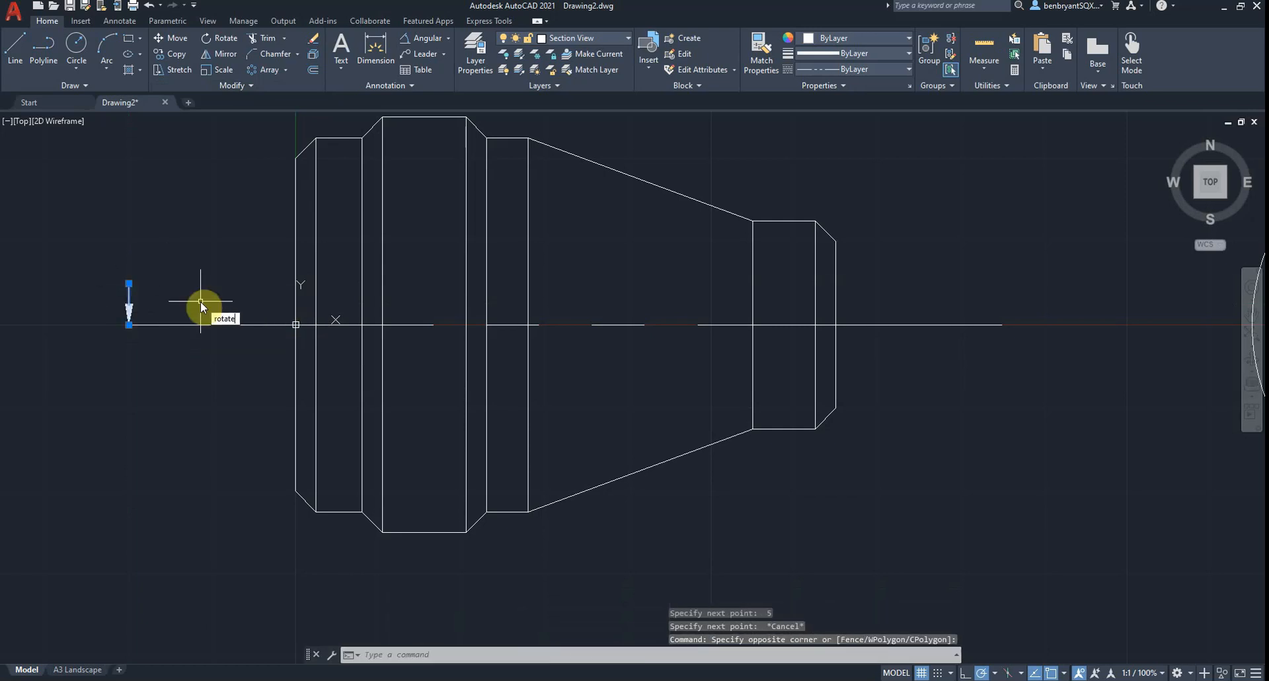
key("Return")
left_click(130, 324)
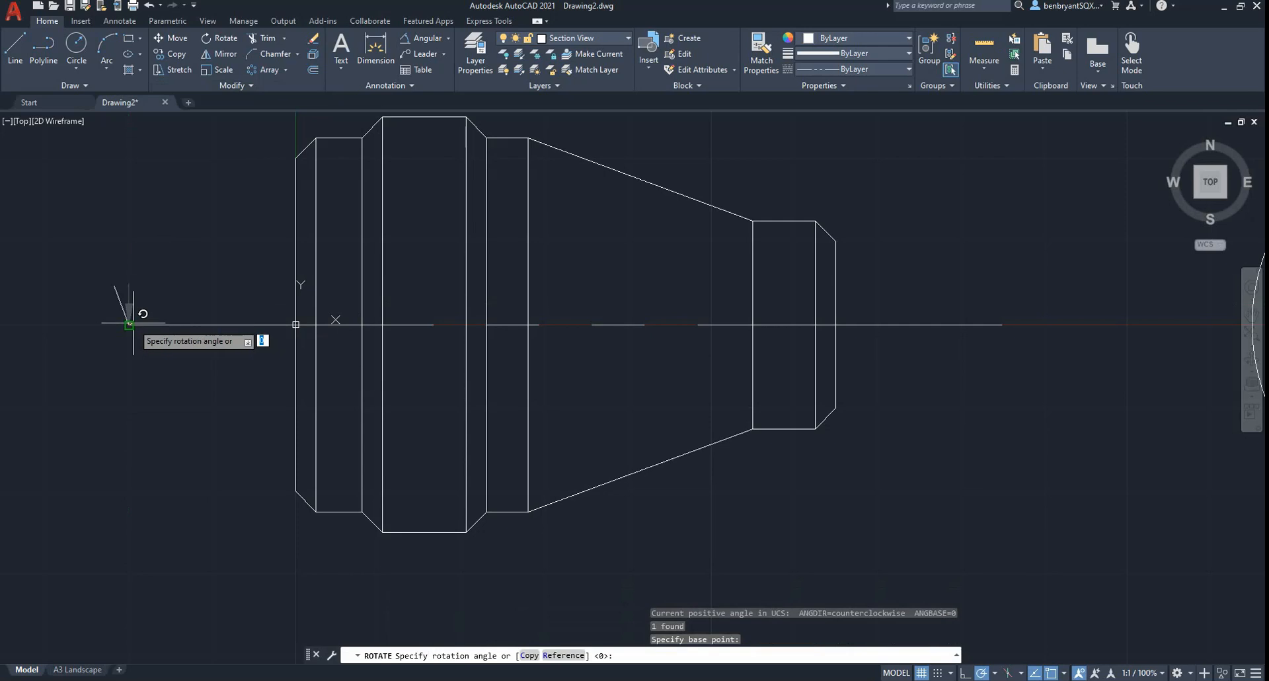
left_click(90, 338)
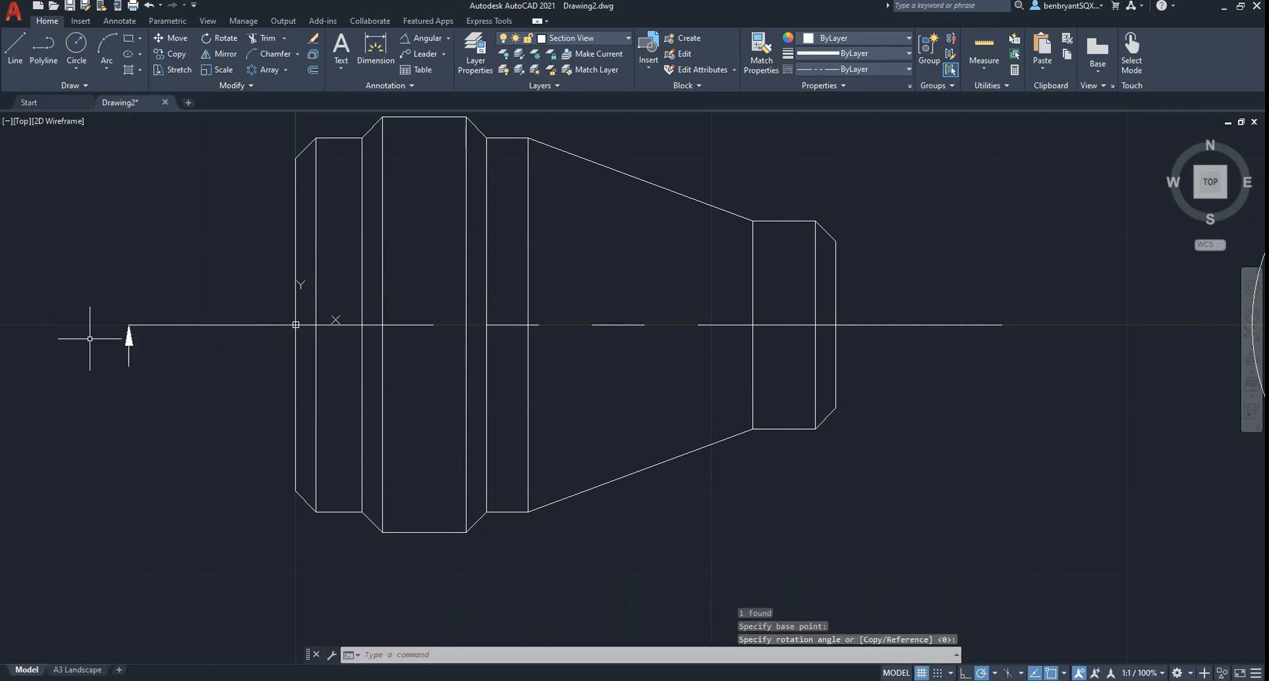
key("Escape")
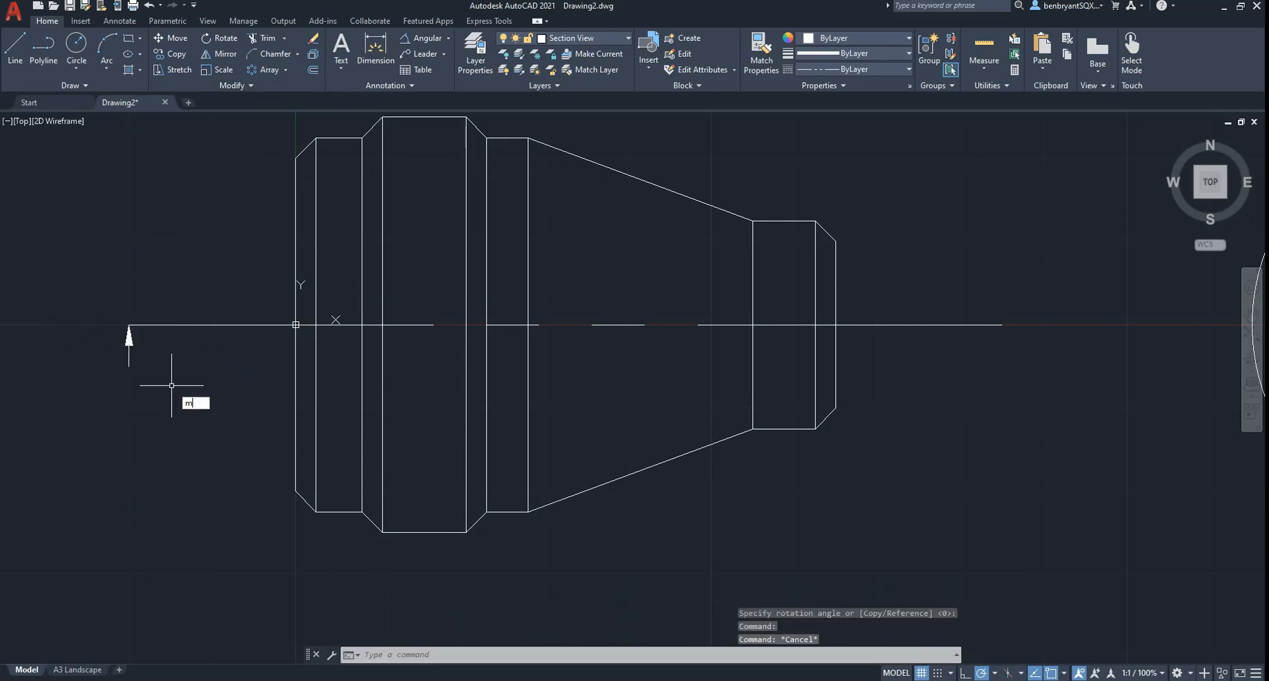
Move the arrow straight up until its tail sits on the end of the section line.
type("m")
key("Return")
left_click(168, 391)
left_click(123, 339)
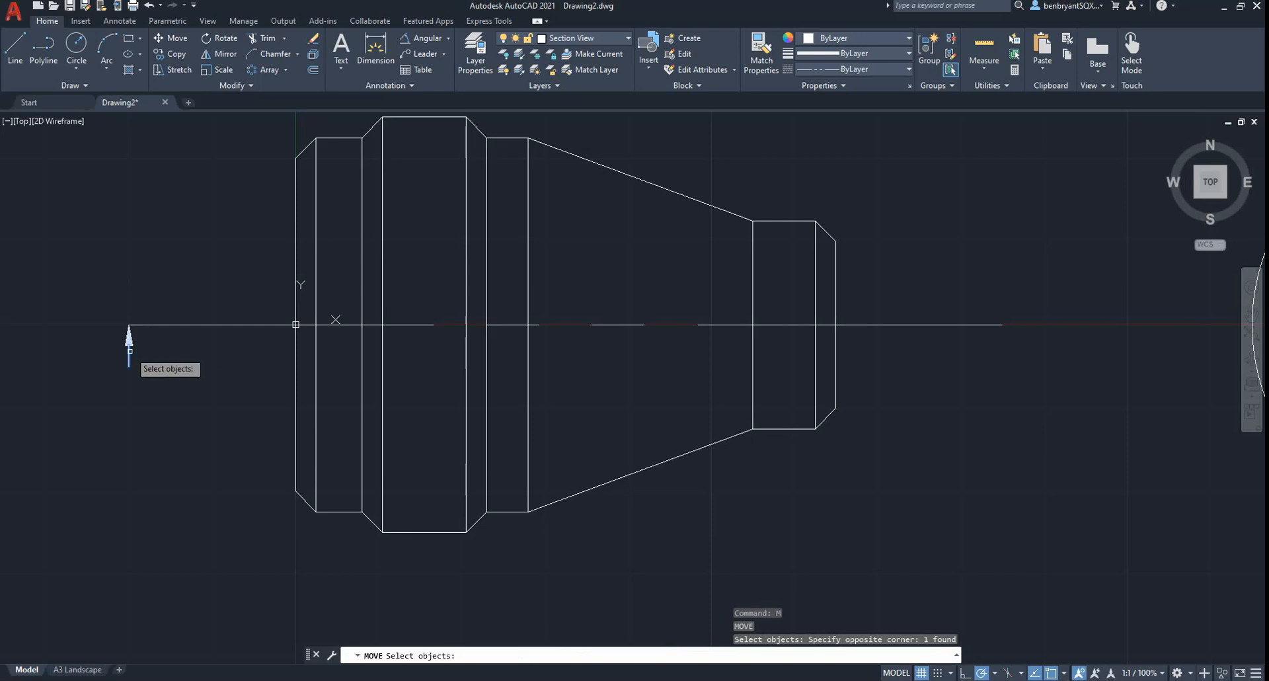
key("Return")
left_click(128, 351)
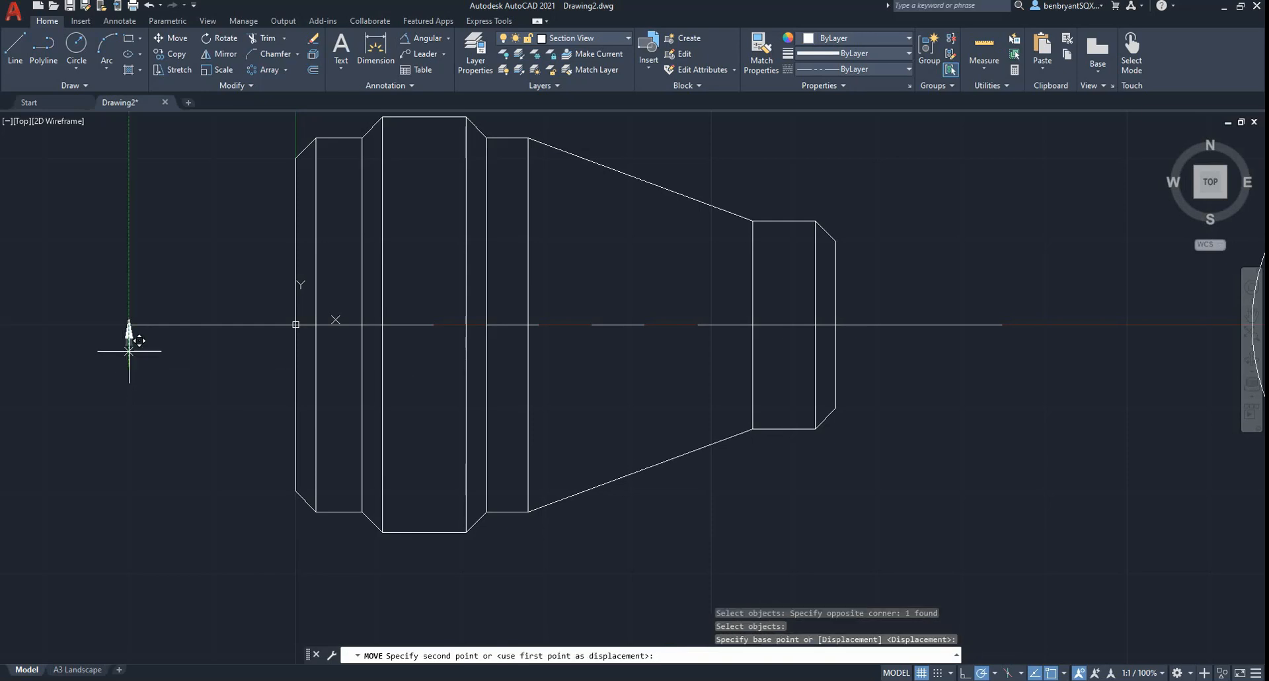
key("Escape")
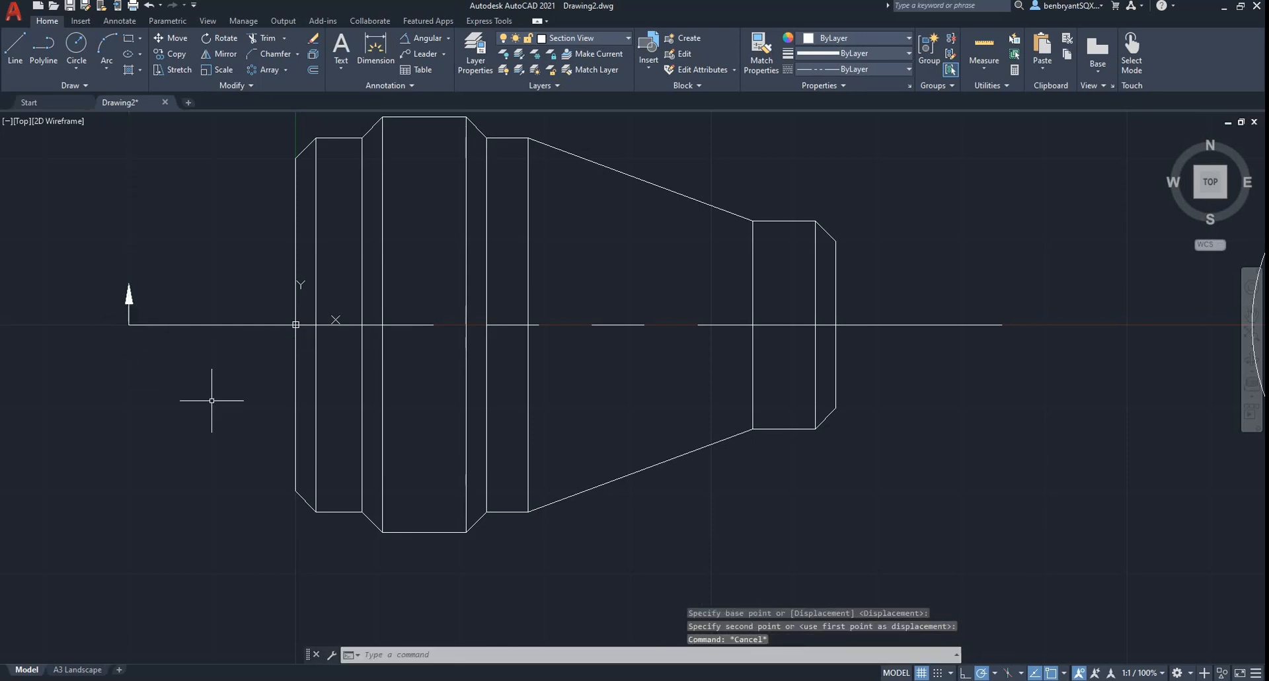
Add the single-line text "A" near the arrow with a height of 2.5 and a rotation of 0.
scroll(258, 275, "up", 3)
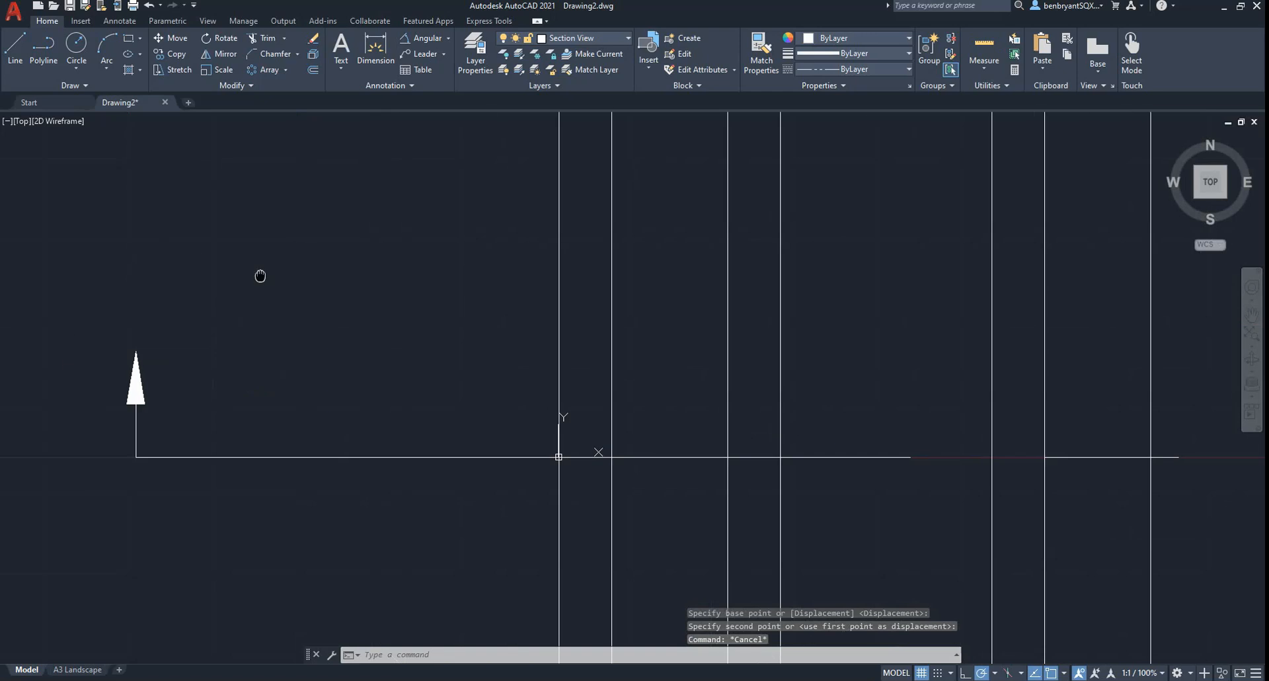
left_click(341, 66)
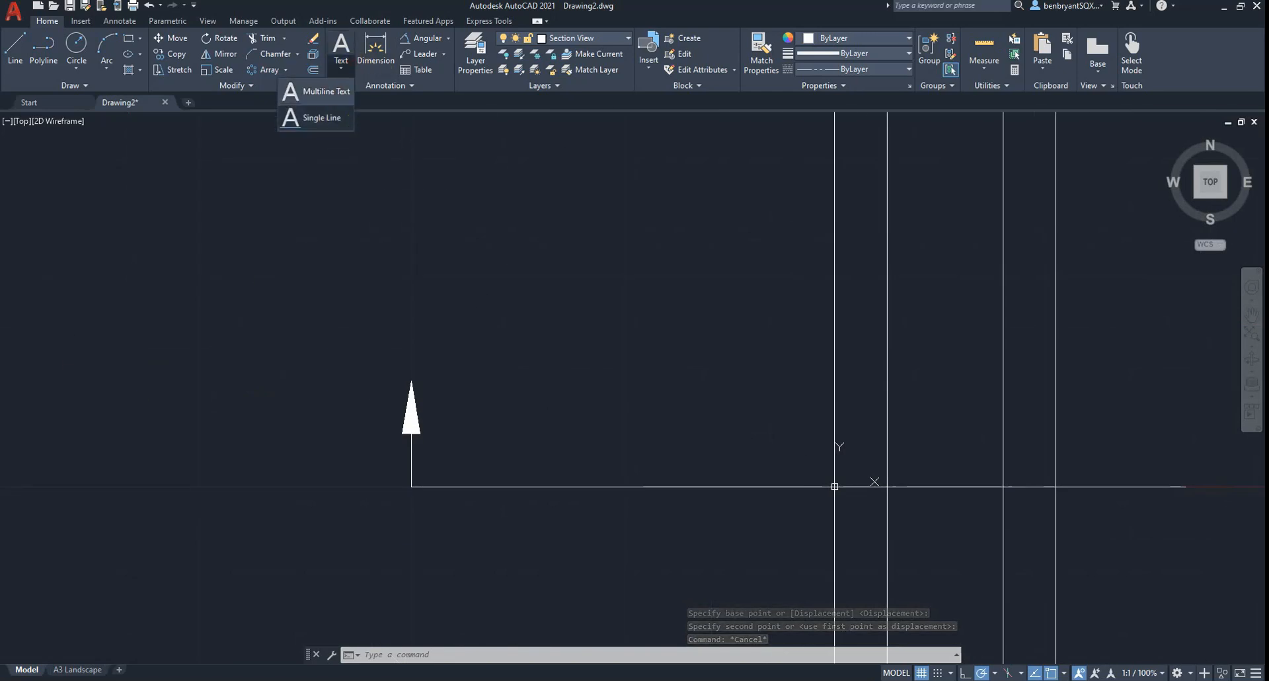
left_click(322, 118)
left_click(494, 351)
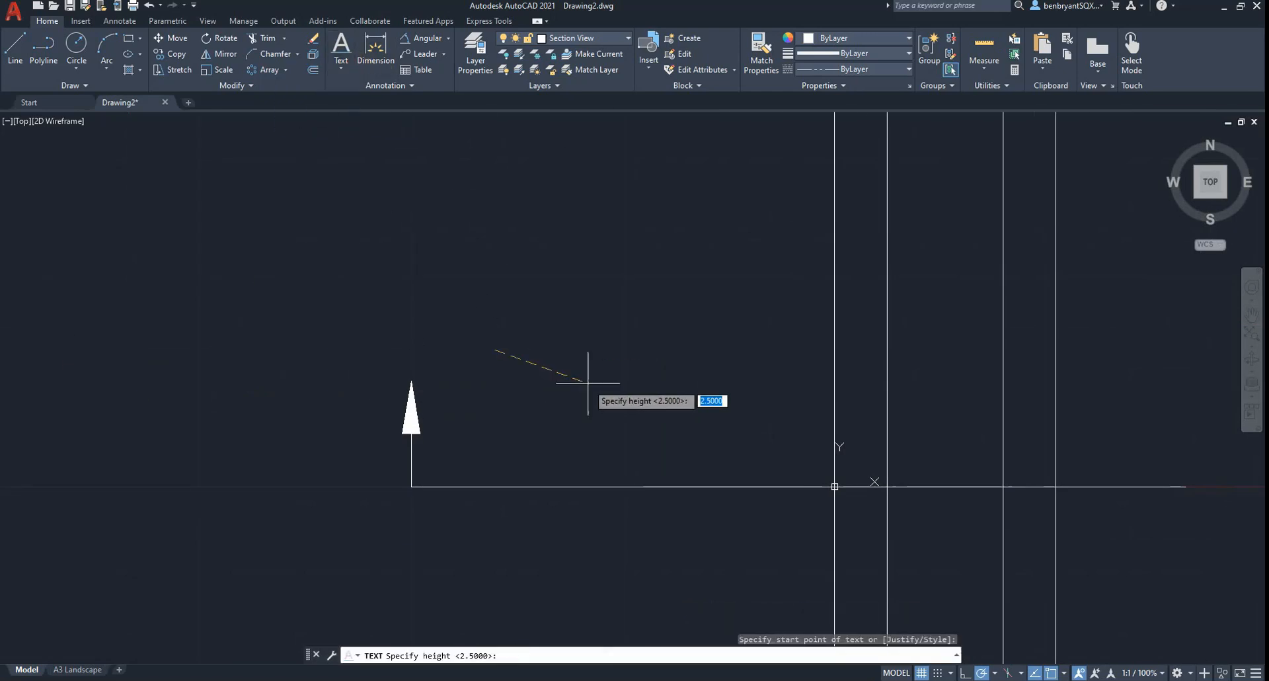
type("2.5")
key("Return")
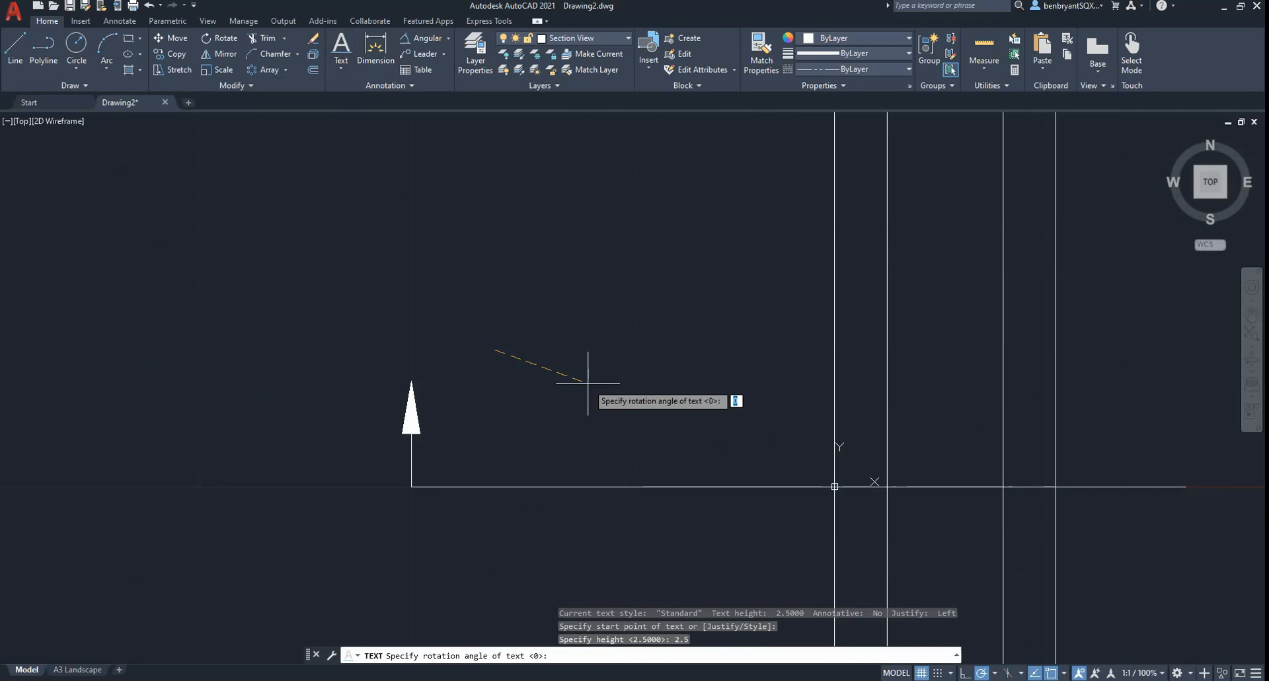
key("Return")
type("A")
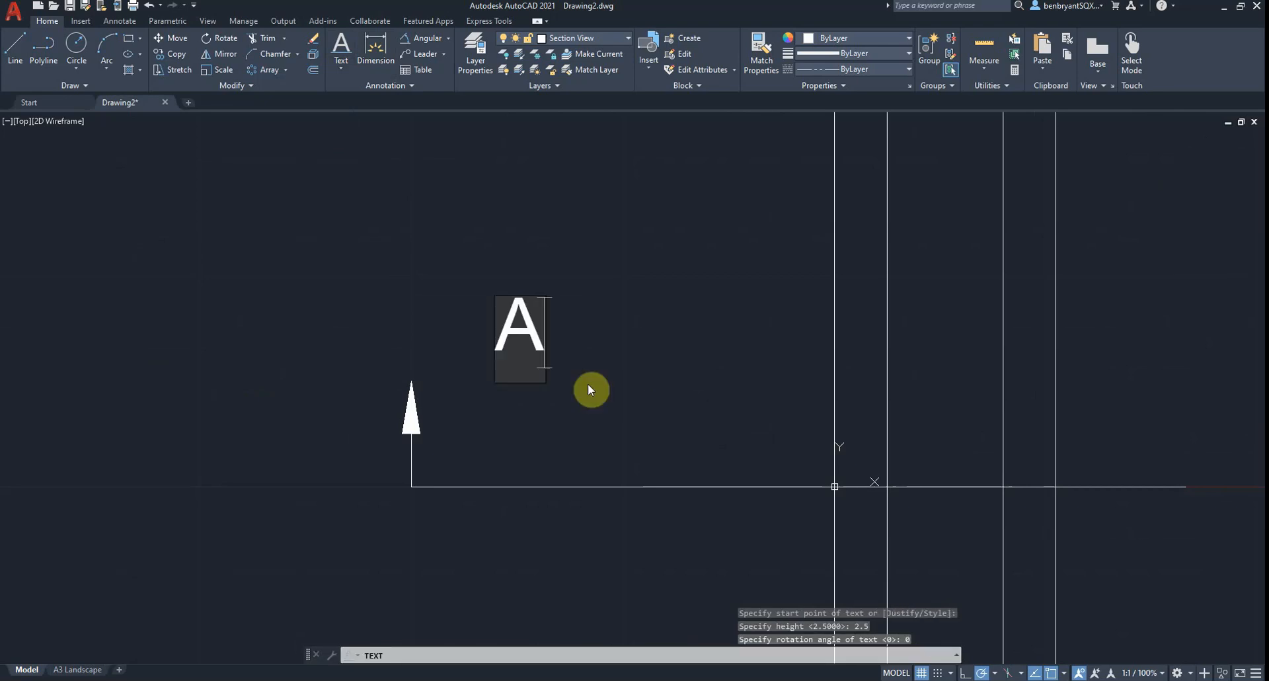
key("Return")
key("Return")
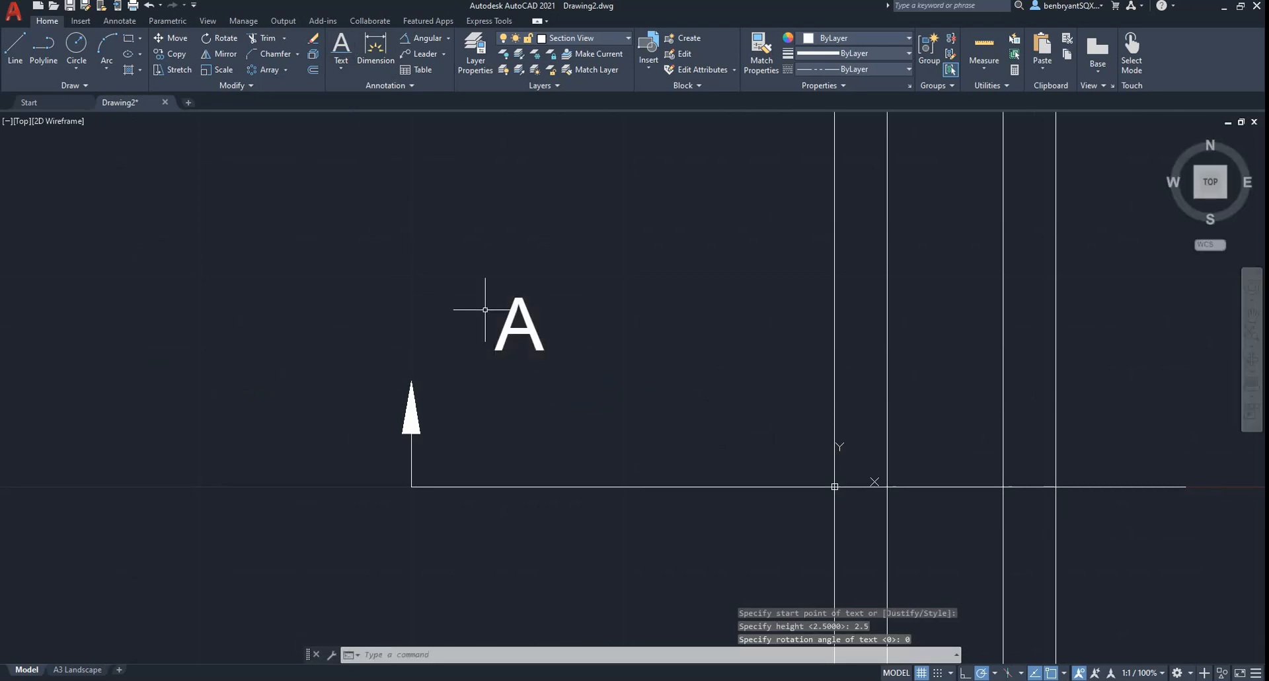
Change the justification of the letter A to Center in its properties.
left_click(519, 354)
left_click(535, 330)
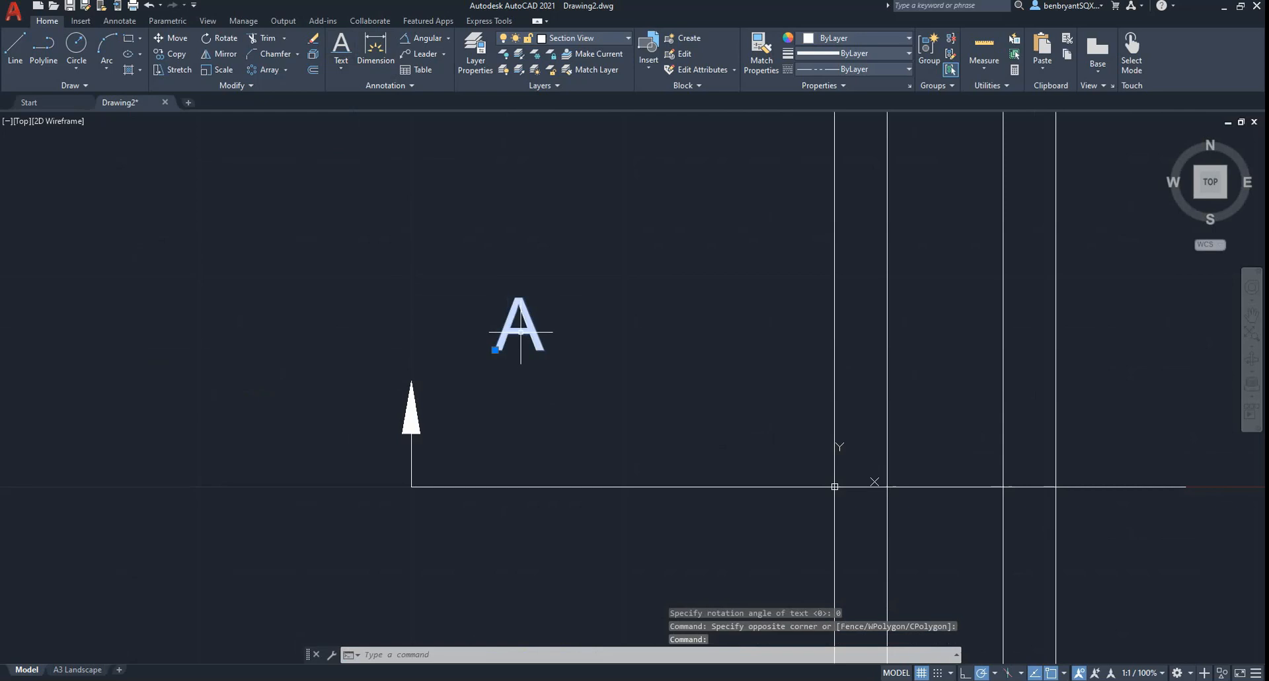
right_click(521, 332)
left_click(555, 645)
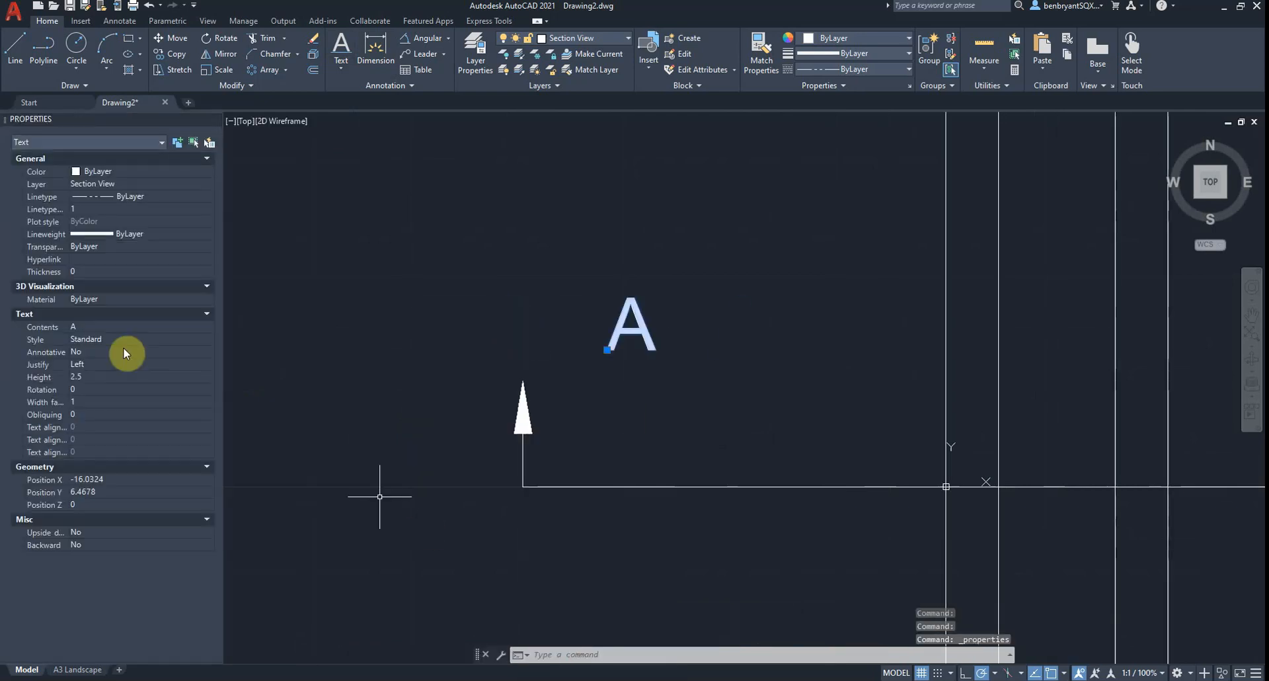
left_click(91, 364)
left_click(93, 364)
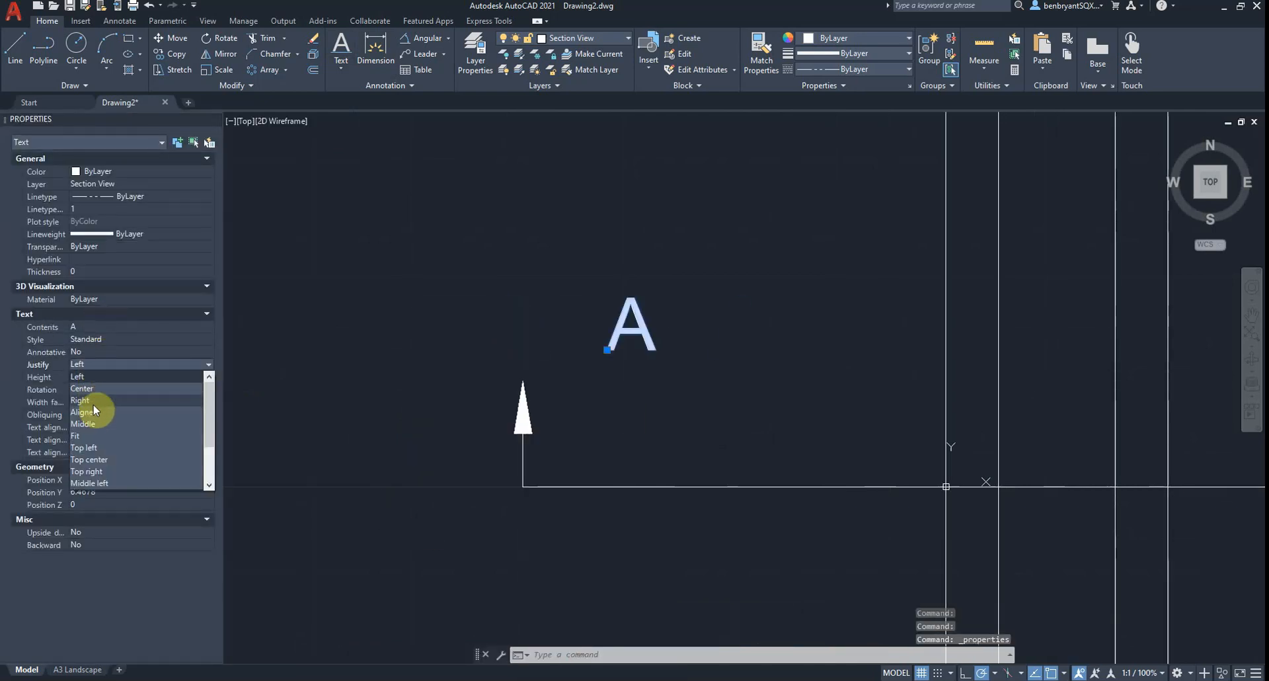
scroll(105, 481, "down", 1)
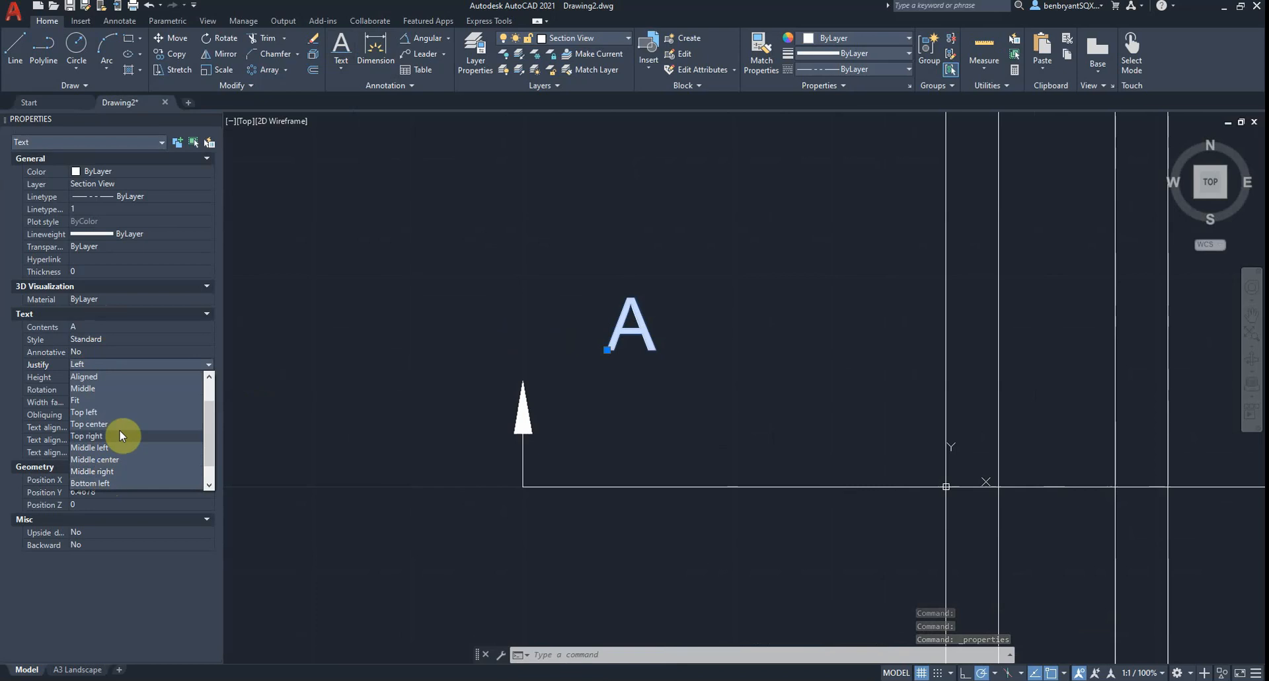
scroll(112, 388, "up", 1)
left_click(101, 388)
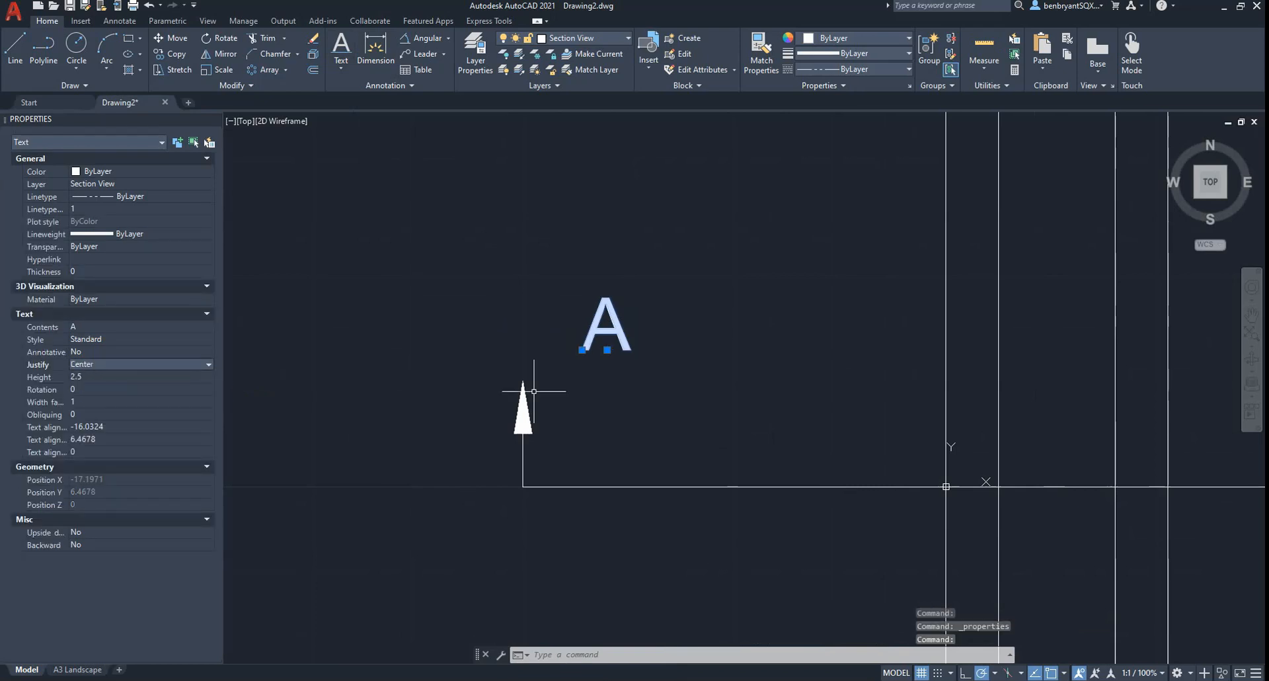
key("Escape")
Move the letter A by its centre grip to just above the arrow tip, aligned with the arrow.
left_click(607, 349)
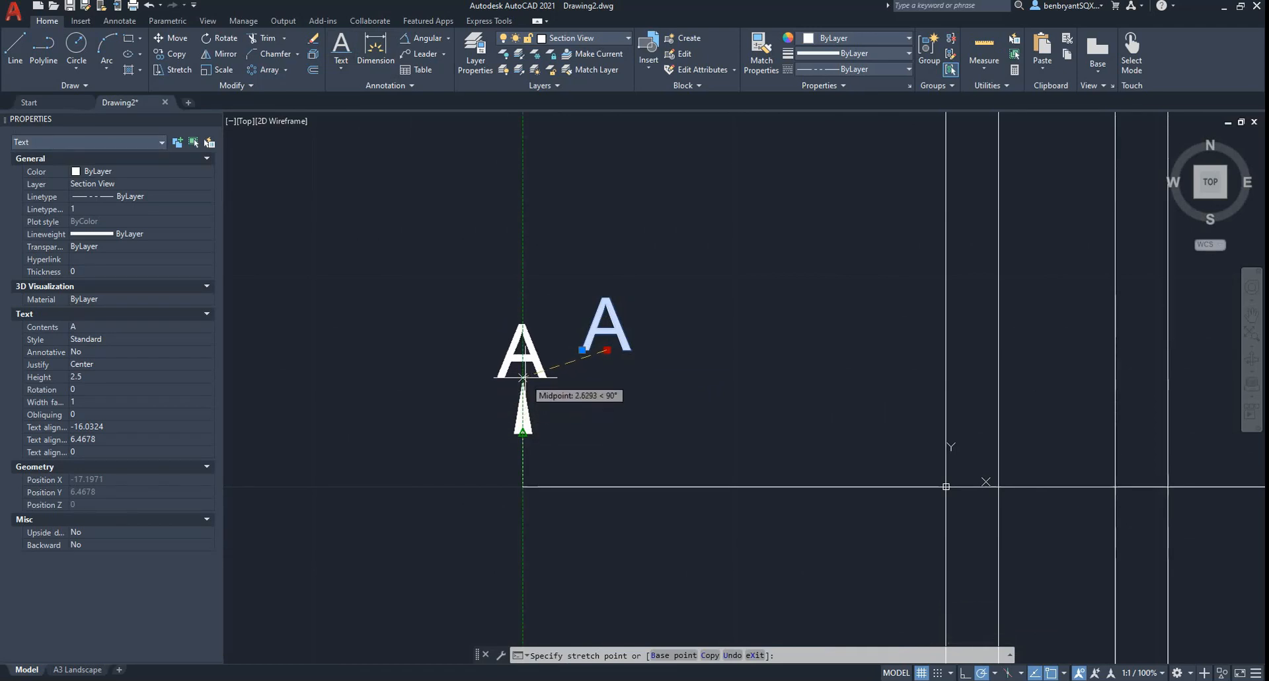
key("Escape")
scroll(654, 405, "down", 5)
middle_click_drag(654, 405, 403, 303)
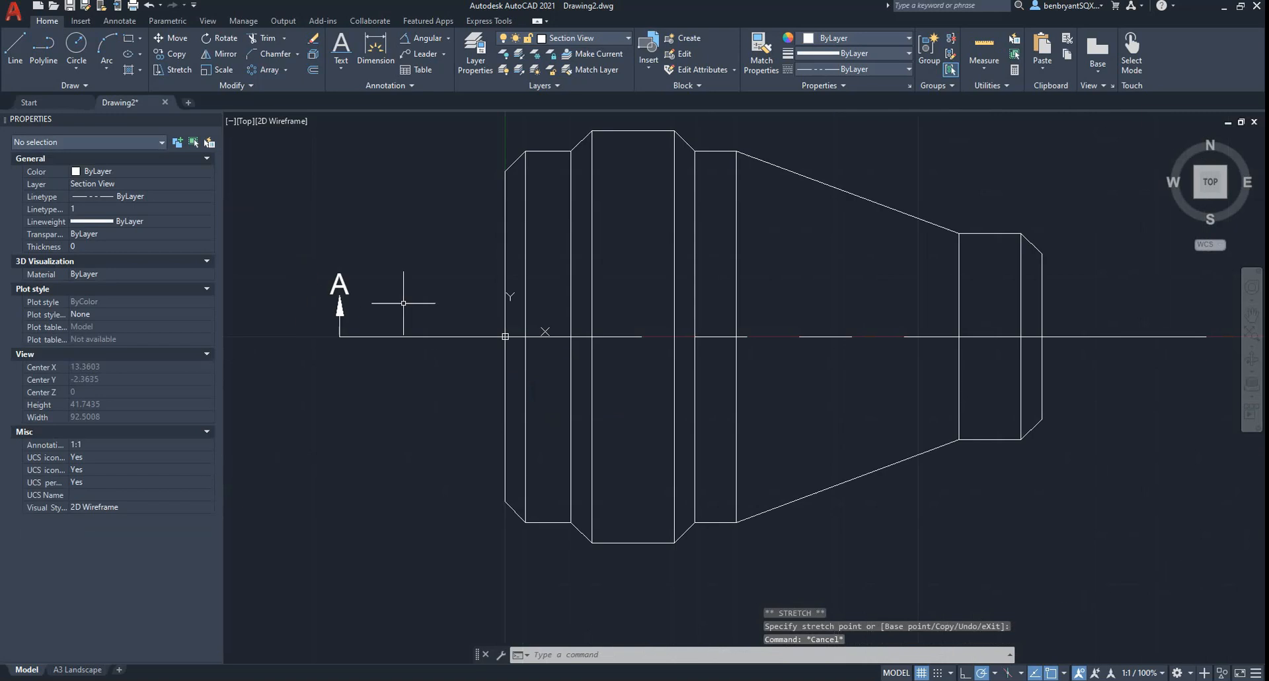
Mirror the arrow and its letter A about a vertical line through the section line's midpoint, keeping the originals.
scroll(403, 302, "down", 3)
left_click(332, 262)
left_click(386, 338)
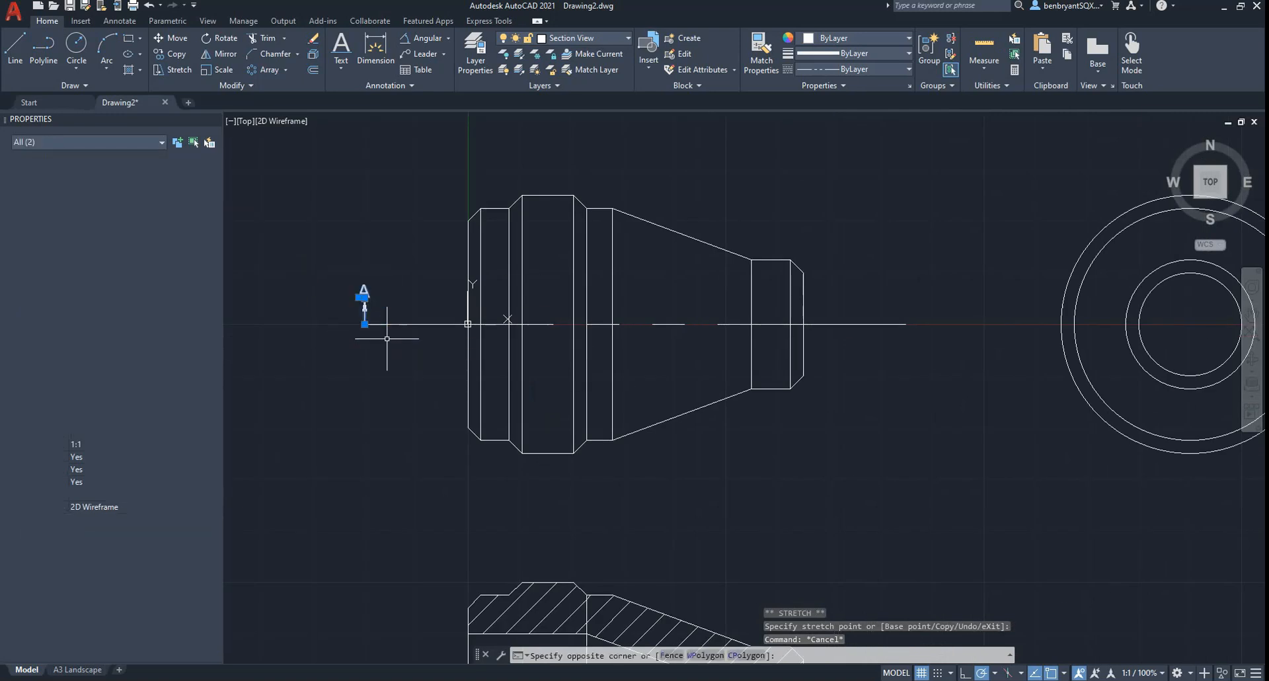
type("MIRRO")
key("Return")
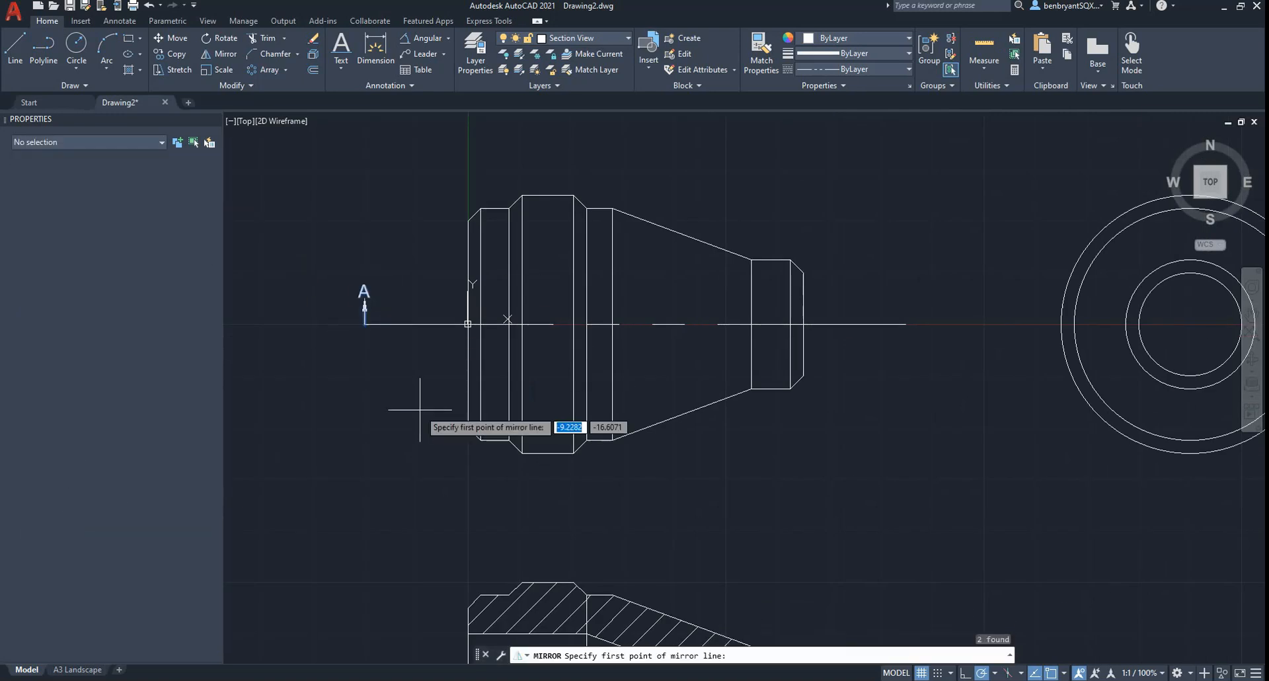
left_click(634, 324)
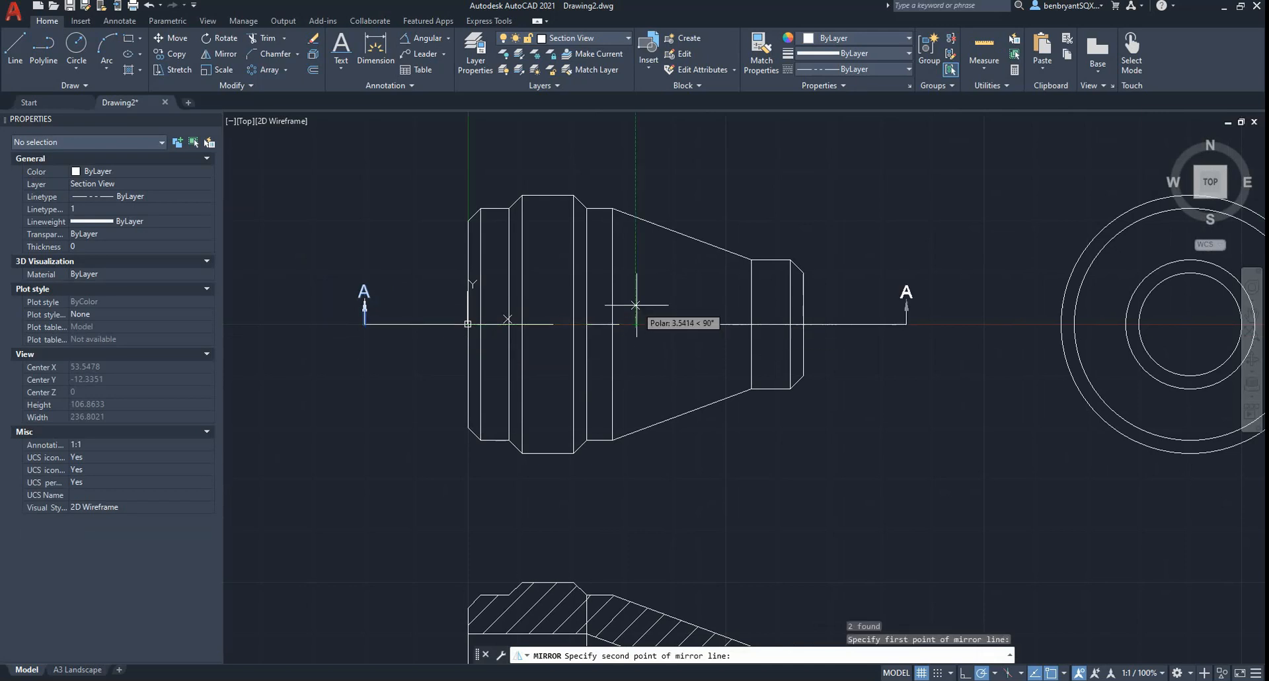
left_click(635, 306)
left_click(664, 352)
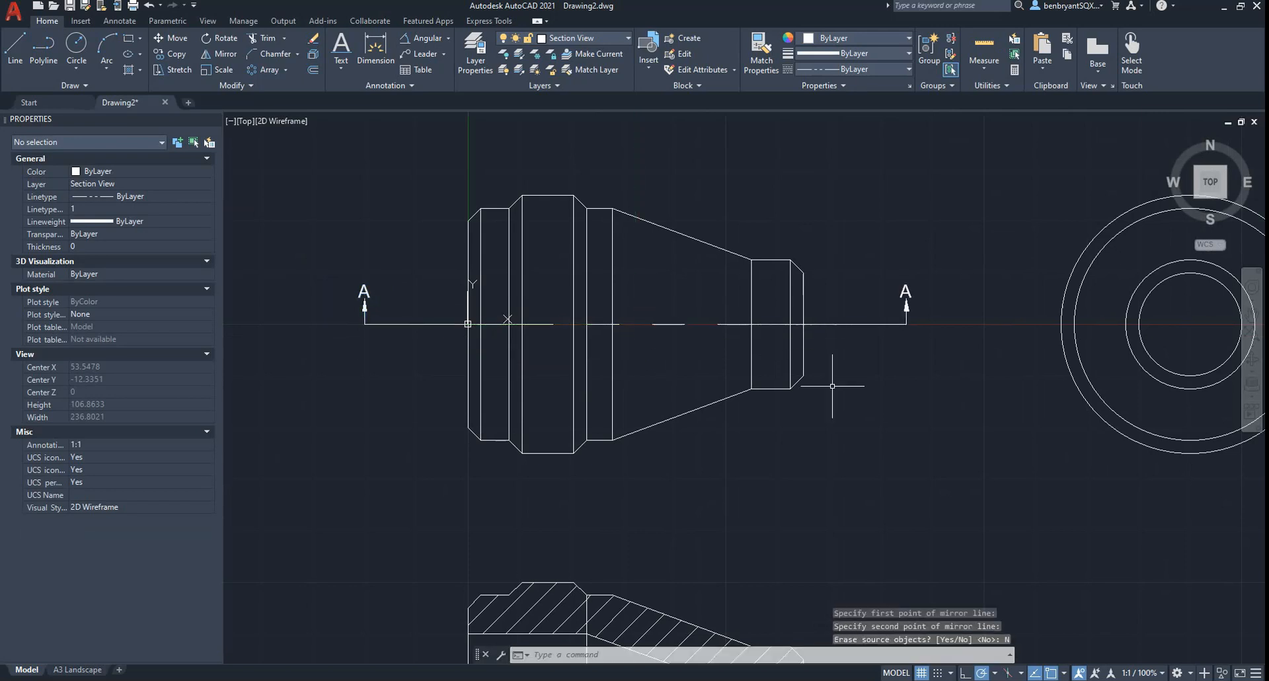
key("Escape")
Add the single-line text "SECTION A - A" below the hatched section view with a height of 2.5 and a rotation of 0.
scroll(886, 439, "down", 4)
scroll(561, 346, "up", 5)
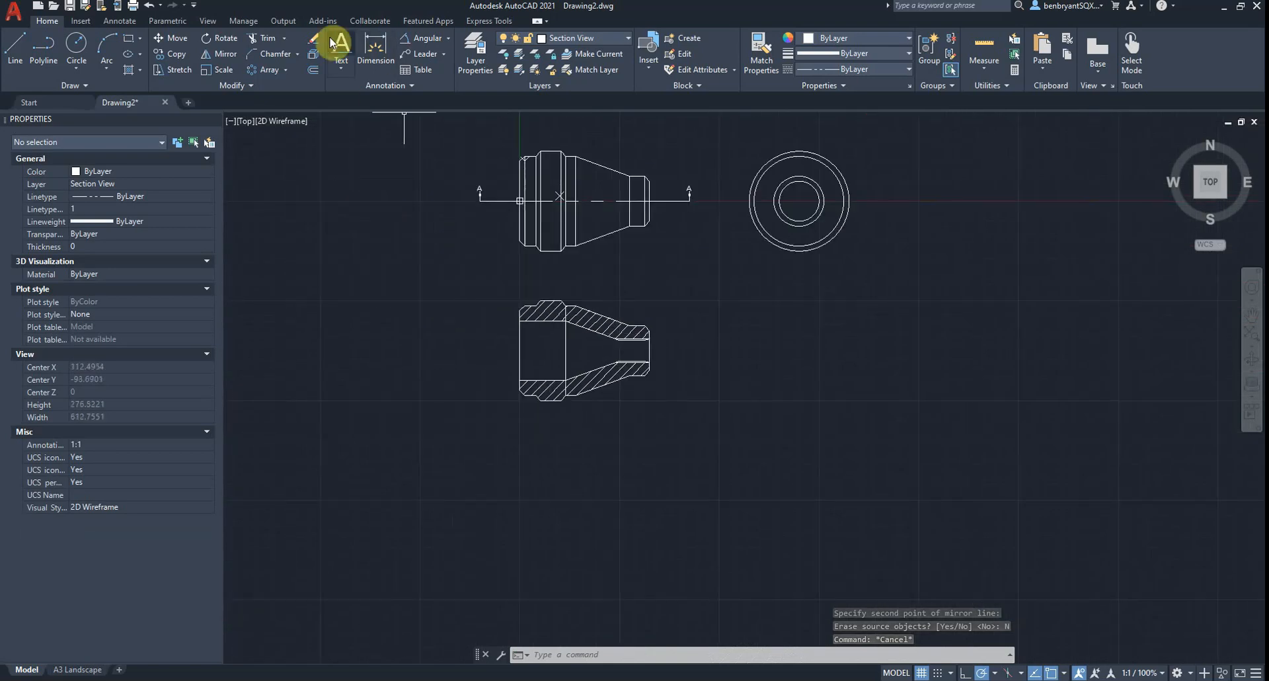
left_click(341, 54)
left_click(634, 448)
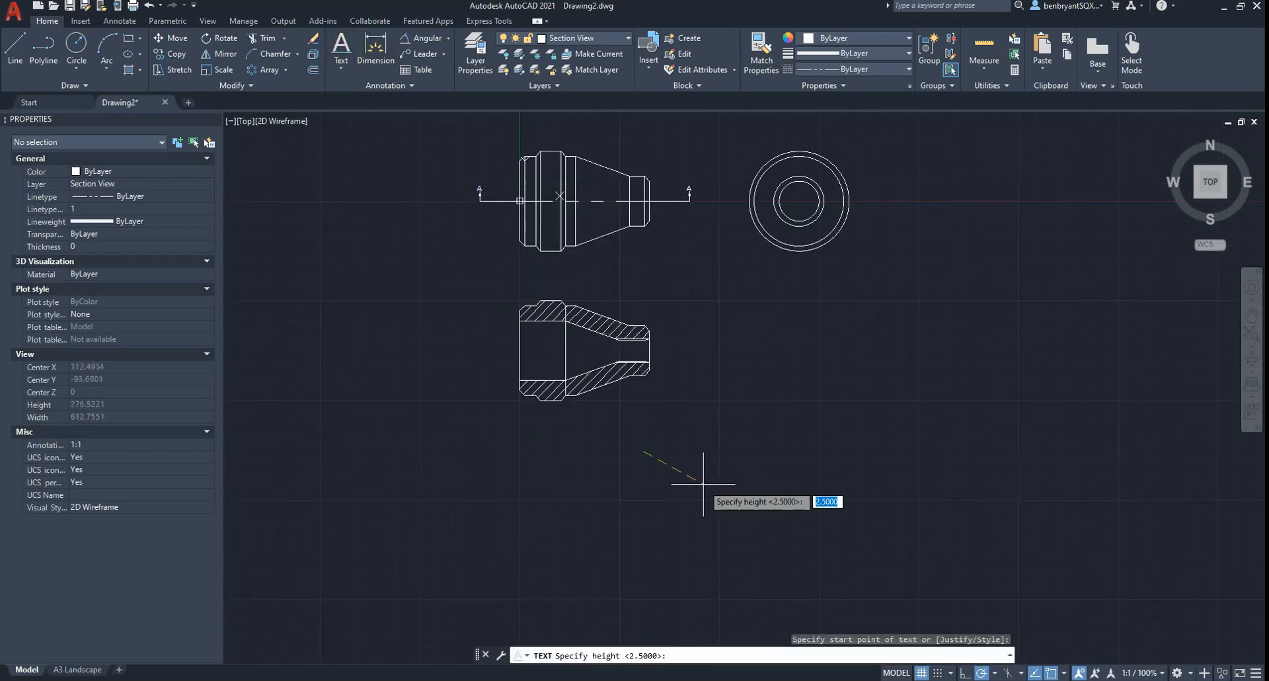
key("Return")
key("Return")
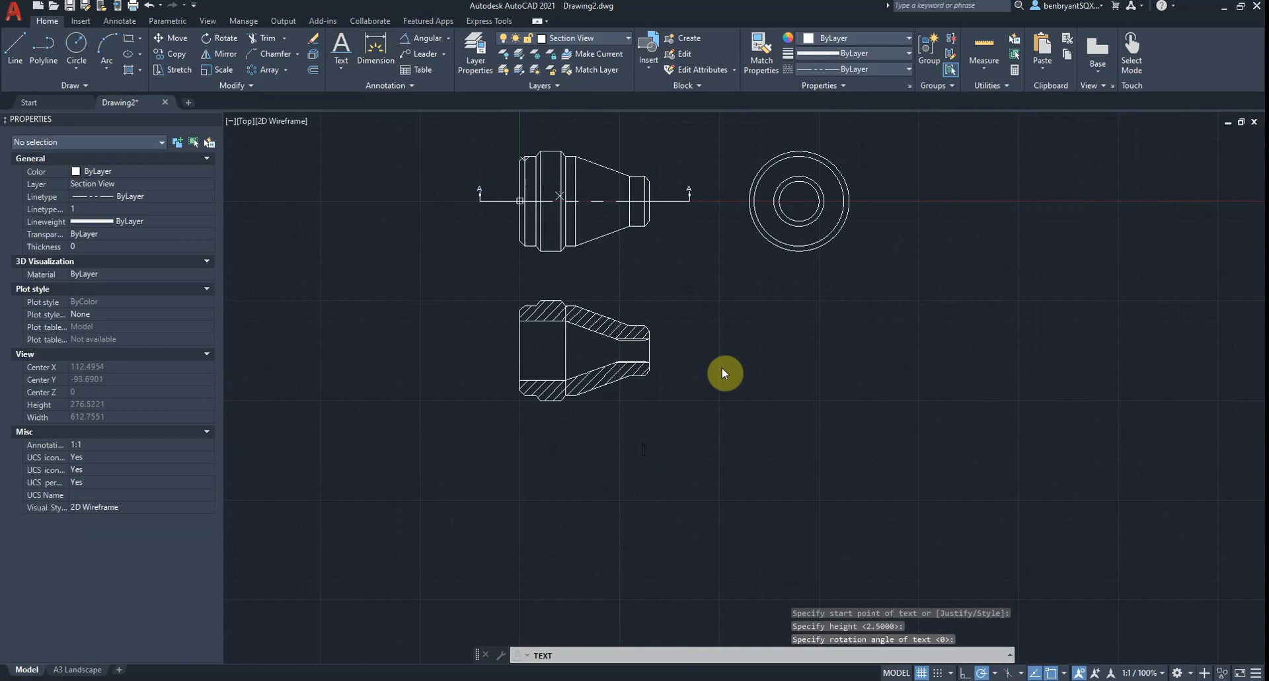
type("SECTION A")
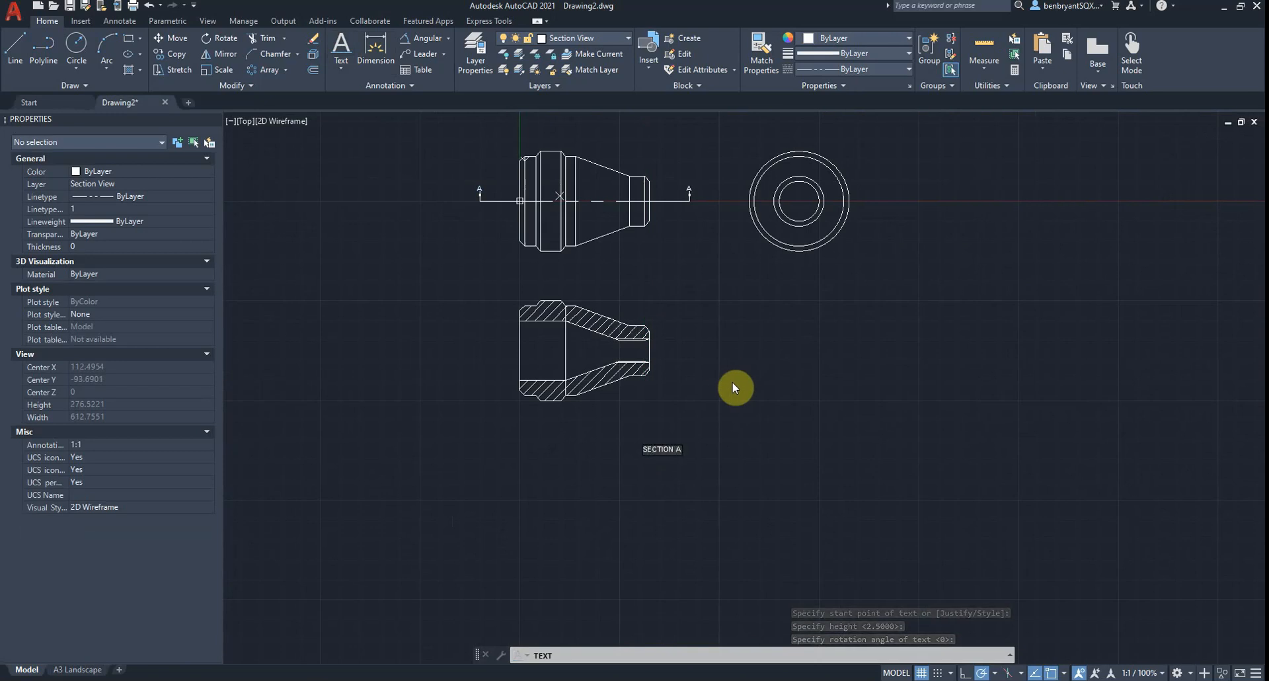
type(" - A")
key("Return")
key("Return")
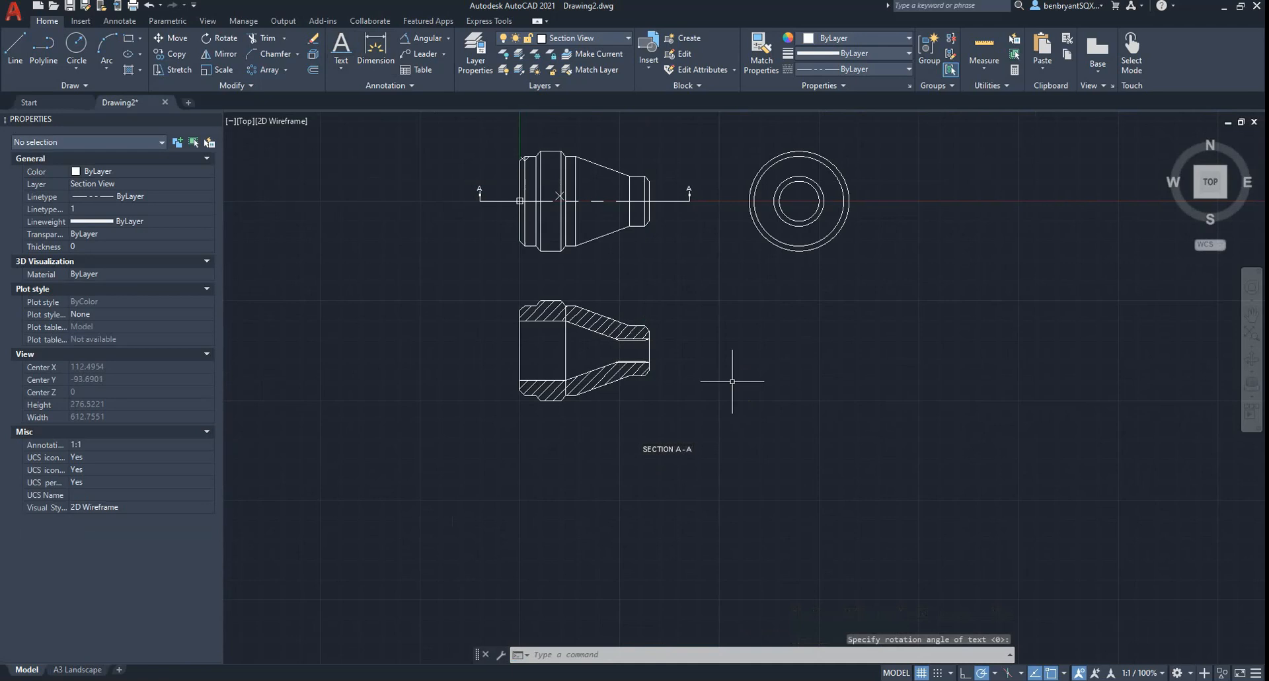
Change the justification of the SECTION A - A title to Center.
left_click(668, 448)
right_click(668, 449)
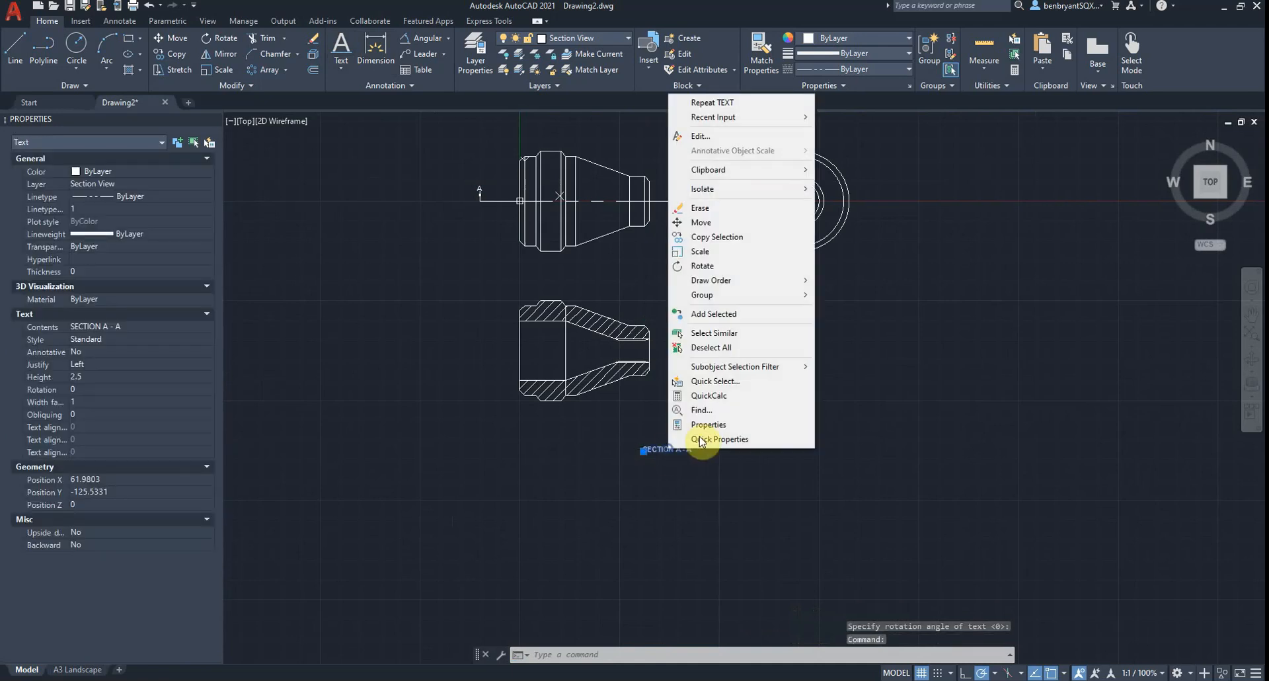
left_click(136, 492)
left_click(100, 365)
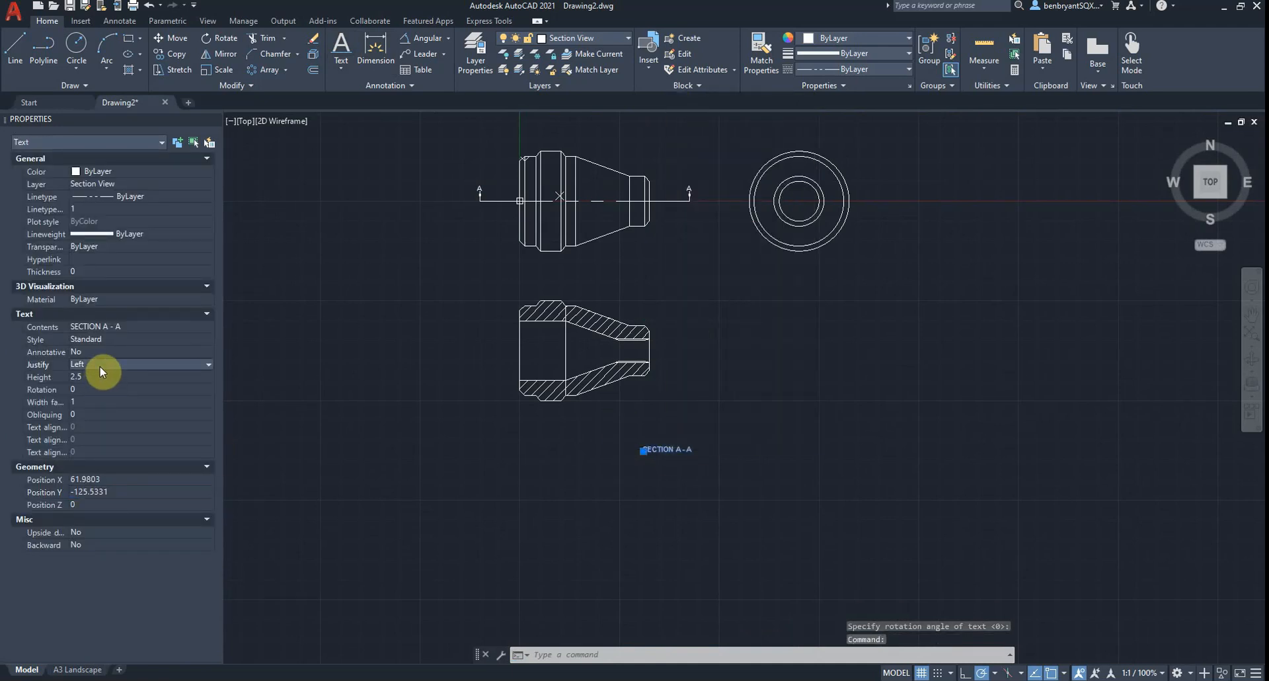
left_click(99, 365)
left_click(83, 388)
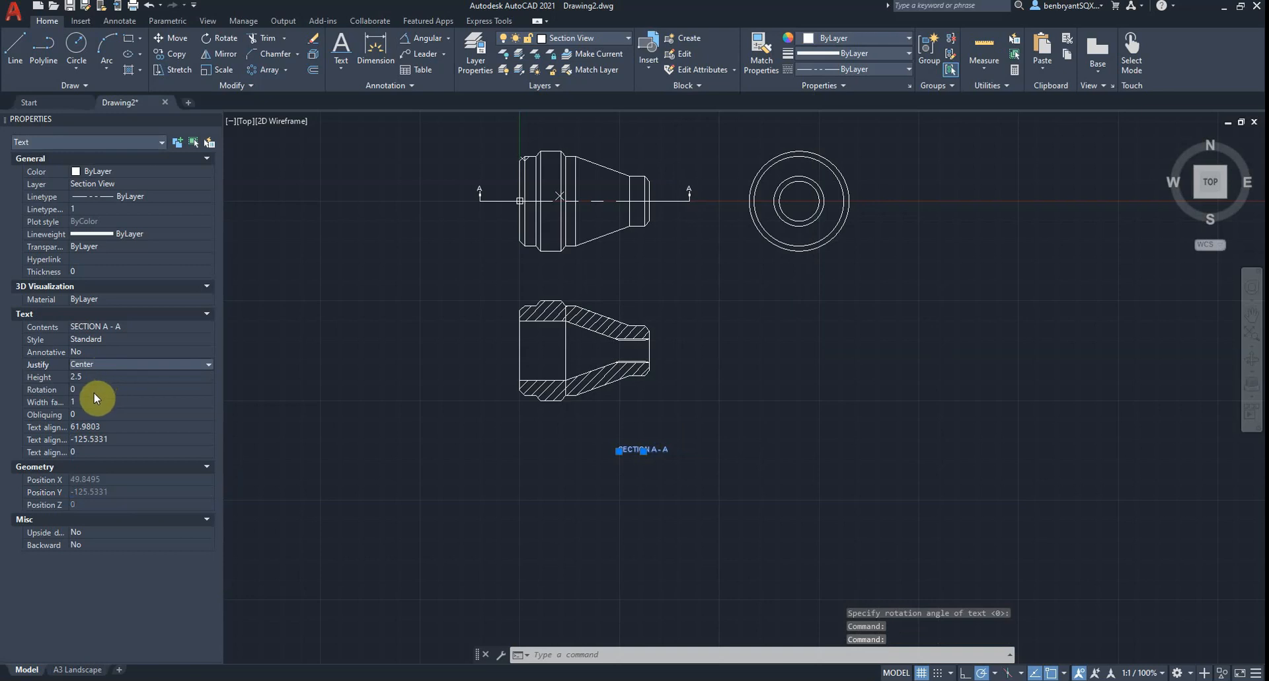
key("Escape")
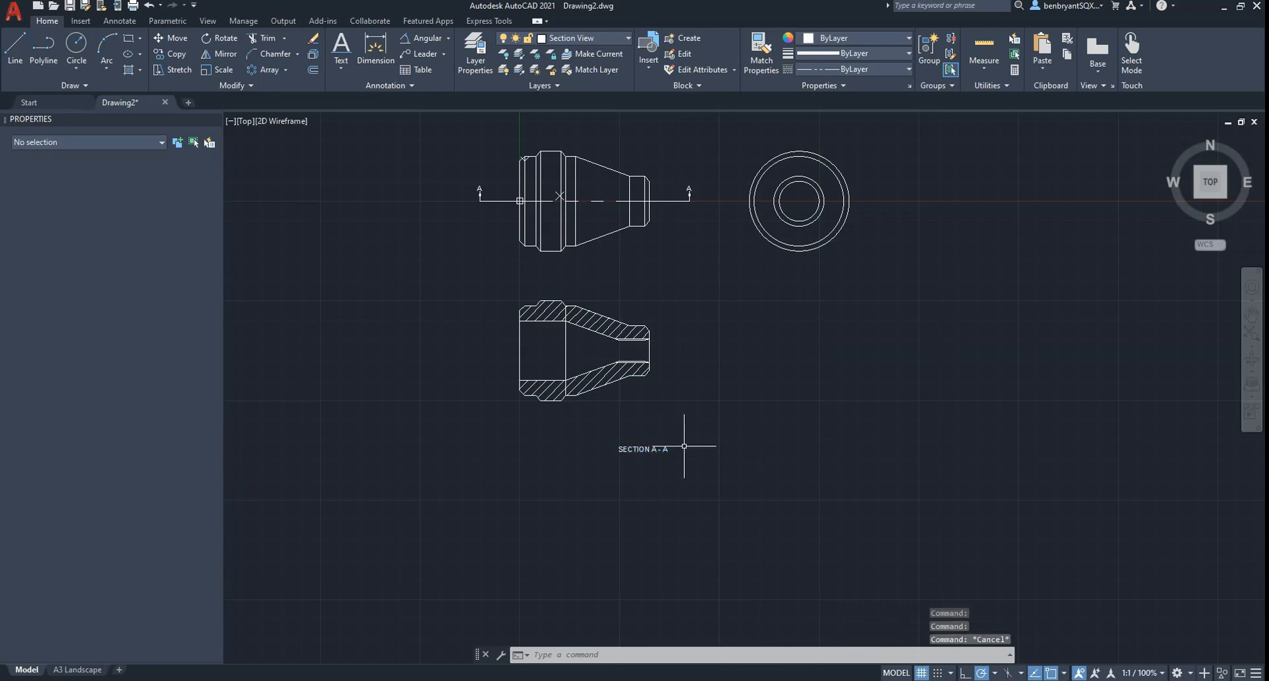
Move the SECTION A - A title by its centre grip to just below the section view, aligned with the section line's midpoint.
left_click(646, 450)
left_click(643, 450)
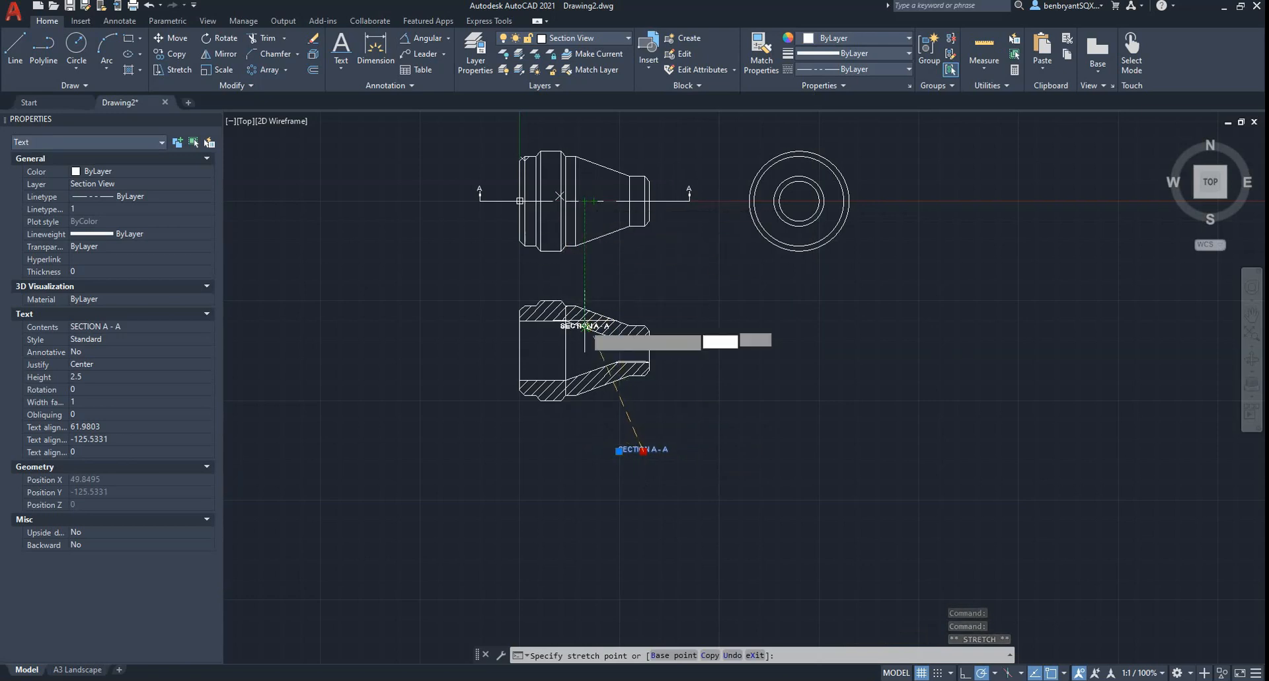
left_click(585, 416)
key("Escape")
middle_click_drag(702, 314, 682, 416)
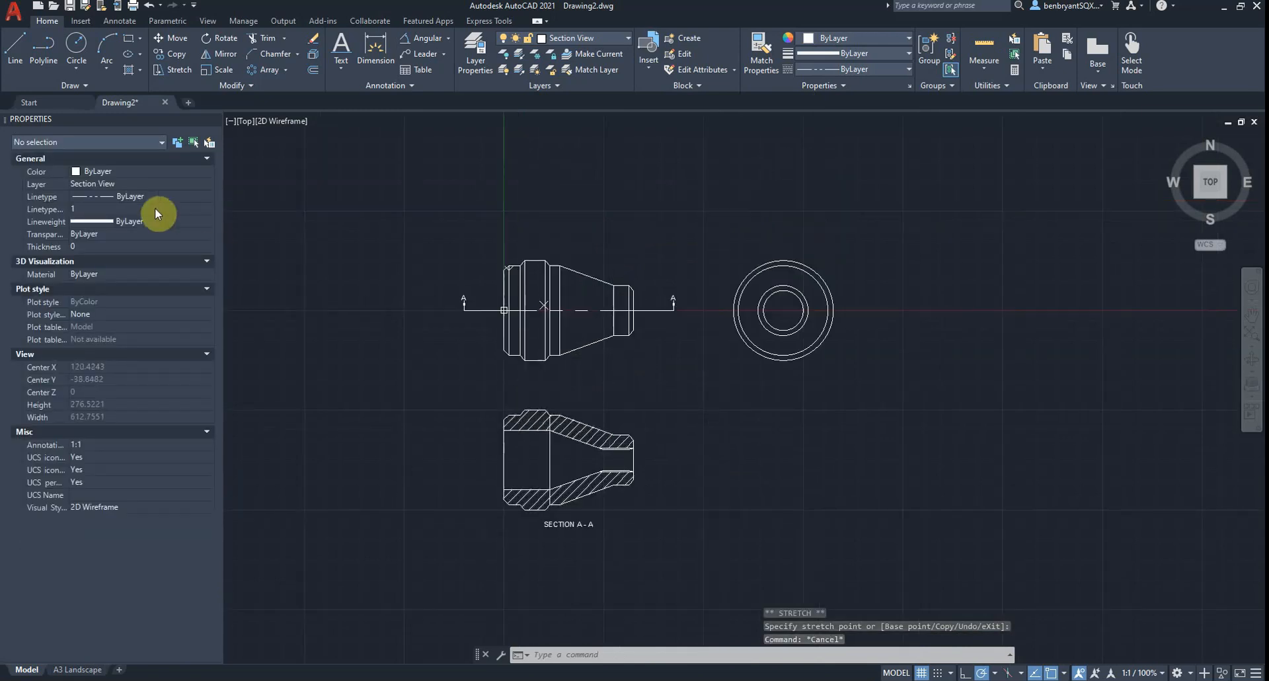
Make Dims the current layer and turn on the Construction layer while starting a linear dimension.
left_click(609, 38)
left_click(580, 134)
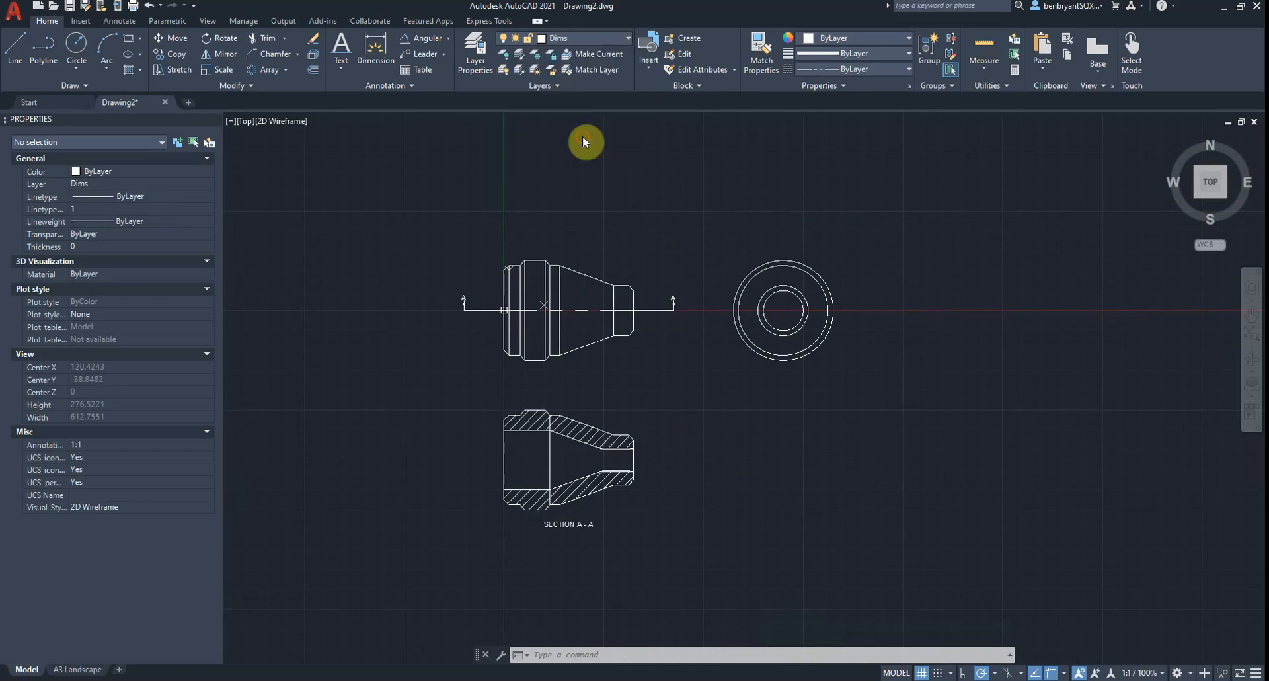
left_click(443, 38)
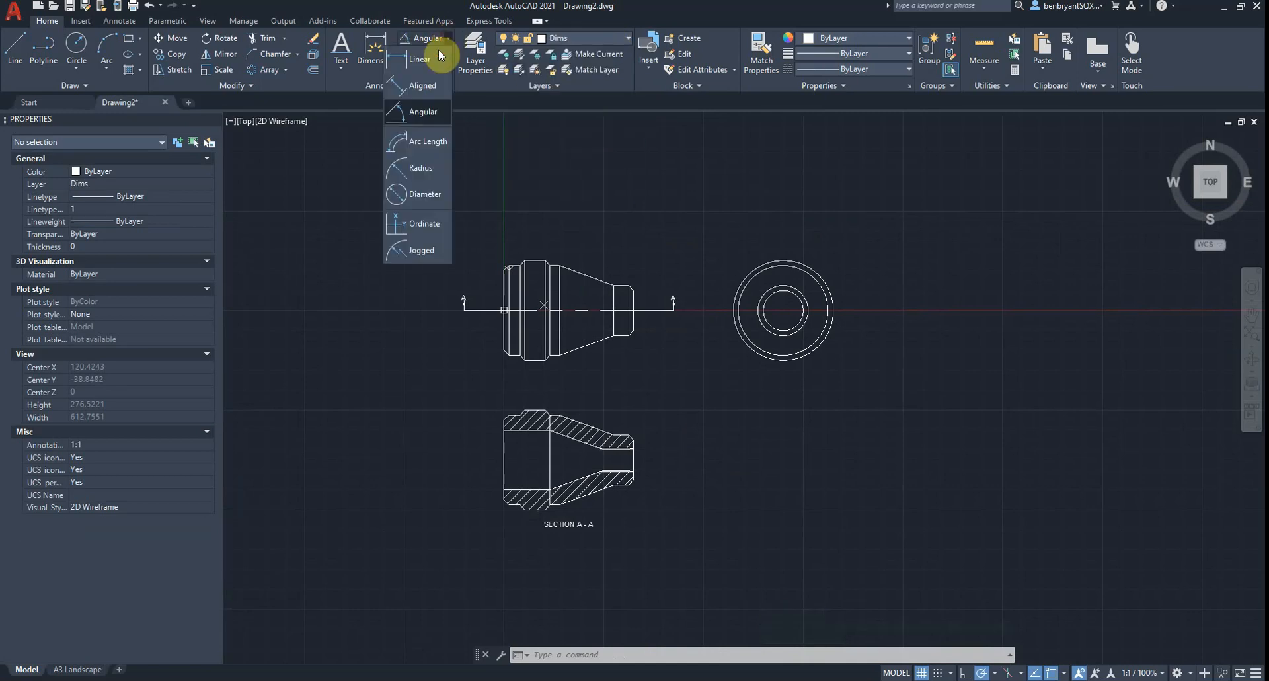
left_click(421, 65)
scroll(555, 297, "up", 5)
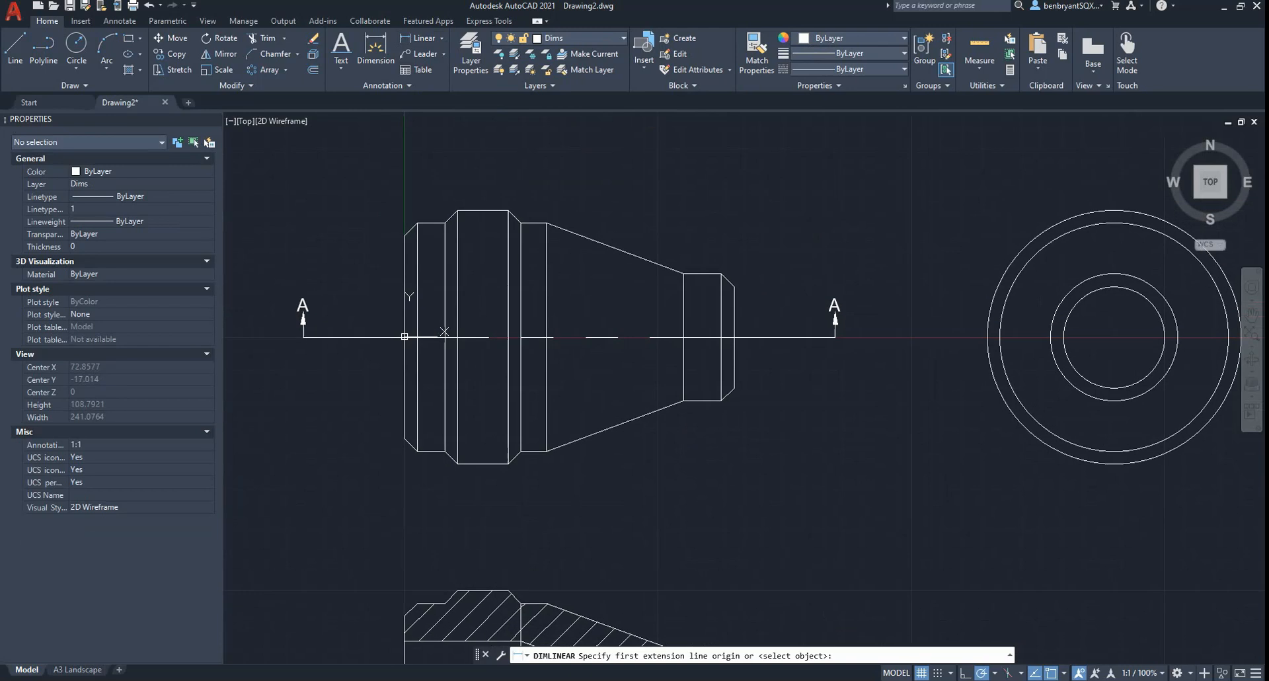
left_click(590, 40)
left_click(500, 102)
left_click(551, 277)
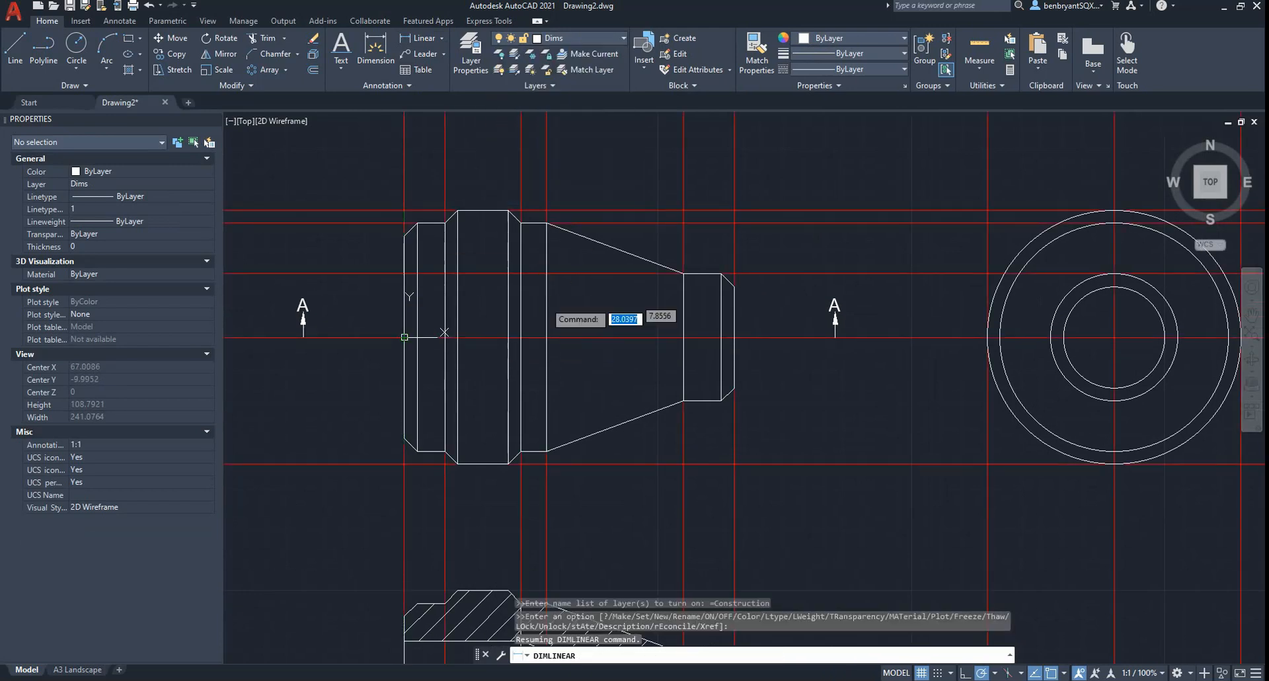
Dimension the outside view's overall length above the part, entering 20 to place the dimension line.
middle_click_drag(559, 257, 545, 319)
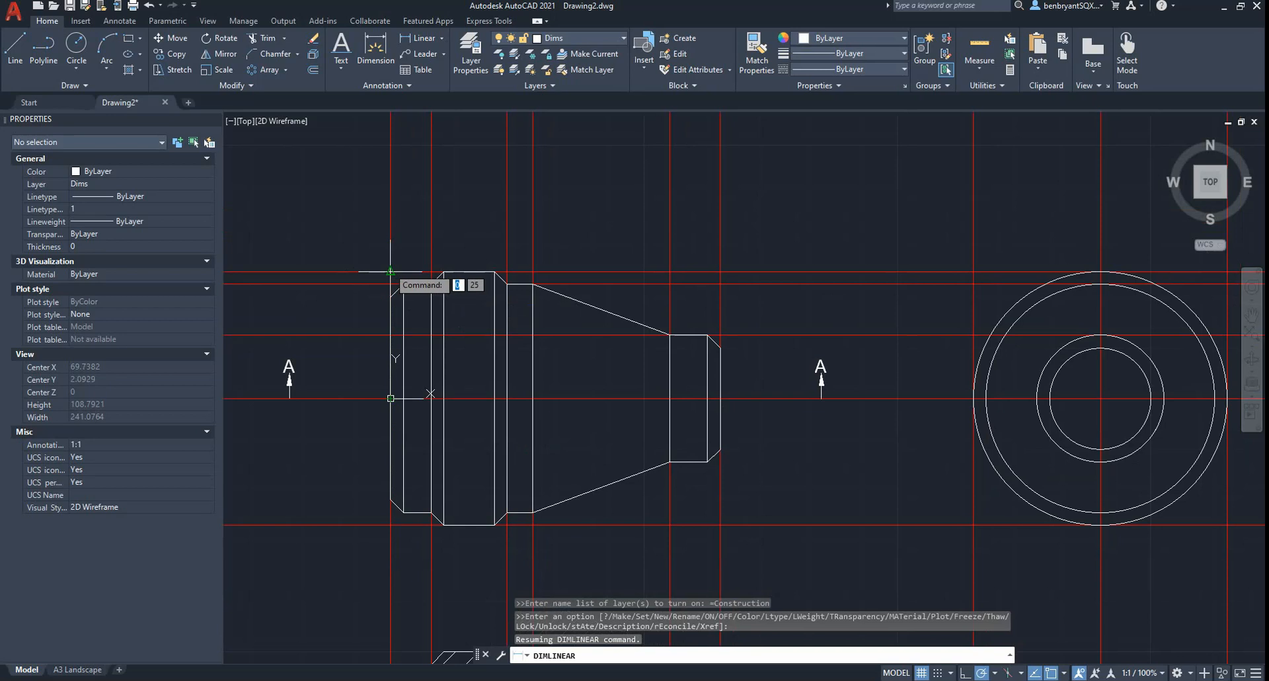
left_click(390, 271)
left_click(720, 270)
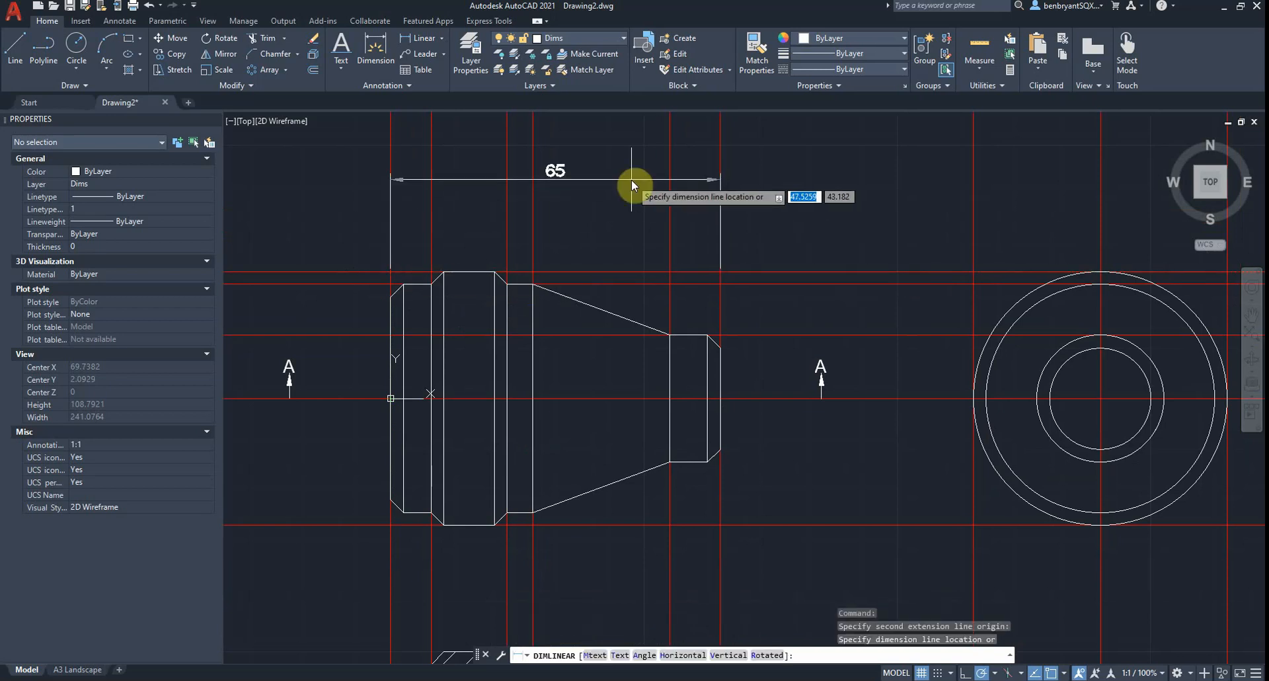
type("20")
key("Return")
Add a linear dimension from the part's left end face to the start of the taper, using the construction line intersections.
key("Return")
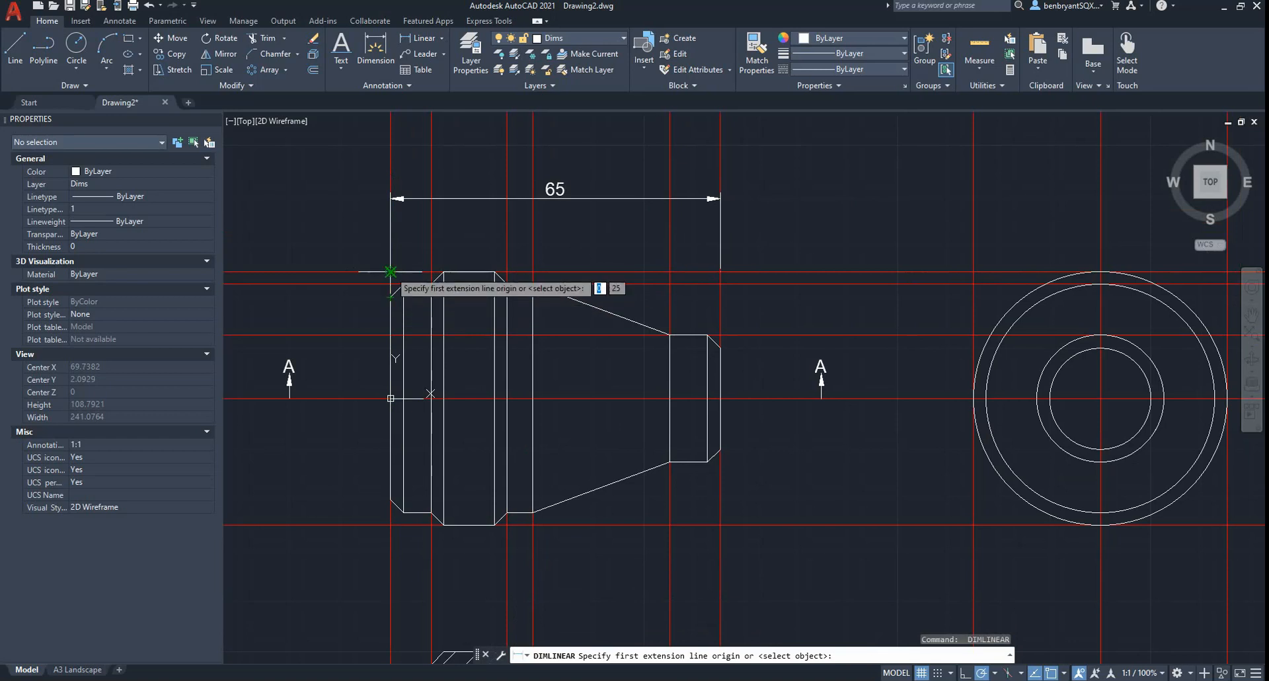
left_click(390, 271)
left_click(532, 271)
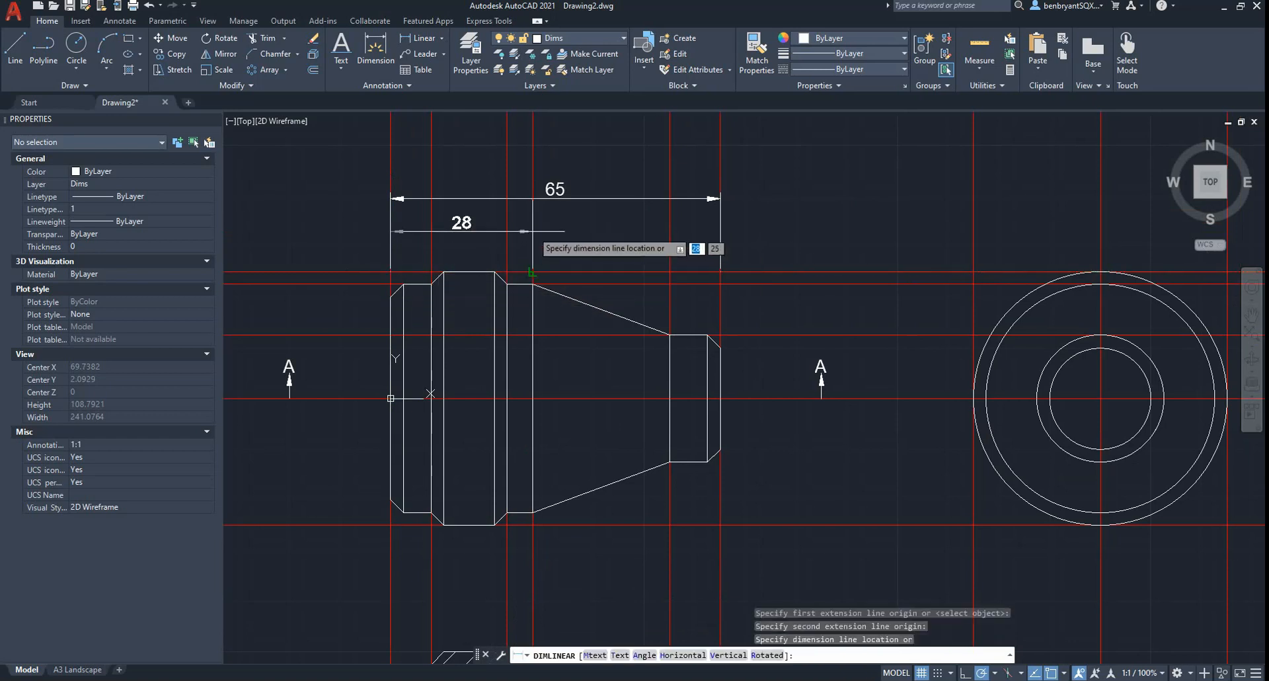
left_click(533, 229)
key("Return")
left_click(464, 263)
key("Escape")
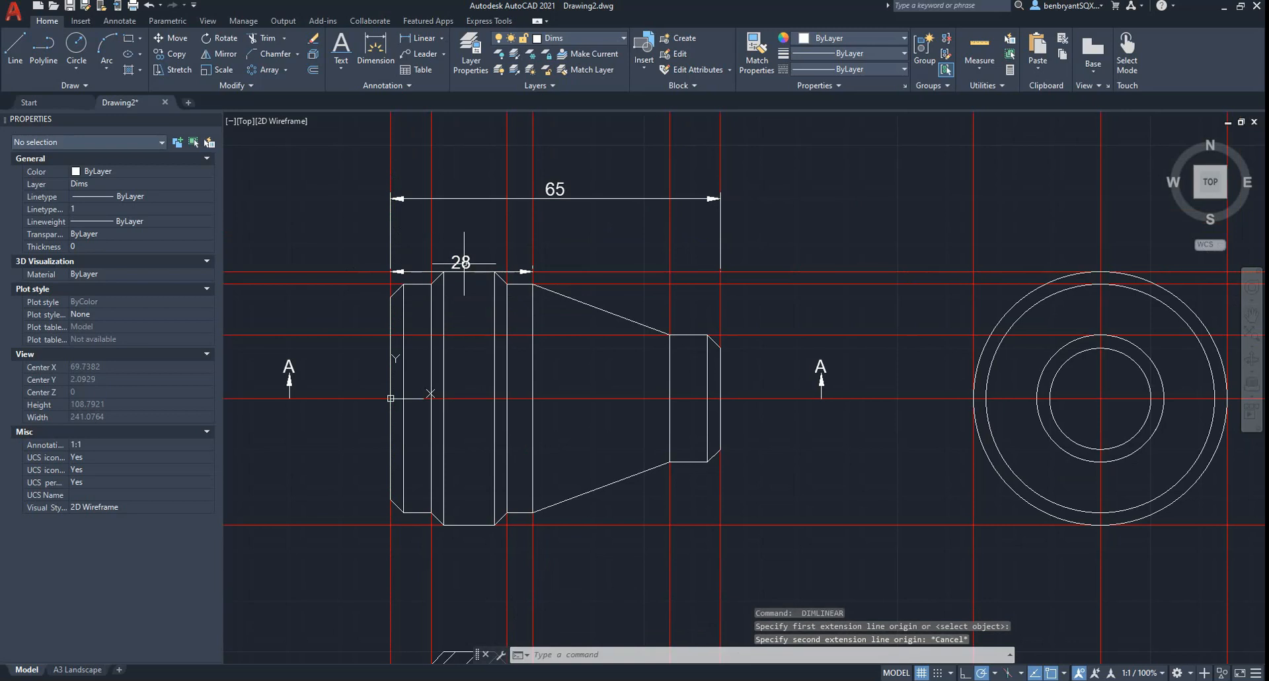
Move the 28 mm dimension up by its text grip to just below the overall length dimension.
left_click(461, 263)
left_click(460, 262)
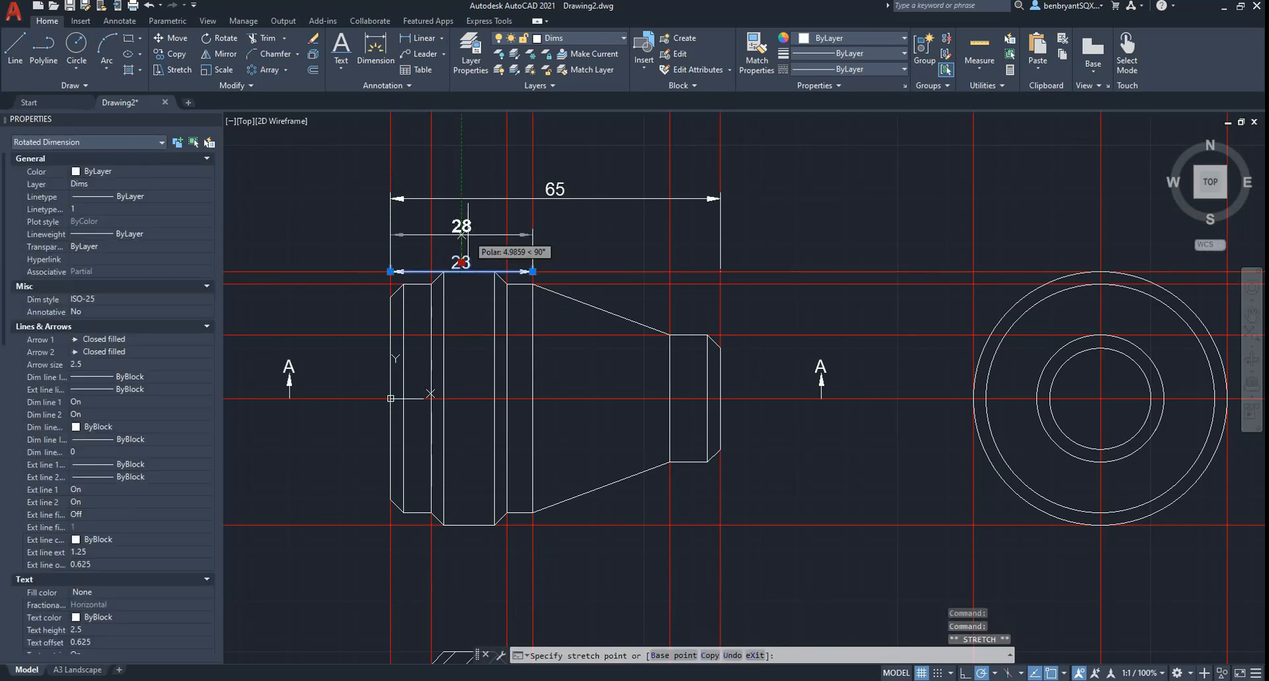
left_click(461, 223)
Dimension the distance from the left end face to the start of the large collar, placing it below the 28 mm dimension.
key("Return")
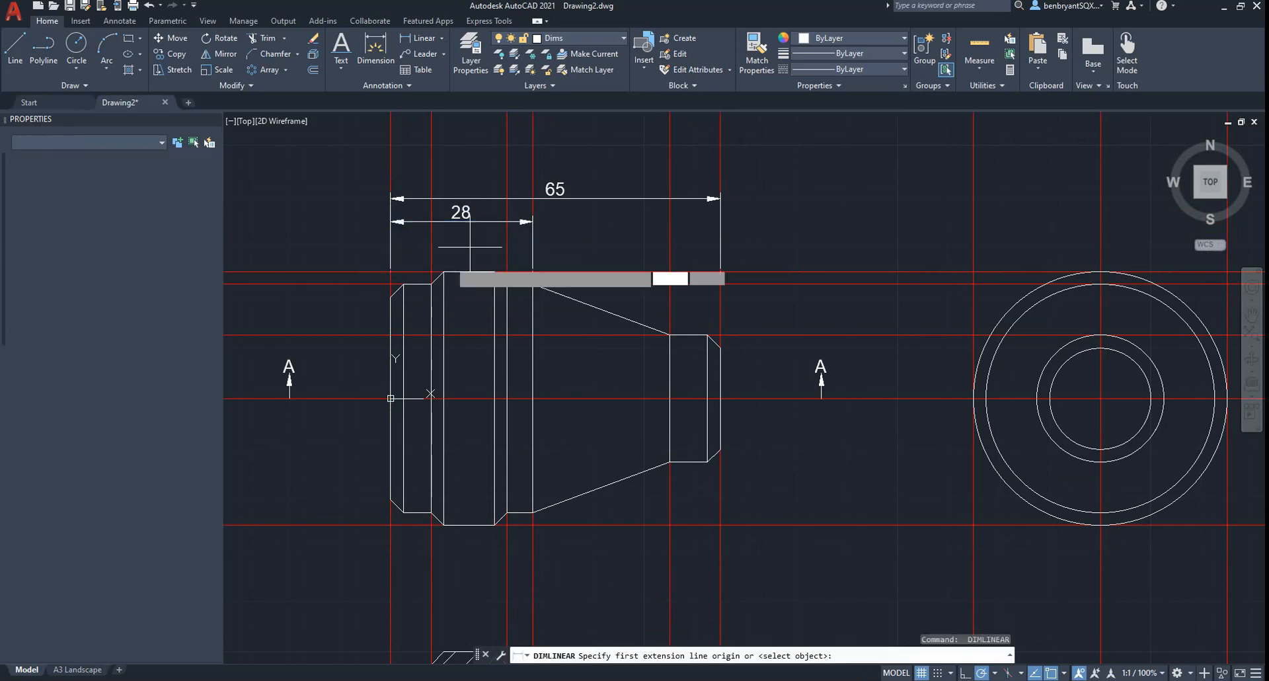
left_click(391, 272)
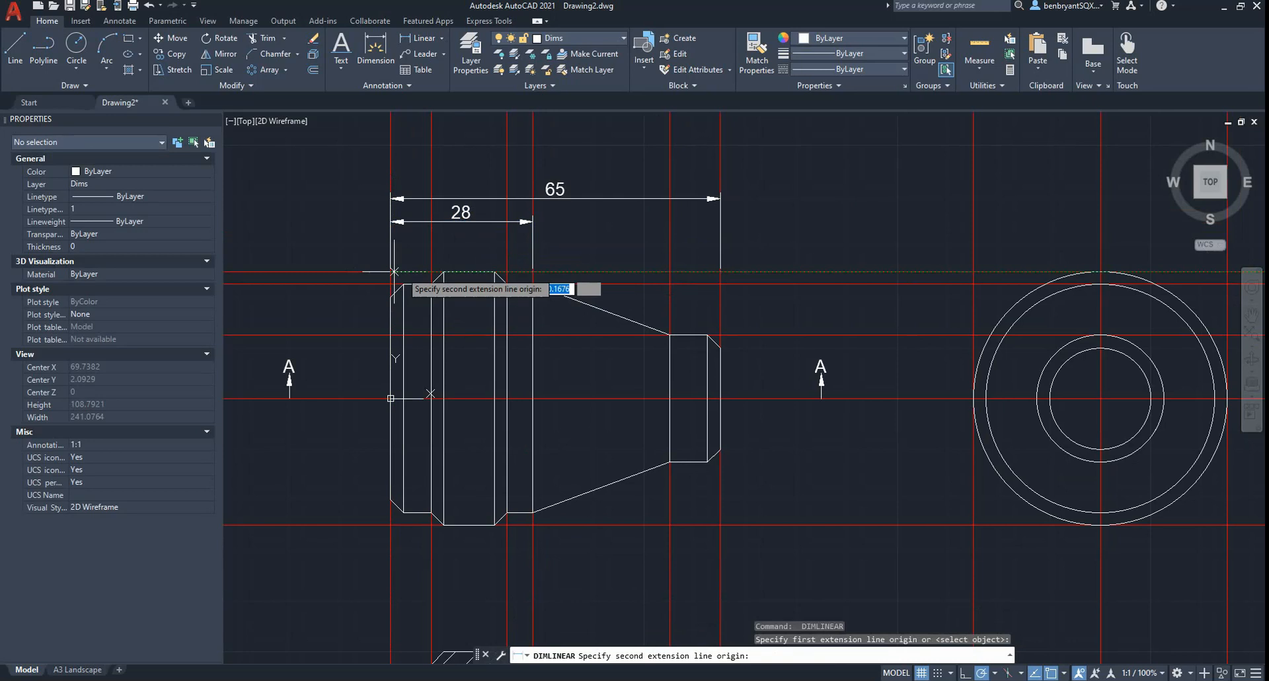
left_click(430, 271)
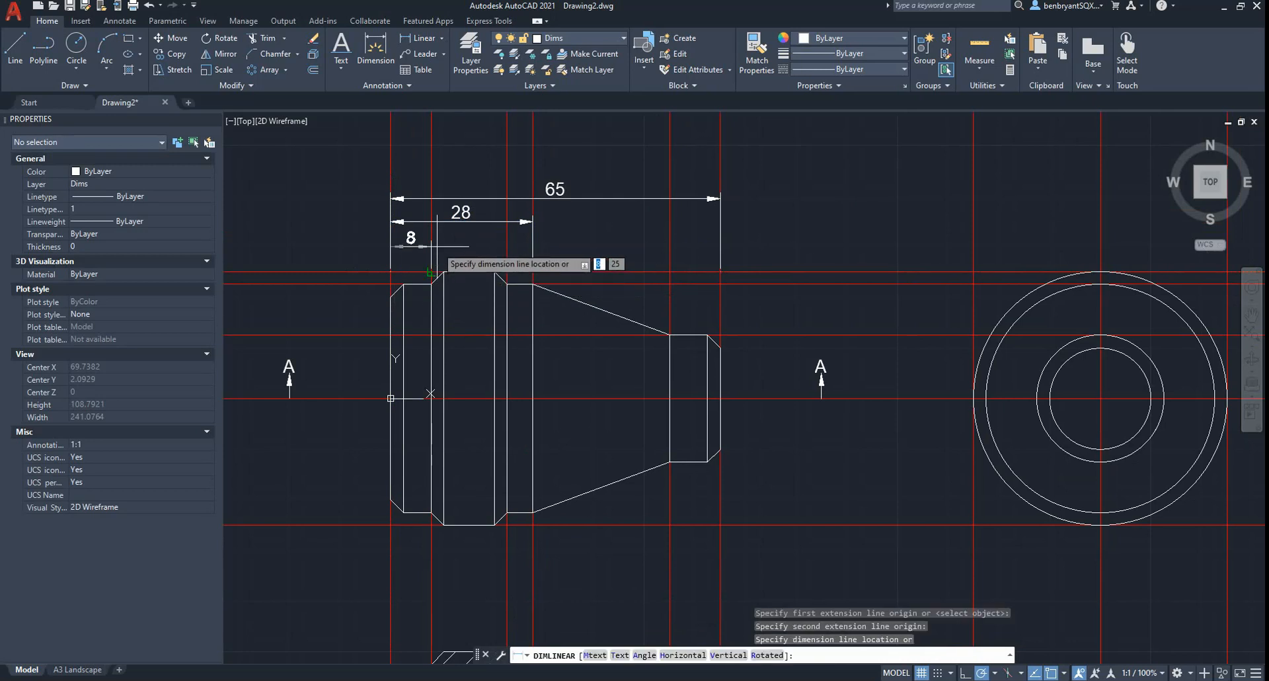
left_click(452, 246)
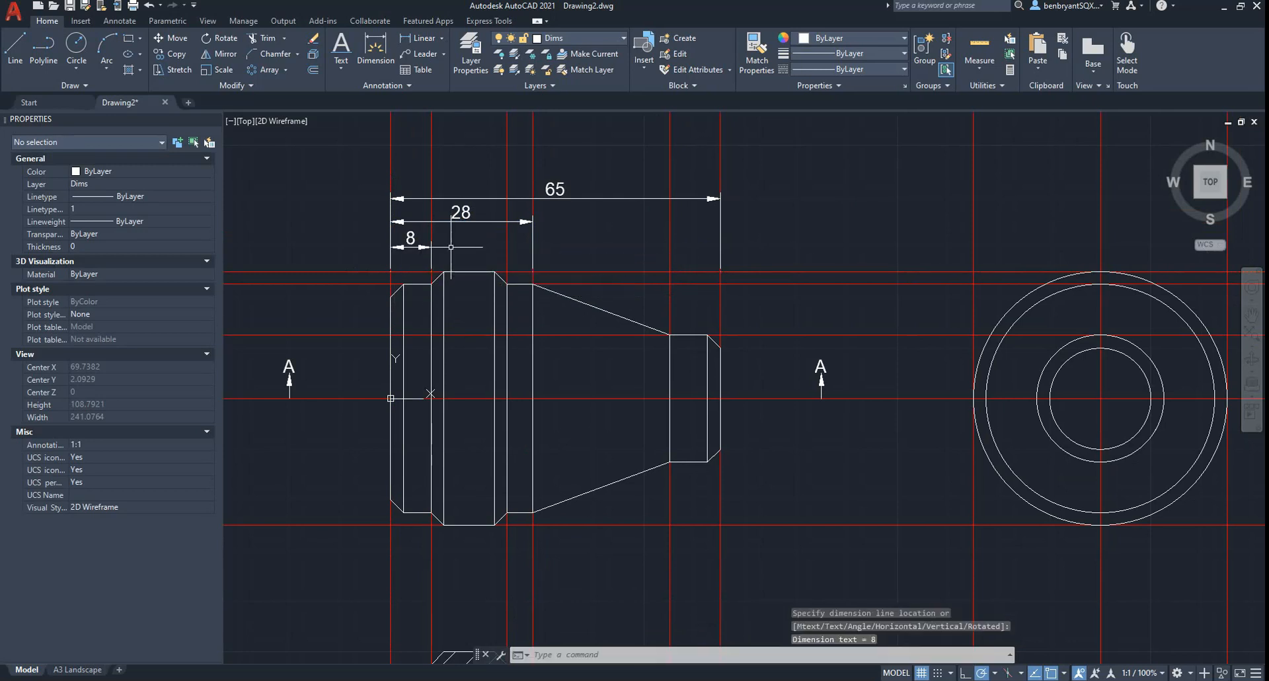
Dimension the large collar's width between its outer construction lines, in line with the 8 mm dimension.
key("Return")
left_click(431, 272)
left_click(493, 272)
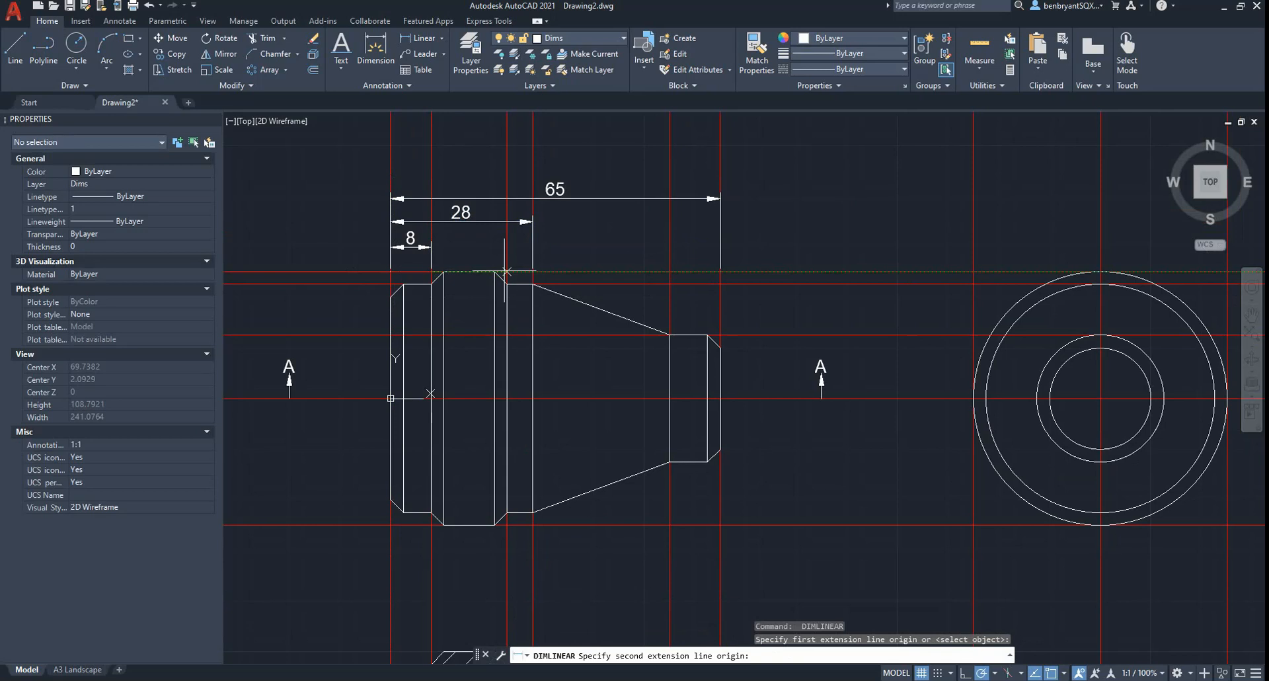
left_click(467, 247)
Dimension the length of the narrow cylindrical end, aligning the dimension line with the collar width dimension.
key("Return")
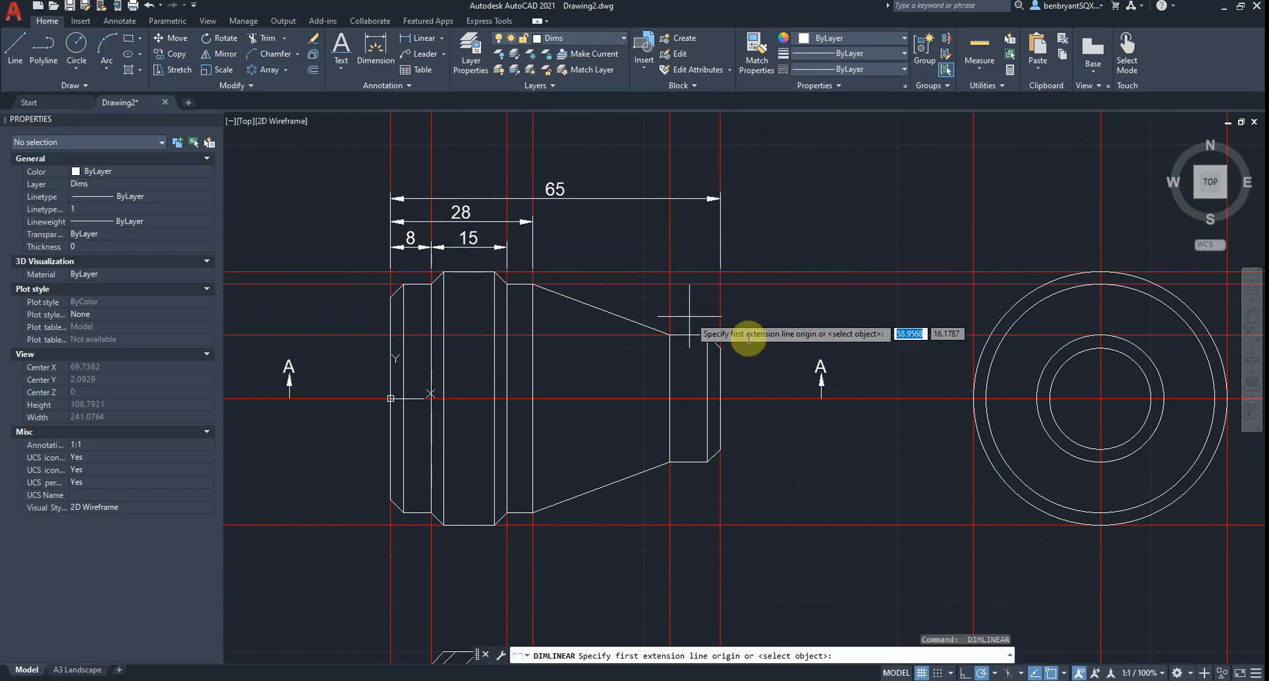
left_click(670, 335)
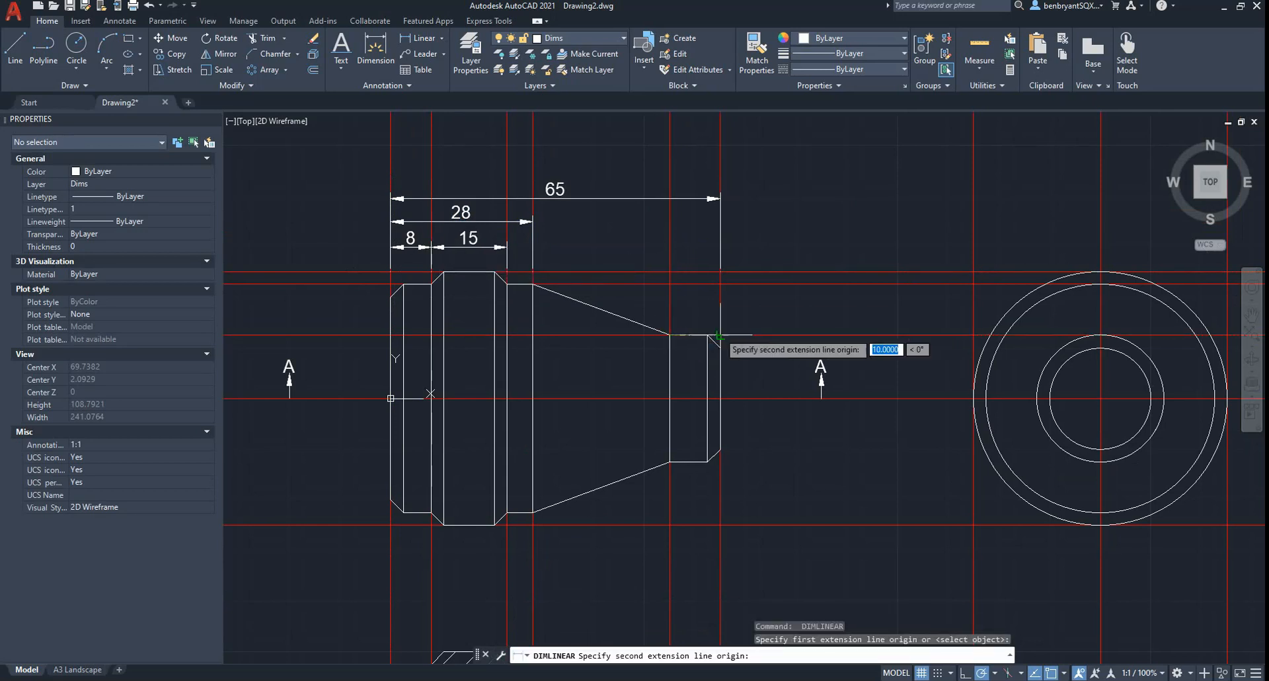
left_click(720, 343)
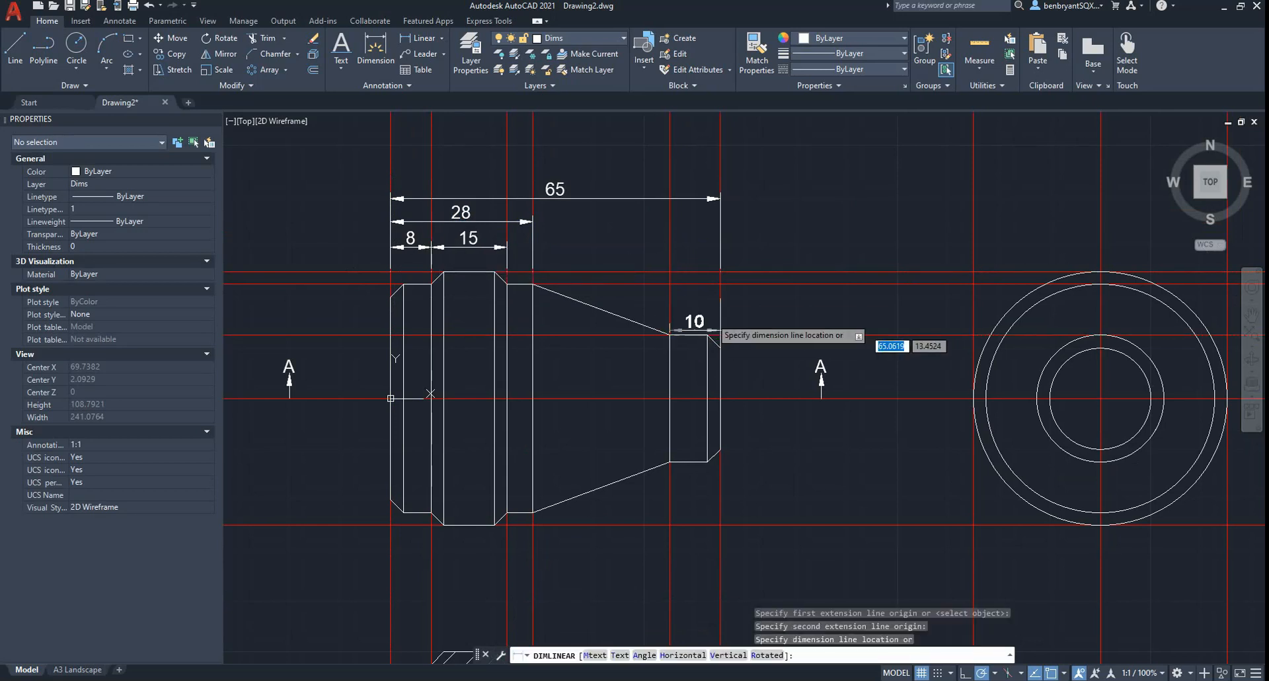
left_click(507, 247)
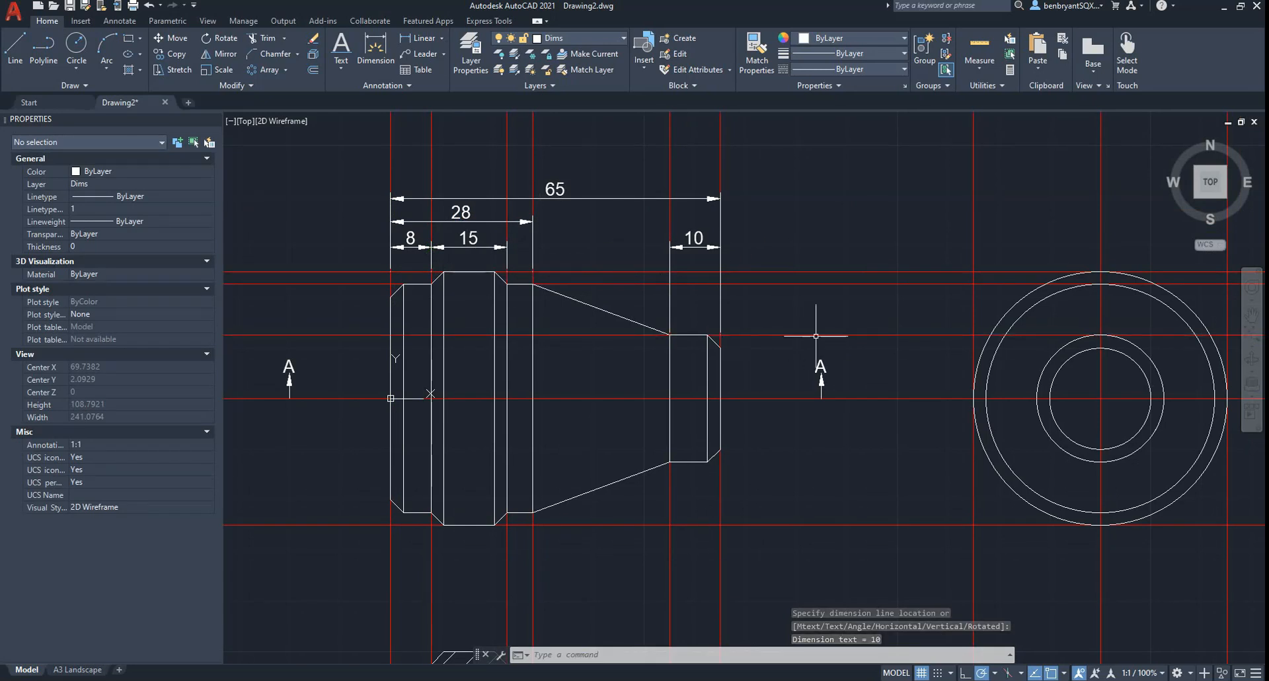
key("Return")
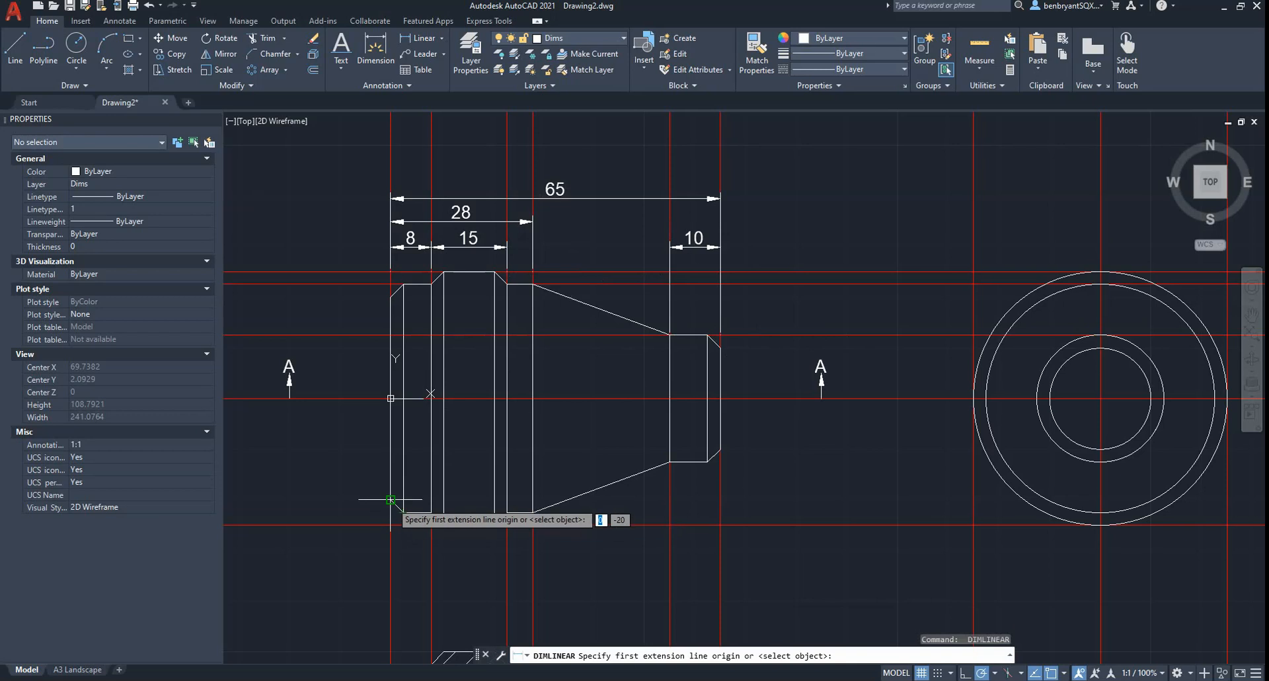
left_click(390, 496)
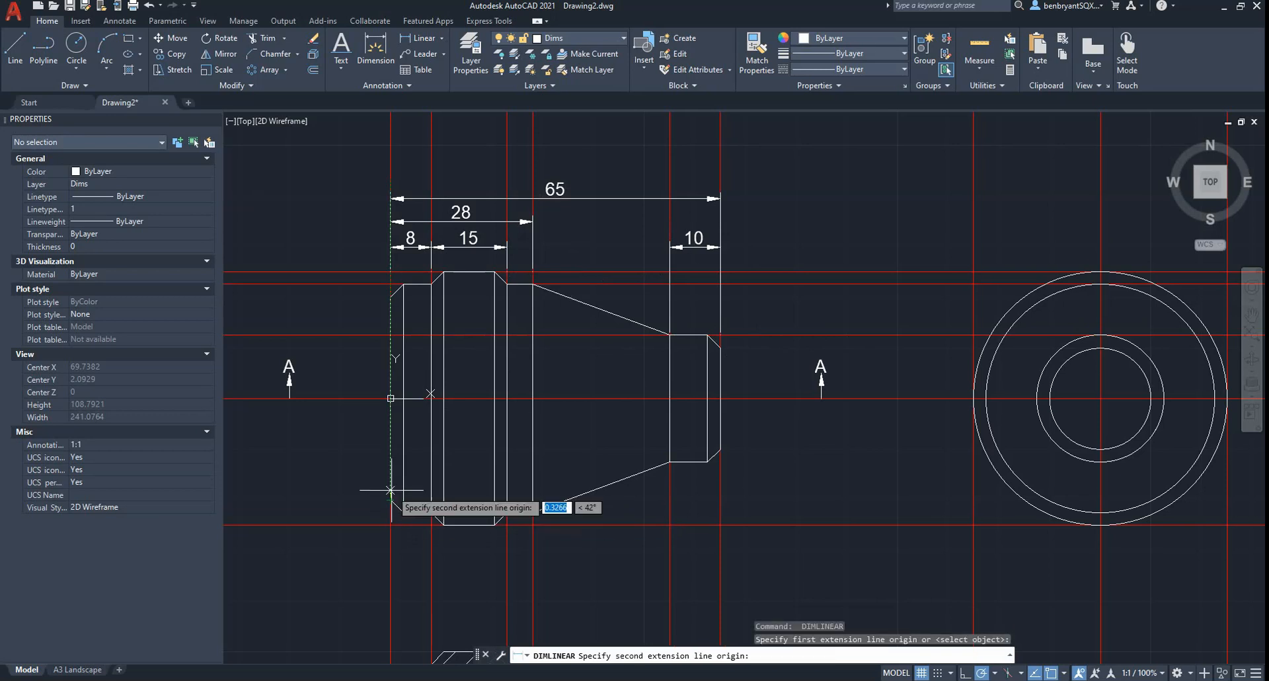
left_click(391, 298)
key("Escape")
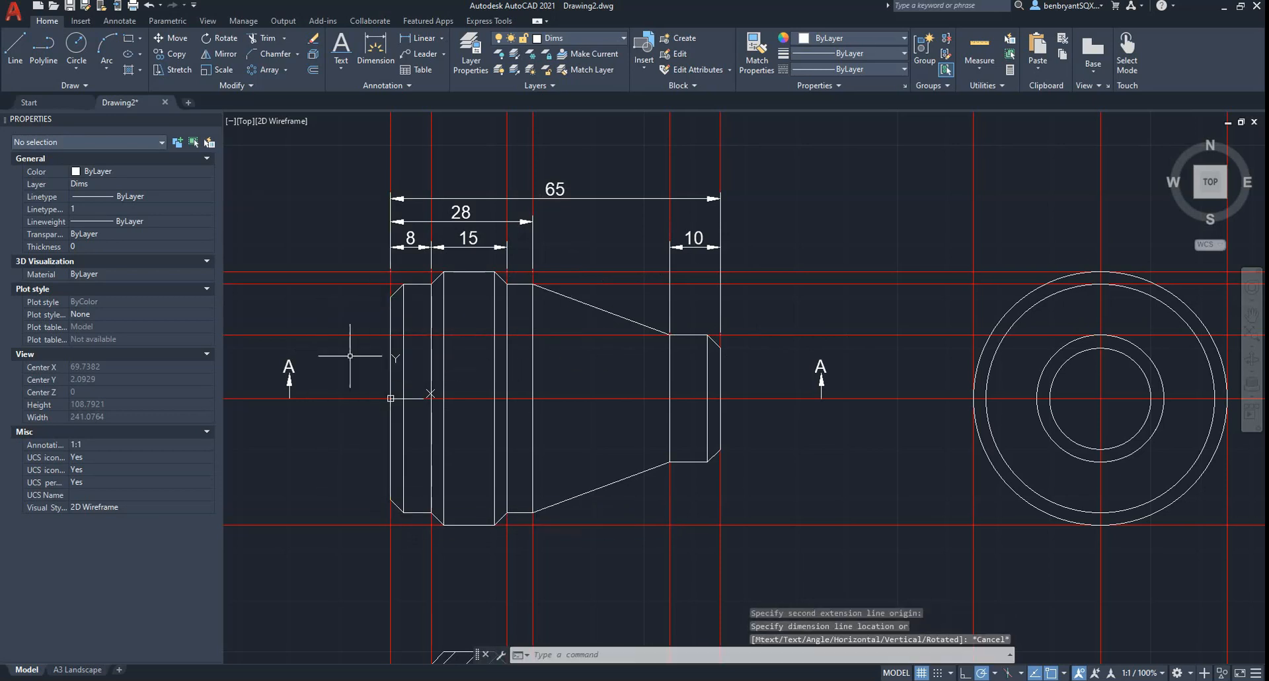
Dimension the diameter of the cylinder at the left end vertically, placing the dimension line outside the left face.
key("Return")
left_click(391, 512)
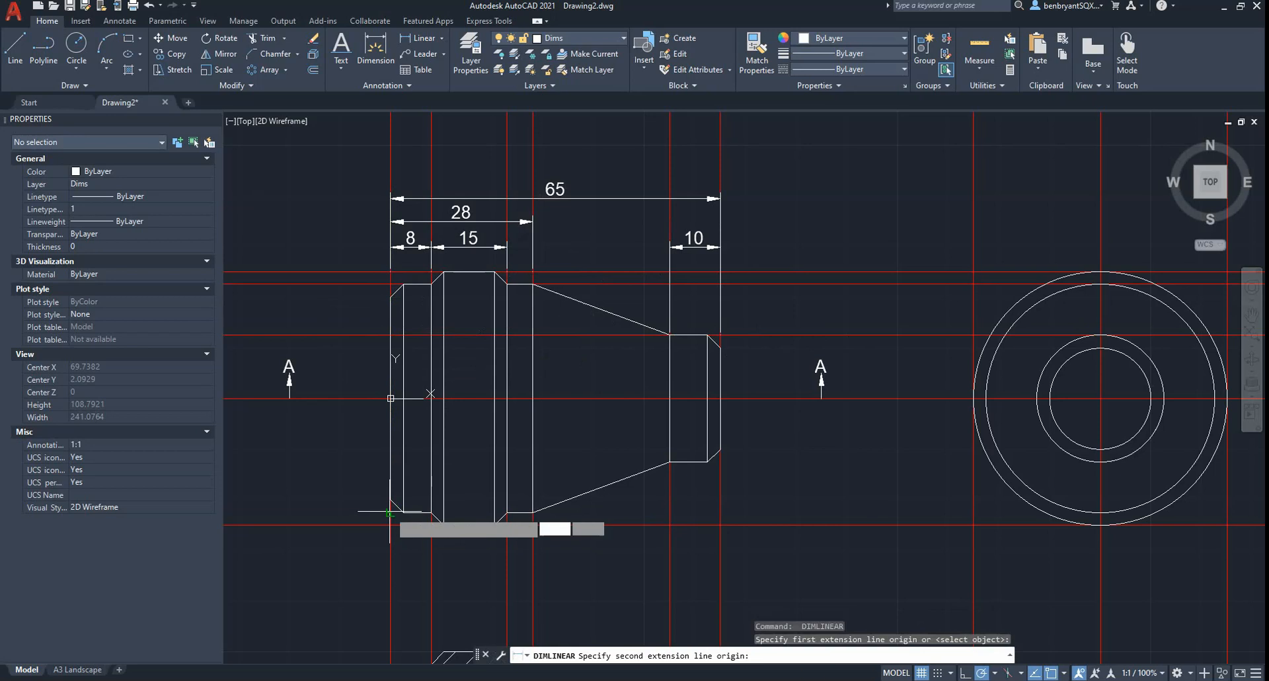
left_click(390, 284)
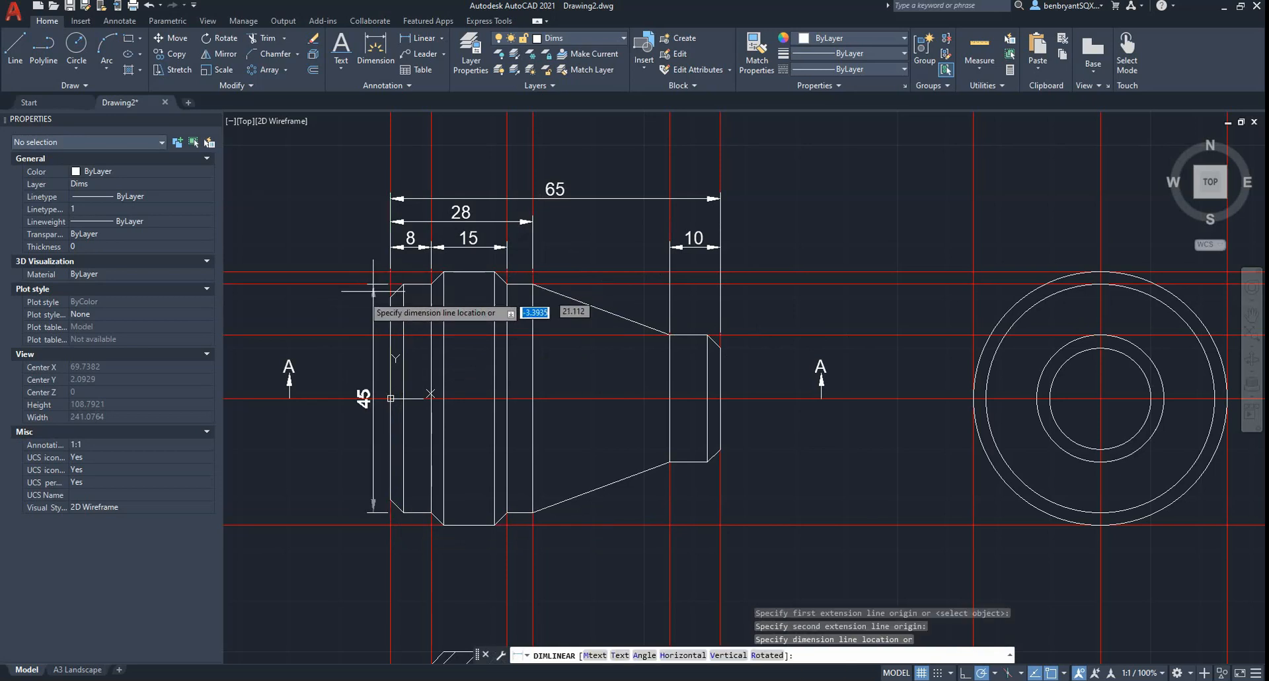
left_click(346, 314)
Move the 45 mm dimension's text down off the centre line and its dimension line slightly farther from the part.
left_click(337, 400)
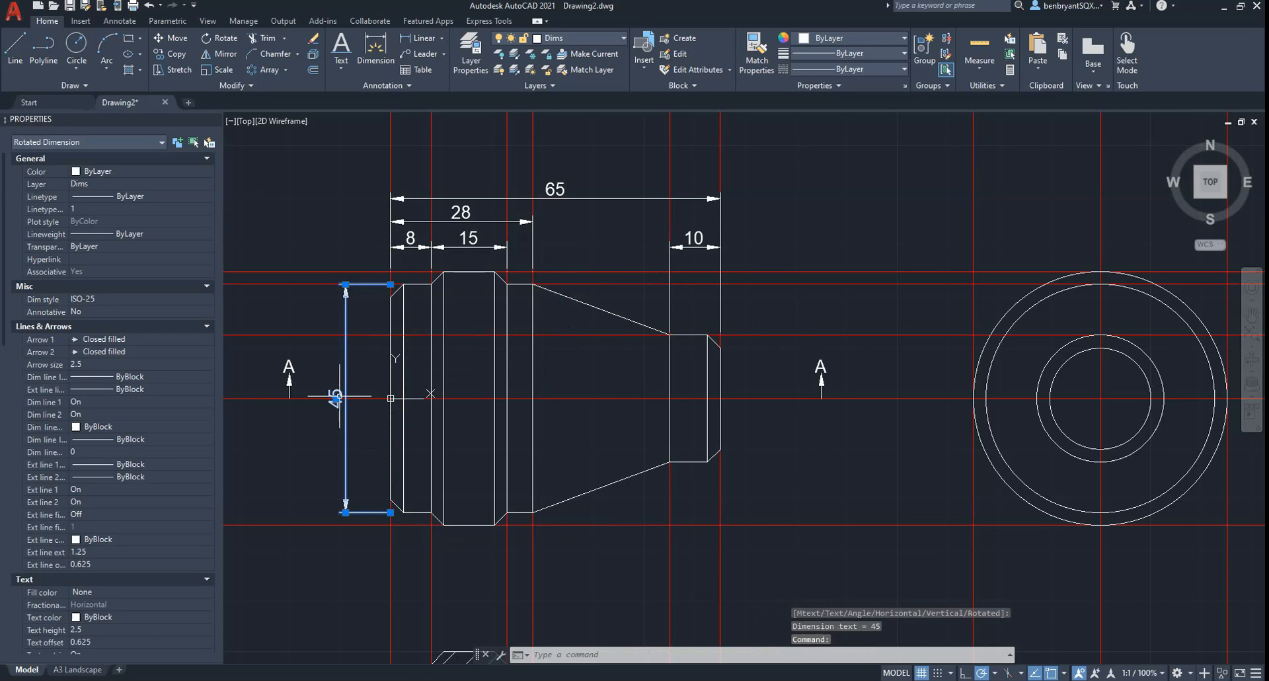
left_click(335, 398)
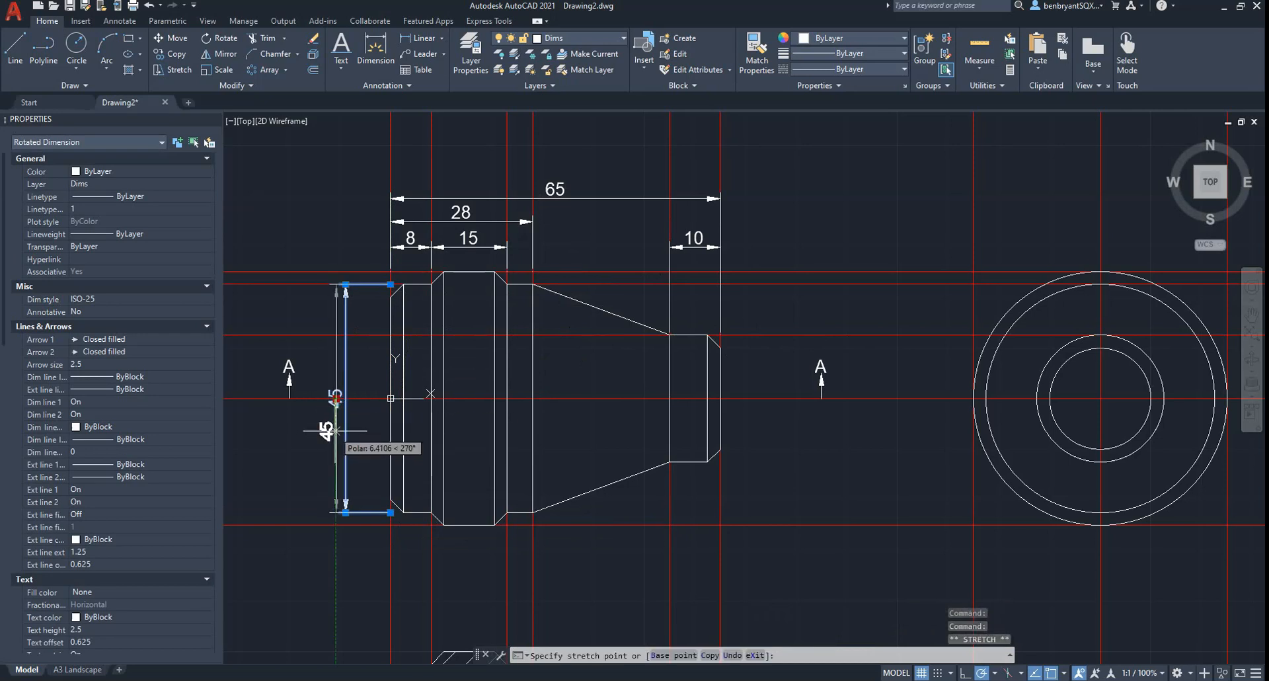
left_click(335, 431)
key("Escape")
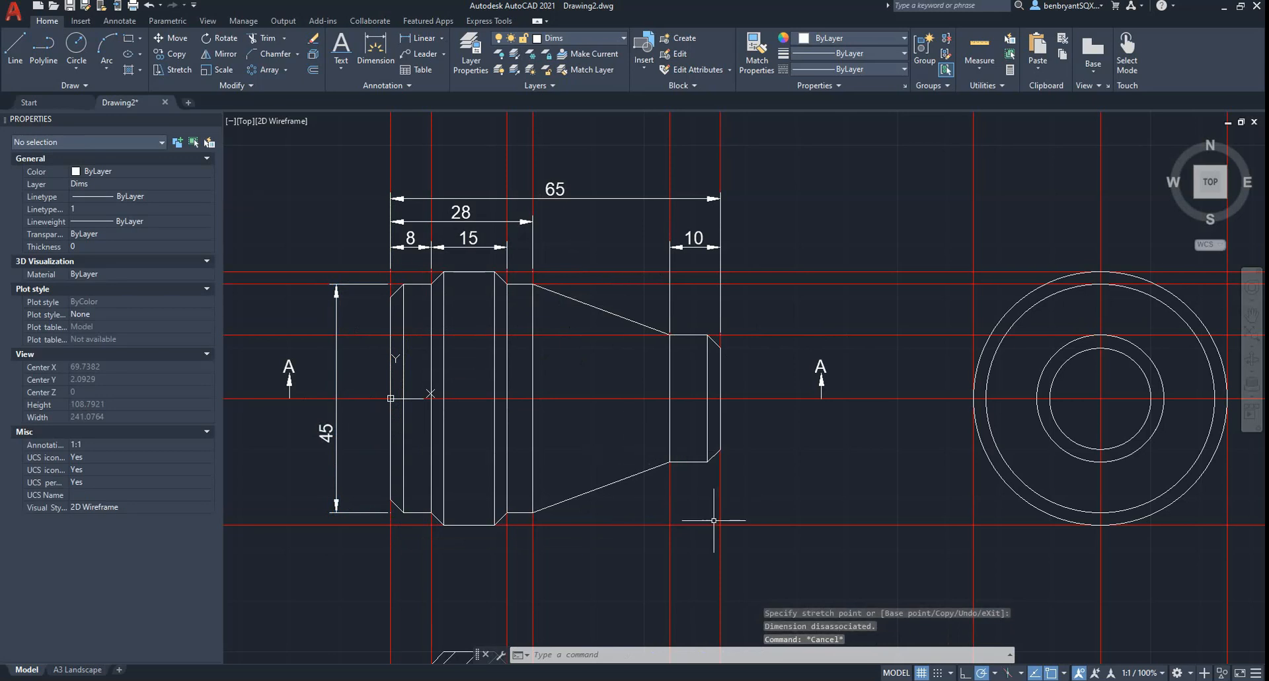
Dimension the width of the narrow end's lower chamfer, placing it below the part, and append "TYPE" to the dimension text.
key("Return")
left_click(708, 461)
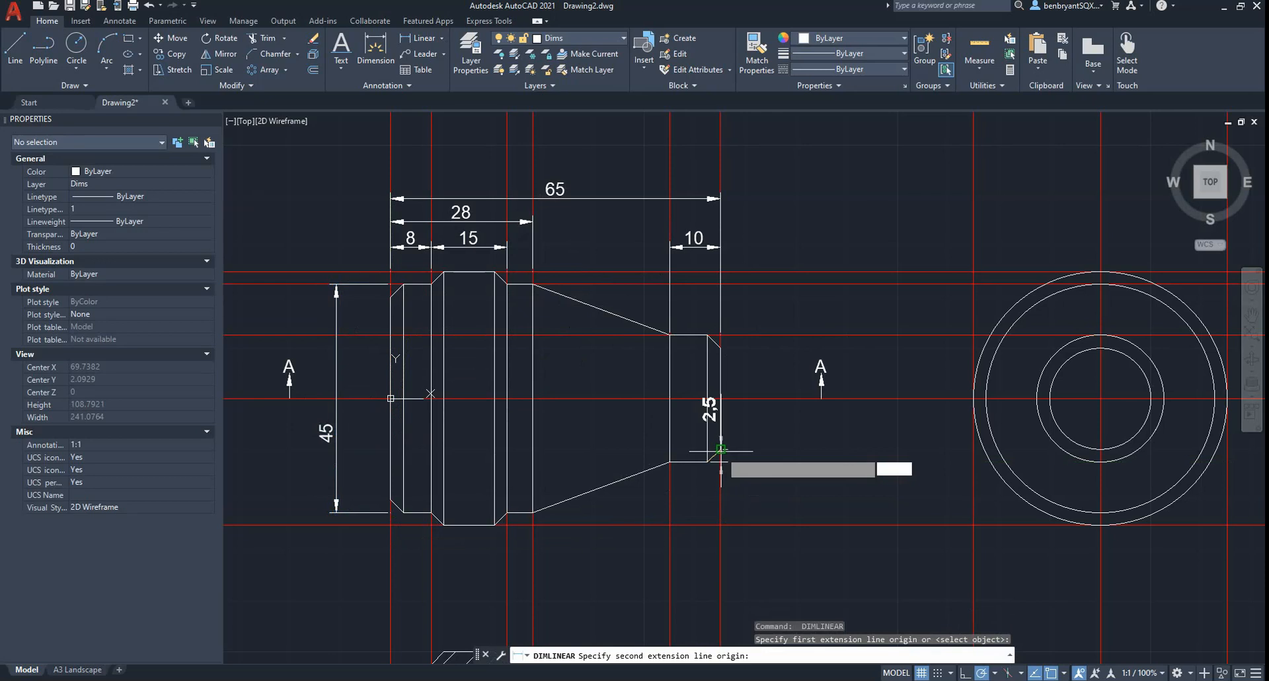
left_click(719, 453)
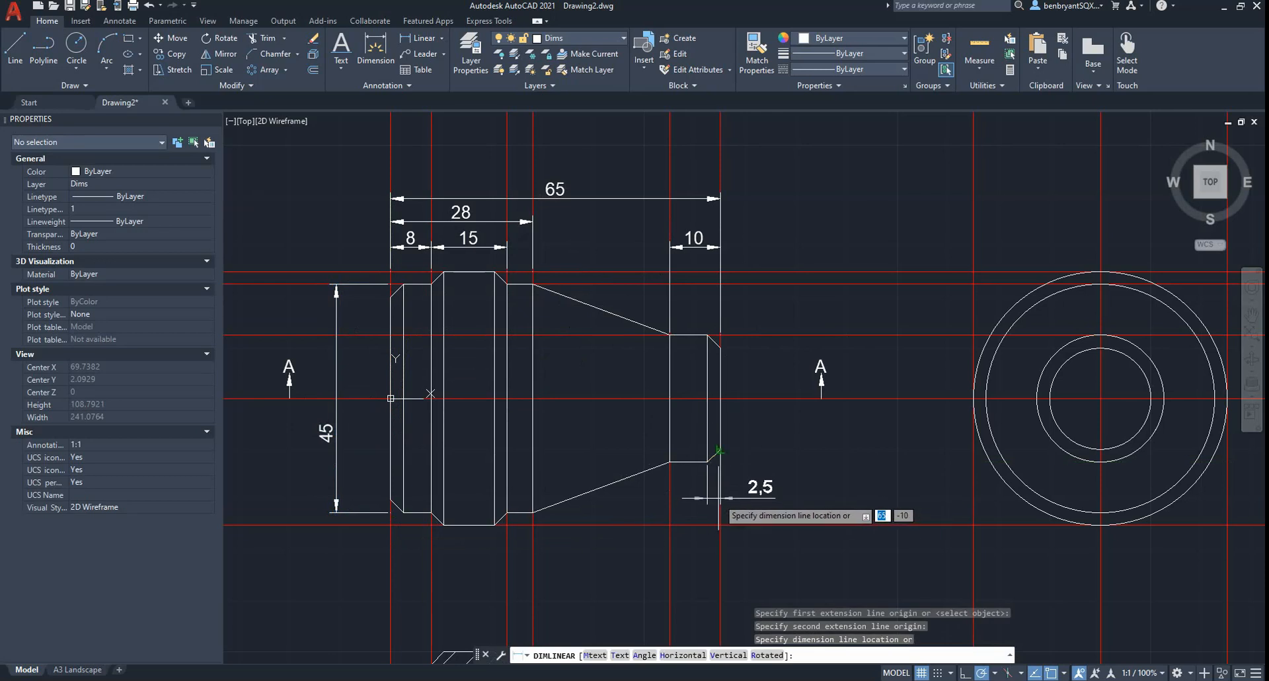
left_click(757, 503)
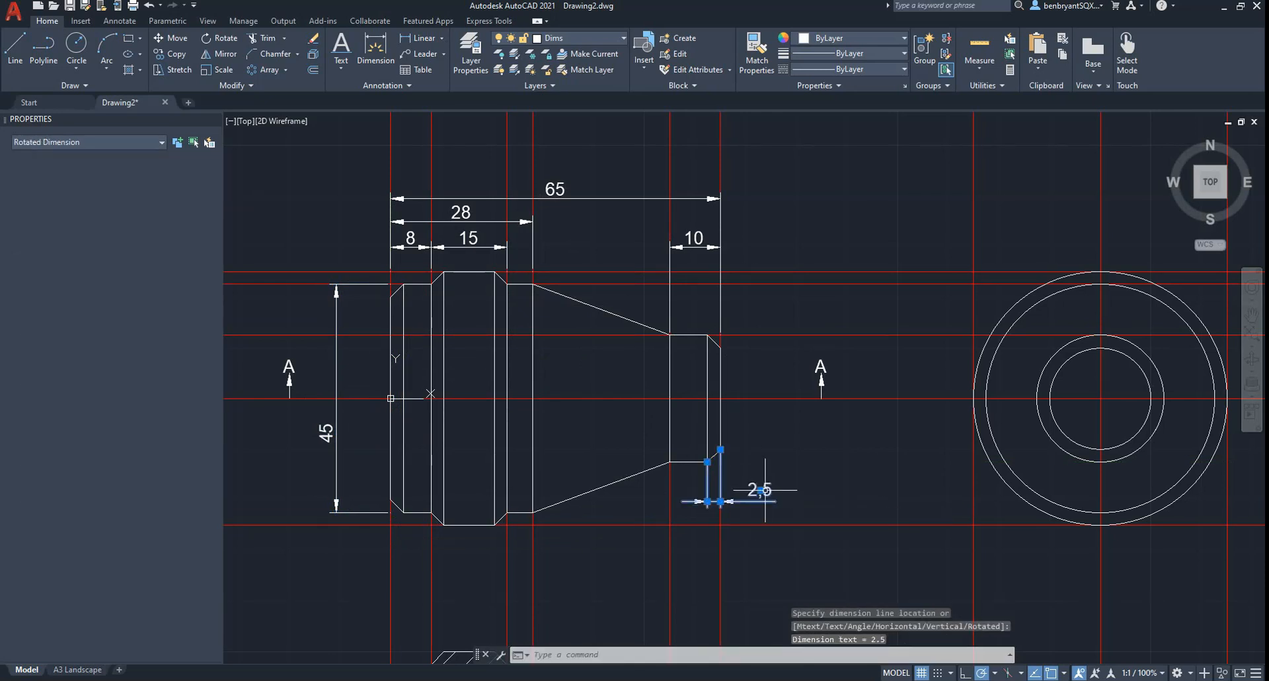
double_click(783, 497)
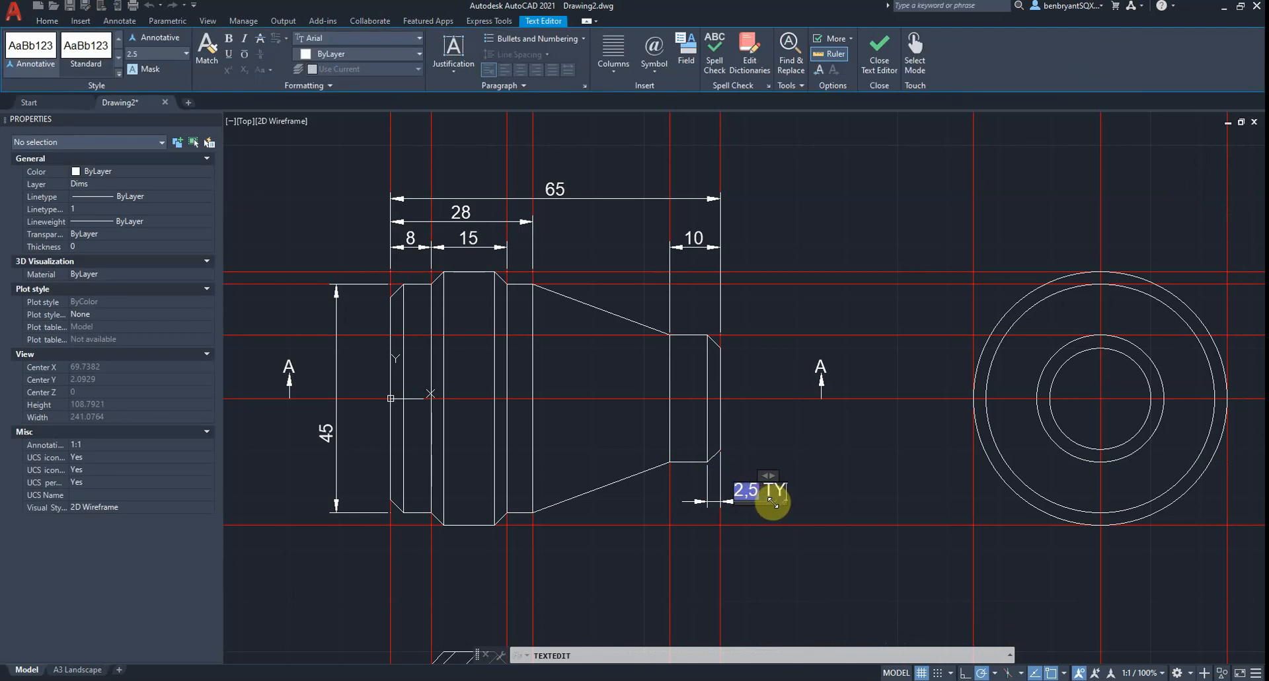
left_click(885, 58)
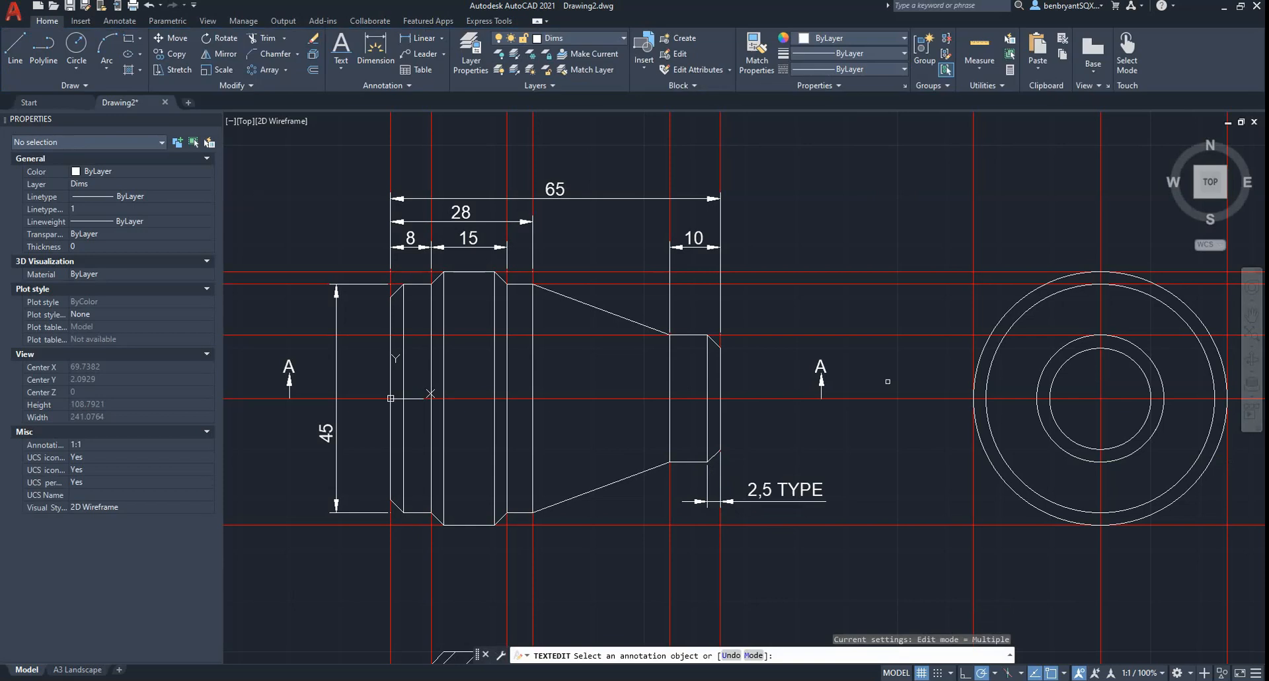
Modify the ISO-25 dimension style to use a period as the decimal separator.
left_click(381, 85)
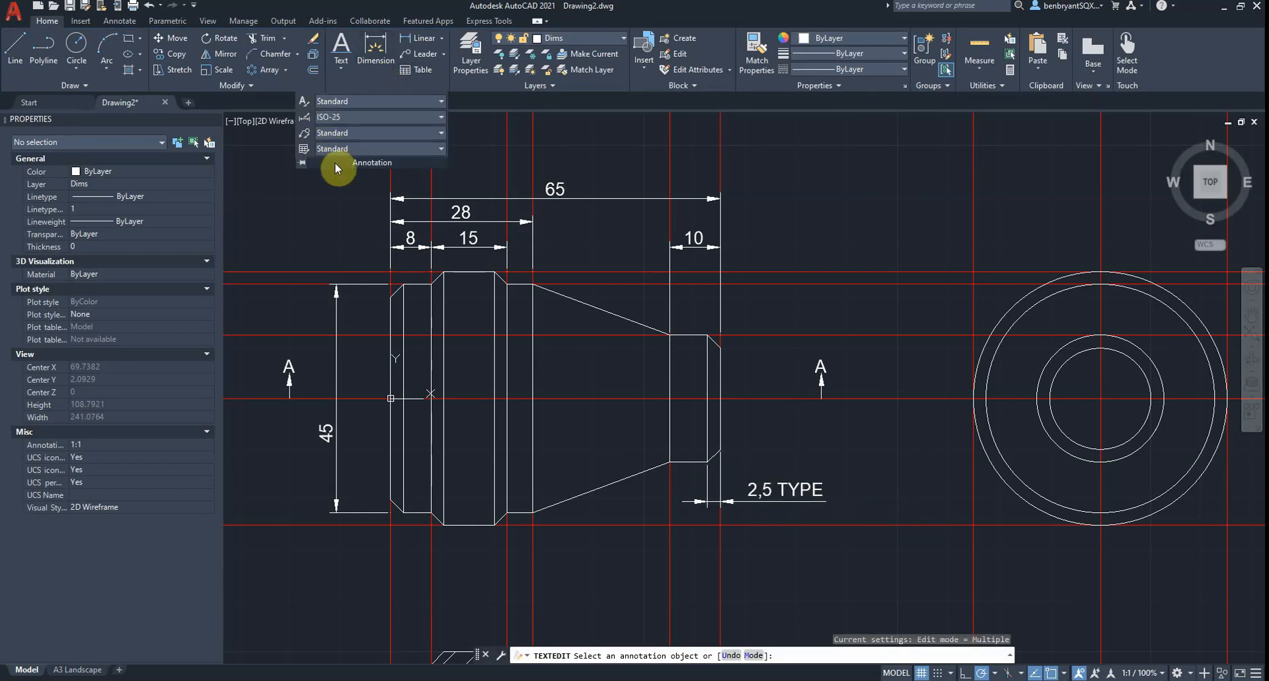
left_click(340, 116)
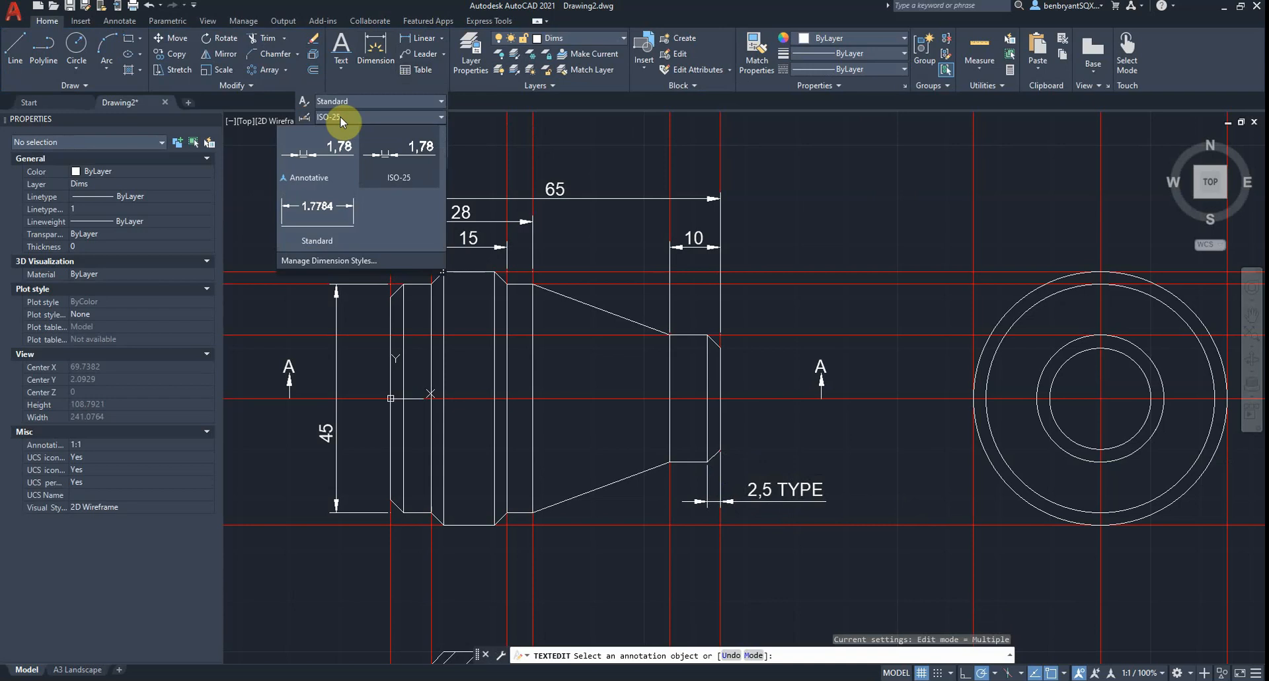
left_click(346, 259)
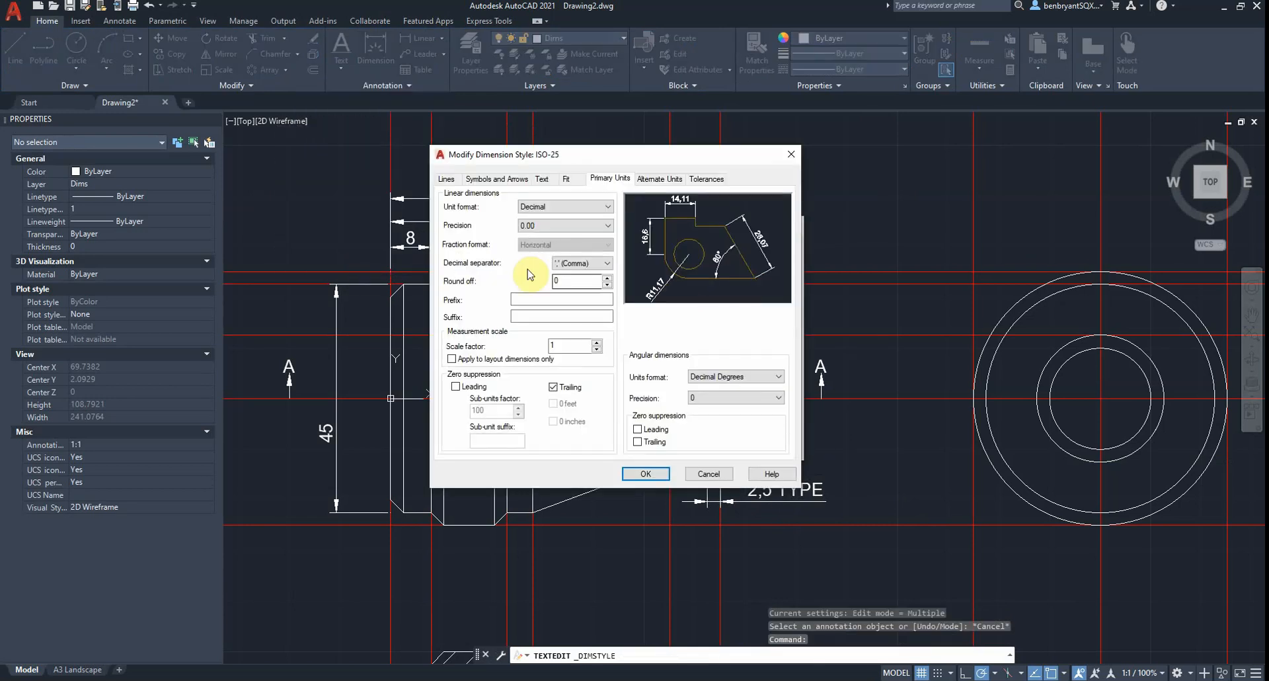
left_click(570, 268)
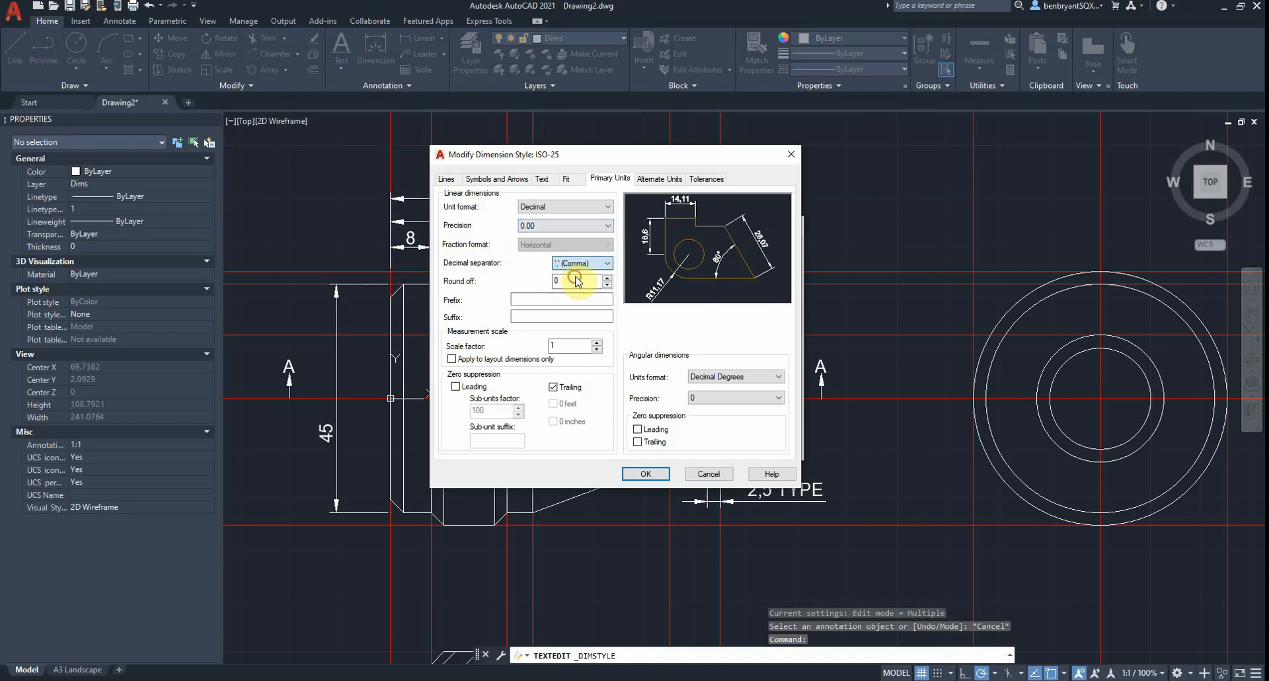
left_click(645, 472)
left_click(716, 446)
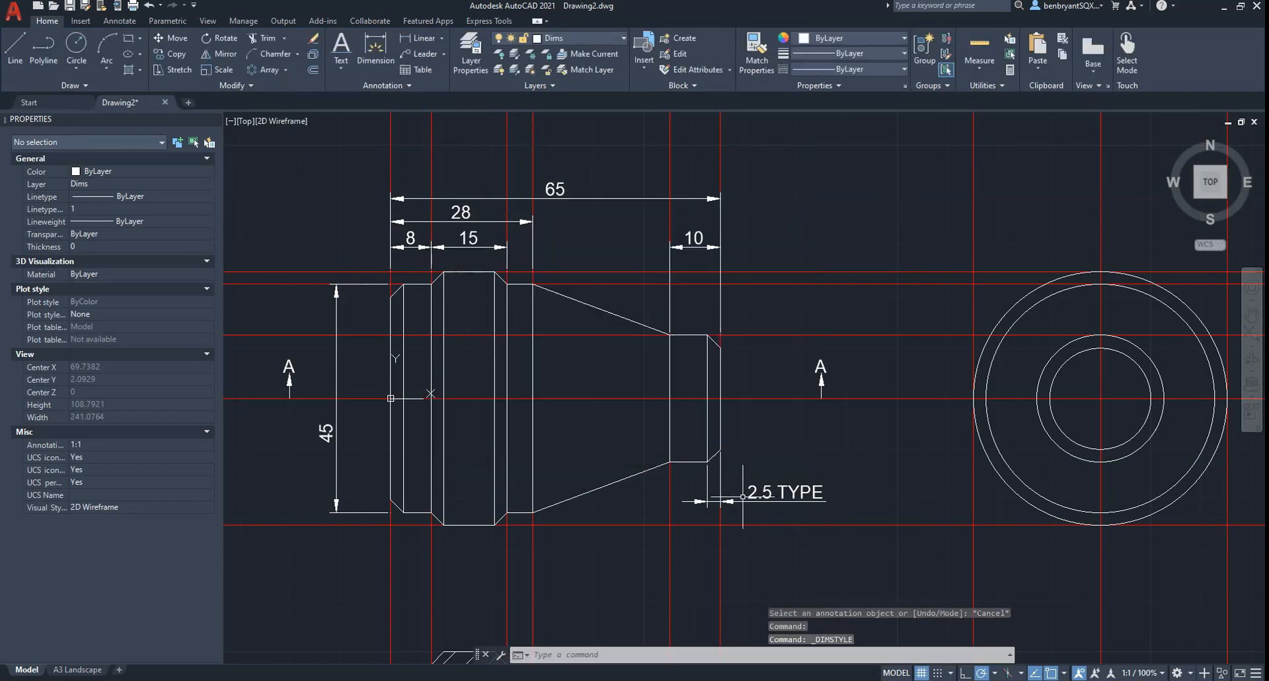
Dimension the outer circle's width in the end view, aligning the dimension line with the 65 mm overall length dimension.
middle_click_drag(894, 464, 772, 469)
scroll(772, 465, "down", 1)
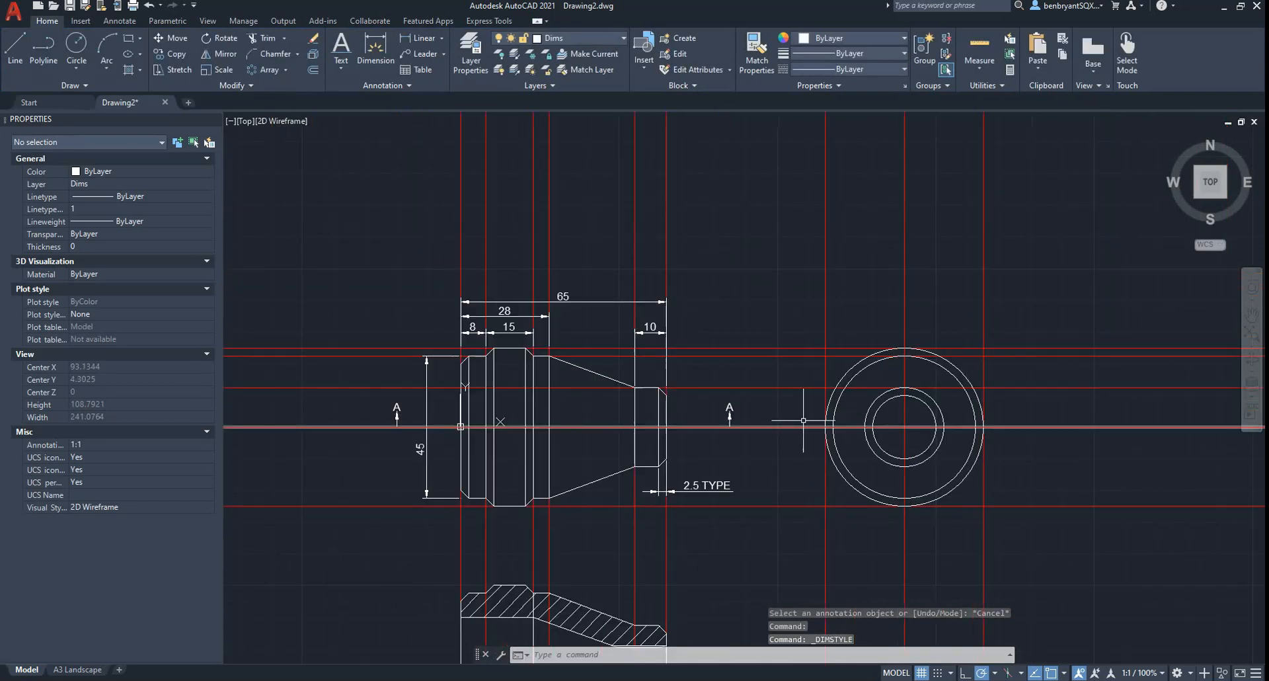
middle_click_drag(687, 386, 525, 359)
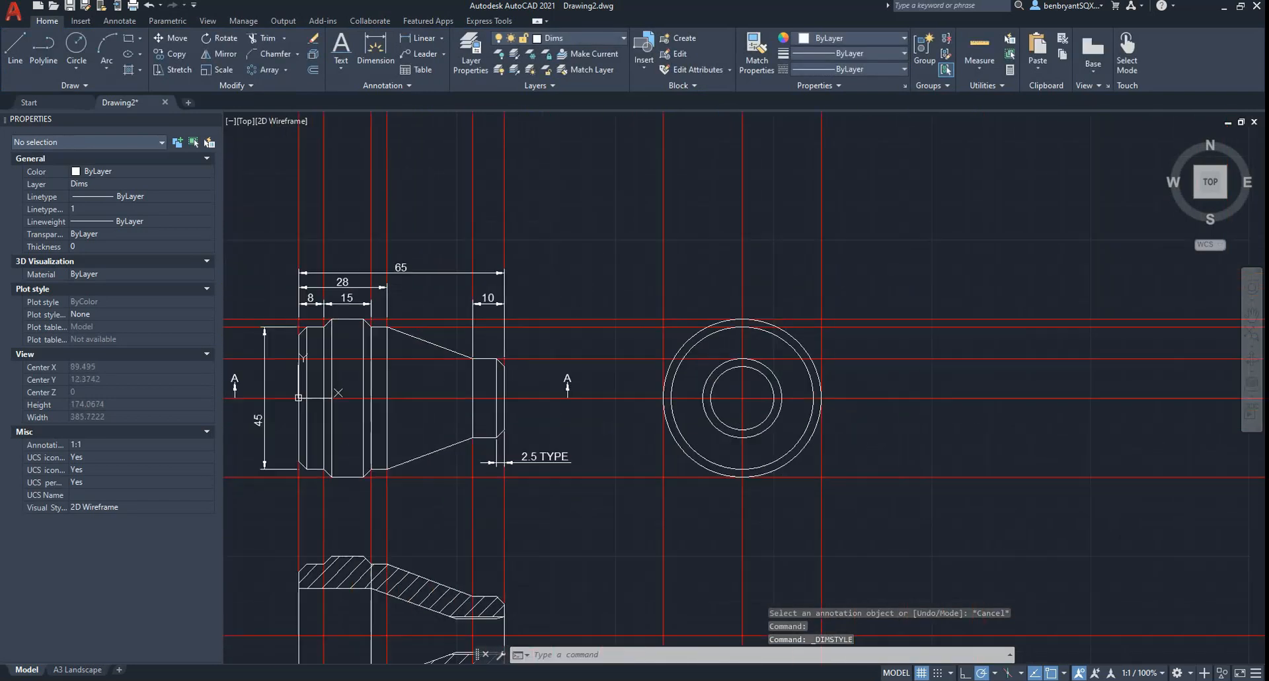
left_click(421, 38)
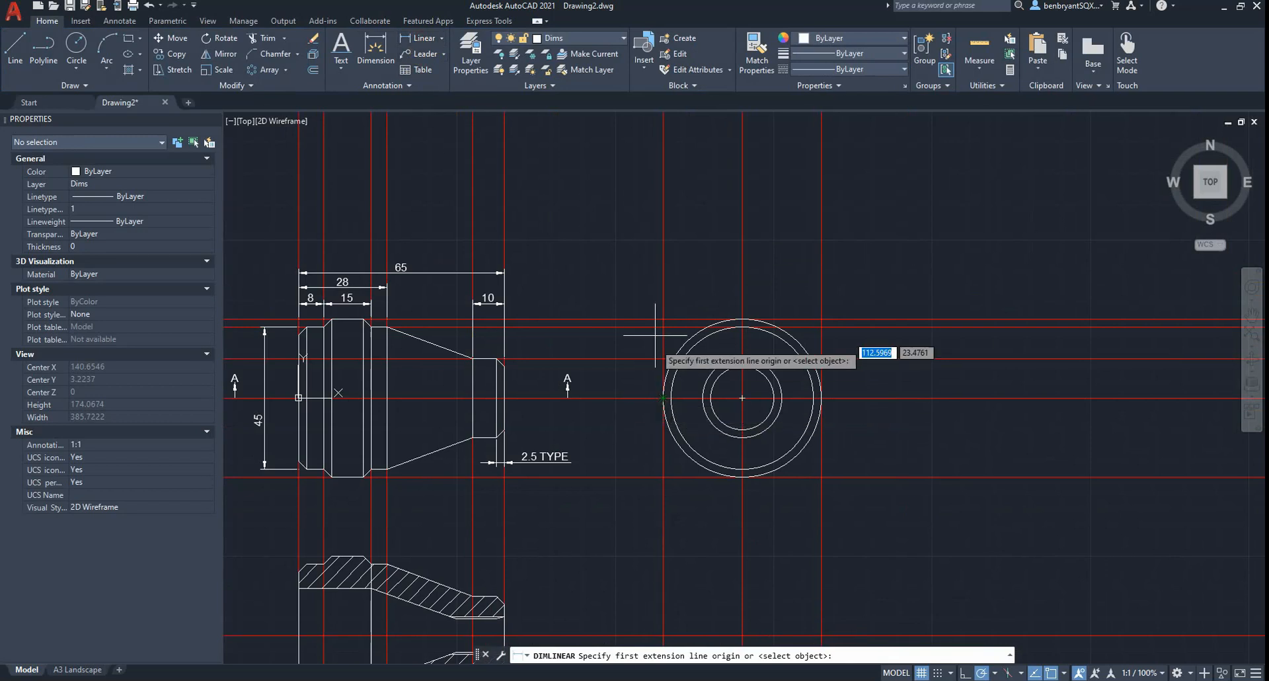
left_click(662, 398)
left_click(821, 398)
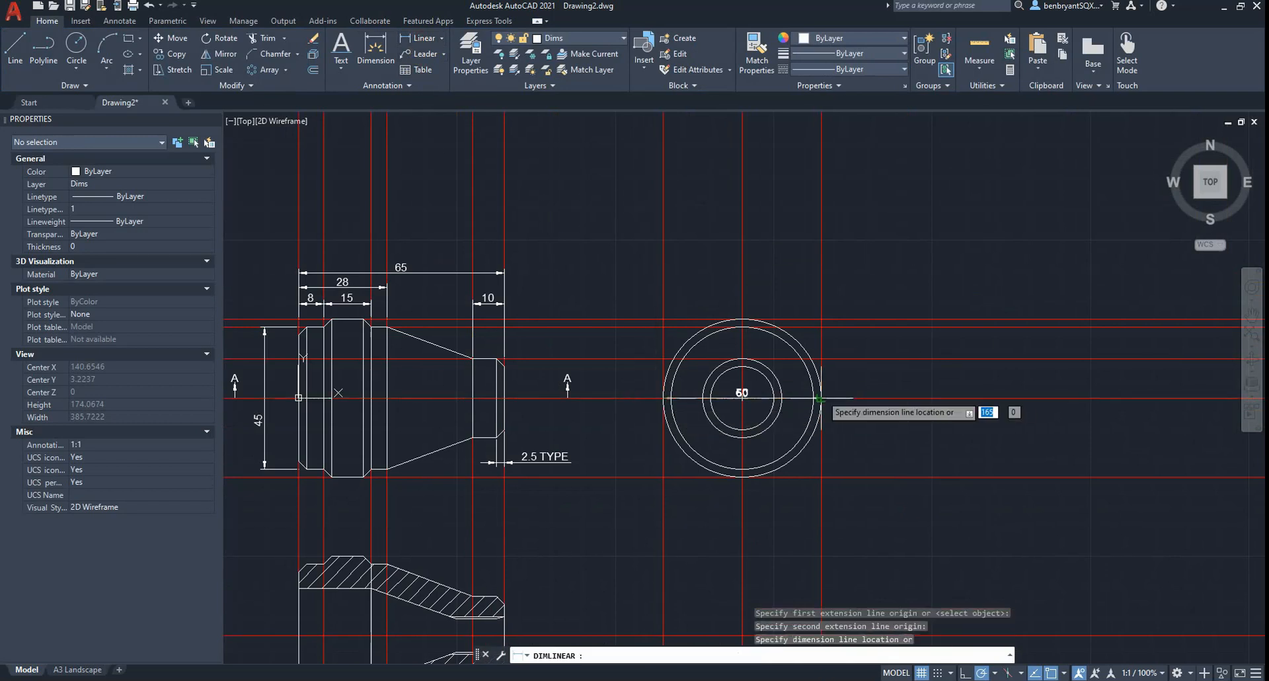
left_click(522, 274)
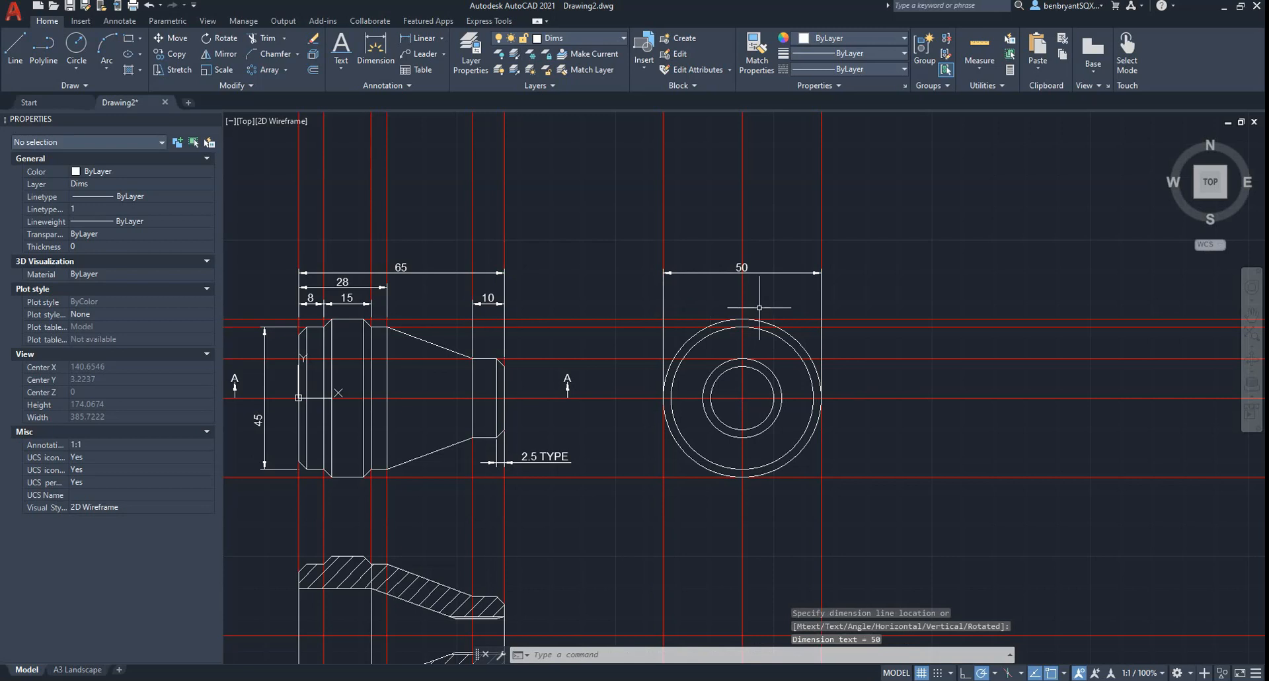
Add a diameter dimension to the second-smallest circle of the end view, placing its text outside at the lower right.
scroll(746, 343, "up", 2)
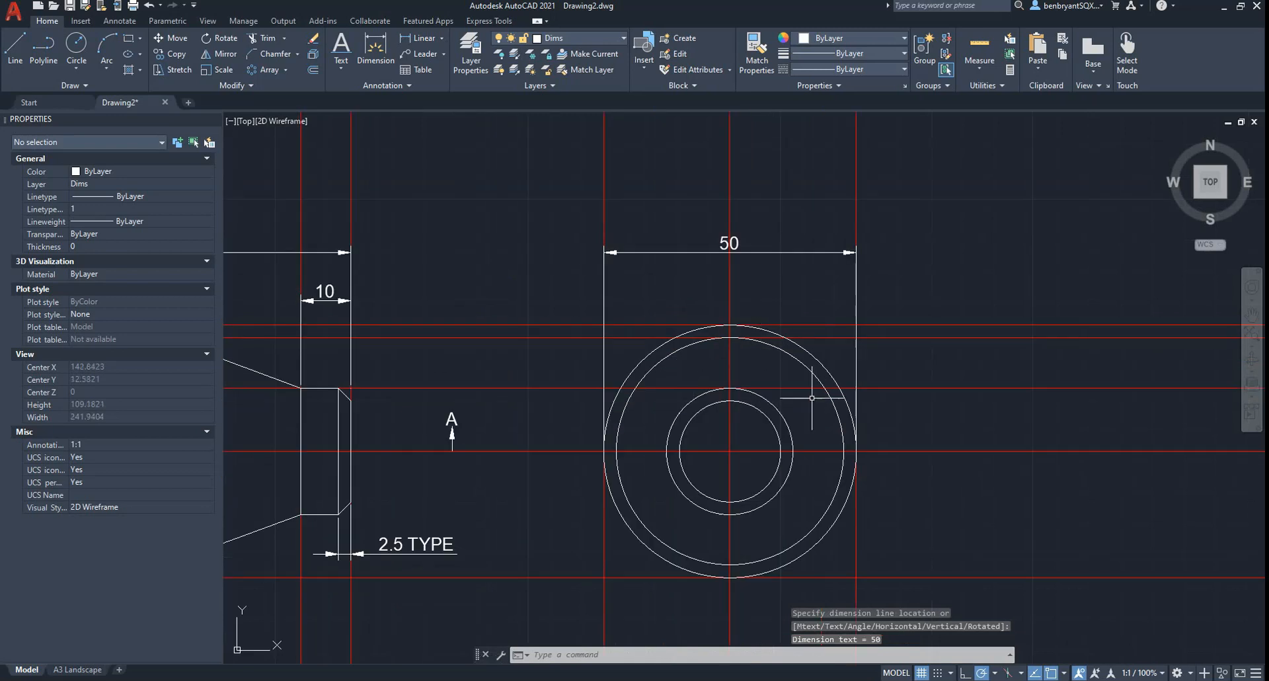
middle_click_drag(807, 434, 715, 374)
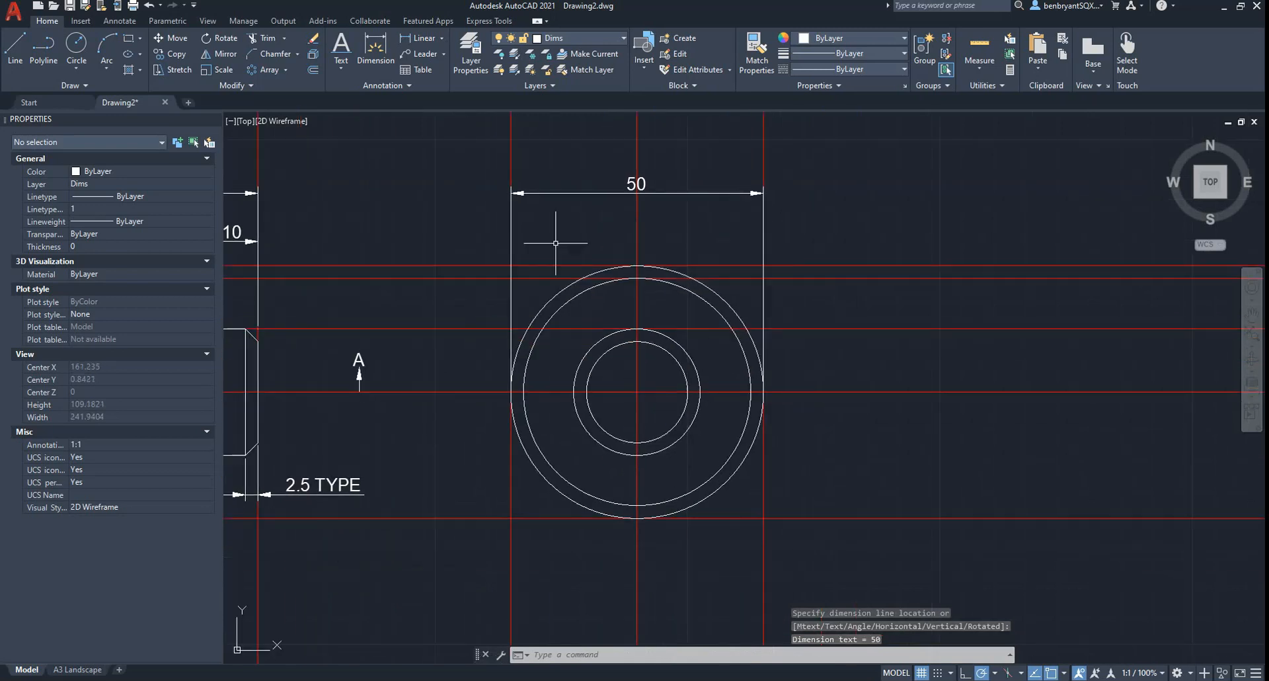
left_click(445, 40)
left_click(428, 197)
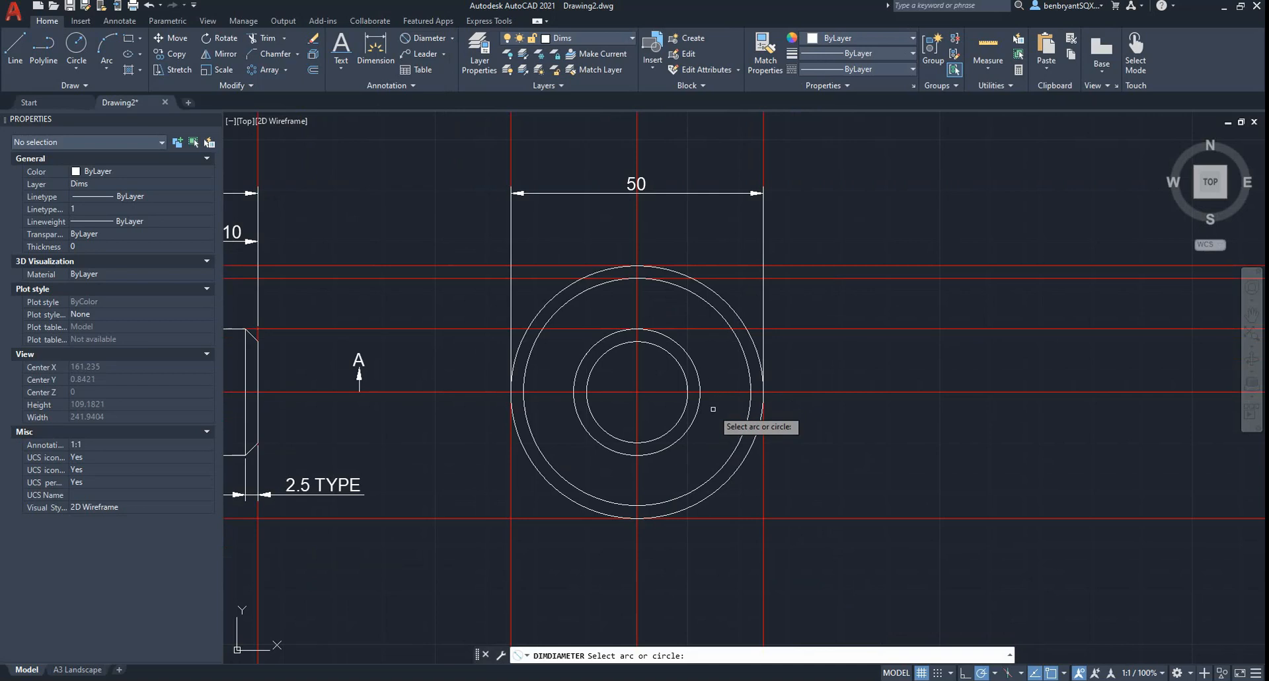
left_click(697, 414)
left_click(807, 456)
scroll(817, 492, "down", 3)
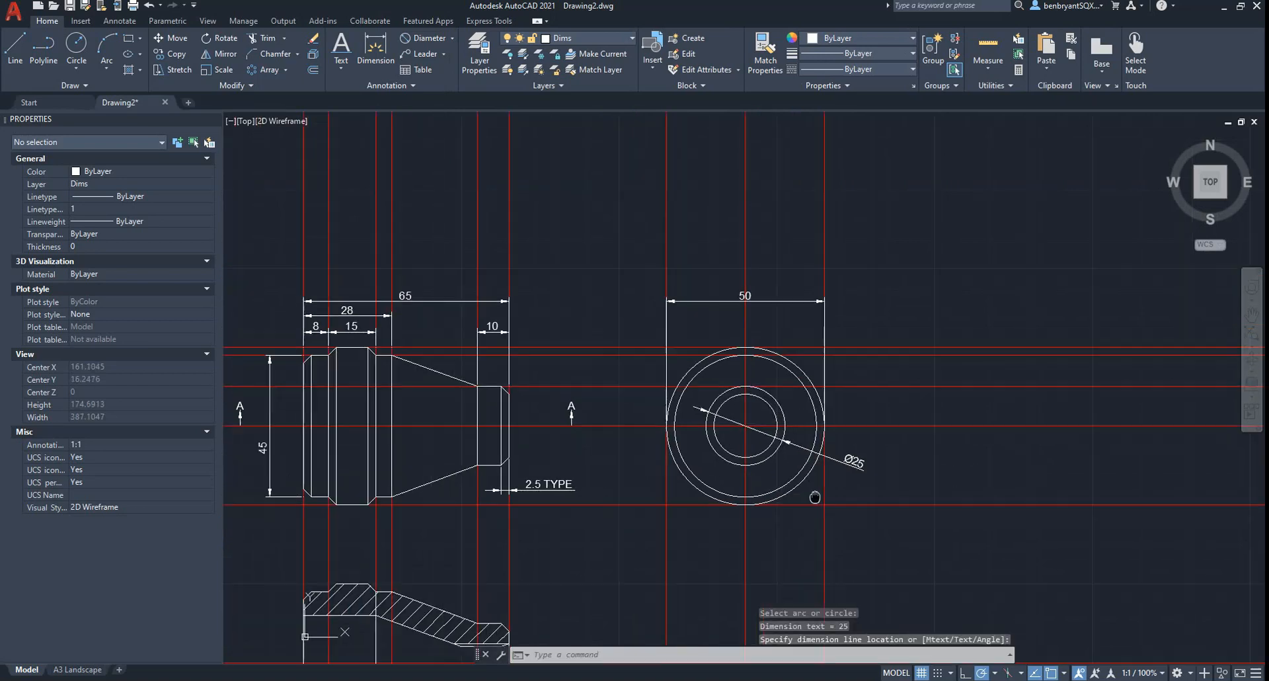
Draw a circle of about 4 mm radius in the upper half of the large collar in the outside view.
middle_click_drag(570, 395, 656, 357)
middle_click_drag(921, 224, 971, 185)
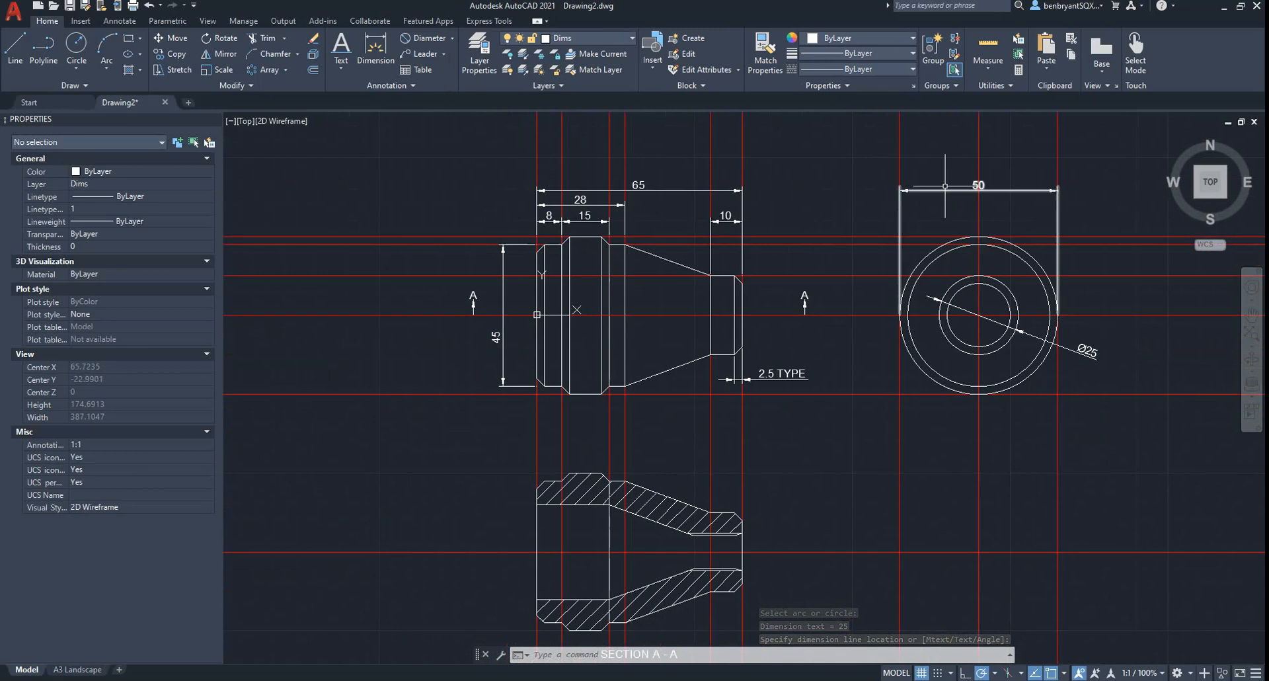
scroll(582, 308, "up", 4)
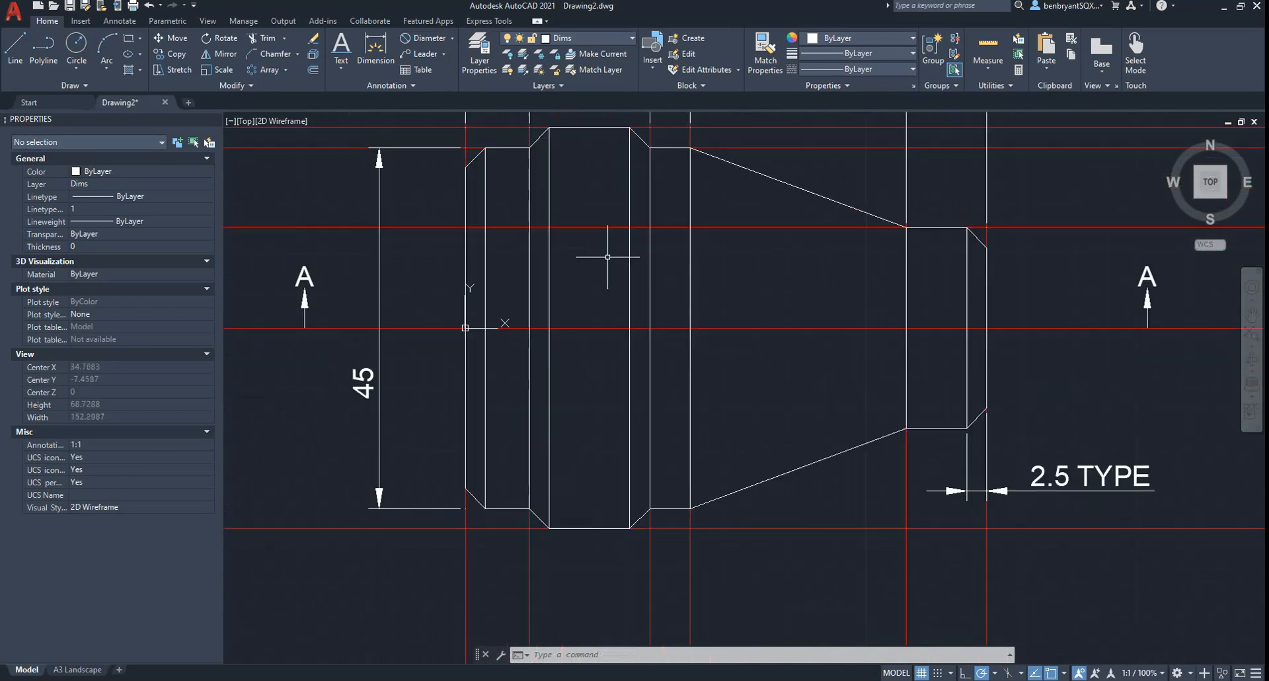
left_click(88, 45)
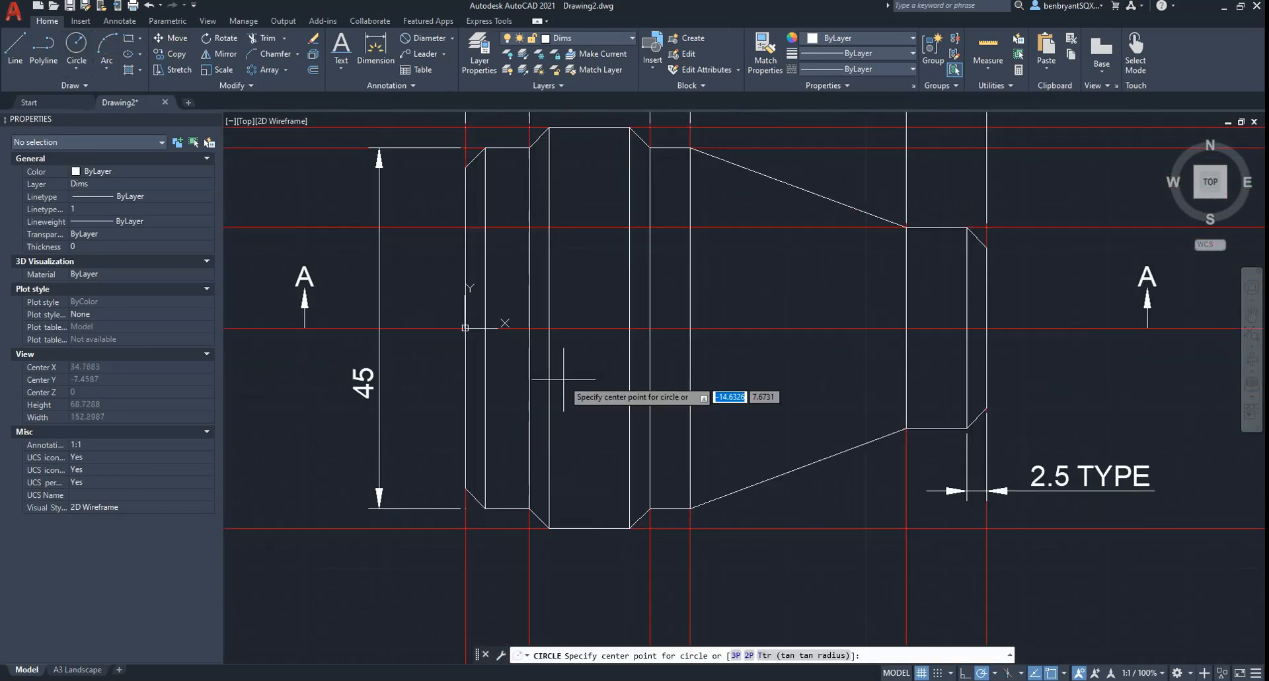
left_click(589, 264)
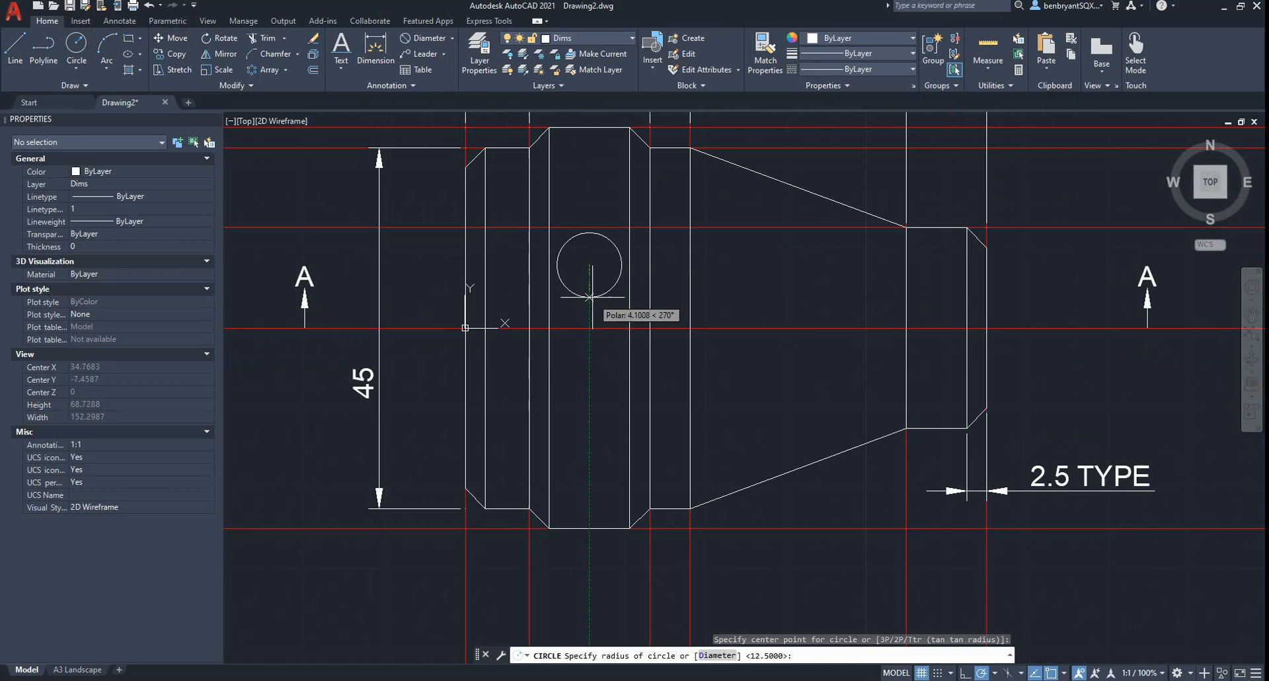
left_click(589, 297)
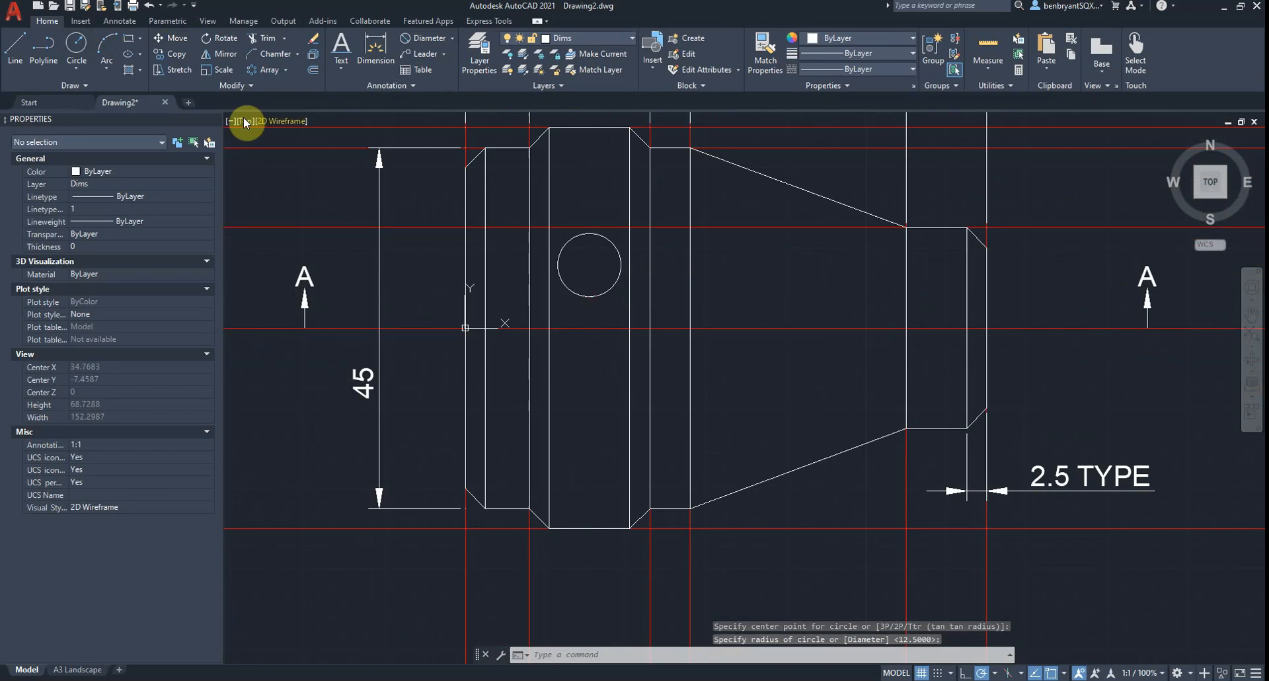
Fill the circle on the collar with an ANSI37 hatch and delete the circle outline, keeping only the crosshatch.
left_click(128, 70)
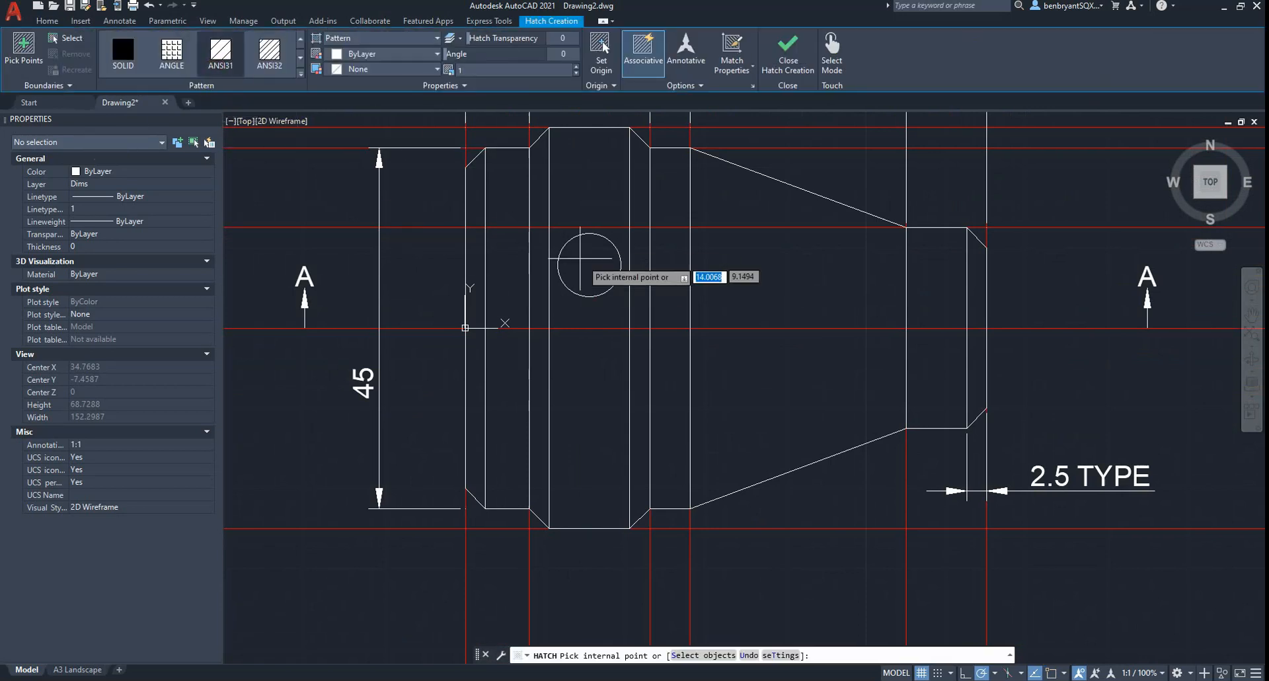
left_click(284, 71)
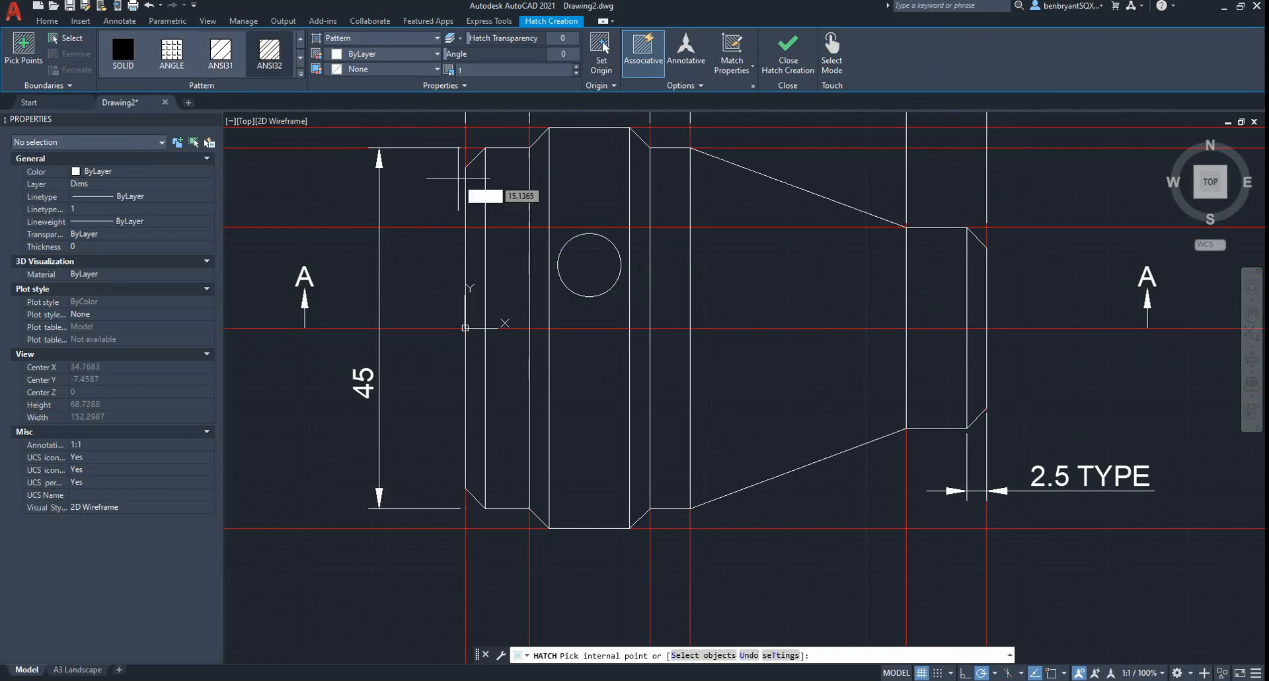
left_click(300, 60)
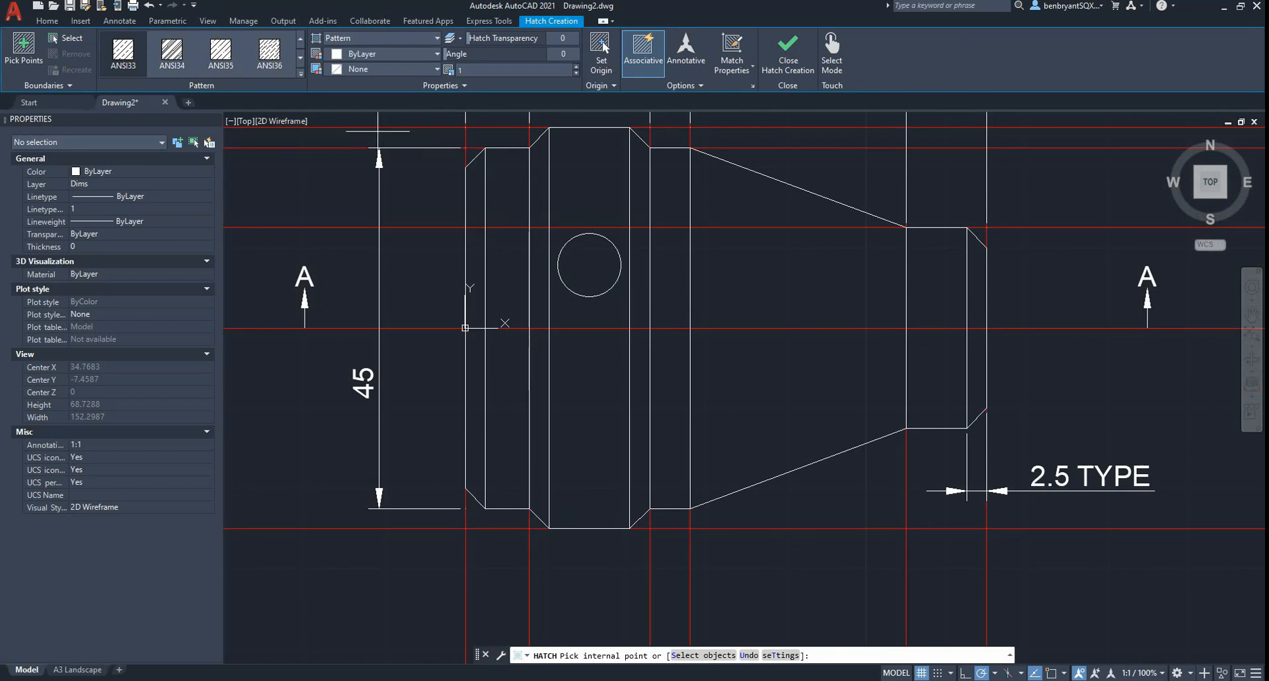
left_click(247, 55)
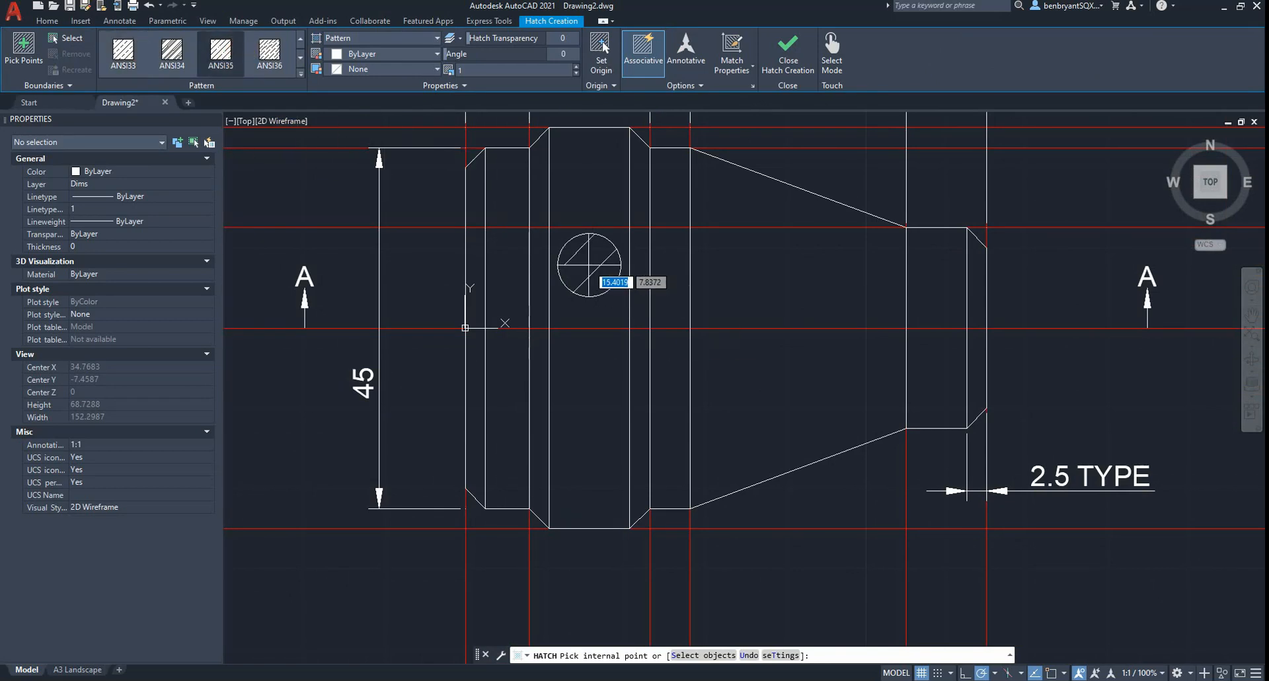
left_click(276, 52)
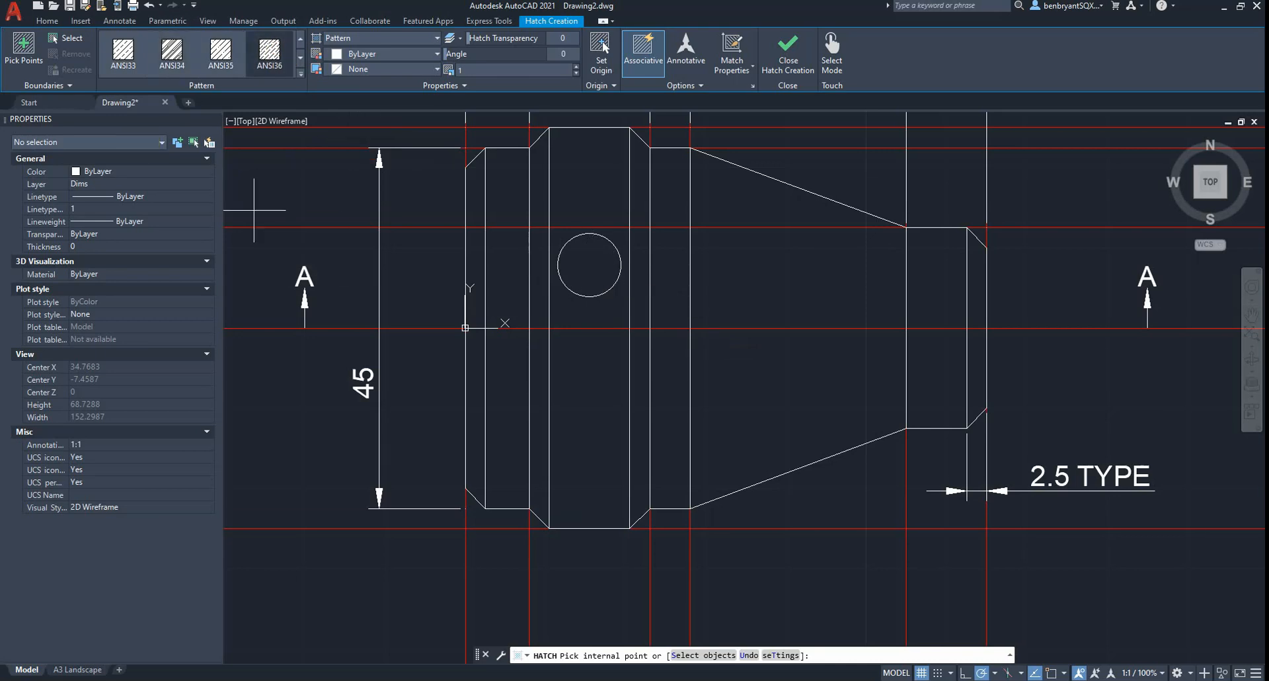
left_click(302, 59)
left_click(124, 51)
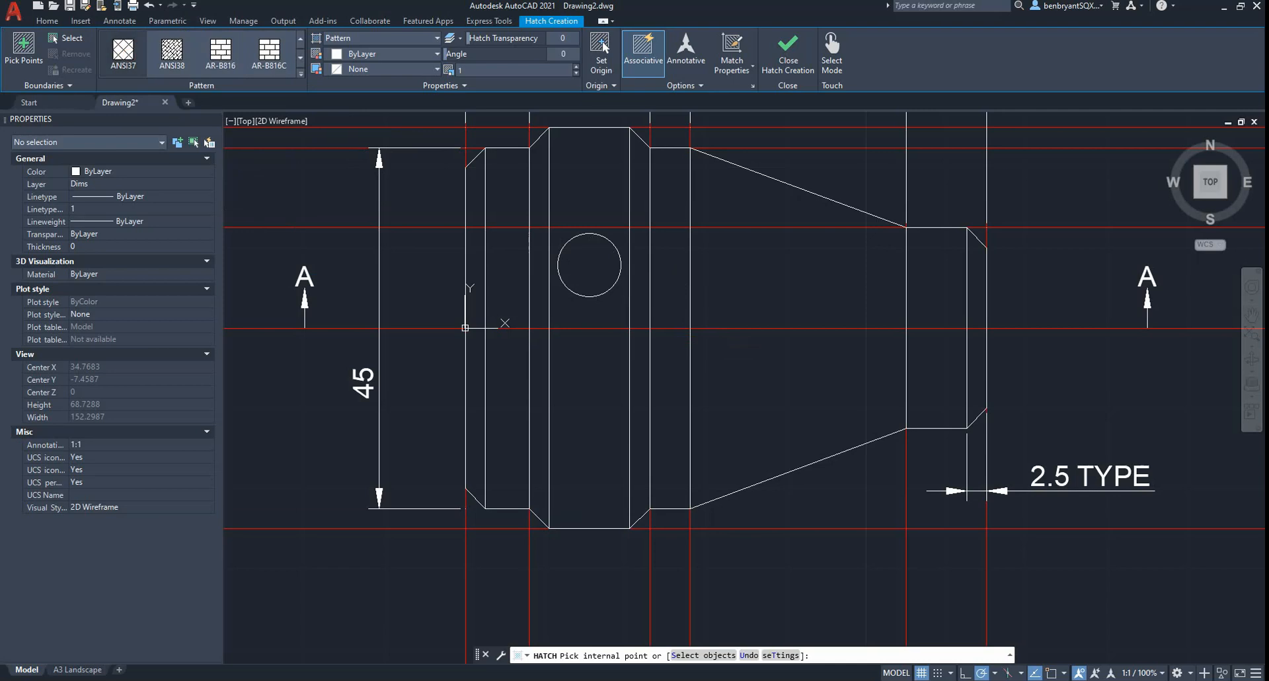
left_click(600, 281)
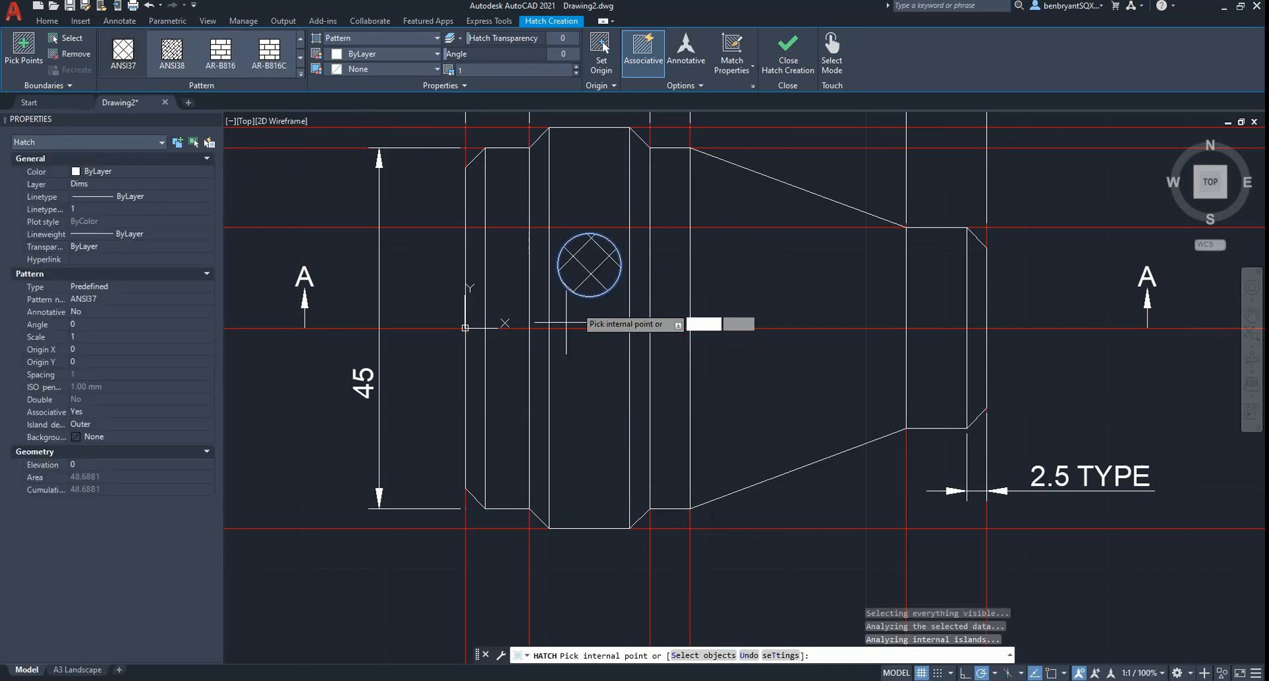
left_click(102, 72)
key("Escape")
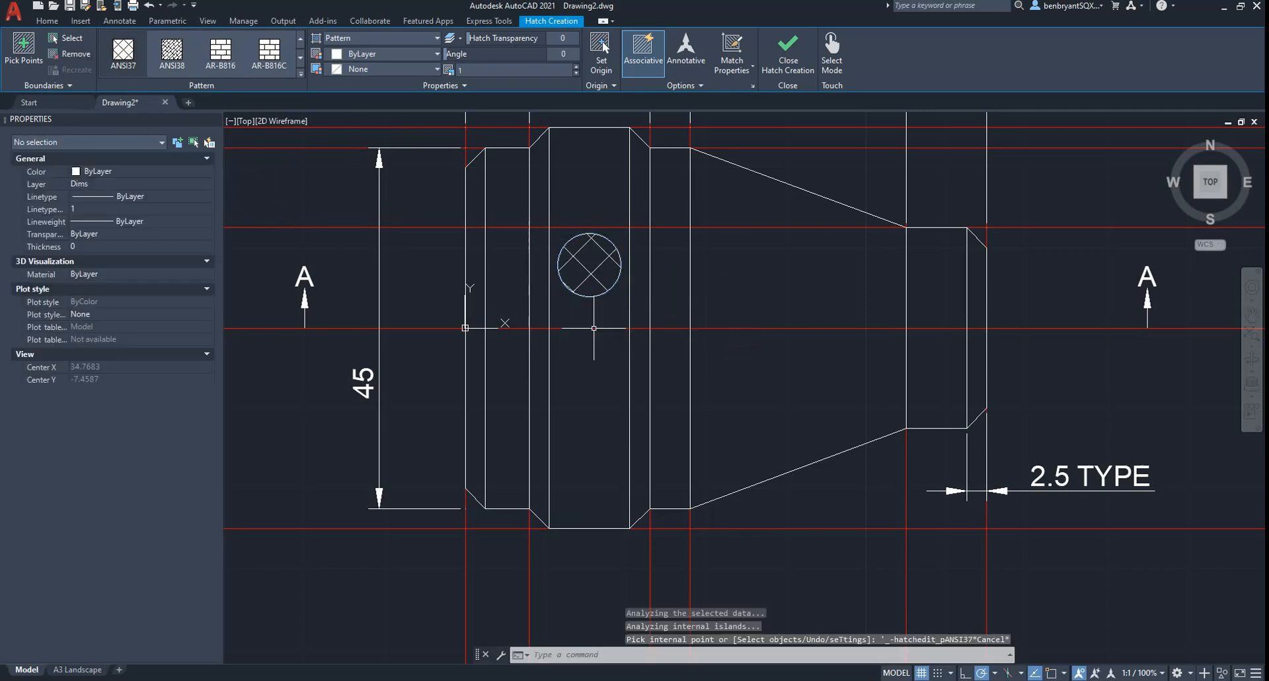
left_click(609, 291)
key("Delete")
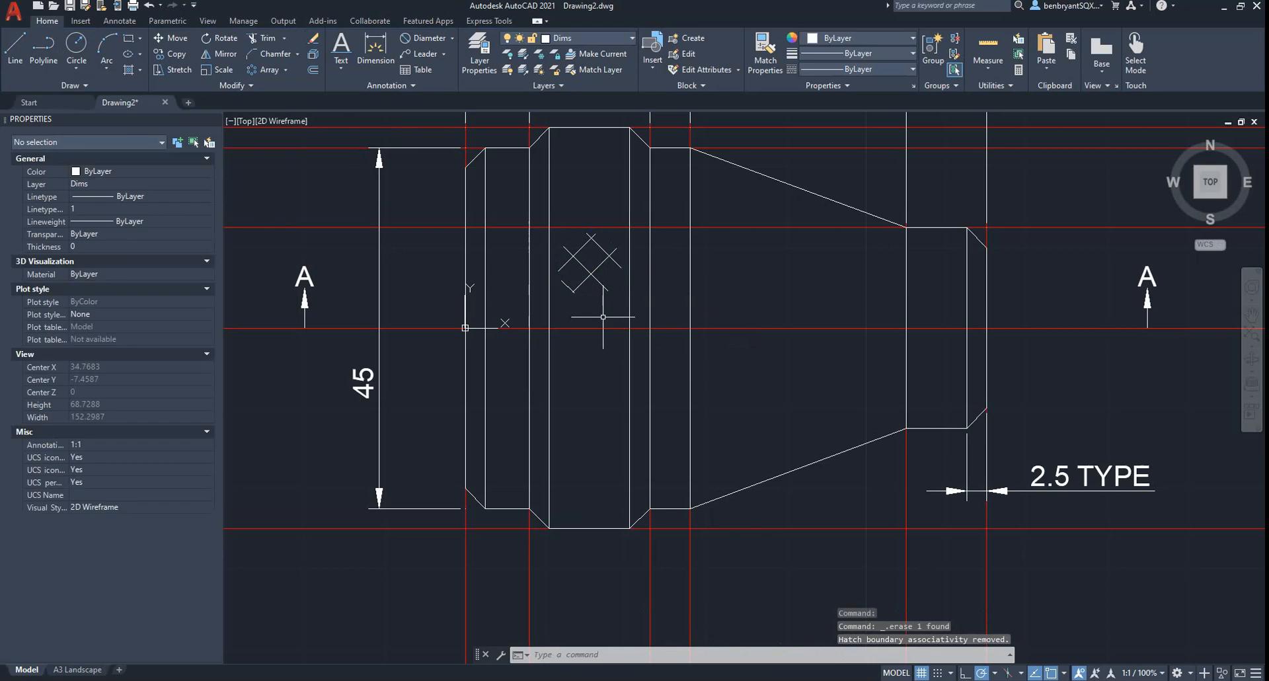
Edit the outer circle's width dimension in the end view to read Ø50 MED. DIAMOND KNURL.
scroll(614, 284, "down", 2)
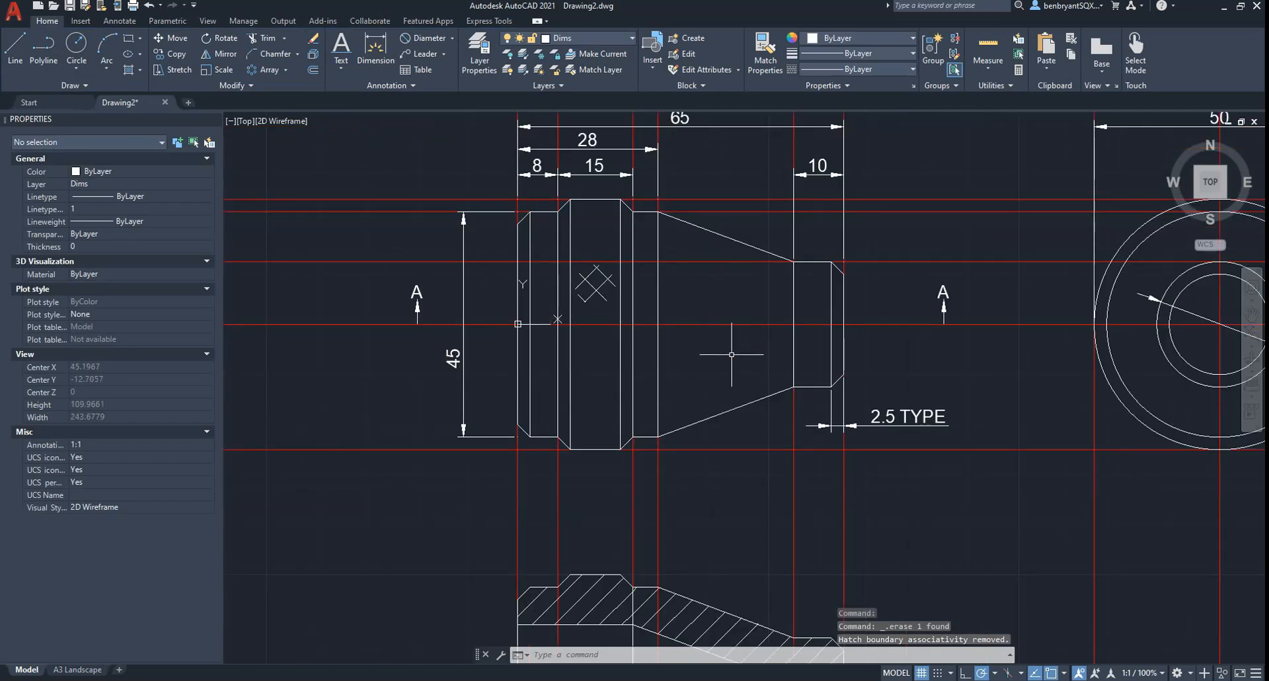
scroll(677, 303, "down", 1)
scroll(660, 297, "down", 2)
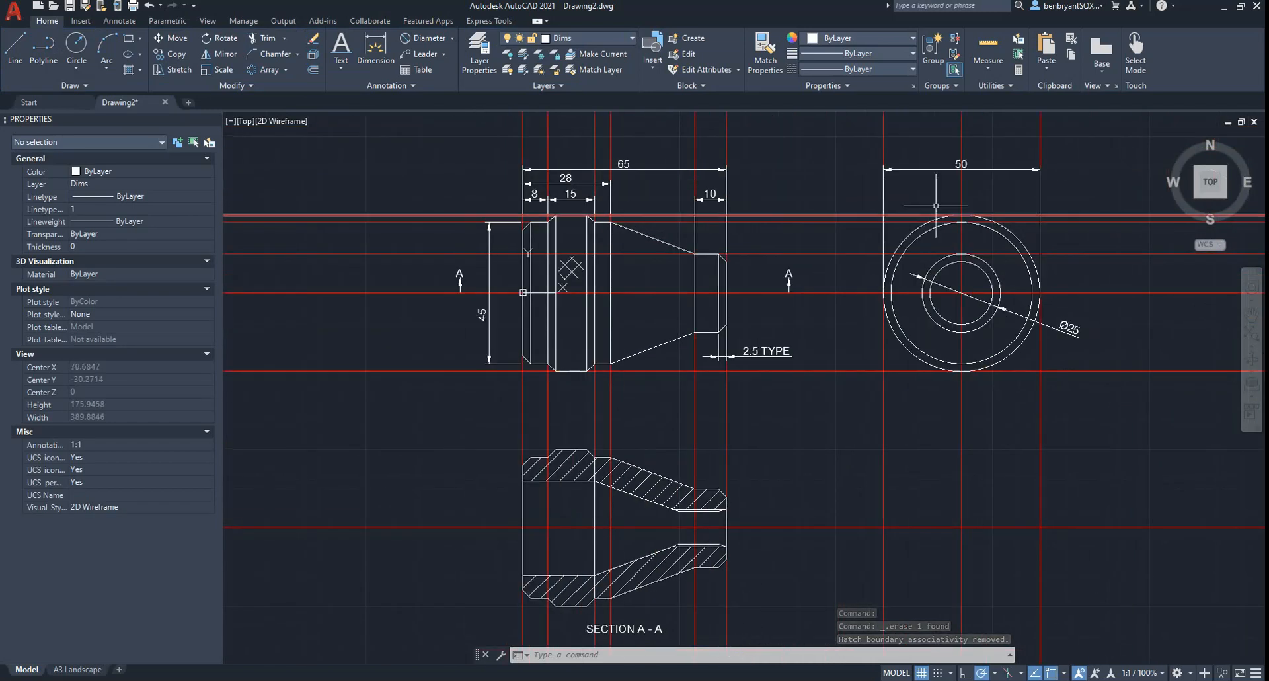
left_click(963, 168)
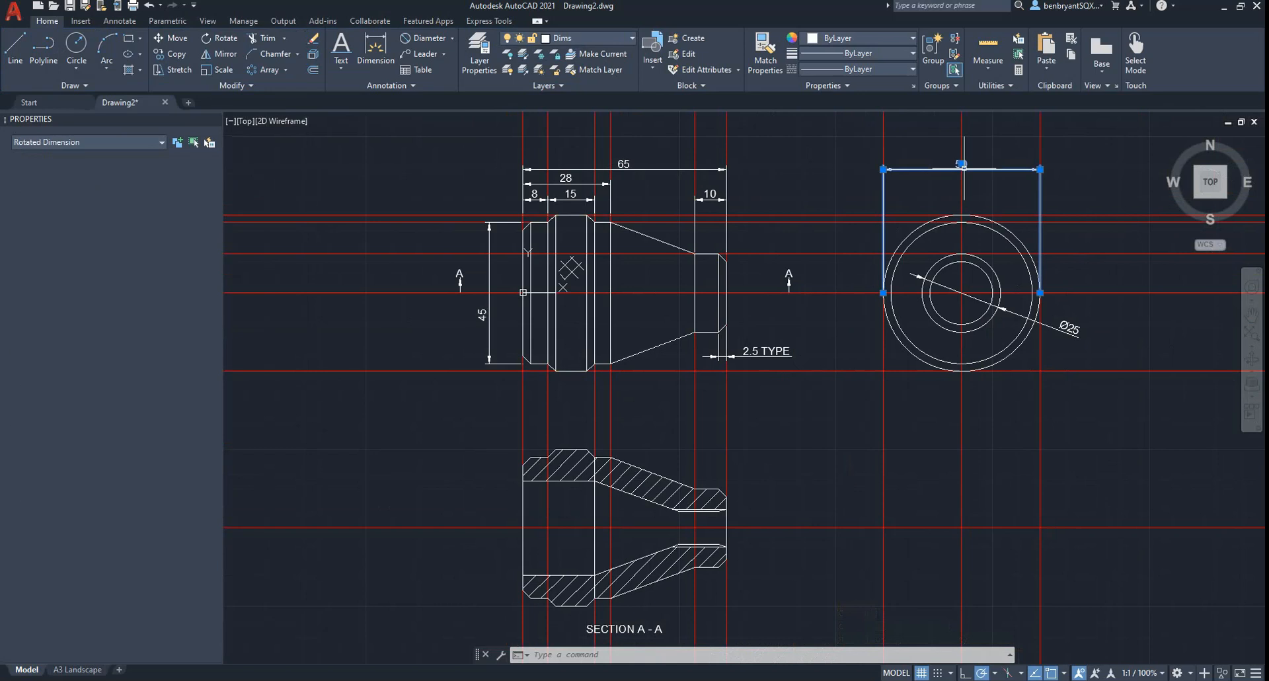
double_click(978, 169)
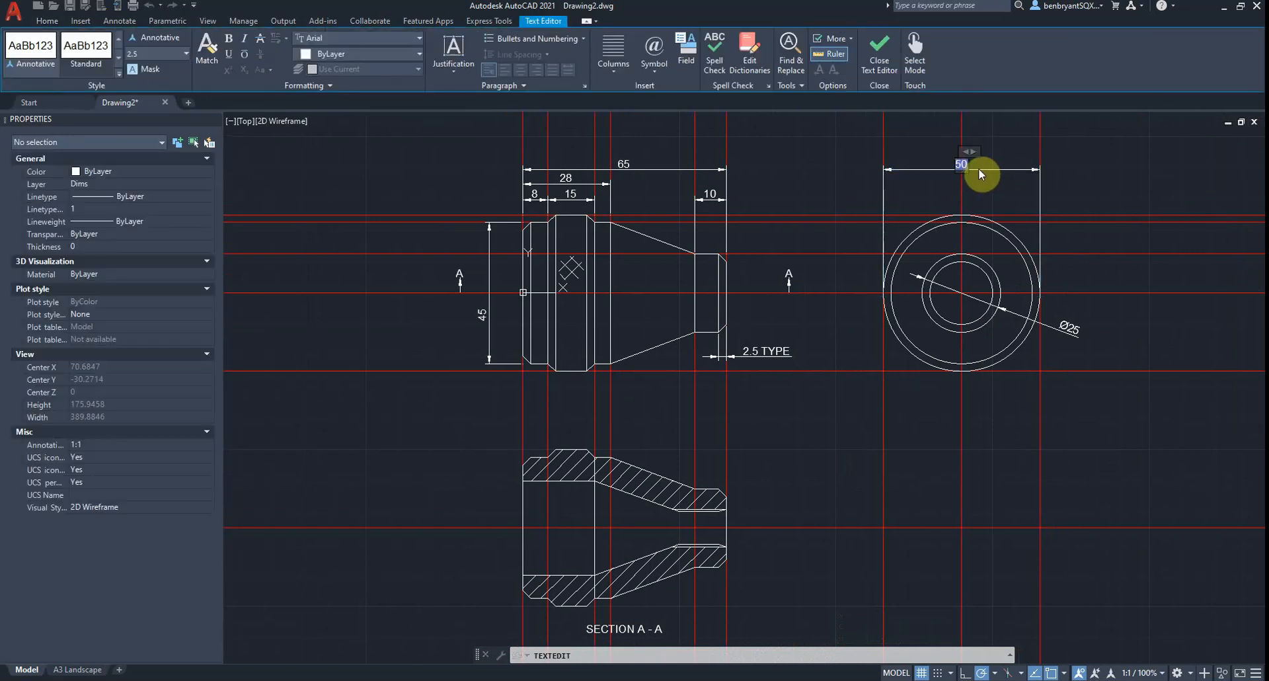
key("Home")
type("%%")
type("DIM")
key("BackSpace")
type("AMOUND KNURL")
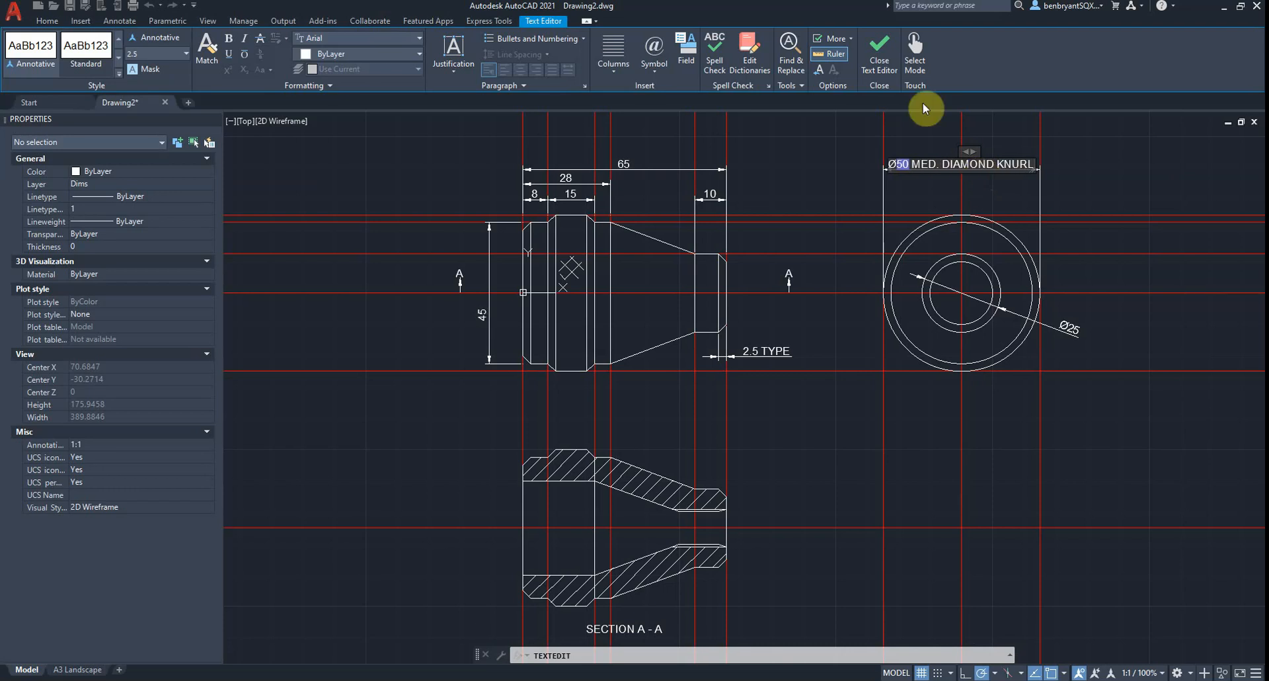
left_click(880, 50)
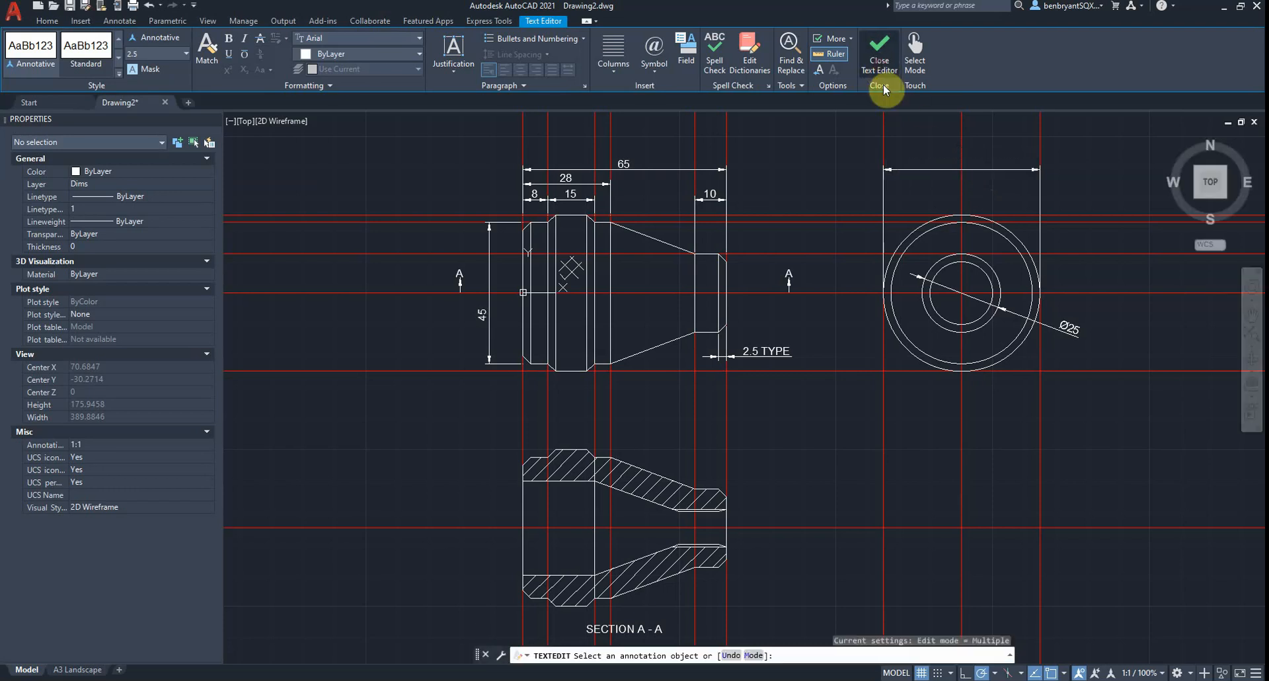
Reduce the text height of MED. DIAMOND KNURL in the Ø50 dimension to 1.5.
left_click(978, 164)
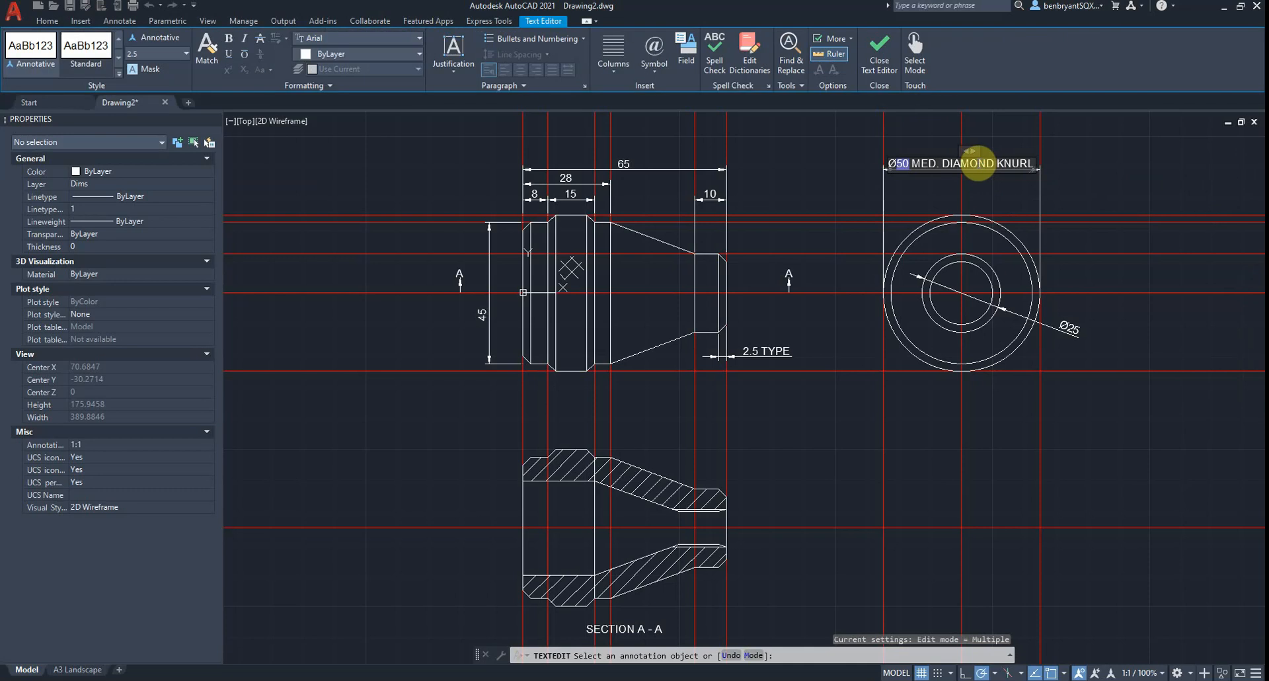
left_click(920, 163)
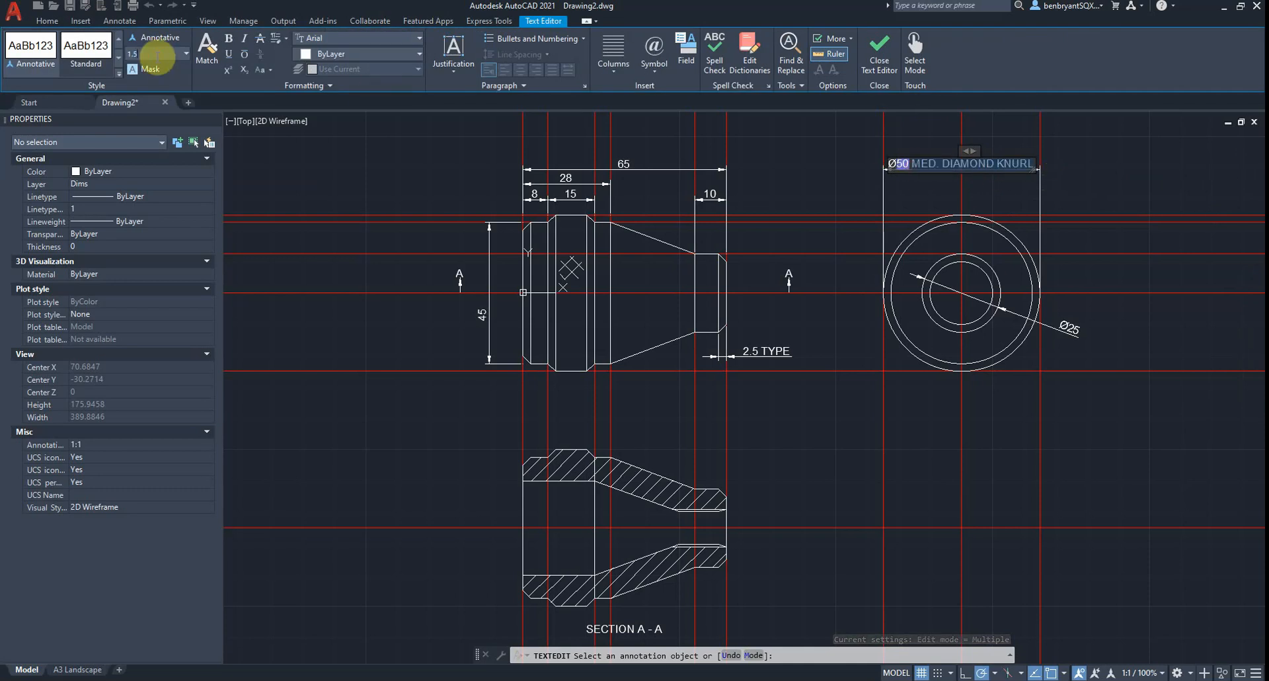
key("Return")
left_click(885, 54)
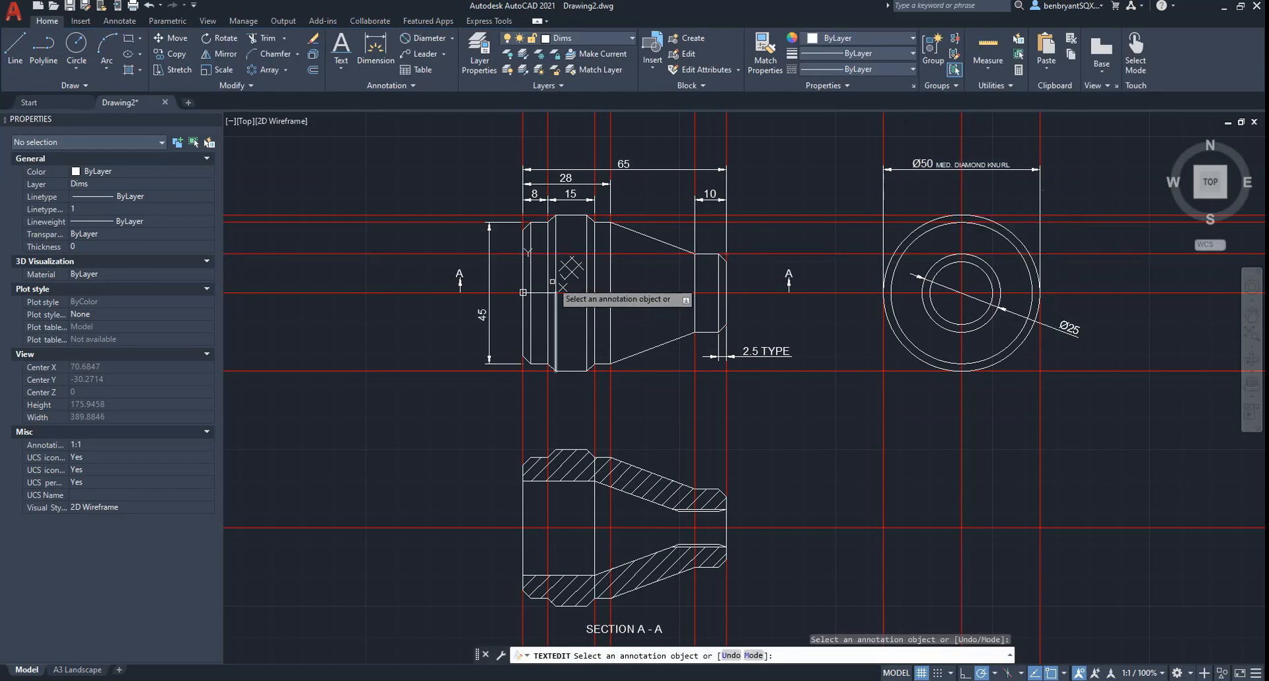
key("Escape")
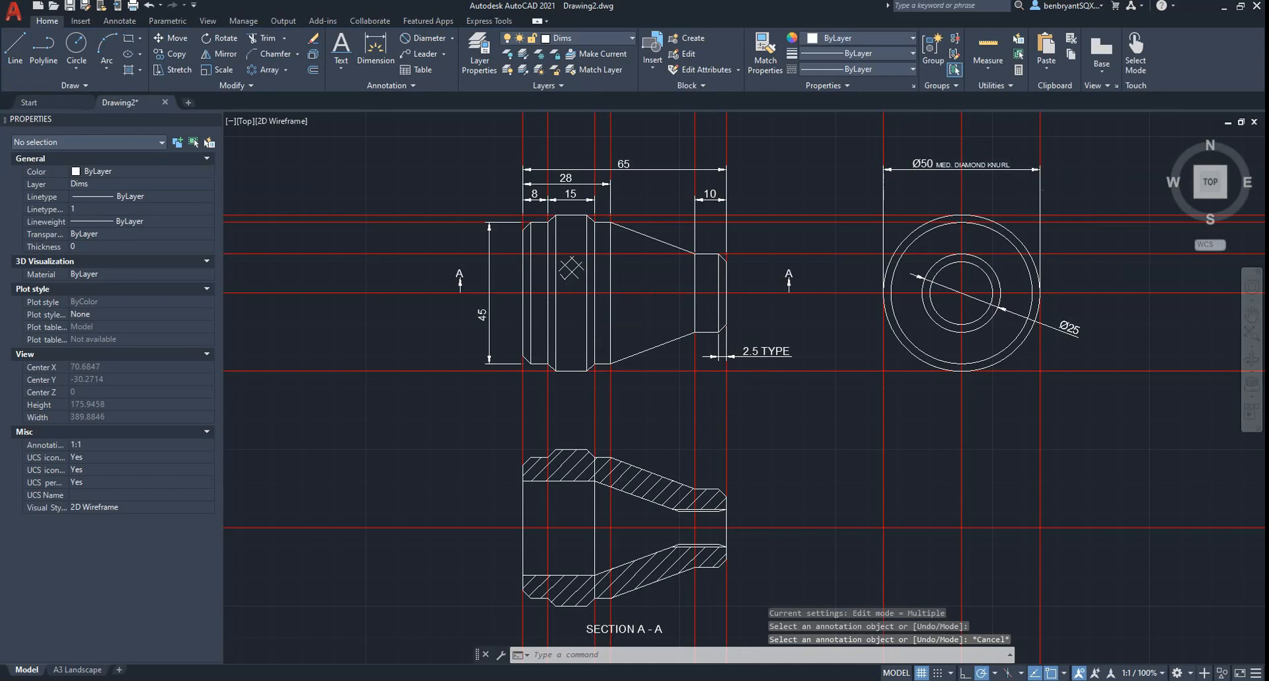
Add a vertical linear dimension across the large bore in section A-A, aligning its dimension line with the 45 mm dimension above.
scroll(789, 416, "down", 2)
middle_click_drag(851, 485, 826, 303)
scroll(826, 303, "up", 2)
scroll(616, 362, "up", 2)
middle_click_drag(611, 354, 692, 382)
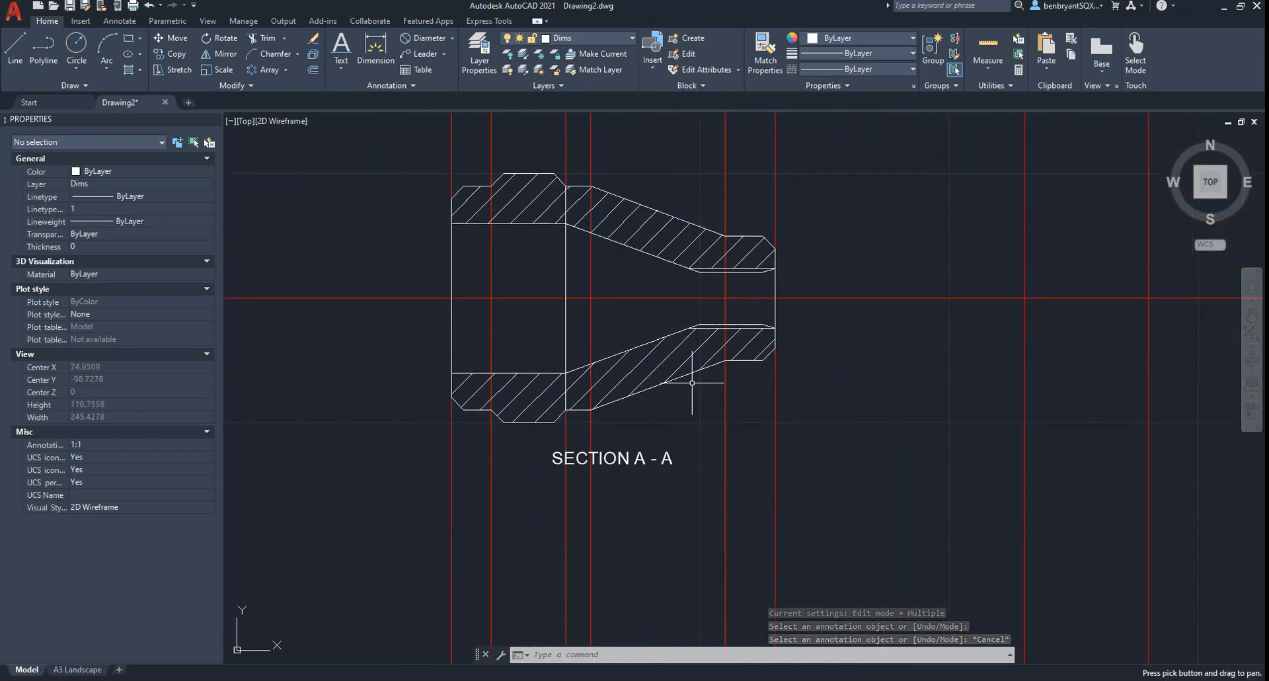
left_click(595, 38)
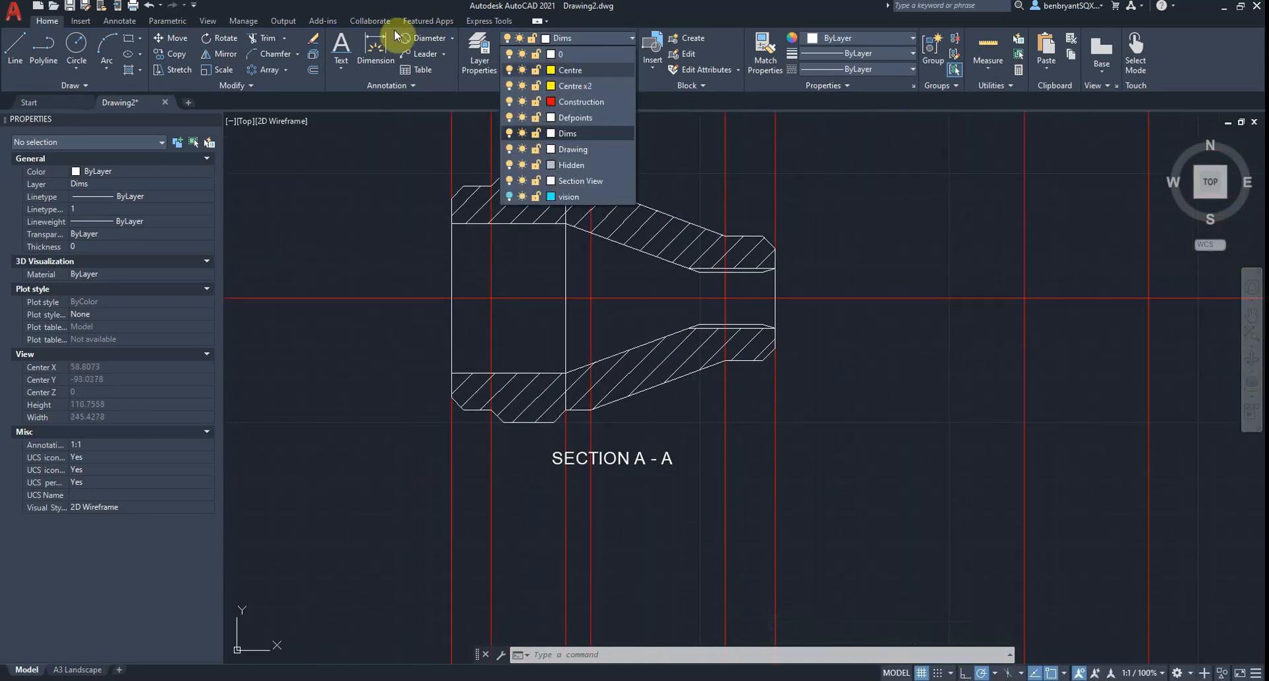
left_click(431, 36)
left_click(447, 39)
left_click(452, 40)
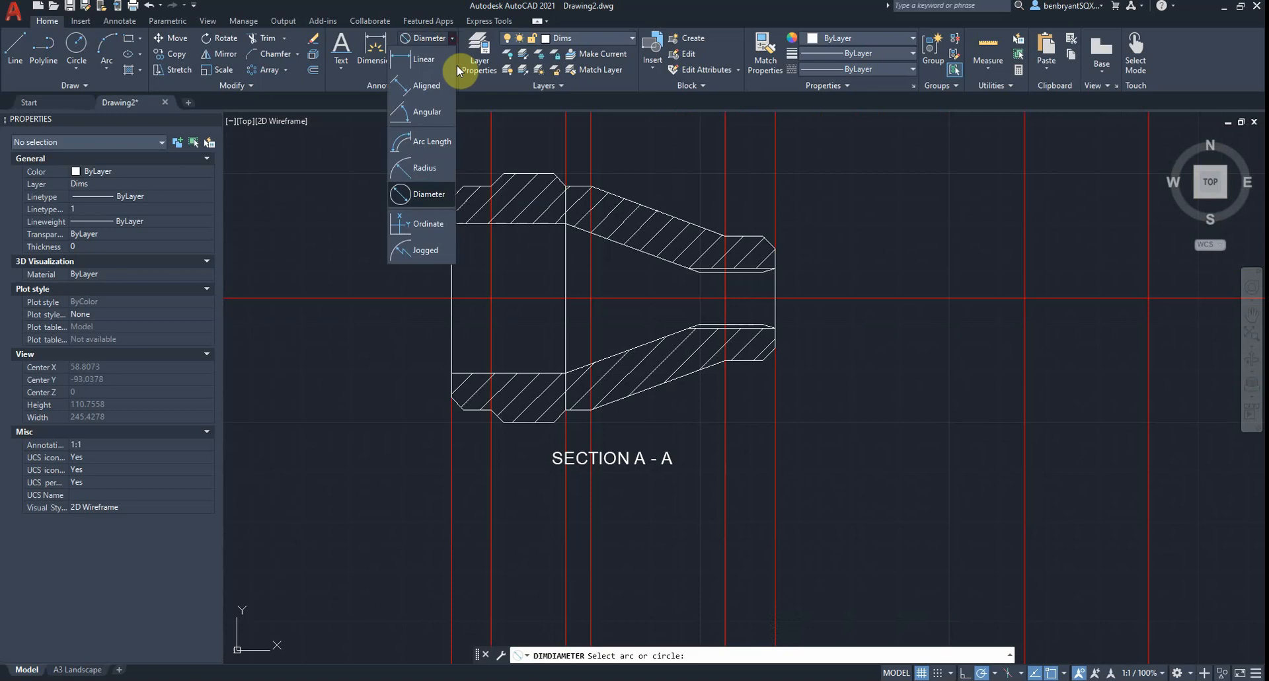
left_click(424, 59)
left_click(451, 224)
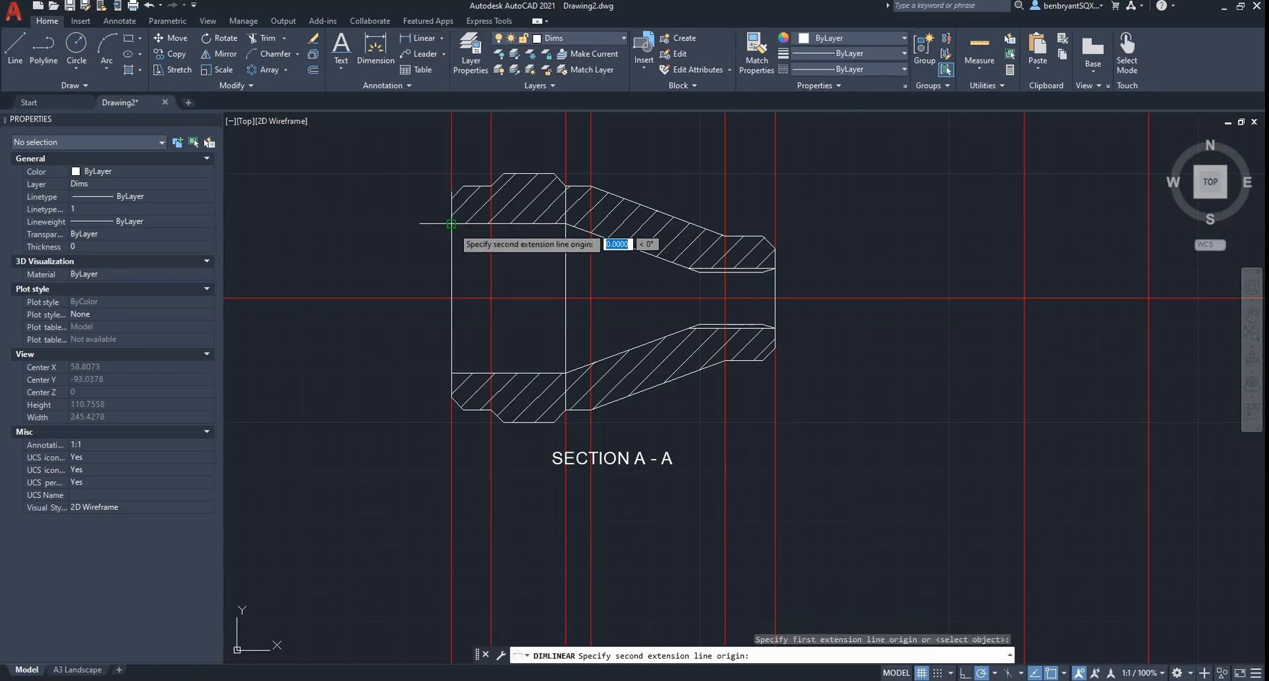
left_click(457, 403)
scroll(450, 370, "up", 2)
scroll(416, 225, "down", 6)
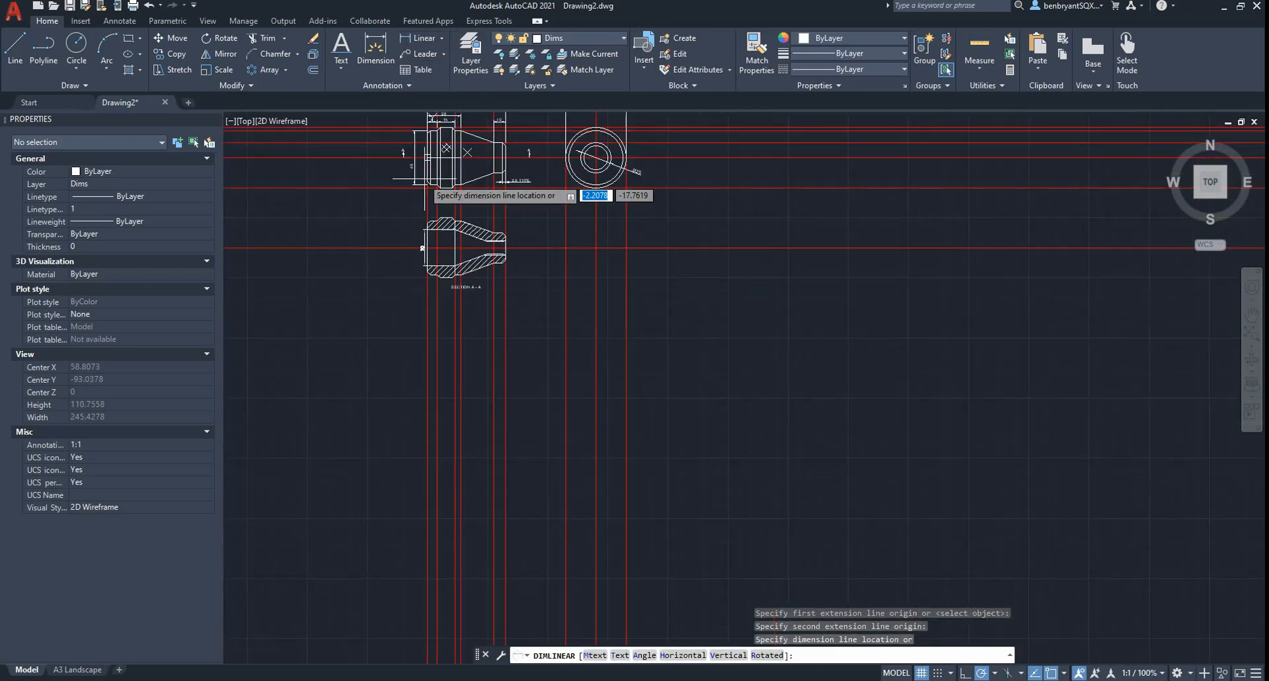
scroll(418, 166, "up", 6)
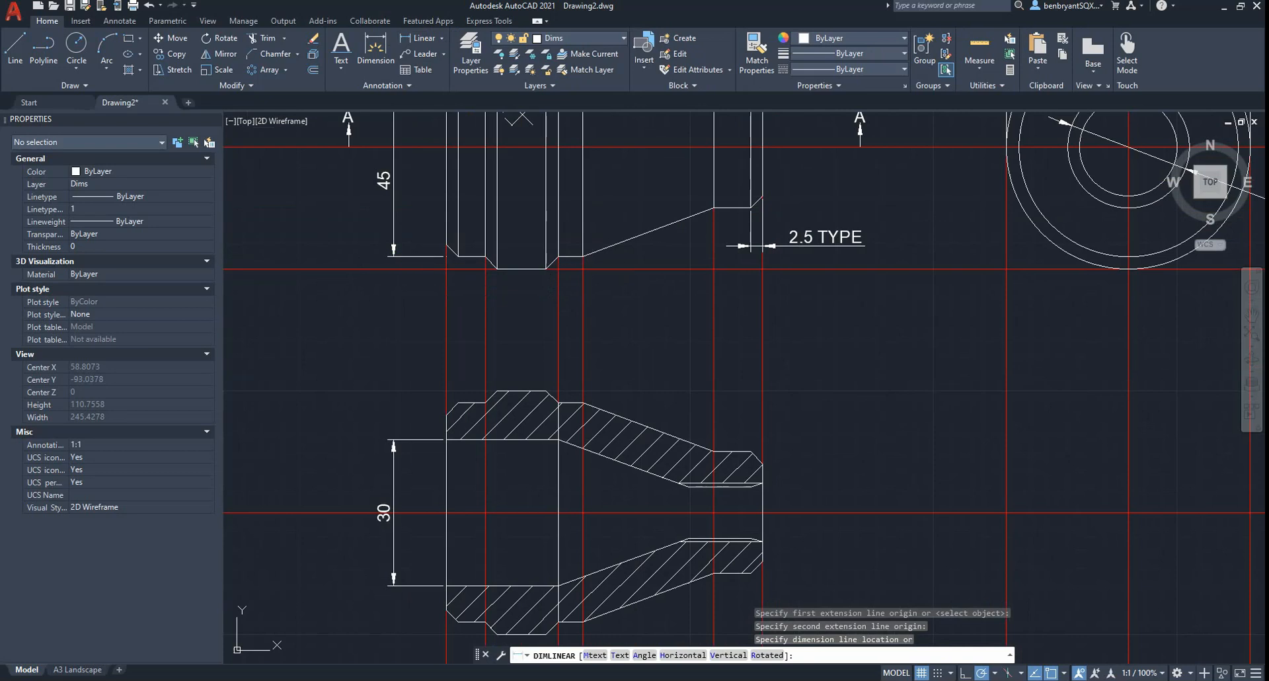
left_click(394, 256)
Prefix the large bore's dimension text in section A-A with a diameter symbol so it reads Ø30.
middle_click_drag(484, 638, 506, 513)
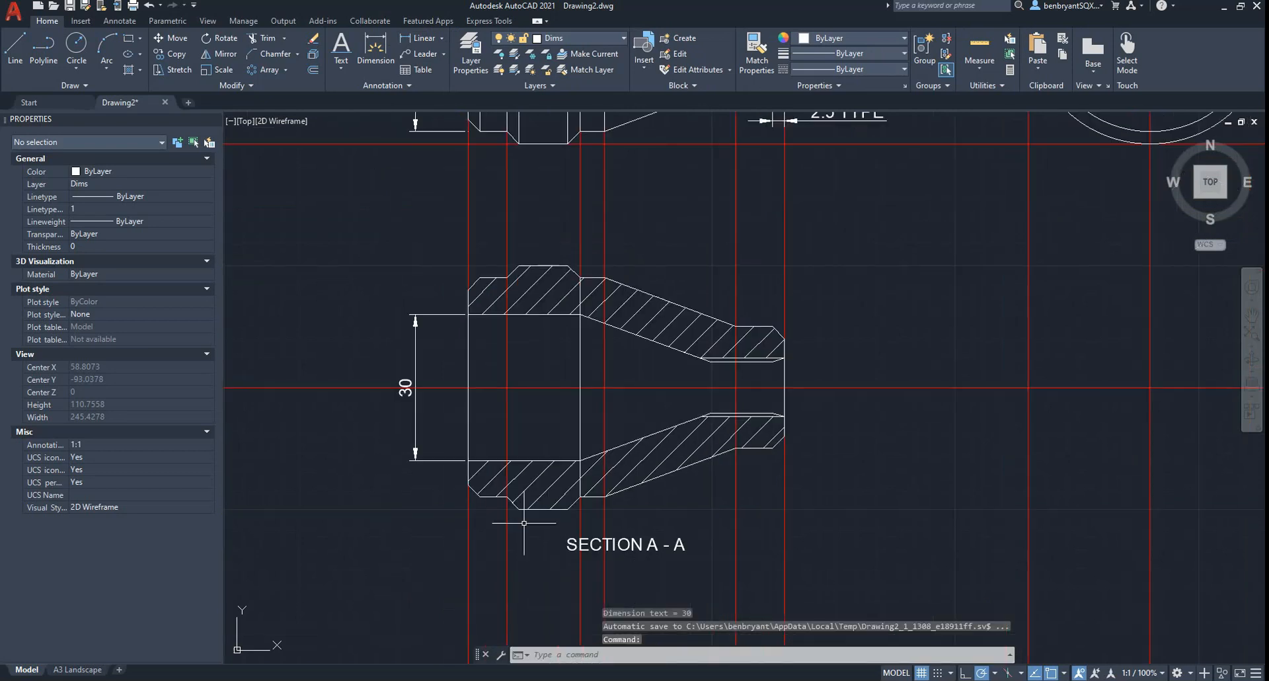
left_click(404, 383)
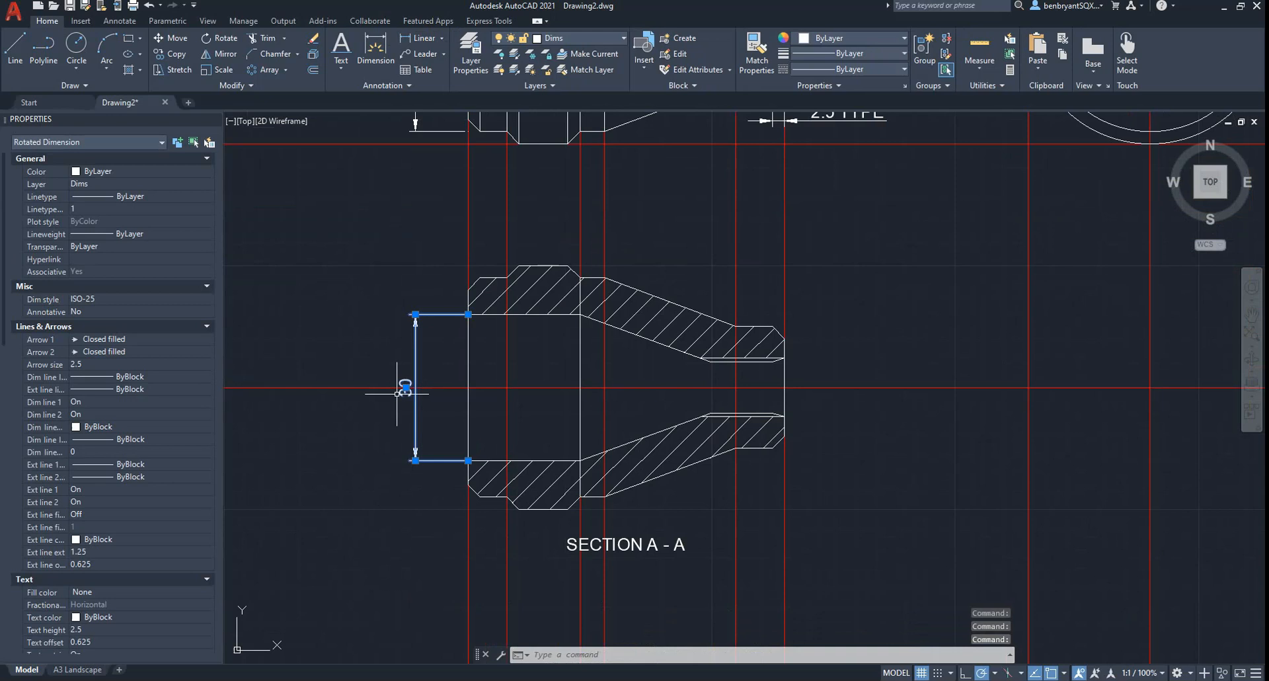
double_click(405, 390)
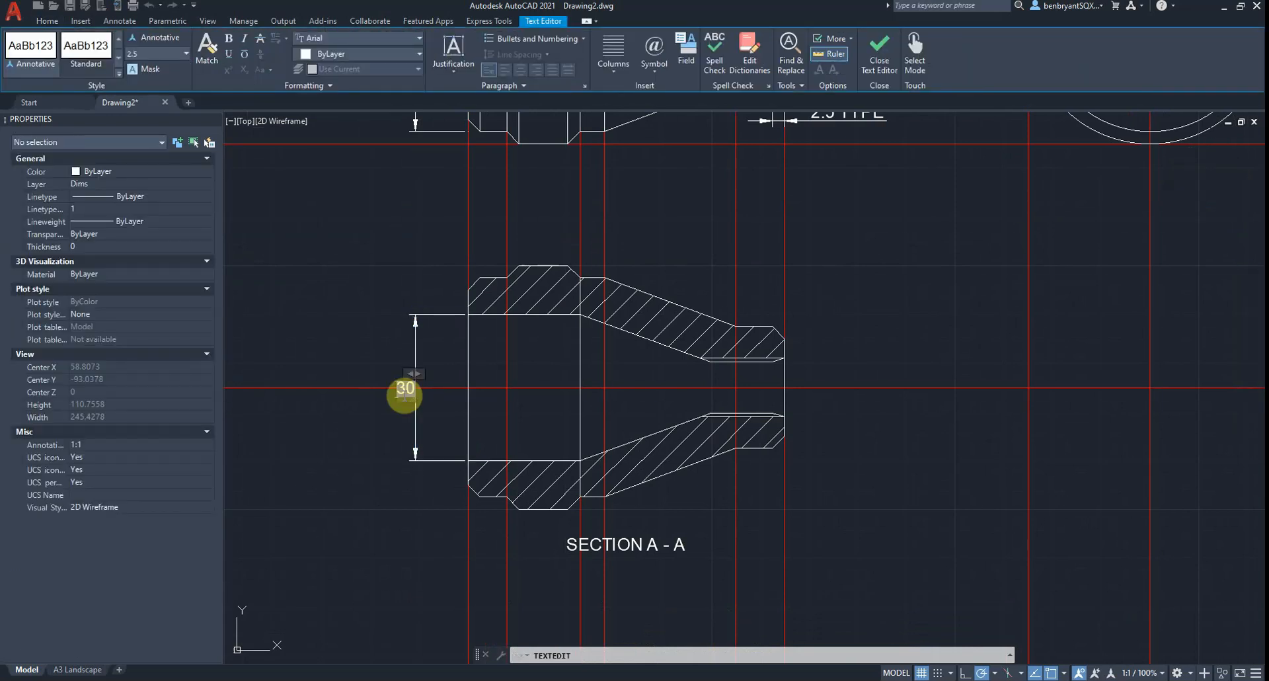
type("%%c")
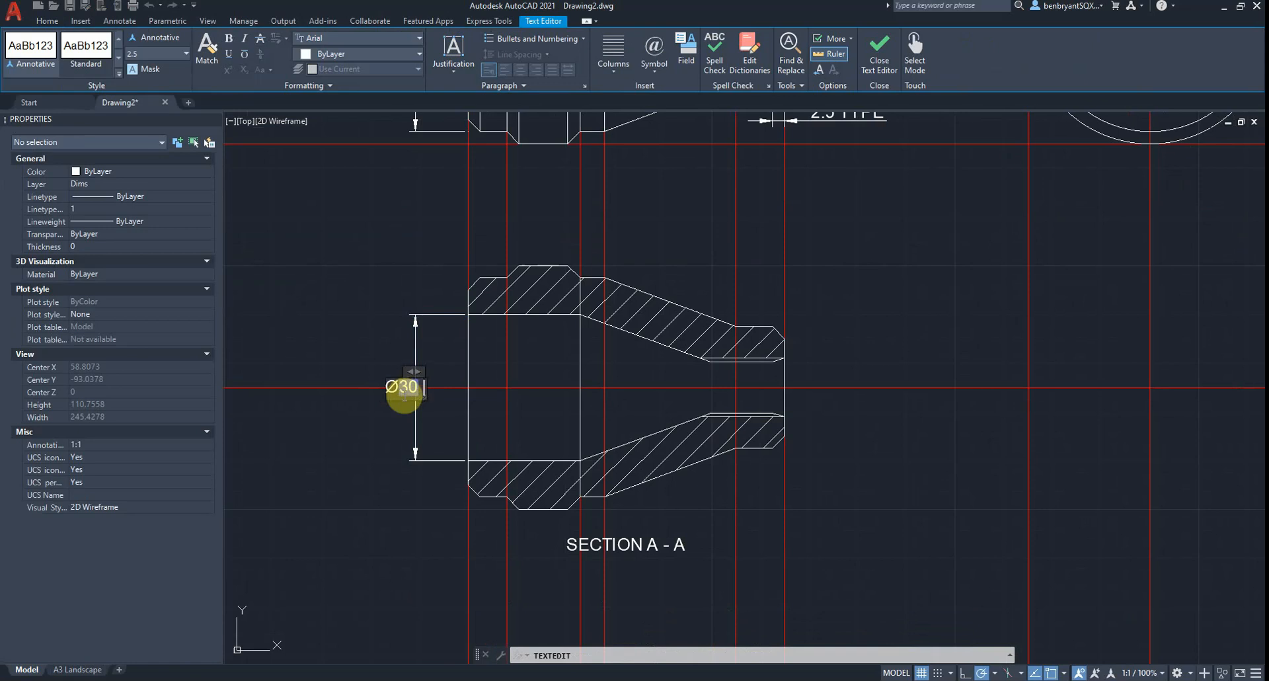
Append a plus/minus tolerance of 0.1 to the Ø30 bore dimension text and finish the text edit.
type("%%")
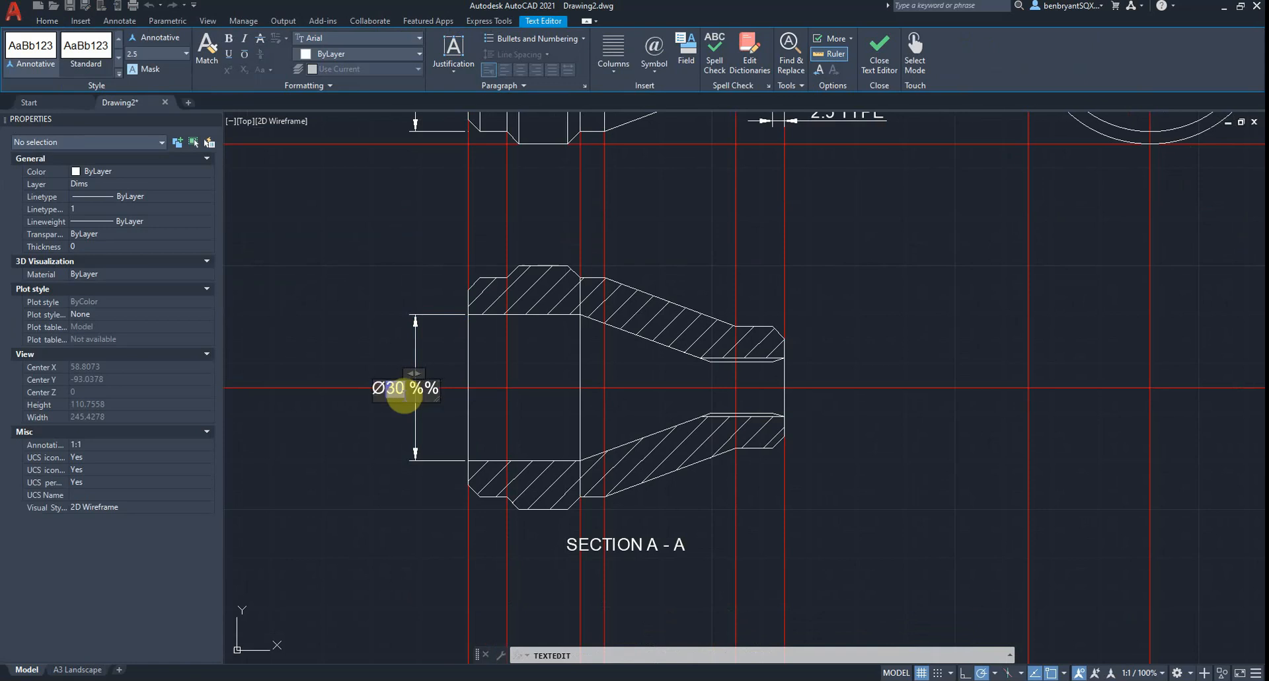
type("+")
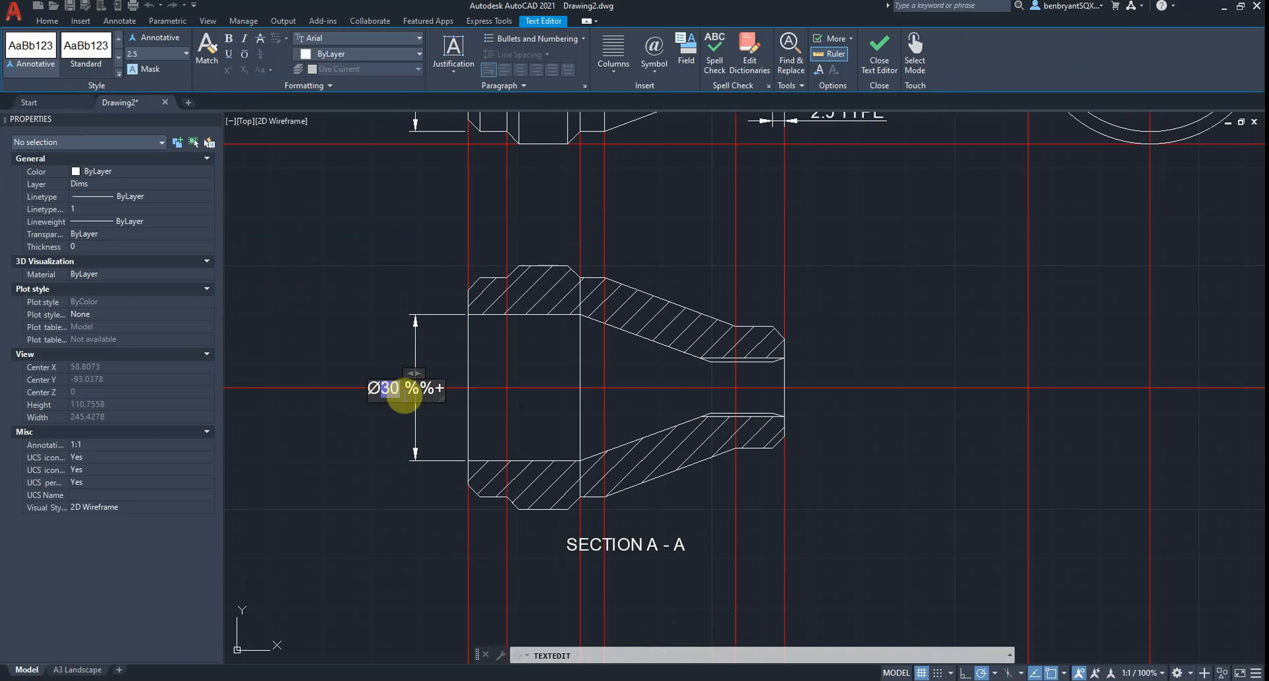
type("-")
key("BackSpace")
key("BackSpace")
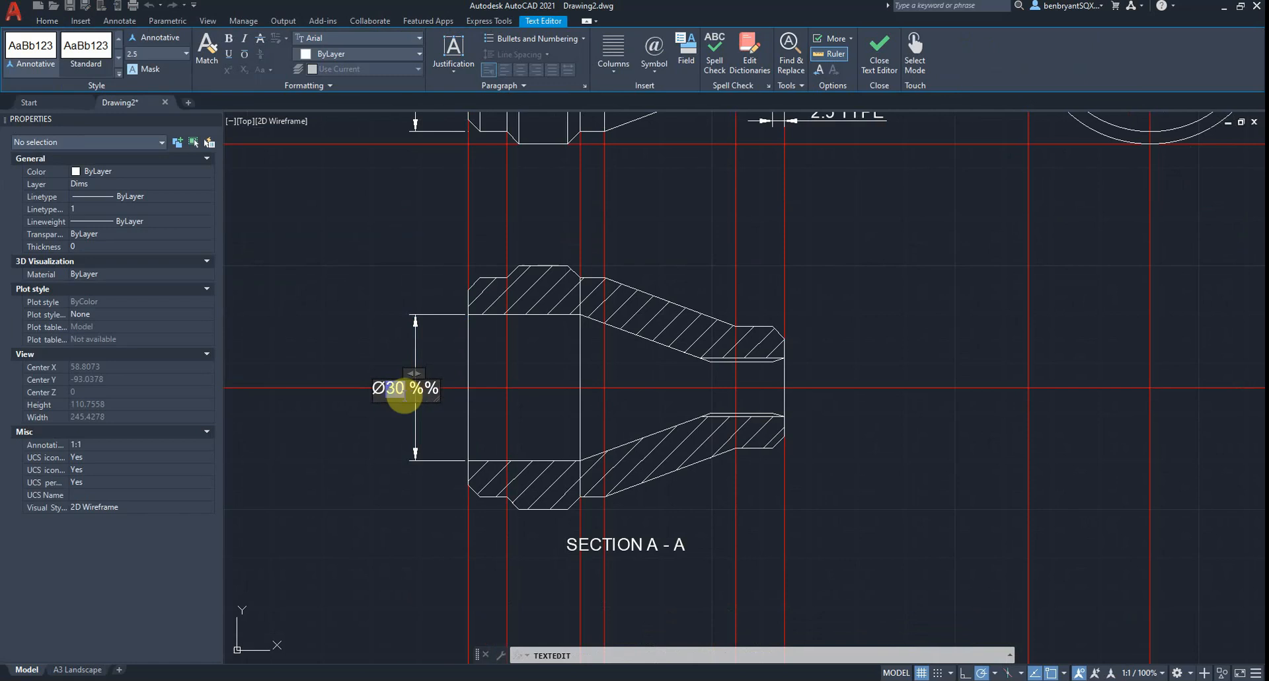
left_click(644, 58)
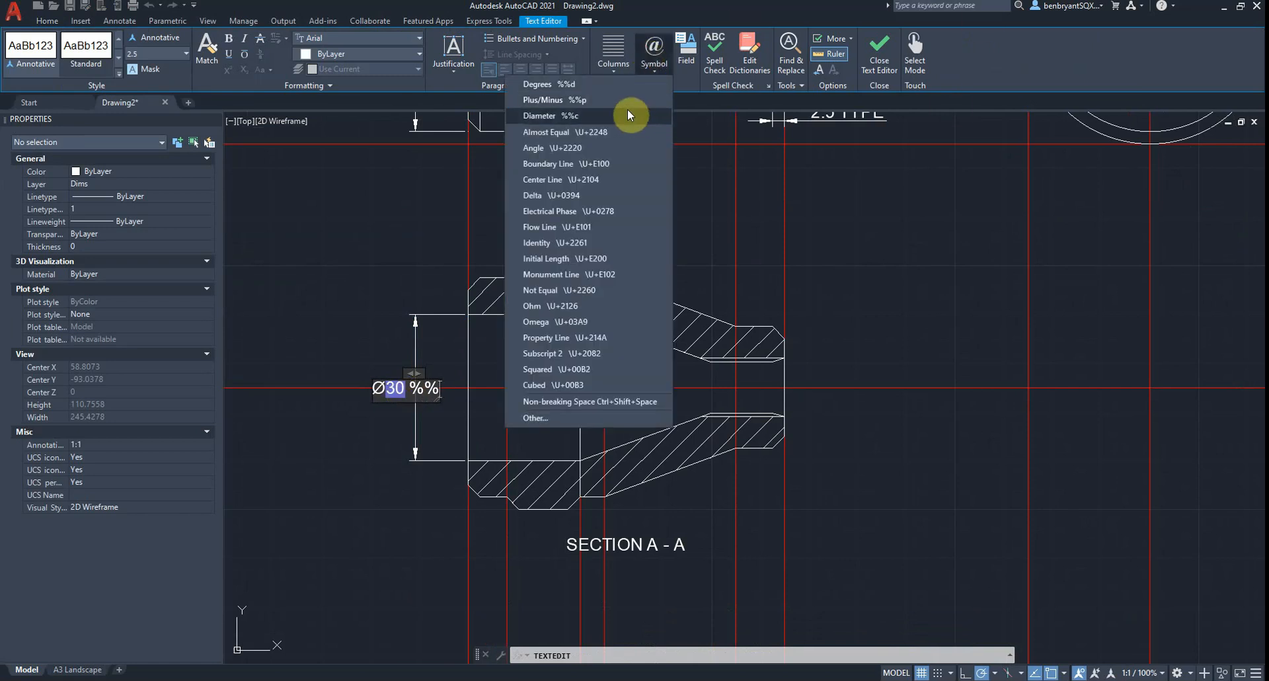
left_click(454, 391)
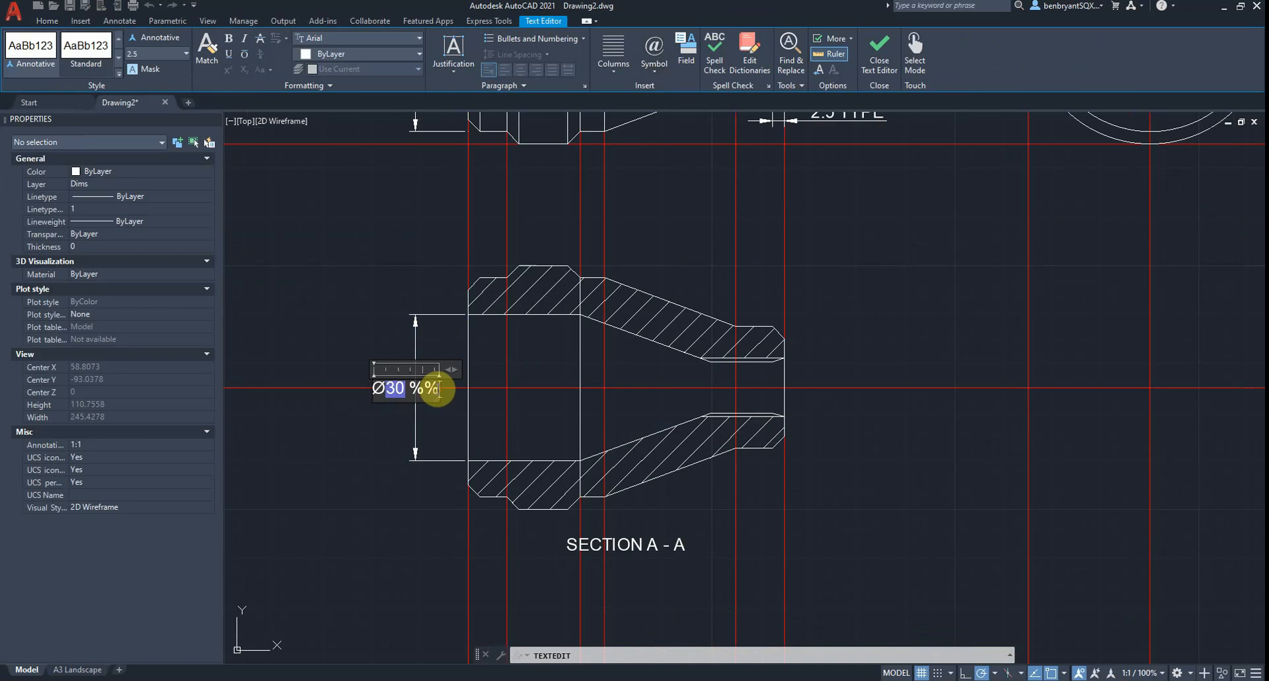
type("p")
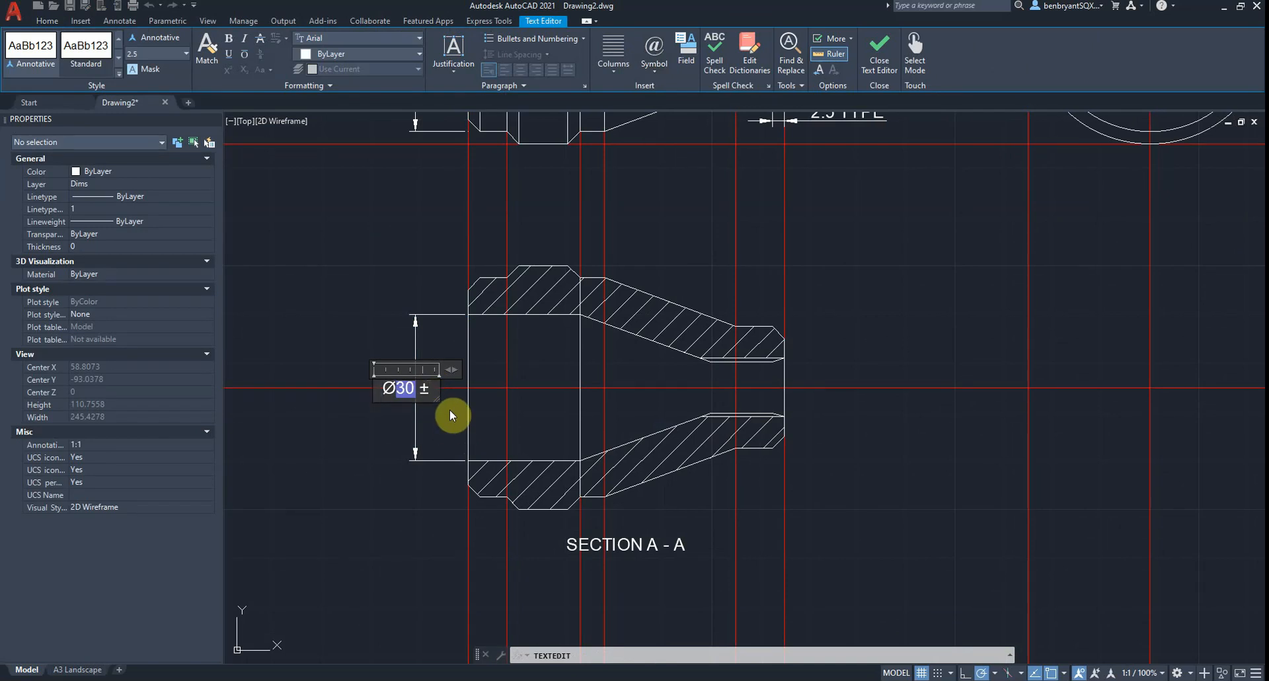
type(" 0.1")
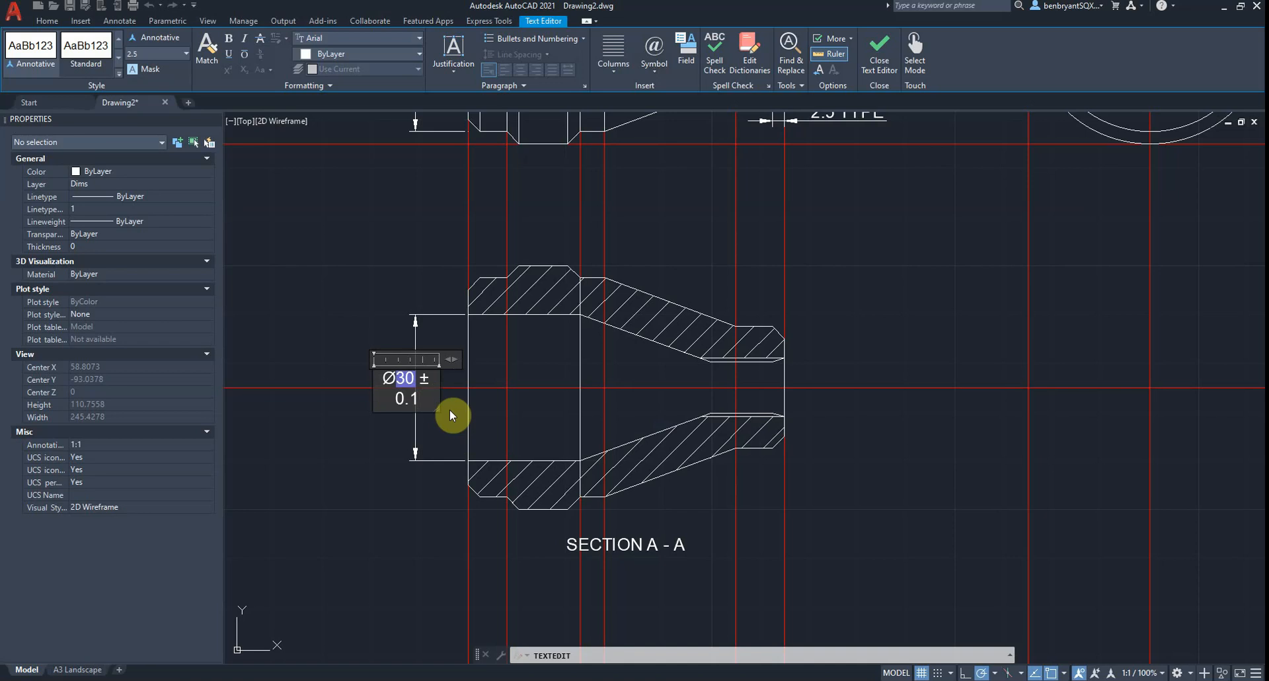
left_click(479, 394)
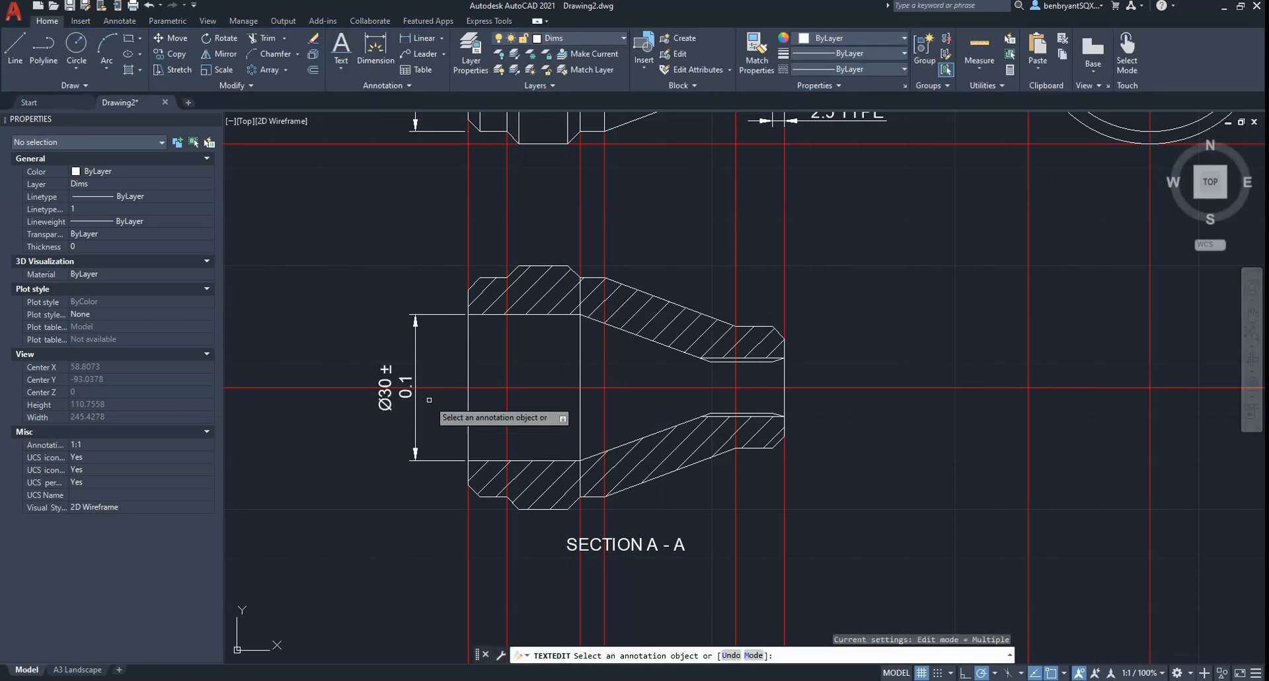
key("Escape")
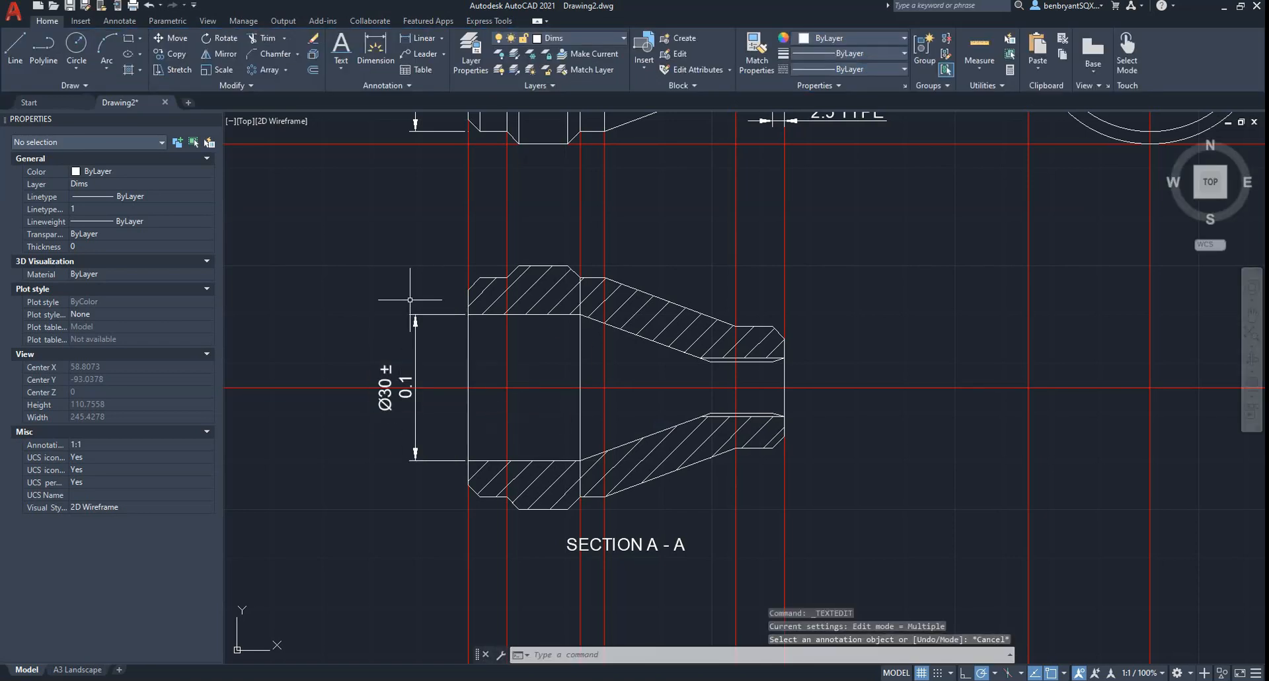
left_click(393, 86)
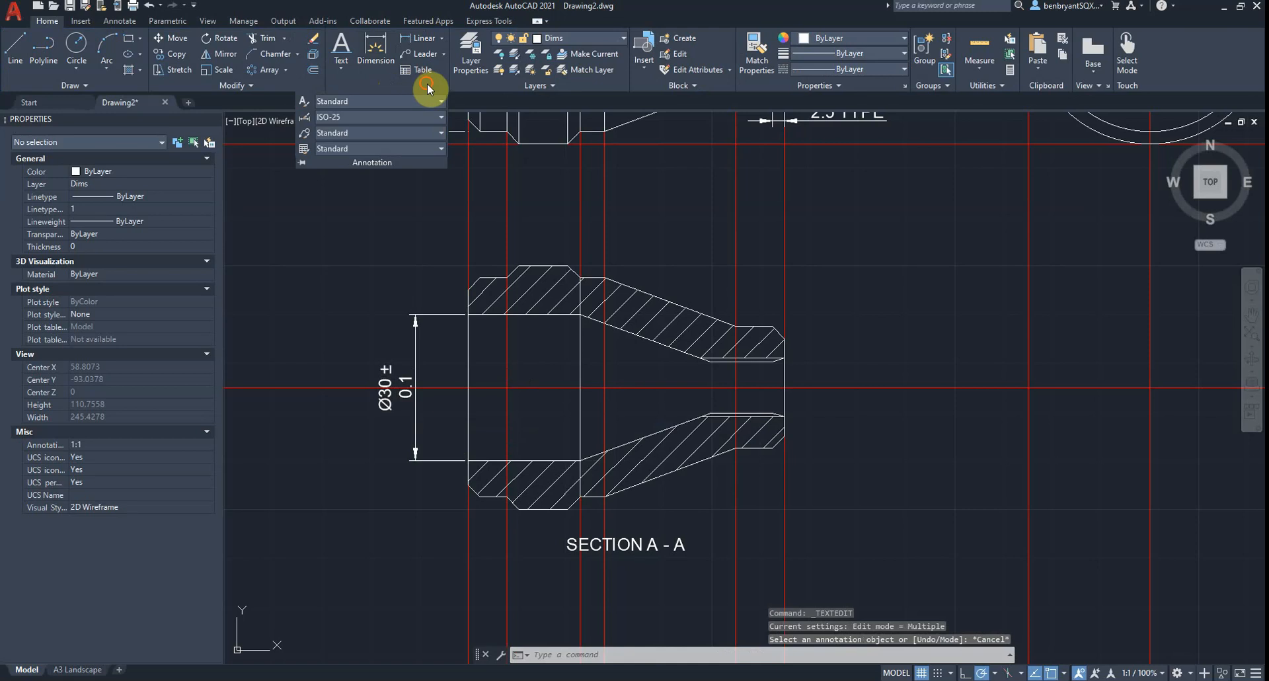
left_click(120, 21)
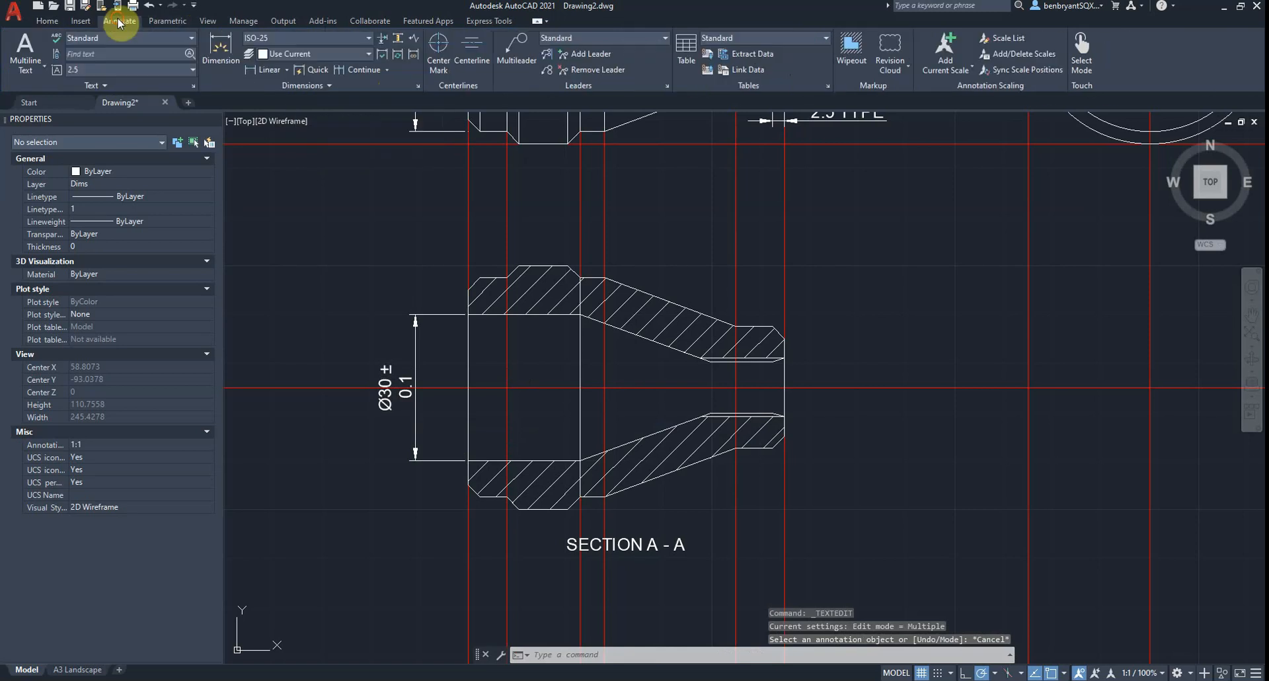
left_click(340, 89)
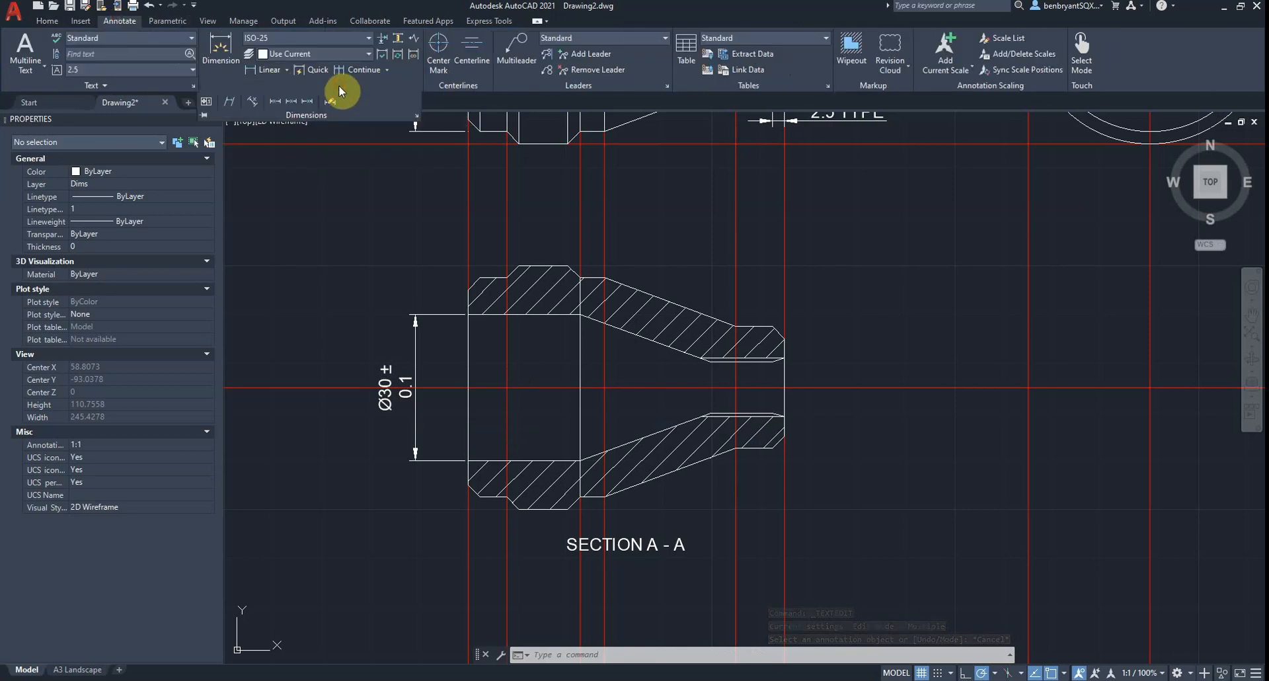
left_click(207, 102)
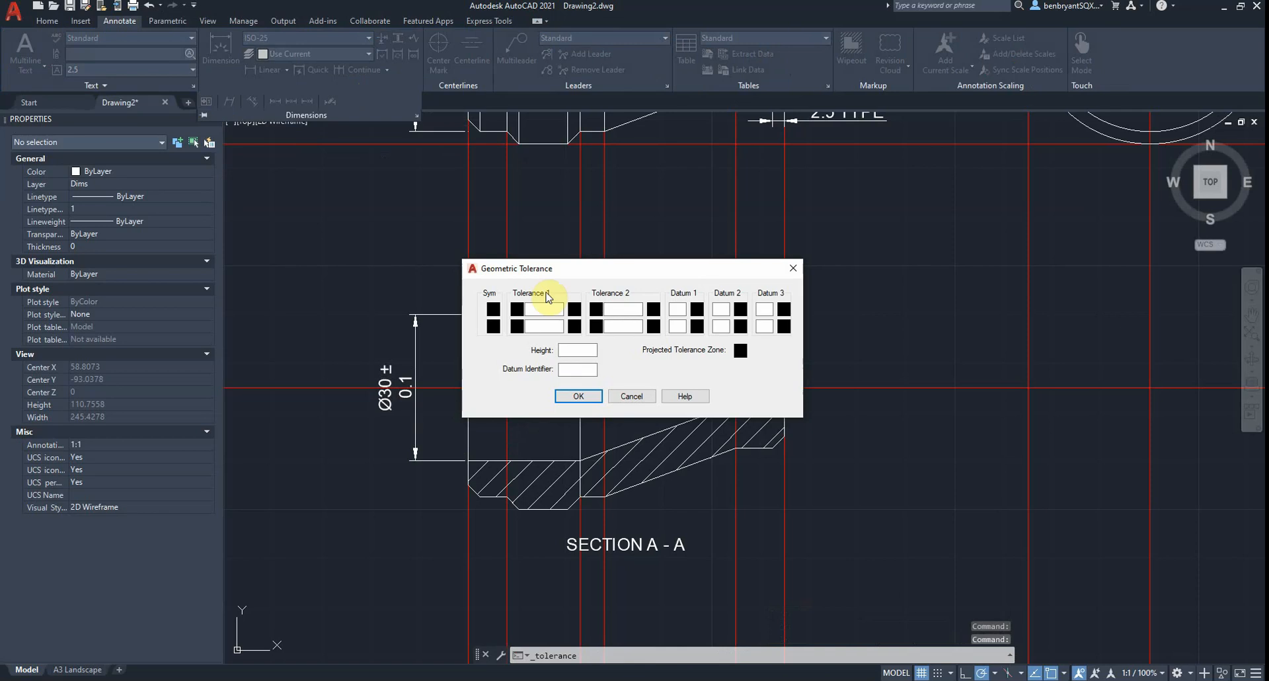
left_click(493, 311)
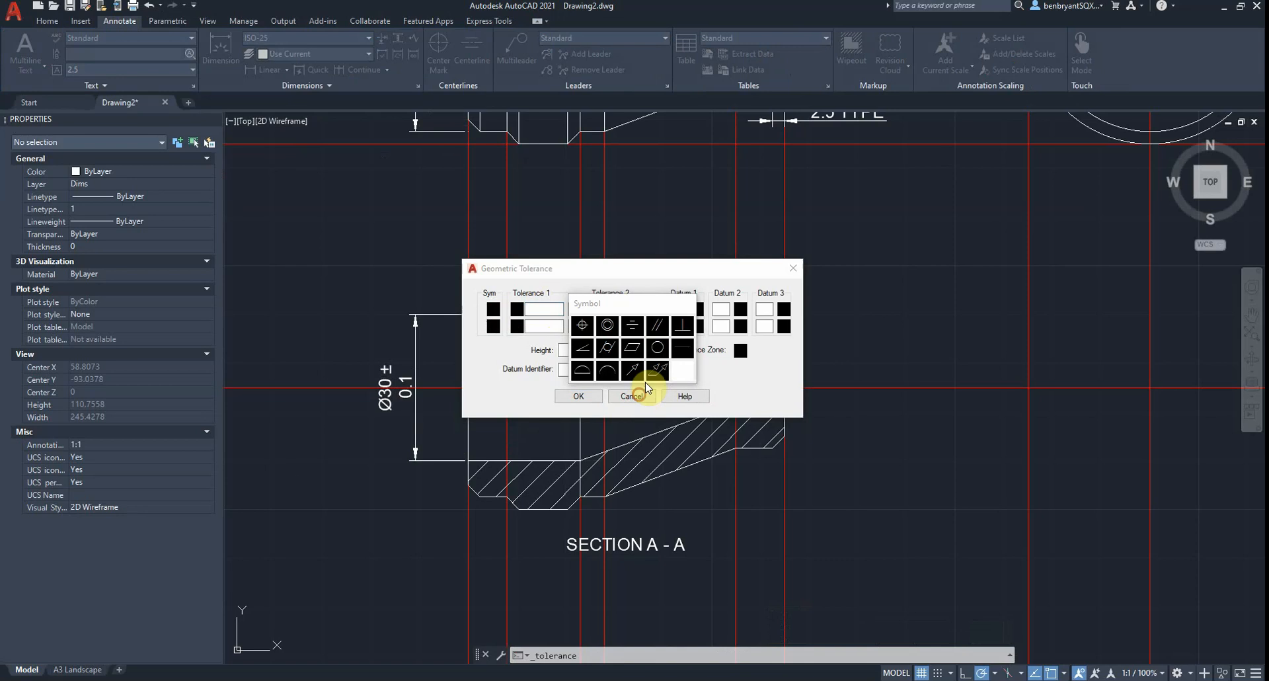
left_click(684, 371)
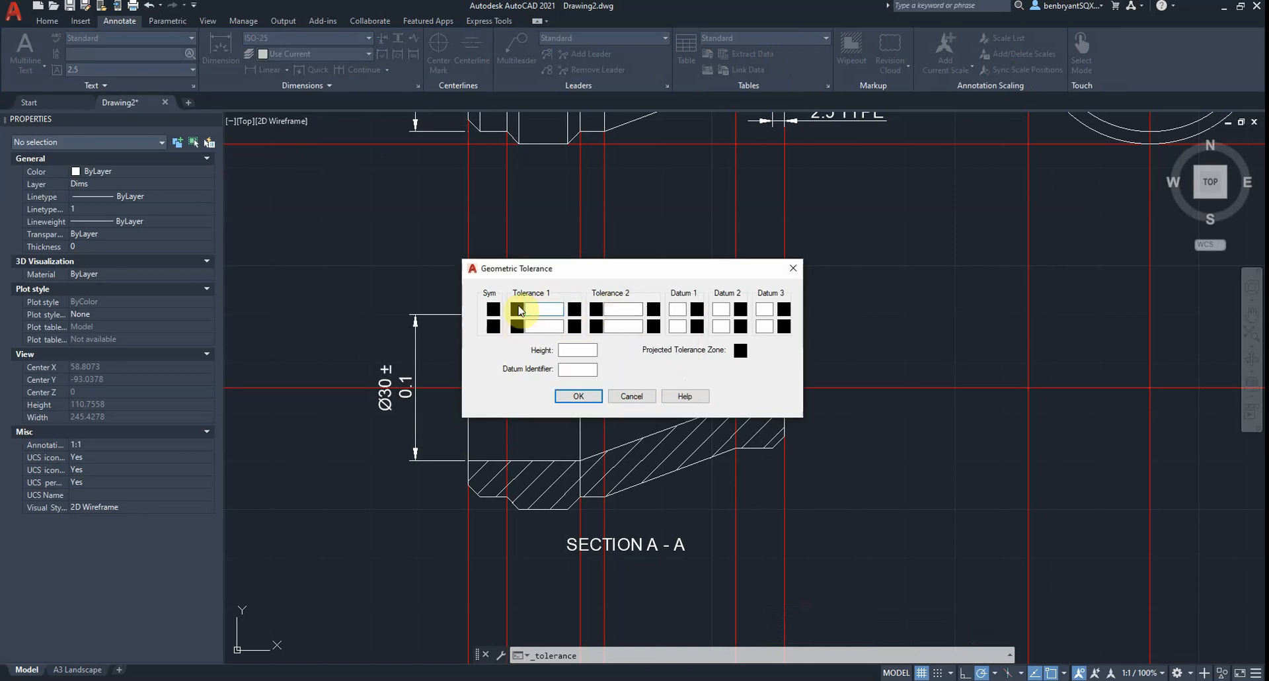
left_click(579, 316)
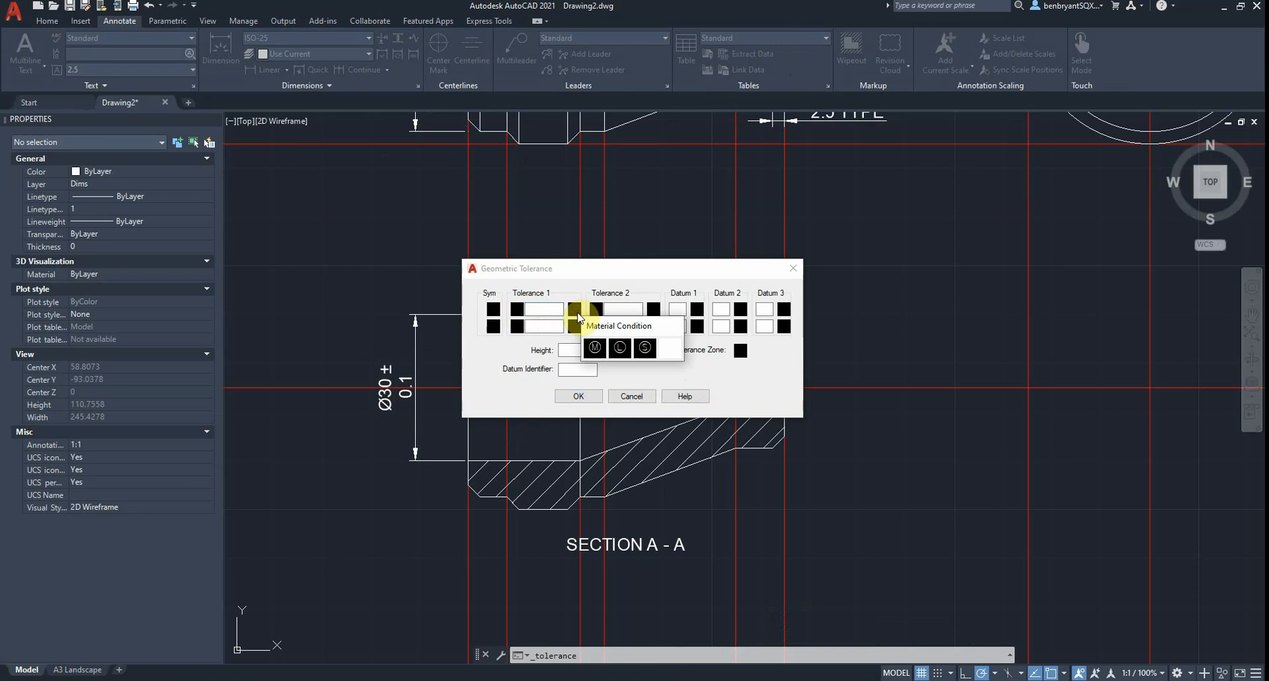
left_click(667, 352)
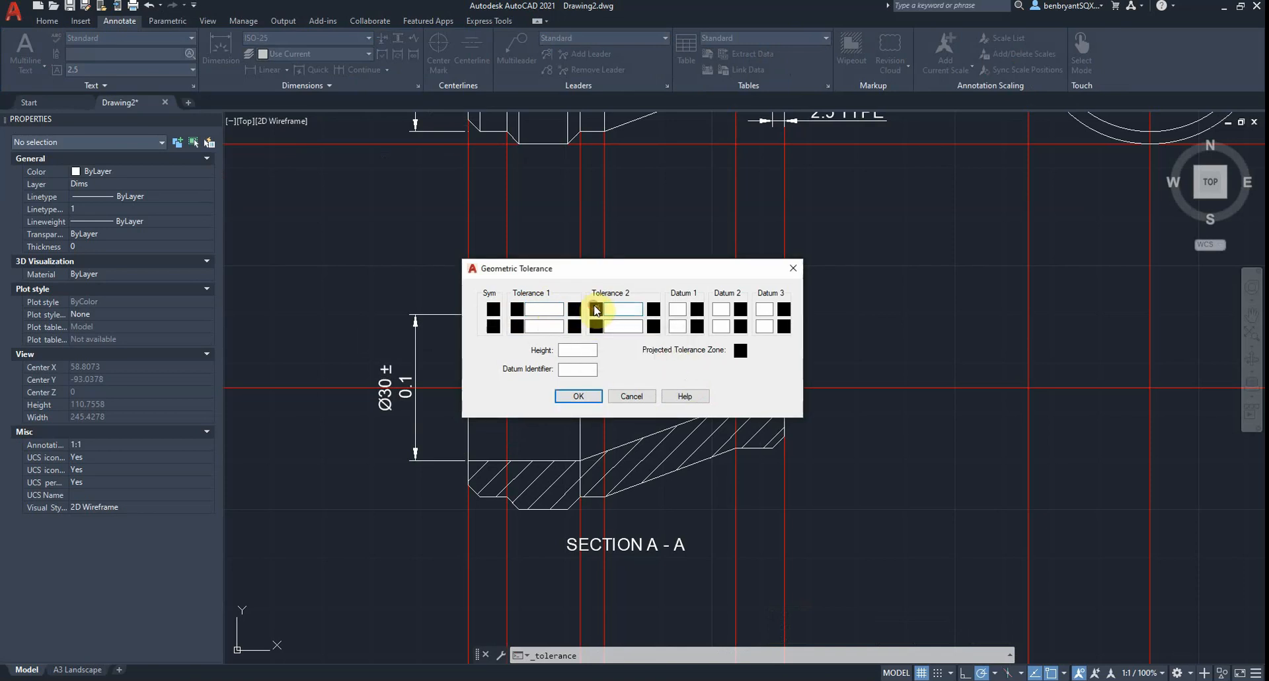
left_click(654, 311)
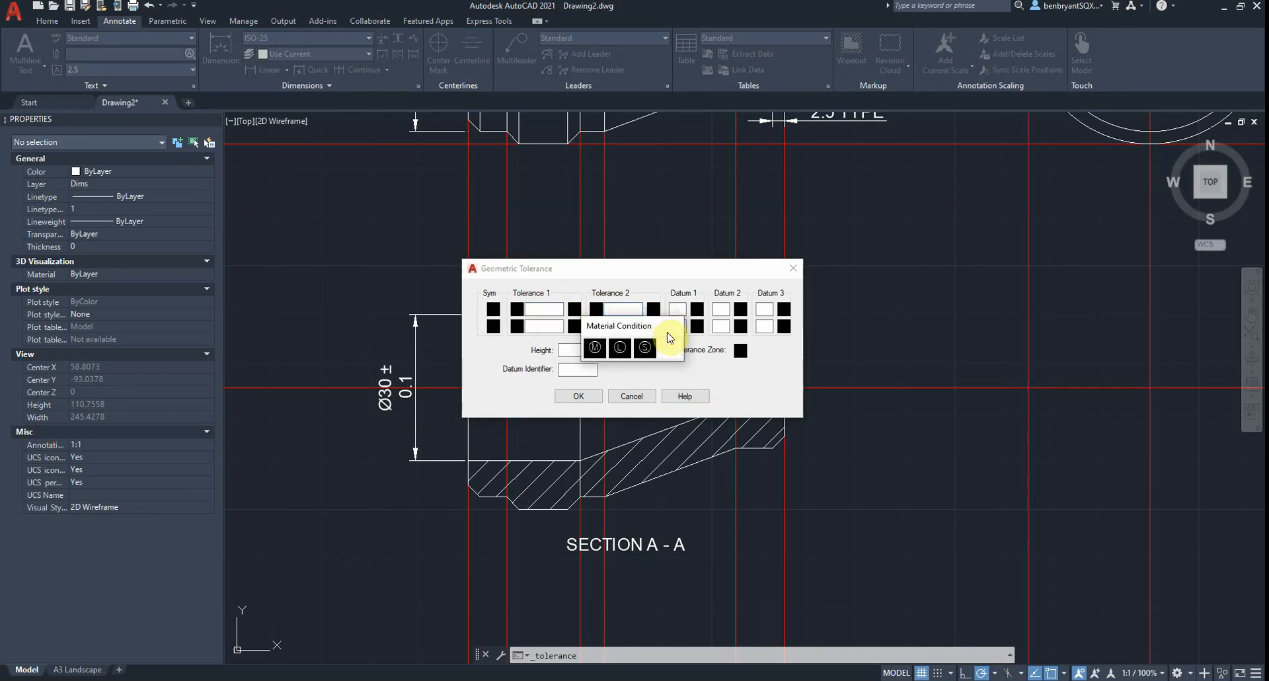
left_click(668, 338)
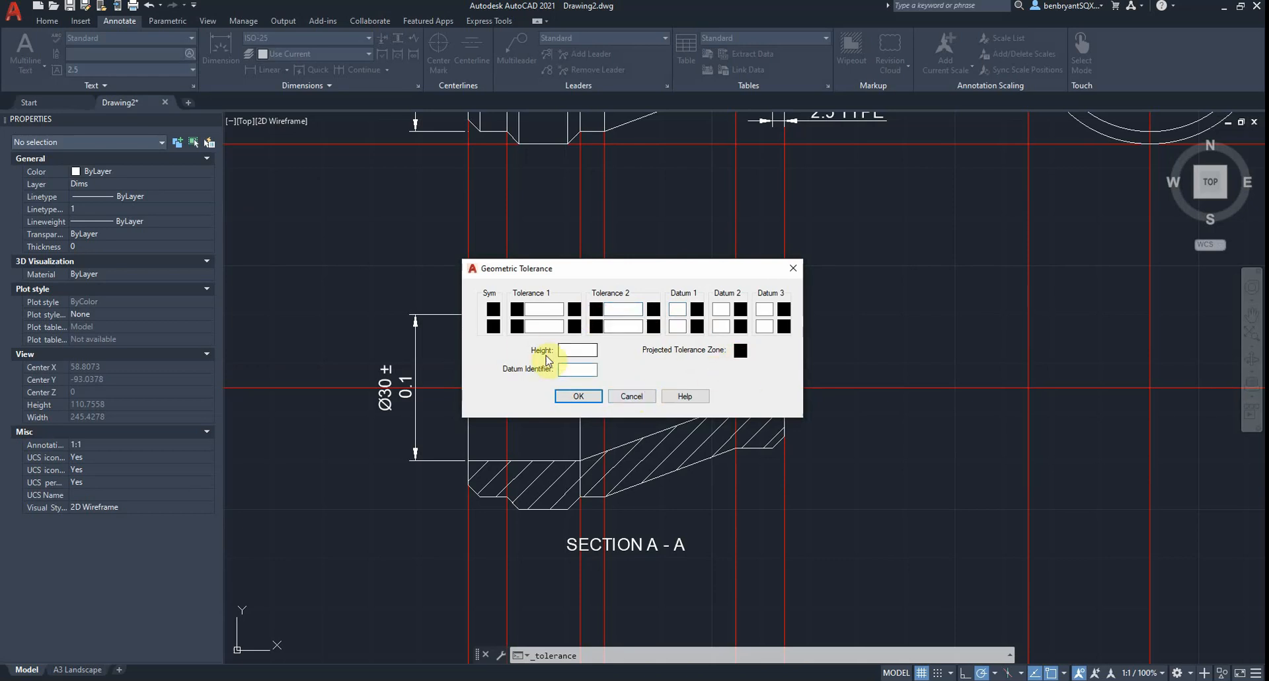
left_click(493, 309)
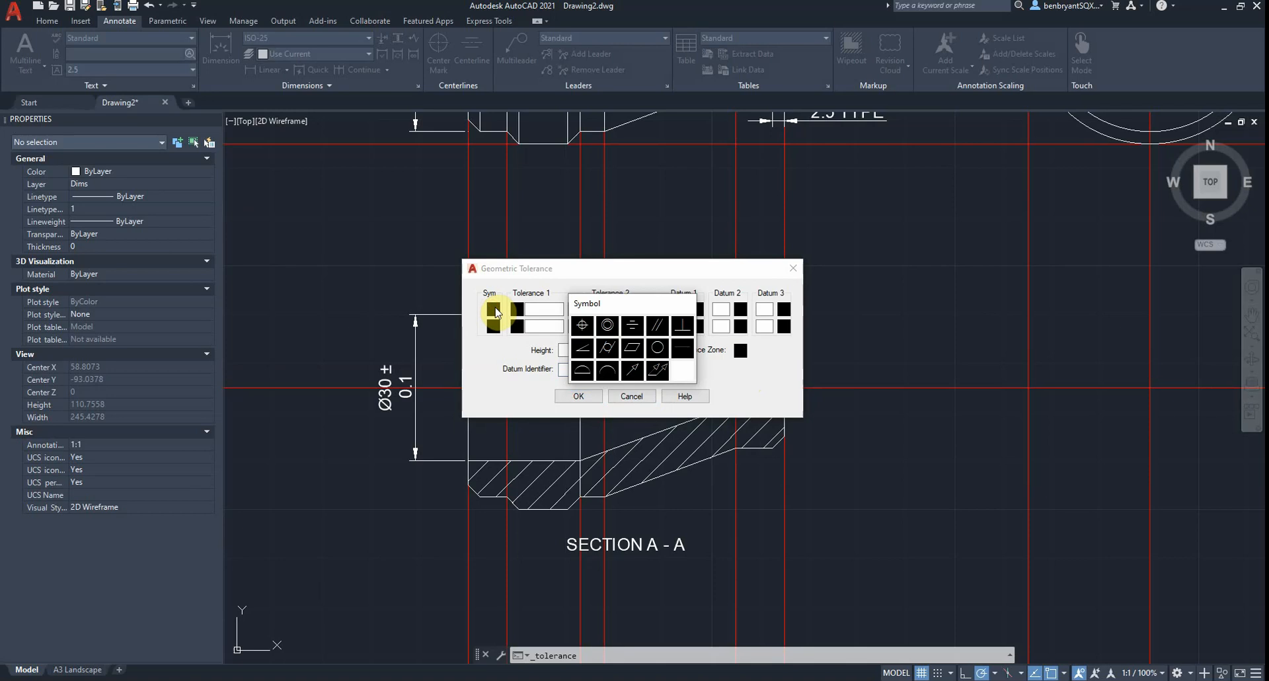
left_click(679, 372)
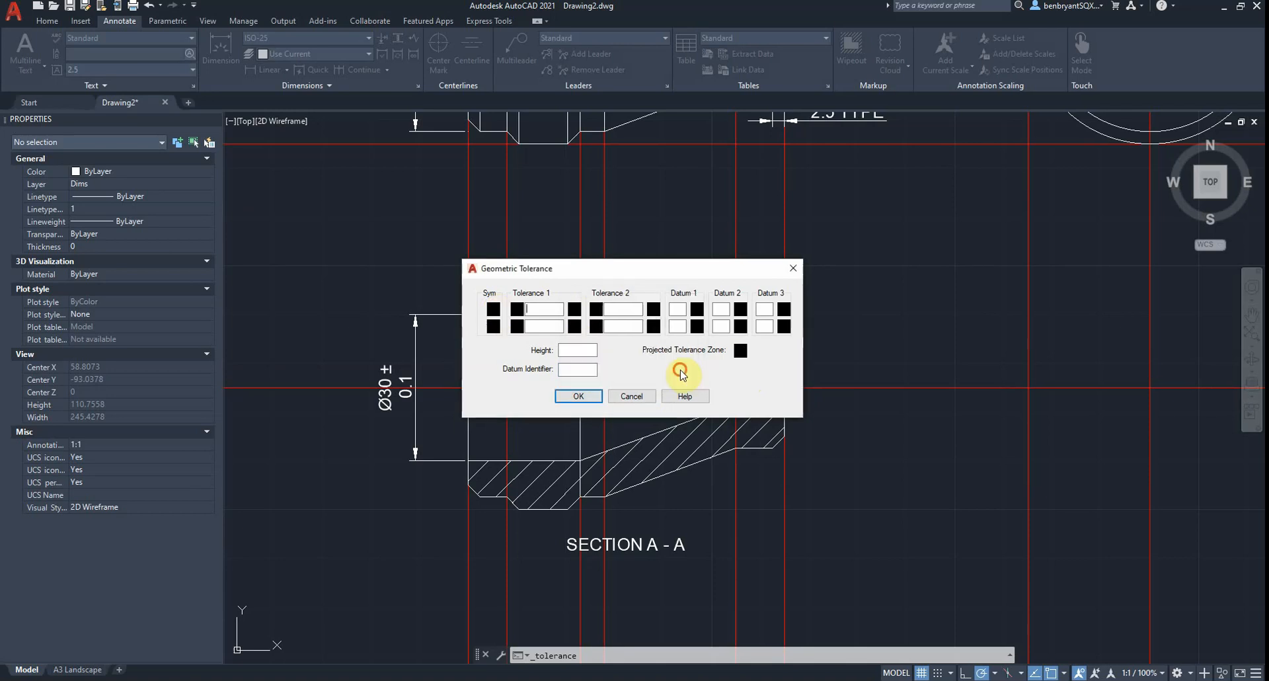
left_click(629, 397)
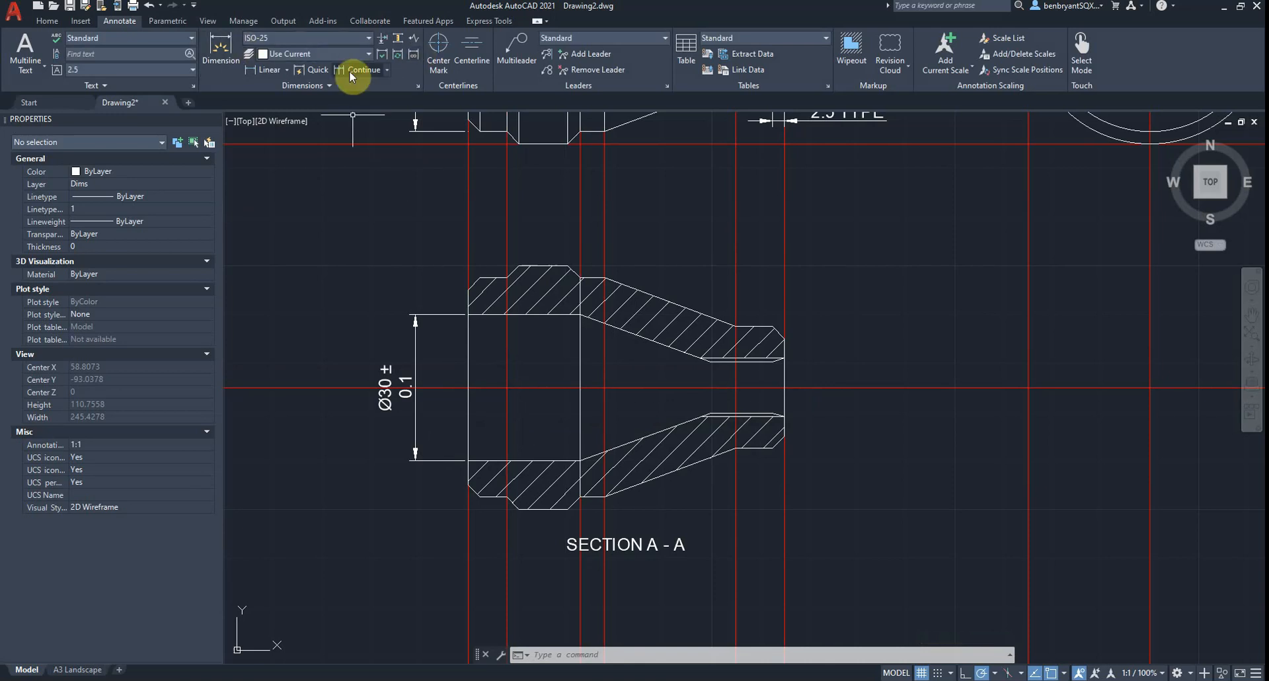
Add a vertical linear dimension across the threaded small bore at the narrow end of section A-A, placed outside the part.
left_click(269, 70)
left_click(785, 358)
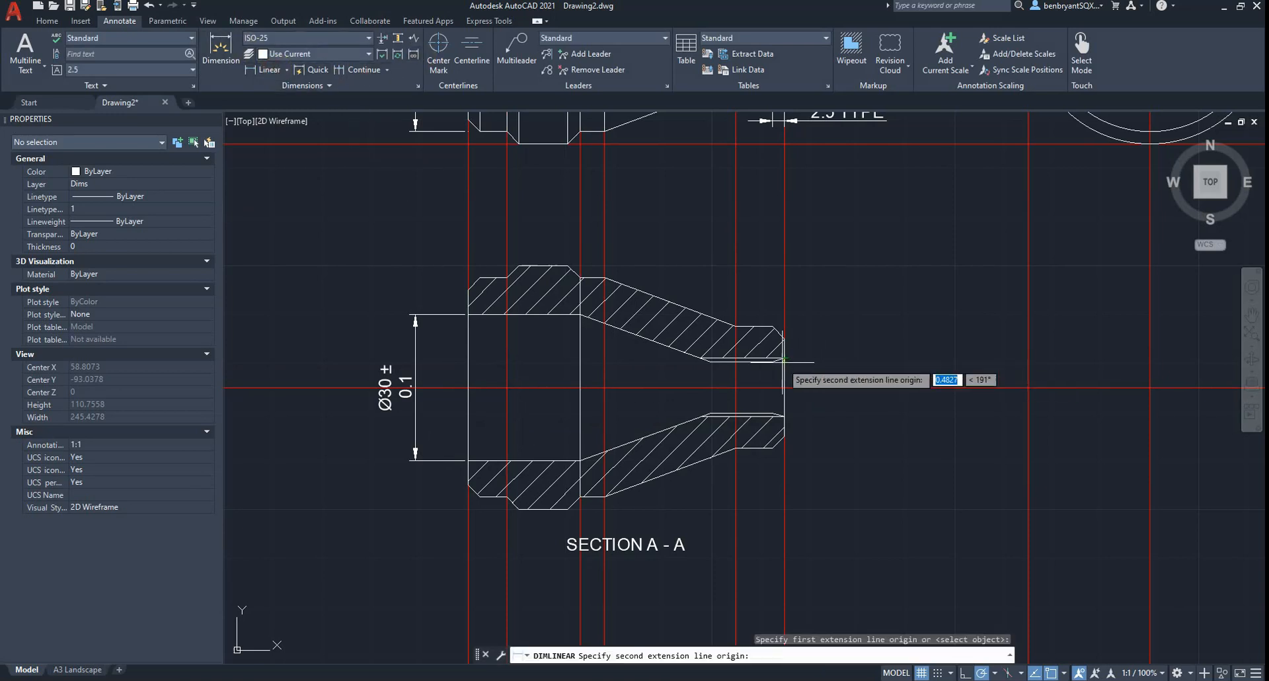
left_click(784, 413)
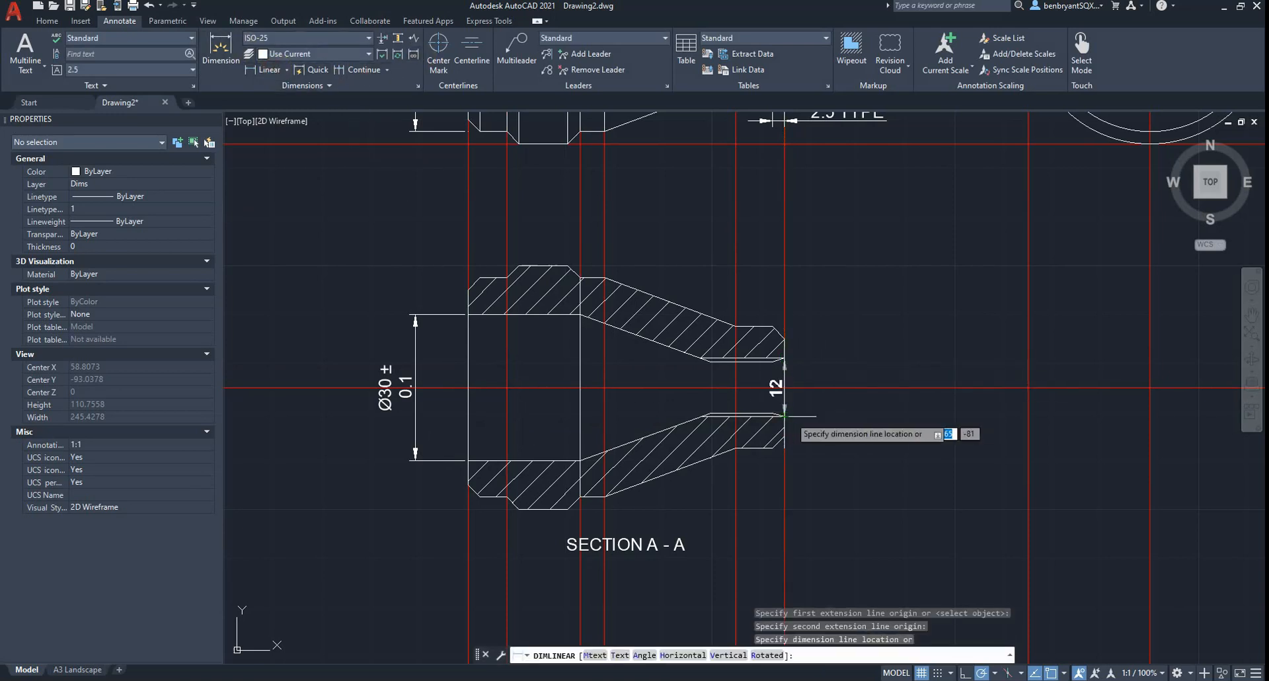
left_click(823, 413)
Edit the small bore's dimension text to read M12 x 1.75.
double_click(826, 407)
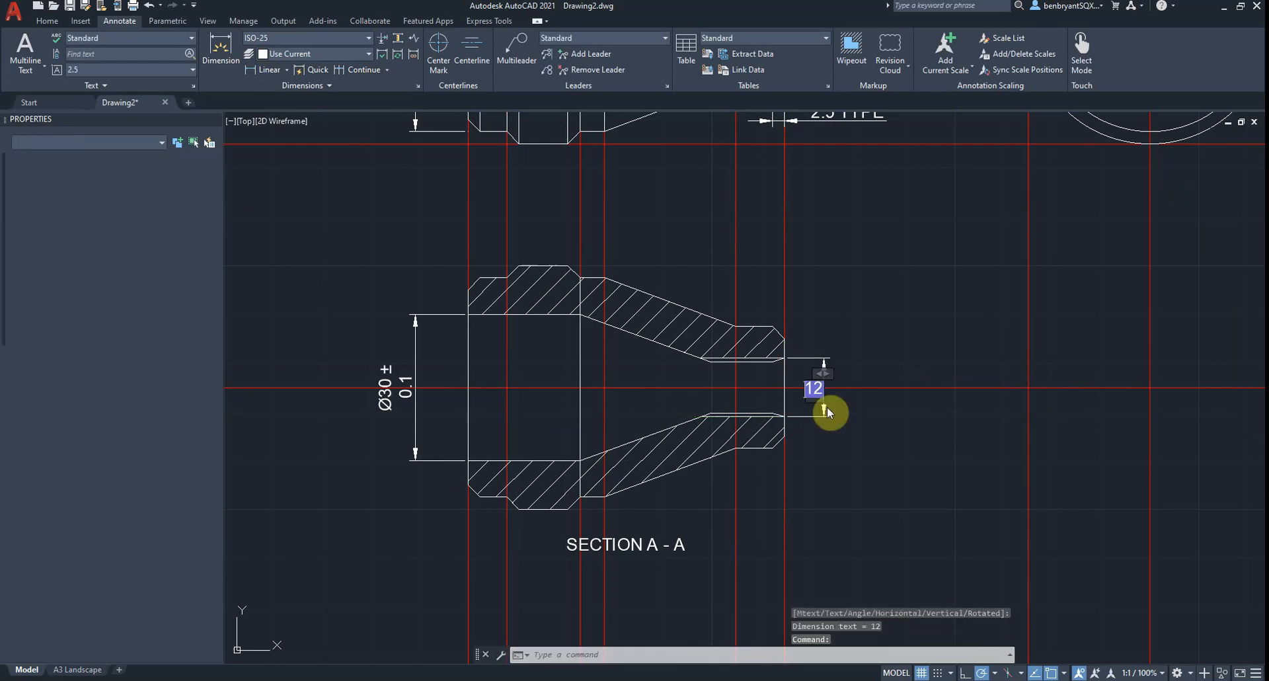
type("M12")
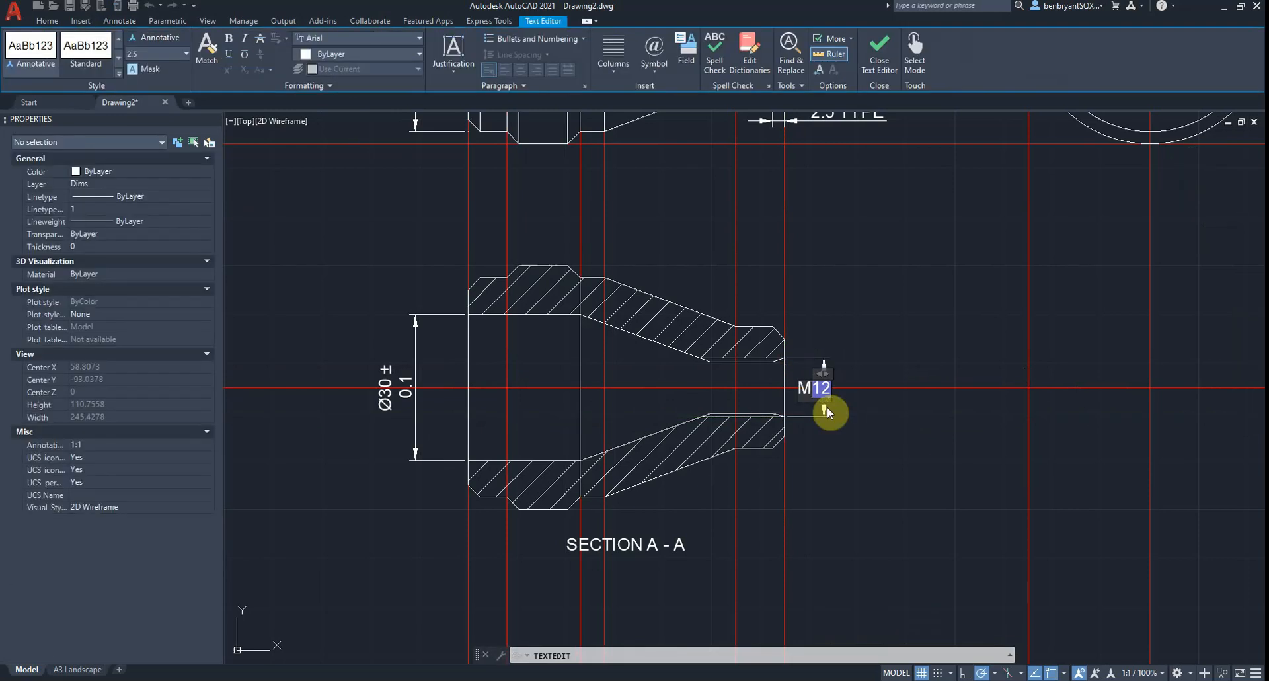
type(" x 1.75")
key("Return")
key("Return")
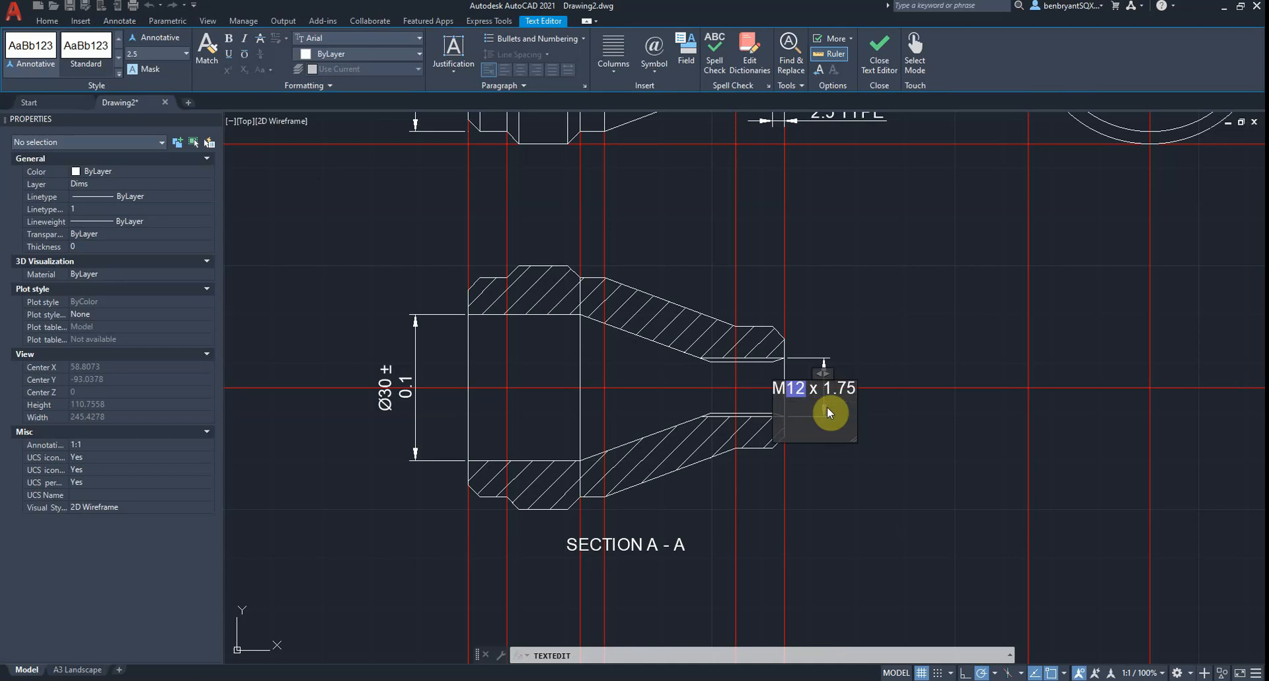
left_click(885, 50)
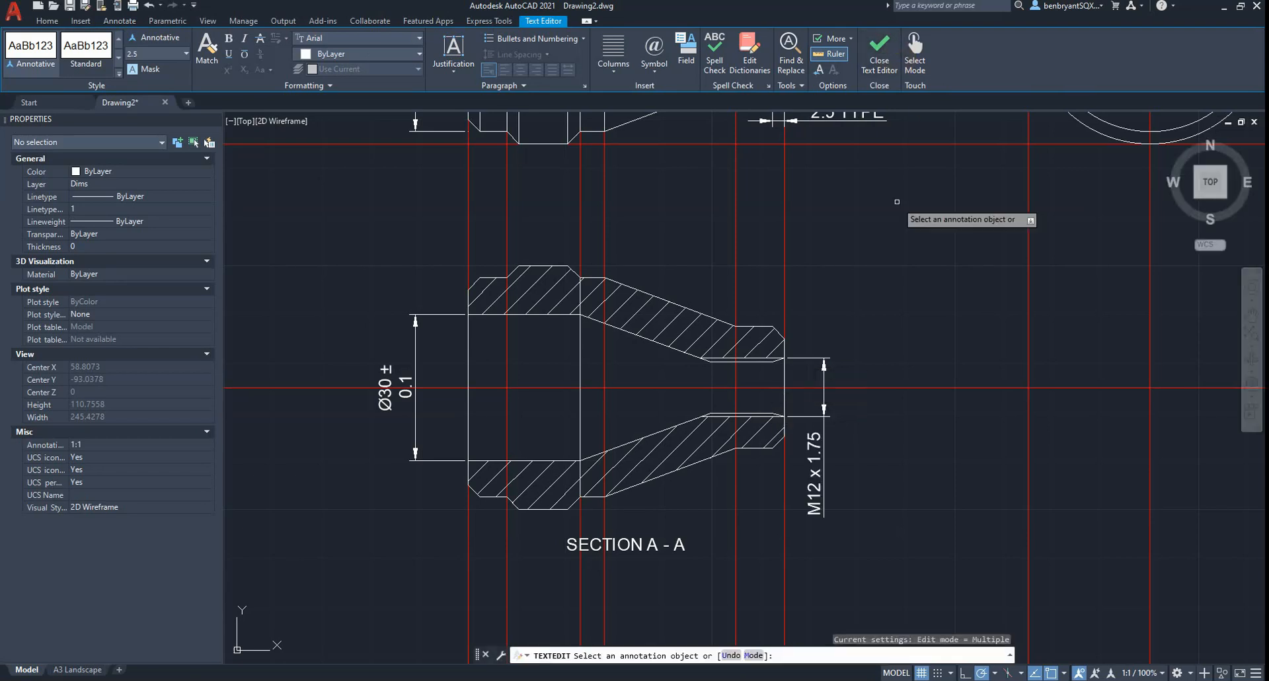
key("Escape")
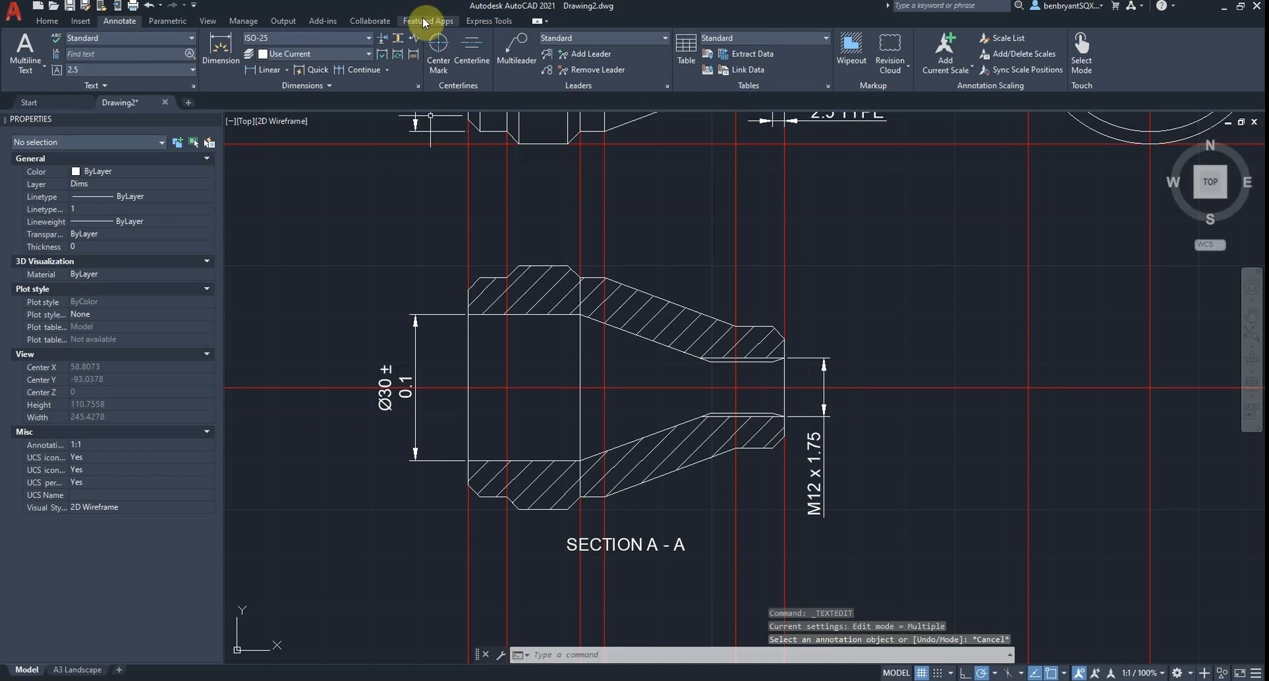
Add an angular dimension in section A-A between the lower small-bore line and the lower taper line, placed inside the part.
left_click(286, 69)
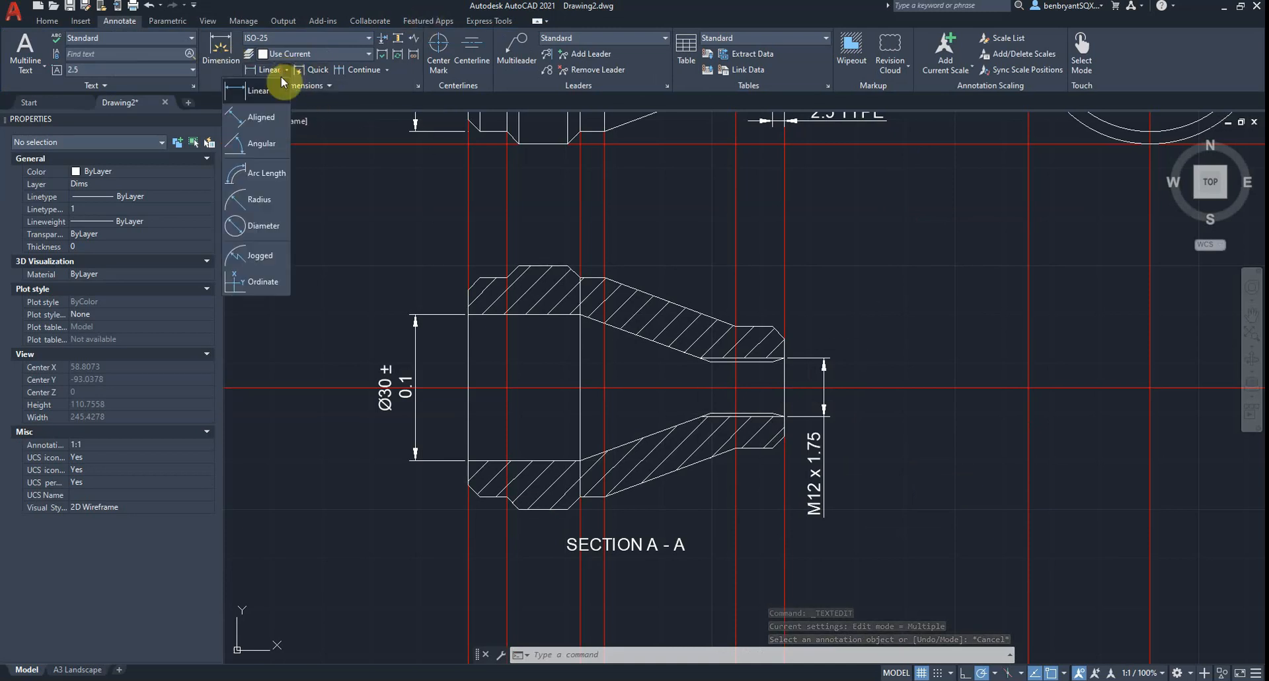
left_click(264, 156)
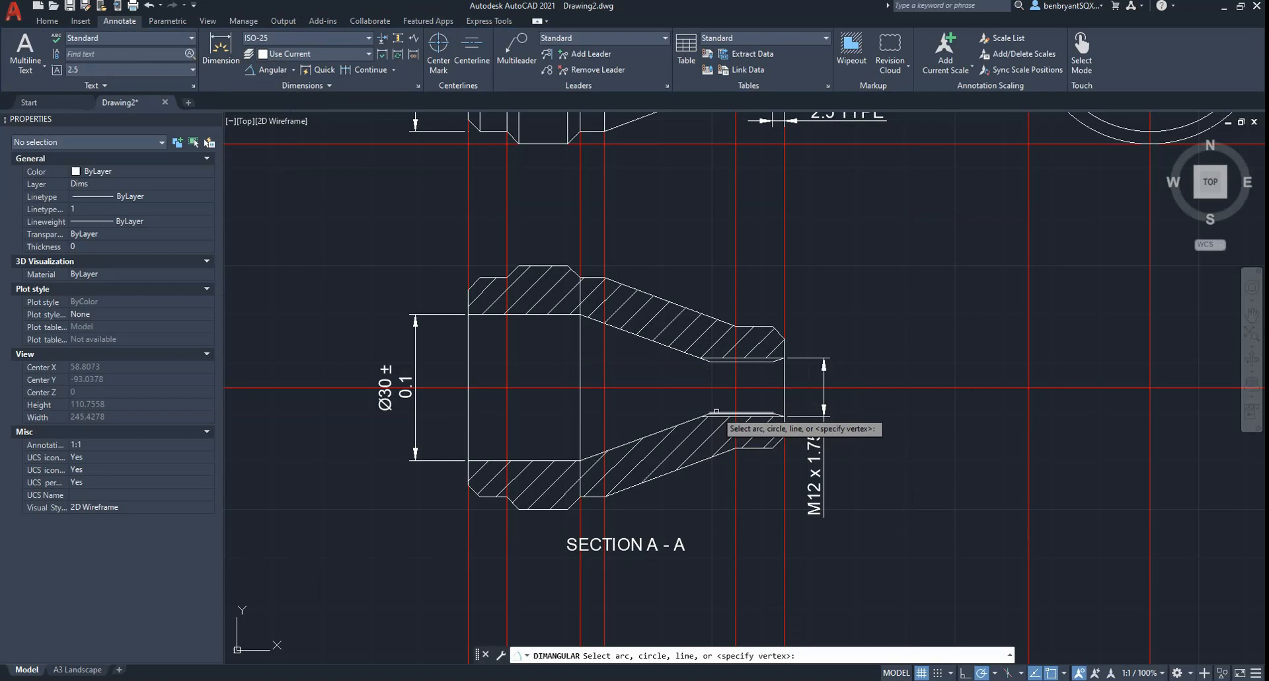
left_click(700, 417)
left_click(673, 425)
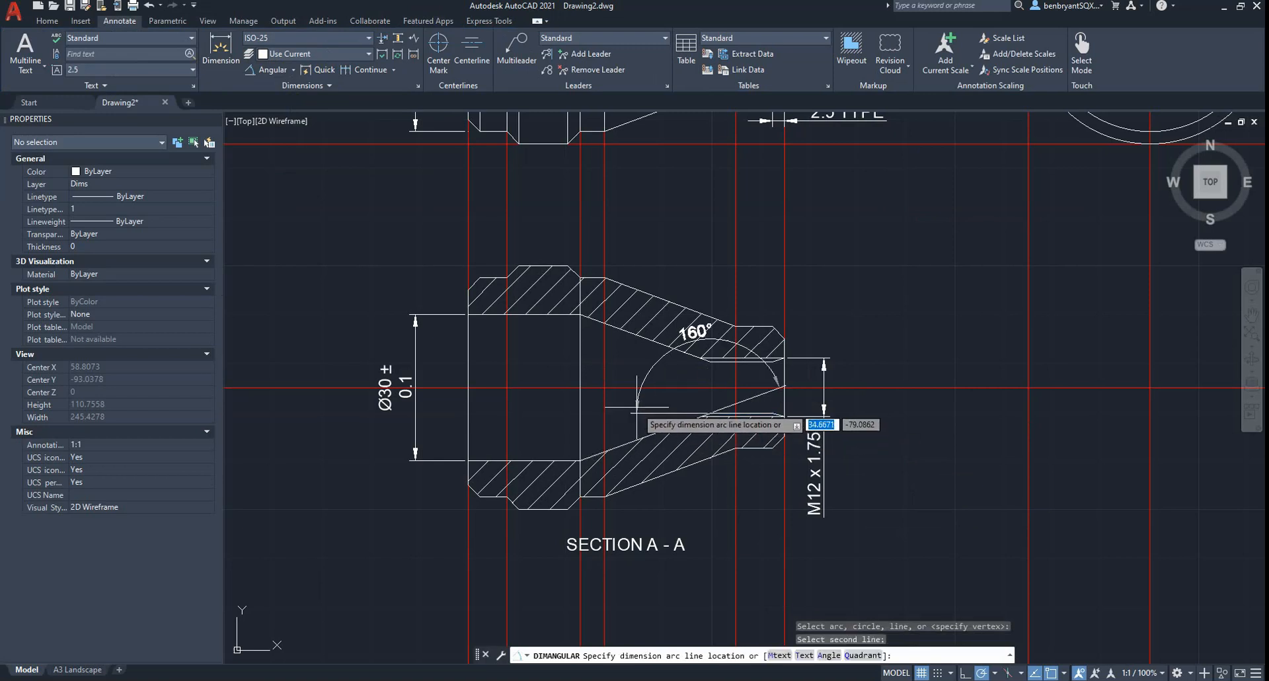
scroll(661, 431, "up", 6)
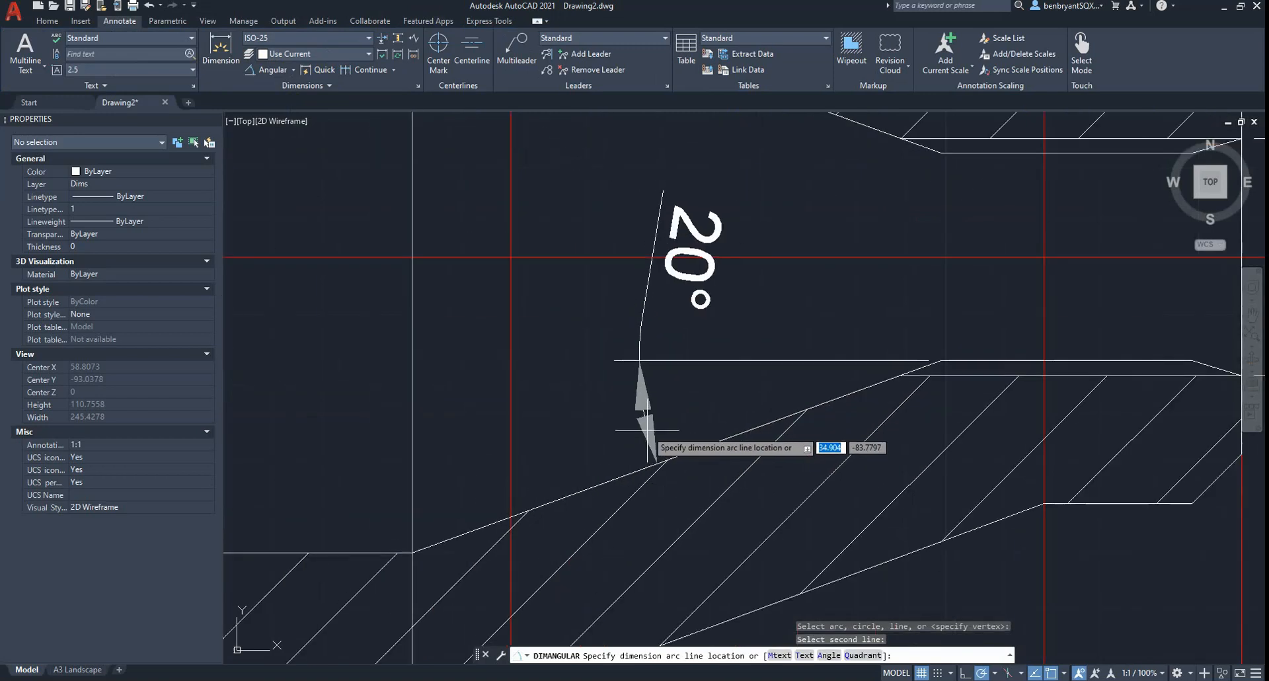
left_click(680, 435)
scroll(681, 435, "down", 6)
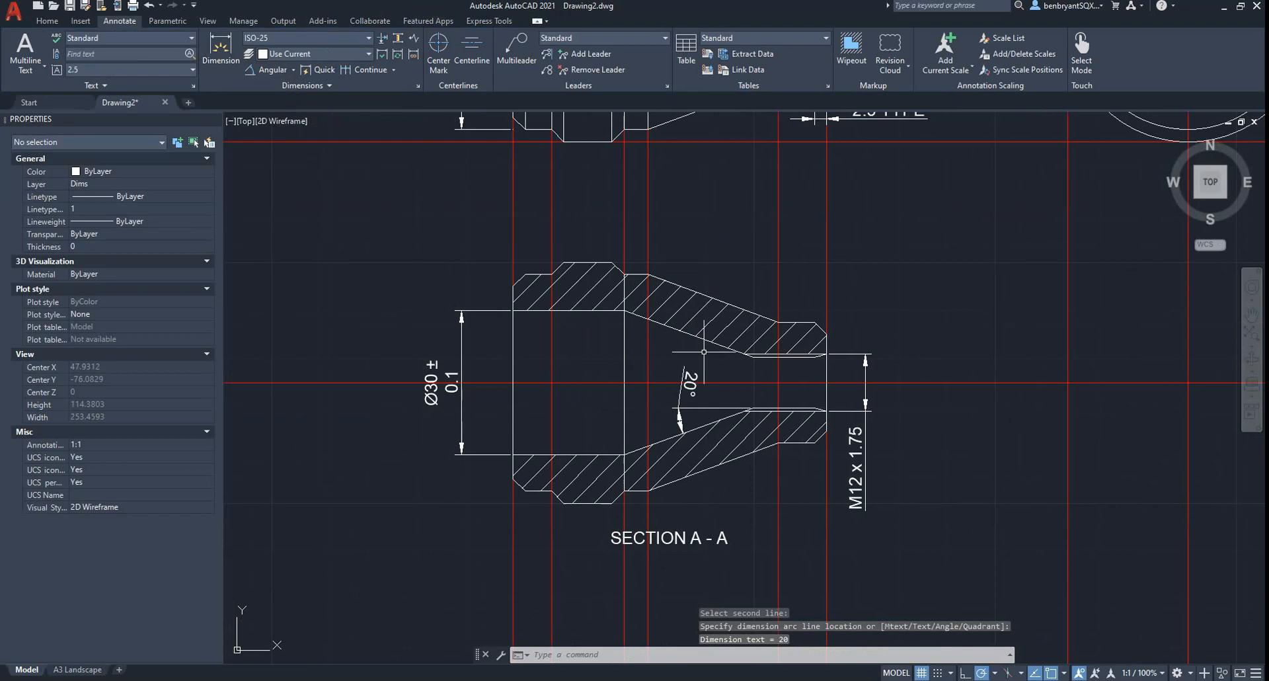
Shift the section view's angular dimension text slightly towards the large bore.
left_click(689, 383)
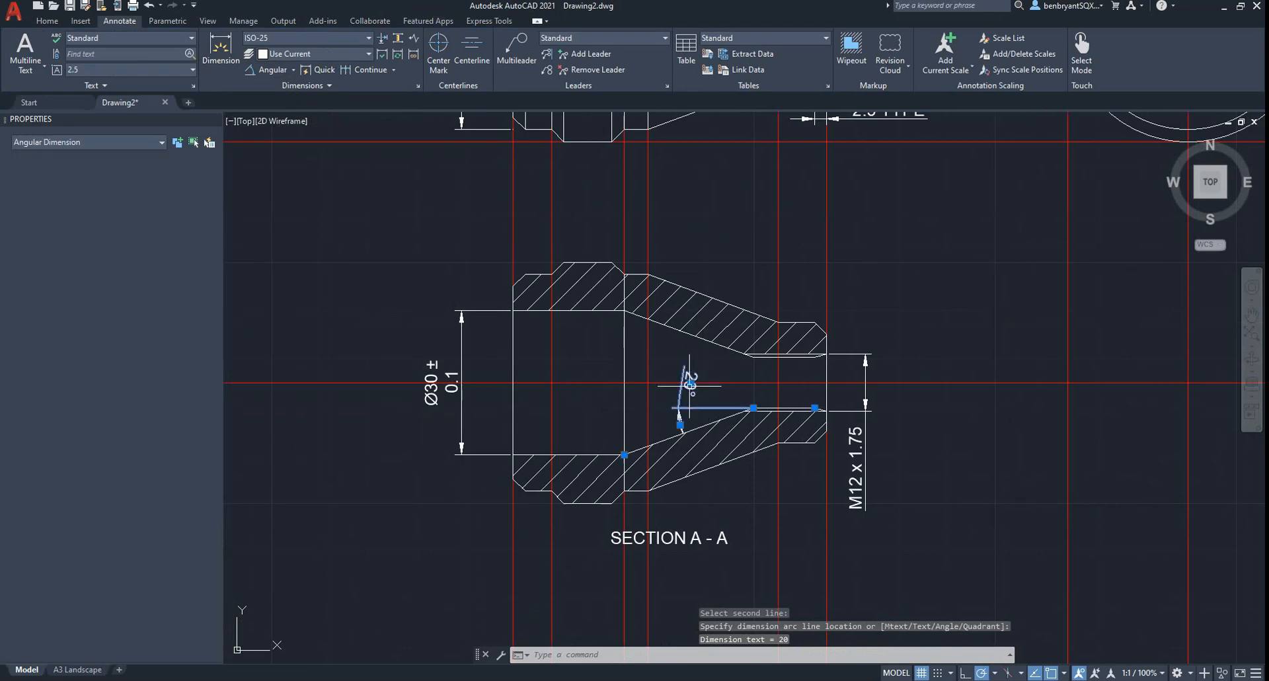
left_click(690, 384)
left_click(662, 381)
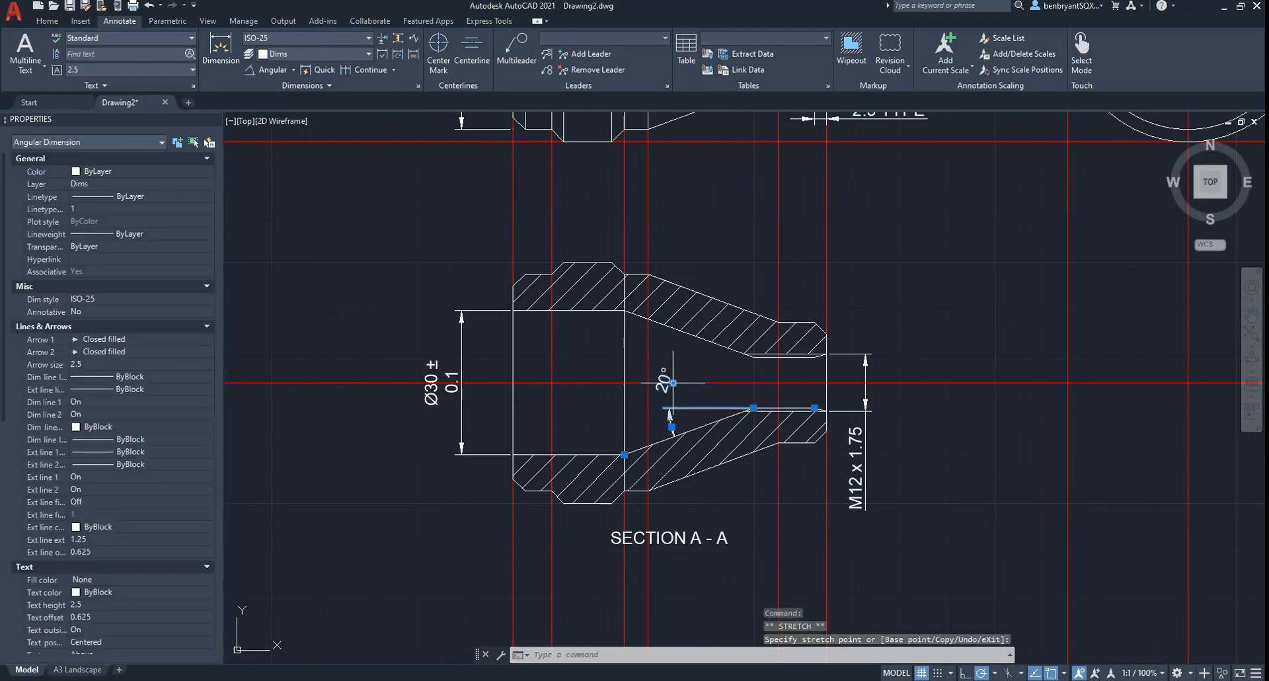
key("Escape")
Add an angular dimension on the outside view between the upper taper line and the top edge of the narrow end.
middle_click_drag(779, 276, 756, 351)
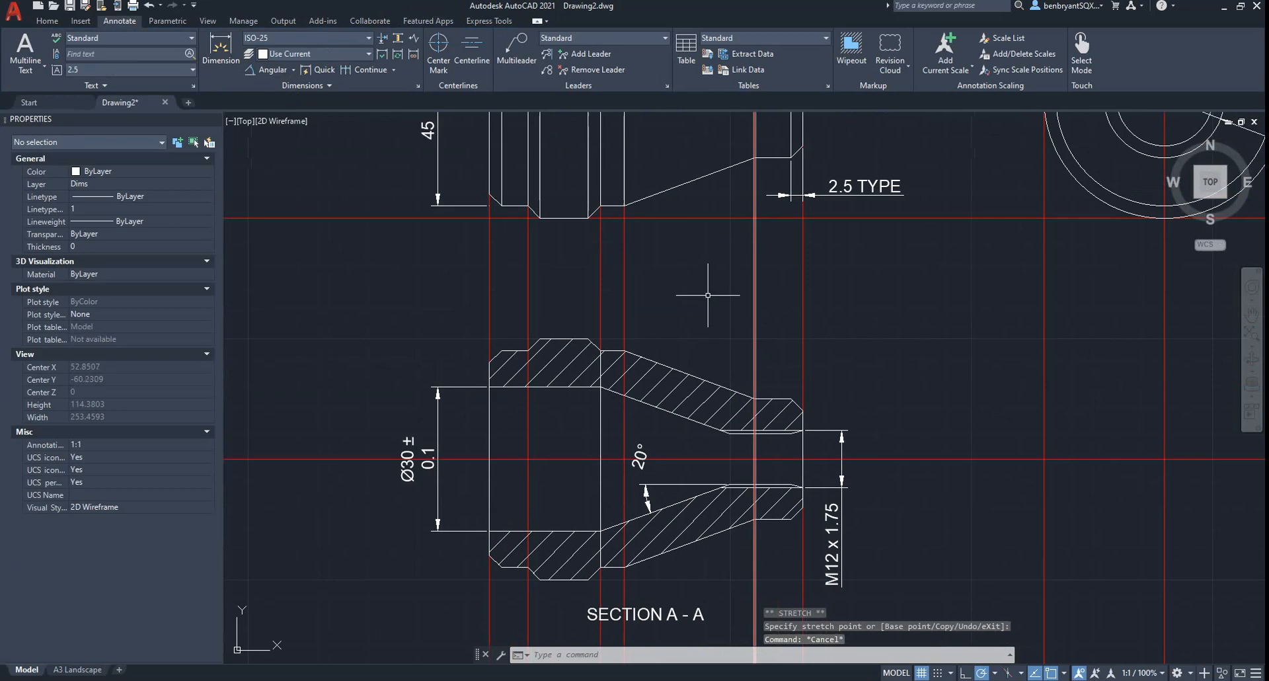
middle_click_drag(708, 294, 697, 381)
middle_click_drag(662, 230, 634, 343)
key("Return")
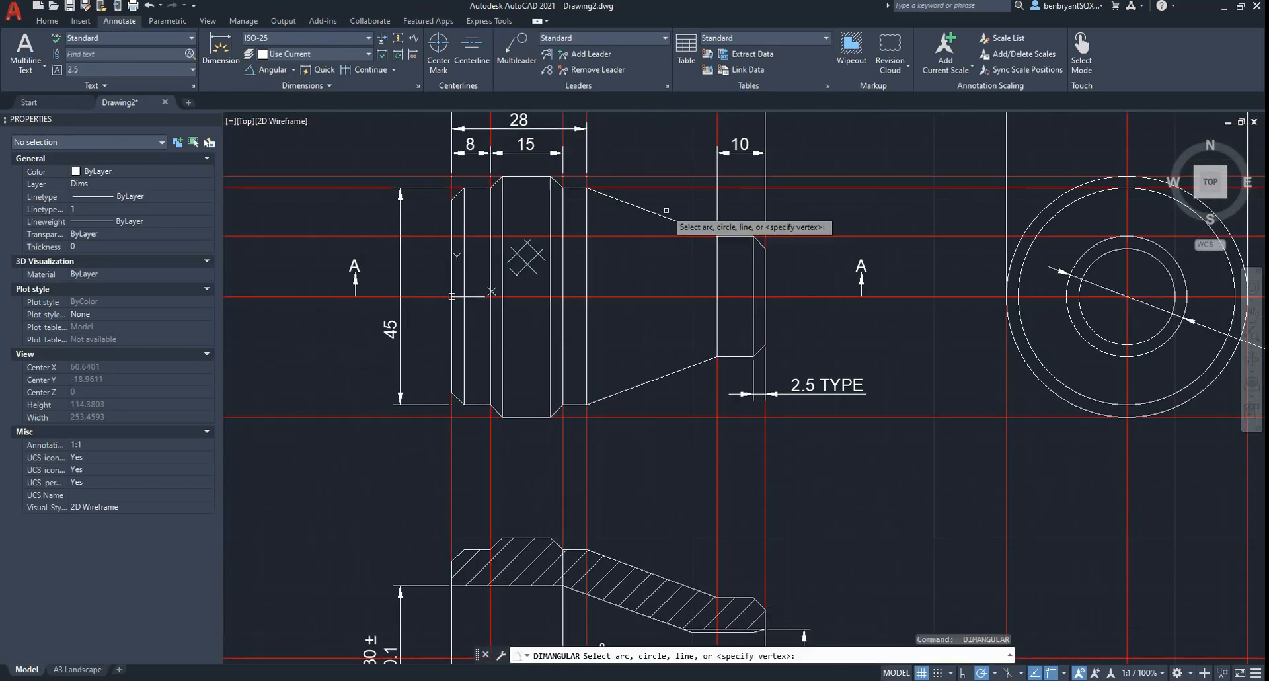
left_click(668, 218)
left_click(733, 236)
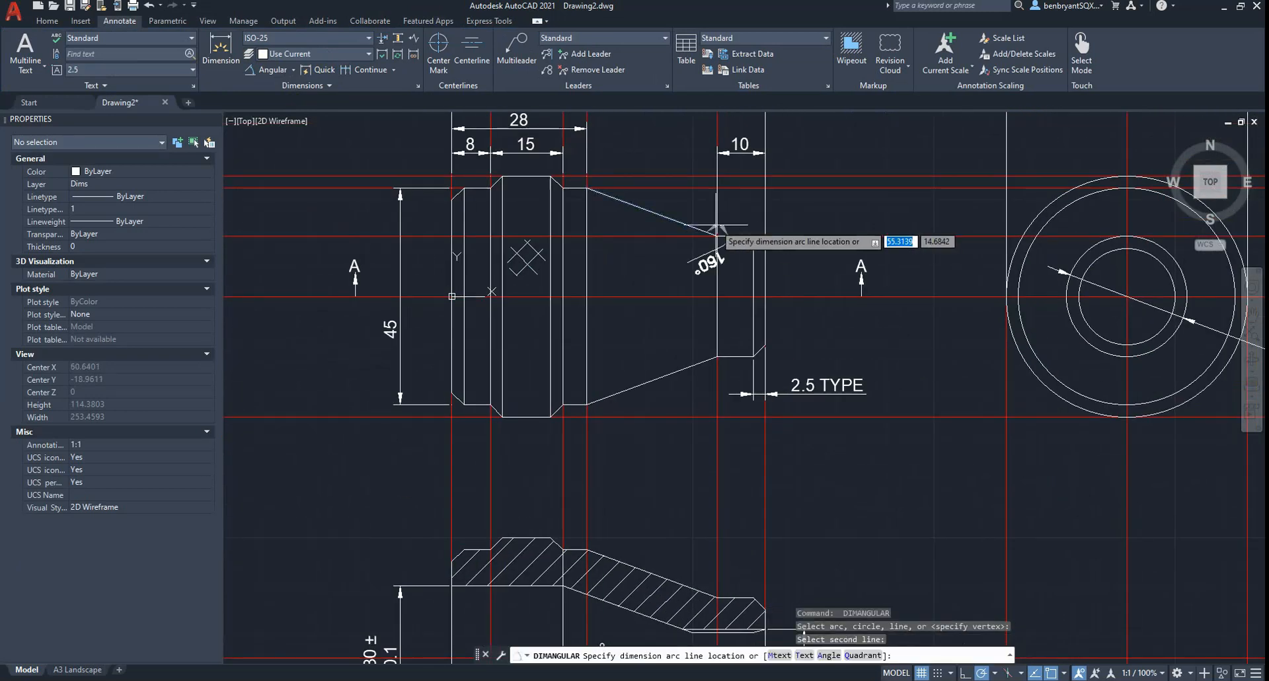
left_click(652, 212)
key("Escape")
Move the outside view's angular dimension arc further from the vertex and place its text above the taper line.
scroll(687, 251, "up", 3)
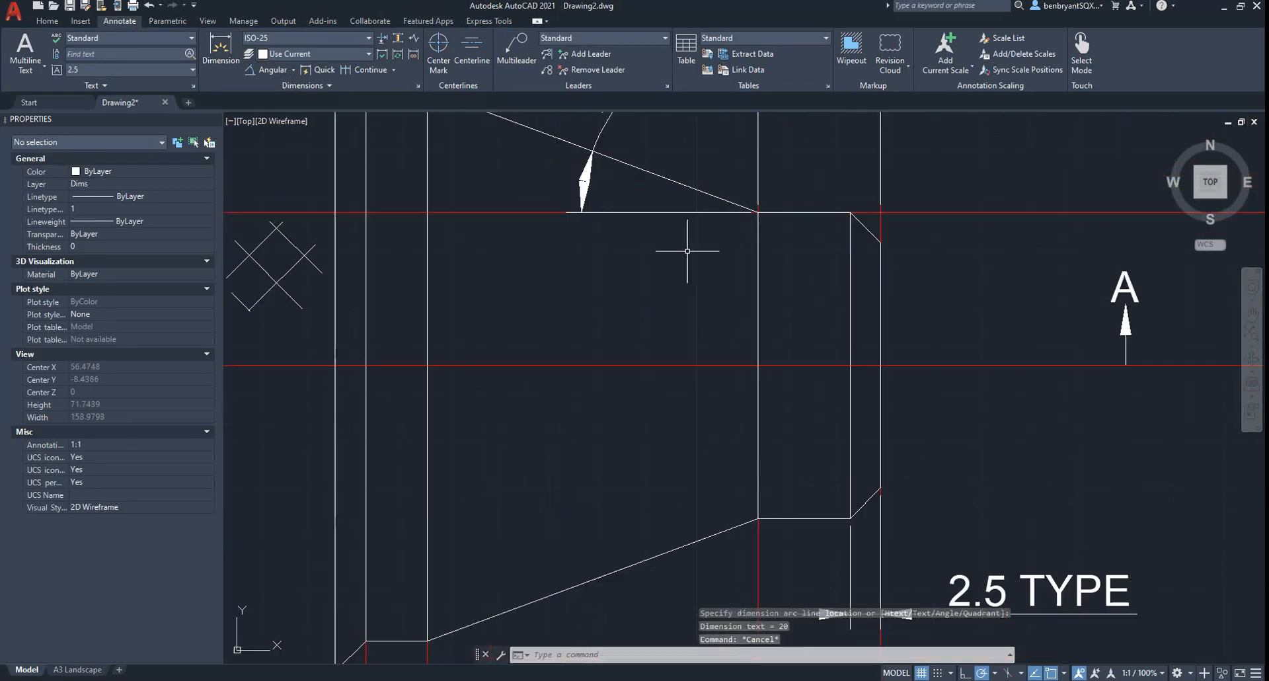
middle_click_drag(608, 225, 629, 344)
left_click(605, 301)
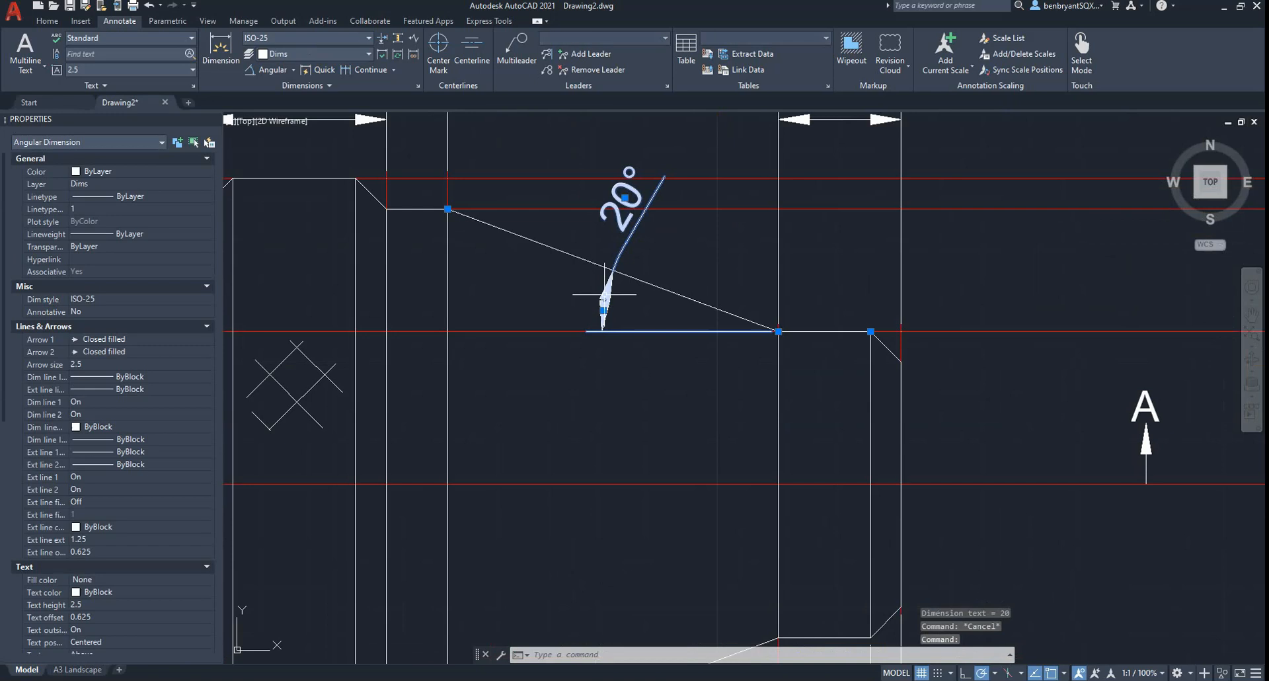
left_click(610, 299)
left_click(605, 320)
left_click(604, 310)
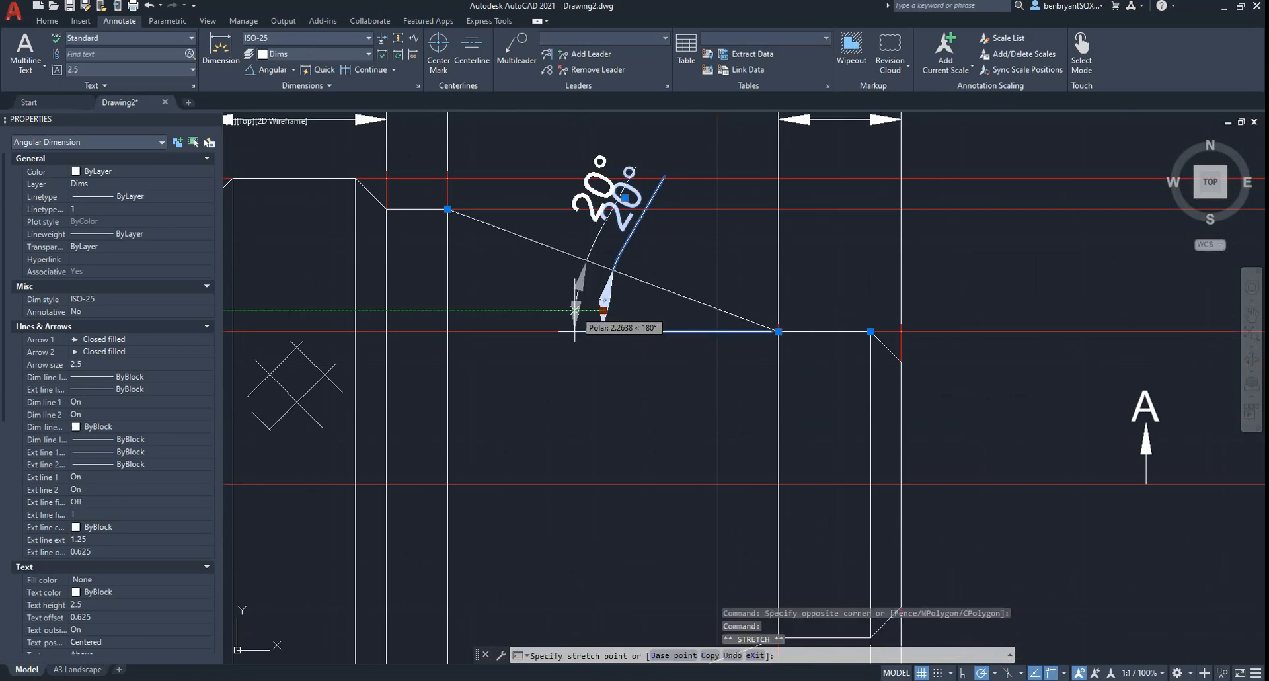
left_click(537, 310)
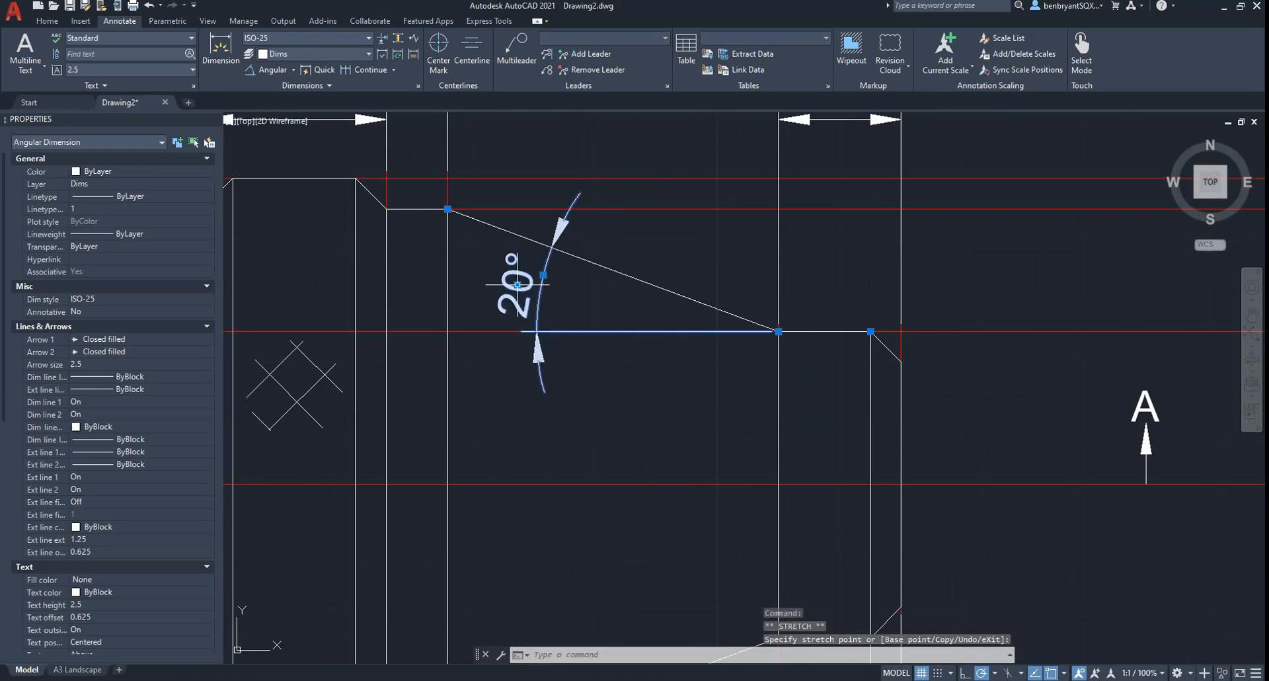
left_click(518, 284)
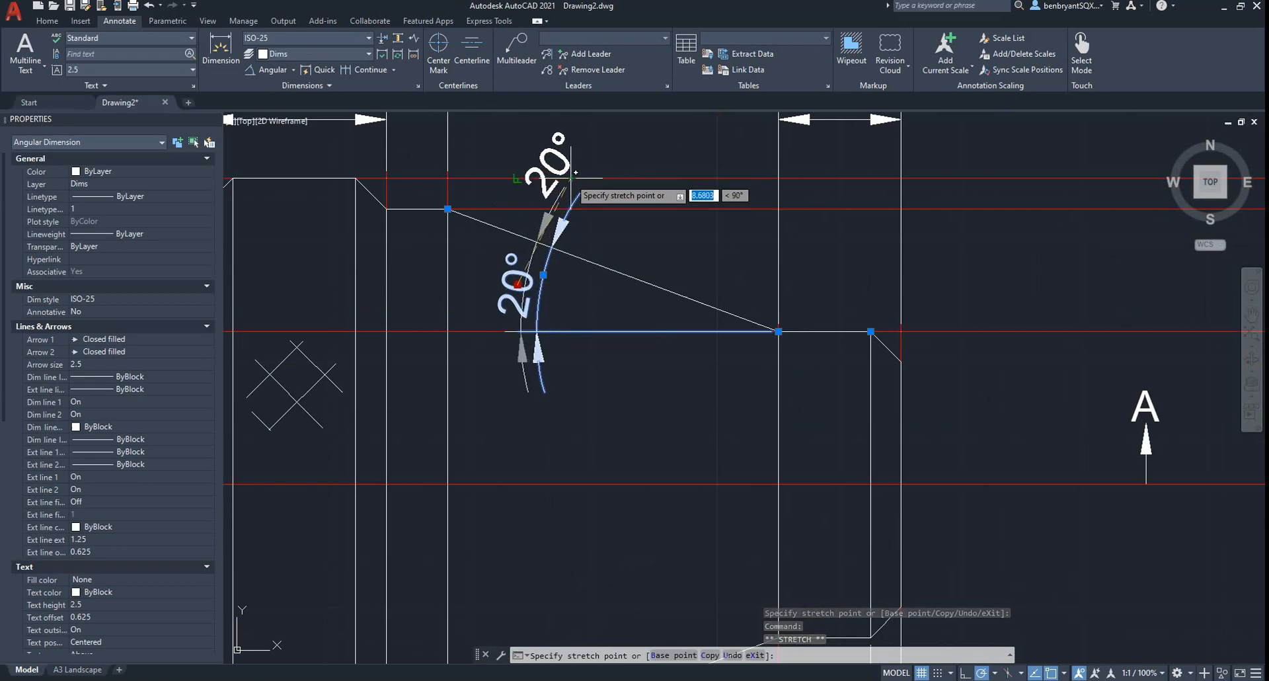
left_click(576, 186)
key("Escape")
Open the A3 Landscape layout, activate its viewport and reposition the views on the sheet.
scroll(753, 380, "down", 6)
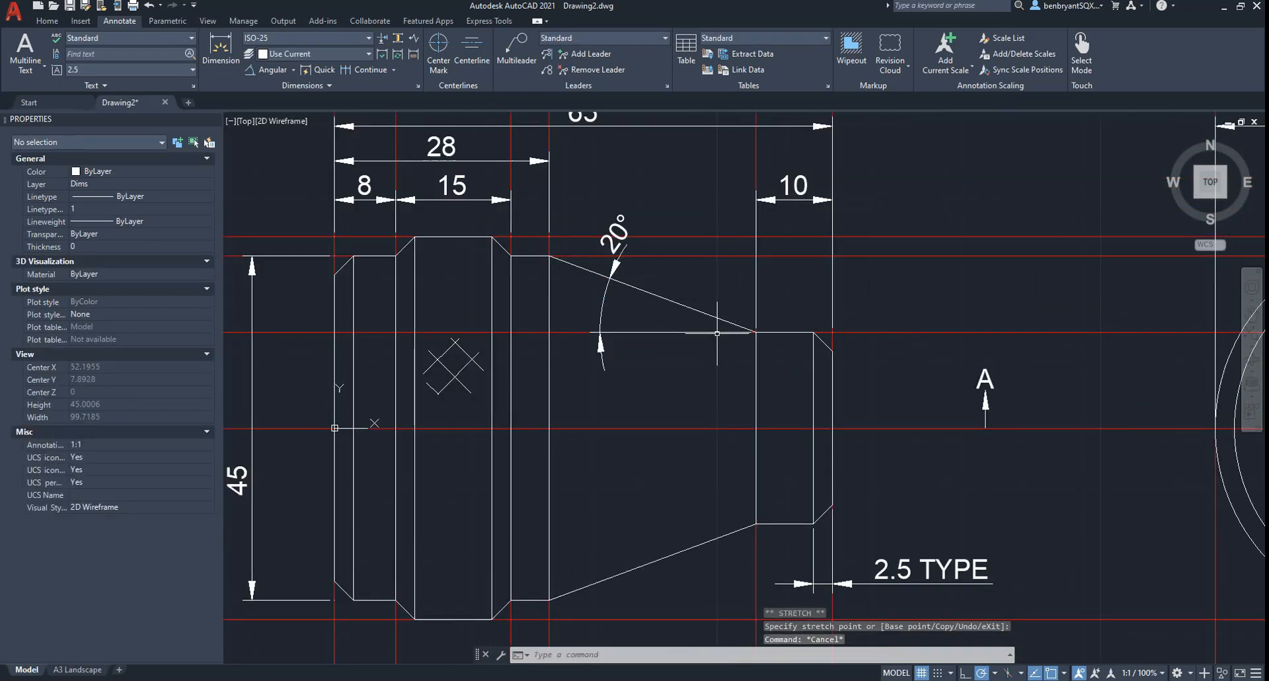
mouse_move(892, 500)
middle_mouse_down()
mouse_move(753, 382)
mouse_move(745, 393)
middle_mouse_up()
left_click(85, 670)
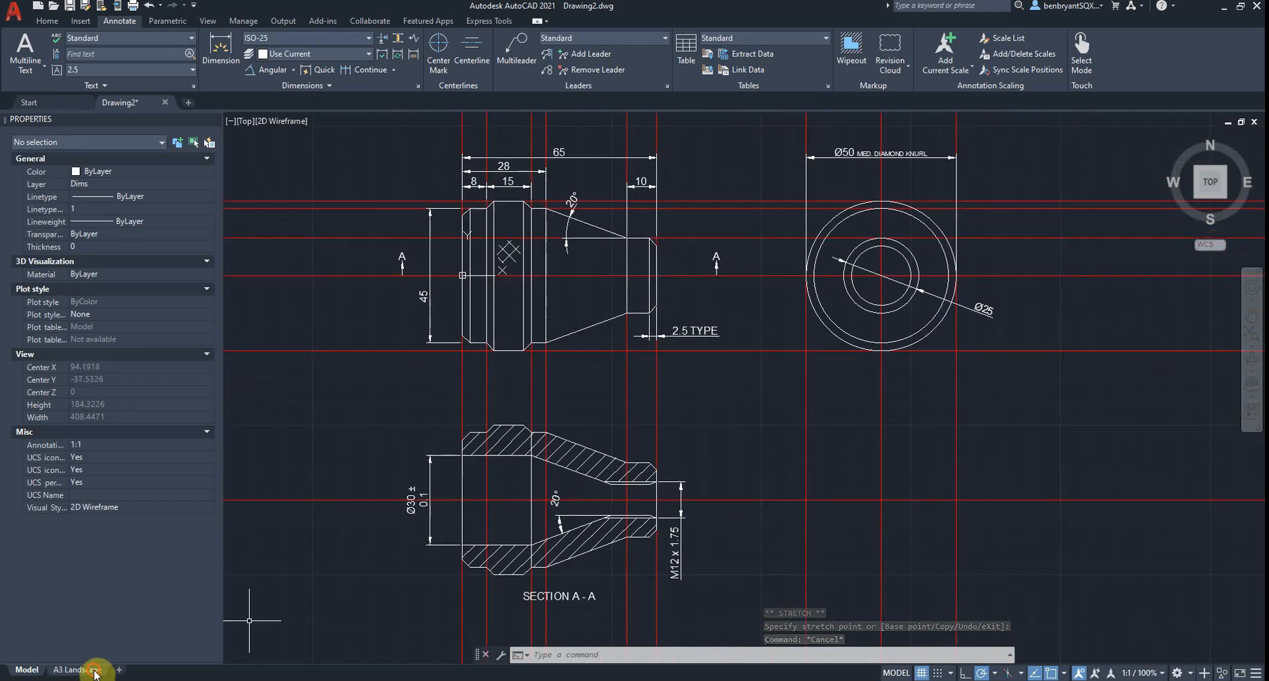
double_click(687, 380)
mouse_move(707, 415)
middle_mouse_down()
mouse_move(761, 188)
mouse_move(776, 203)
middle_mouse_up()
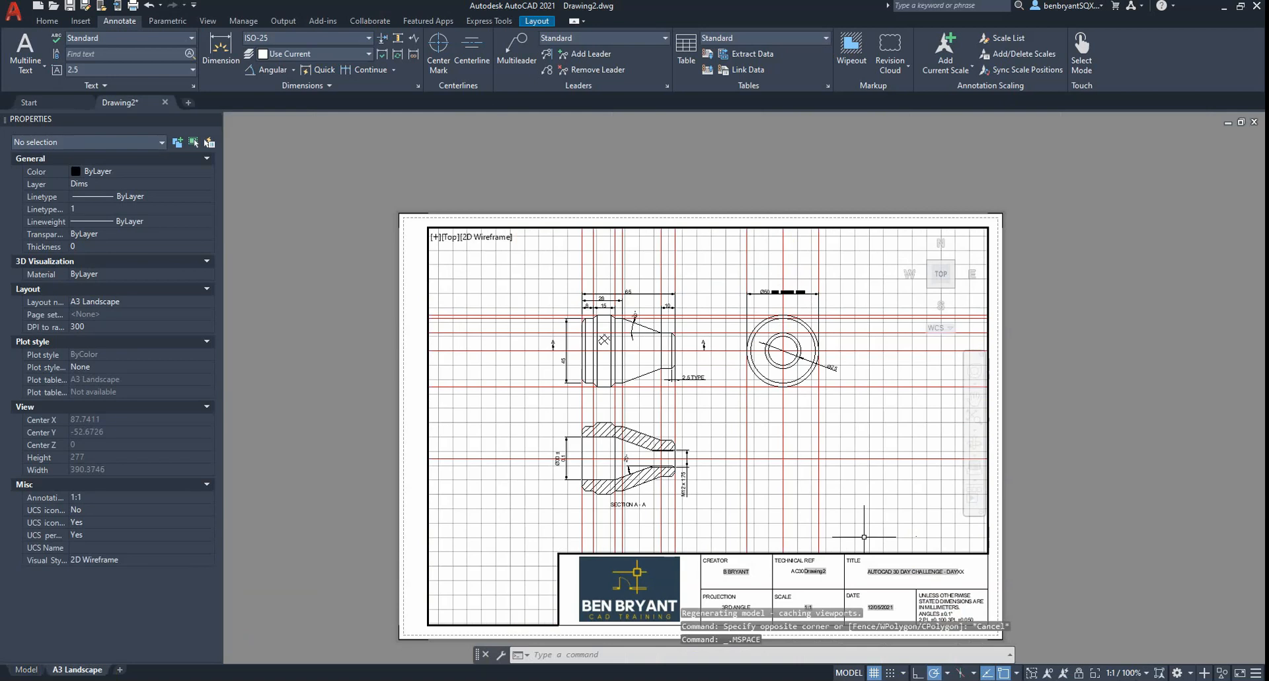
Set the viewport scale to 1.5:1 and re-centre the views within the sheet border.
left_click(1123, 672)
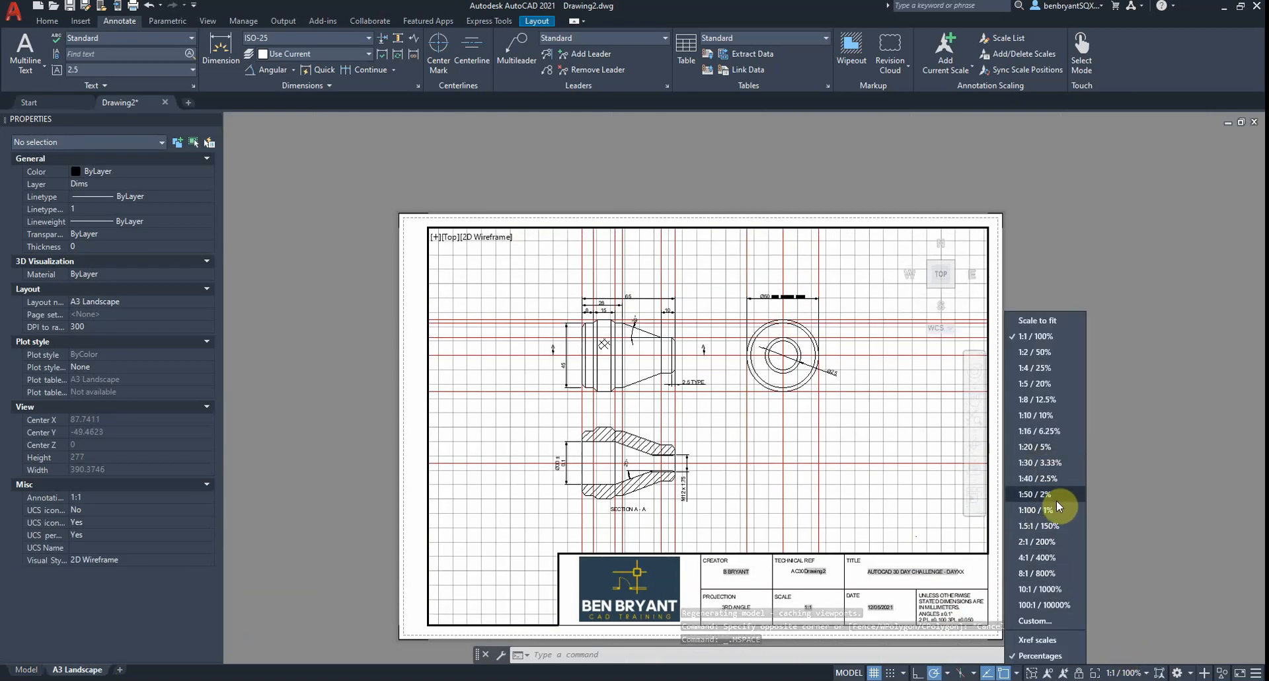
left_click(1047, 526)
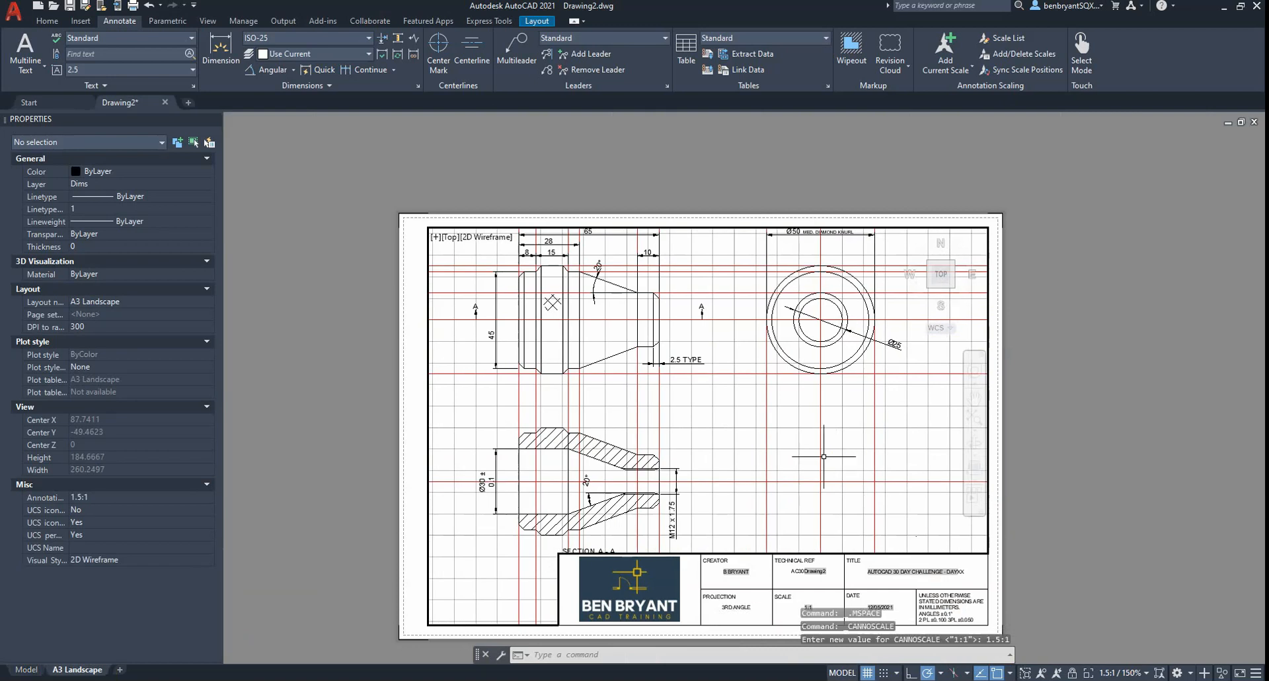
mouse_move(822, 458)
middle_mouse_down()
mouse_move(829, 449)
mouse_move(847, 467)
middle_mouse_up()
mouse_move(721, 491)
middle_mouse_down()
mouse_move(714, 471)
mouse_move(716, 484)
middle_mouse_up()
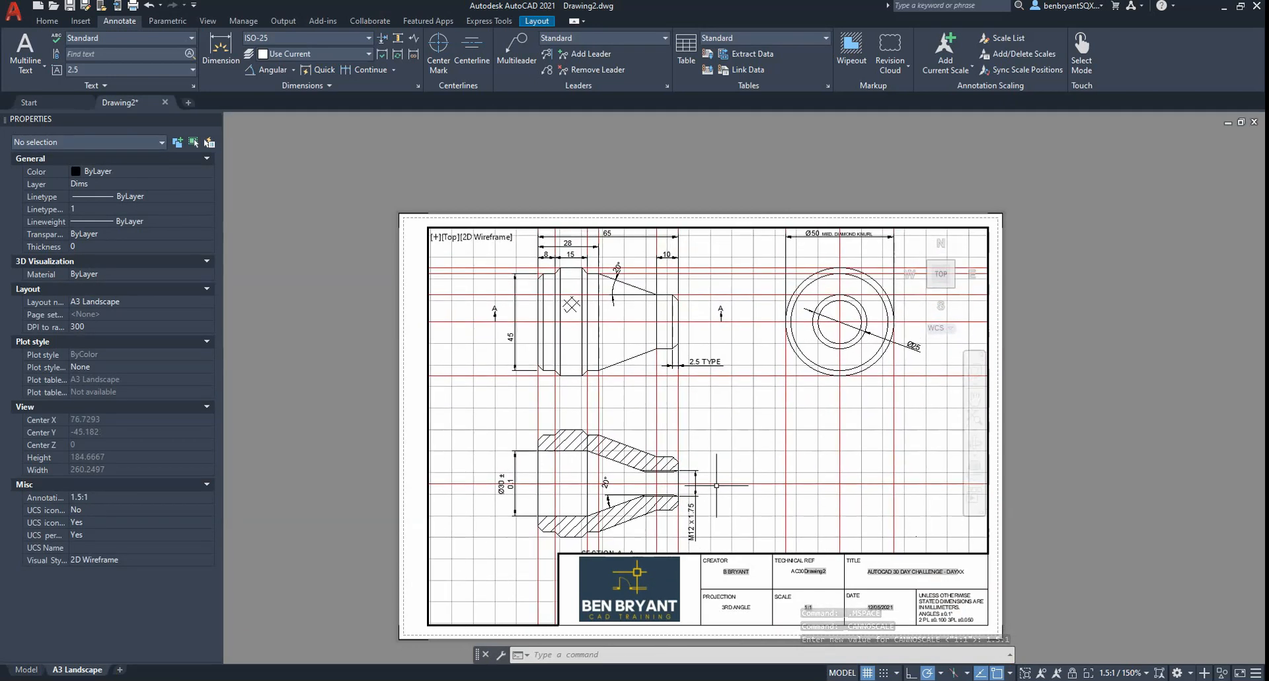
Preview the A3 Landscape plot, check the sheet and cancel plotting.
left_click(133, 7)
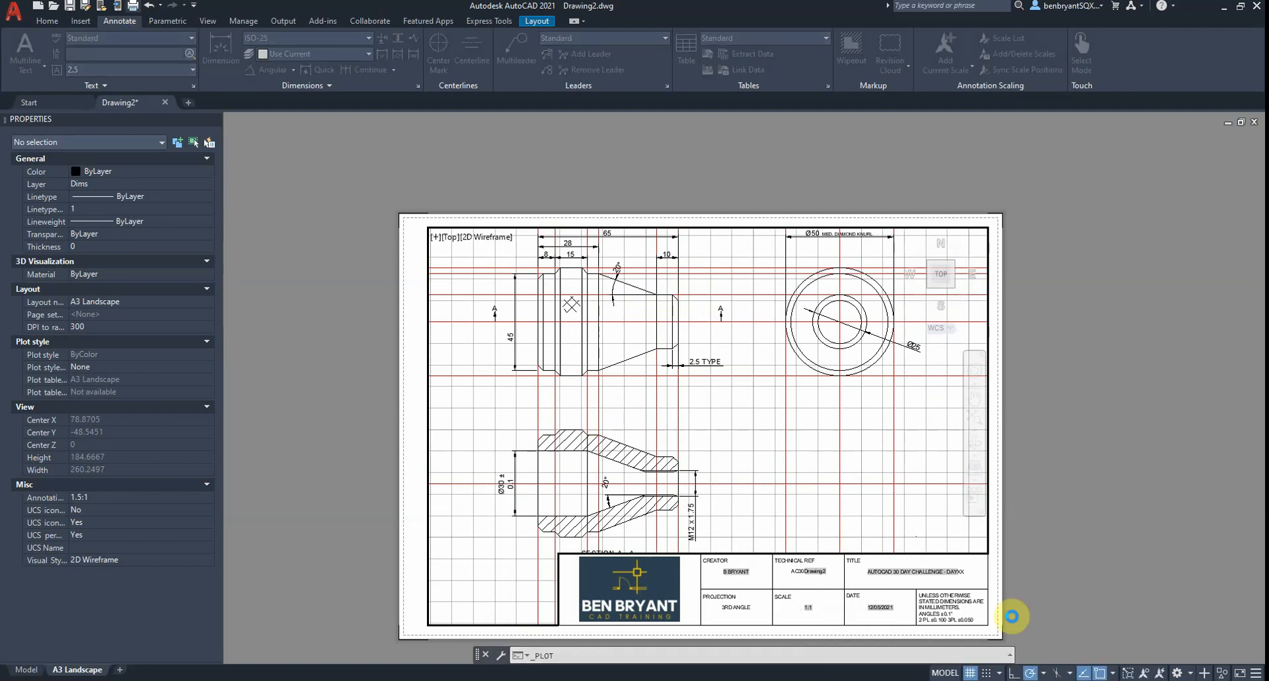
left_click(433, 507)
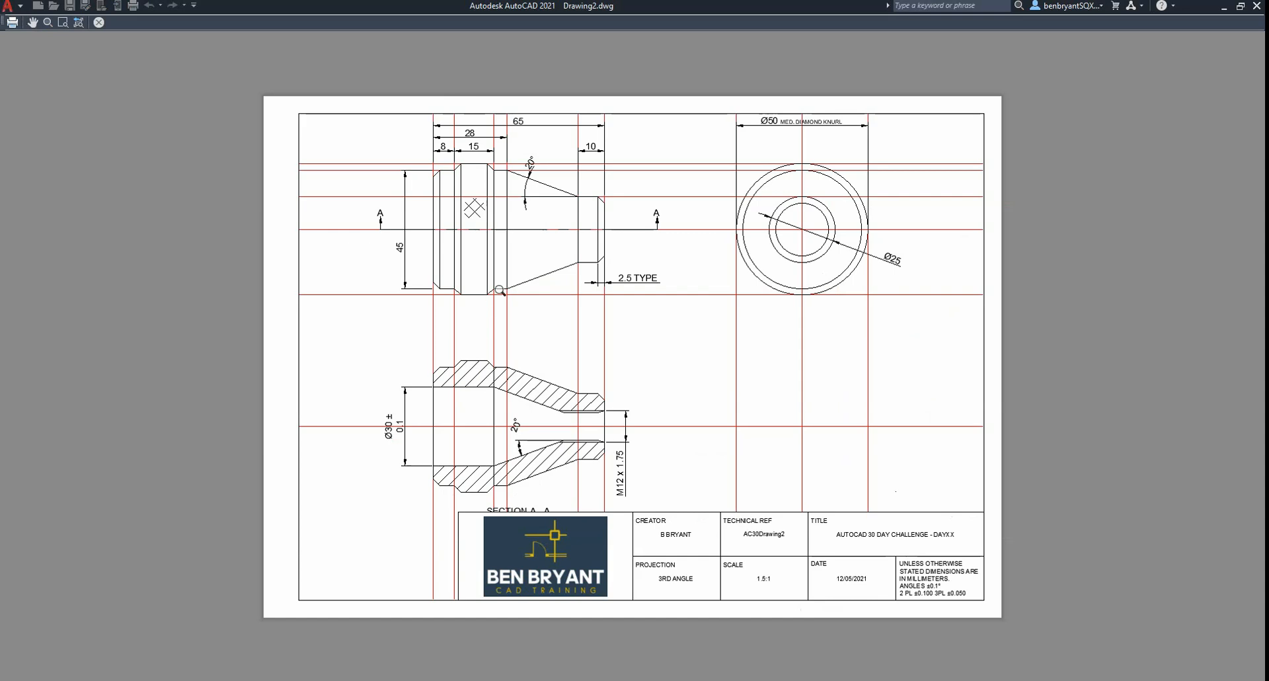
left_click(98, 22)
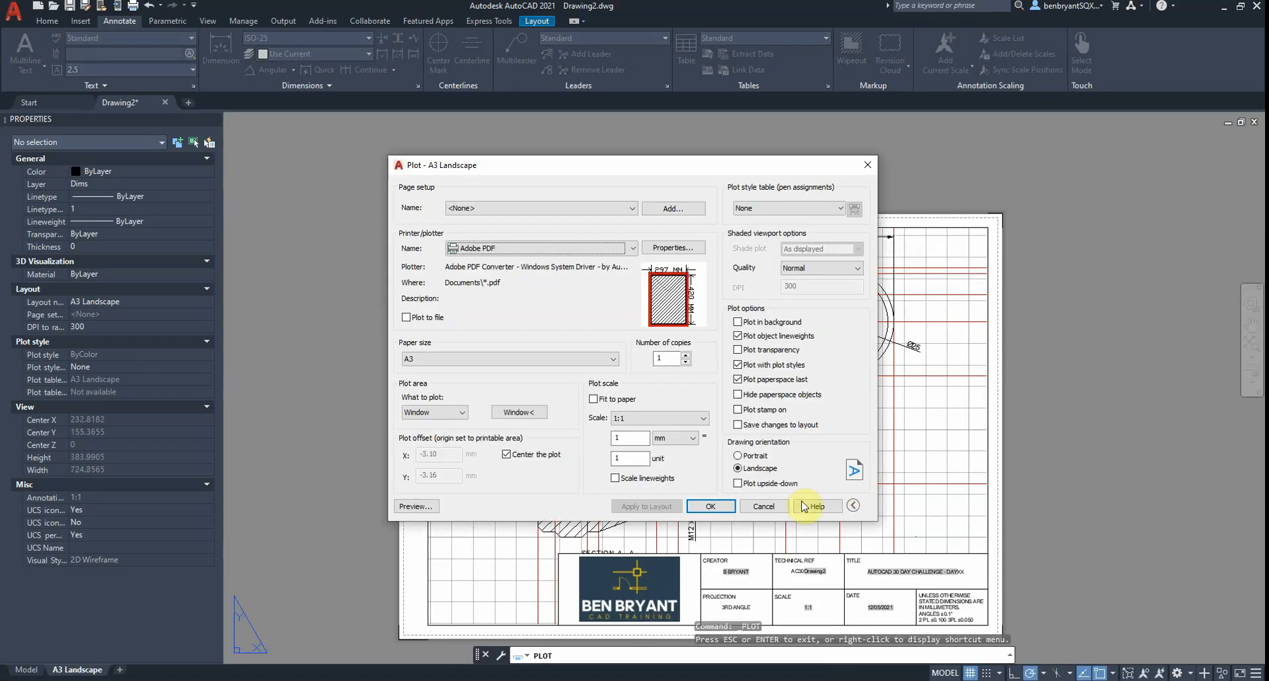
left_click(763, 507)
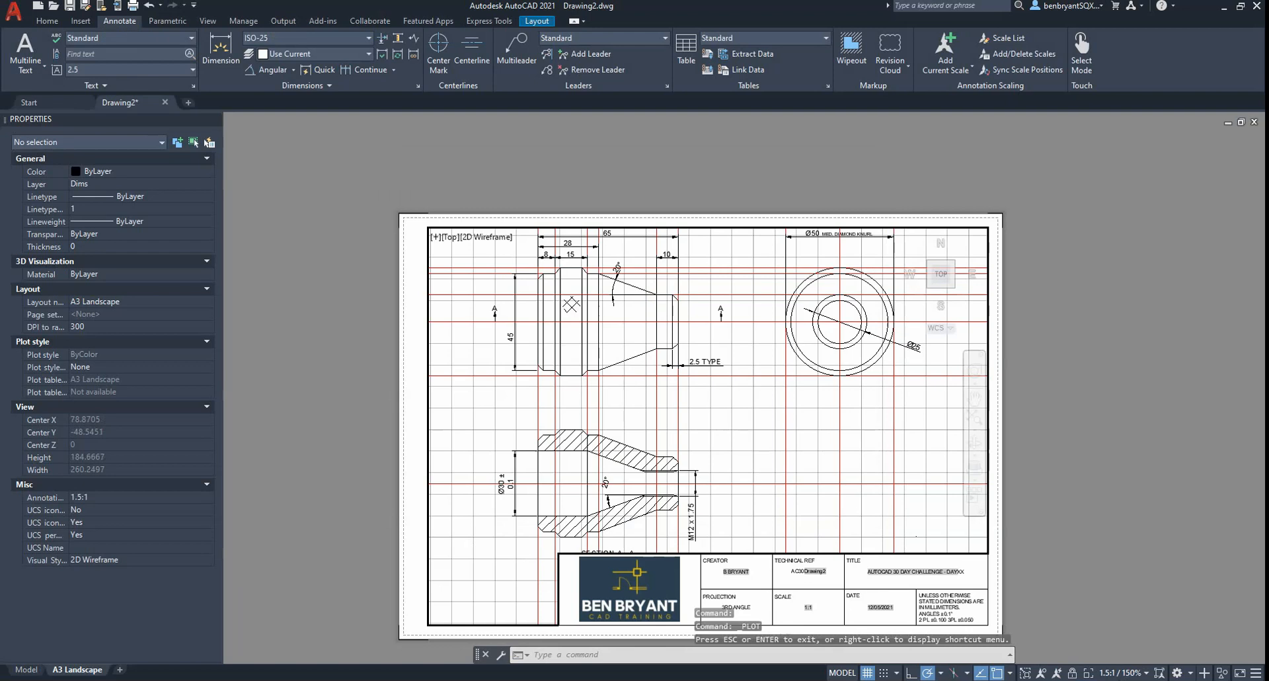
Turn off the Construction layer, leaving the vision layer off.
left_click(47, 20)
left_click(591, 38)
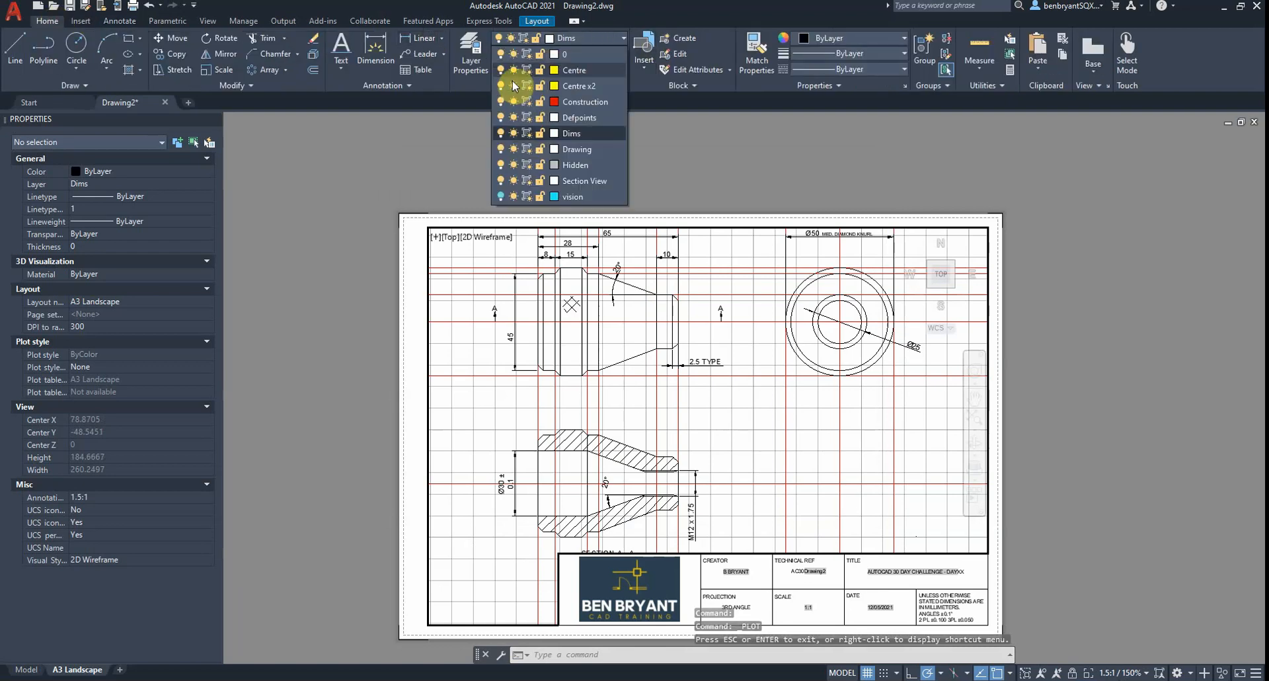
left_click(500, 101)
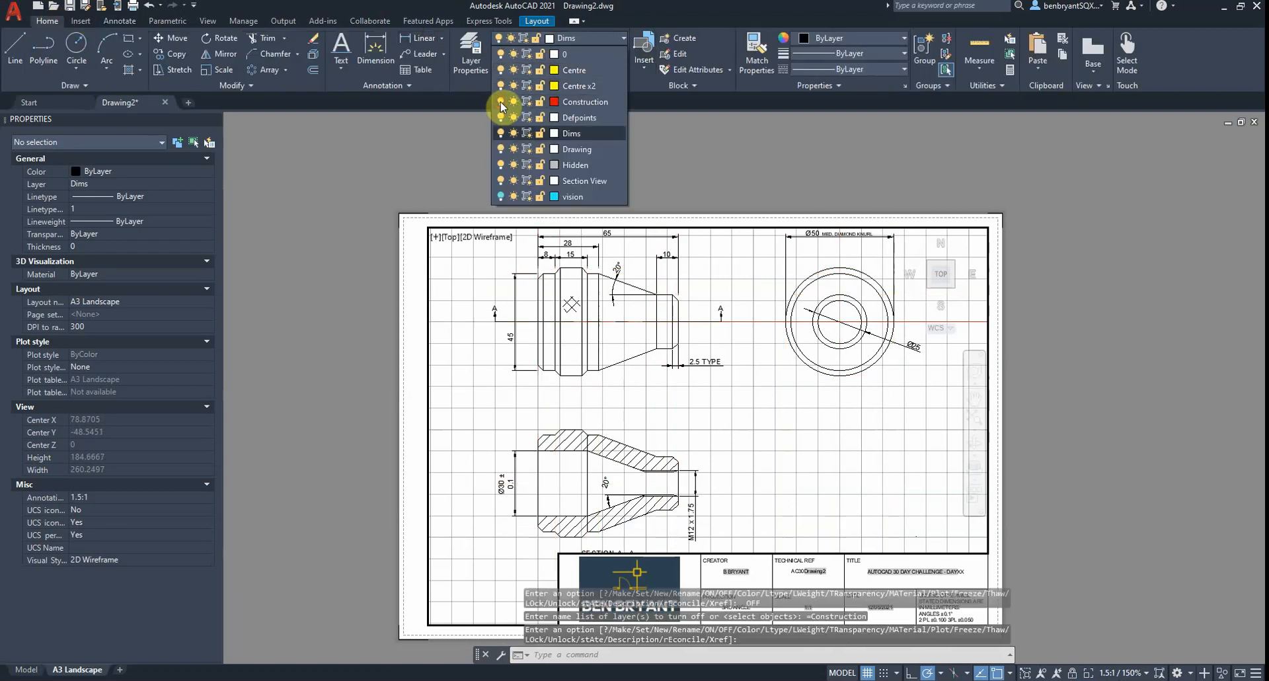
left_click(500, 196)
left_click(500, 196)
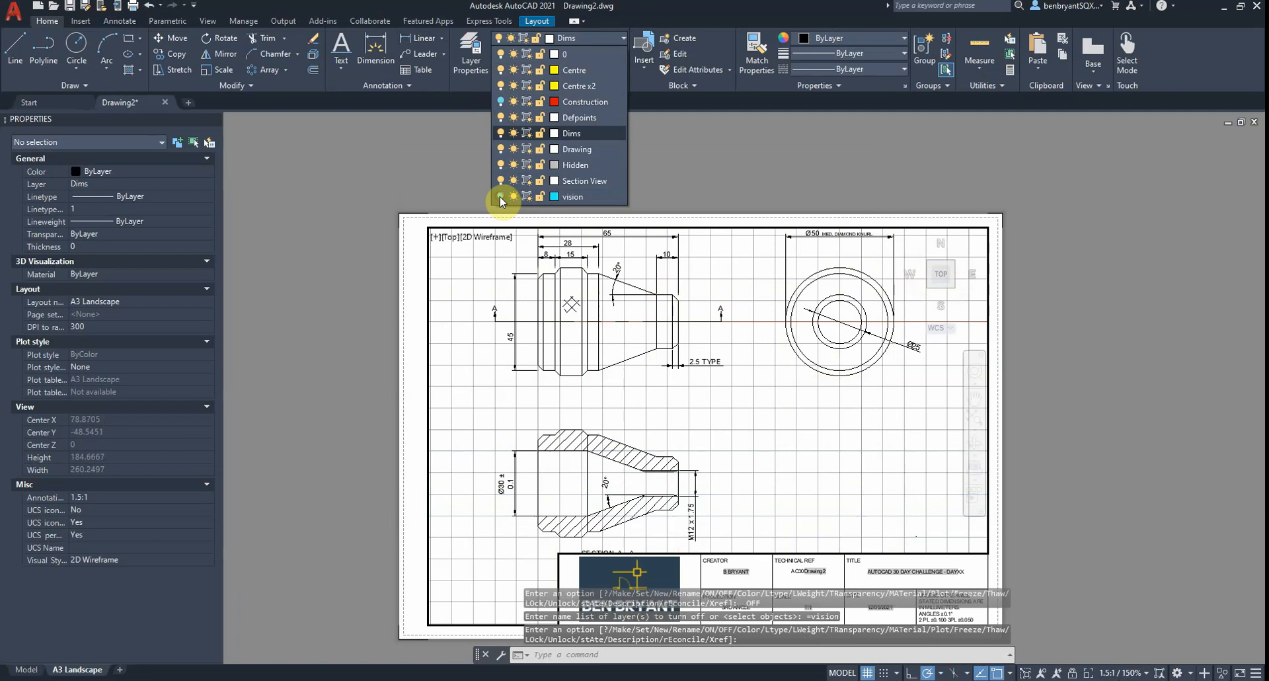
left_click(443, 177)
Preview the A3 plot again with the construction lines hidden, and close it without plotting.
left_click(536, 22)
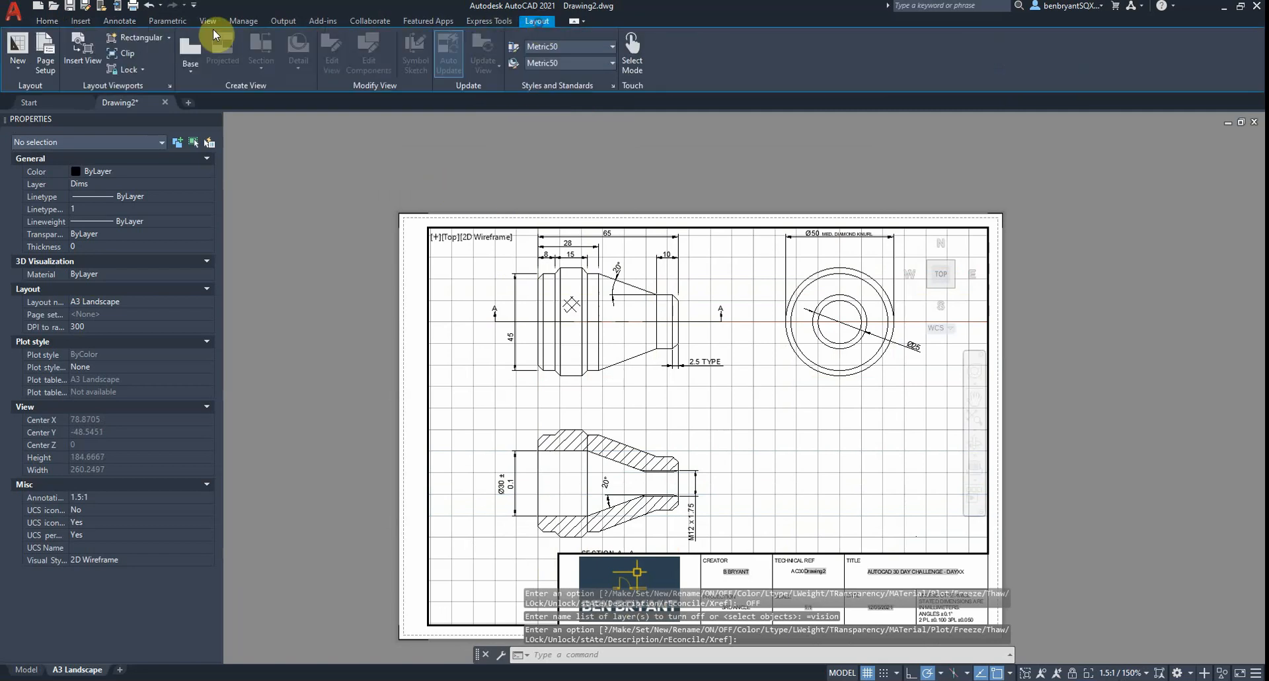
left_click(133, 5)
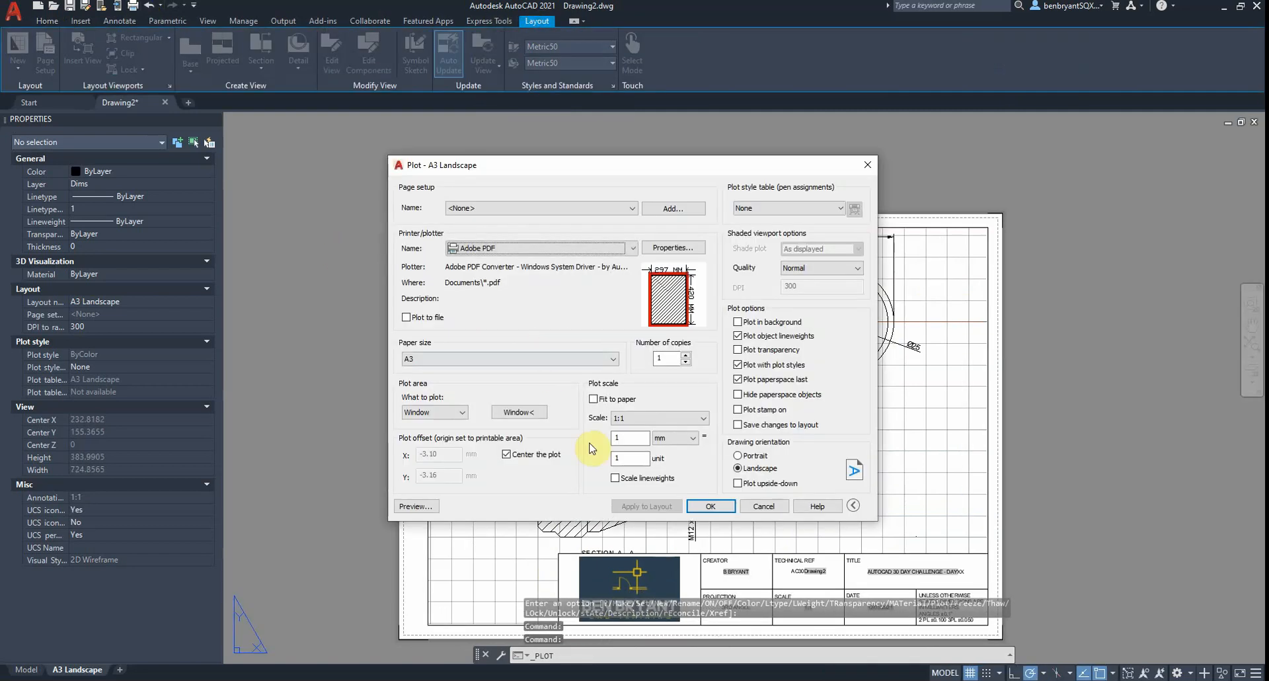
left_click(415, 506)
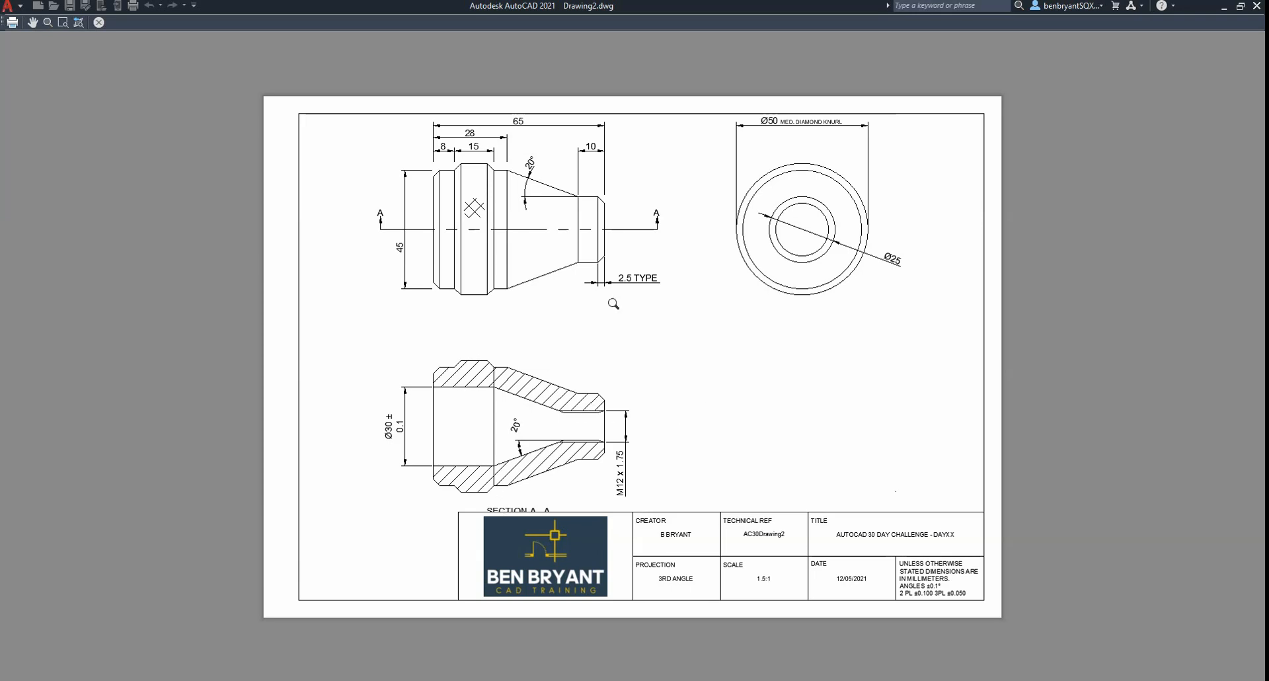
left_click(101, 23)
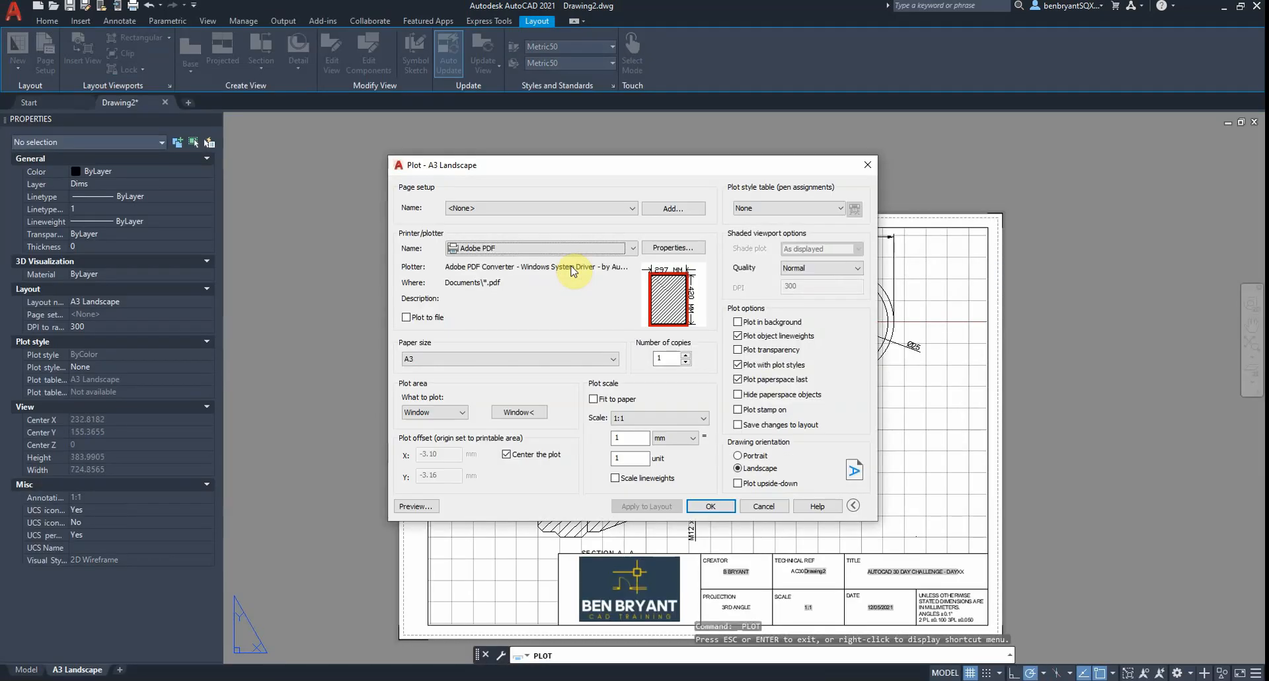
left_click(762, 506)
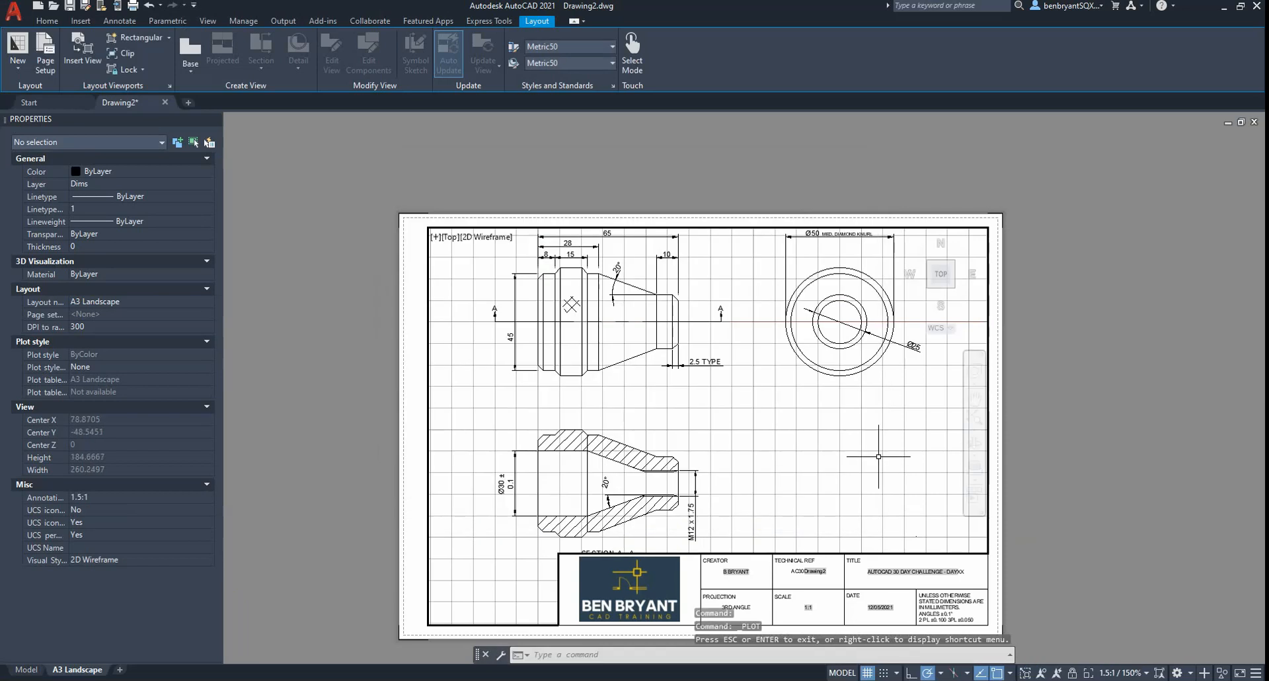